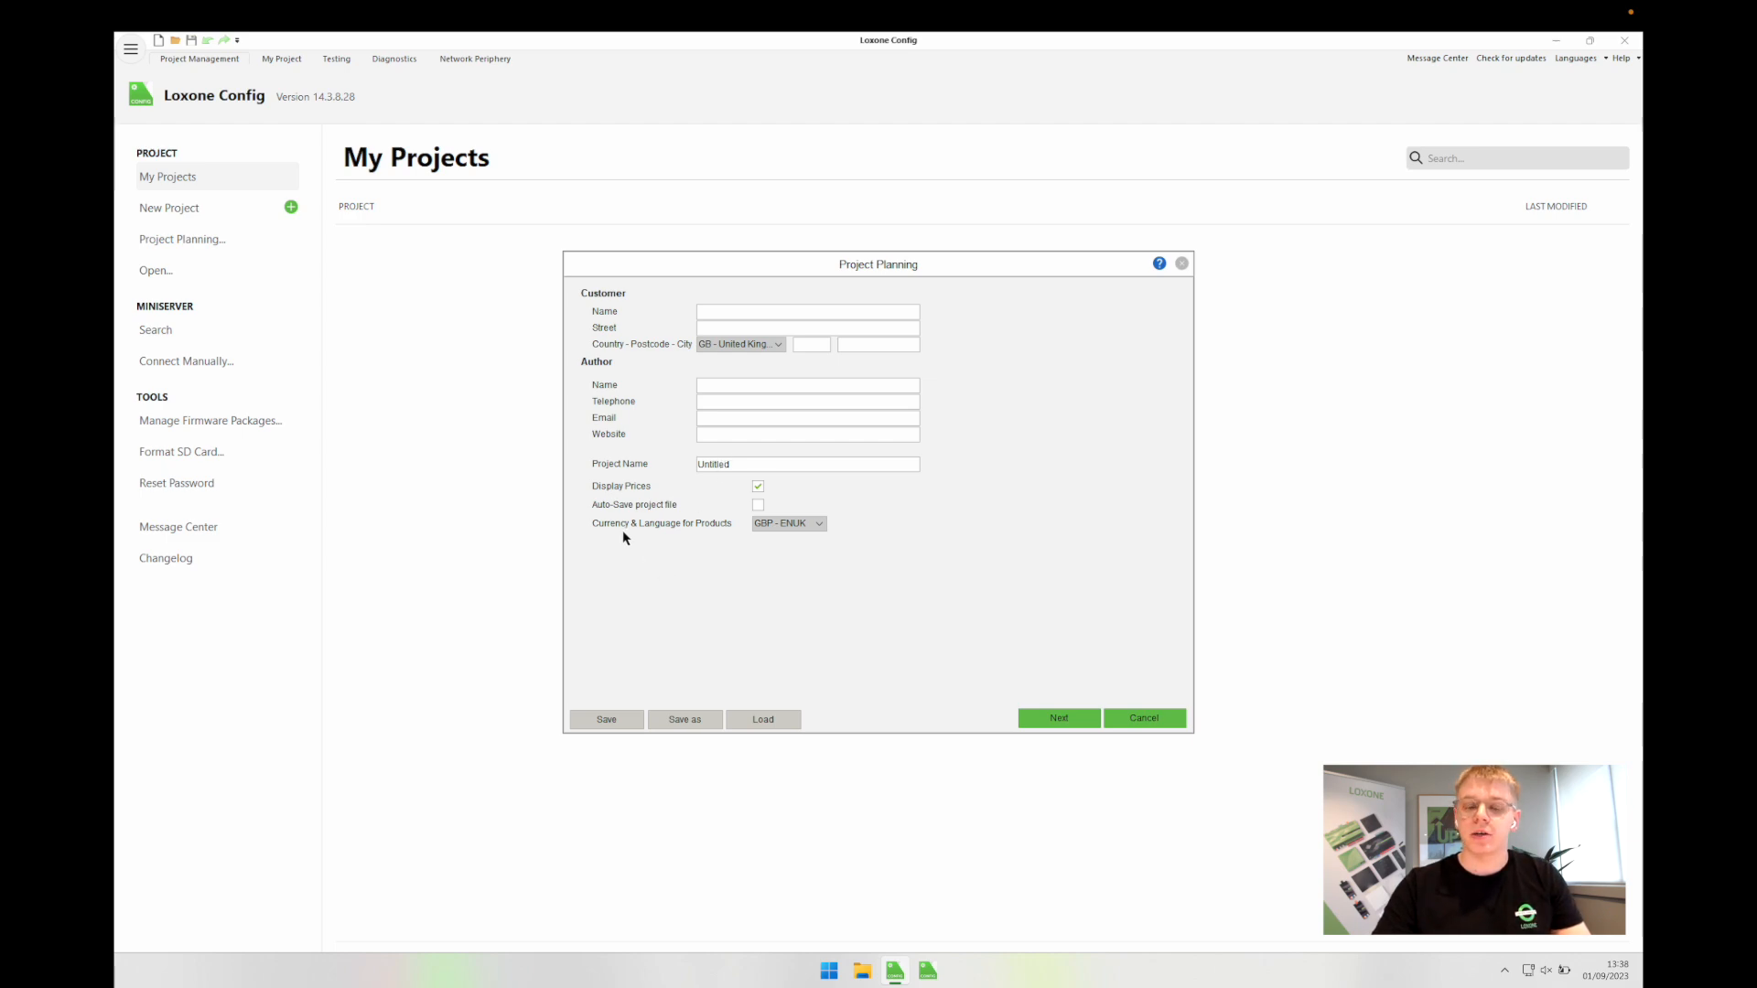
Step: Enter the customer's name, street with postcode, and city in the Customer section
click(711, 312)
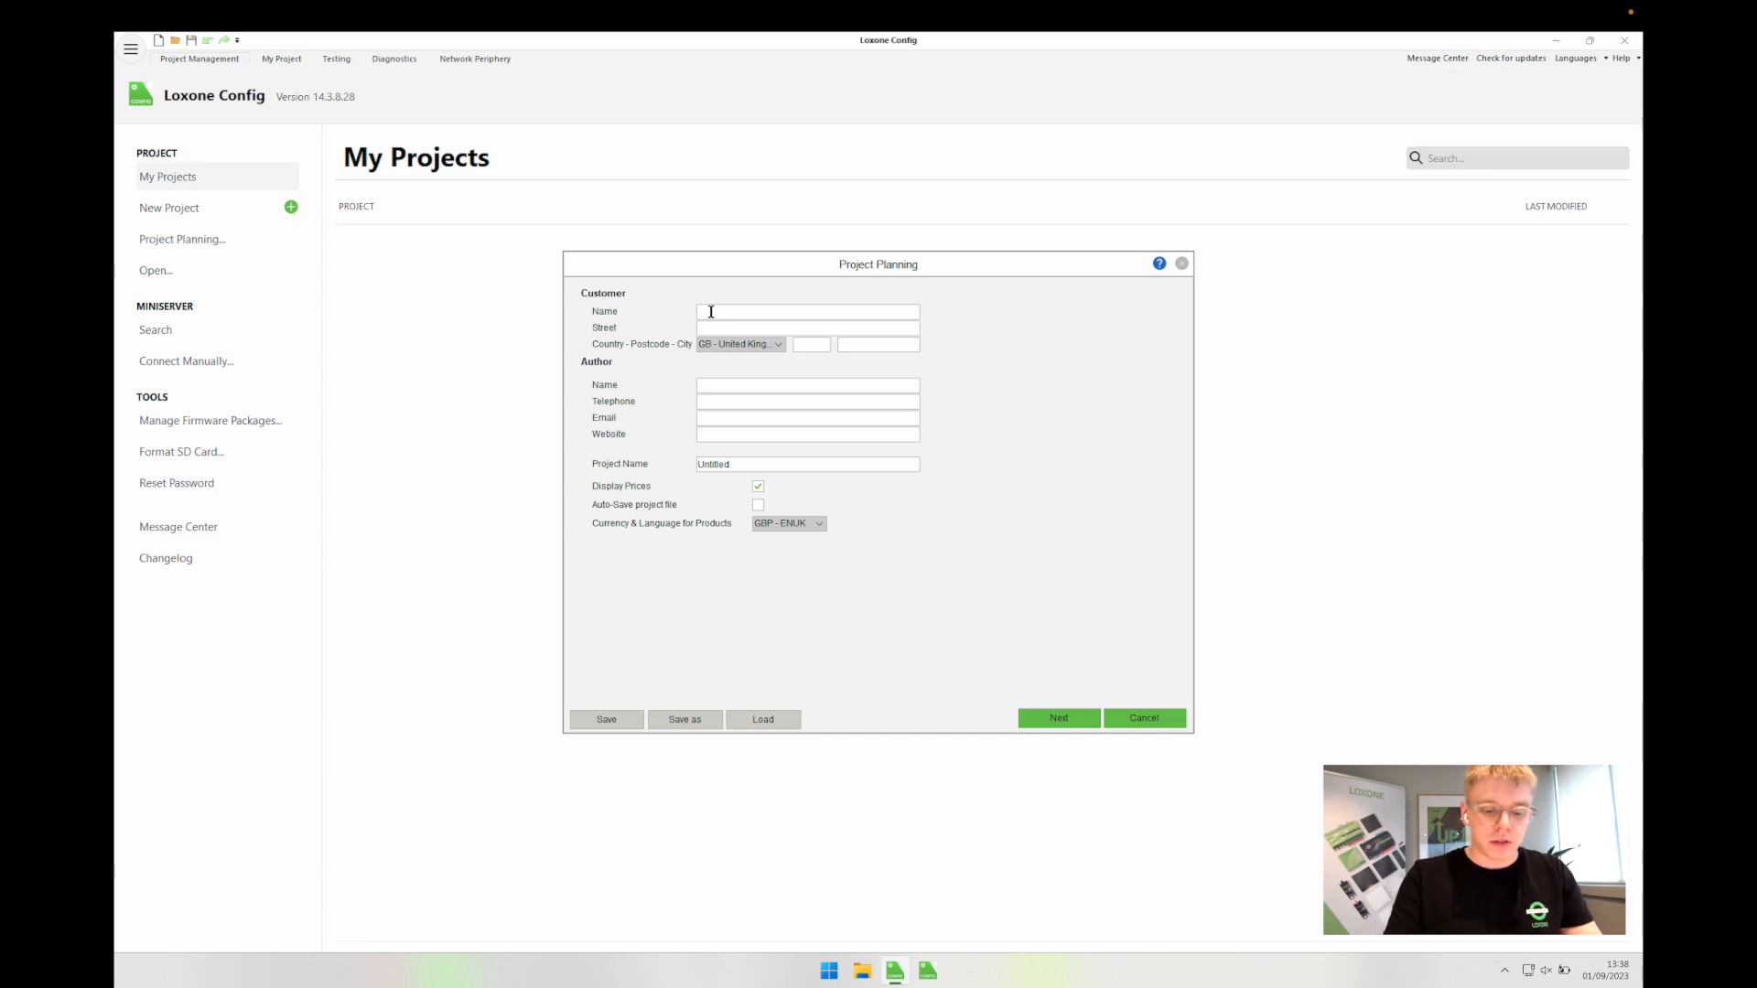
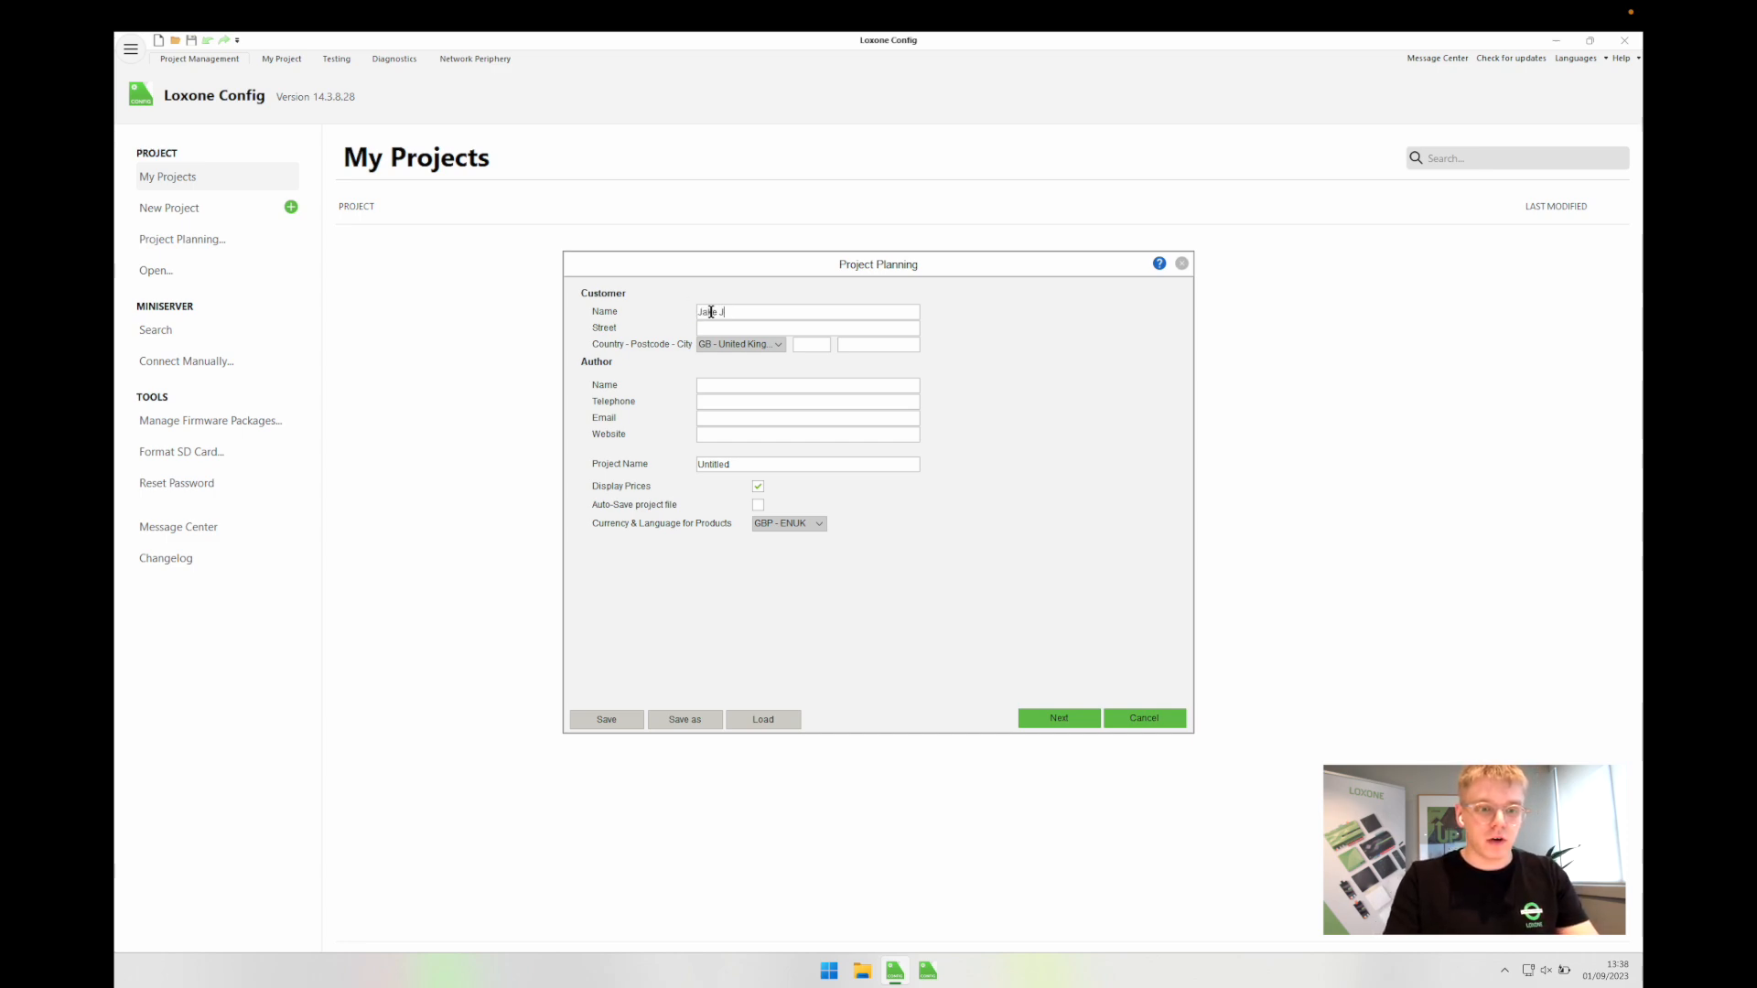
click(735, 330)
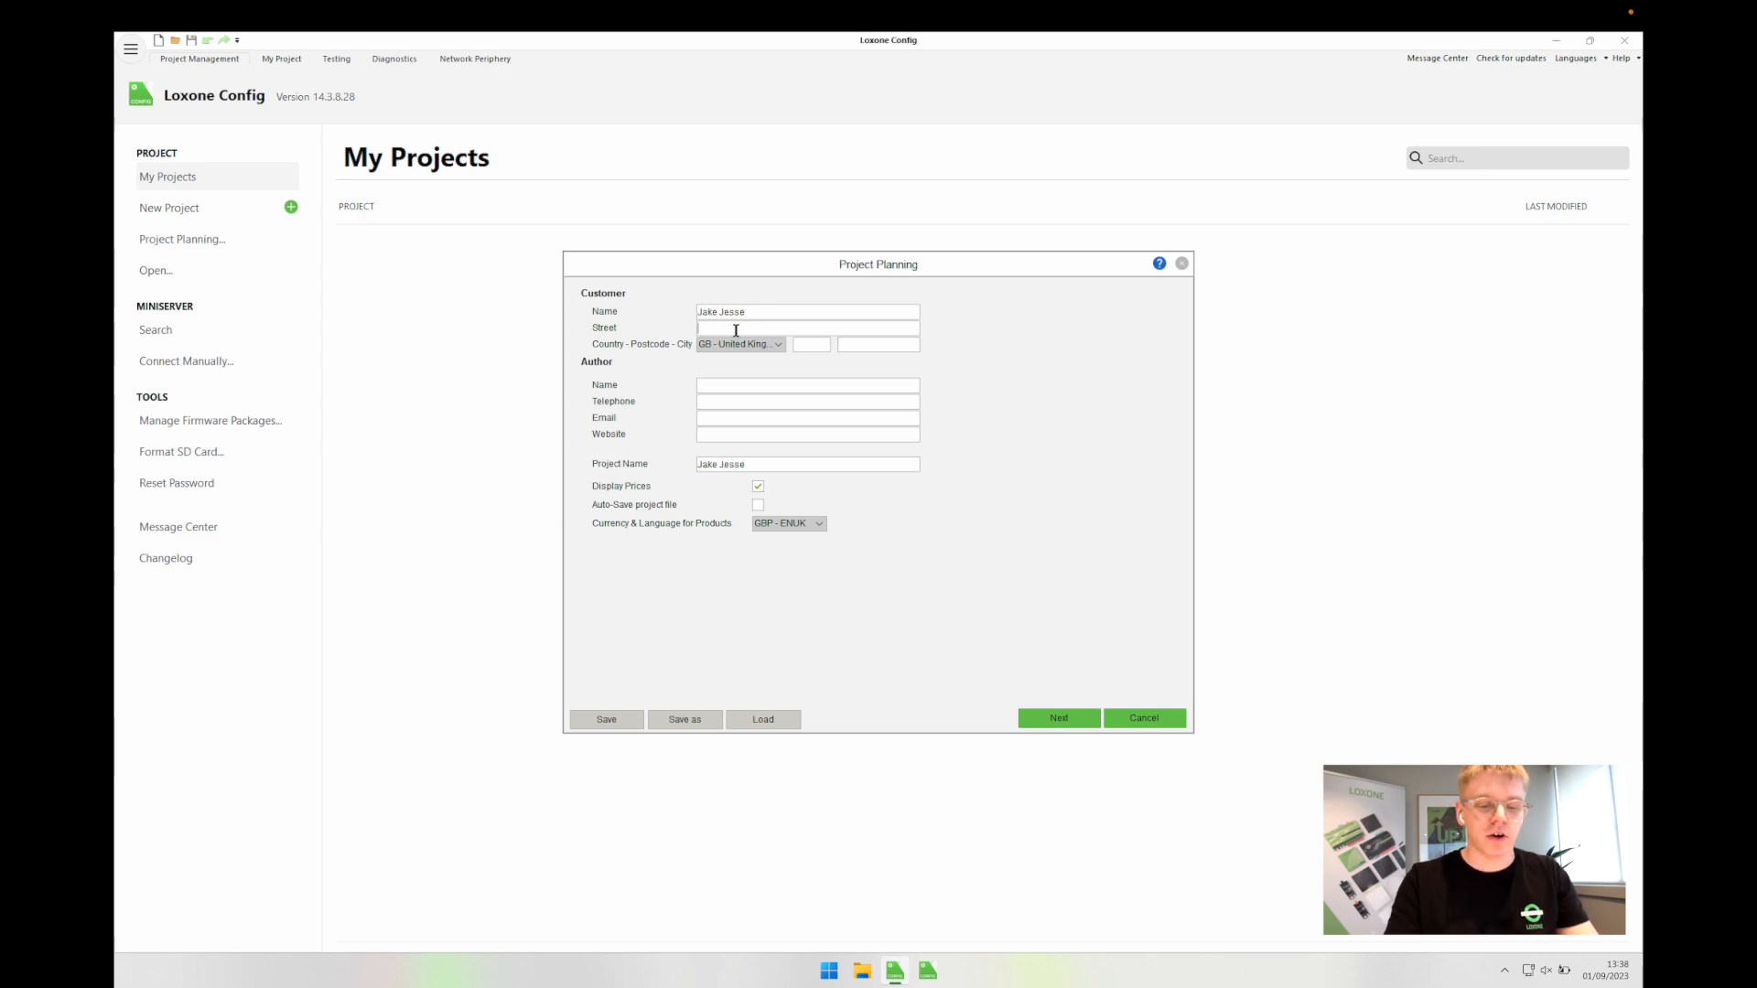
text(The Forum )
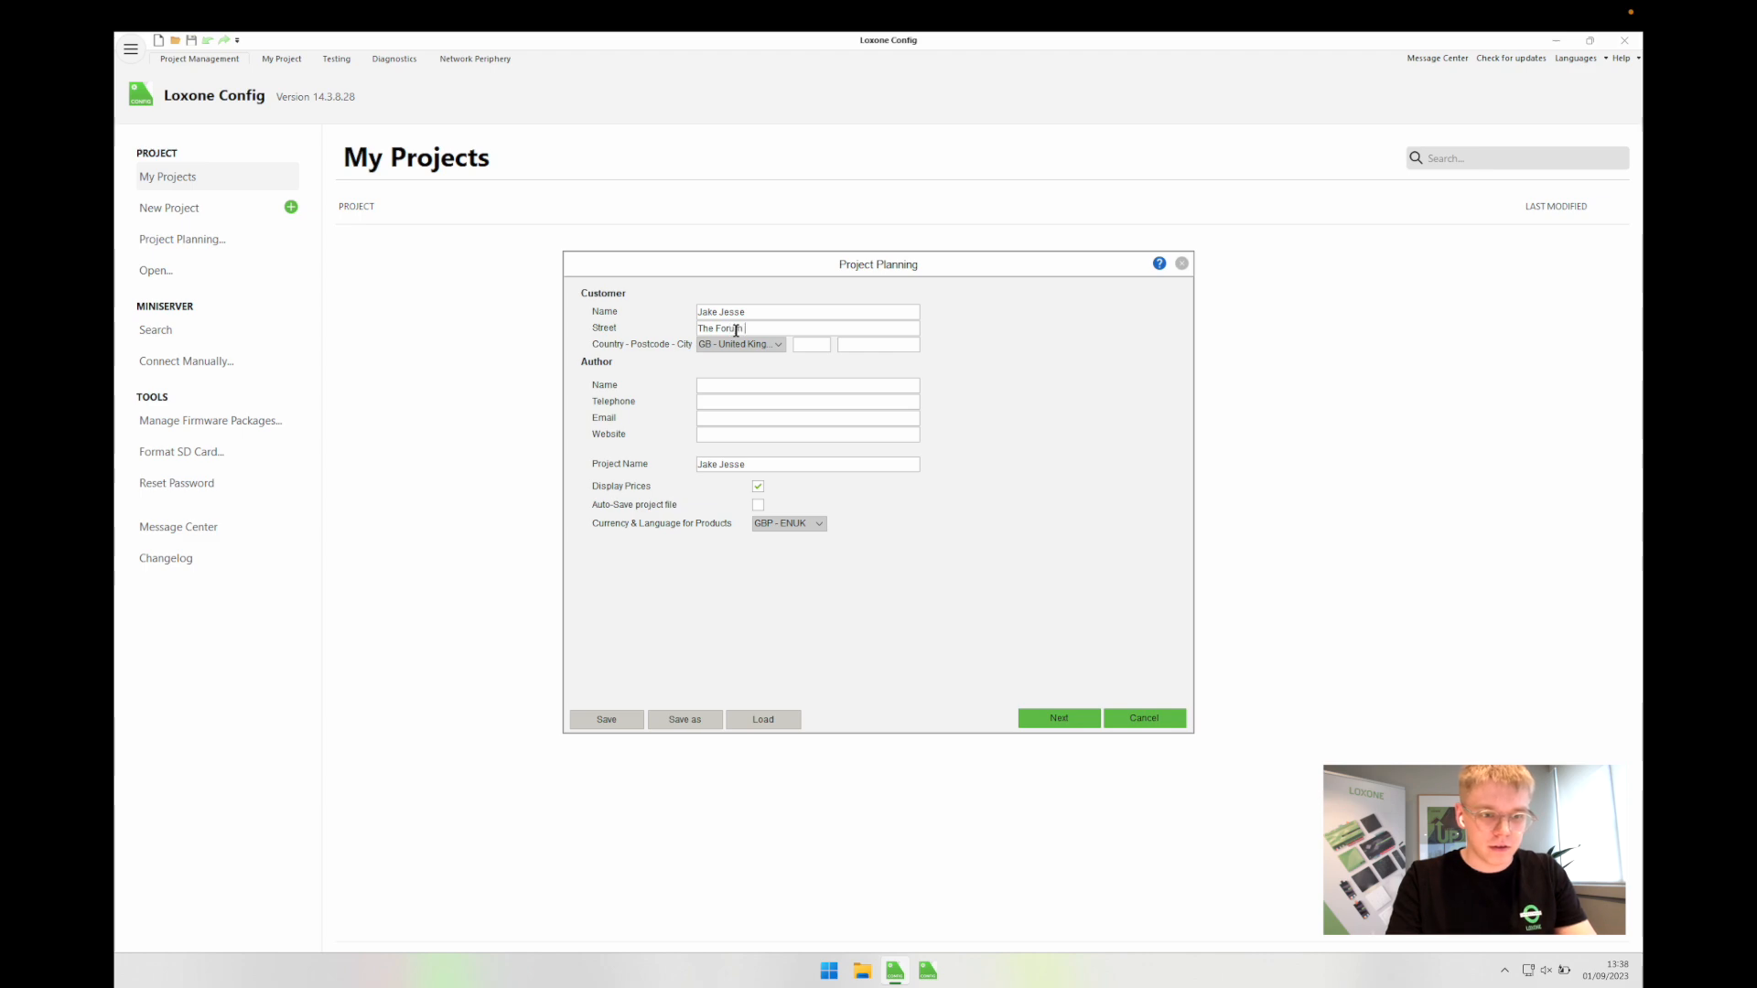
text(Station Road)
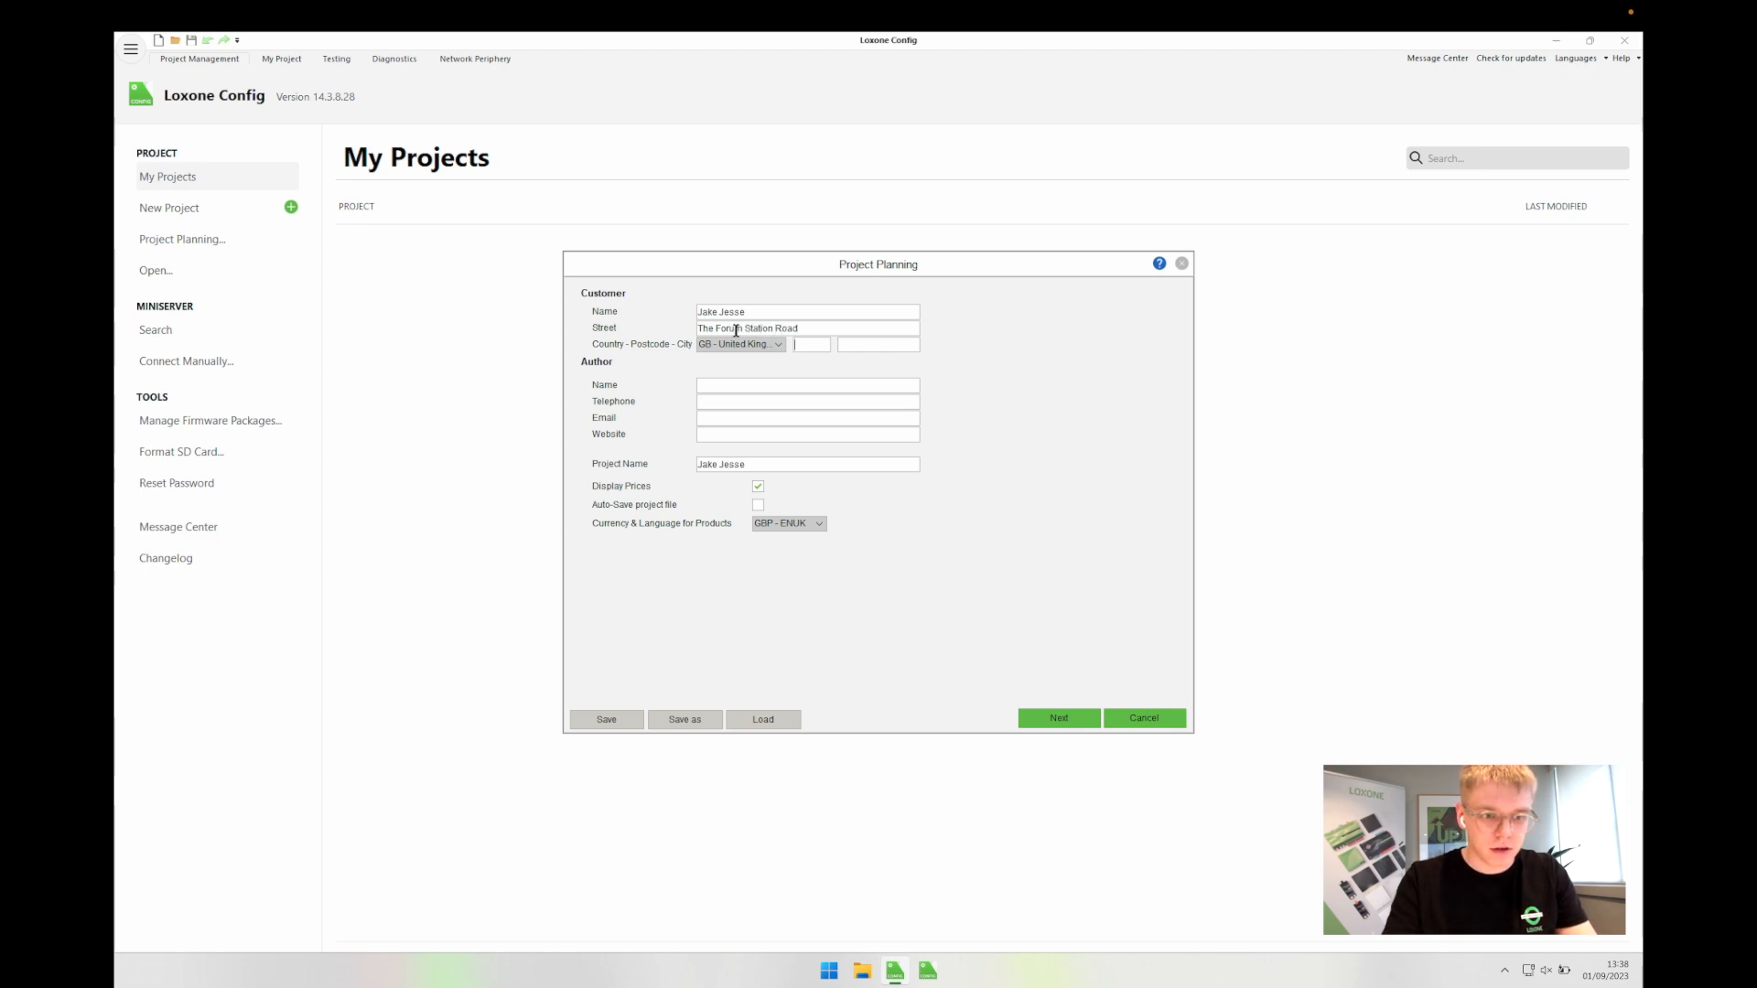
text(RG)
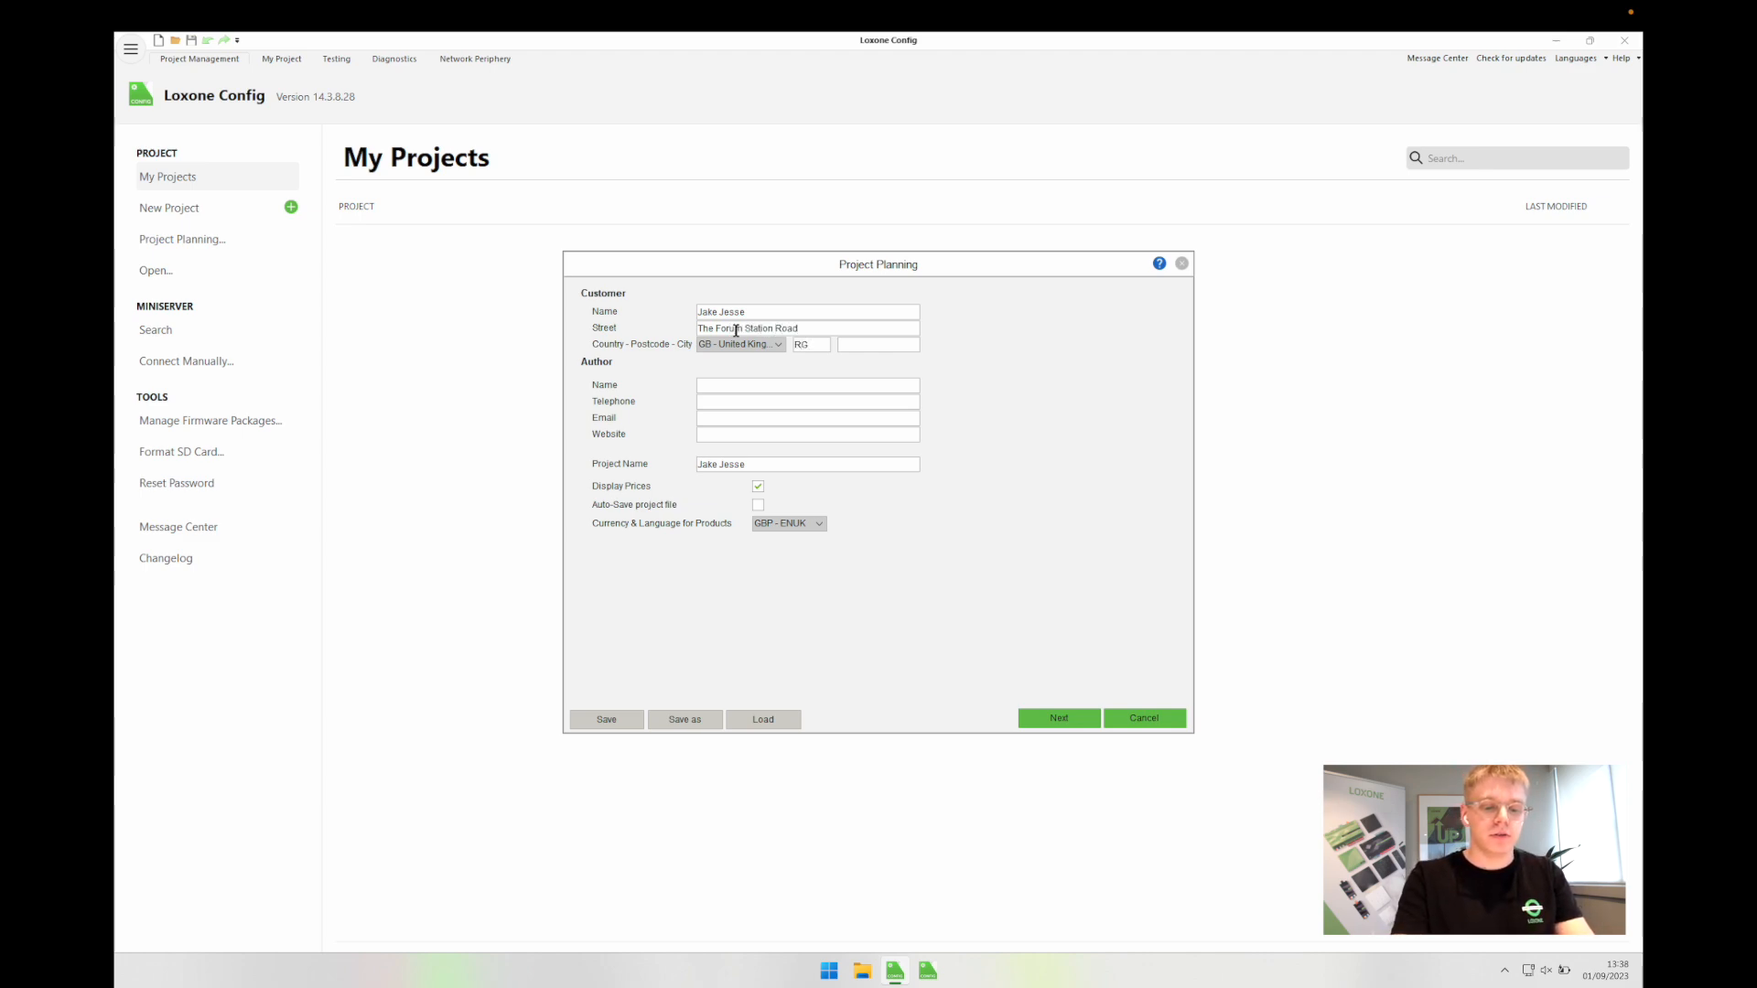
text(7 4R)
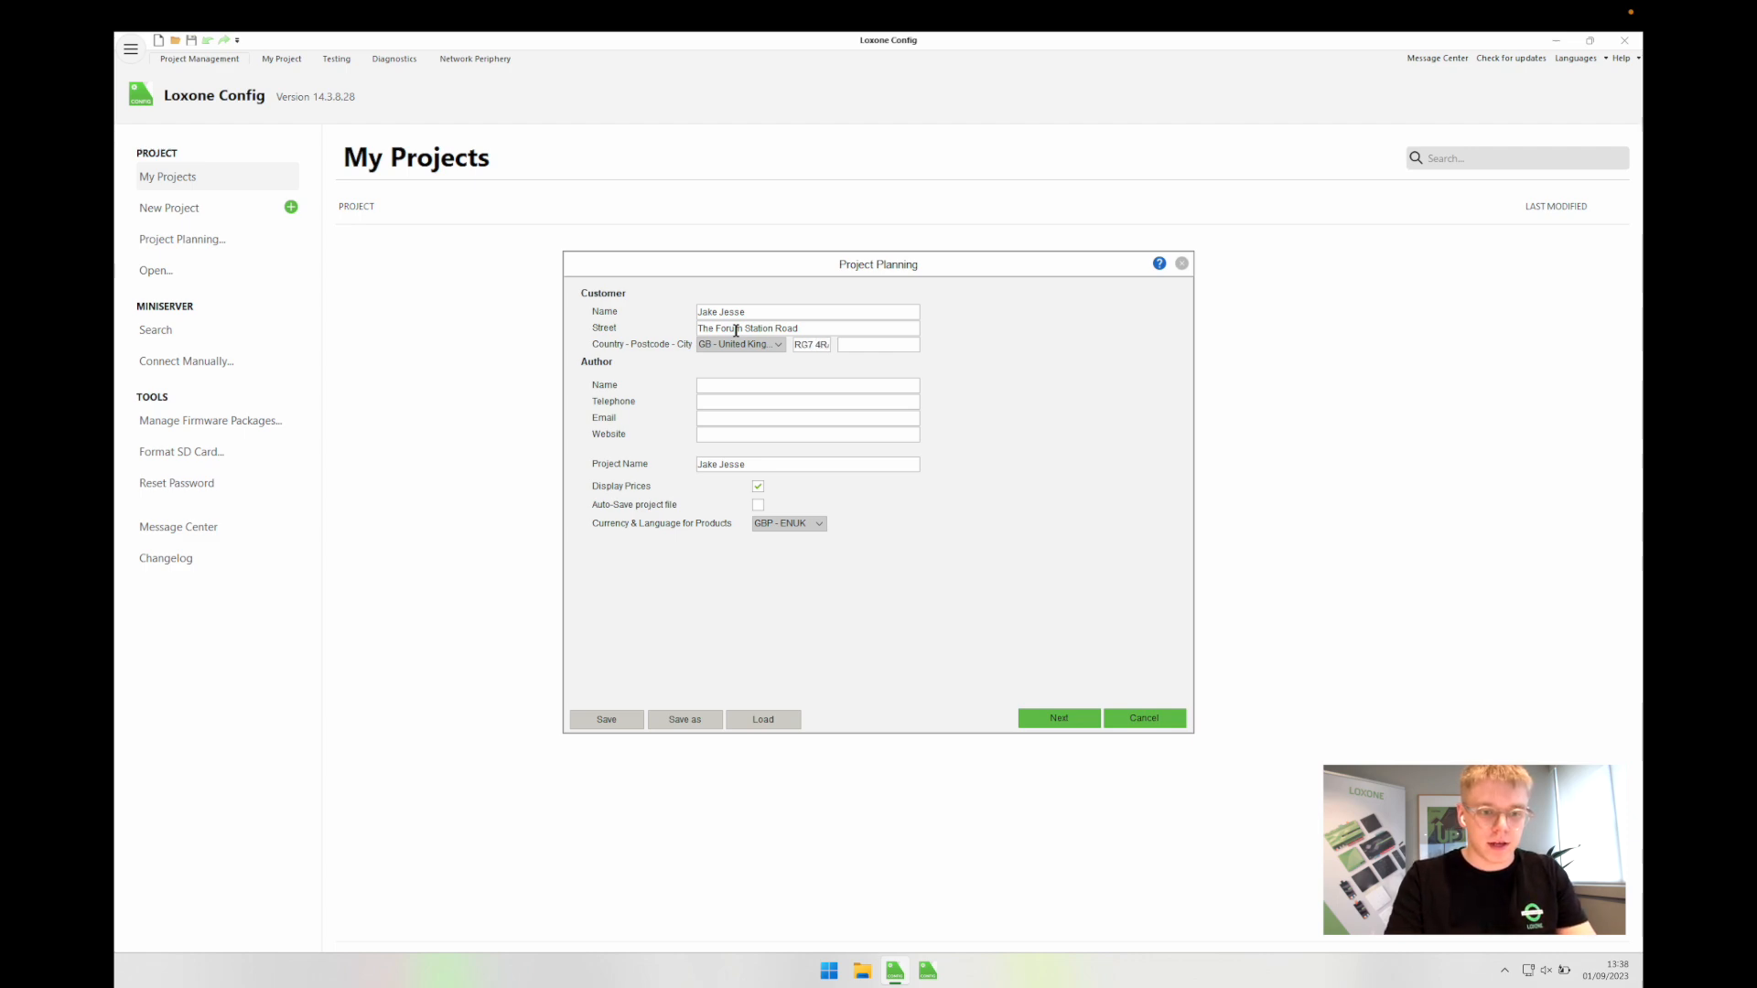
click(870, 350)
text(Theale)
click(791, 390)
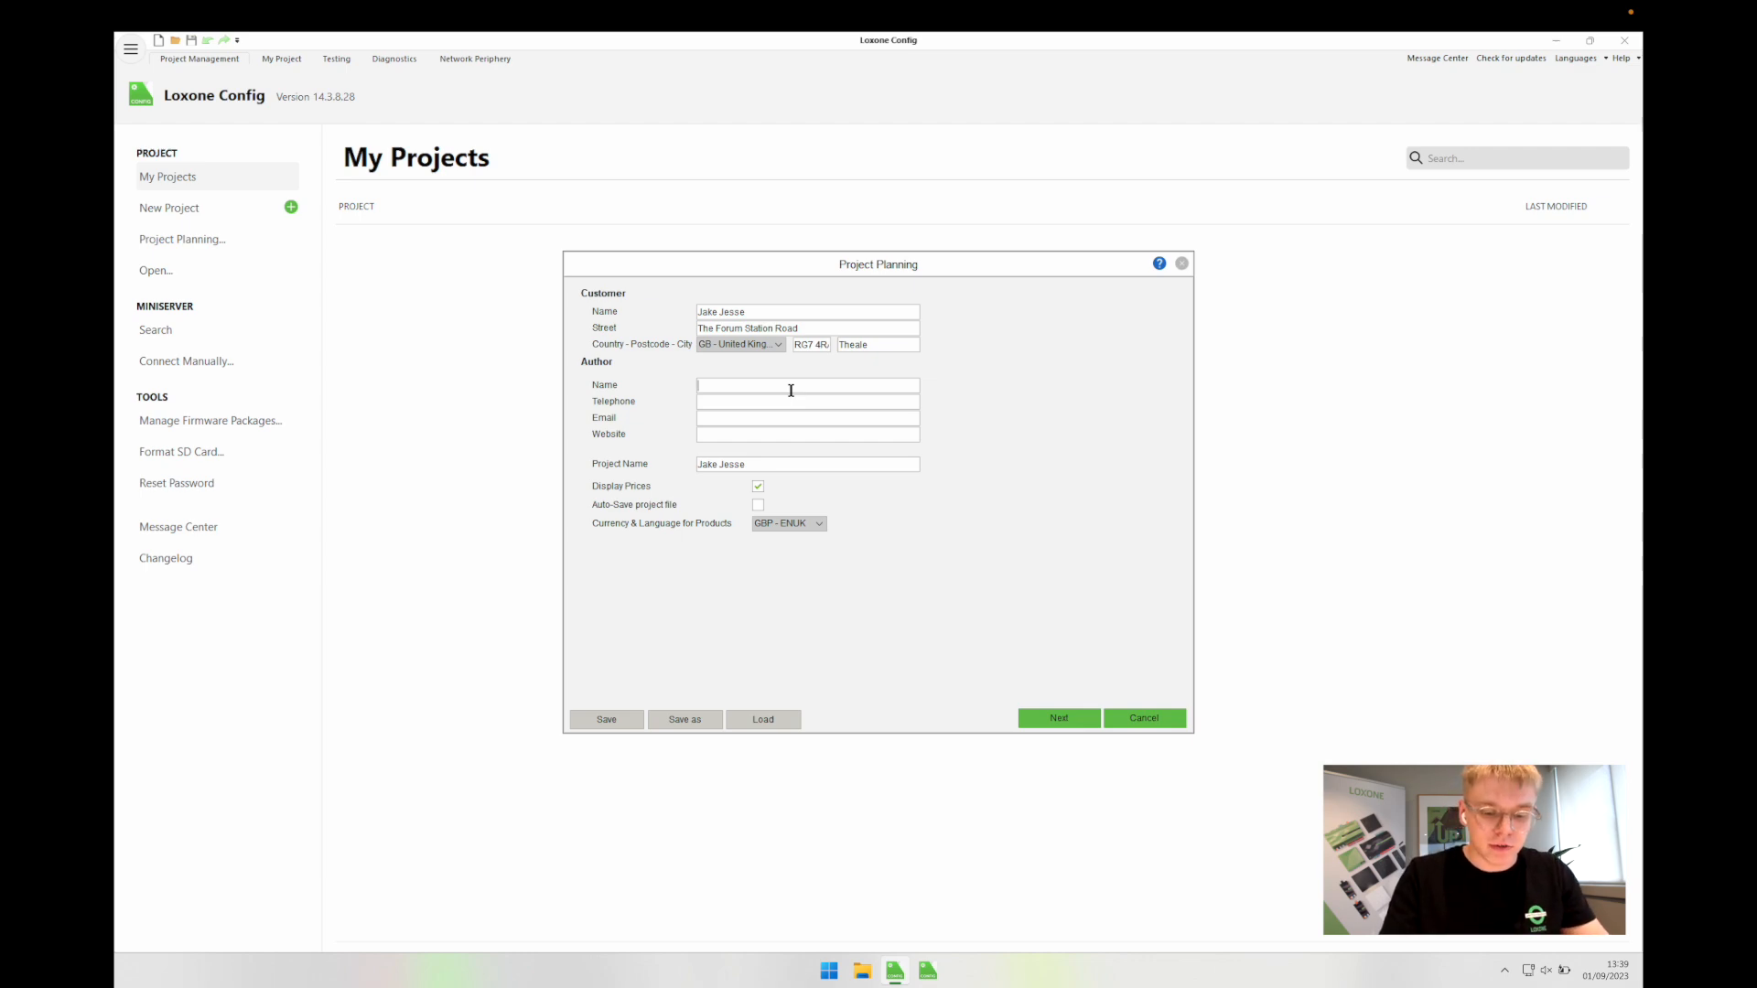
text(Loxone UK -)
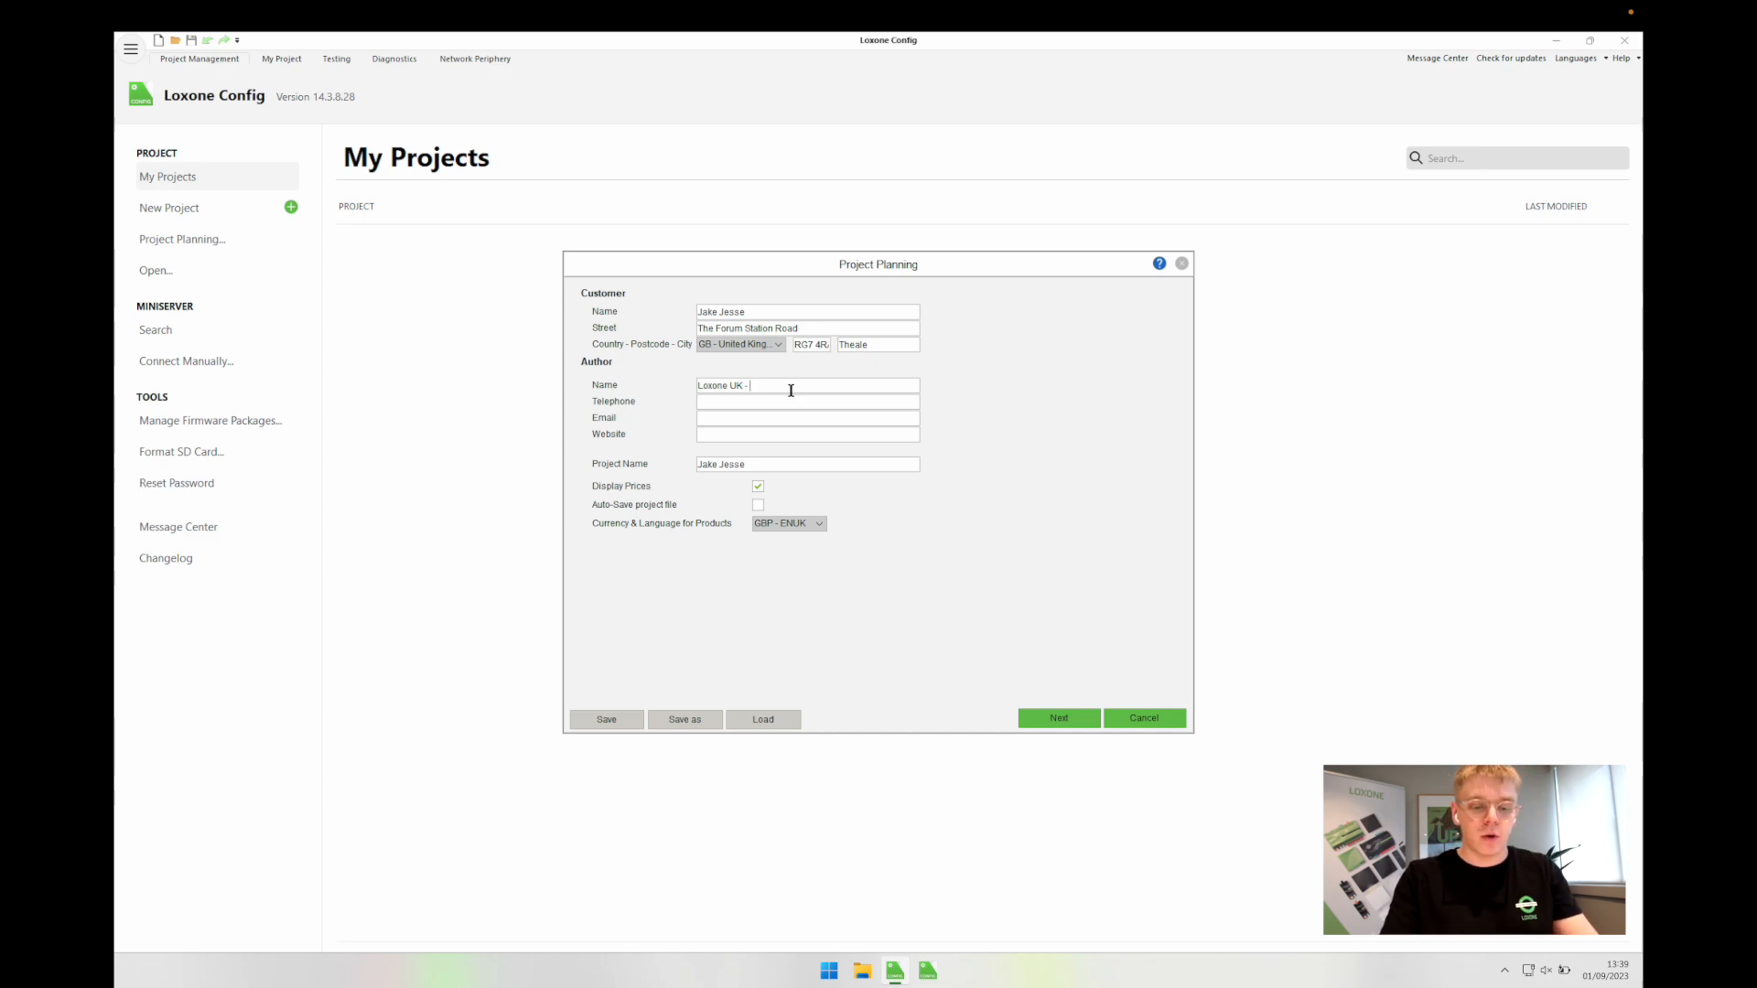
text(Cameron)
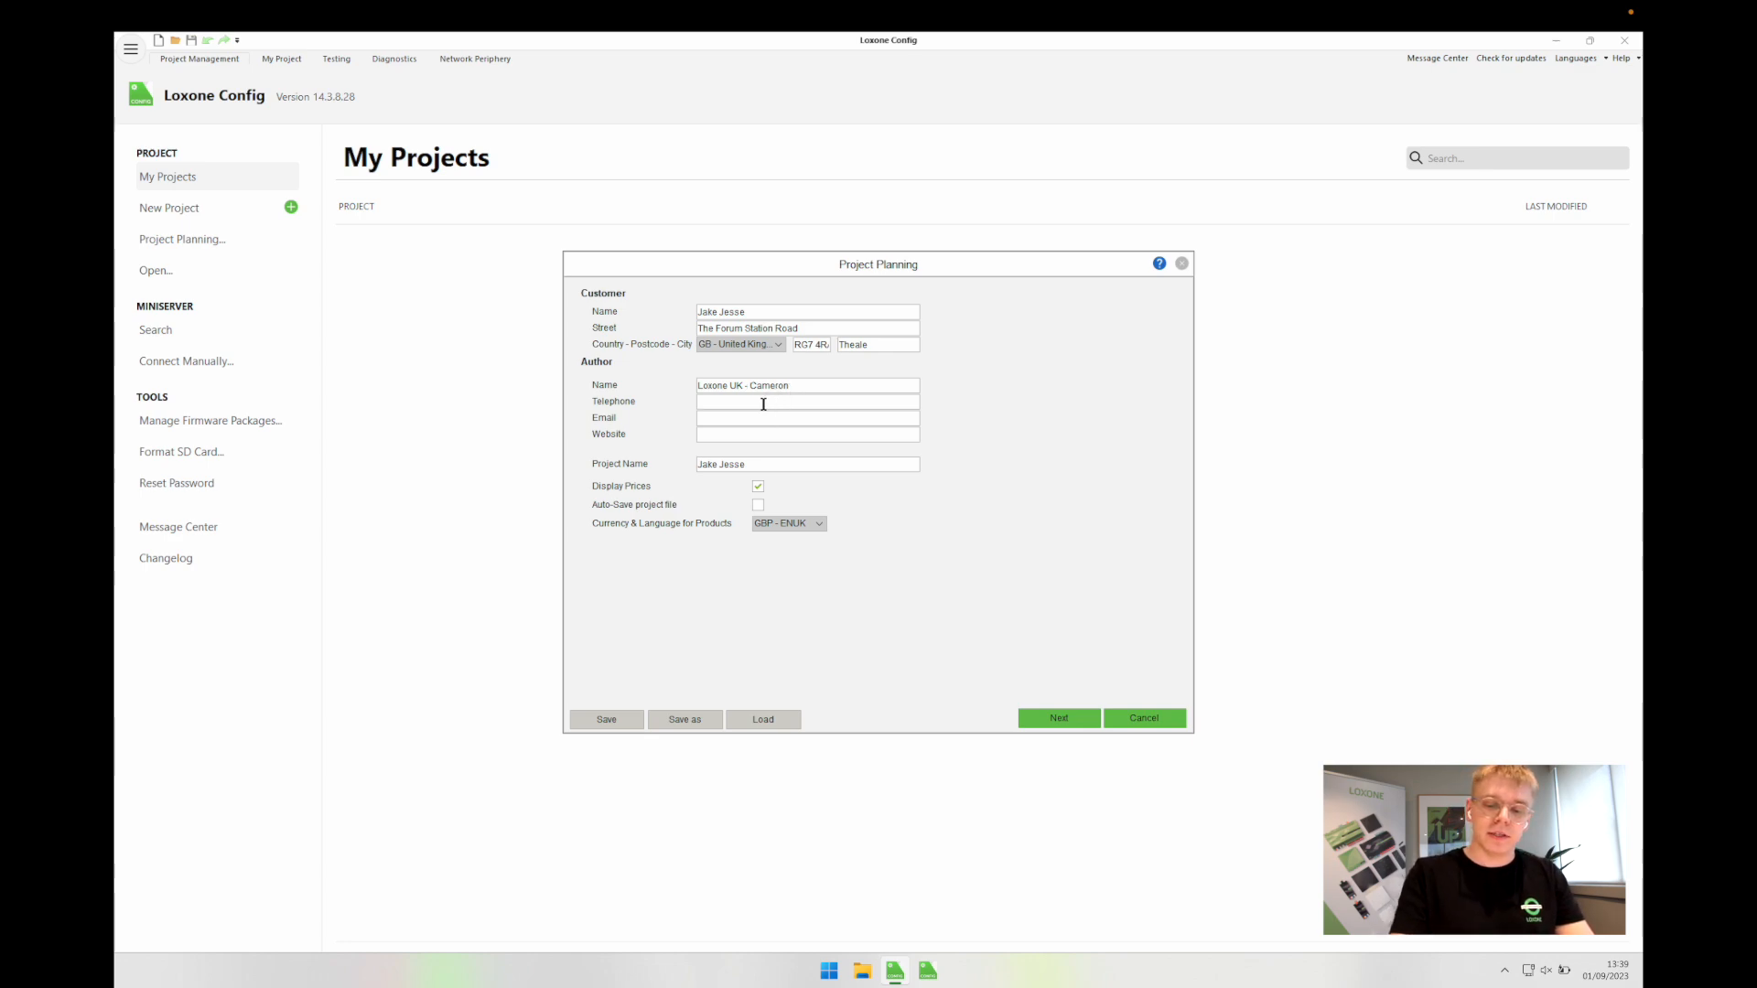
click(763, 403)
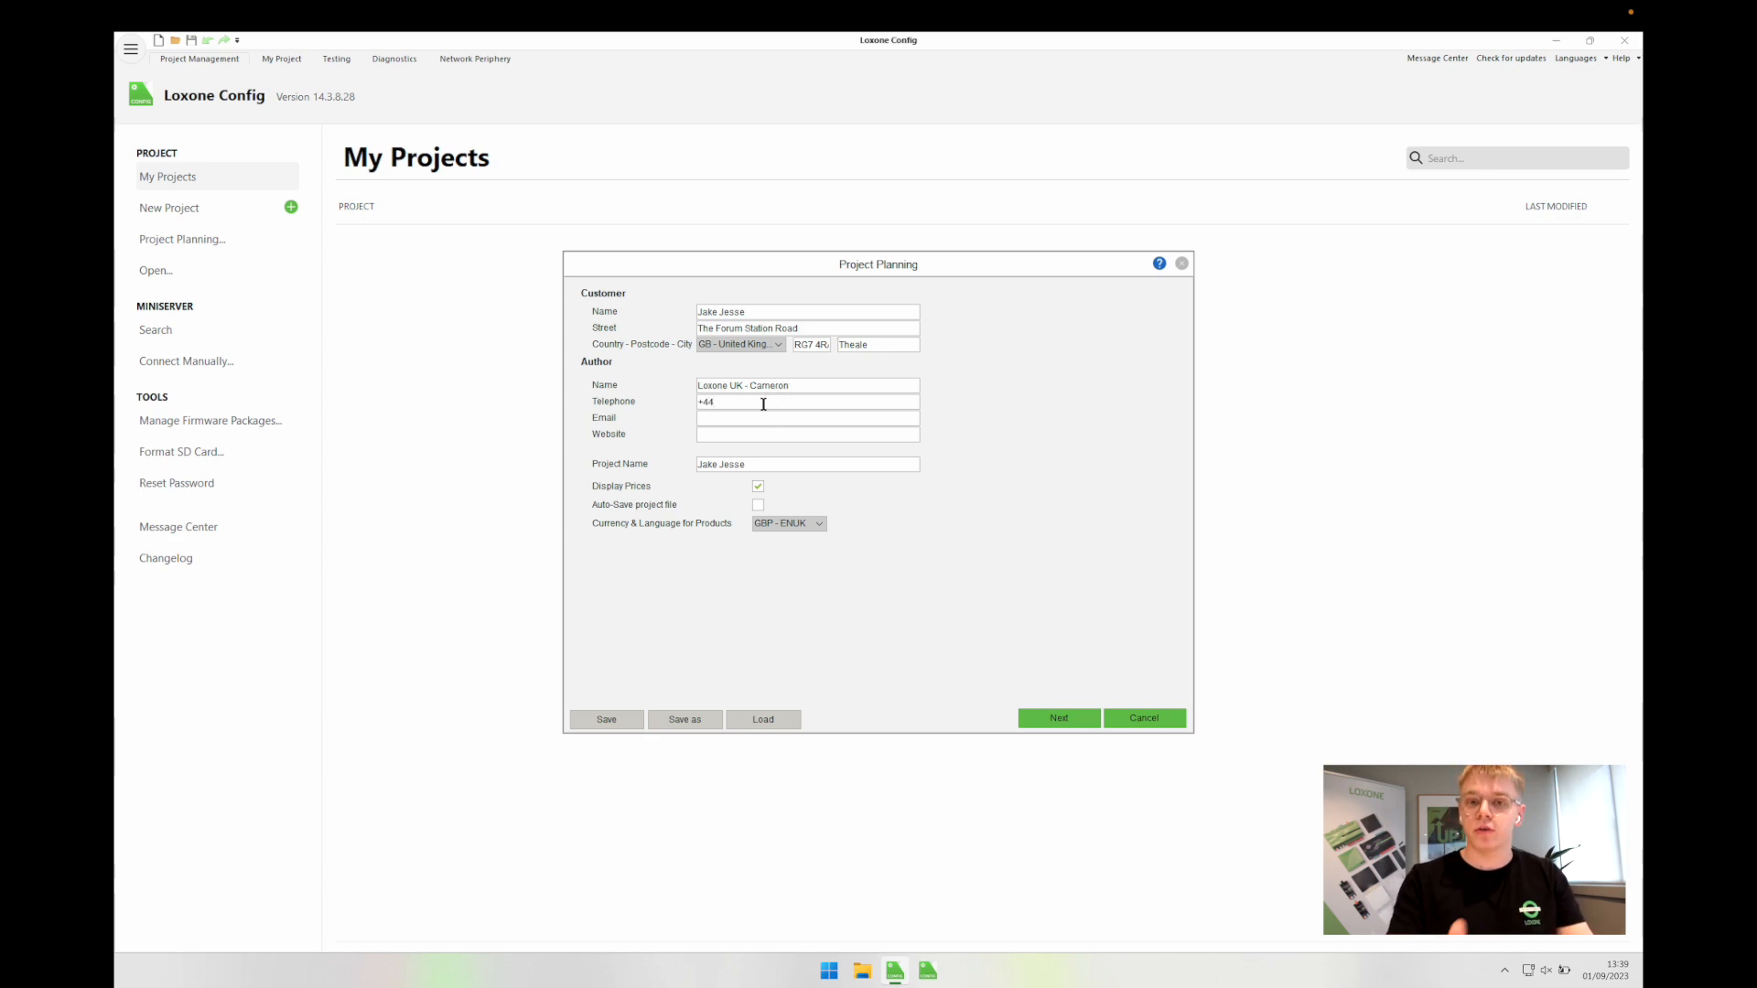
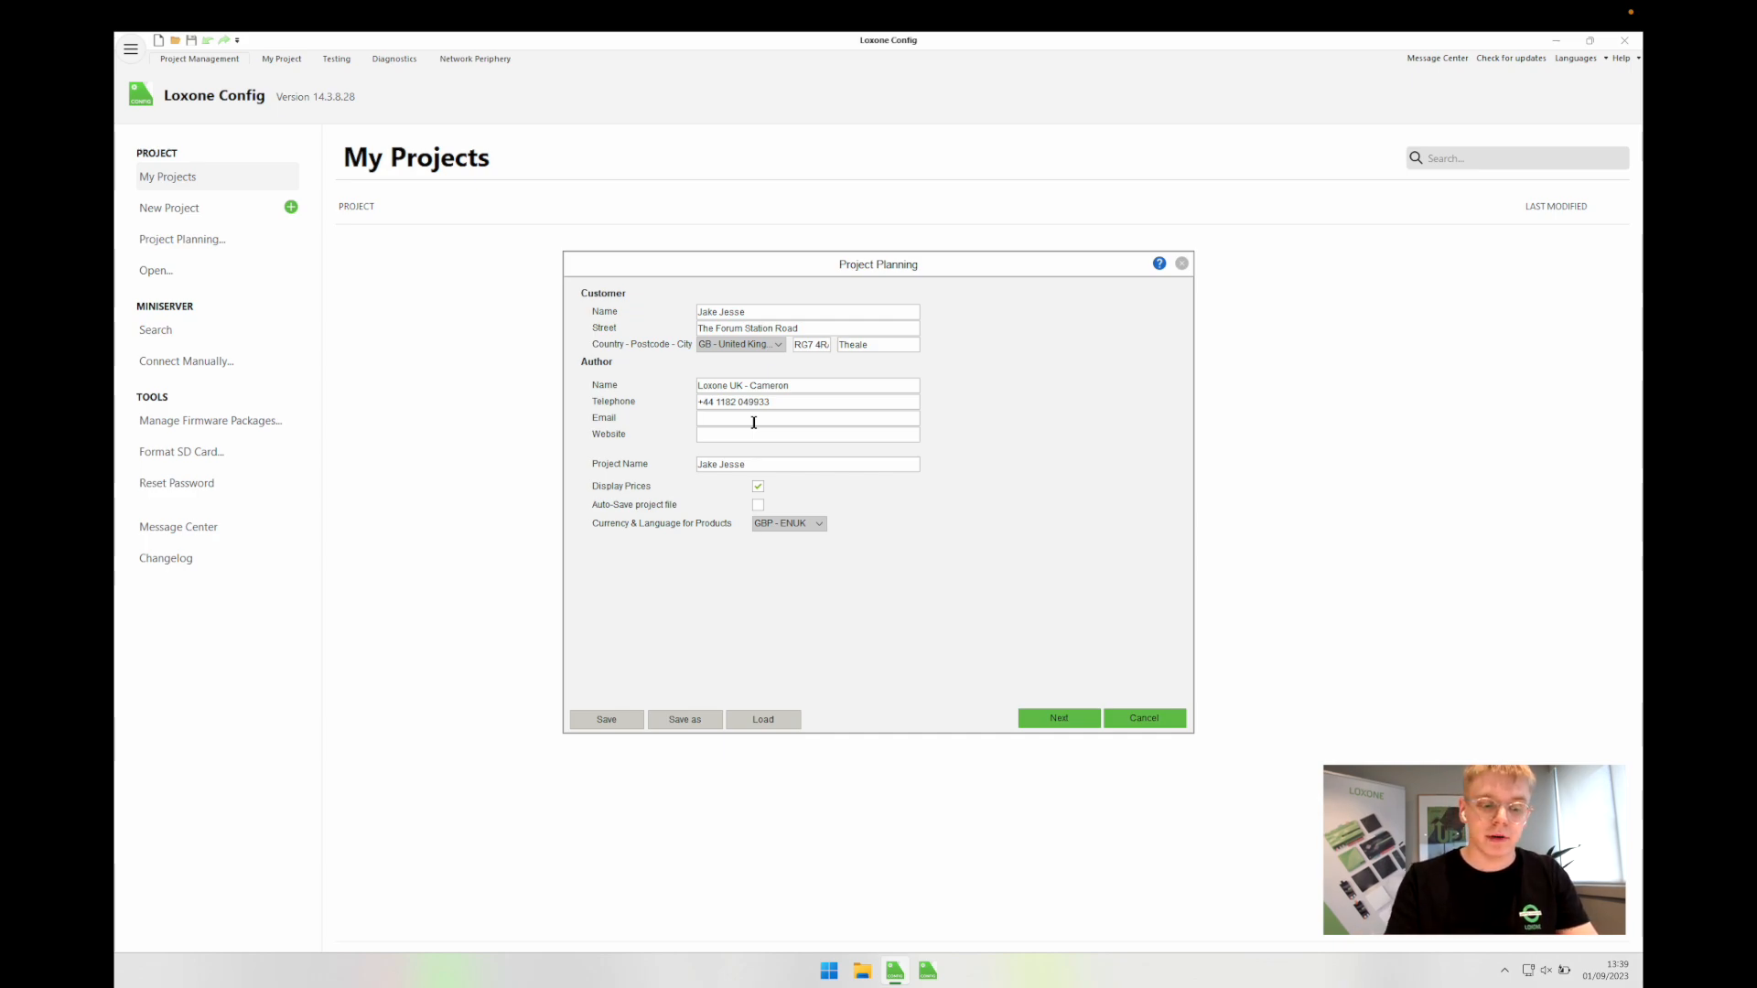
click(754, 422)
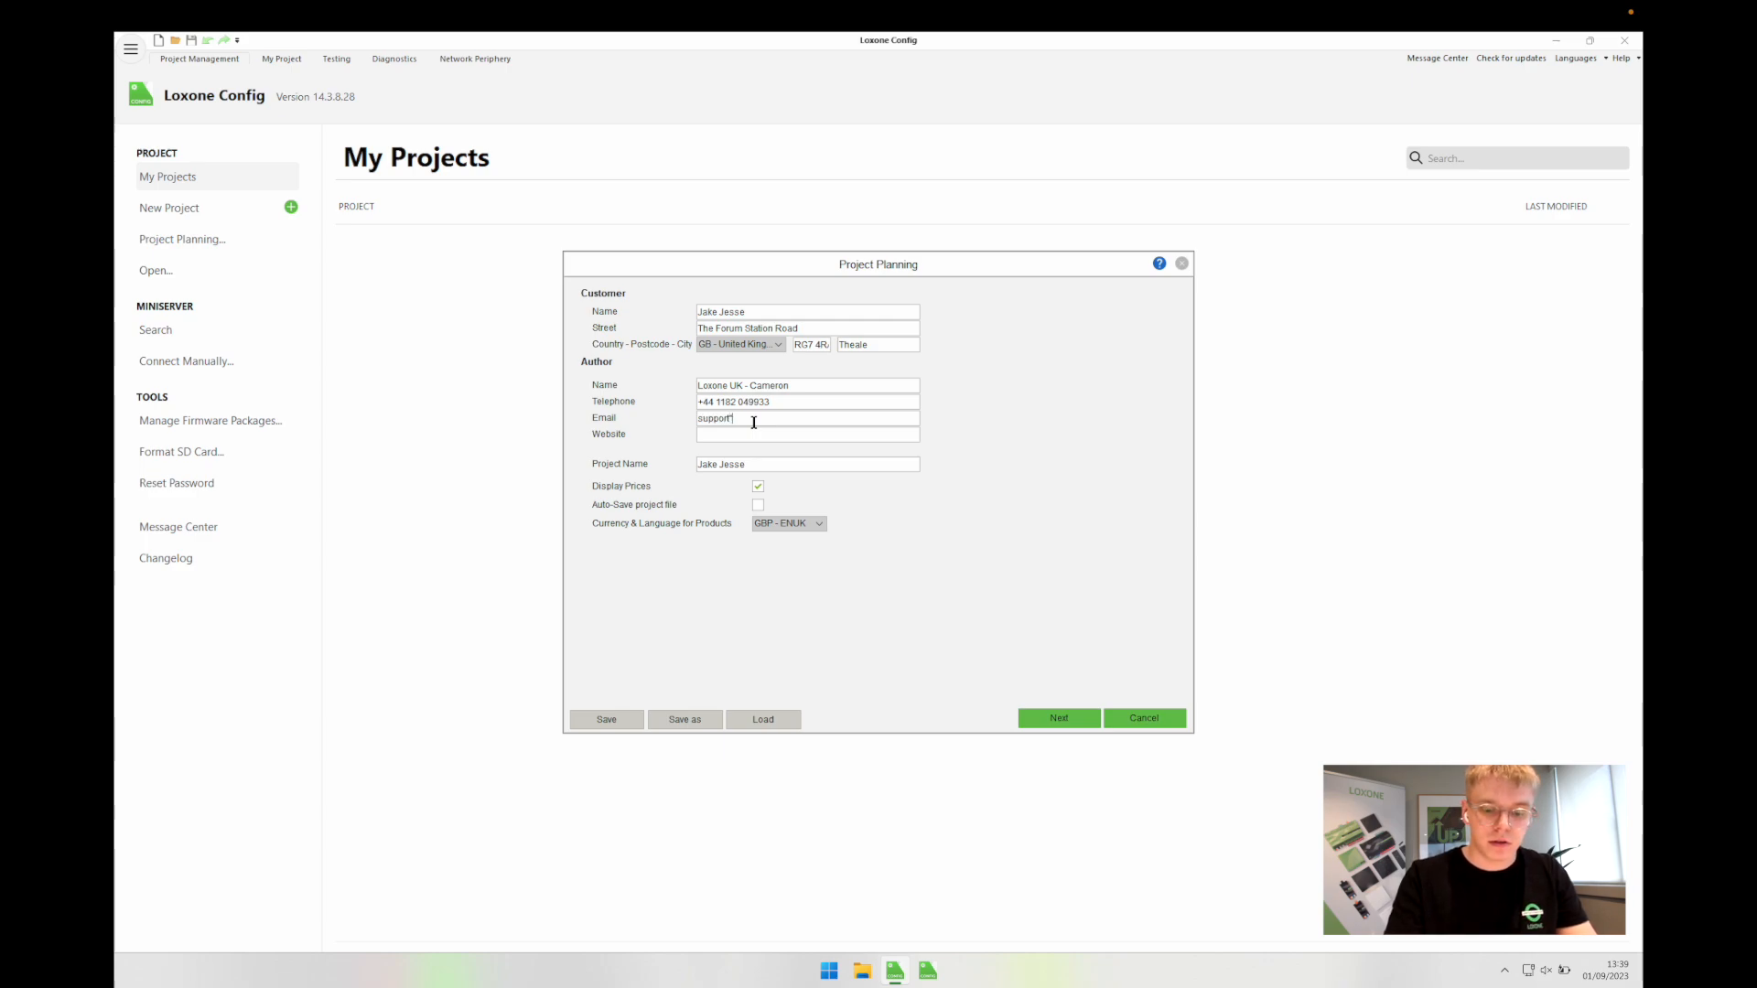
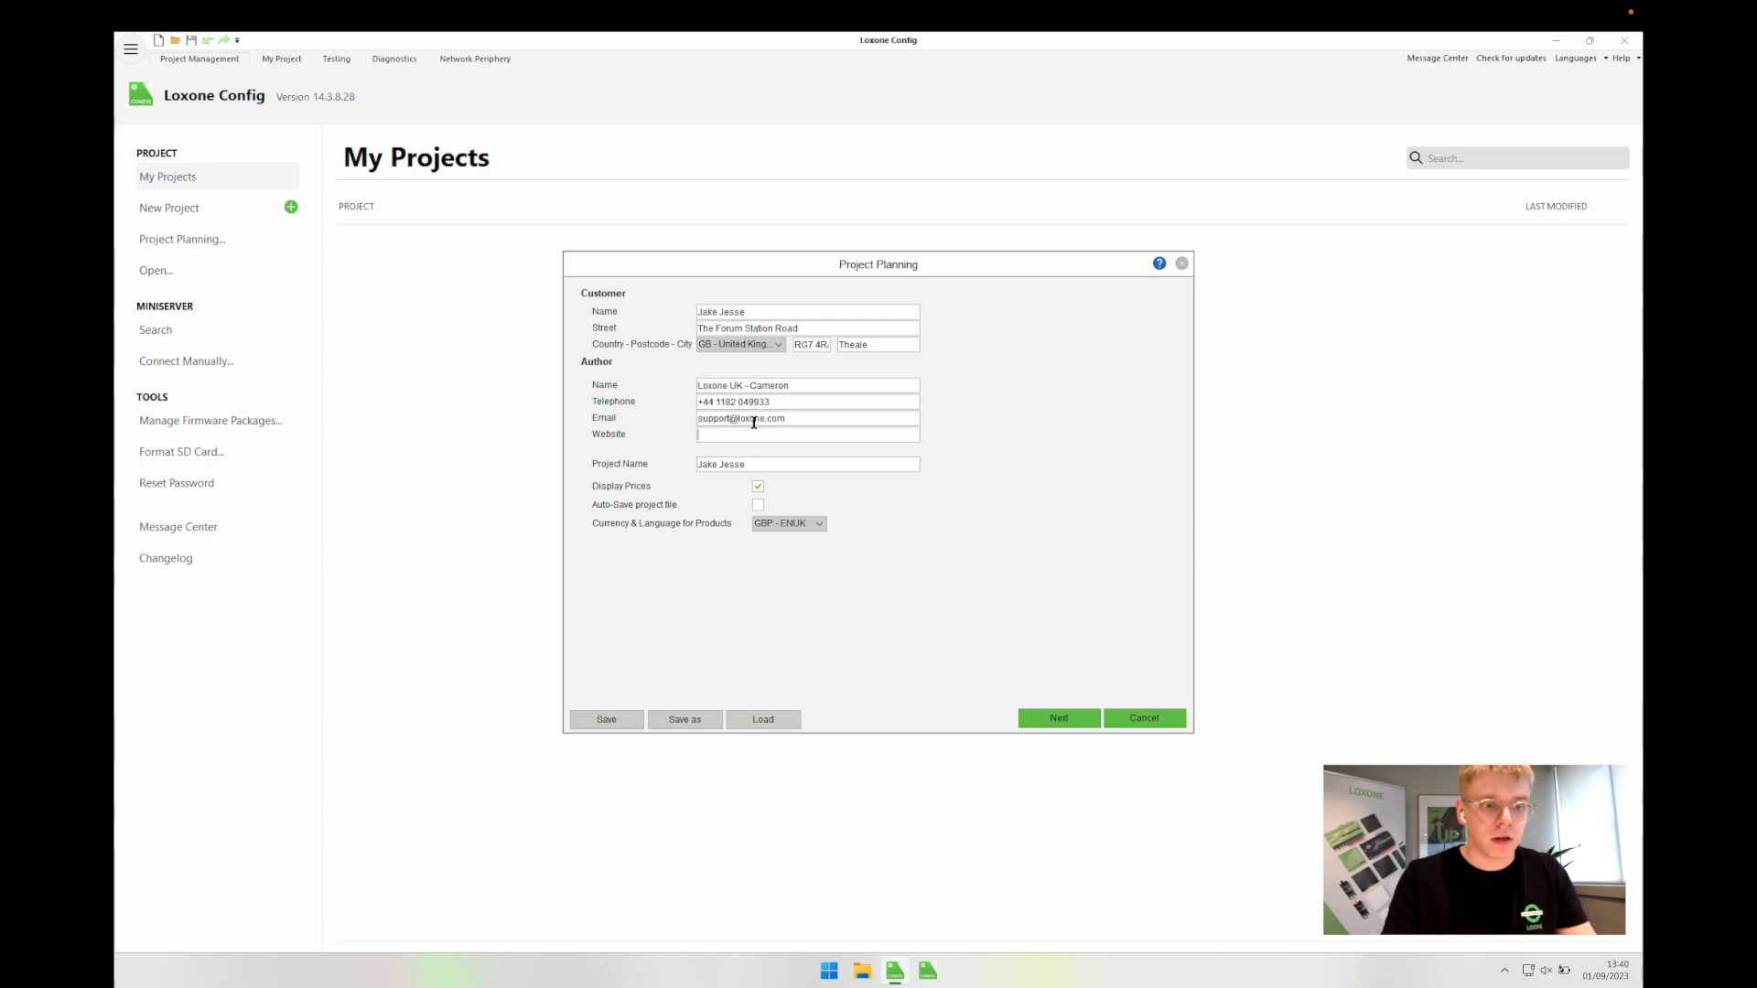
key(Tab)
text(ww)
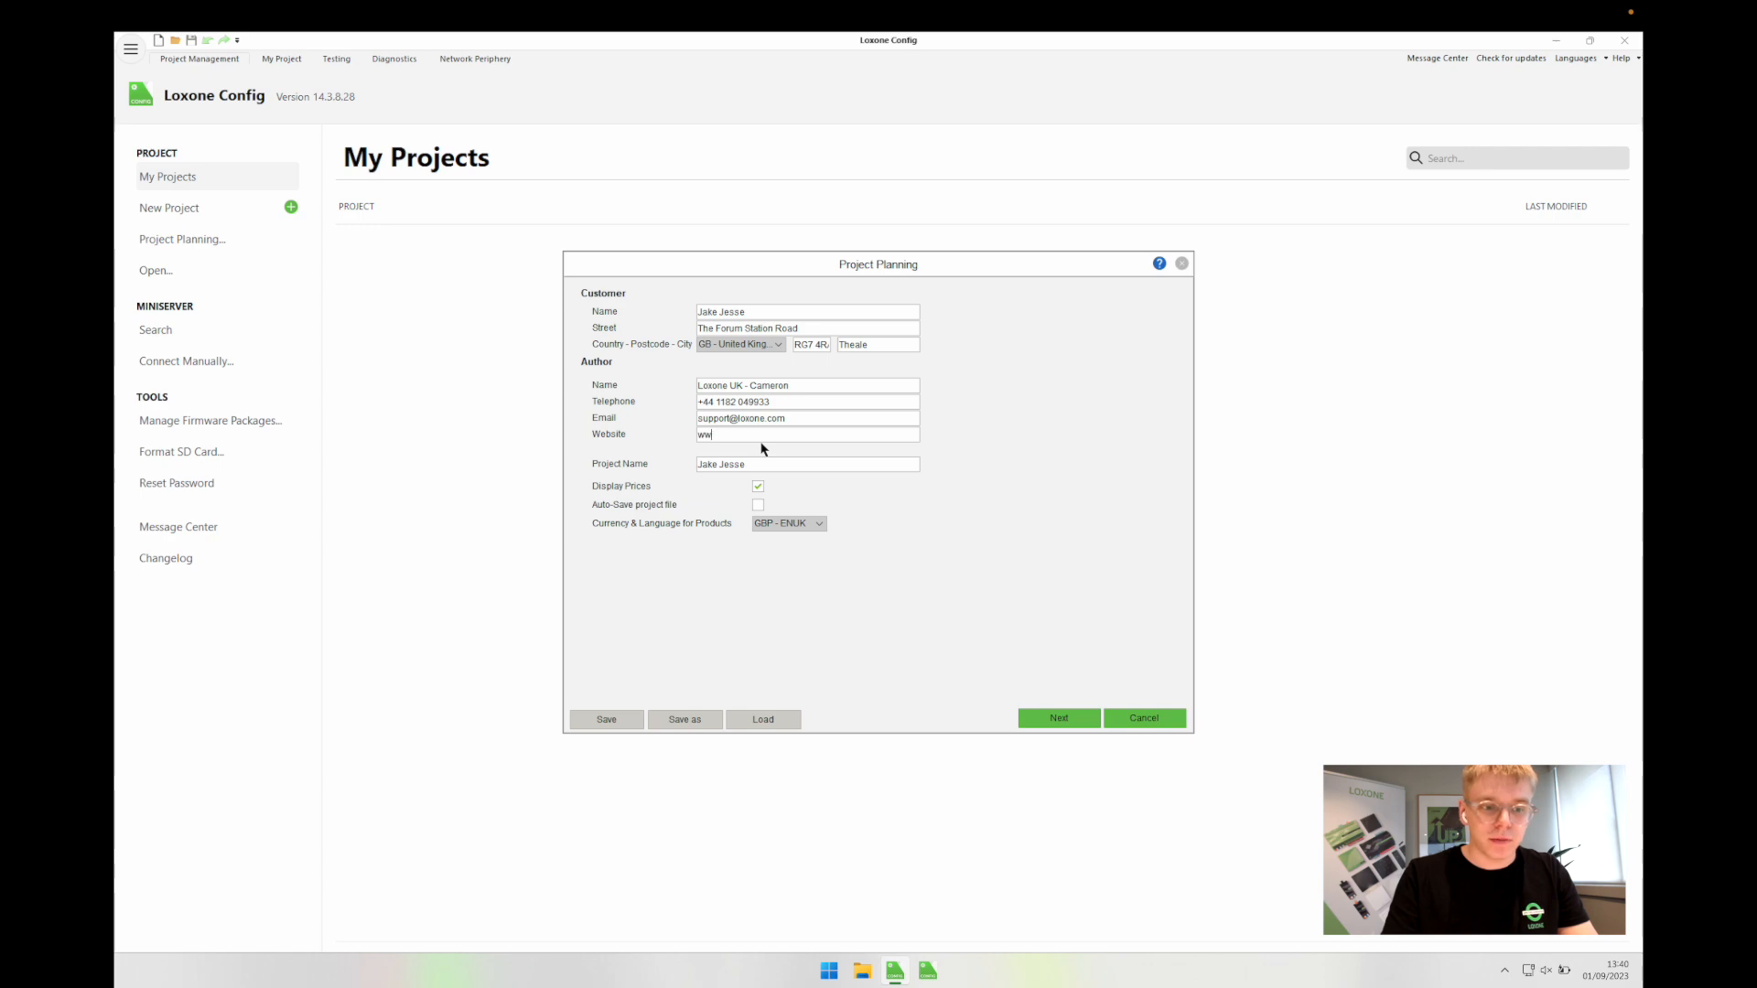
text(w.loxone.com)
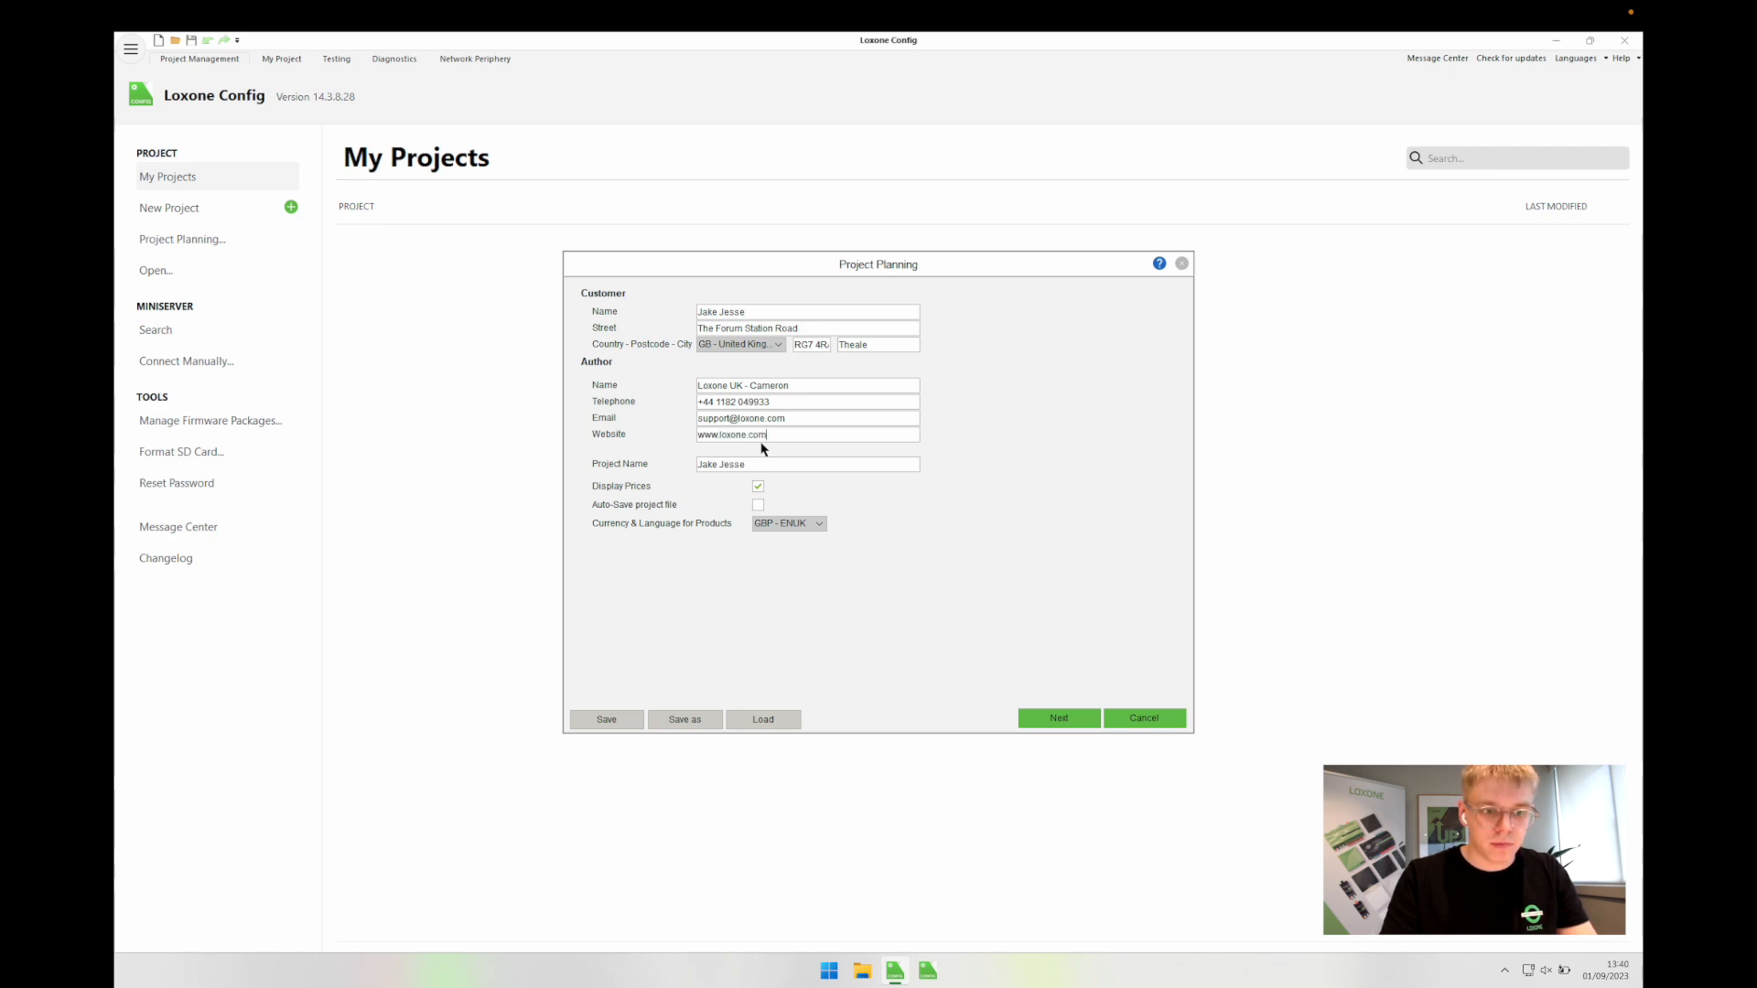
text(/enen)
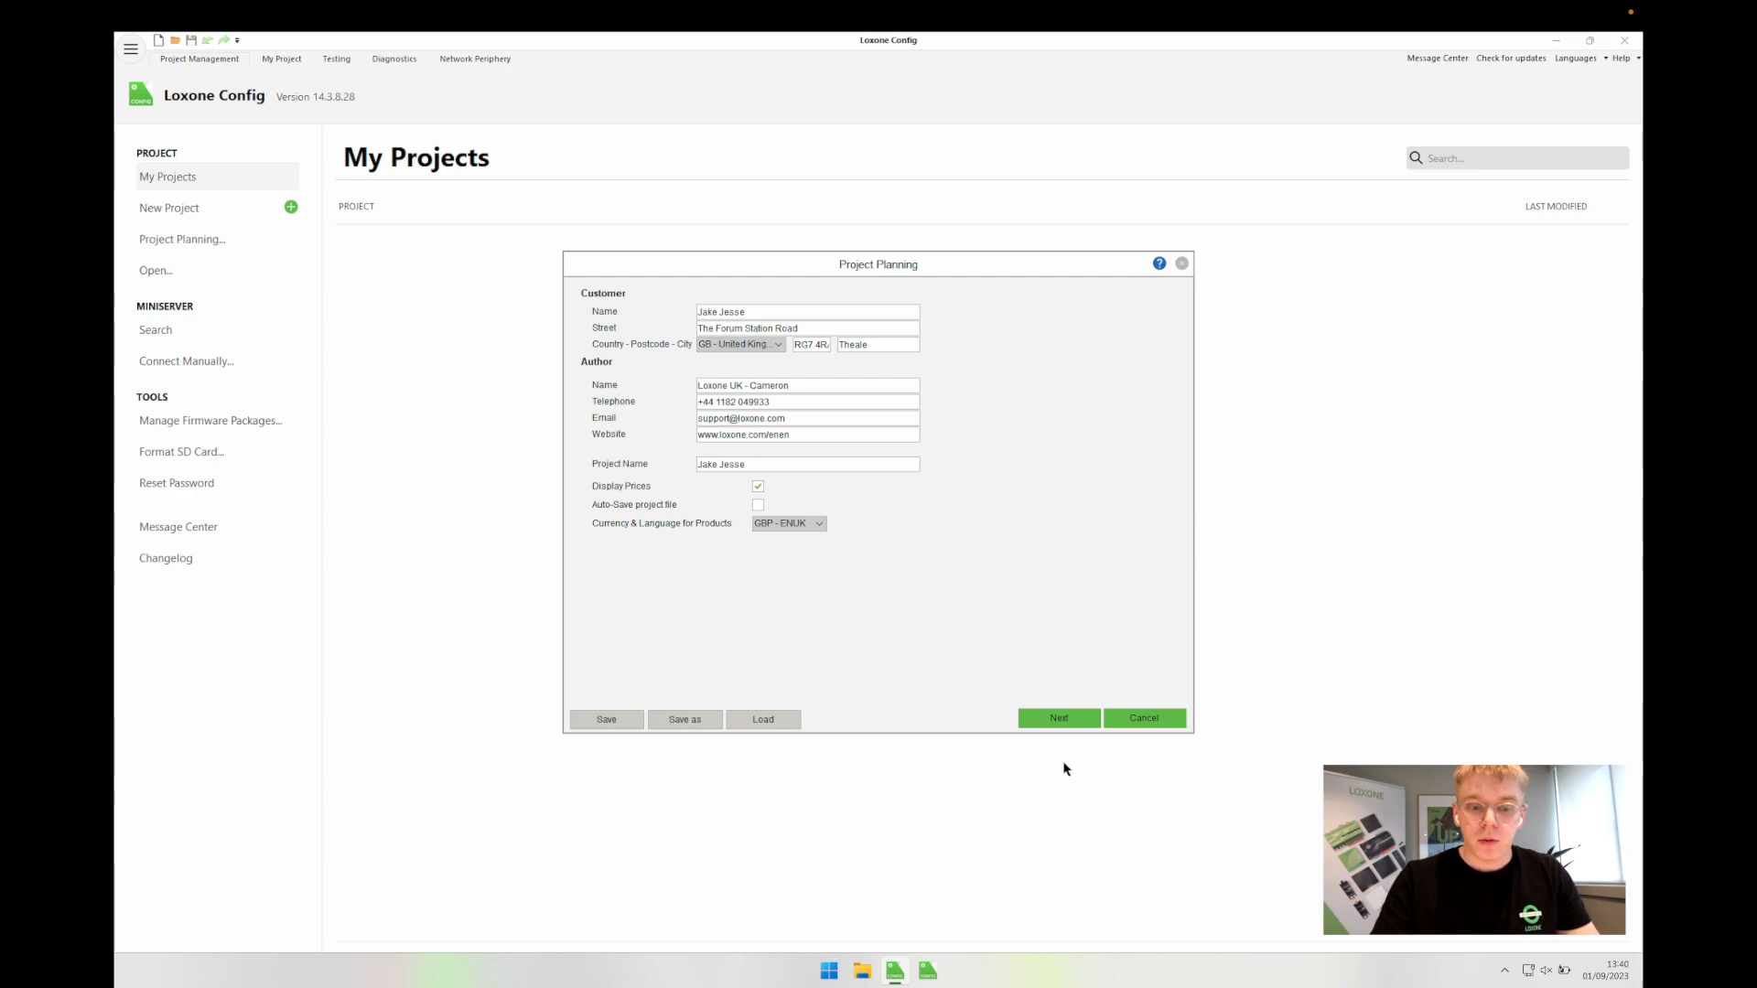
Step: Advance to the Global Preselection page and bring up the Miniserver Type choices
click(1061, 719)
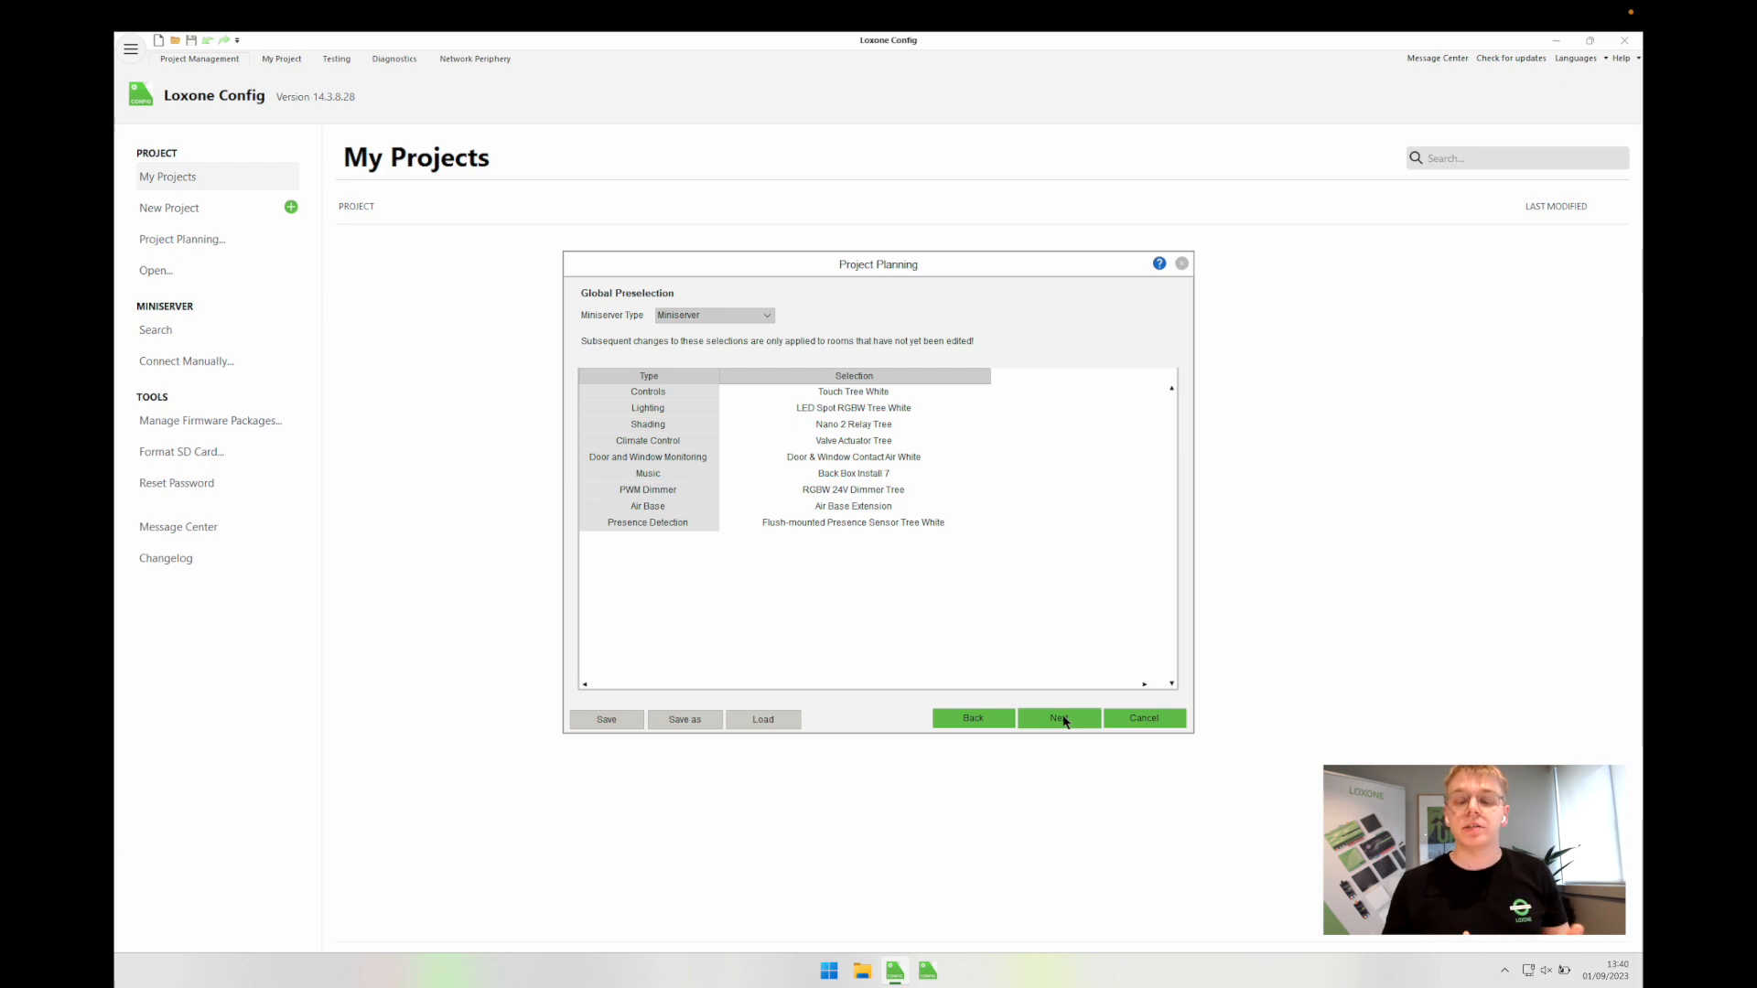
click(729, 319)
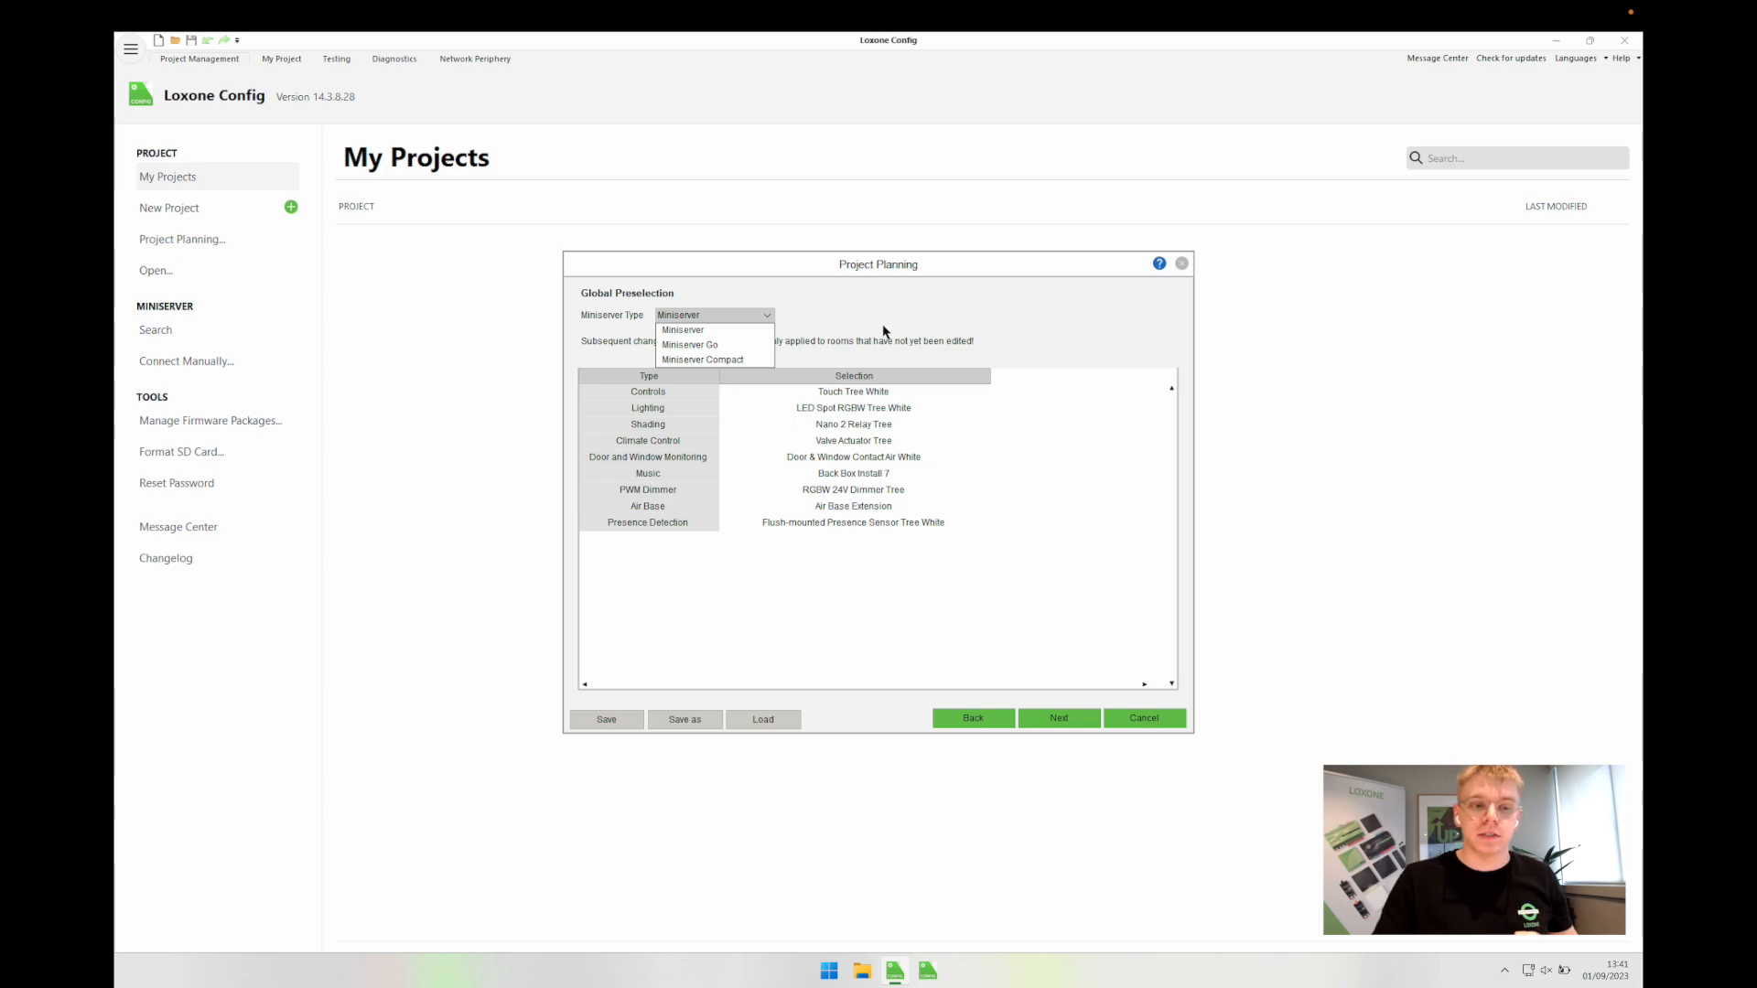
Step: Set the Miniserver type to Miniserver Compact
click(717, 359)
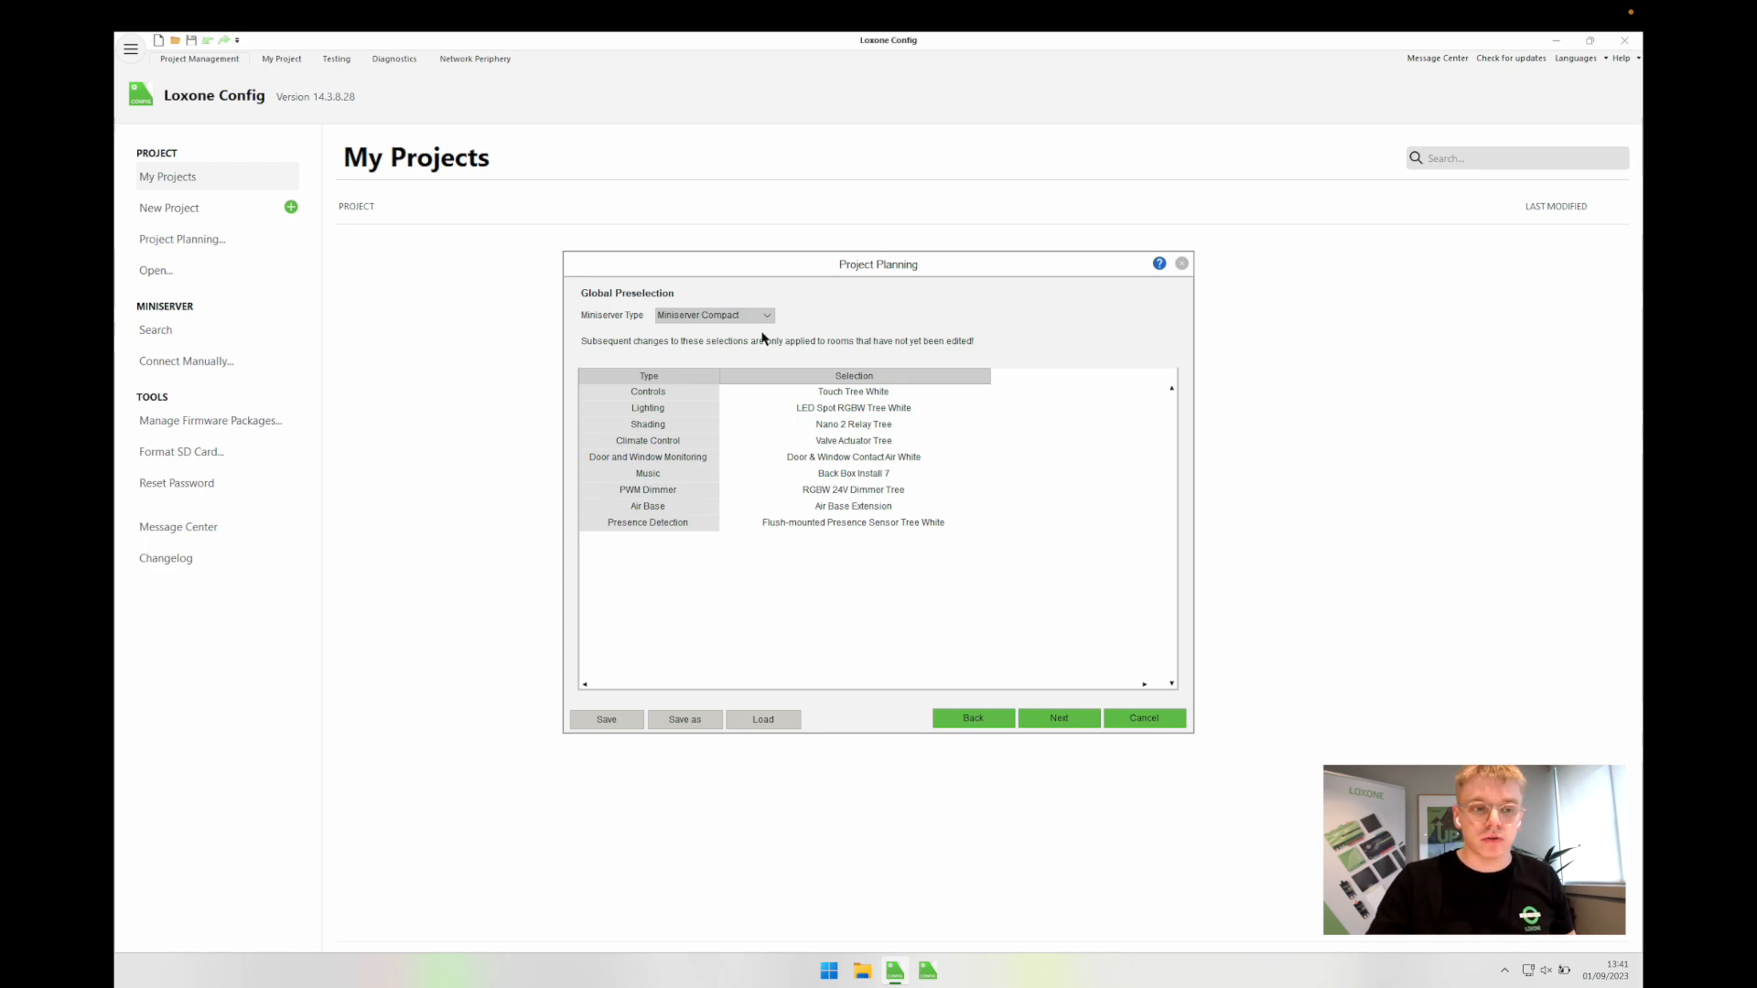
click(677, 392)
click(794, 394)
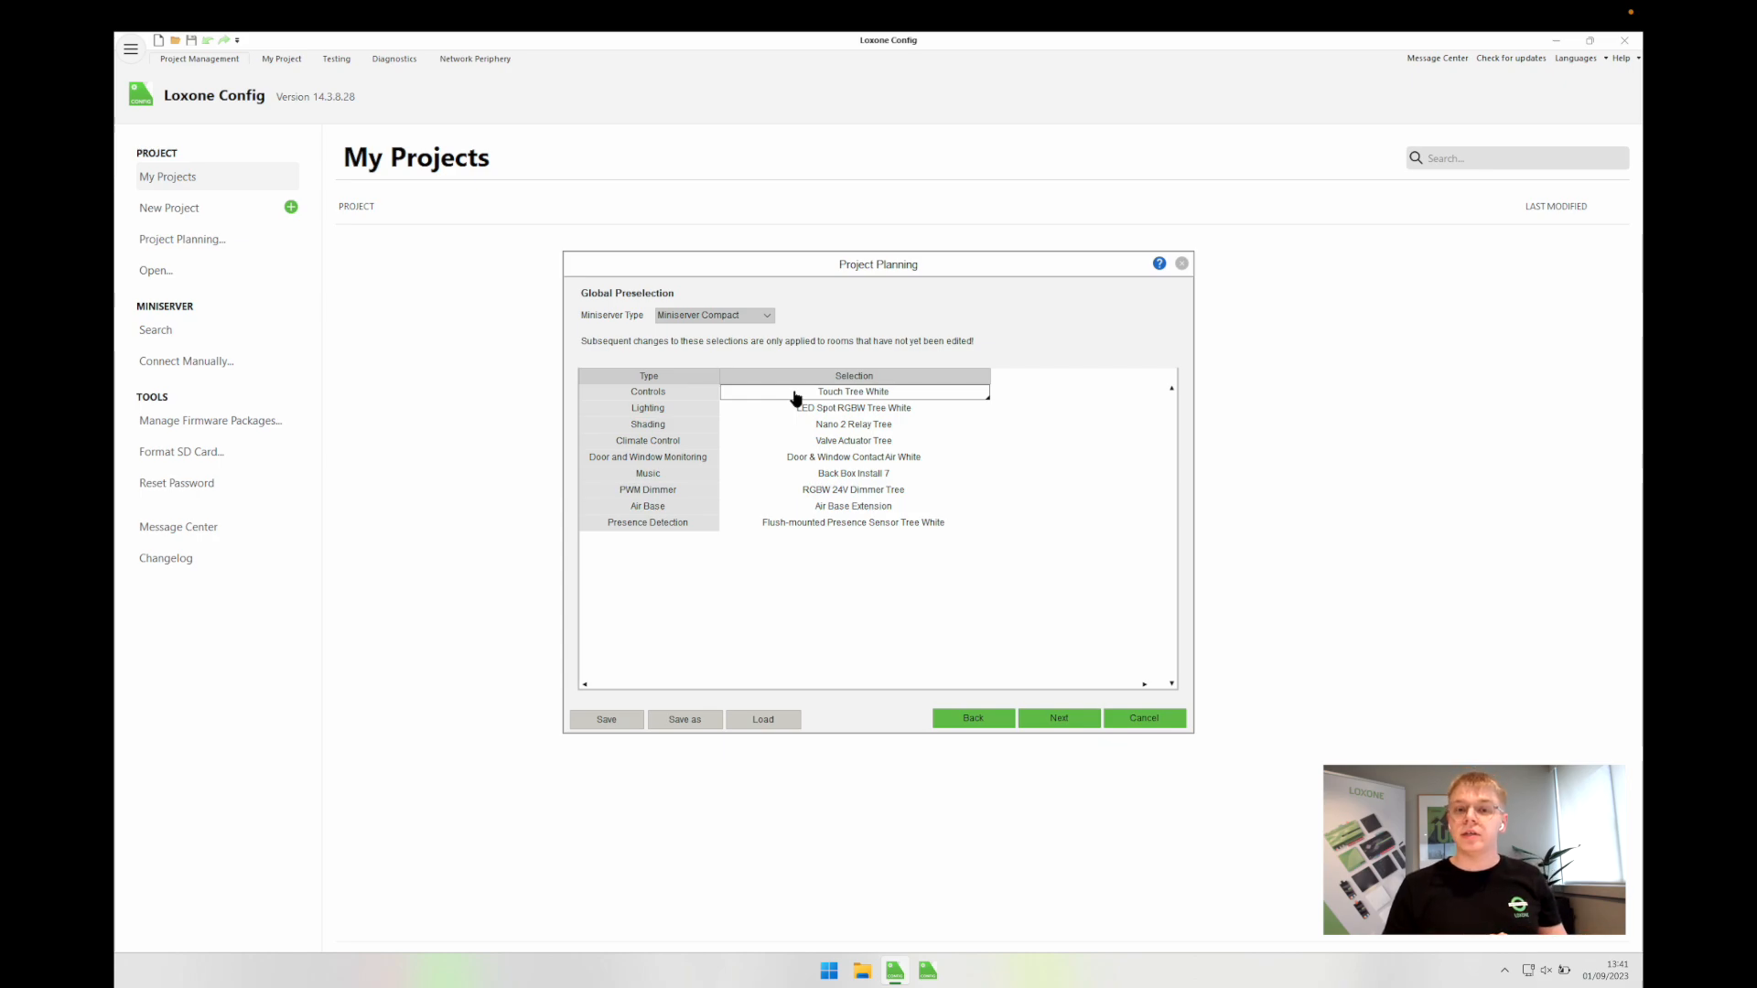
Step: Change the Controls preselection from Touch Tree White to Touch Tree Anthracite
click(795, 398)
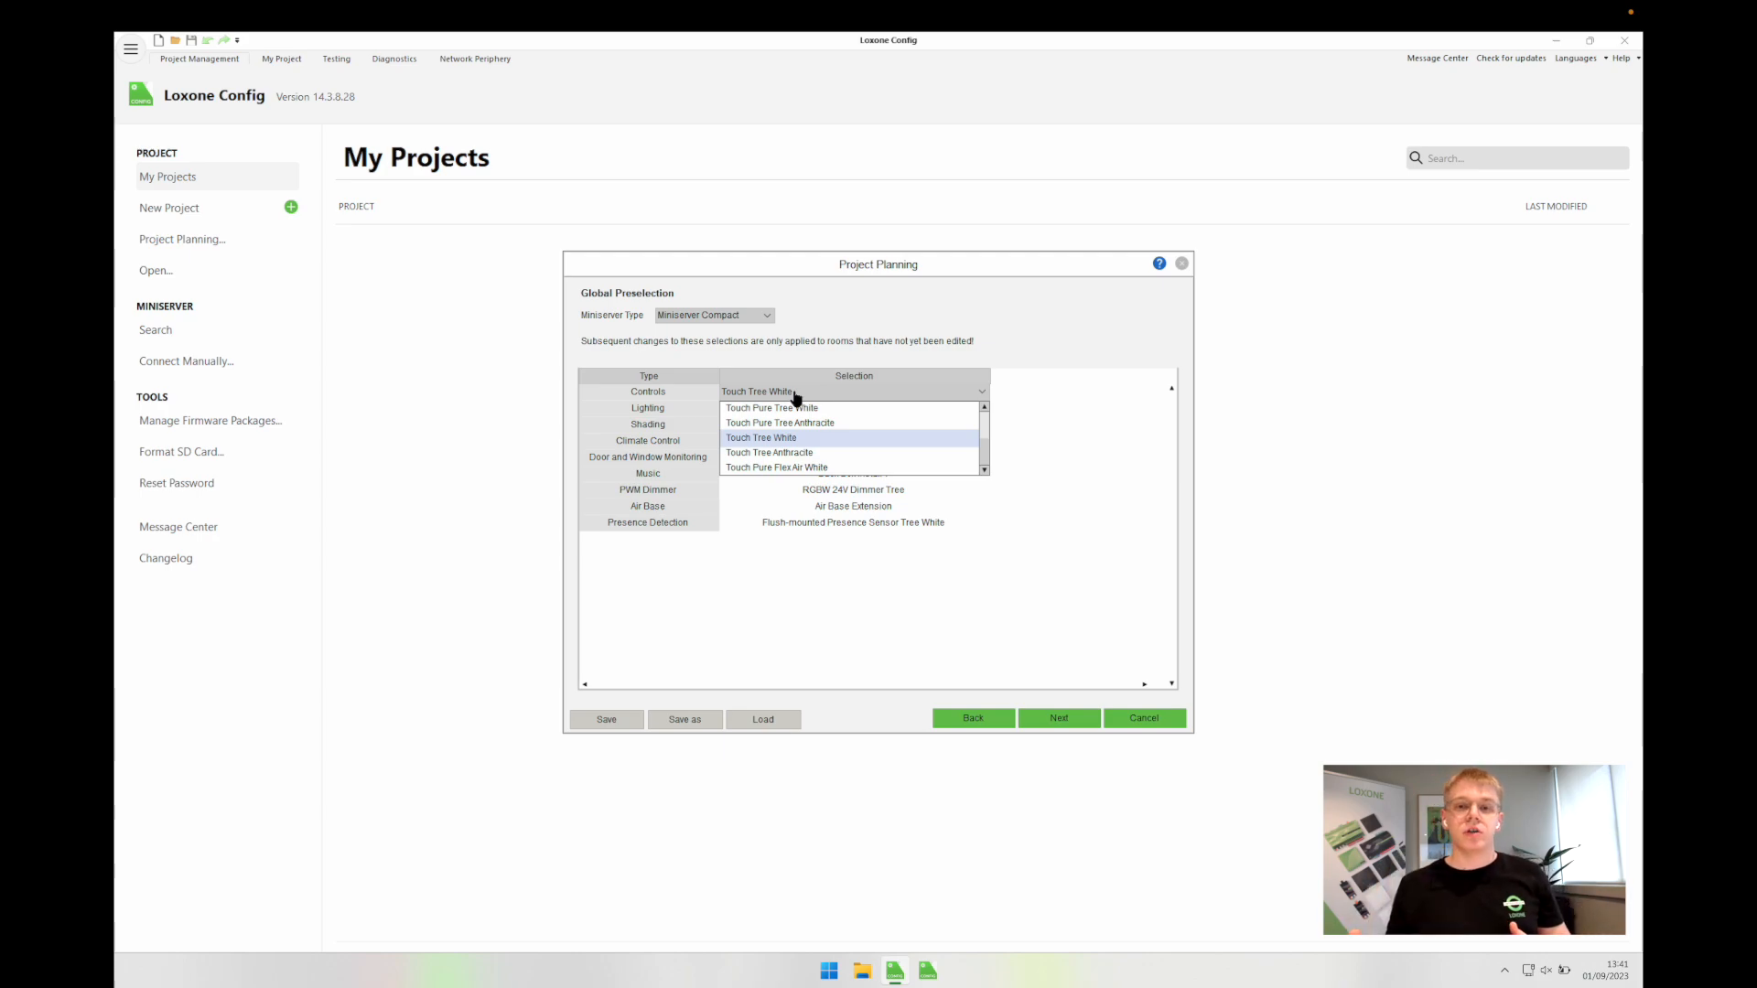
scroll(822, 439, down, 2)
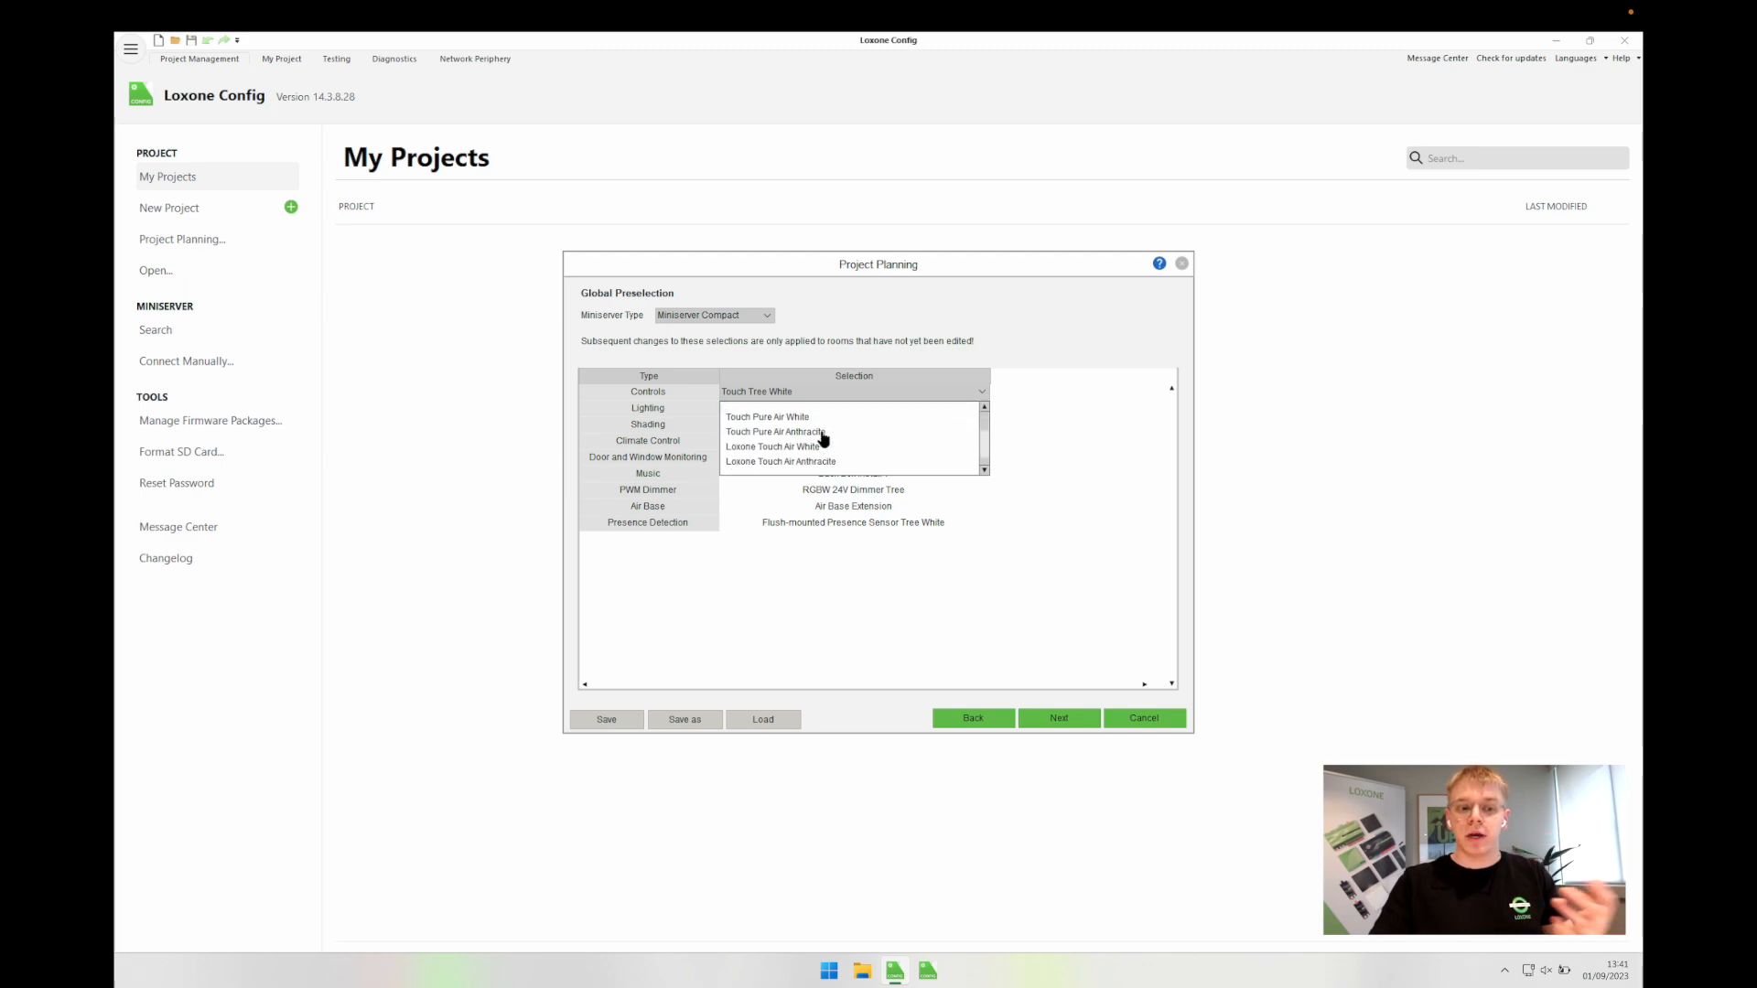
scroll(823, 439, down, 1)
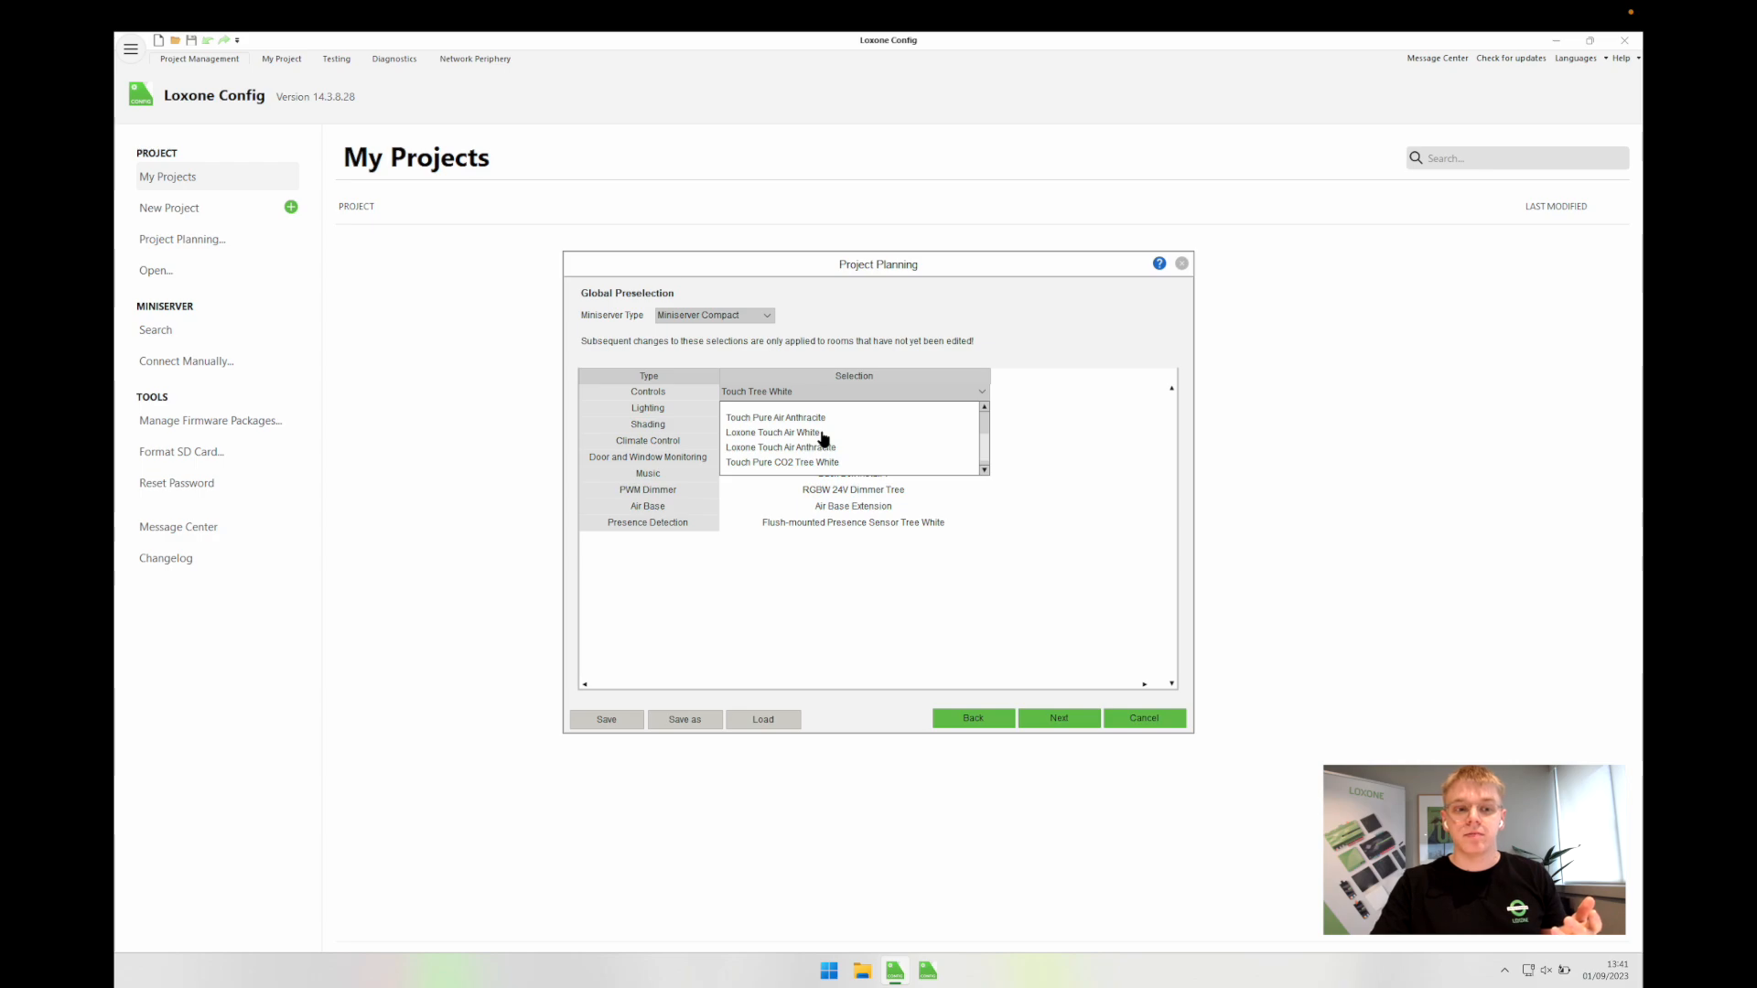
scroll(824, 439, up, 1)
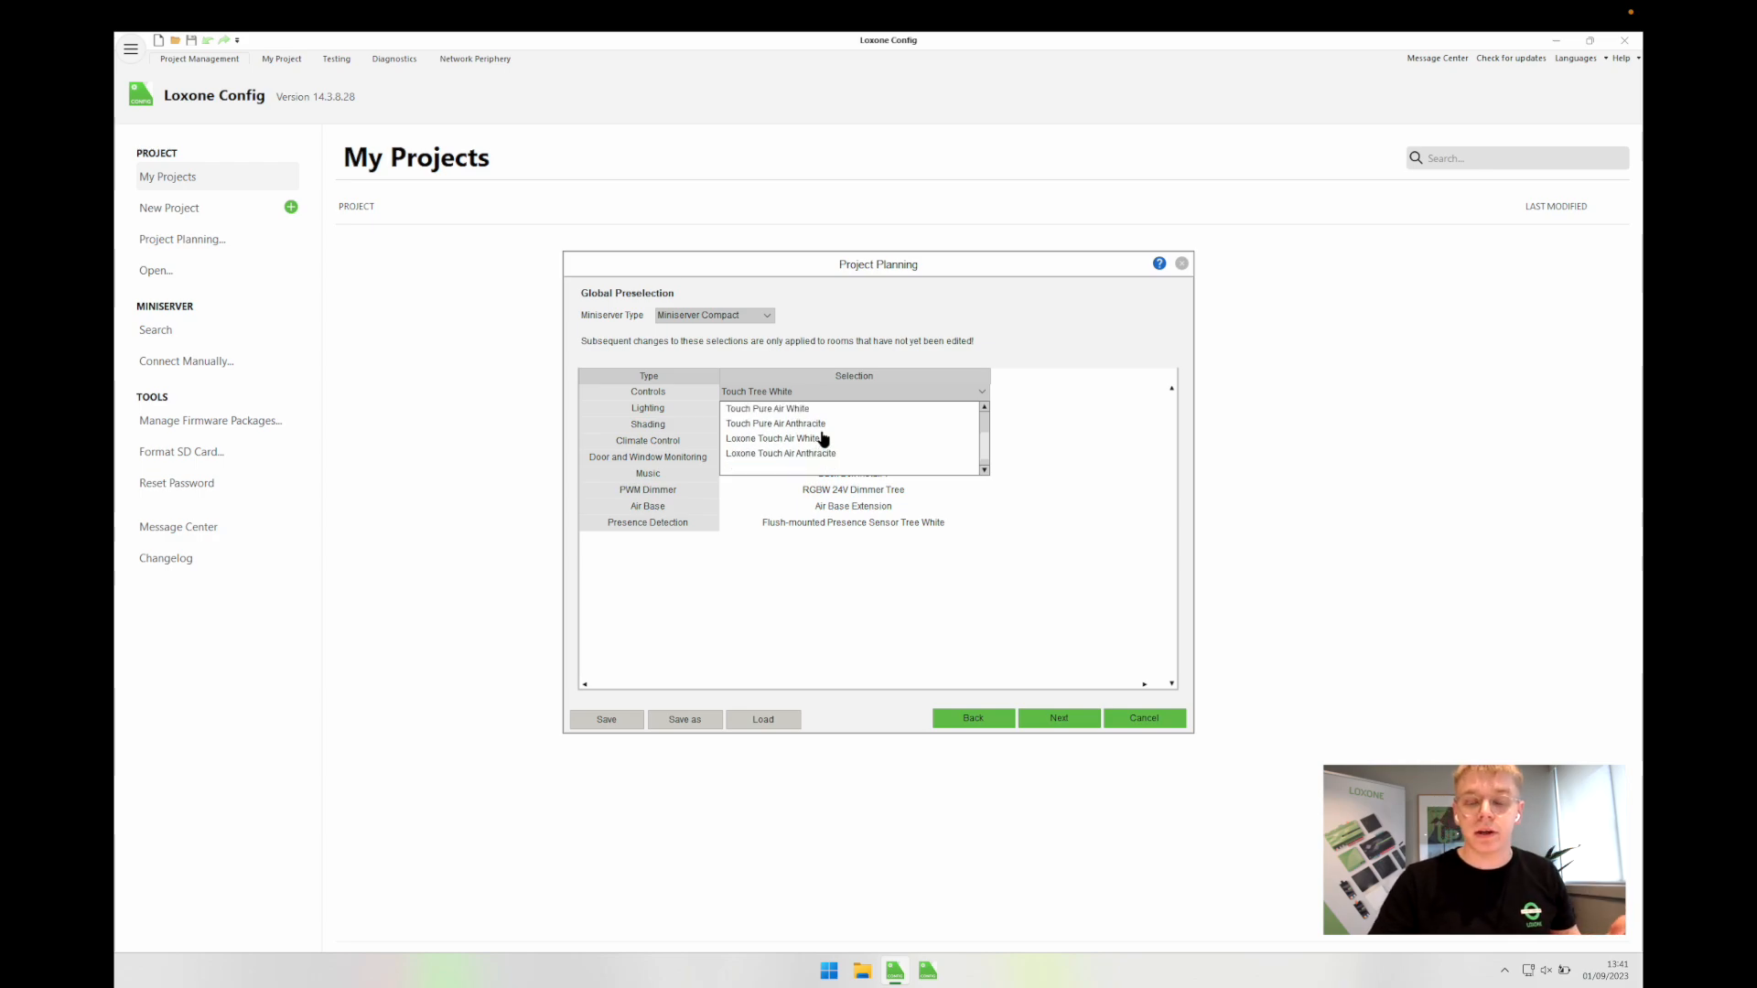
scroll(824, 440, up, 2)
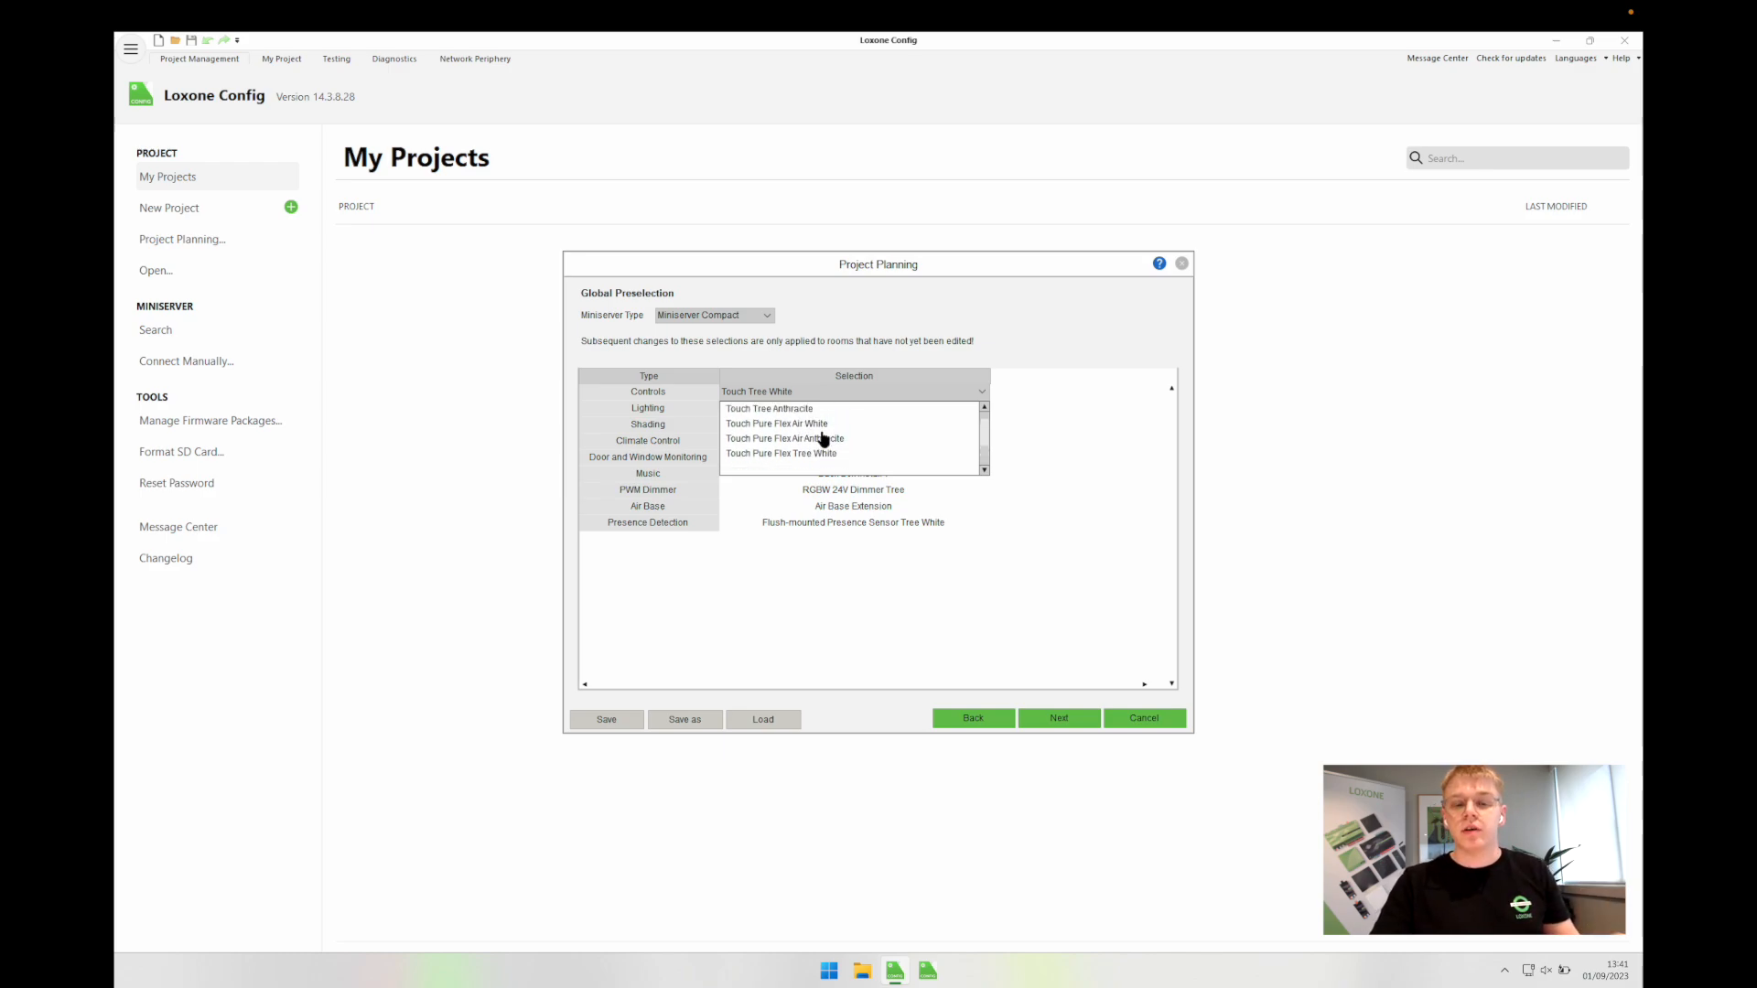
scroll(810, 430, up, 3)
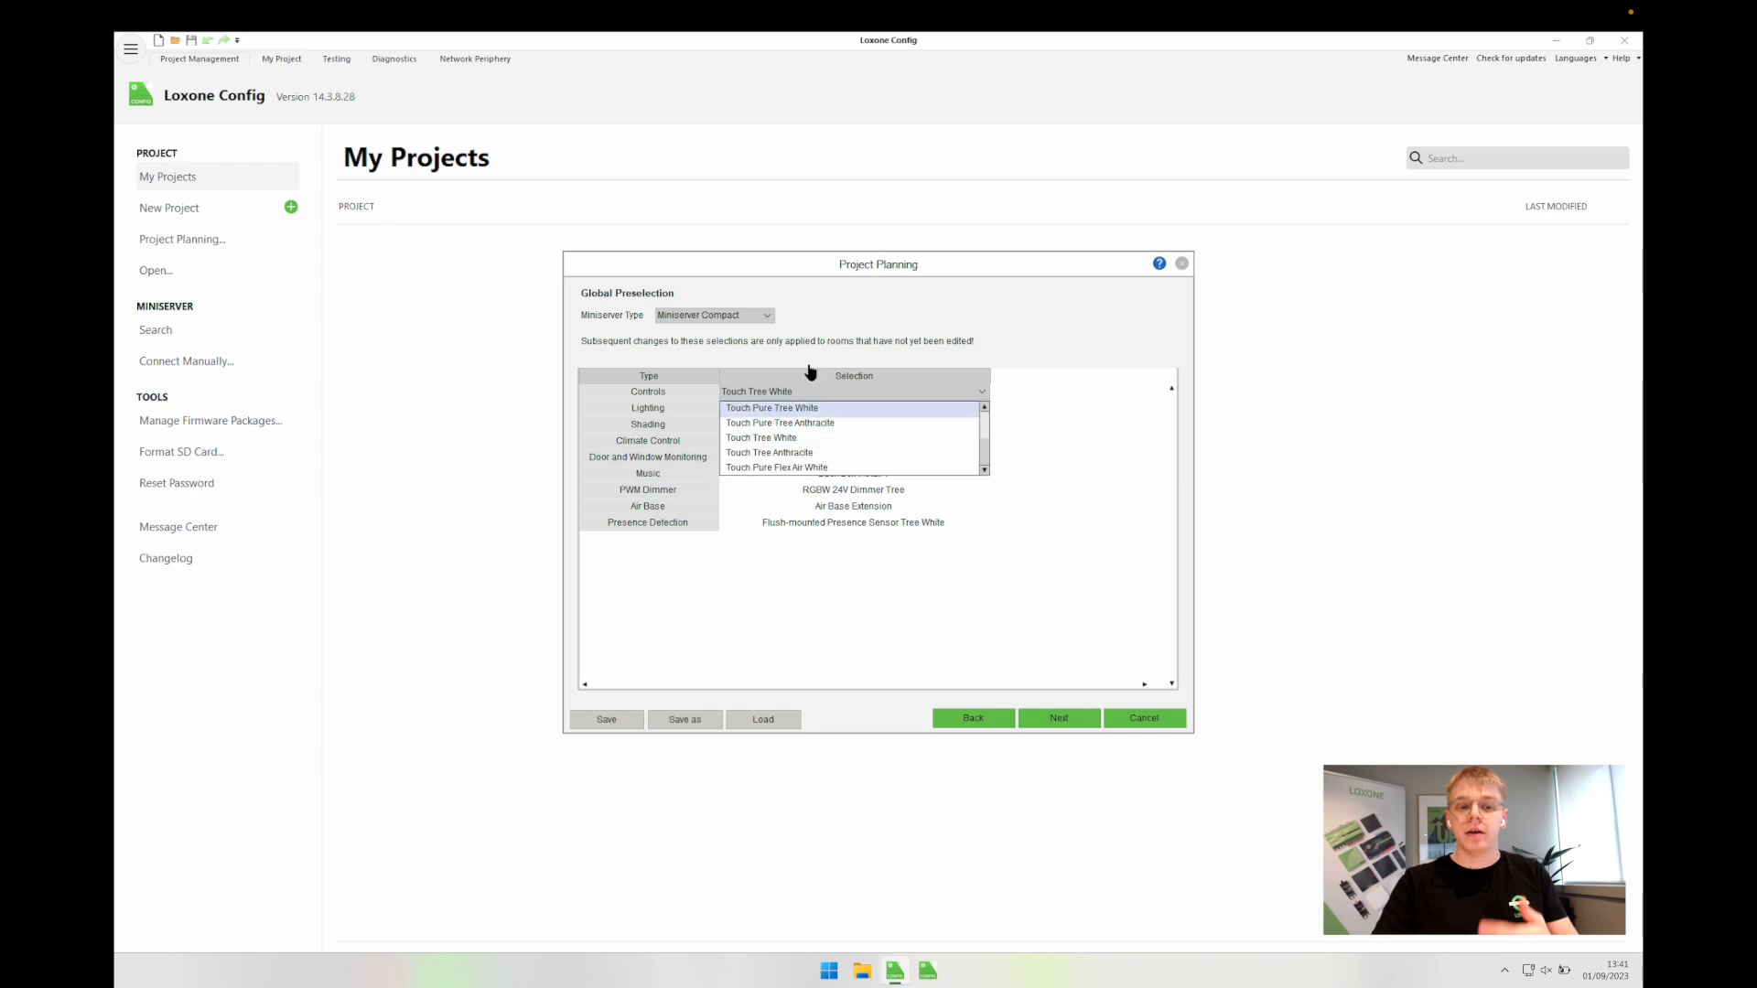
click(798, 452)
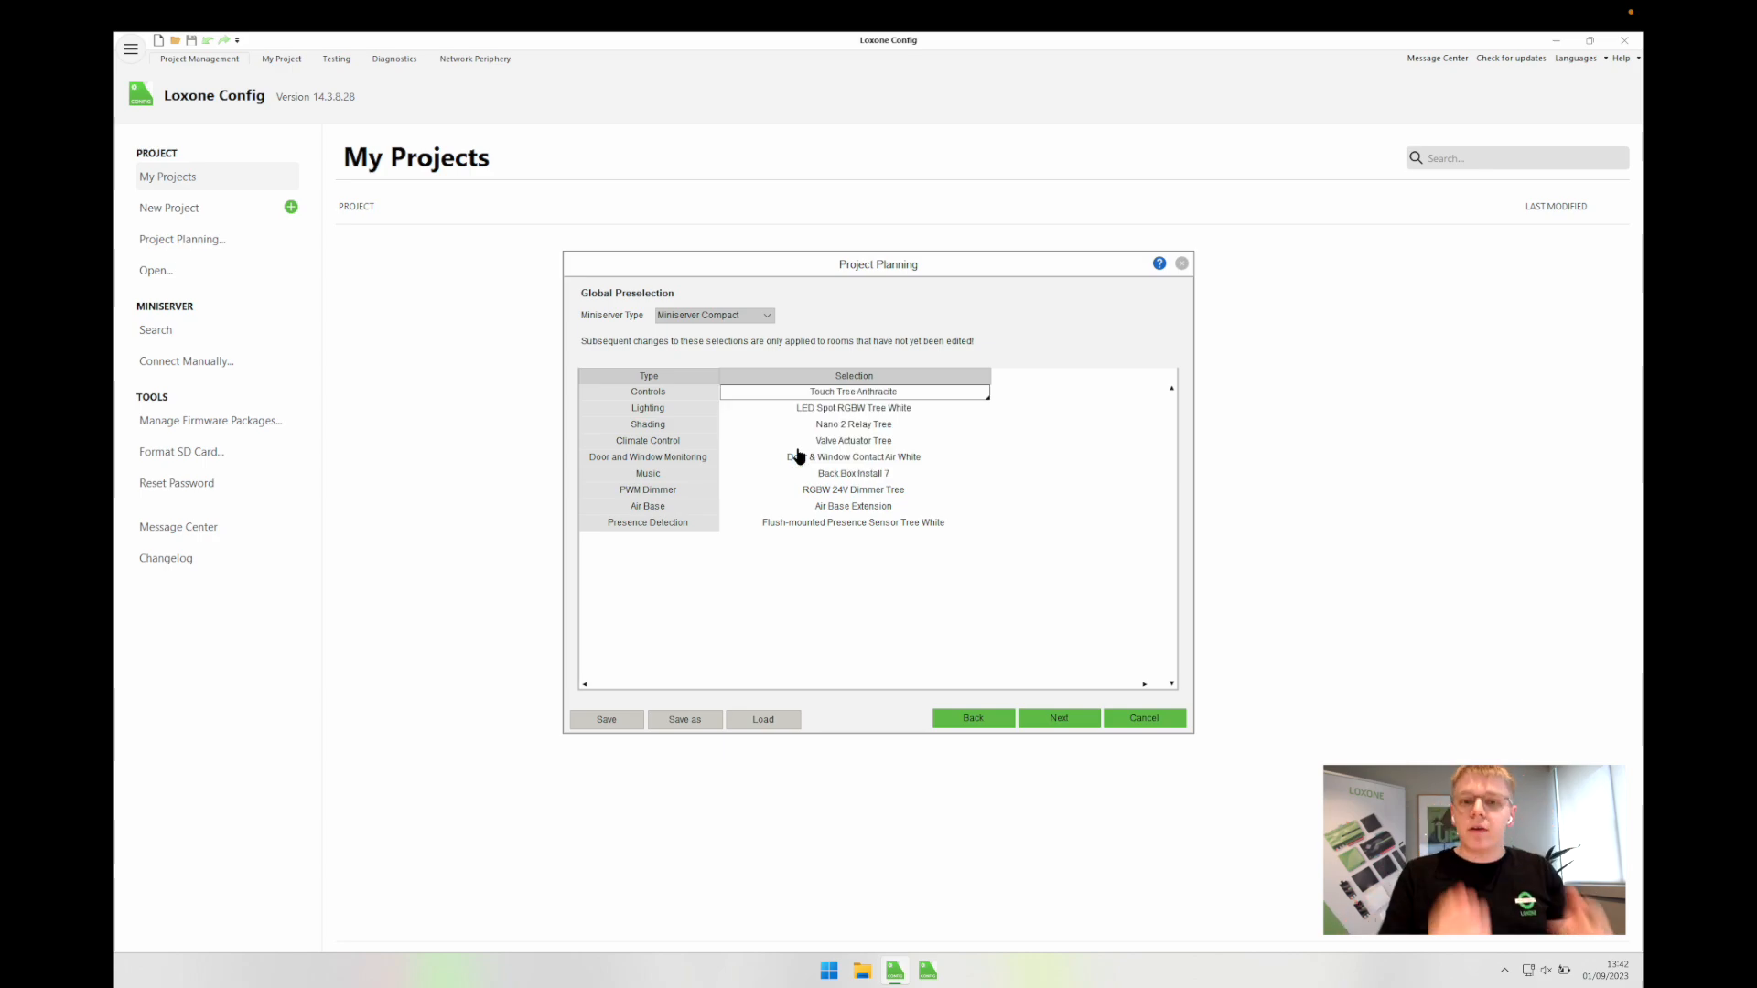
Step: Change the Lighting preselection from LED Spot RGBW Tree White to Digital Output (10A)
click(836, 409)
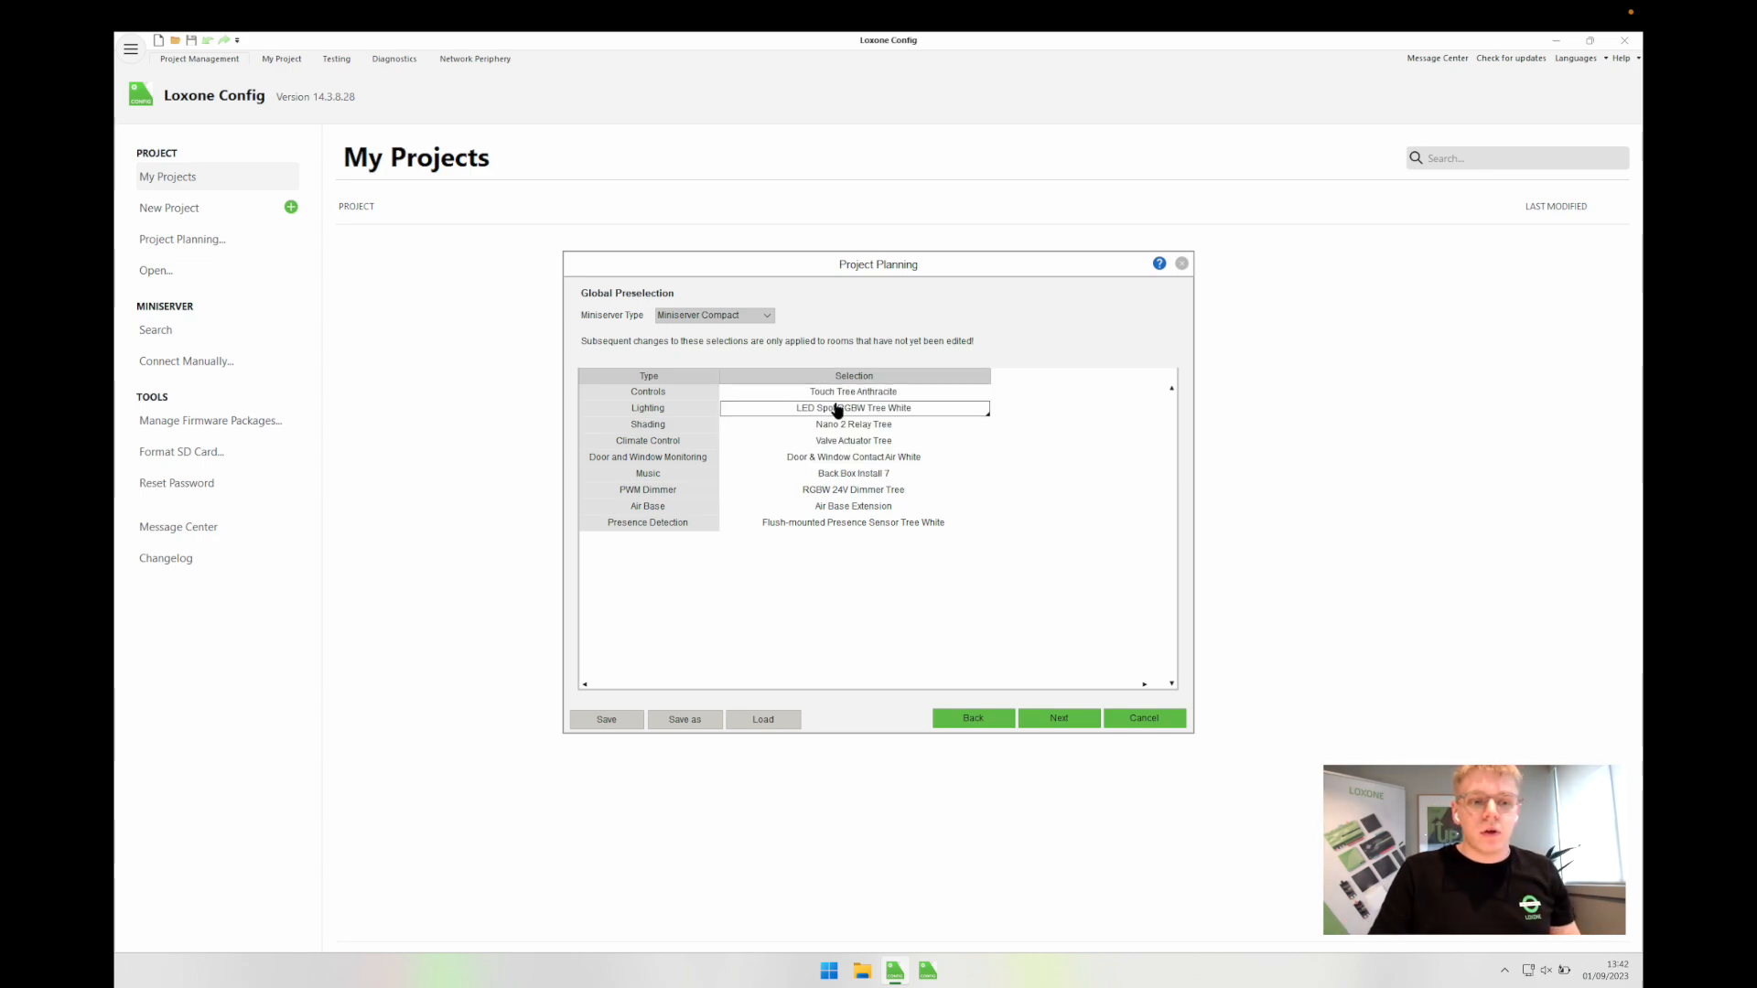
click(836, 411)
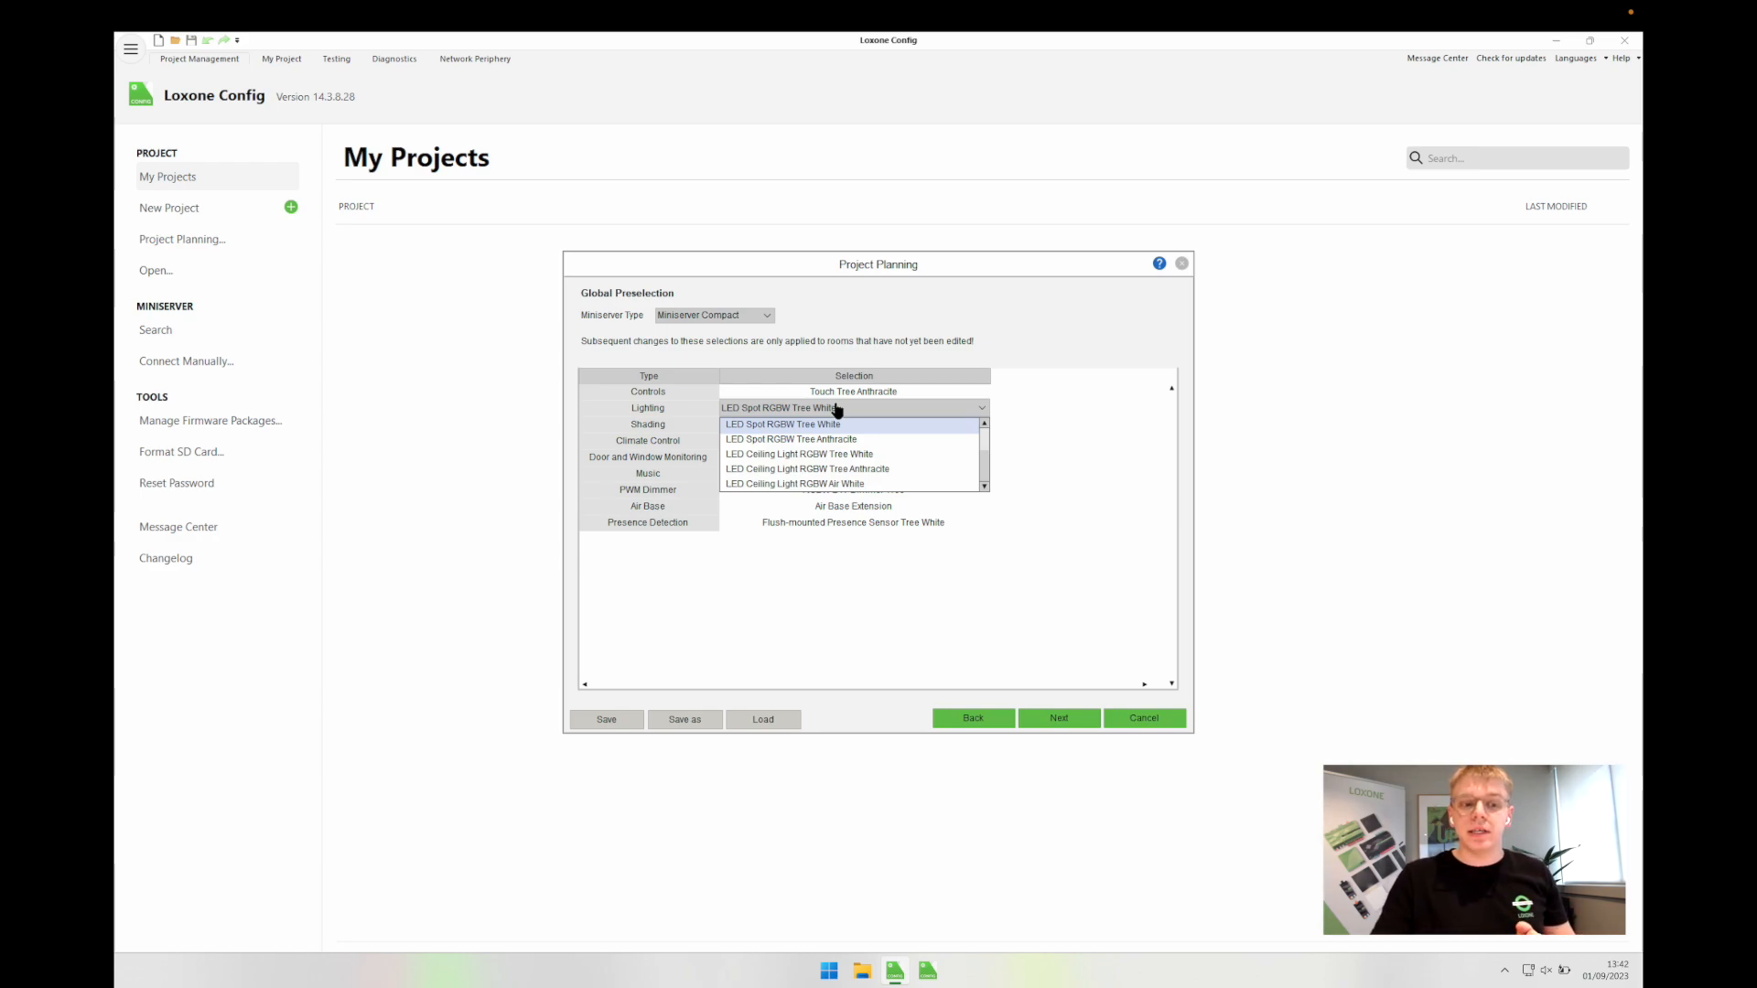
scroll(879, 459, down, 5)
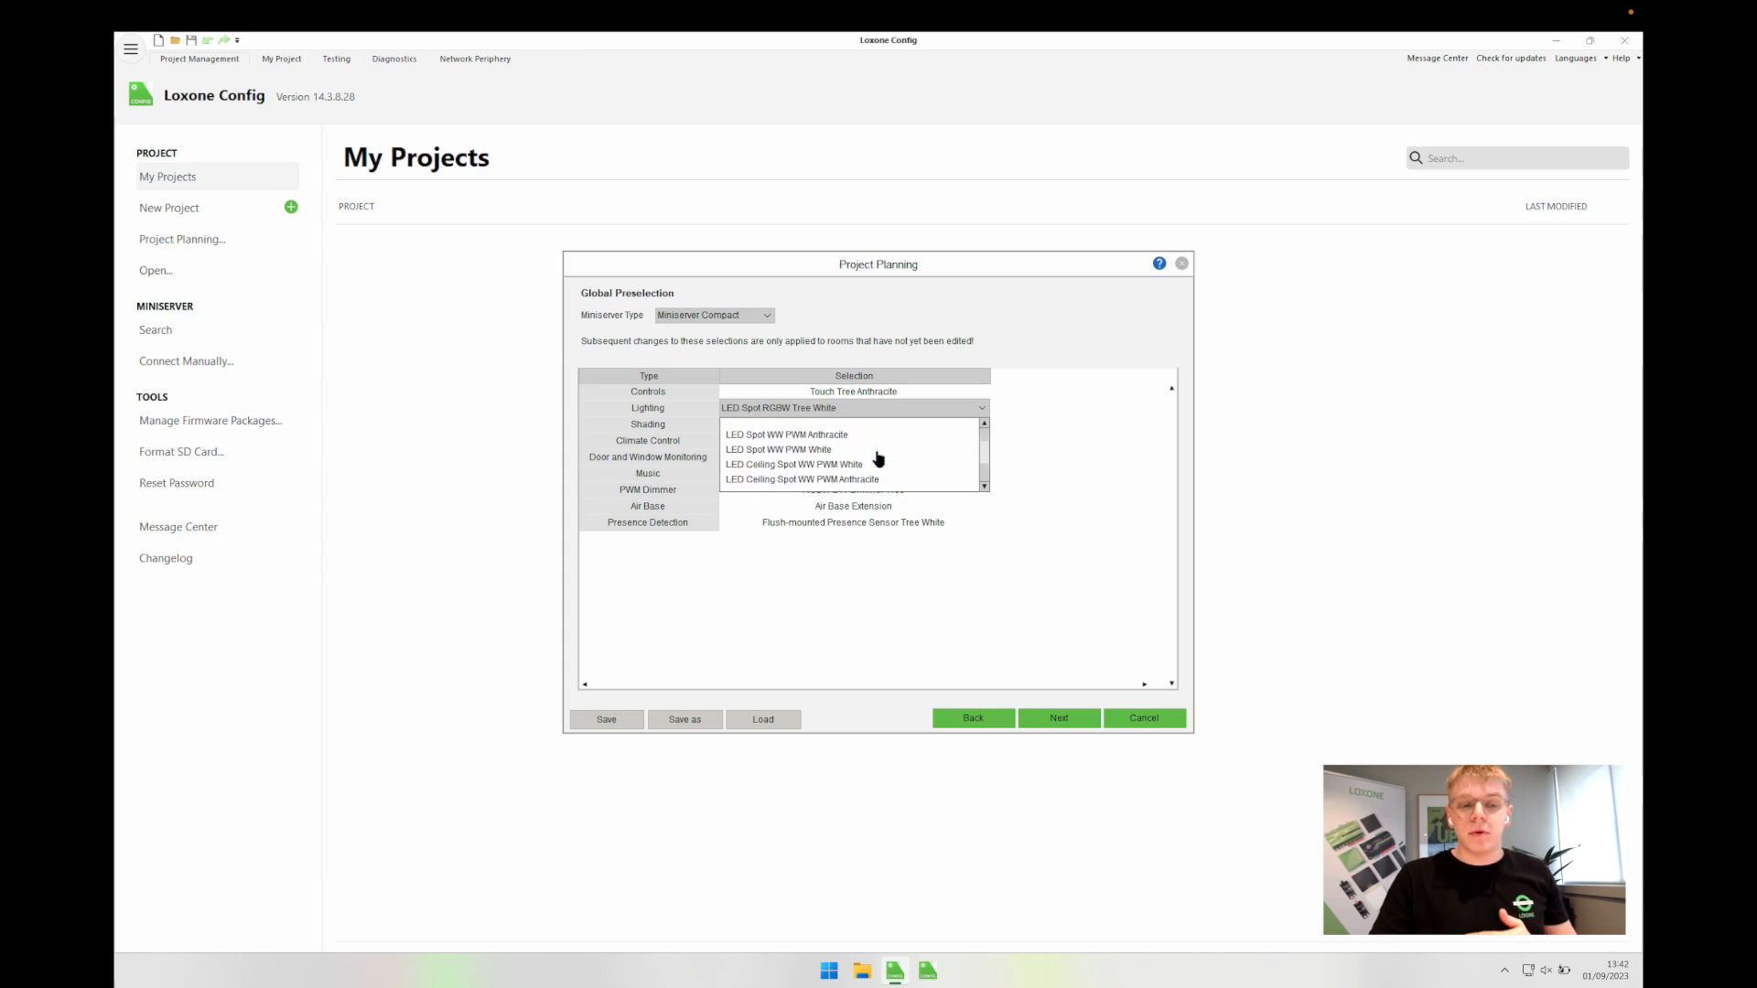
scroll(878, 458, down, 1)
scroll(878, 459, down, 3)
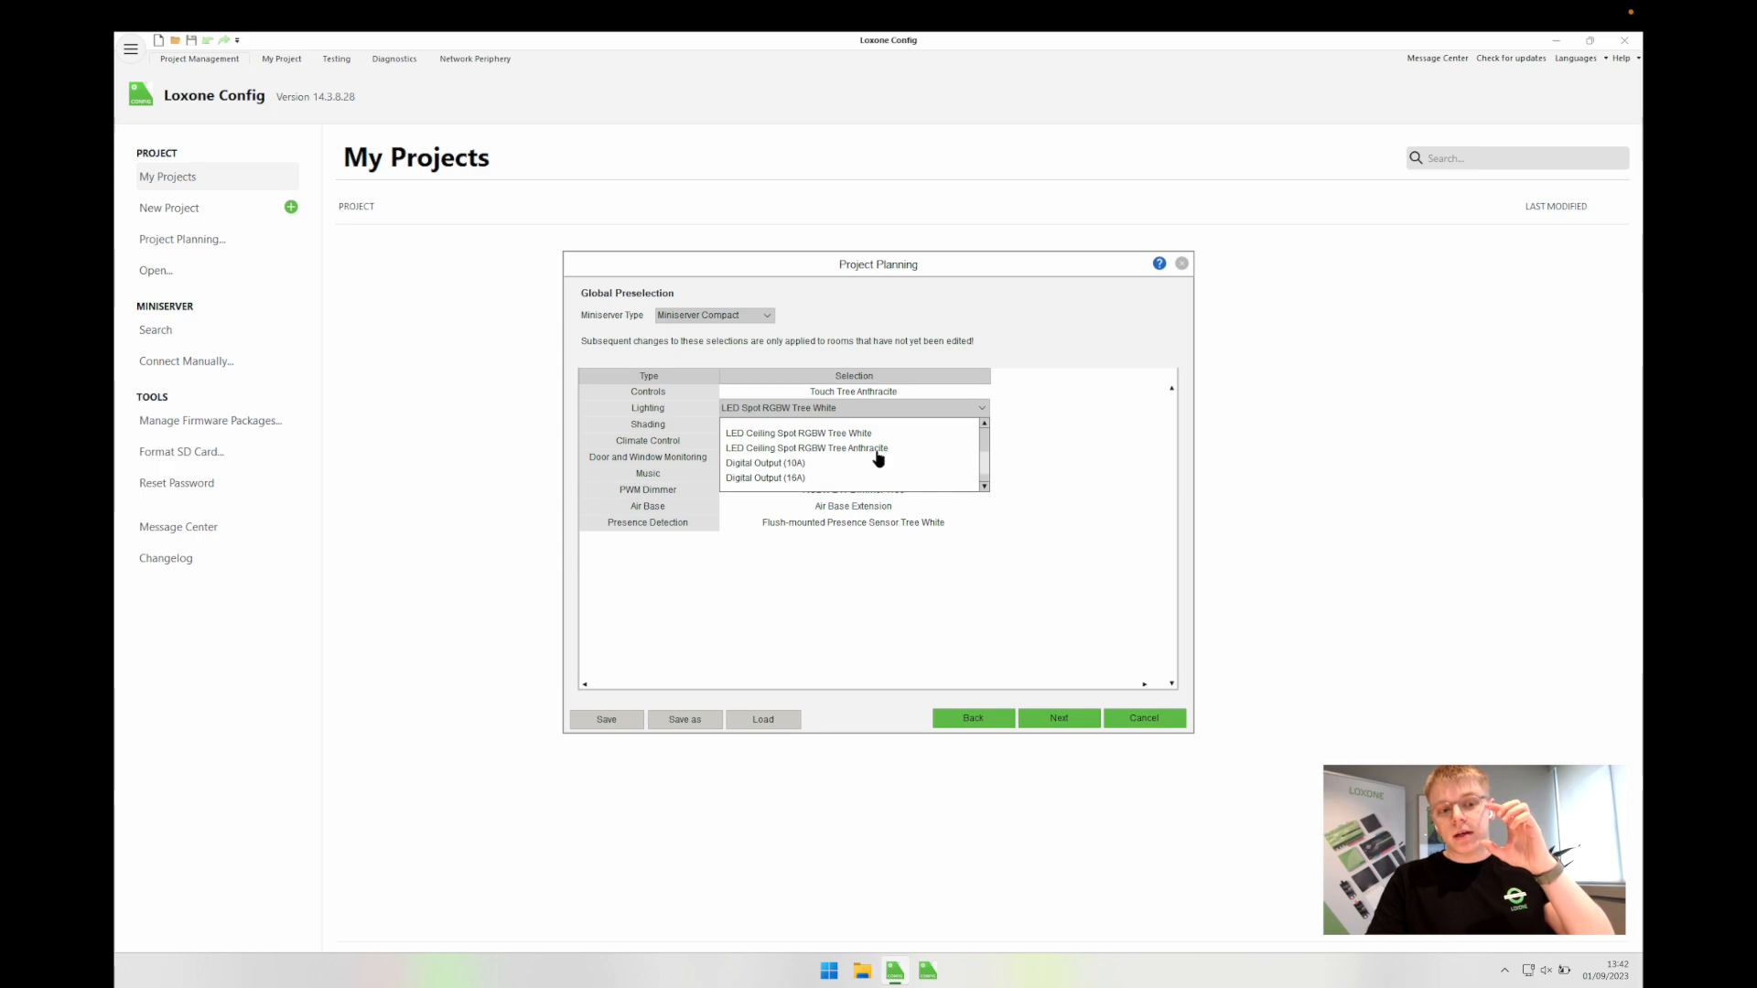
scroll(878, 459, down, 2)
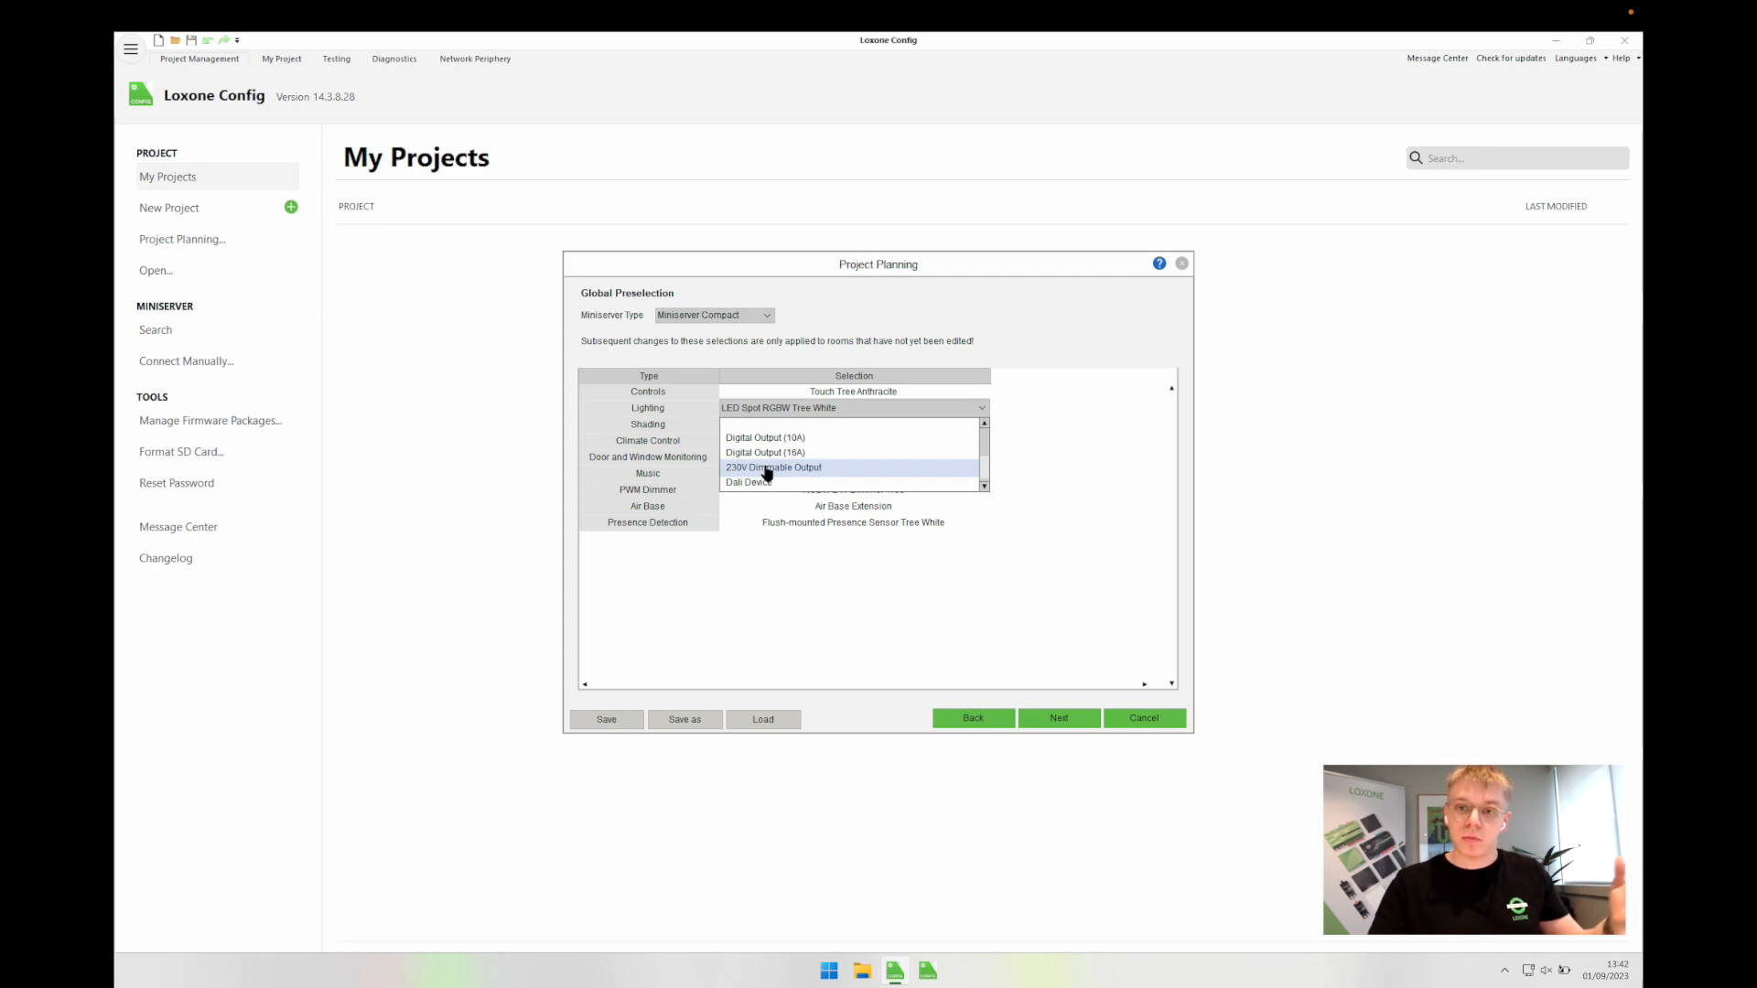
scroll(764, 474, down, 1)
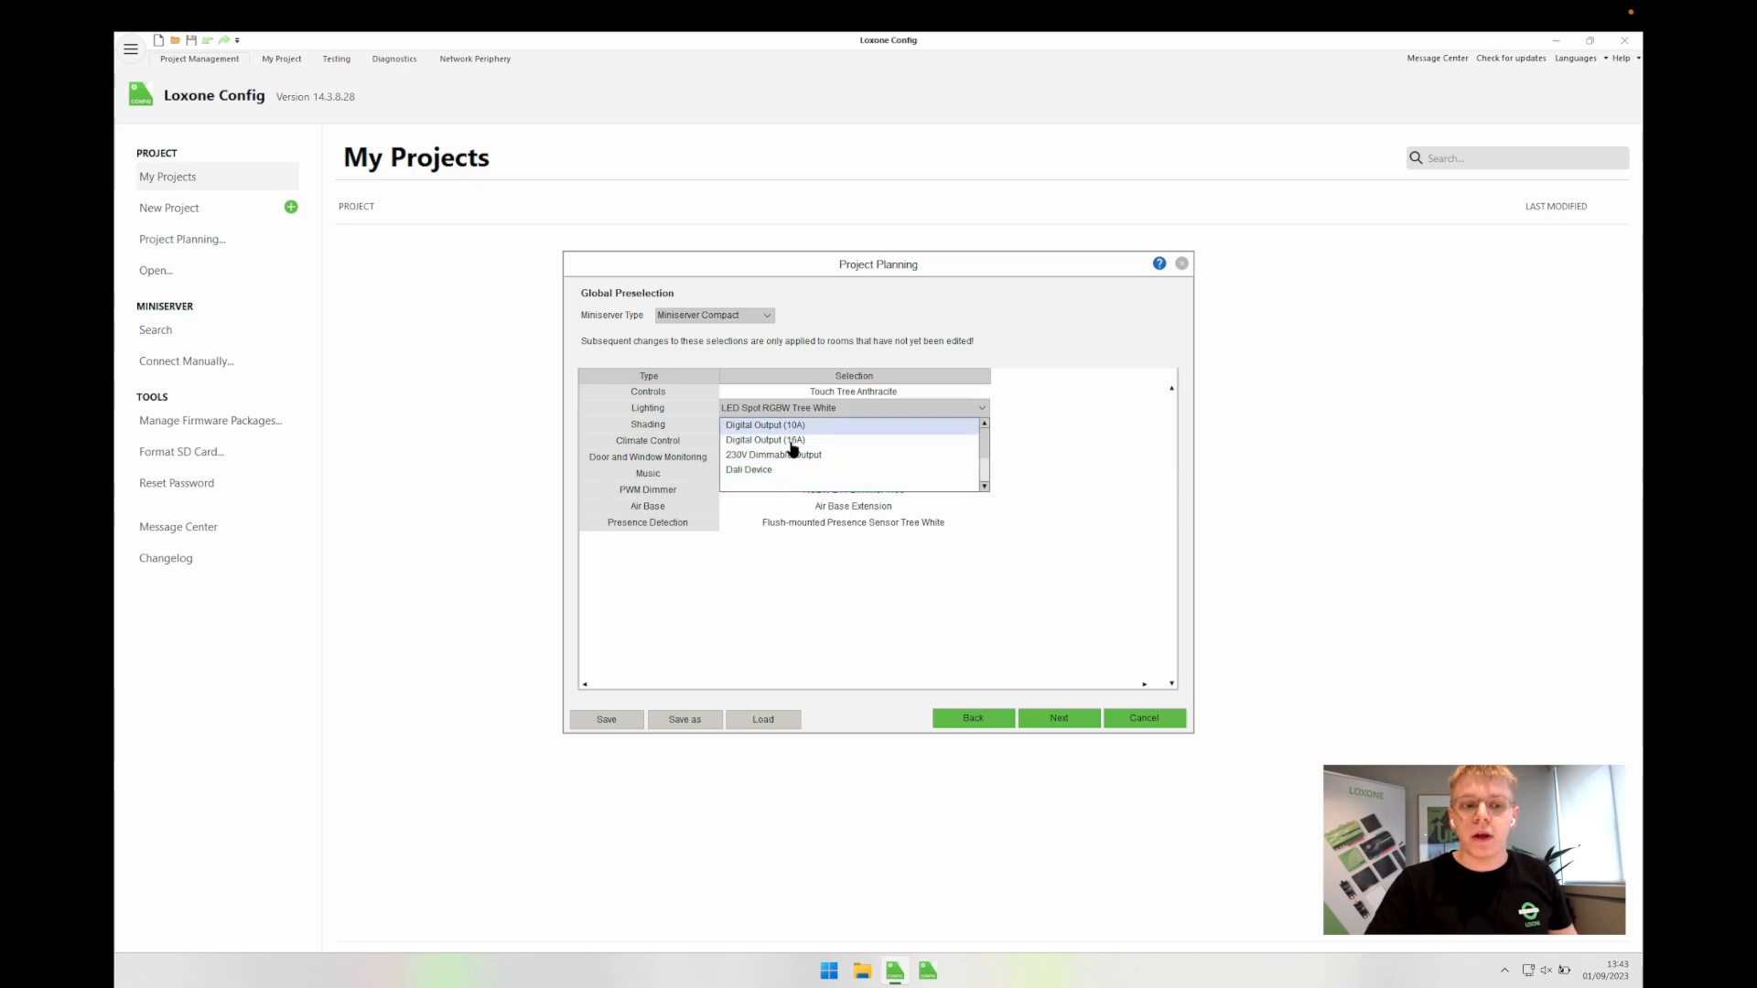
scroll(796, 474, up, 3)
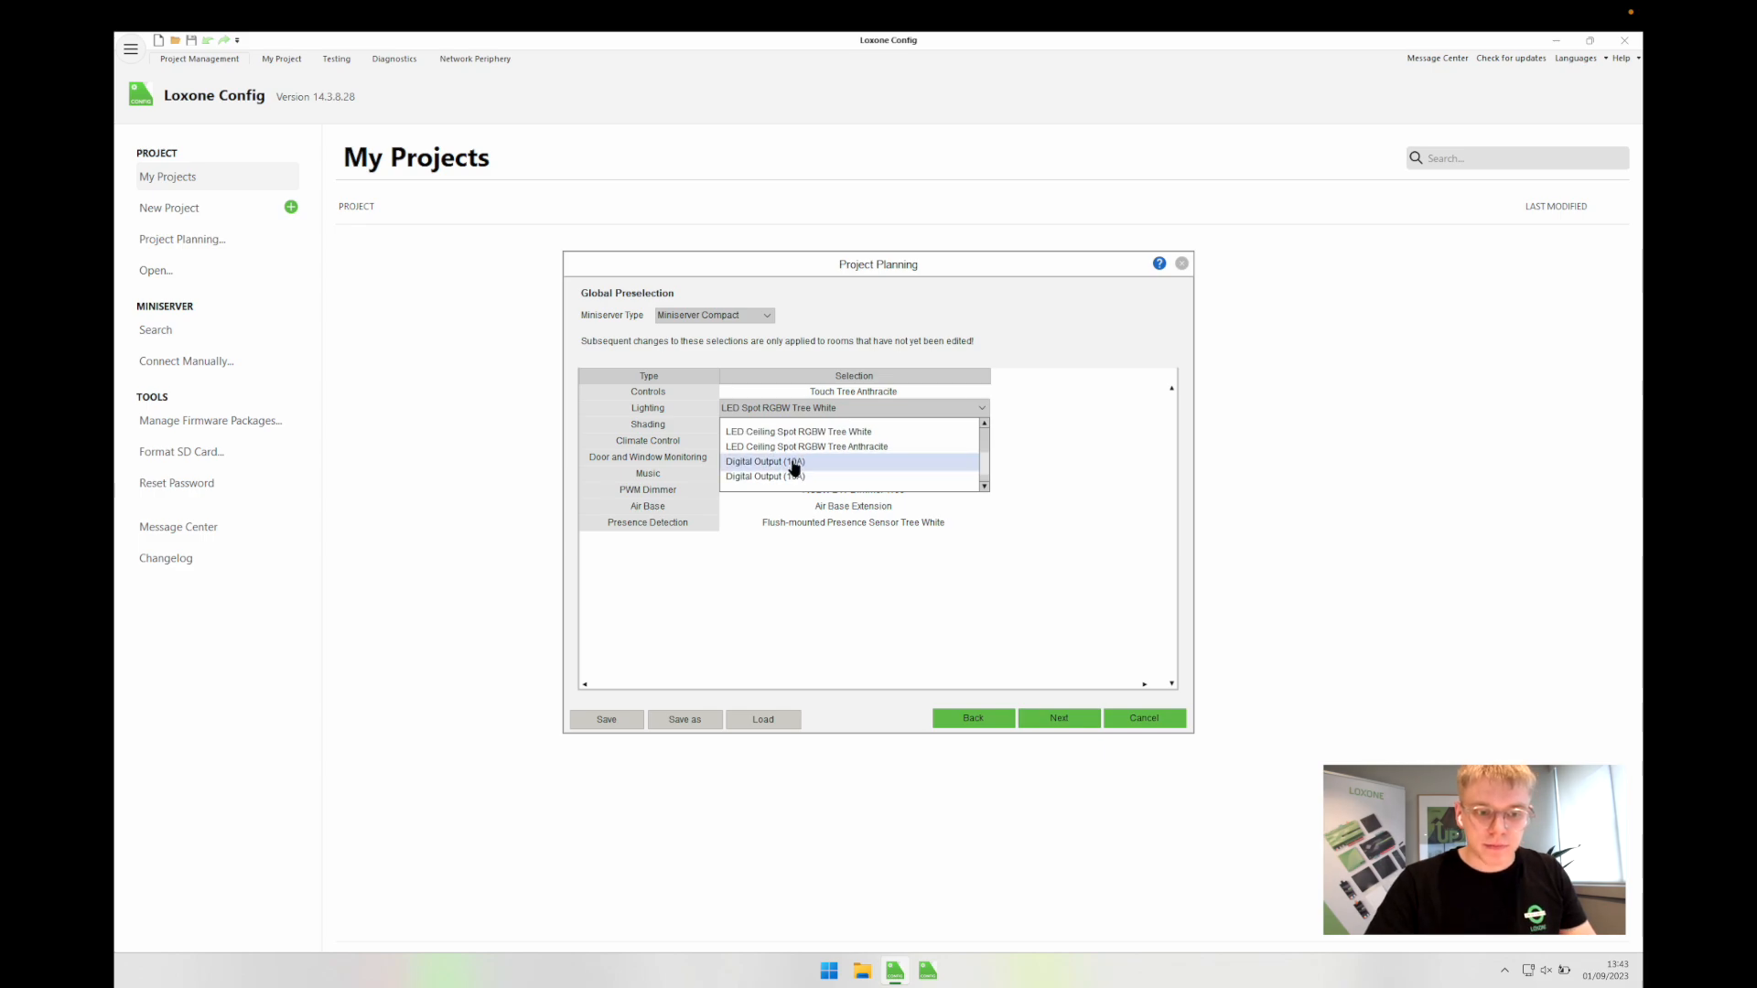
click(794, 476)
click(906, 427)
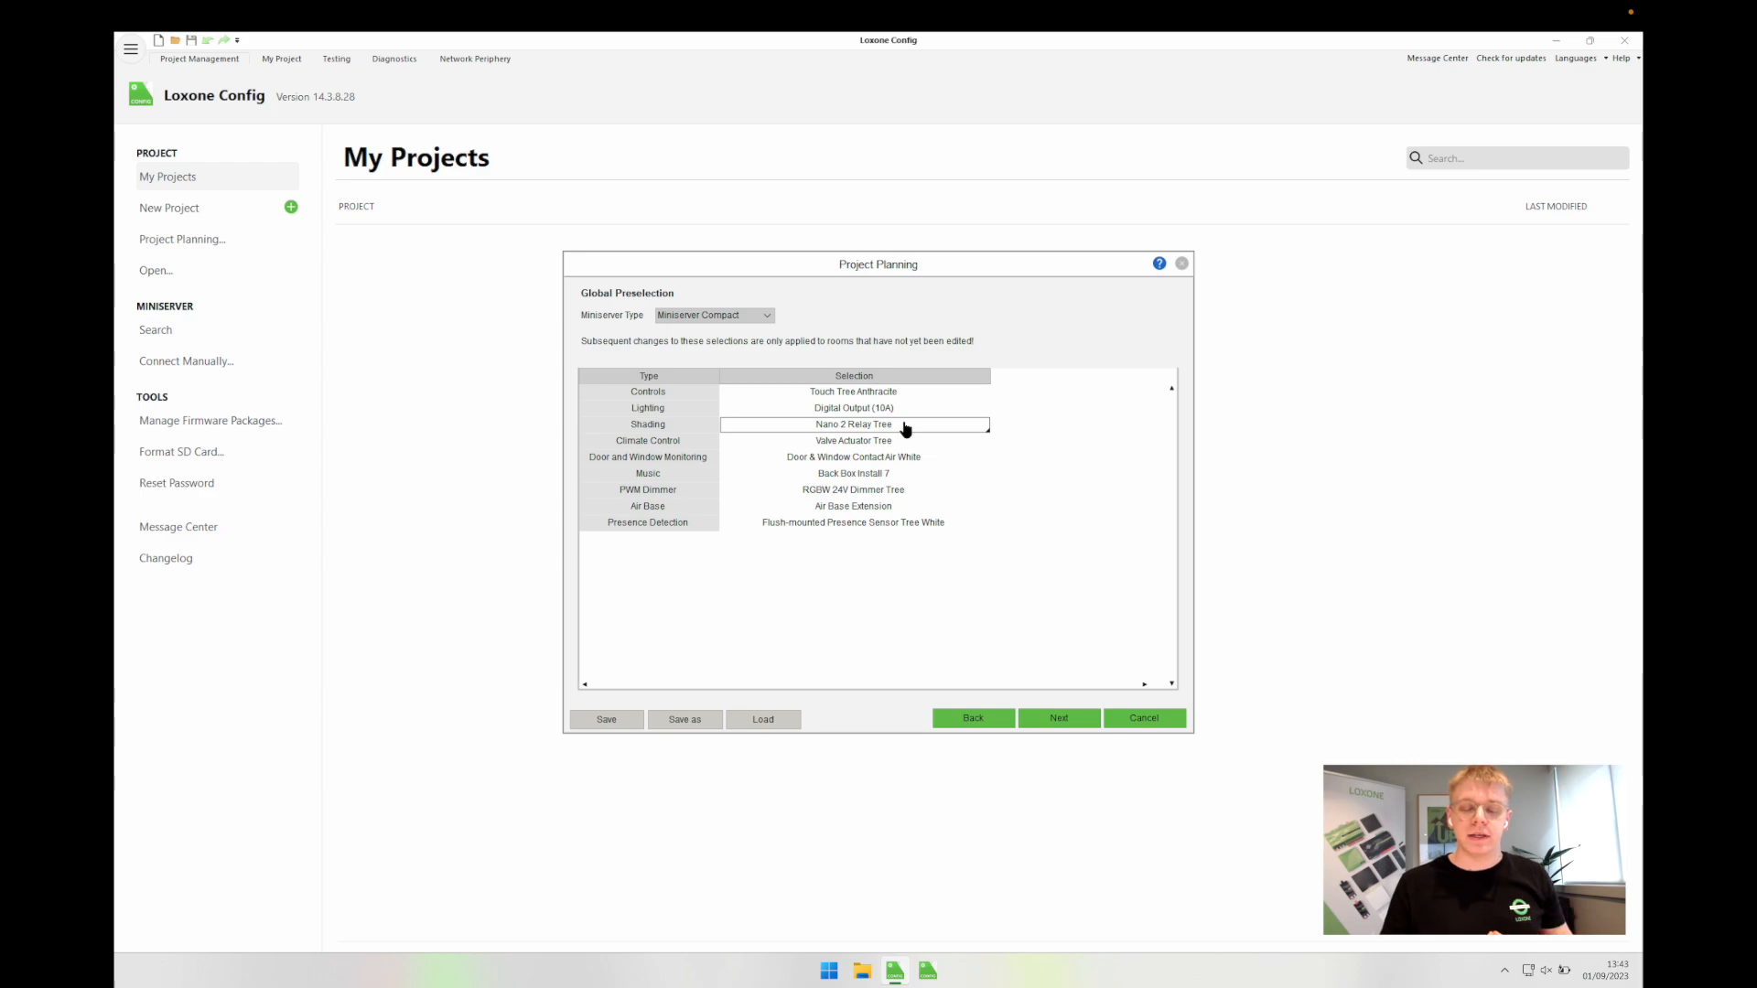
Step: Set the Shading preselection to None
click(906, 429)
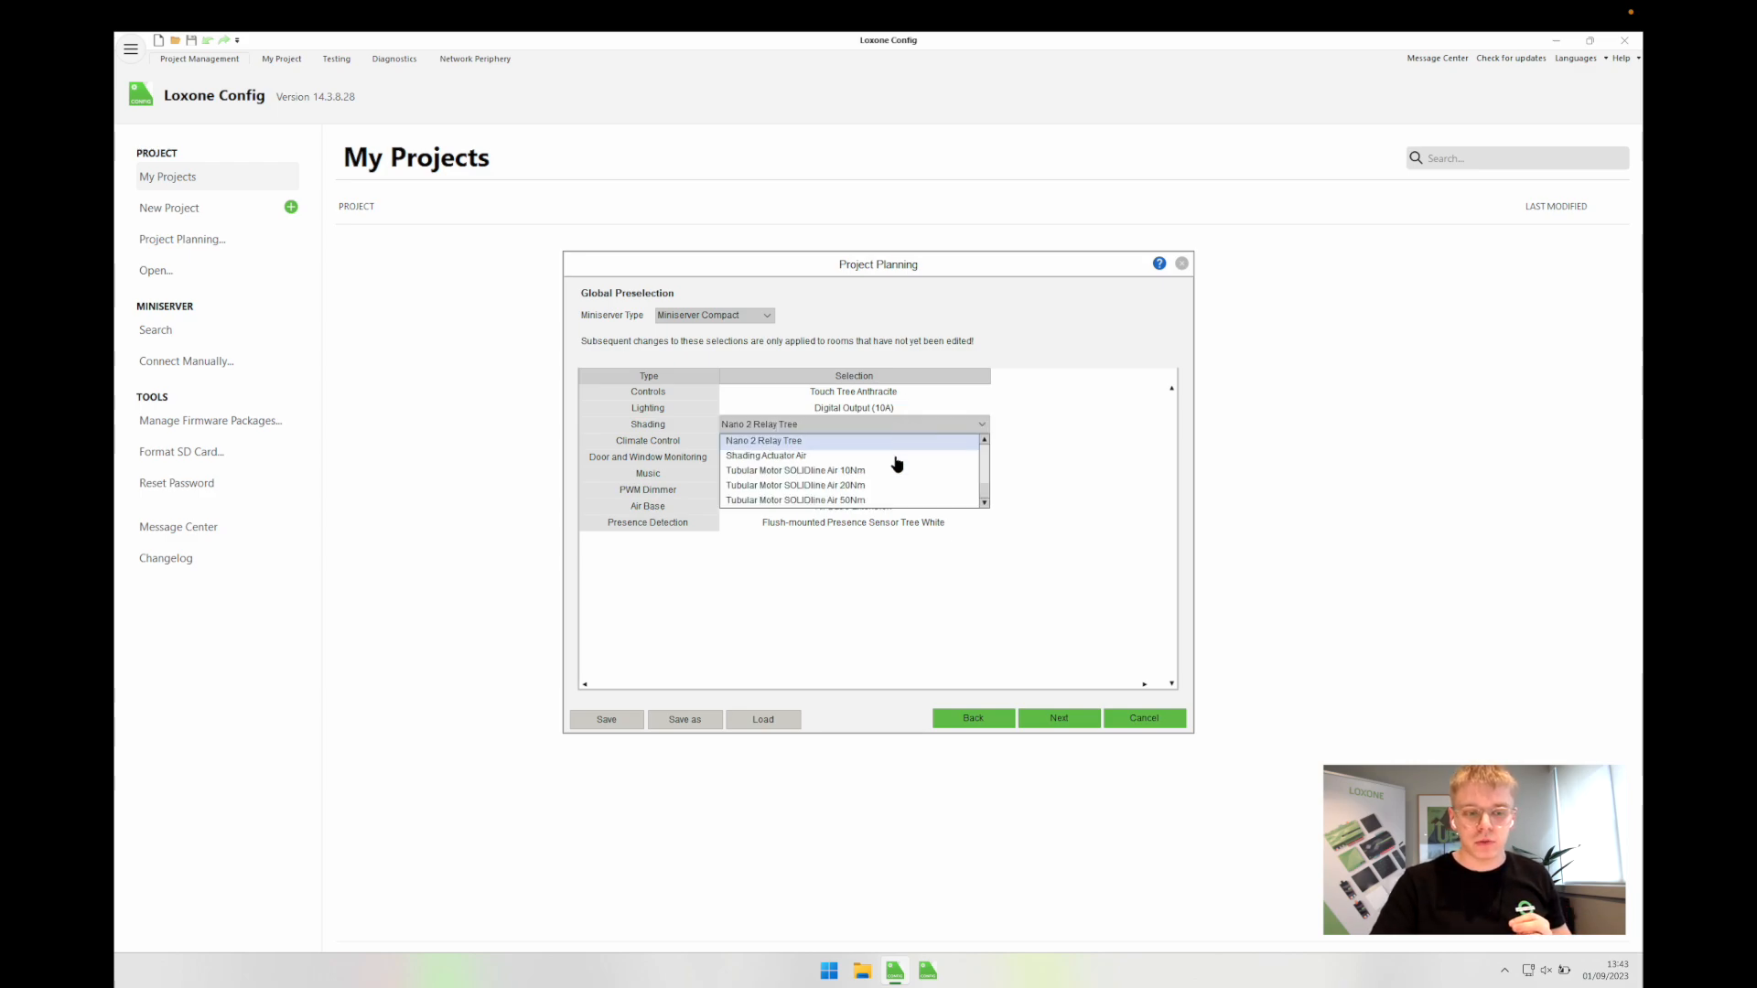
scroll(894, 462, down, 1)
scroll(862, 493, down, 3)
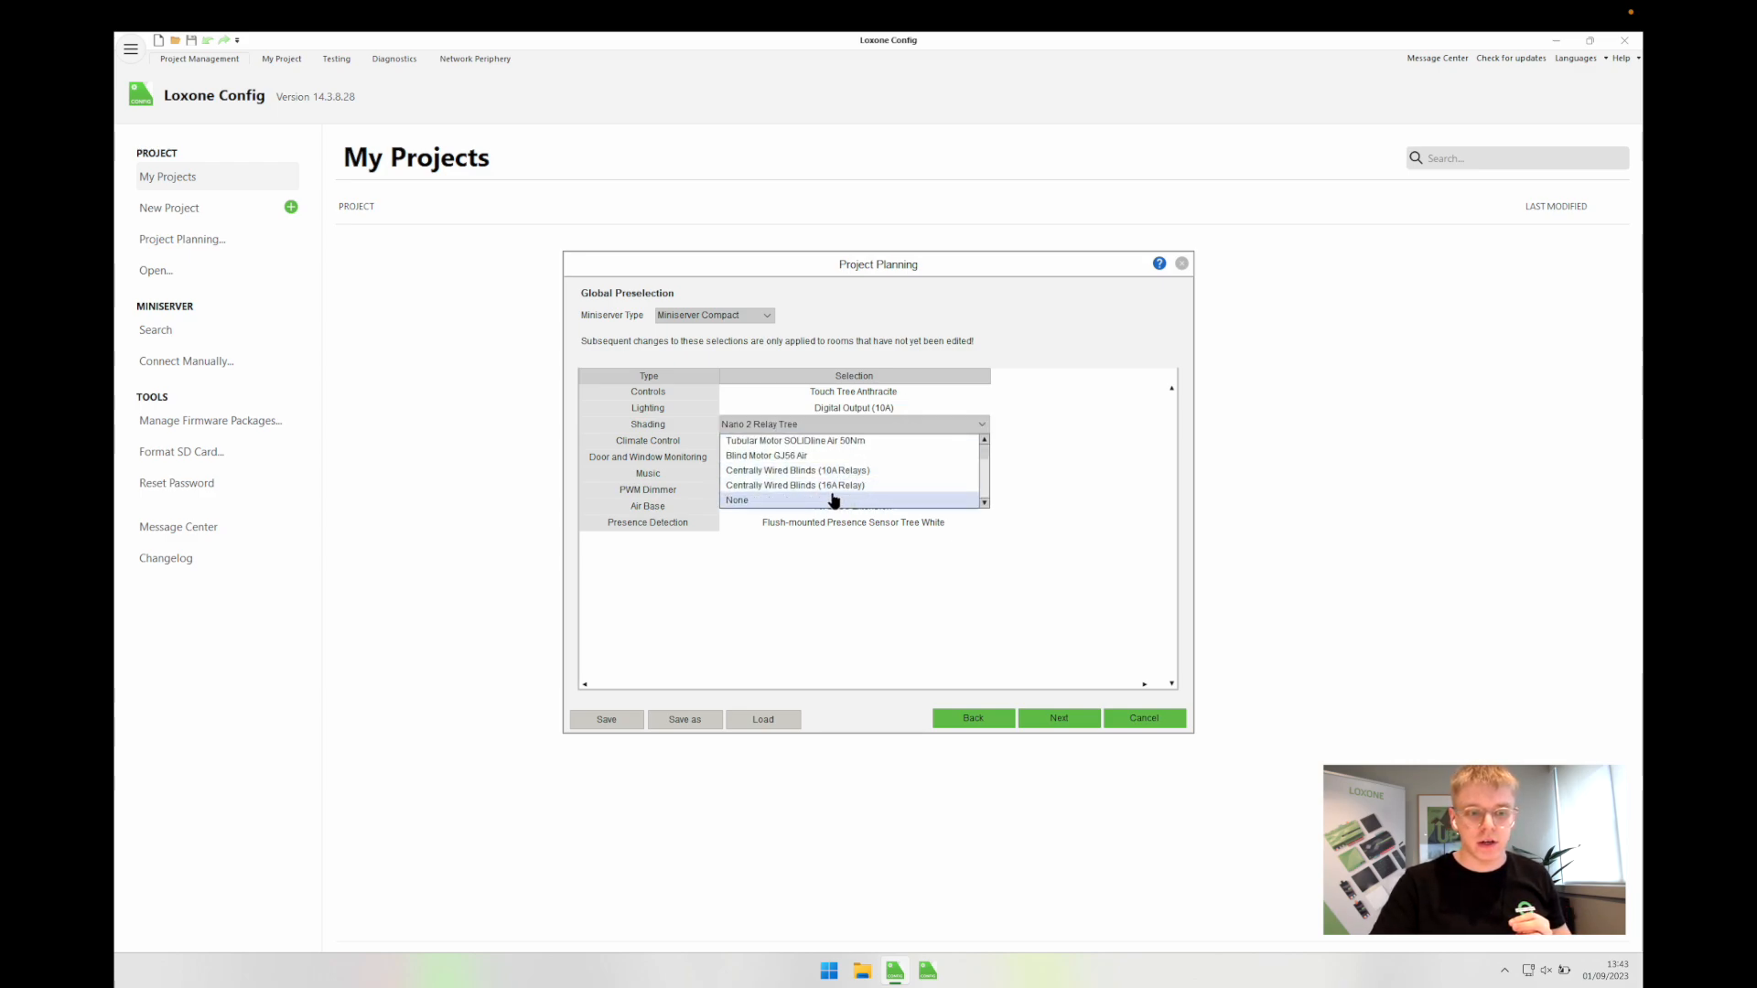
click(835, 500)
click(867, 445)
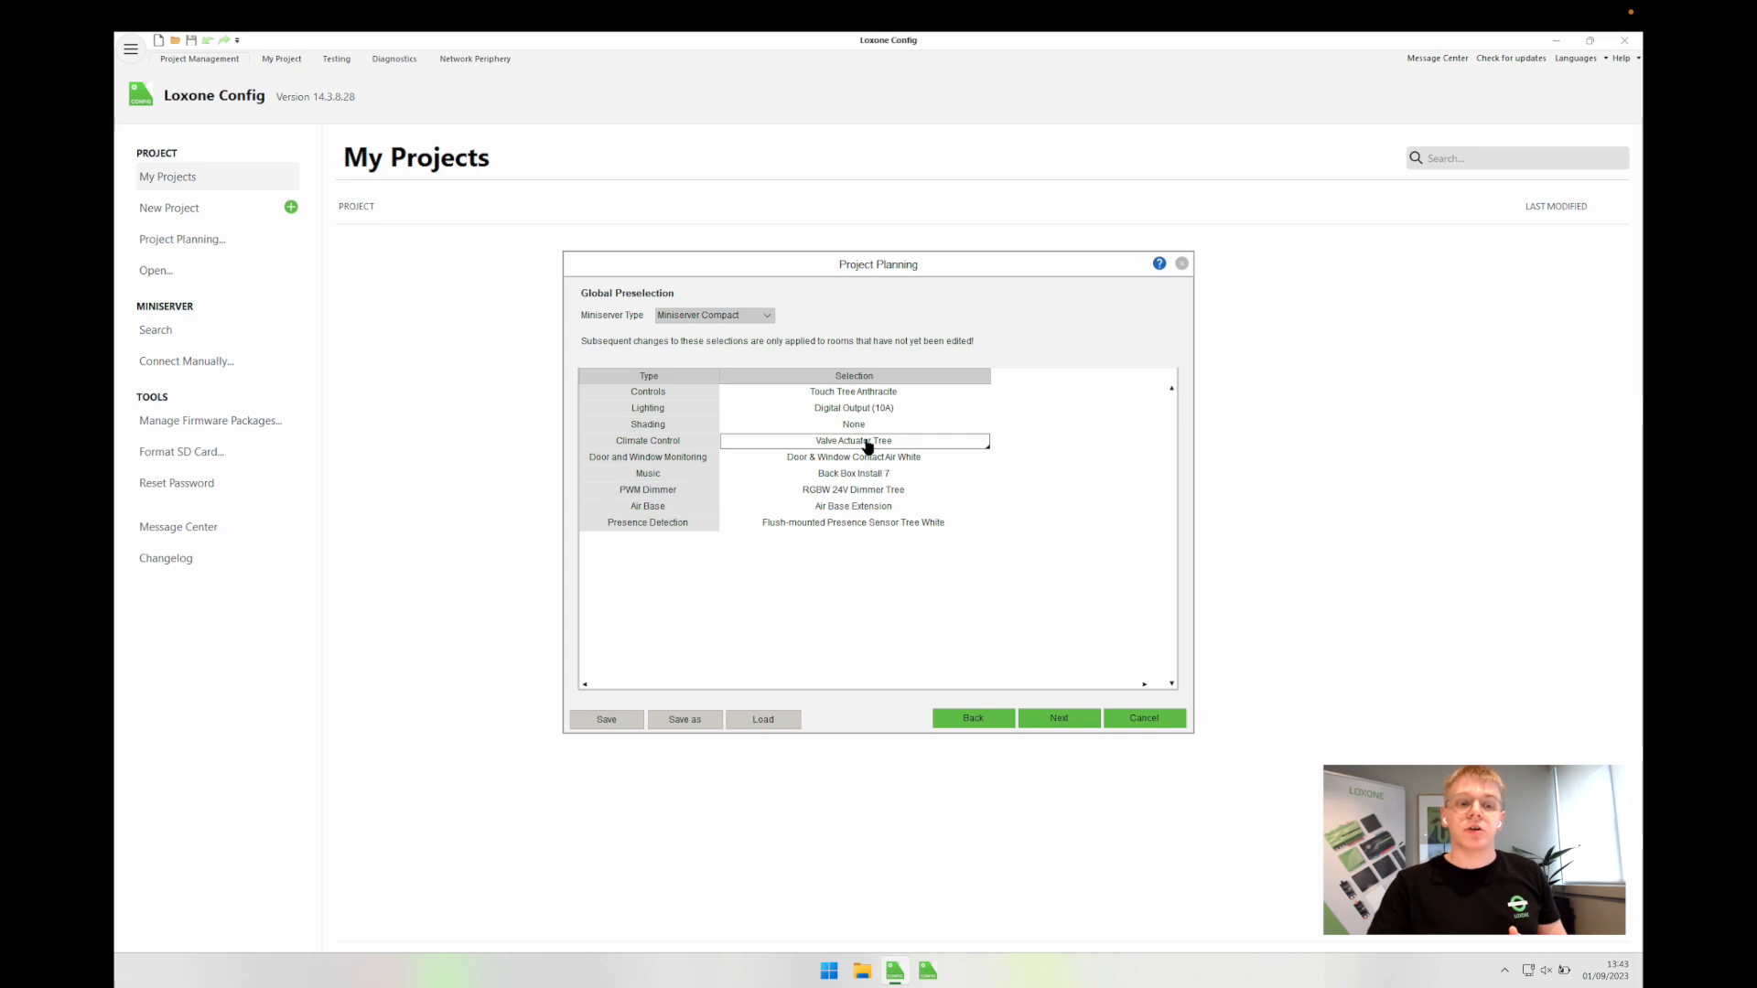
Step: Keep Valve Actuator Tree as the Climate Control preselection
click(849, 444)
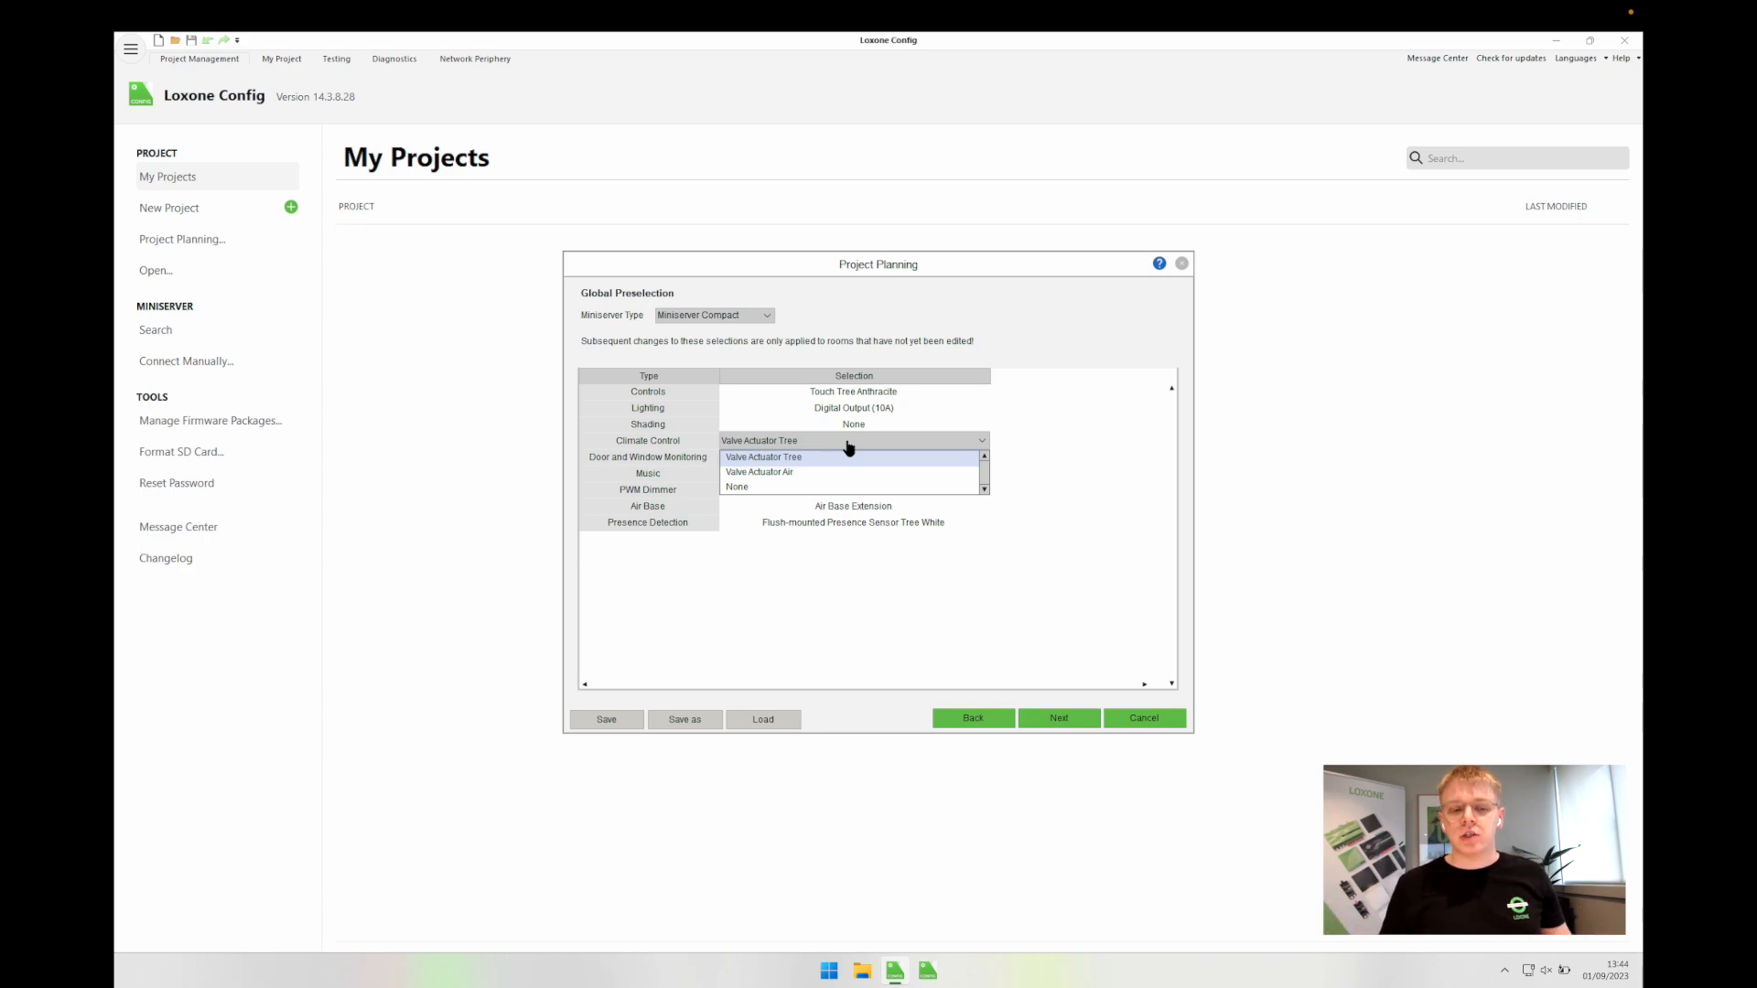
click(848, 445)
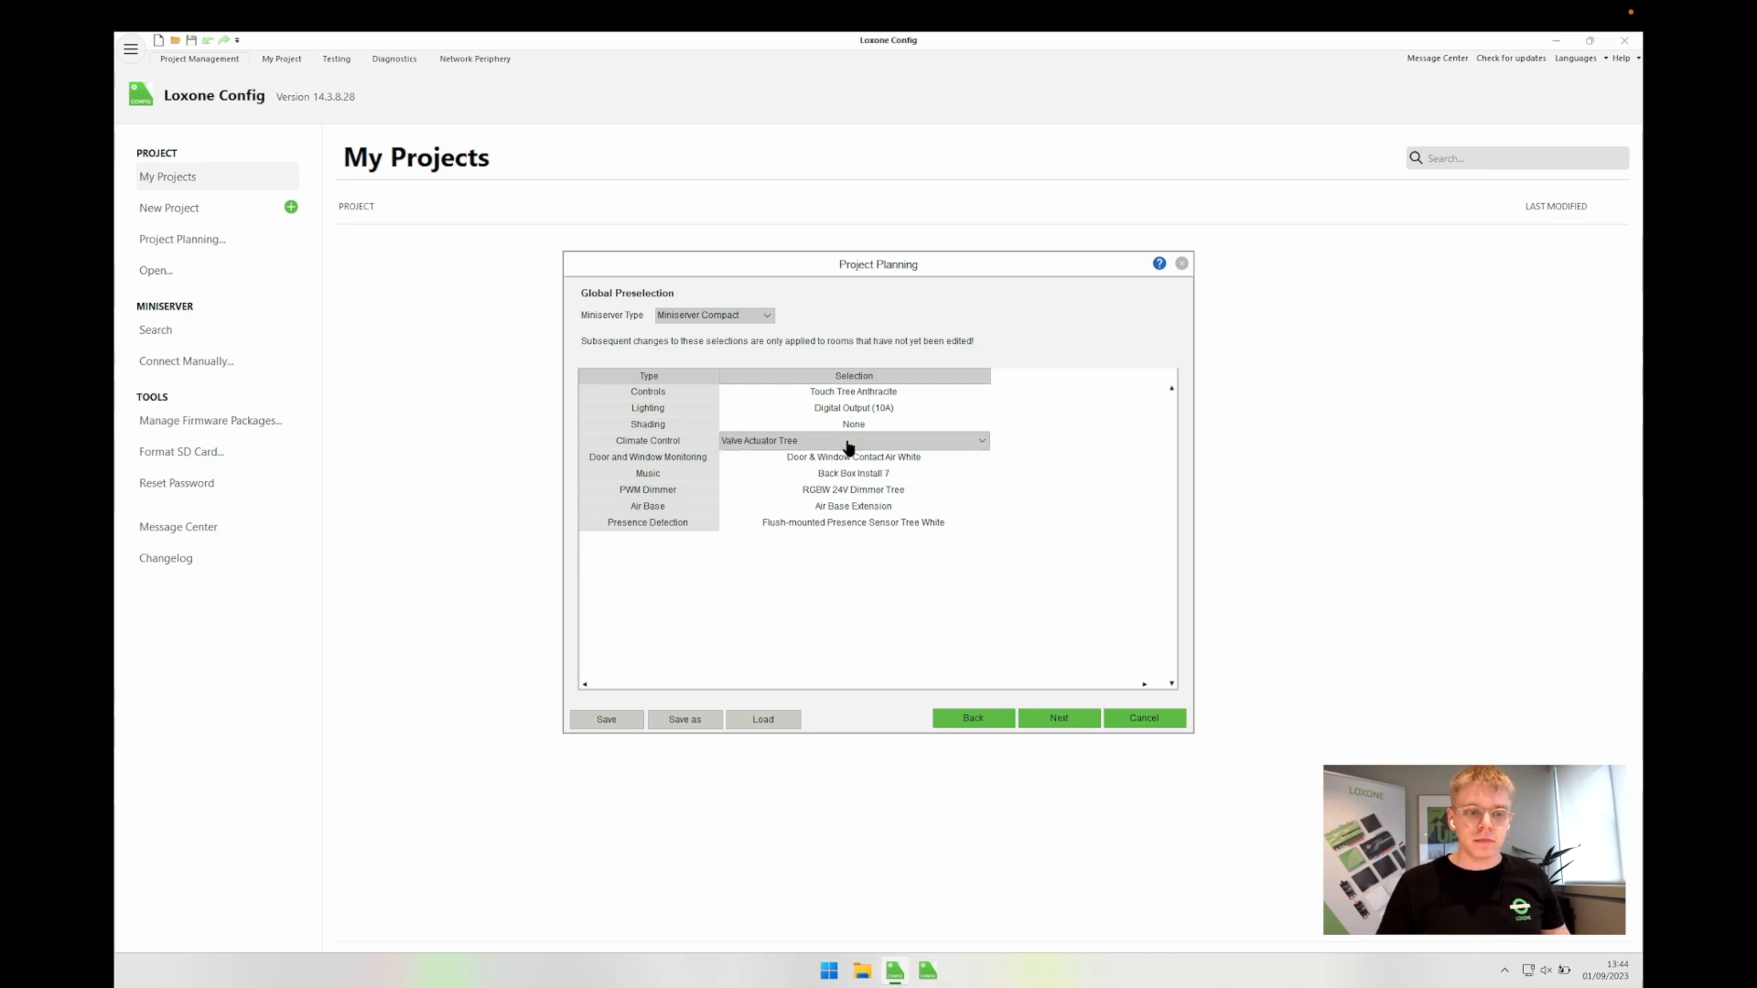
click(843, 462)
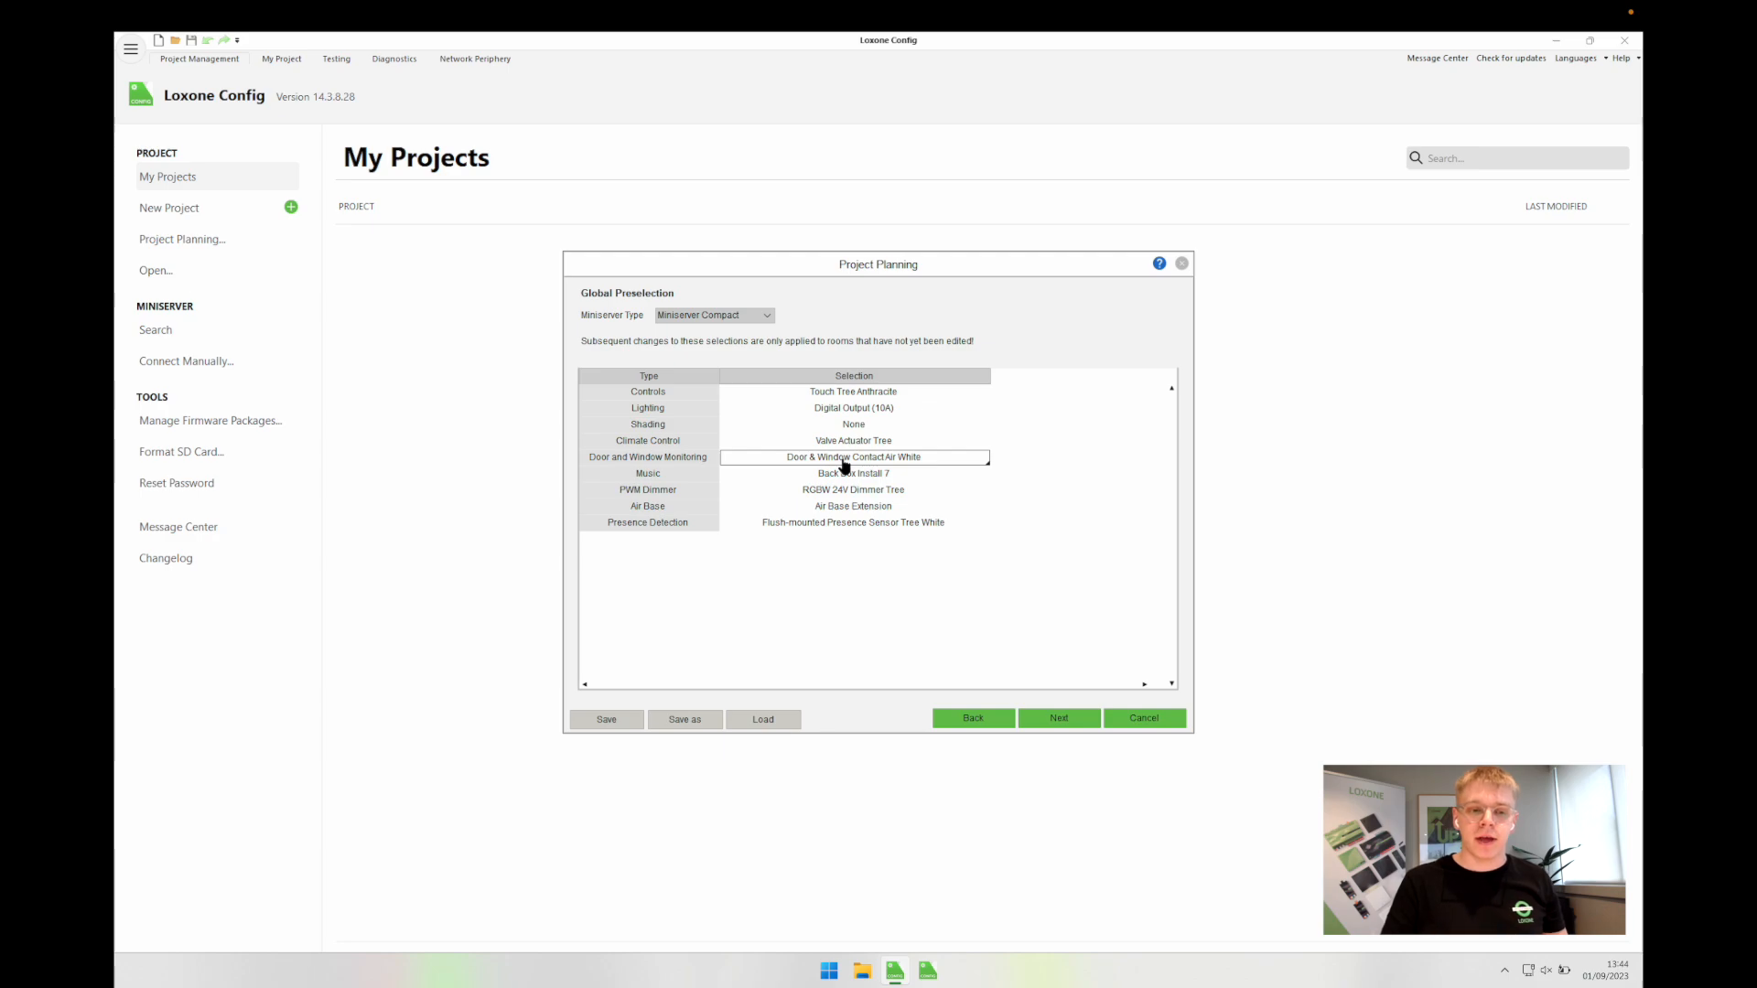
Step: Set Door and Window Monitoring to None
click(843, 463)
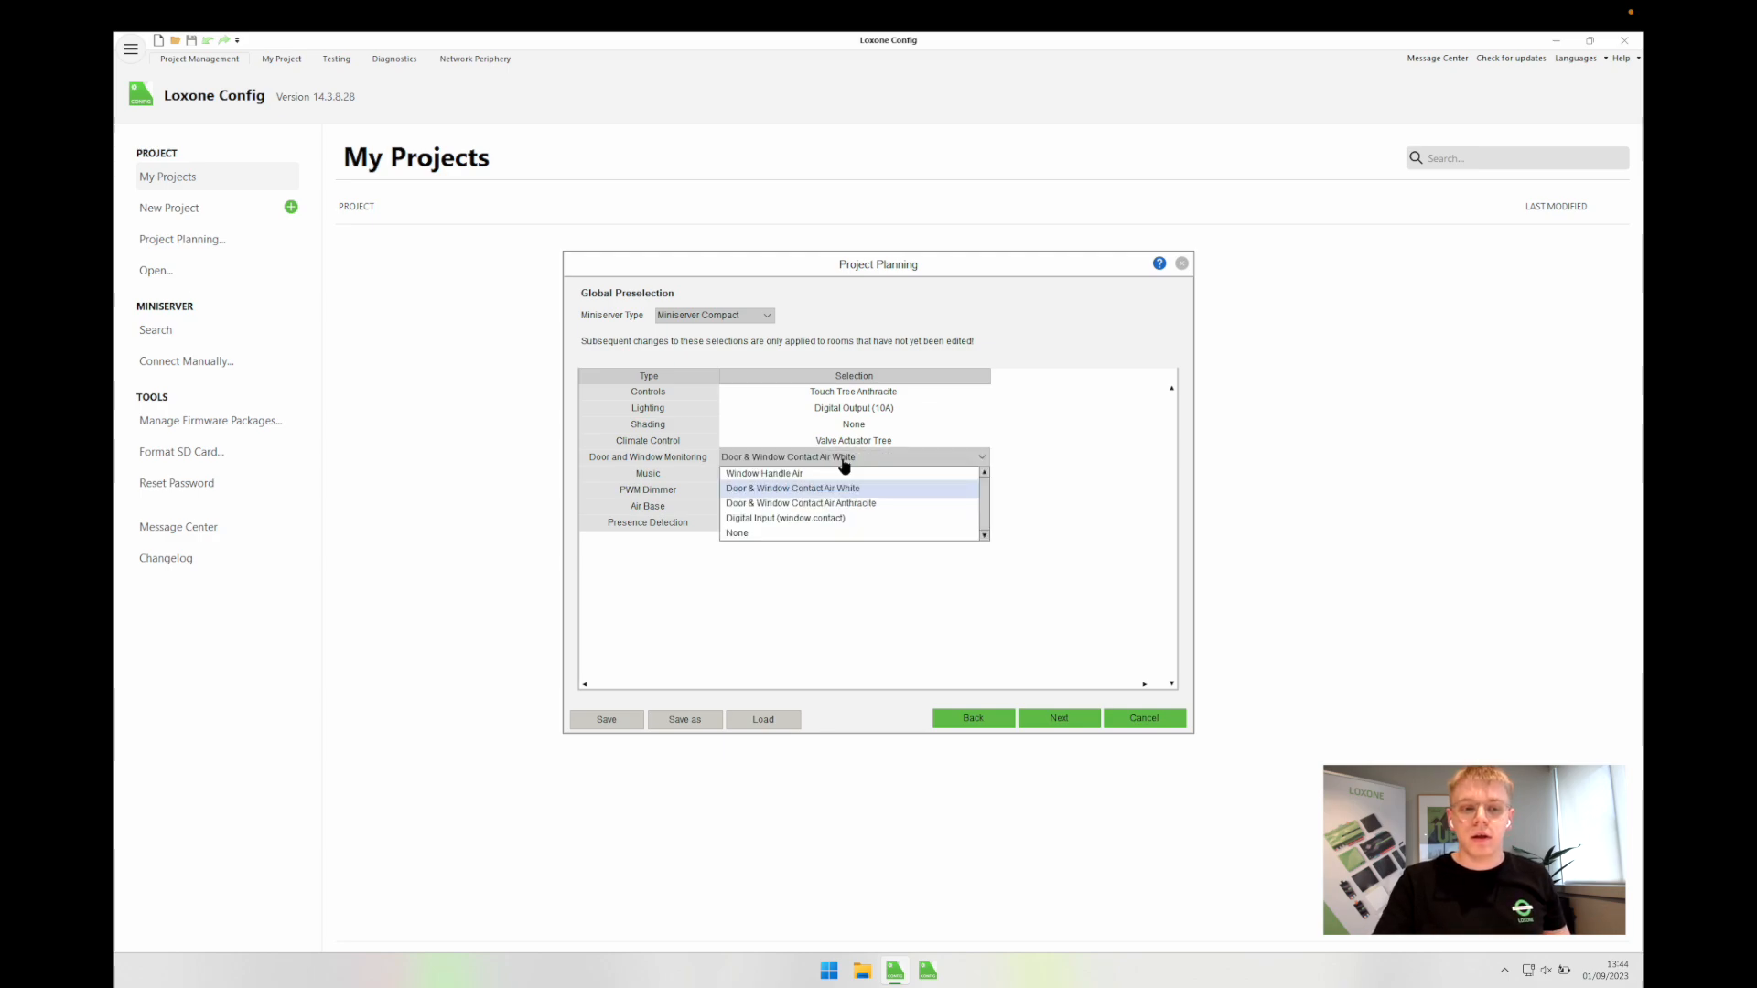
click(808, 541)
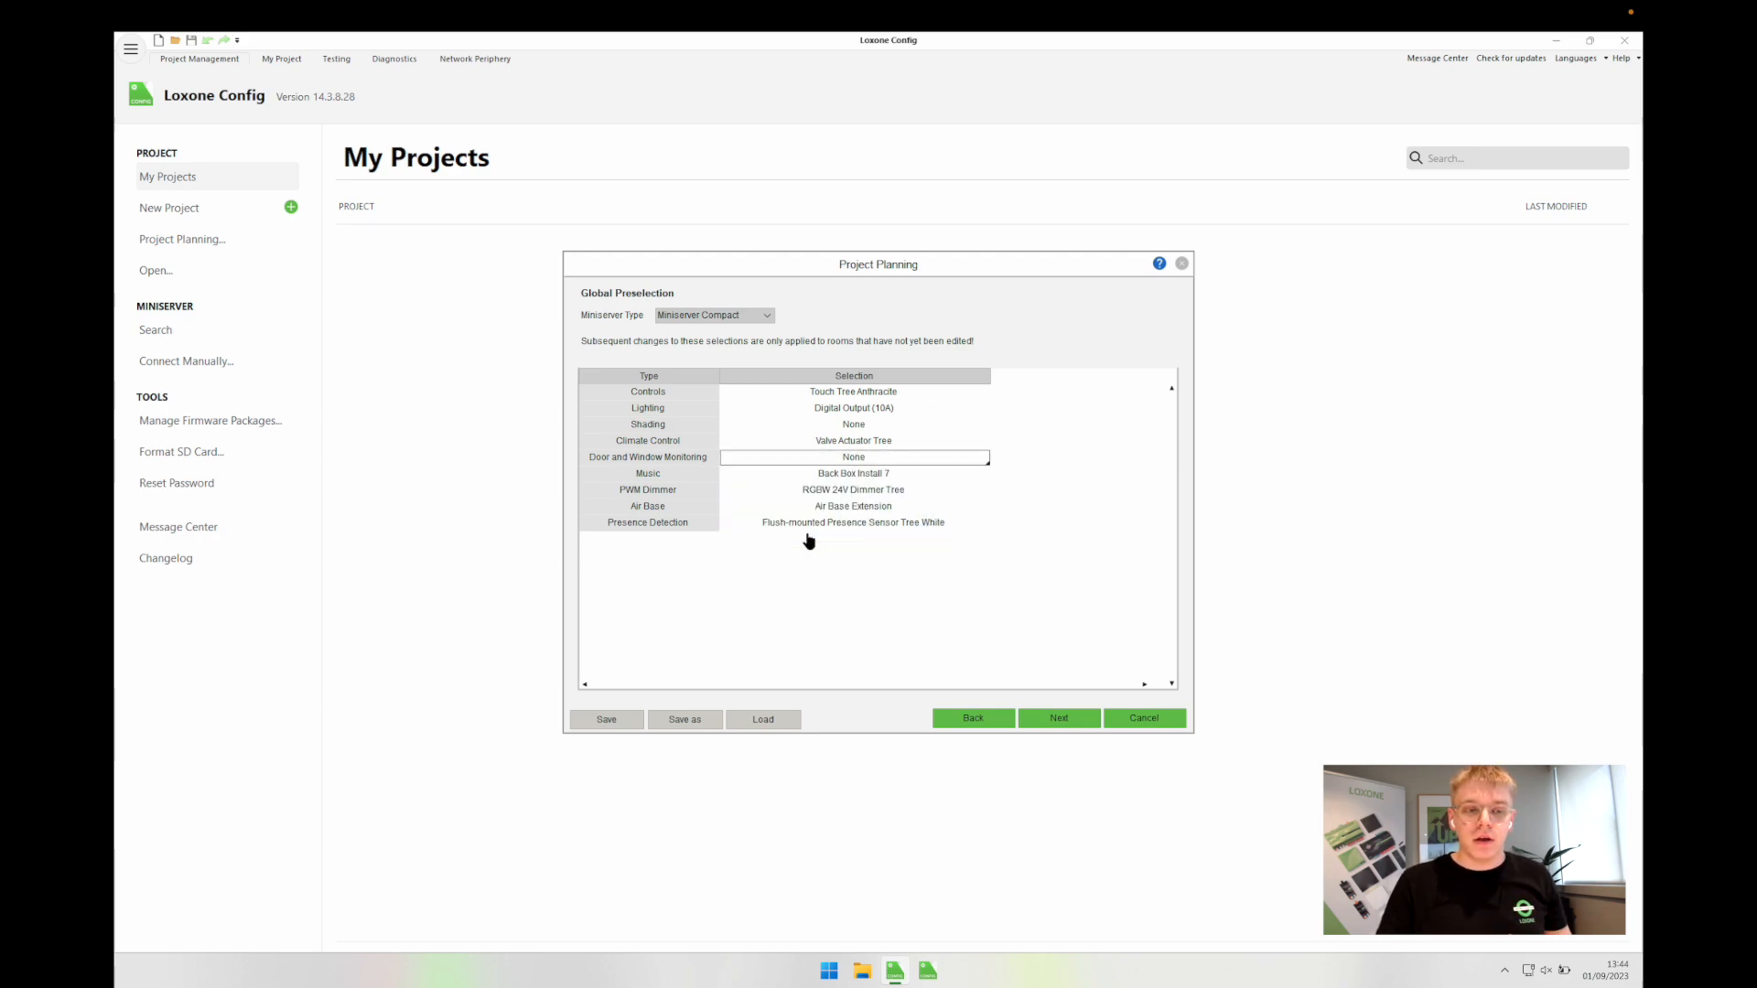
click(850, 475)
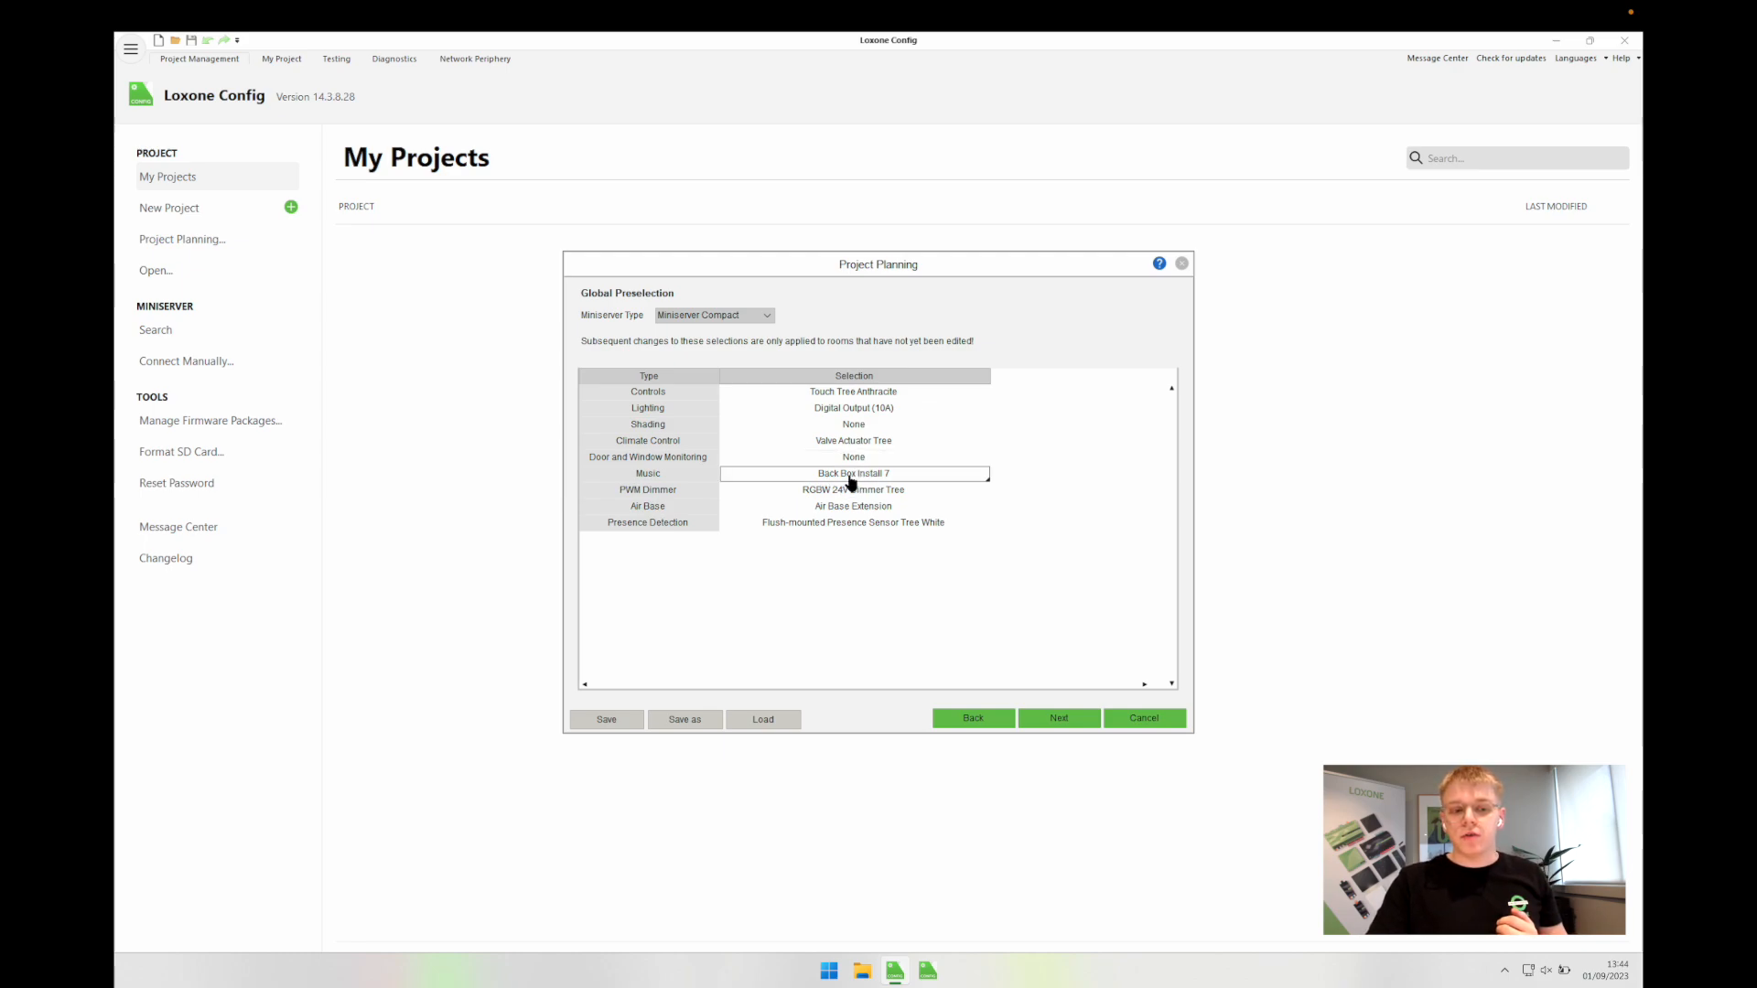
Step: Set Music to Quadral Install 7 with Back Box for suspended ceilings
click(850, 476)
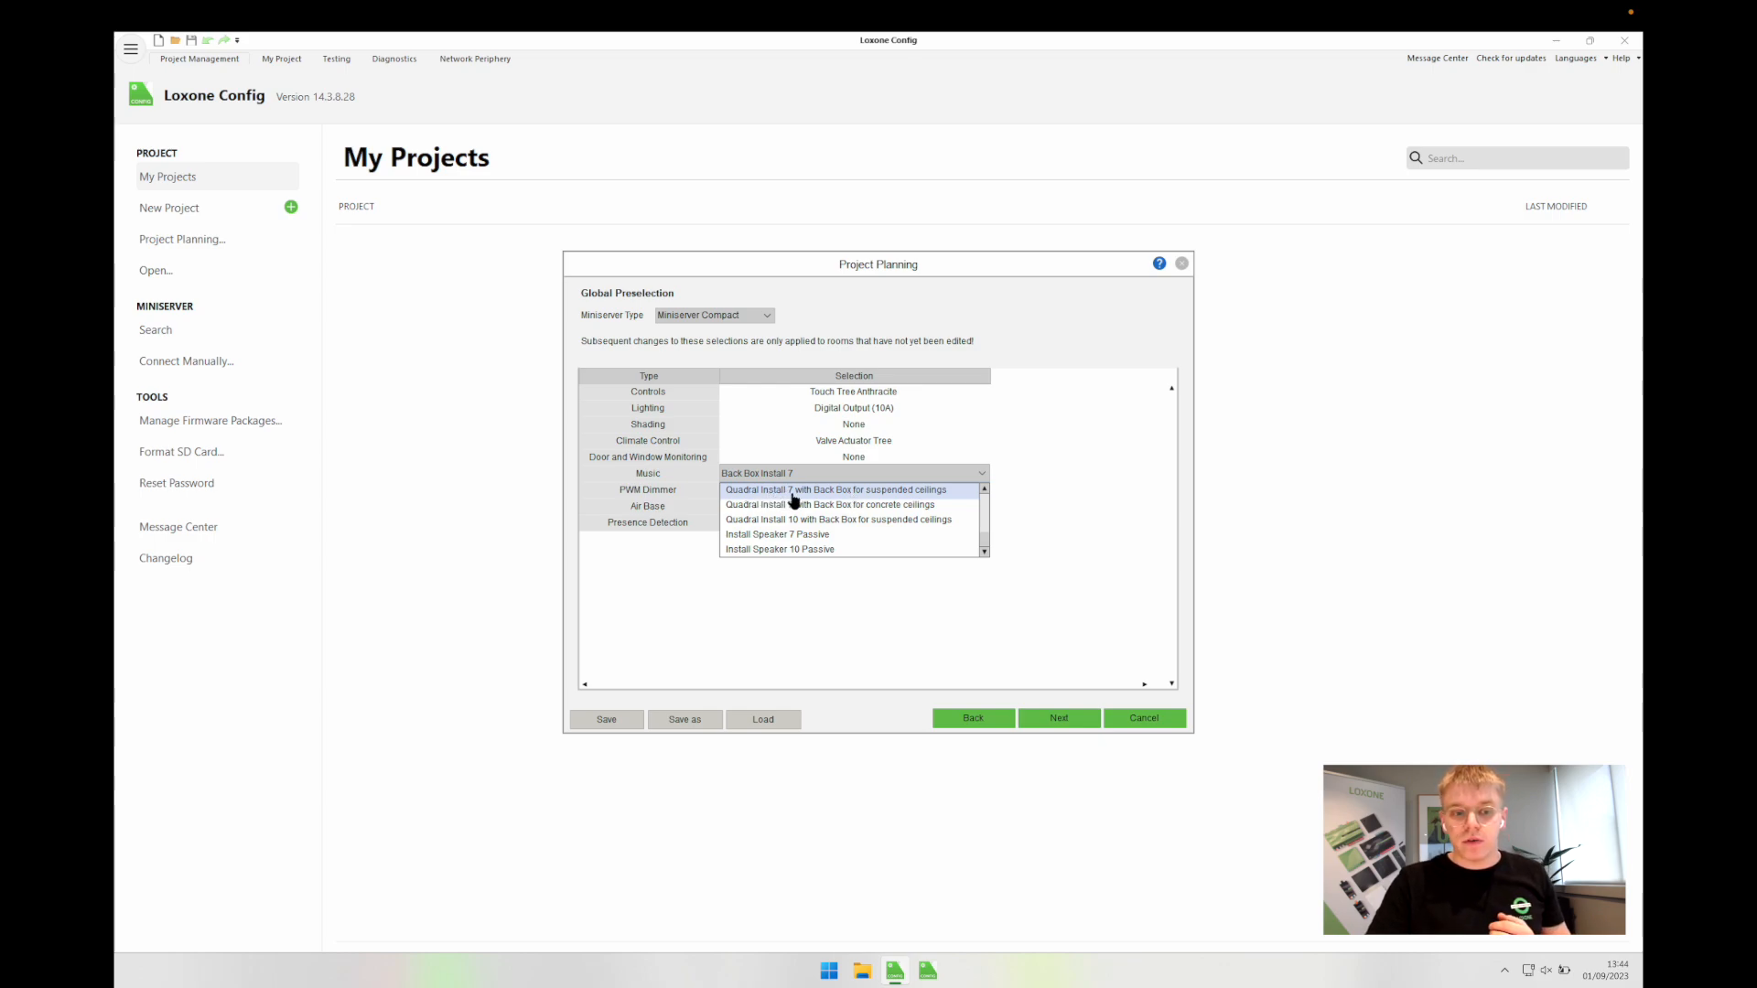
click(870, 492)
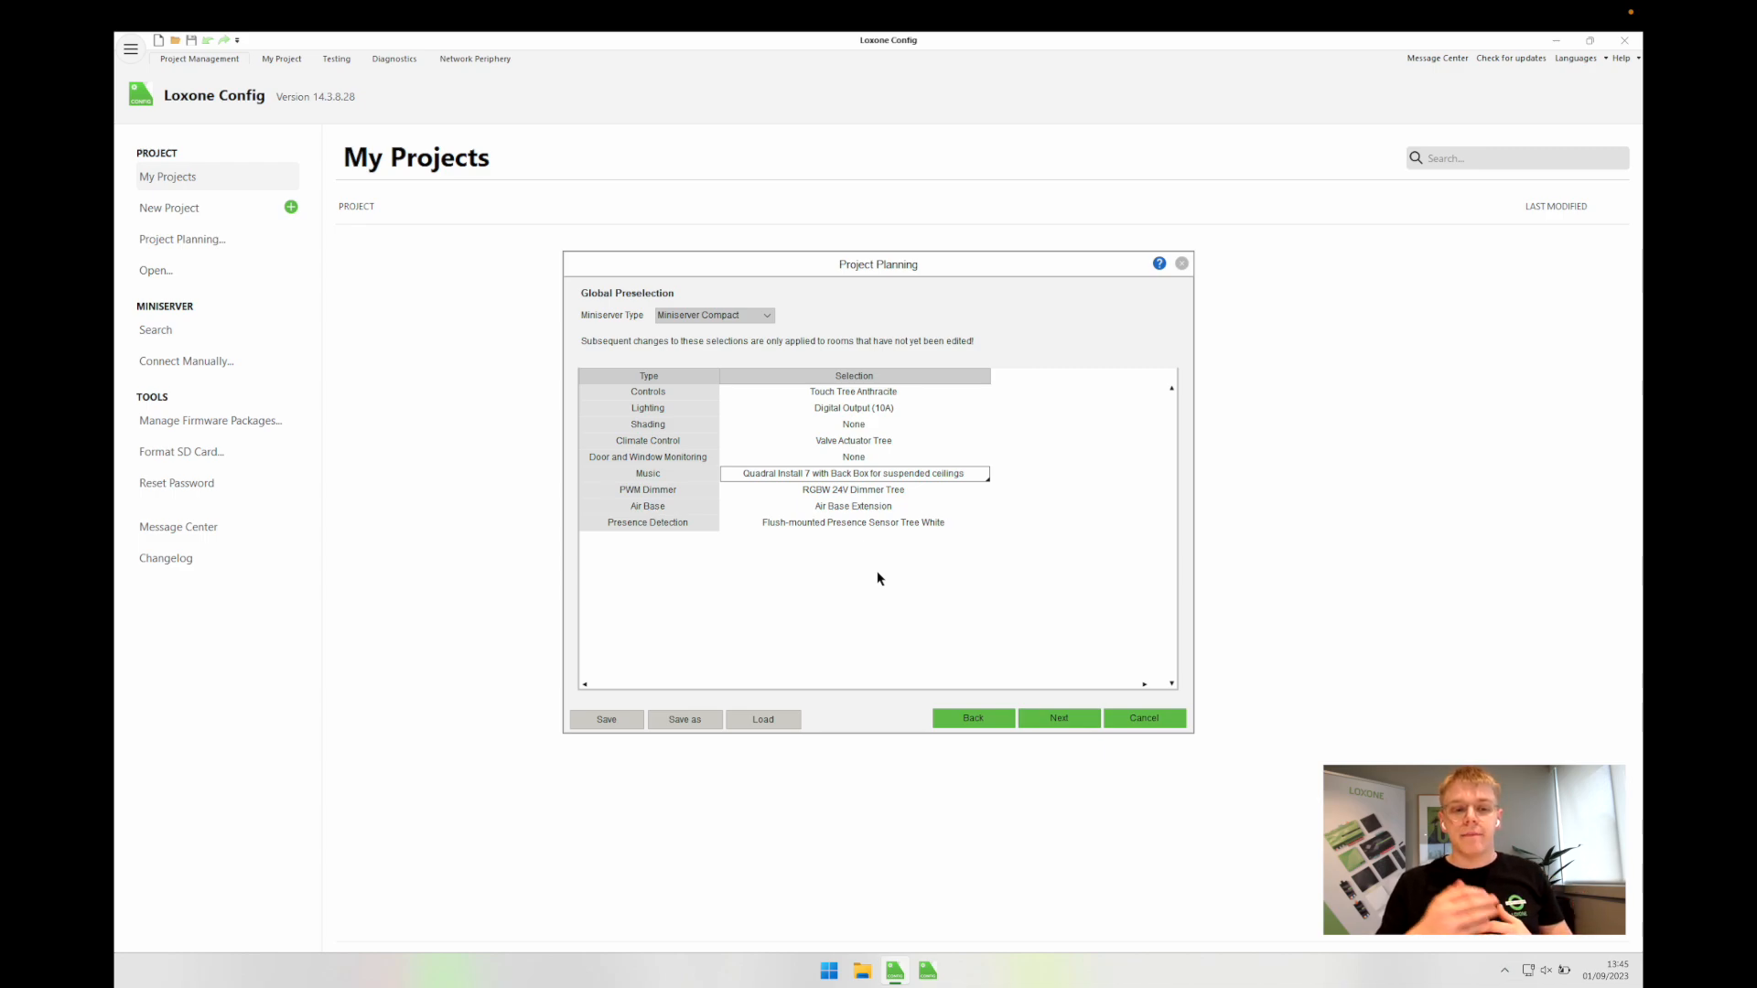
click(834, 495)
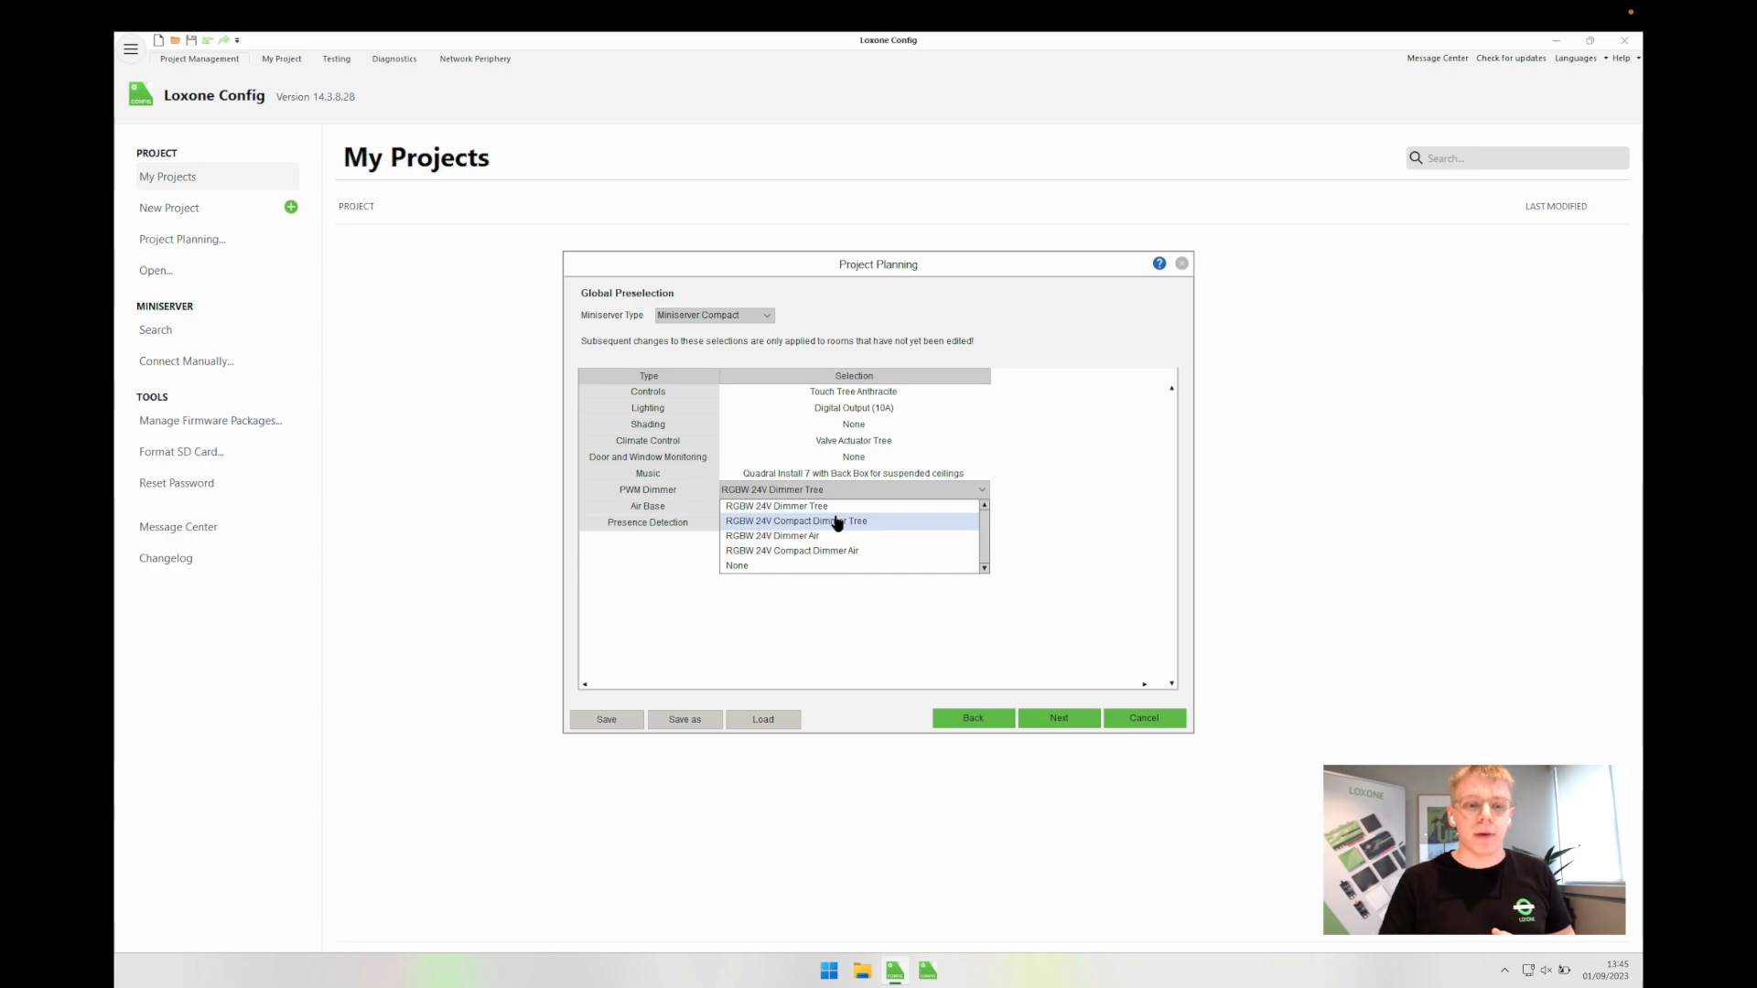
Step: Set PWM Dimmer to RGBW 24V Compact Dimmer Tree and Air Base to Tree to Air Bridge
click(837, 522)
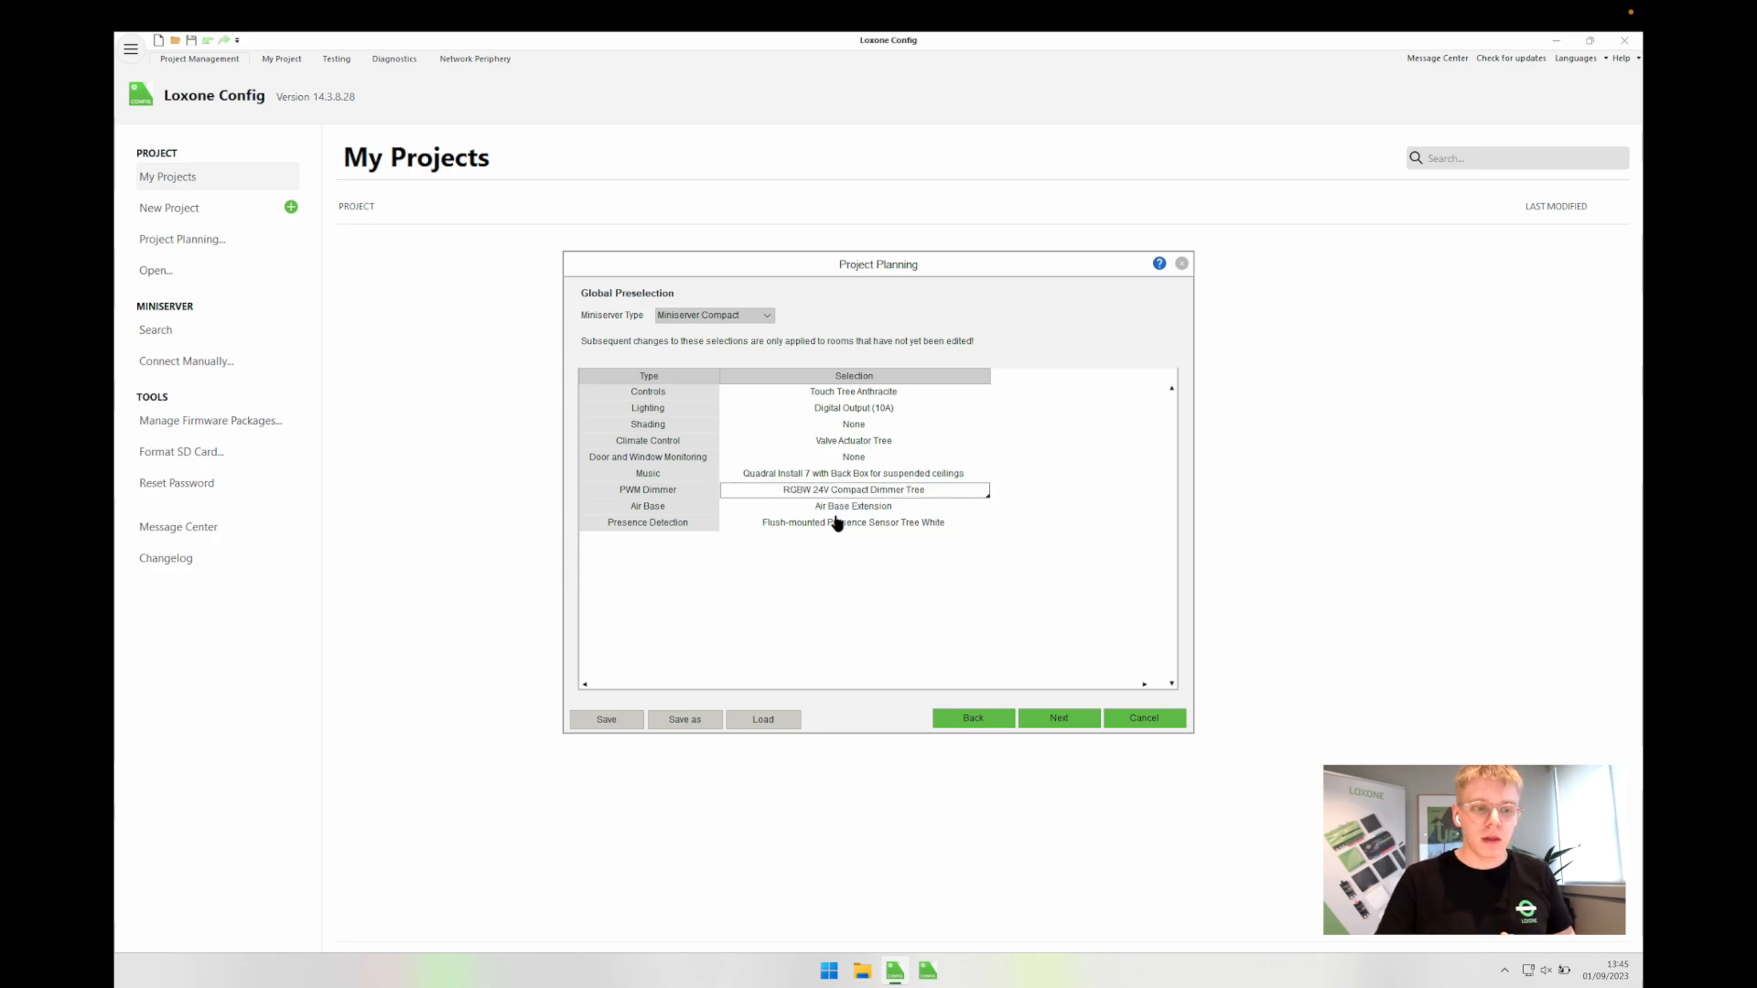
click(685, 510)
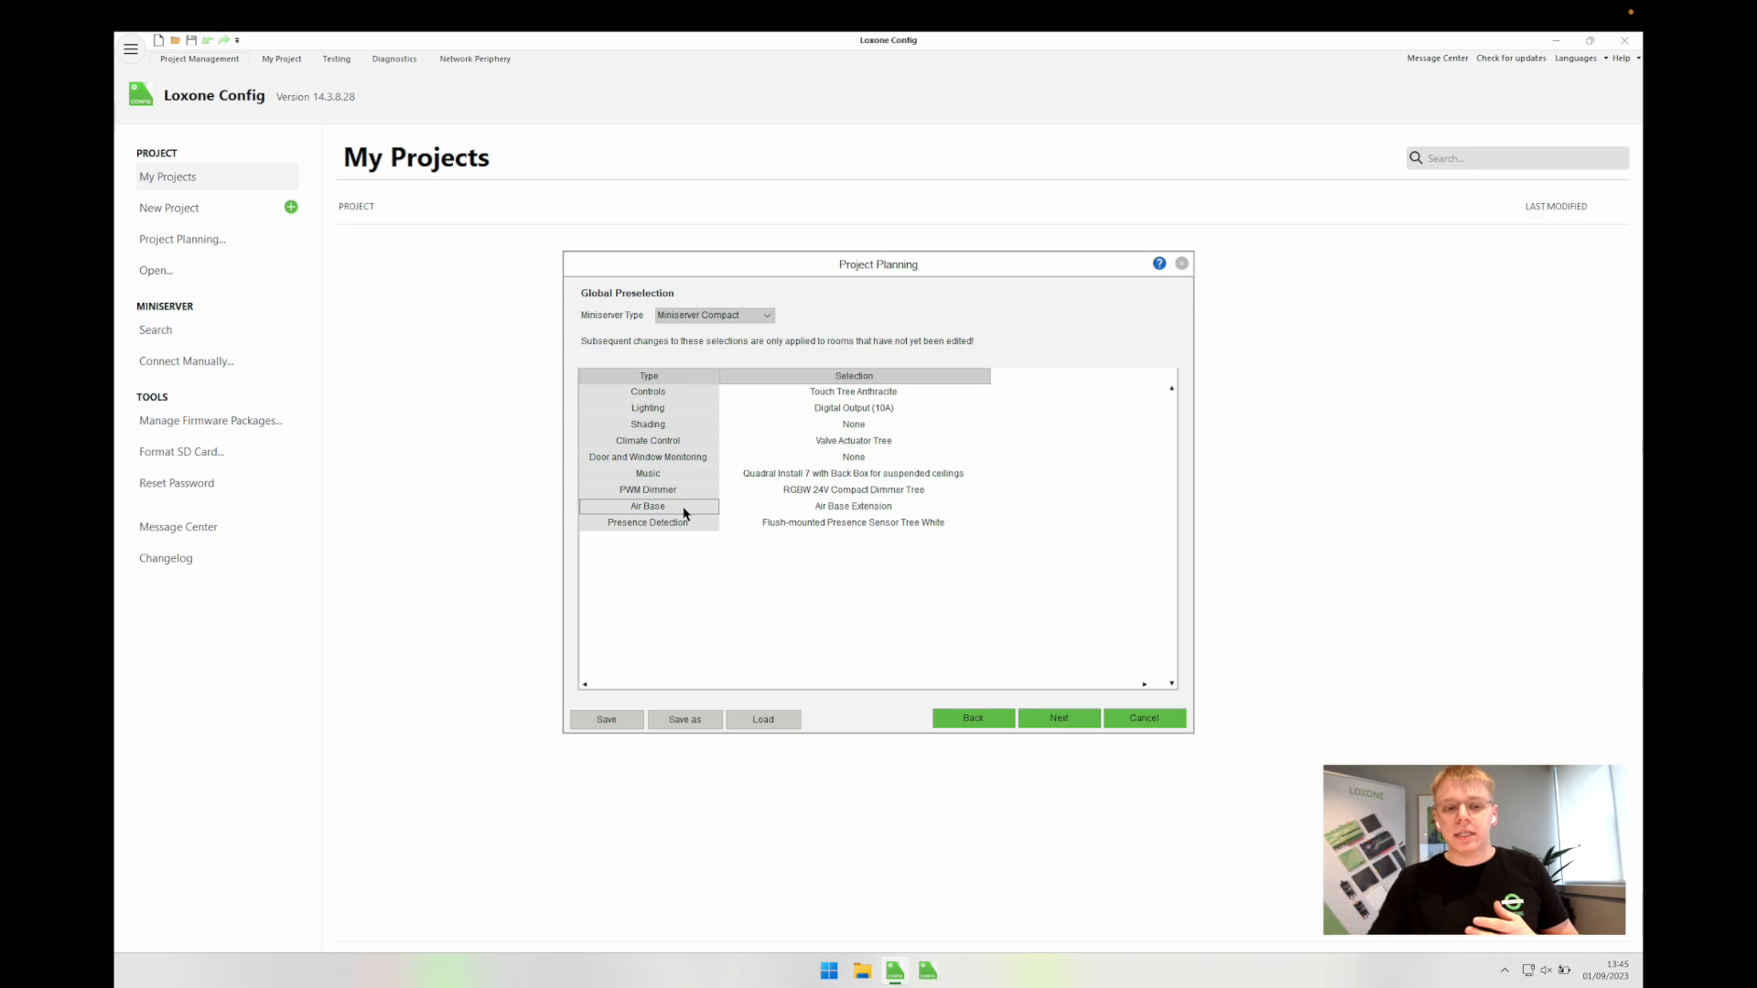
click(817, 510)
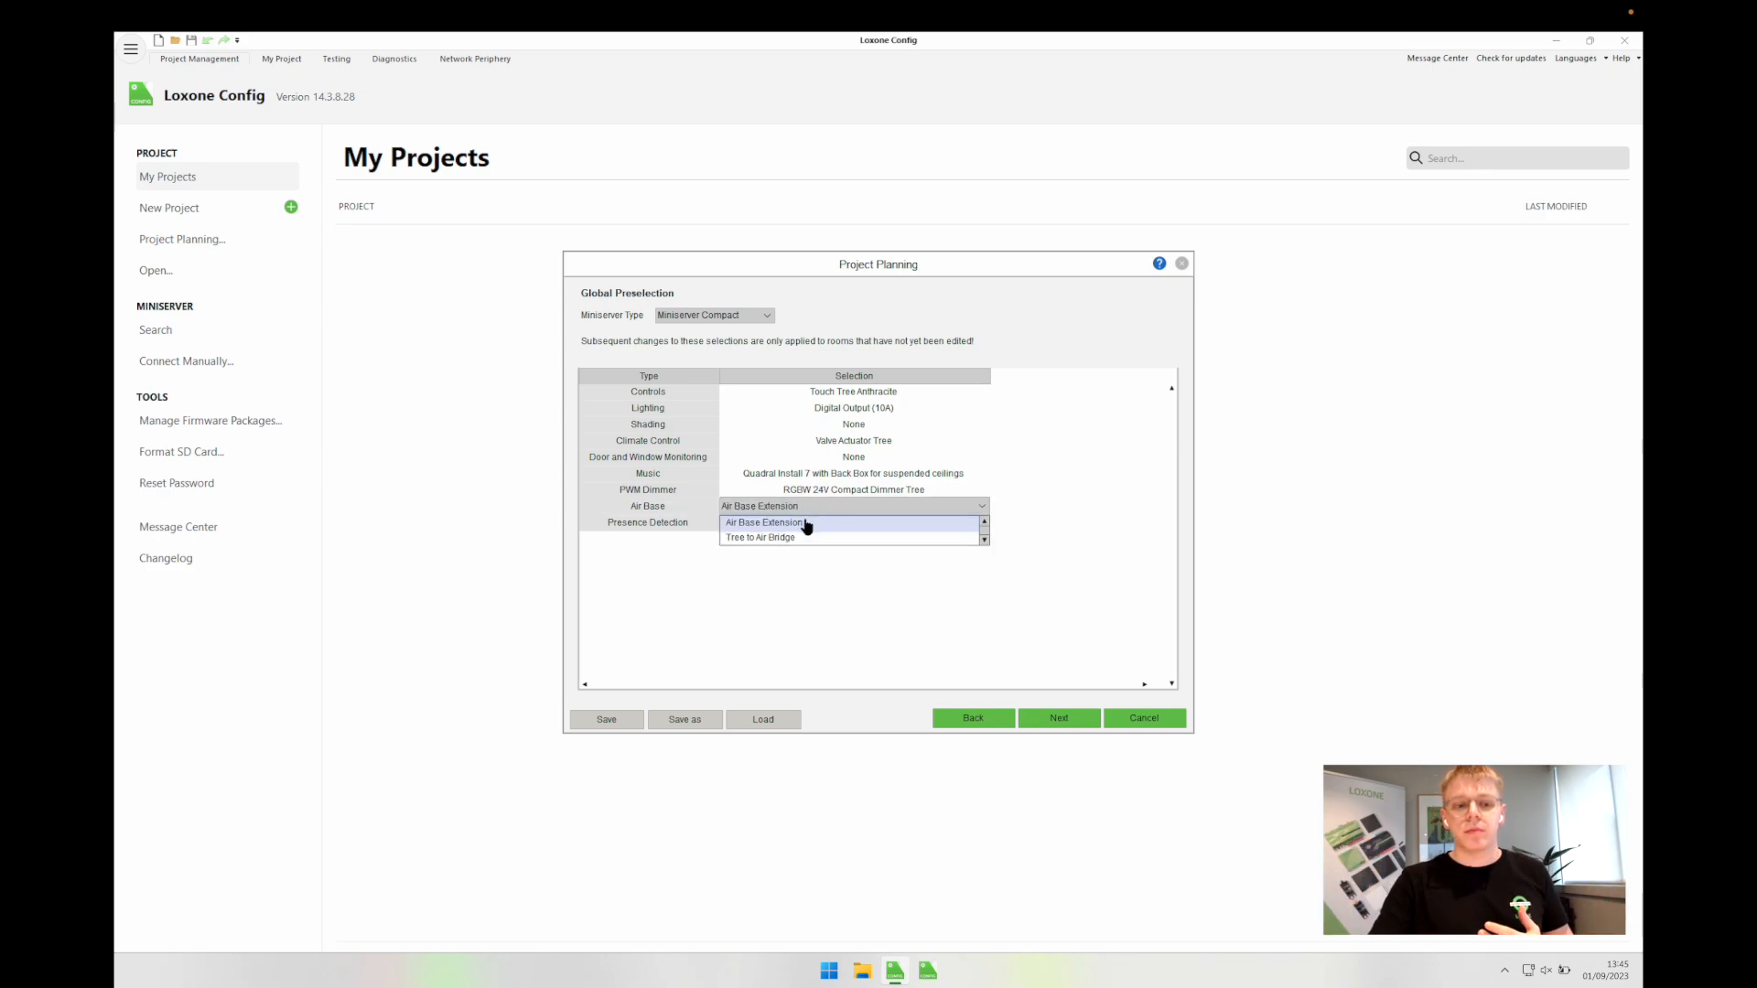
click(784, 539)
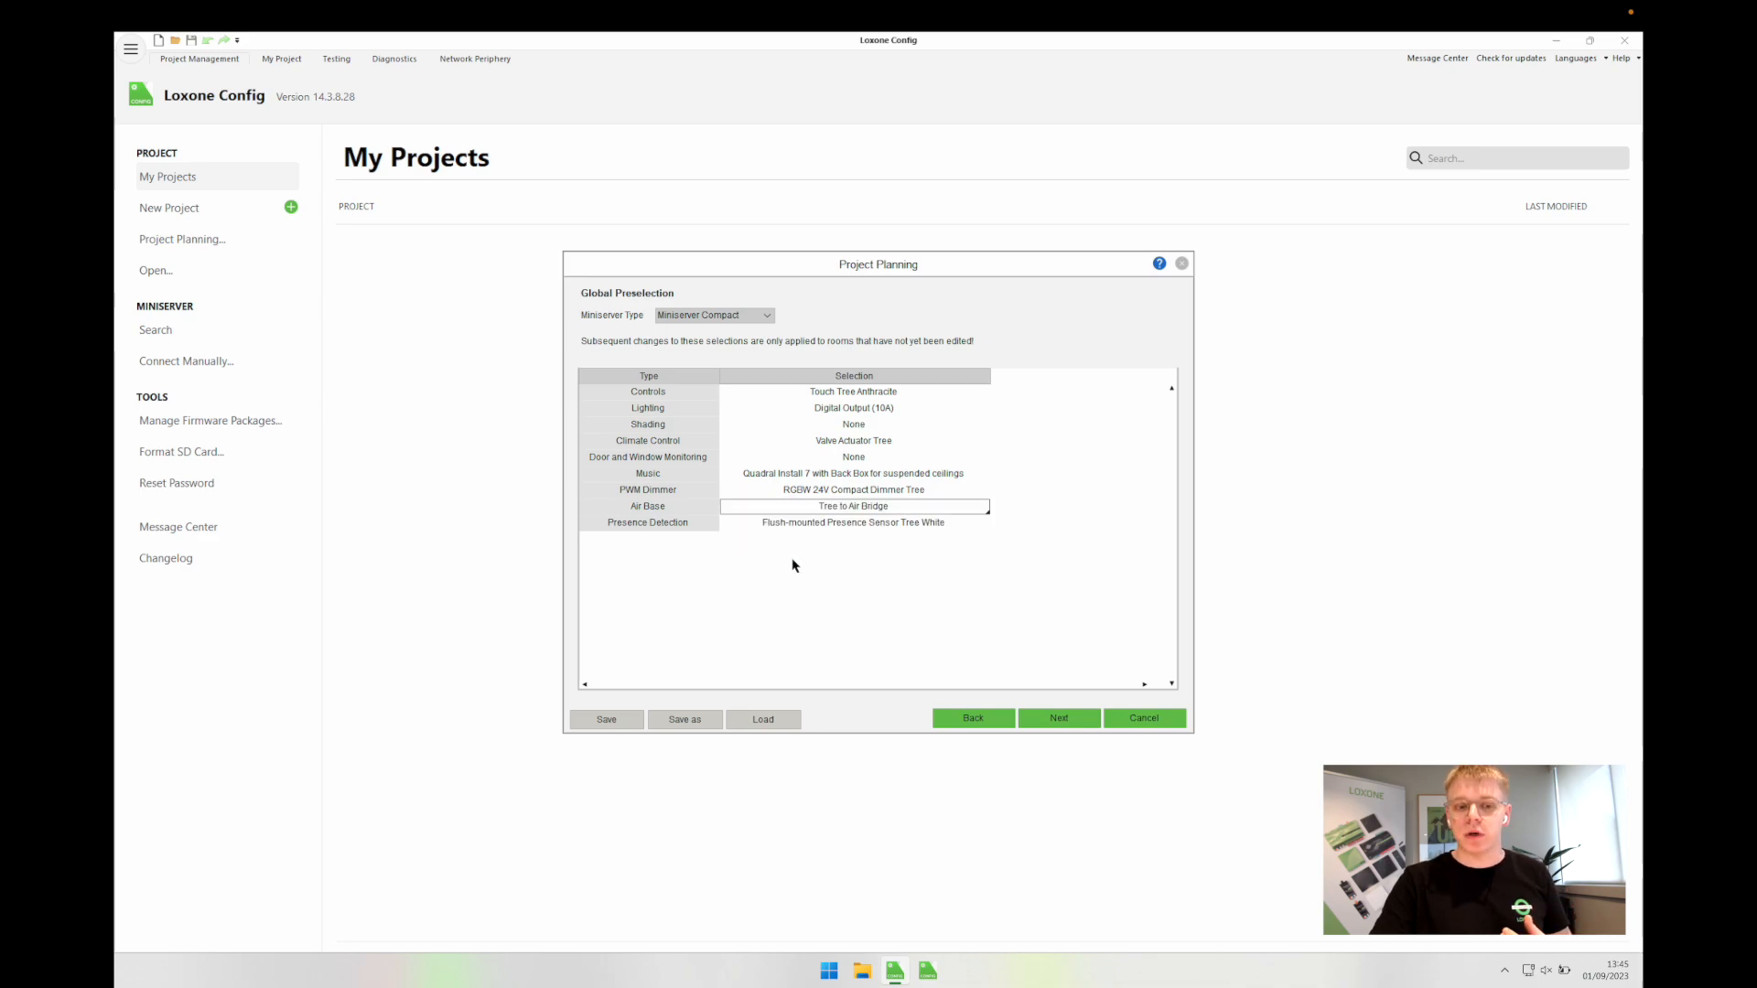
click(793, 567)
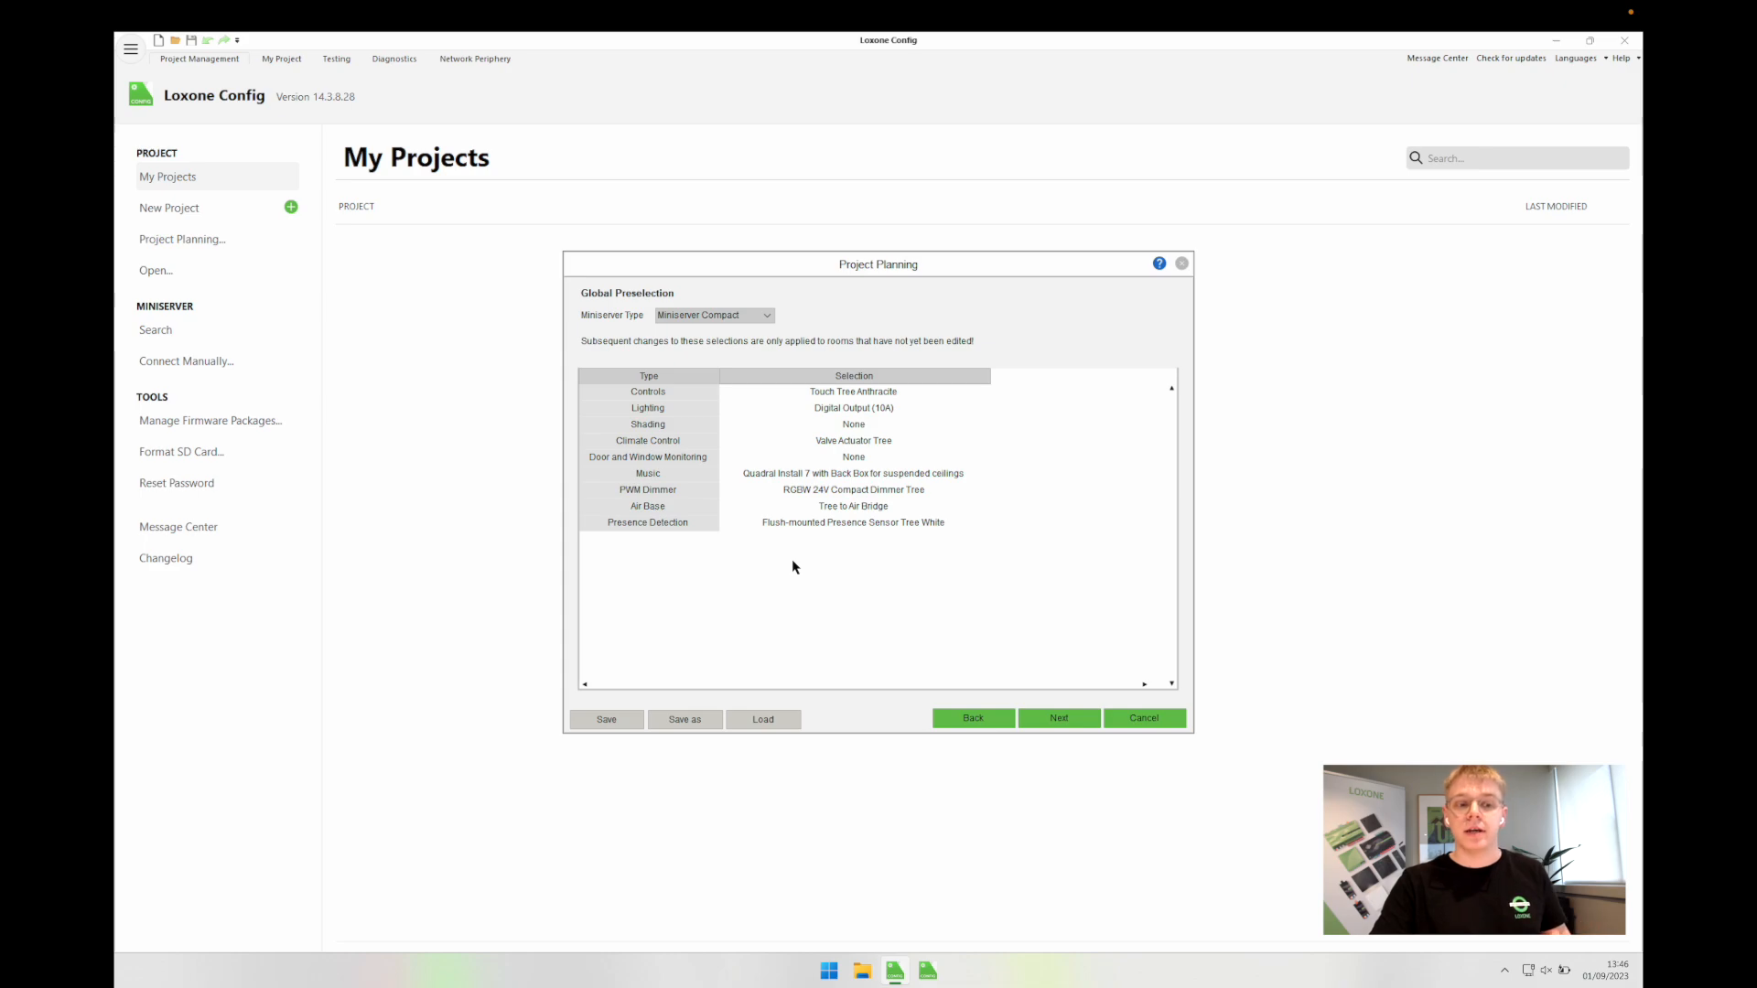
click(675, 522)
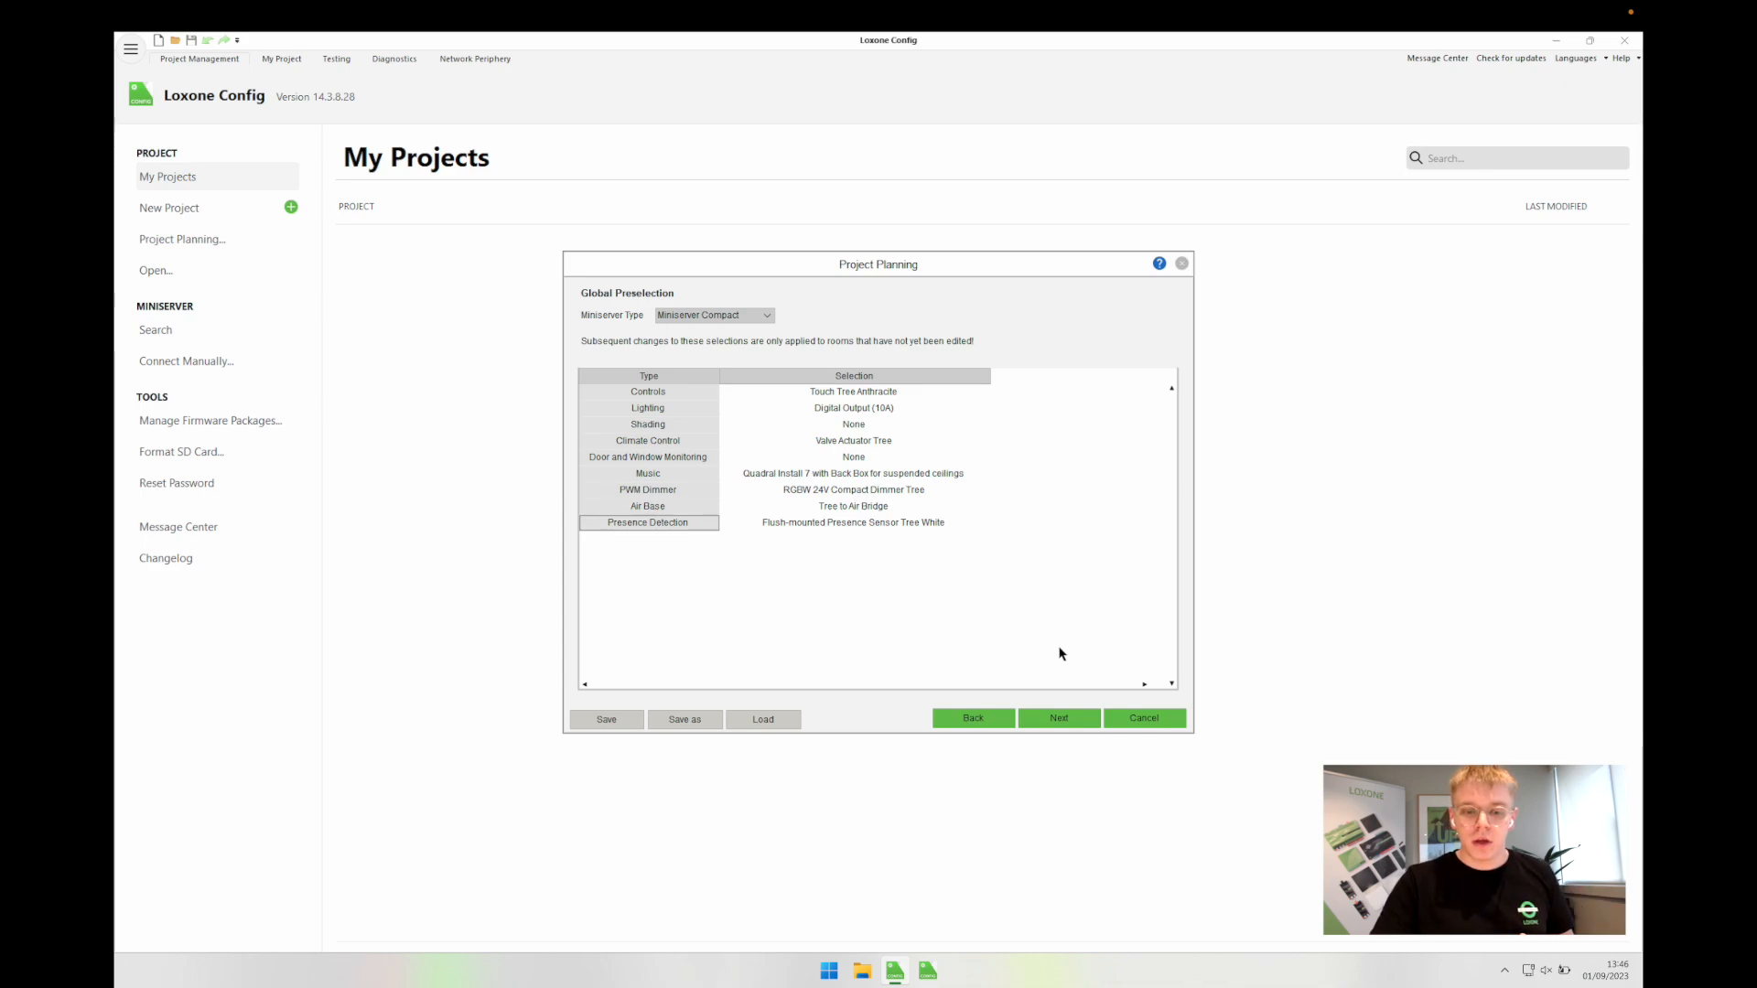
Step: Move on to the room list and delete four default rooms, keeping only Whole House
click(1066, 722)
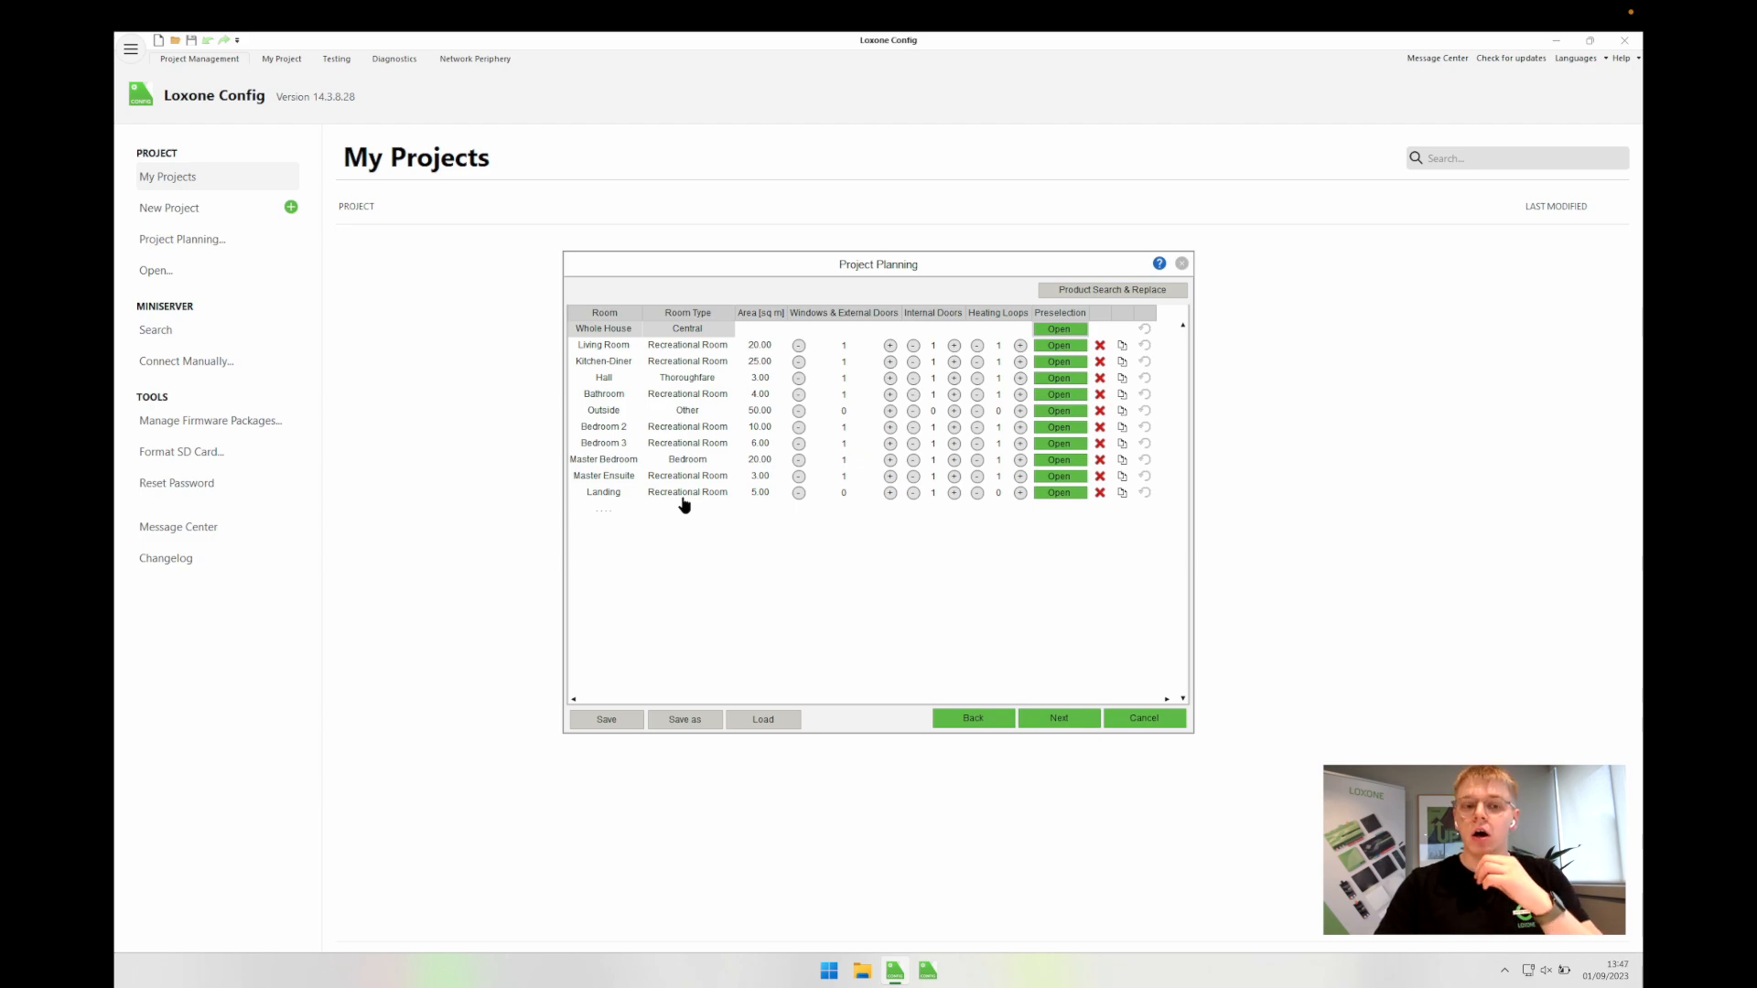
click(1100, 346)
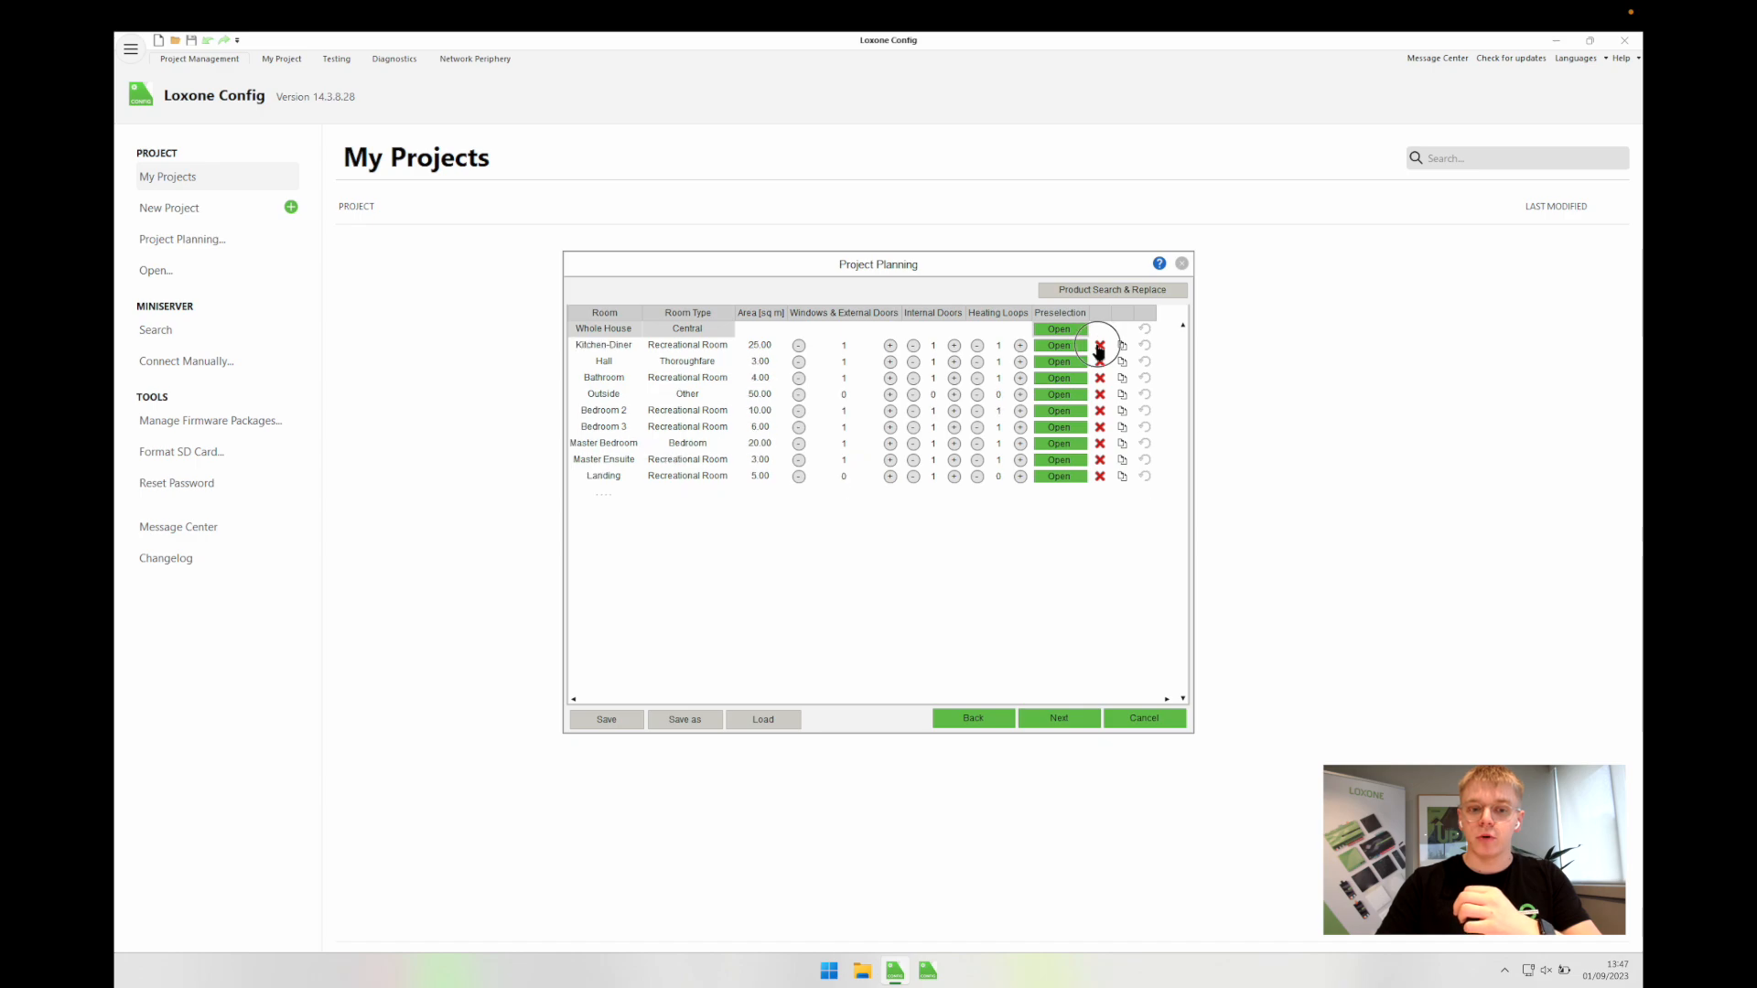
click(1100, 346)
click(1100, 346)
click(1100, 345)
click(1100, 346)
click(1099, 346)
click(1099, 346)
click(1100, 346)
click(1100, 346)
click(1100, 346)
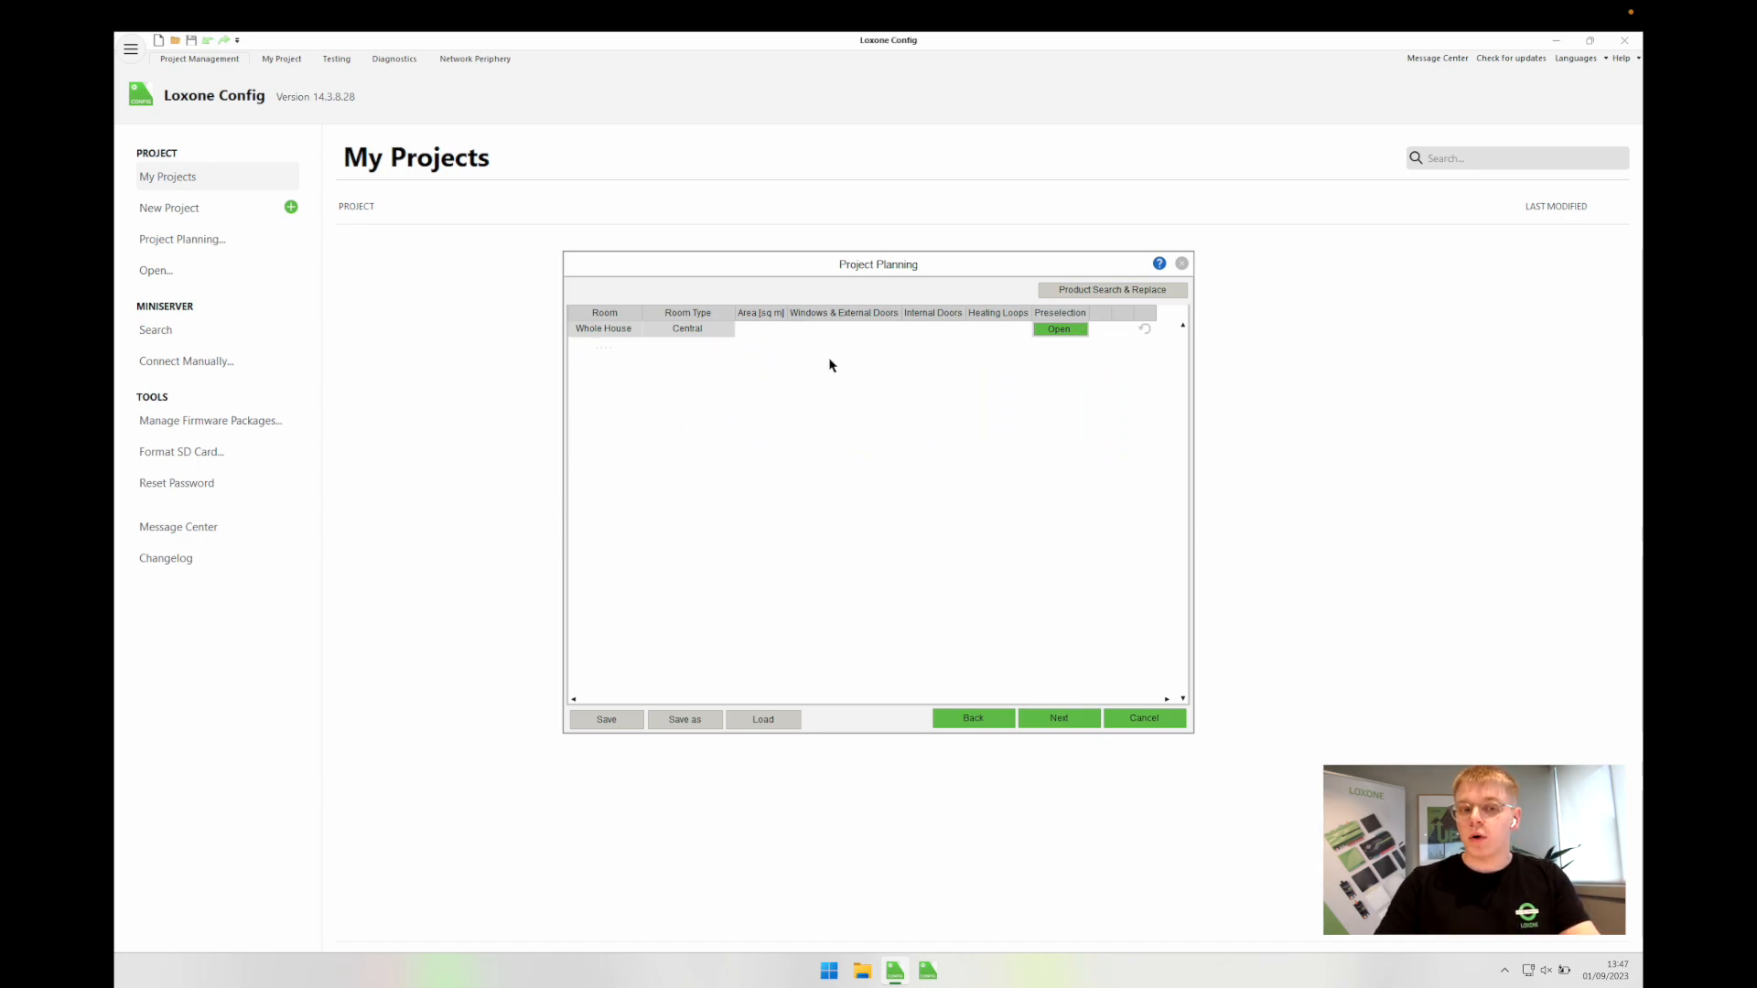
Step: Open the Whole House preselection and delete both preselected Accessories rows
click(1061, 330)
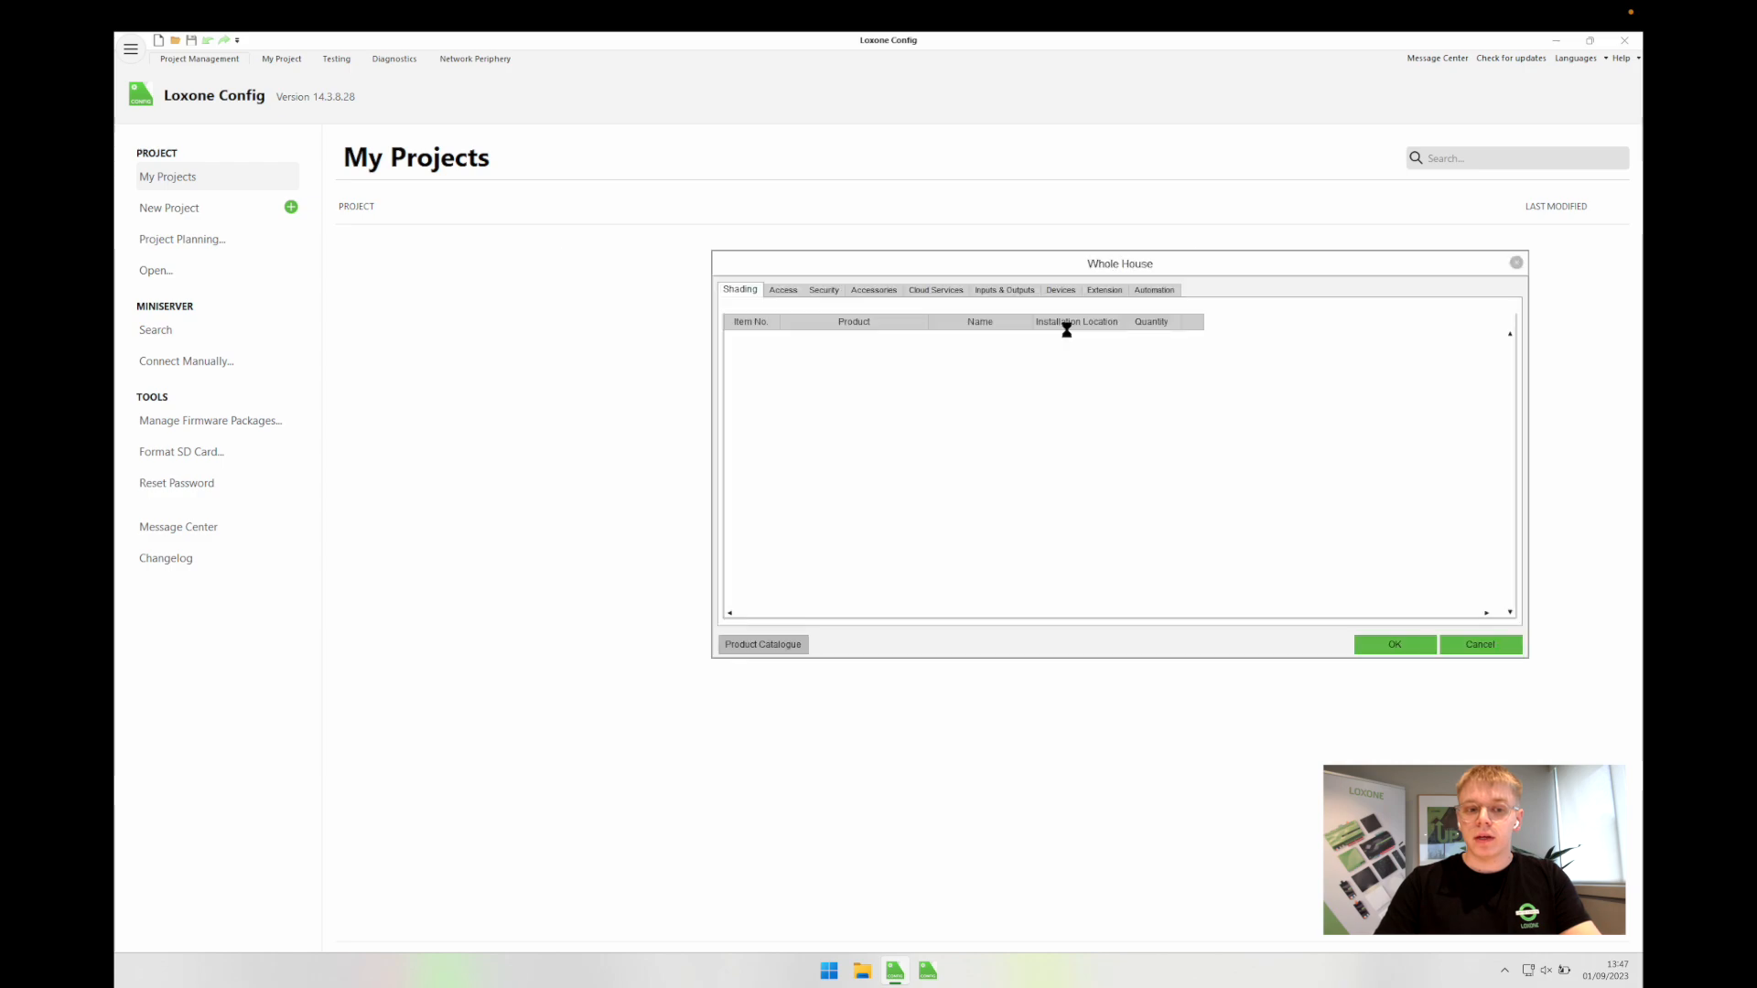
click(783, 291)
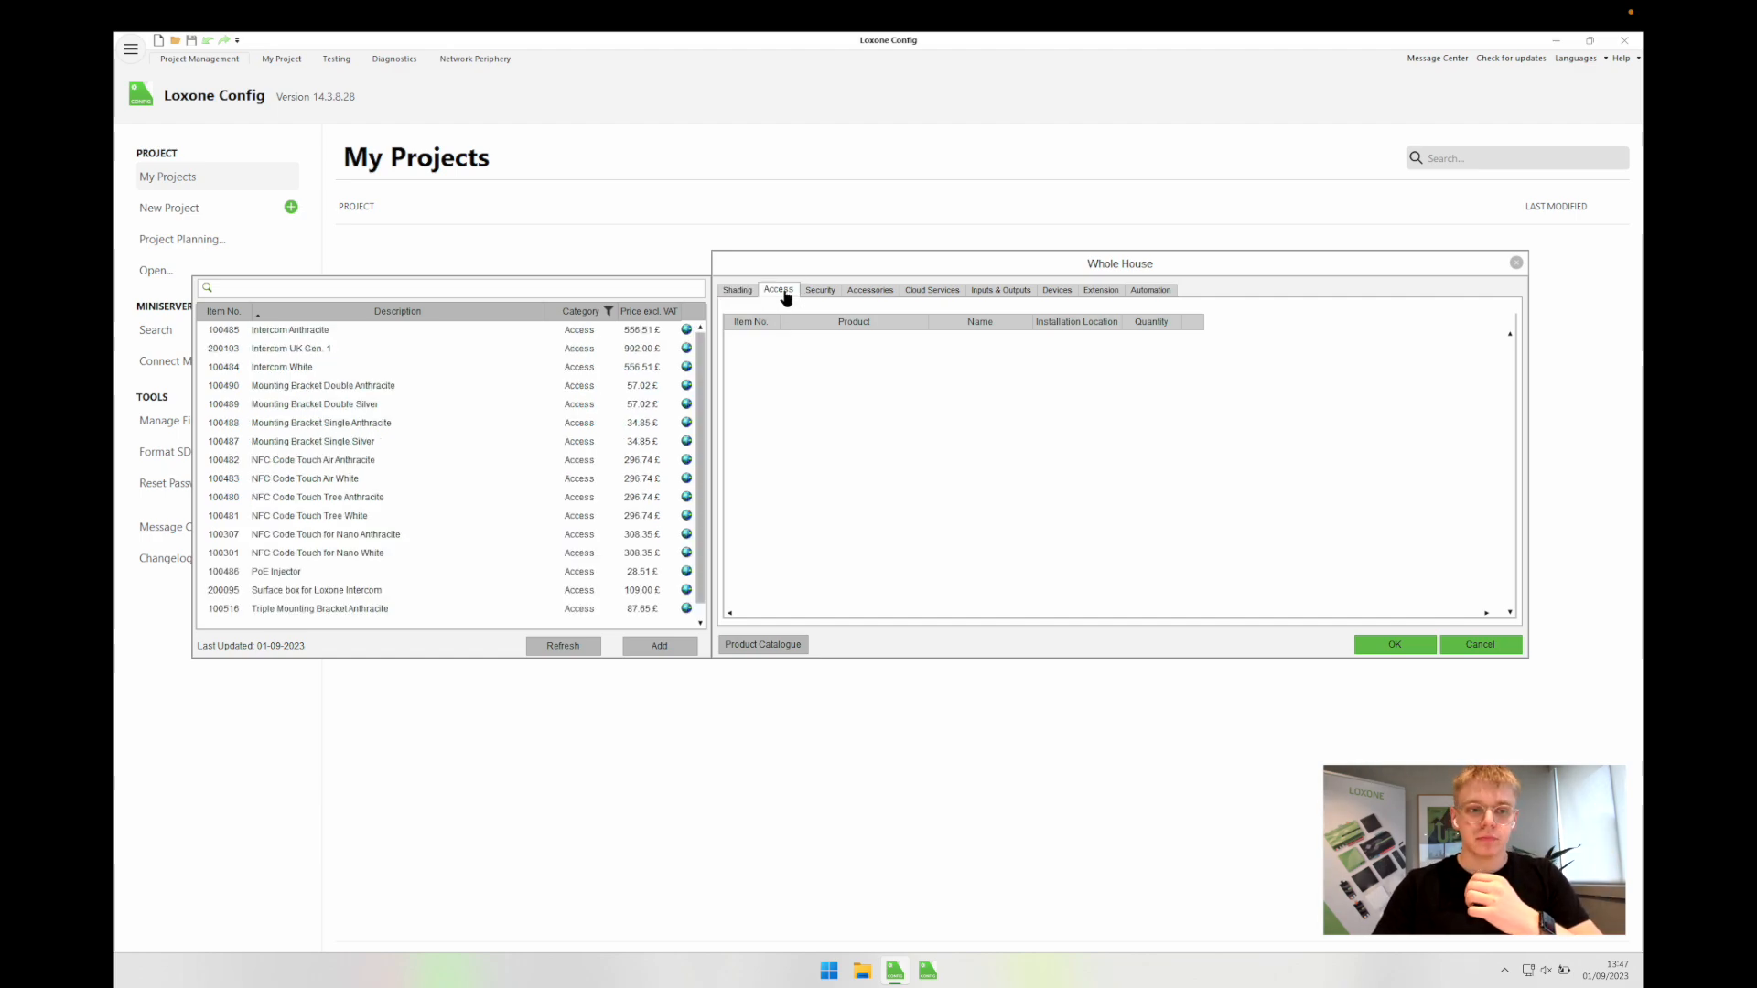
click(745, 290)
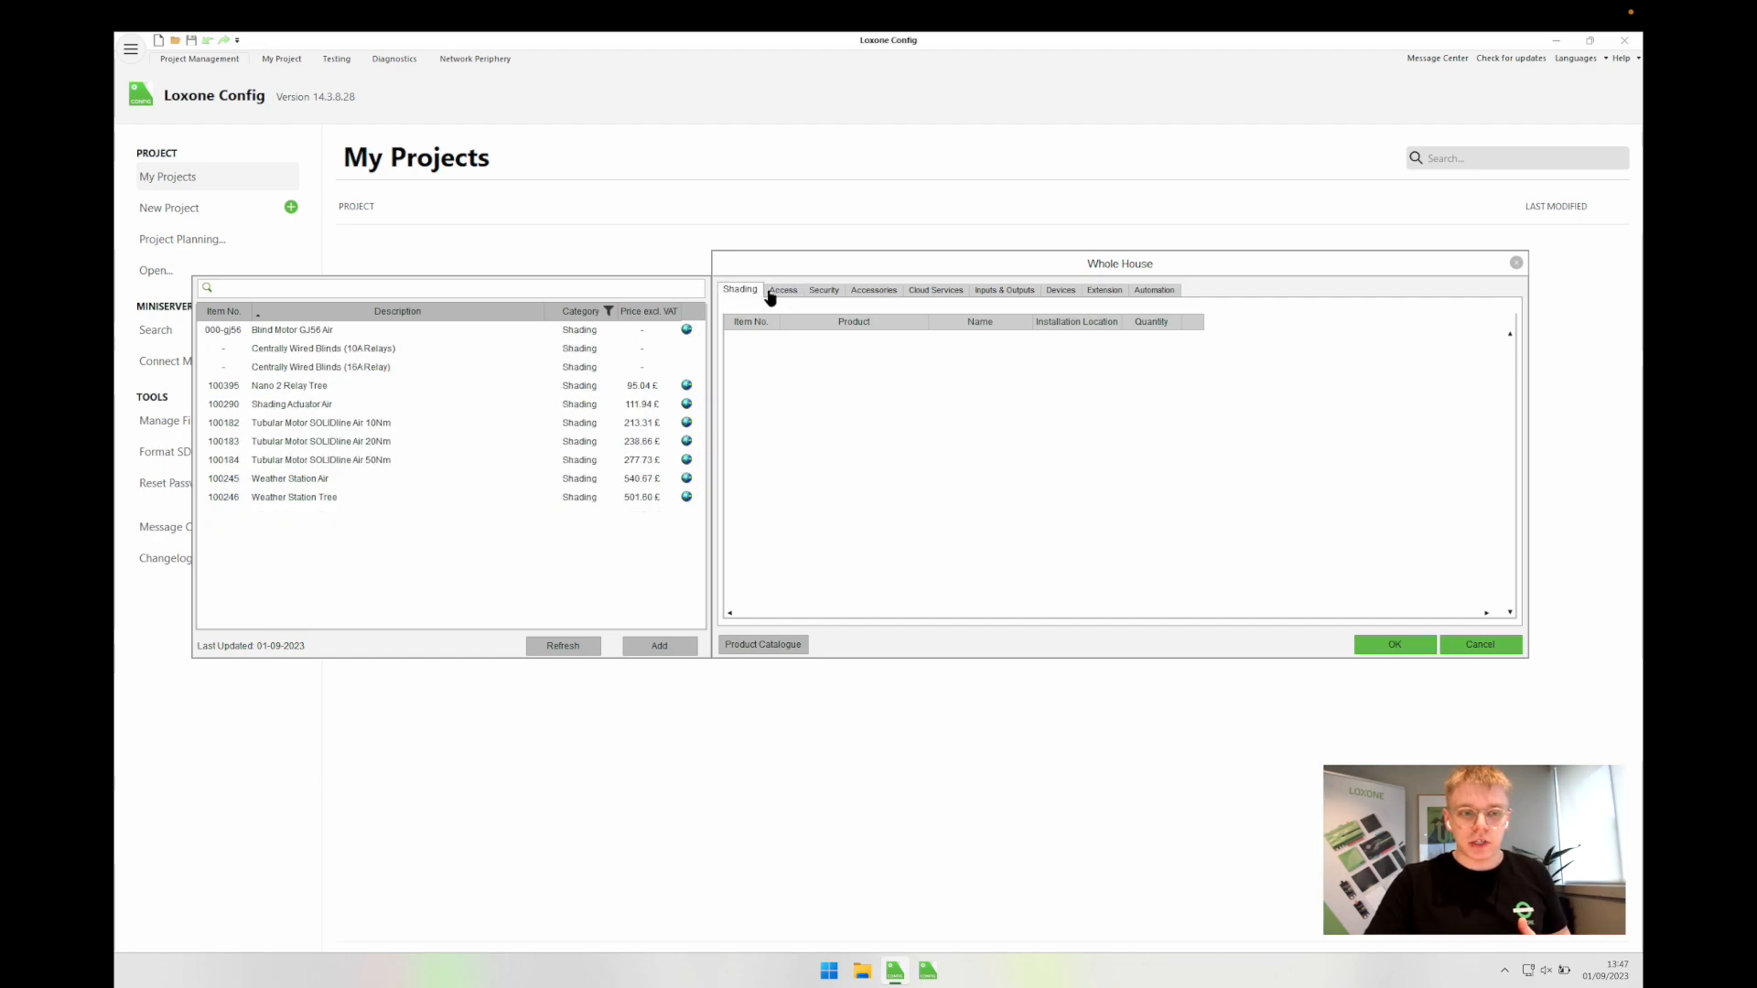
click(770, 290)
click(817, 292)
click(874, 293)
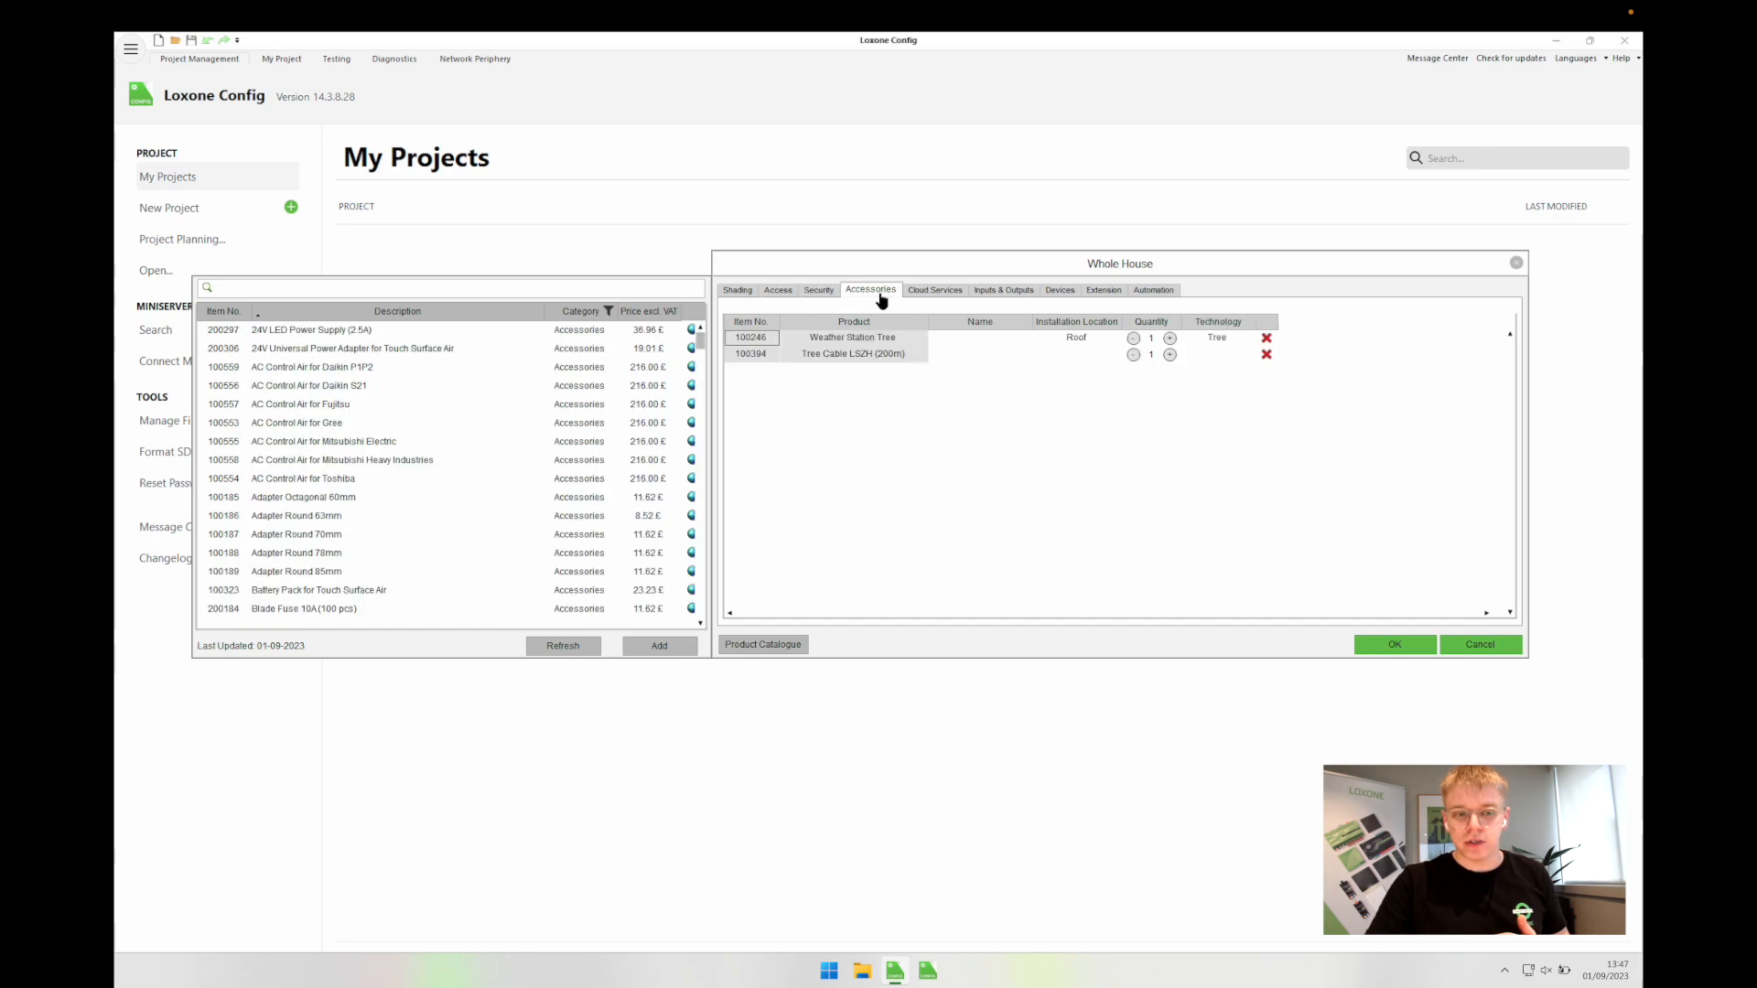
click(1266, 337)
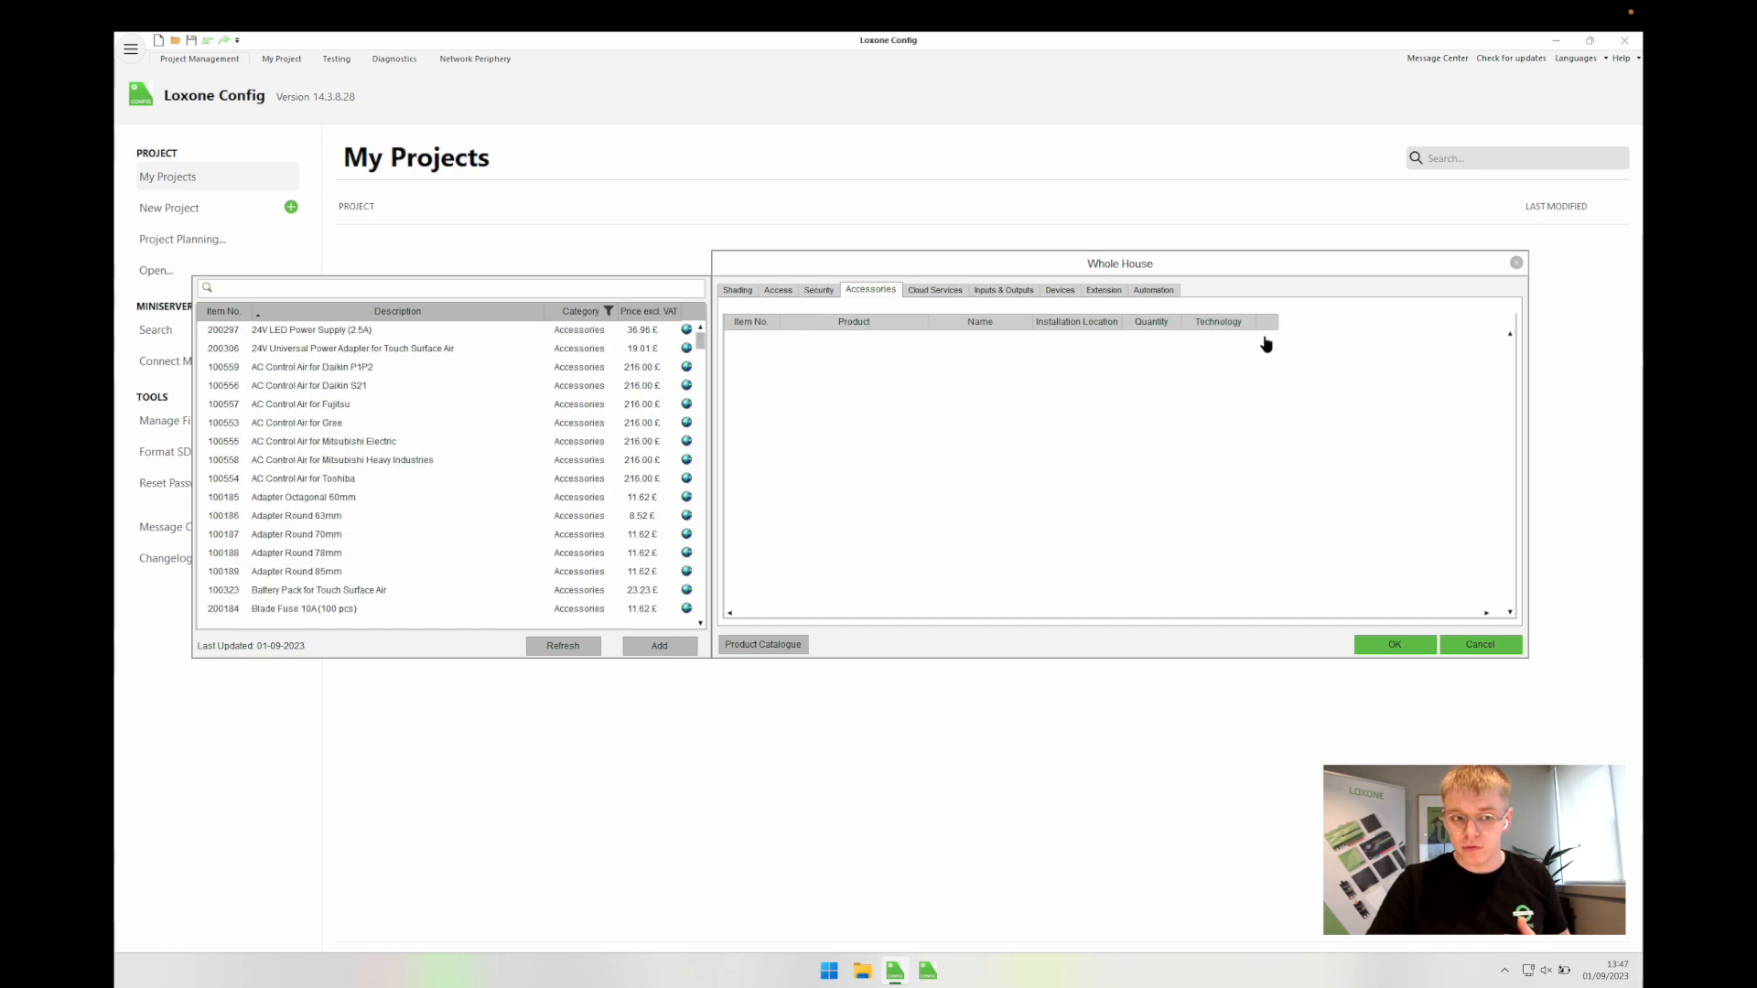
click(943, 287)
click(1272, 336)
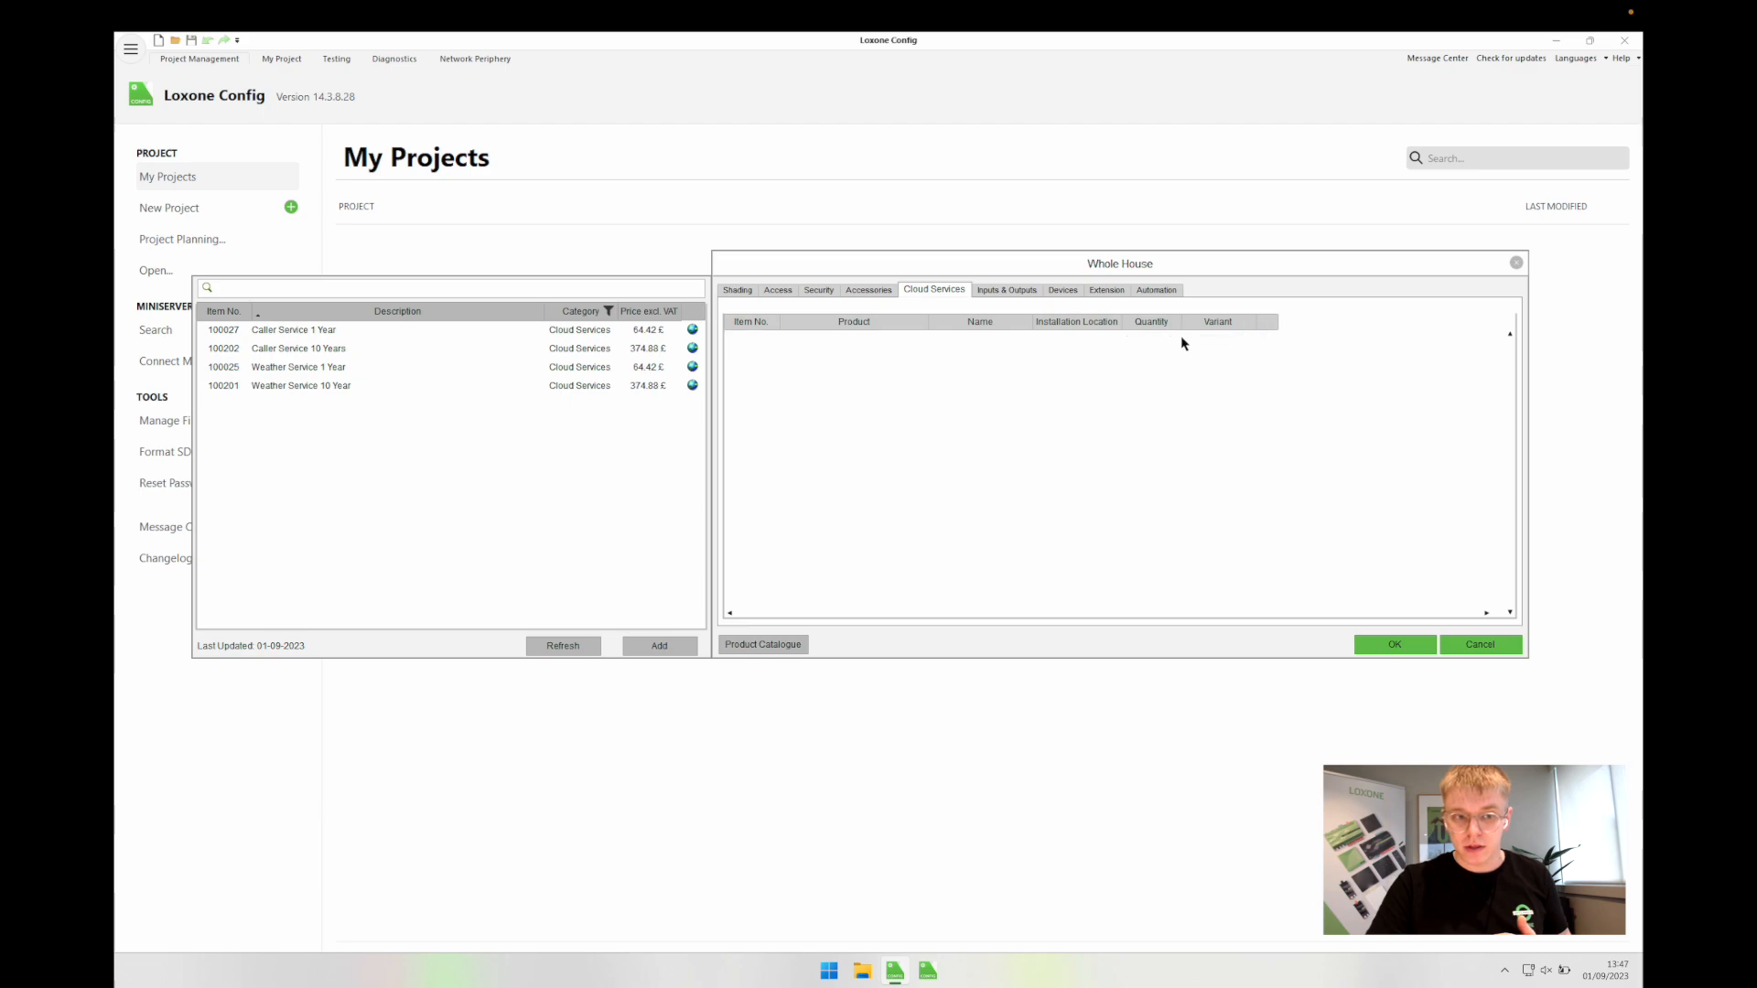
Step: Review the product categories, finishing on the Inputs & Outputs products
click(1006, 290)
click(1061, 290)
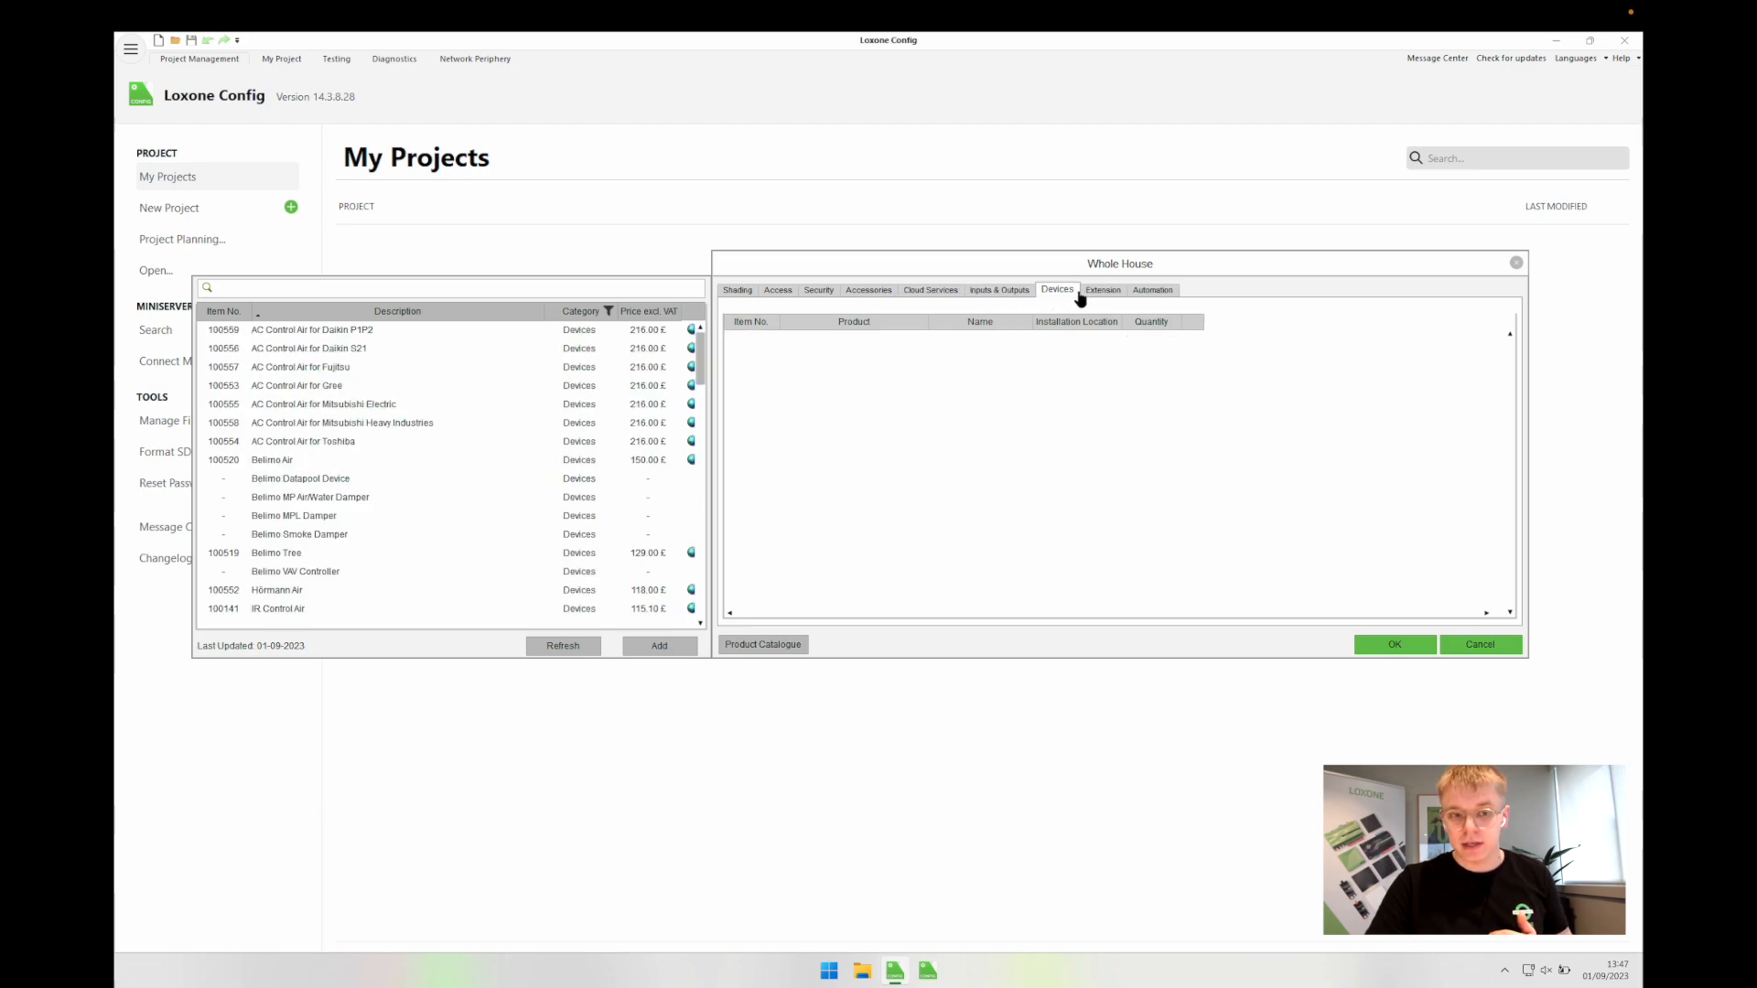
click(1107, 290)
click(1154, 291)
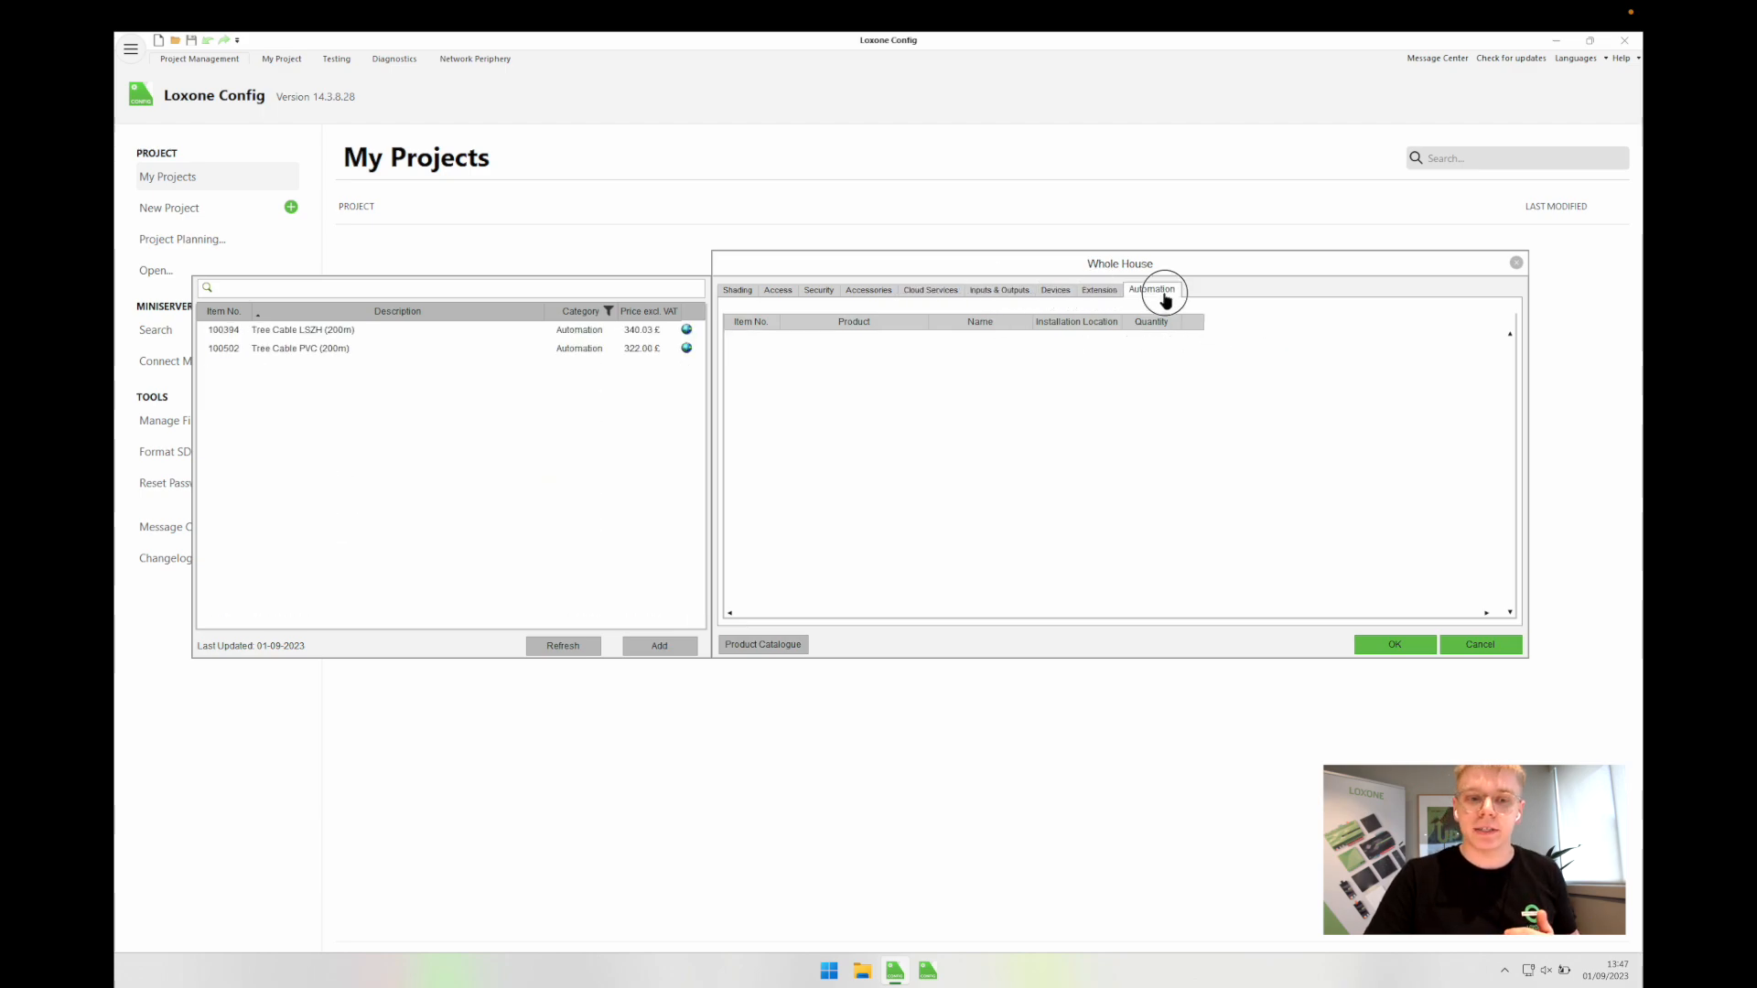
click(731, 295)
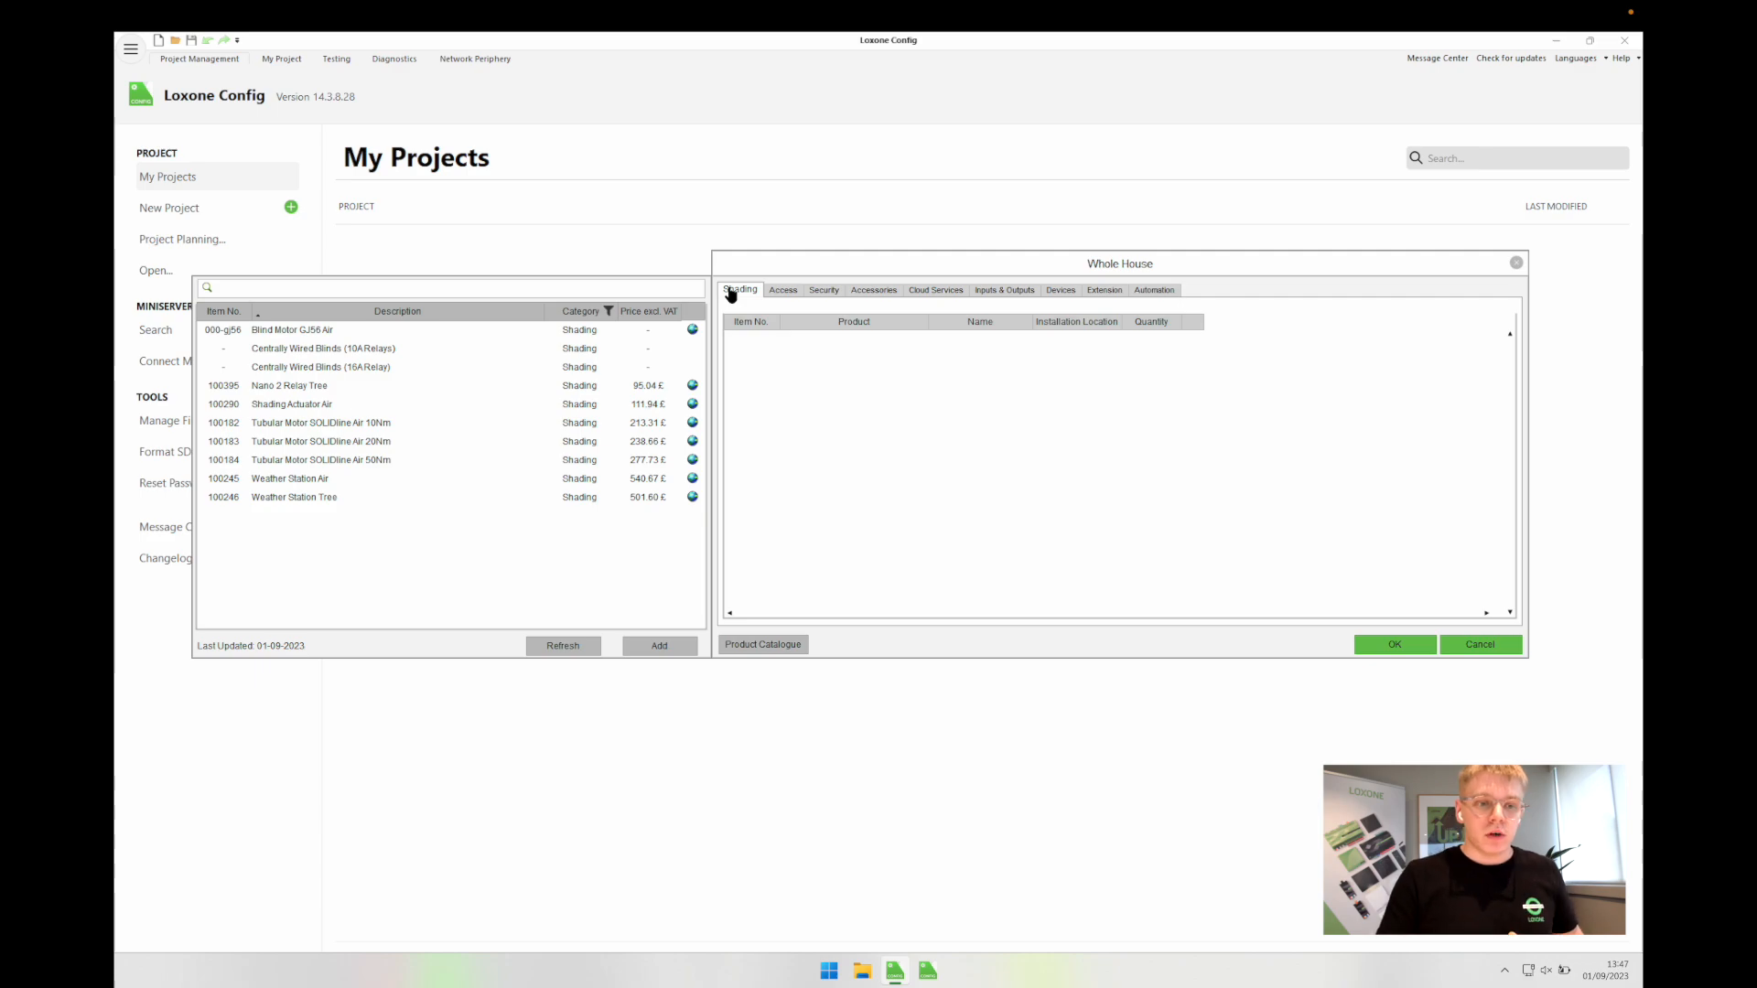
click(779, 291)
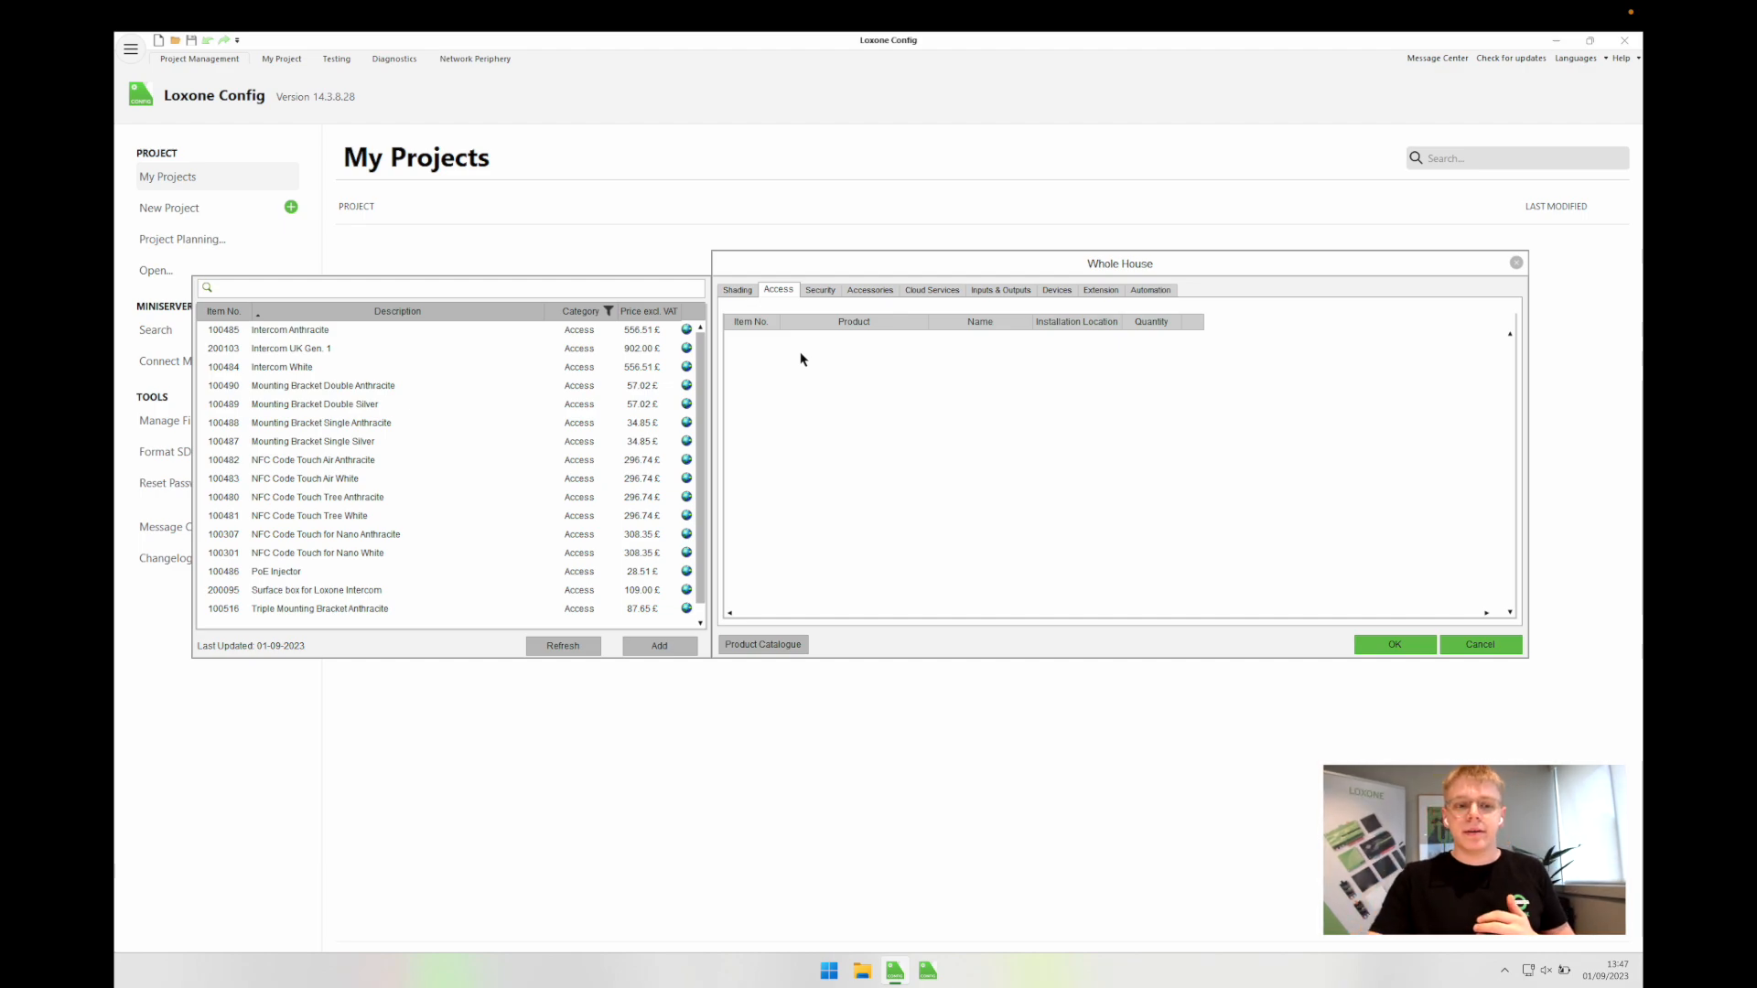
click(815, 292)
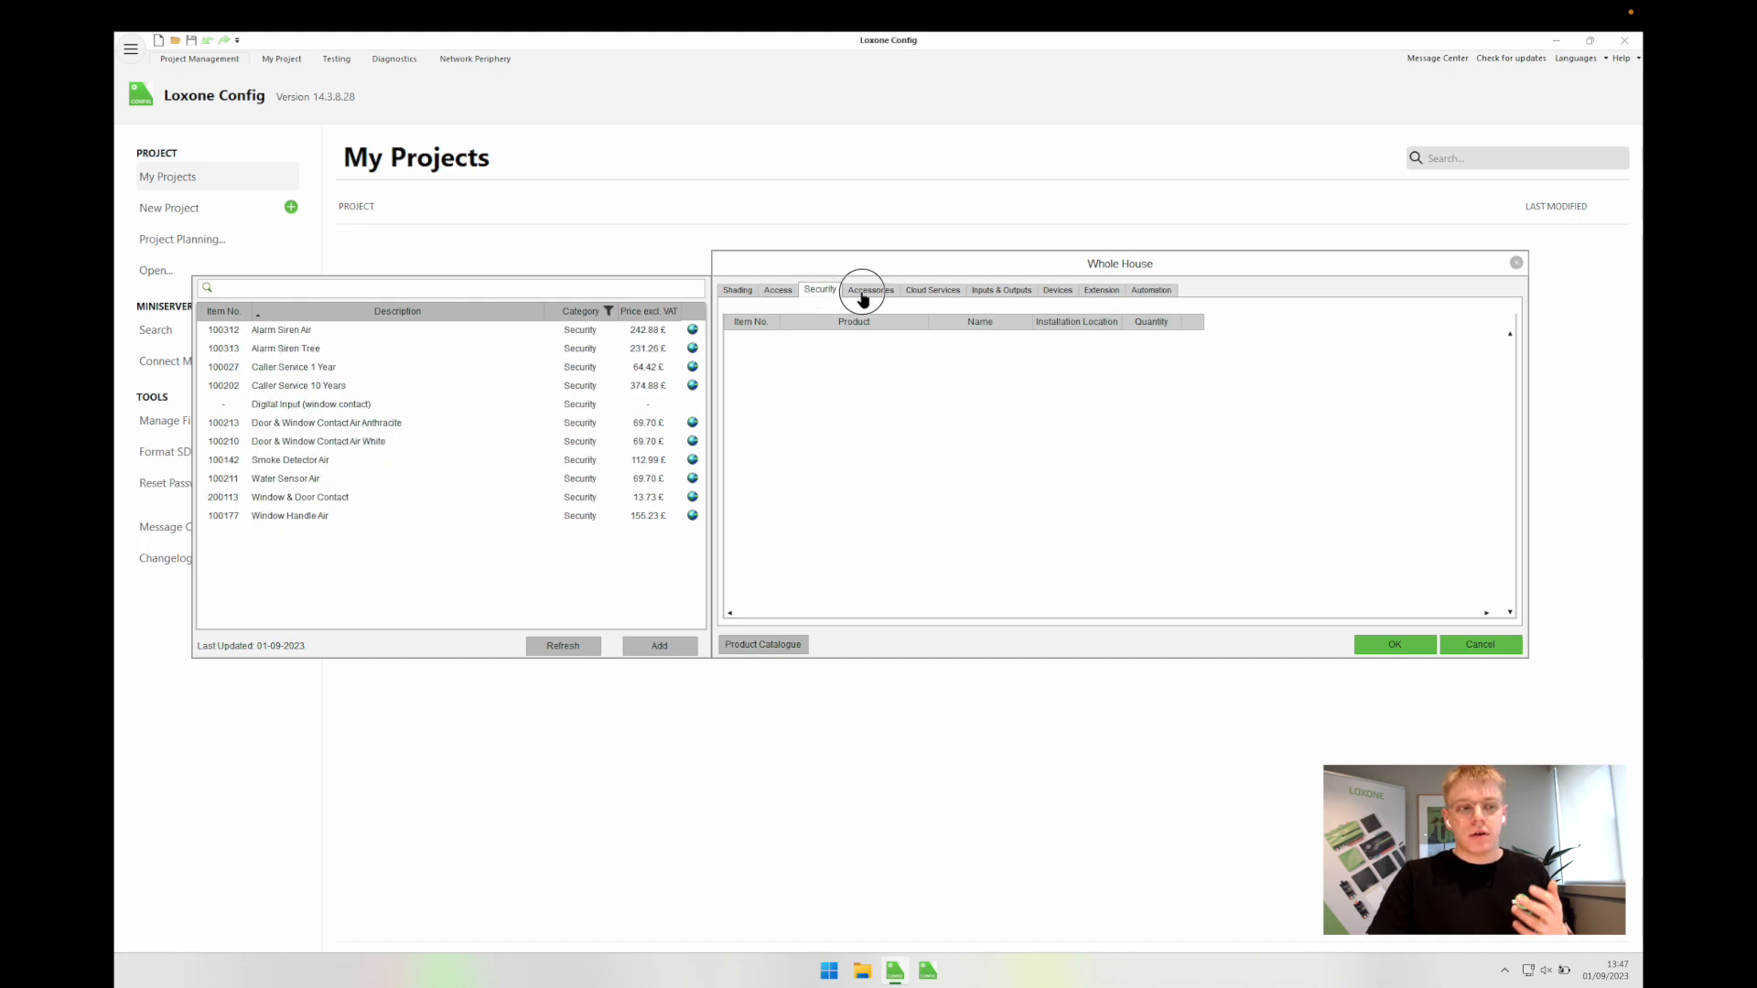
click(861, 291)
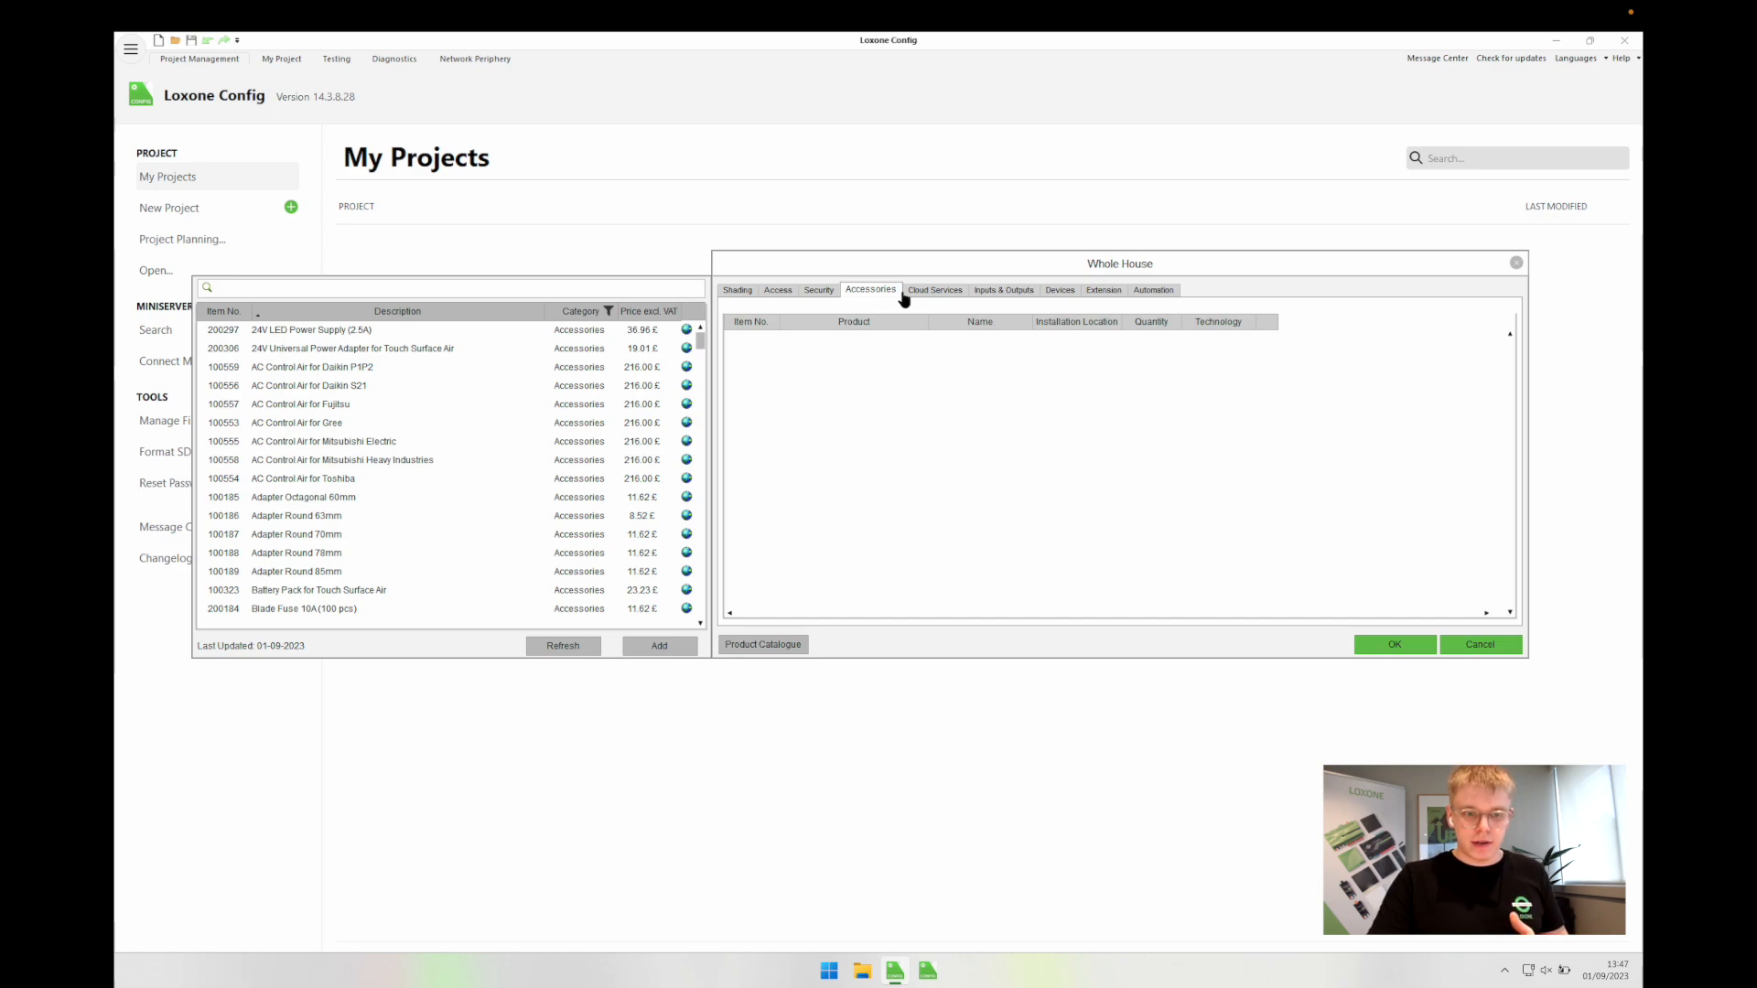
click(955, 300)
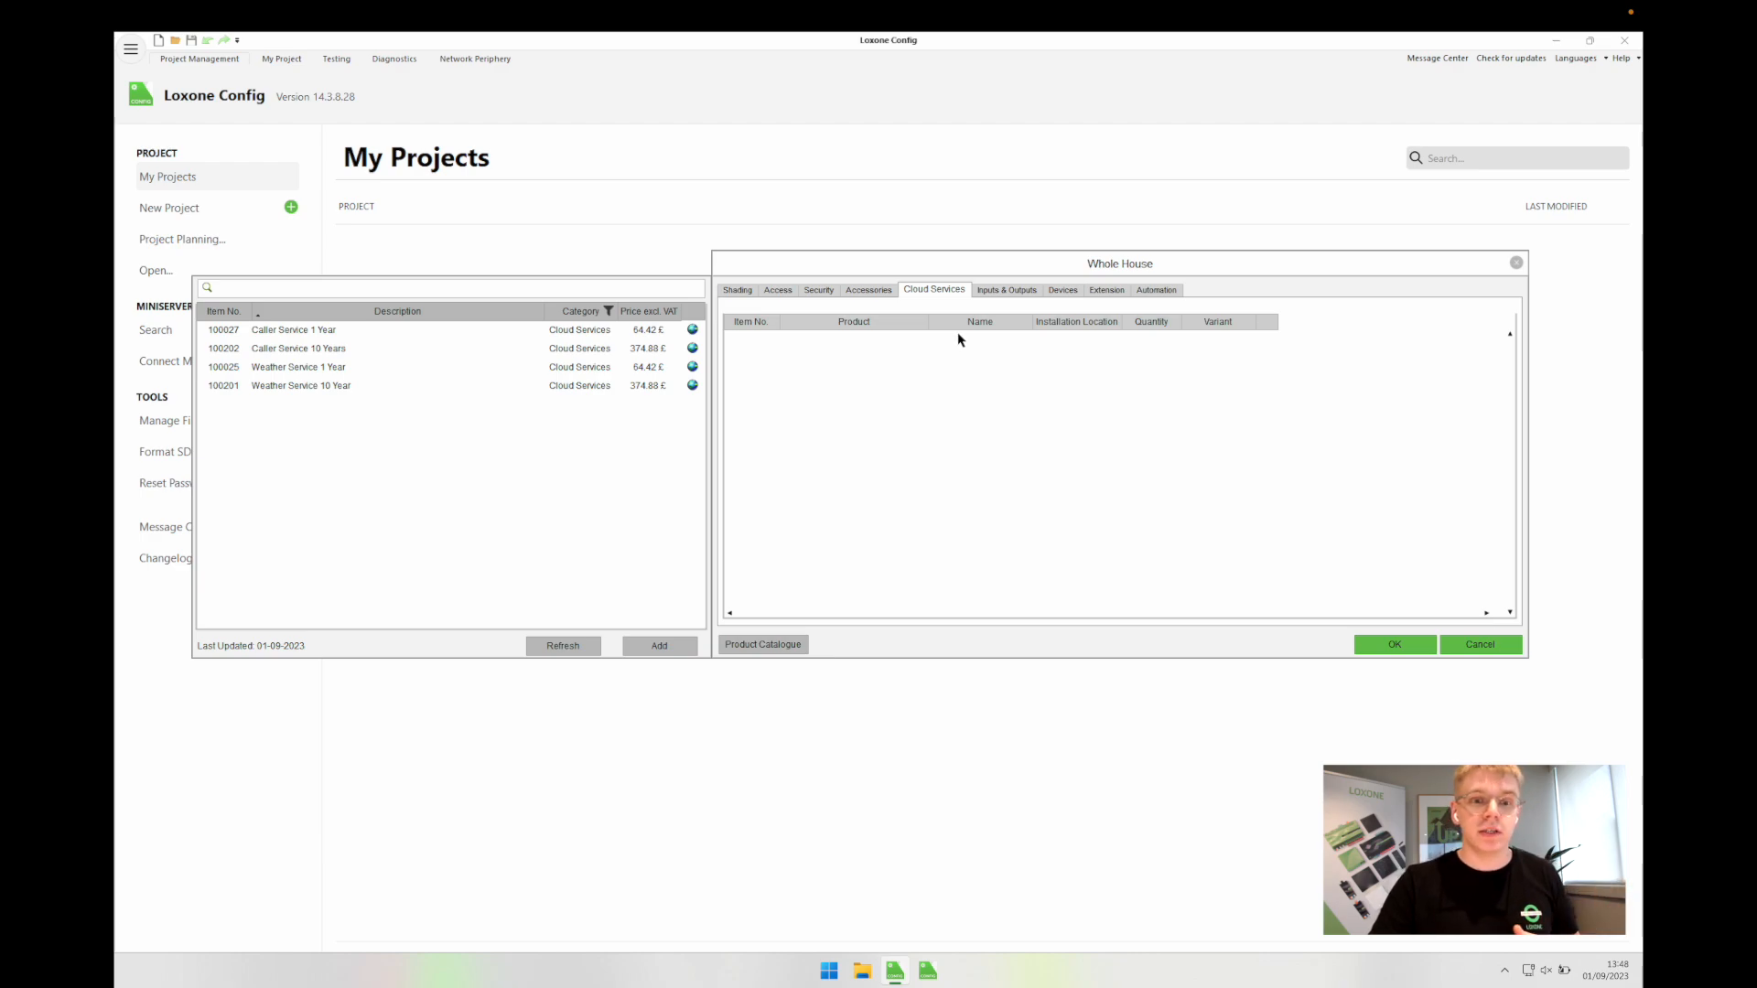
click(1004, 291)
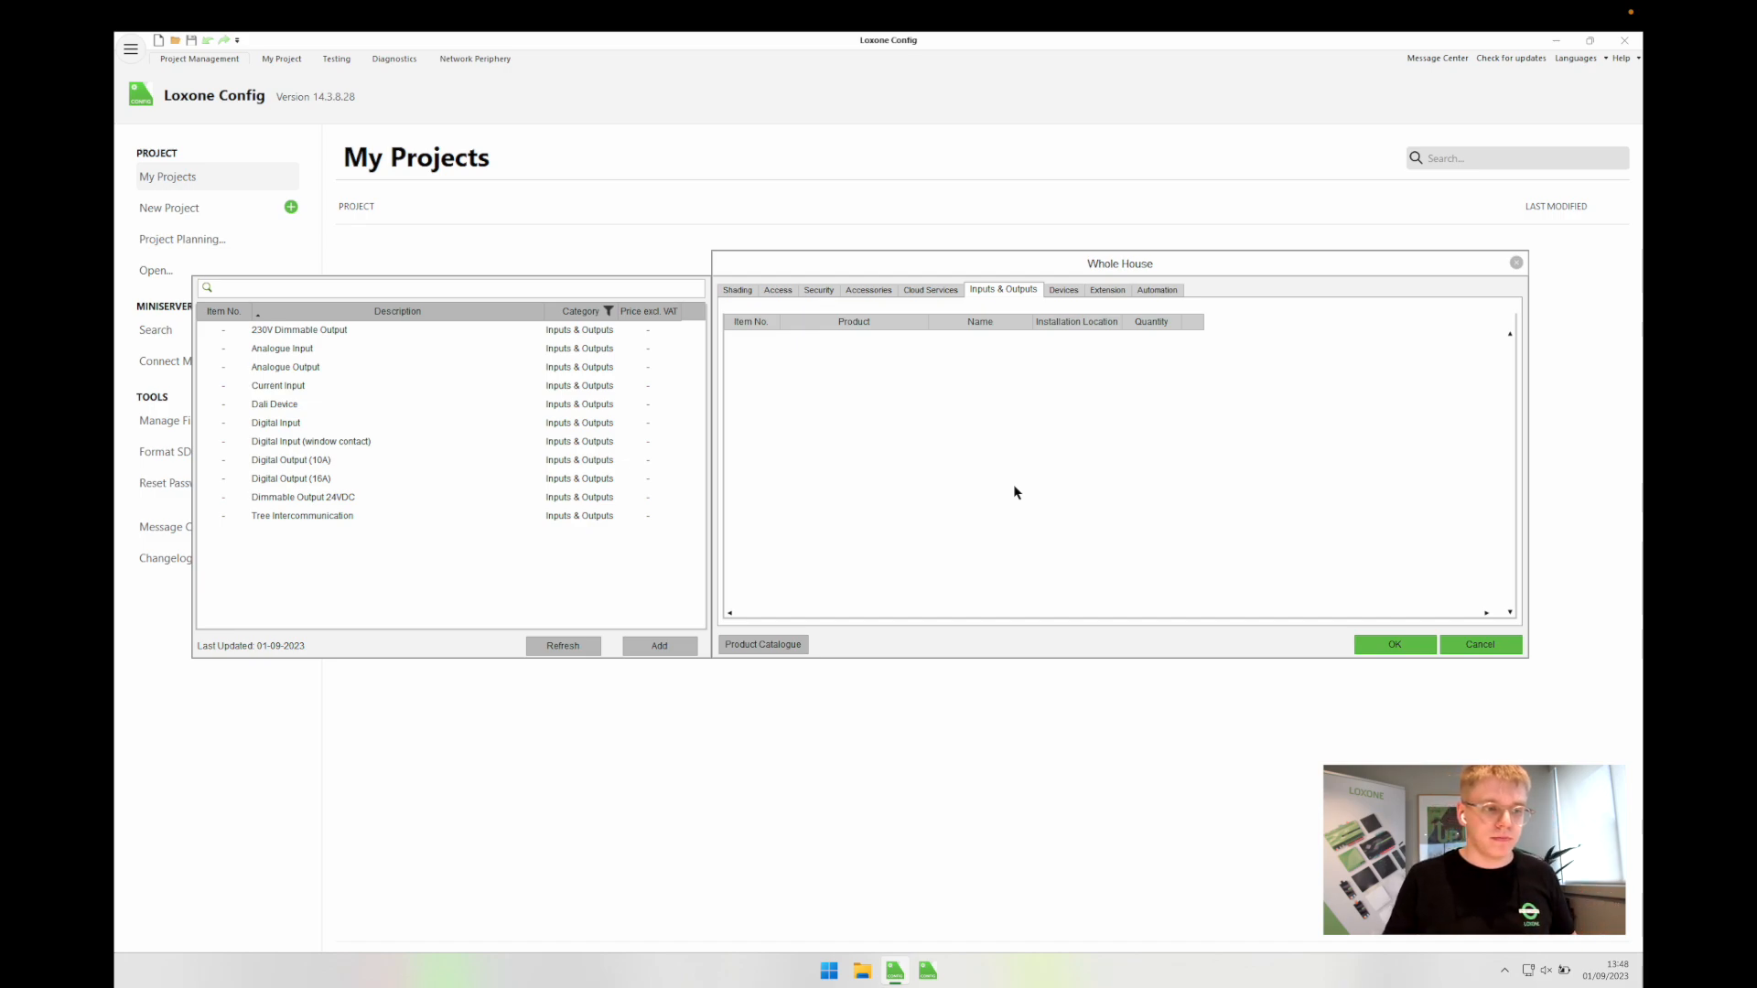
Step: Add a Digital Input named 'Fire Alarm' and a Digital Output (10A) to Whole House
double_click(299, 423)
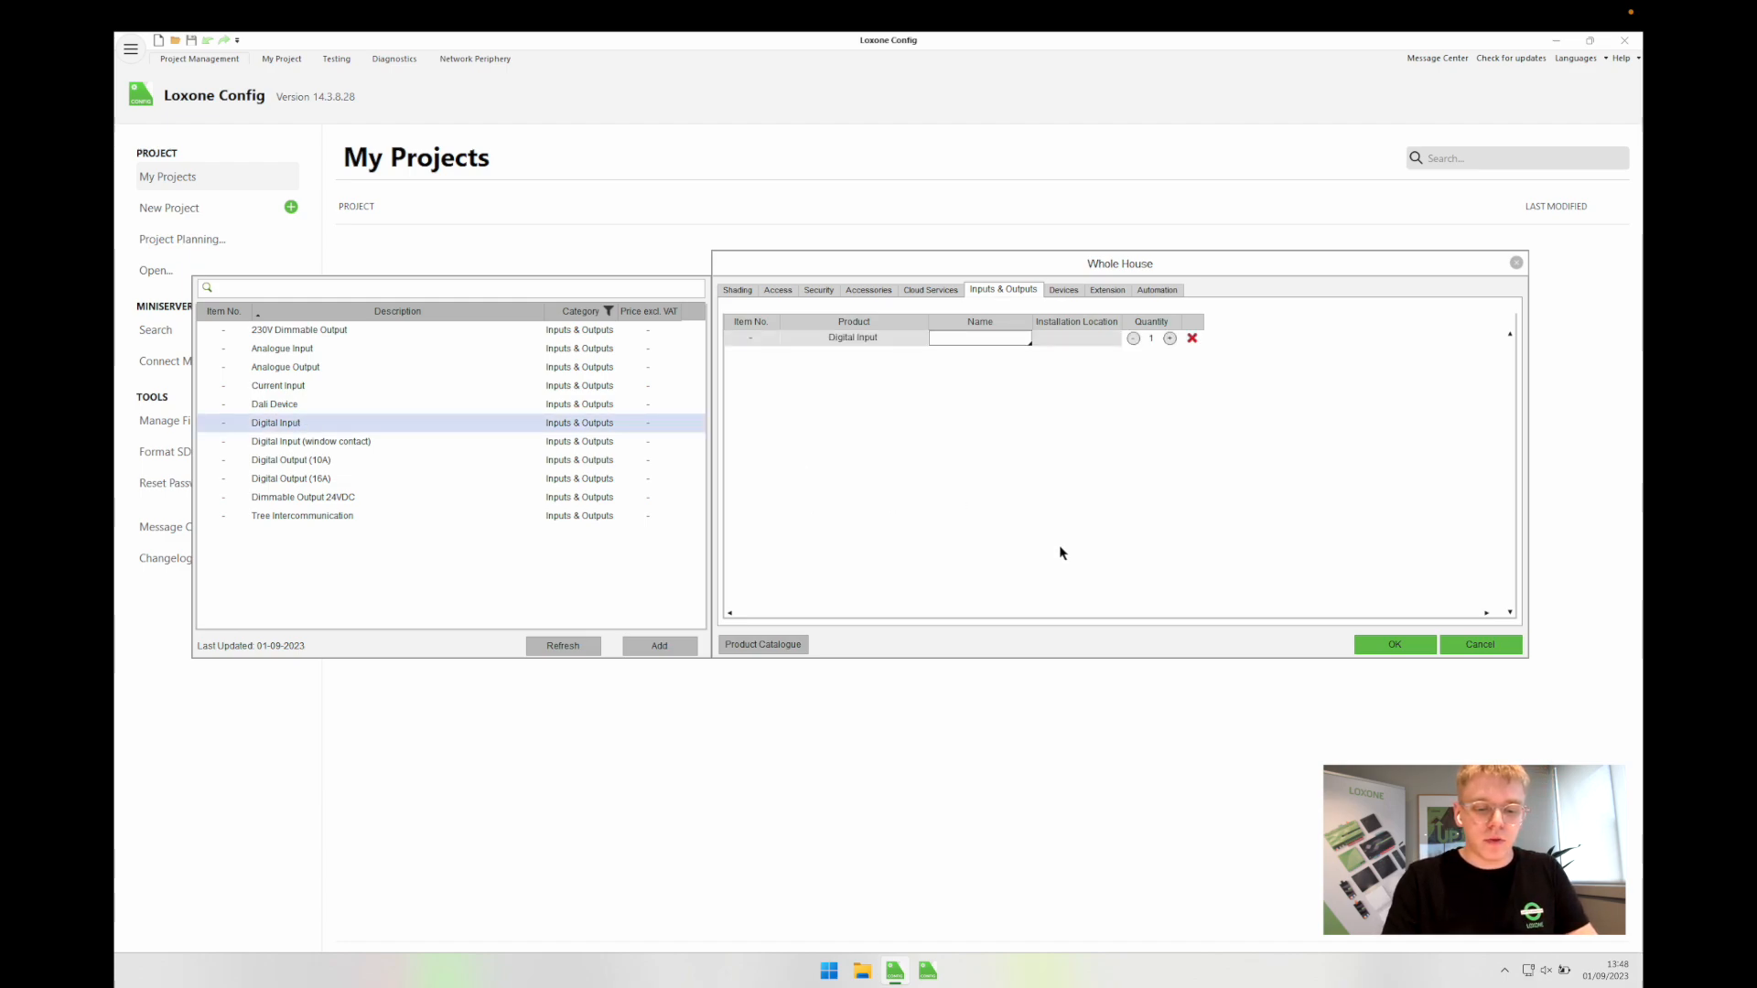
text(Fire Alarm)
key(Return)
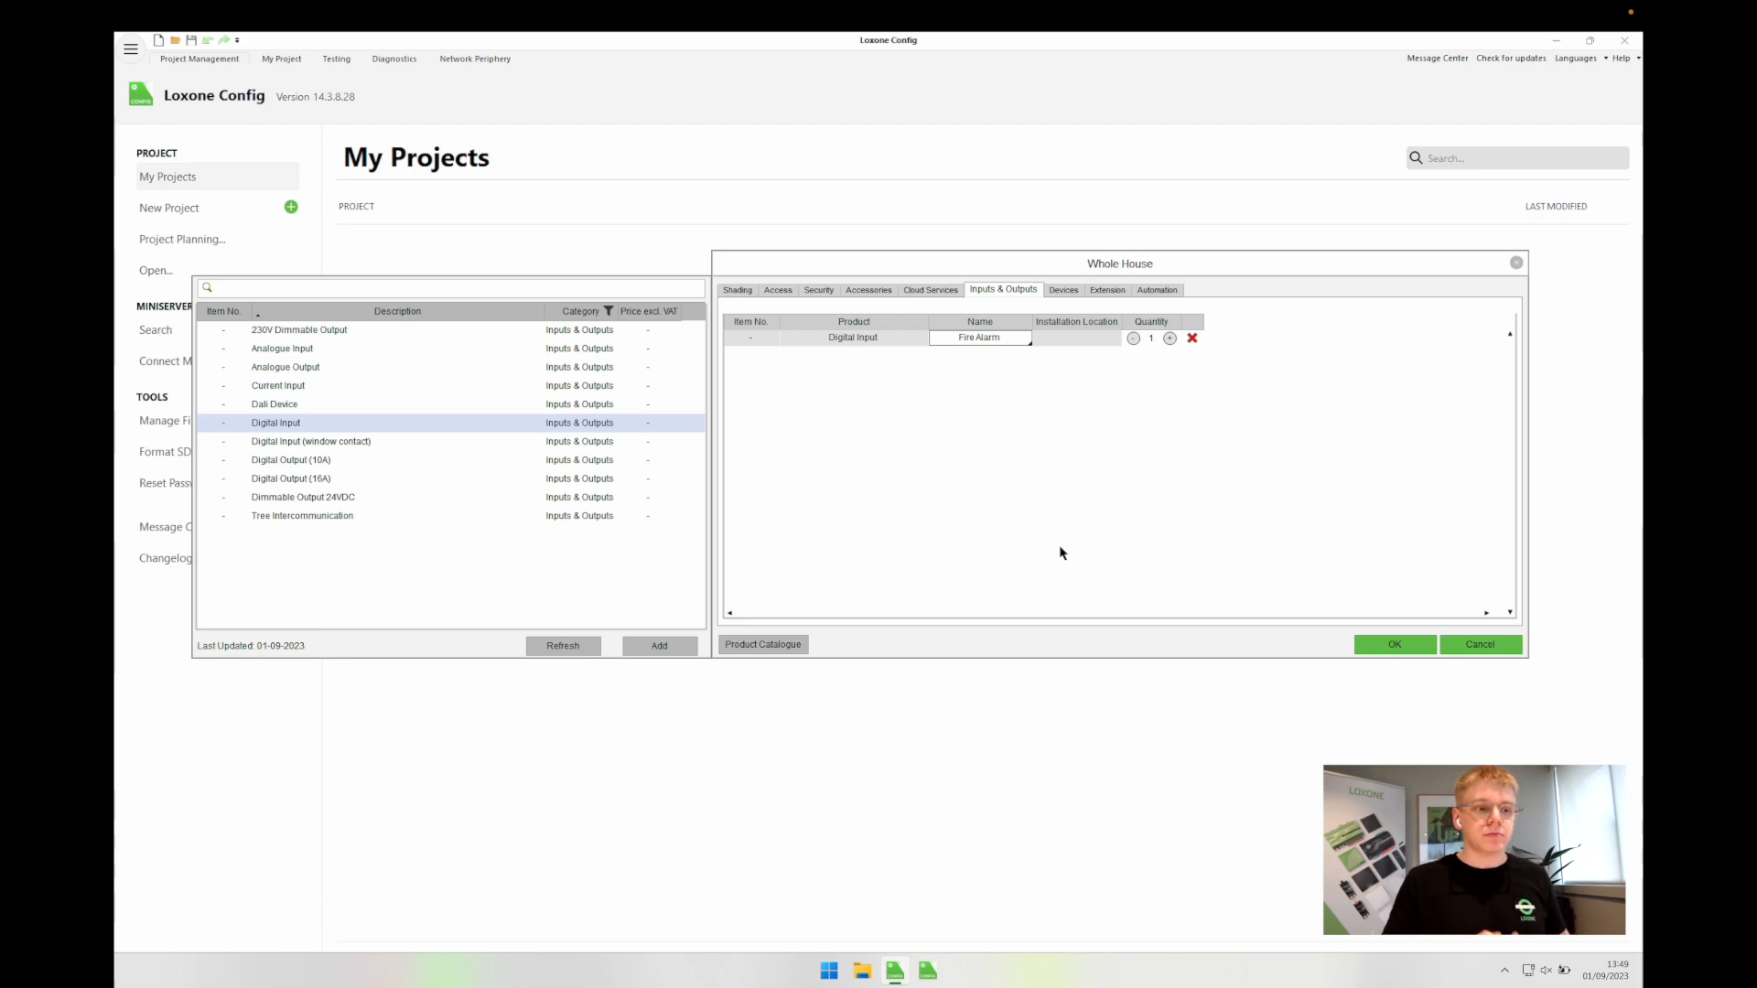
click(1006, 460)
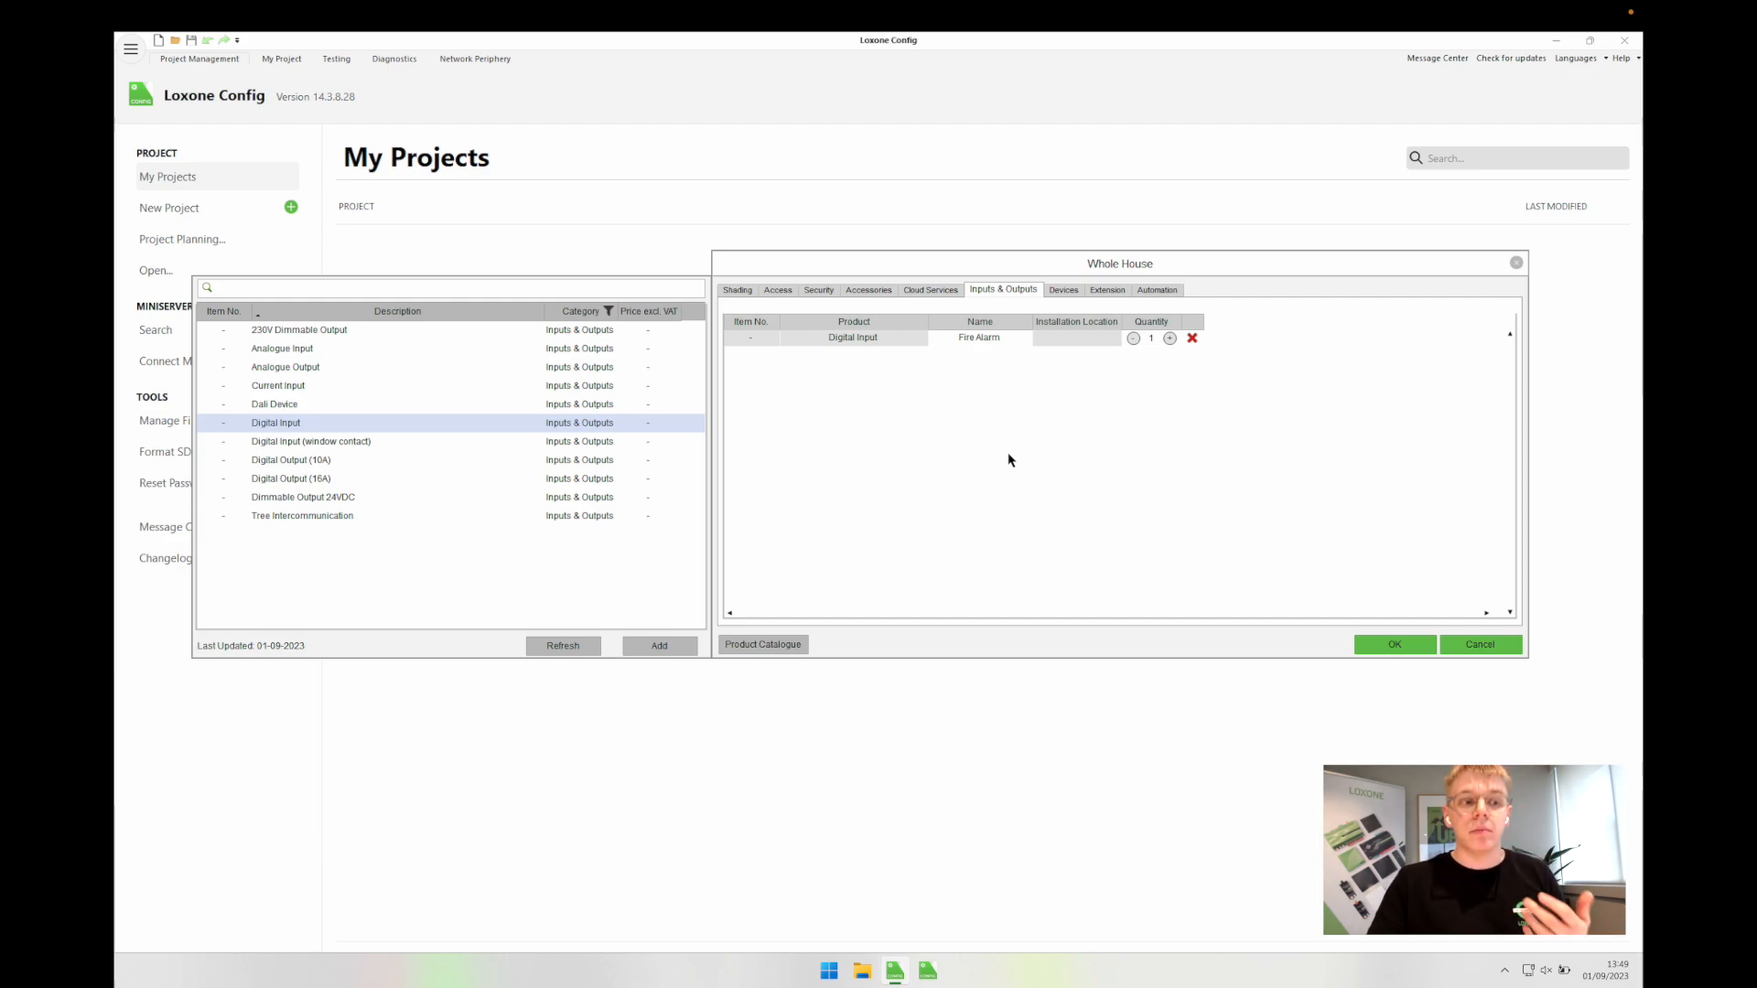
double_click(302, 461)
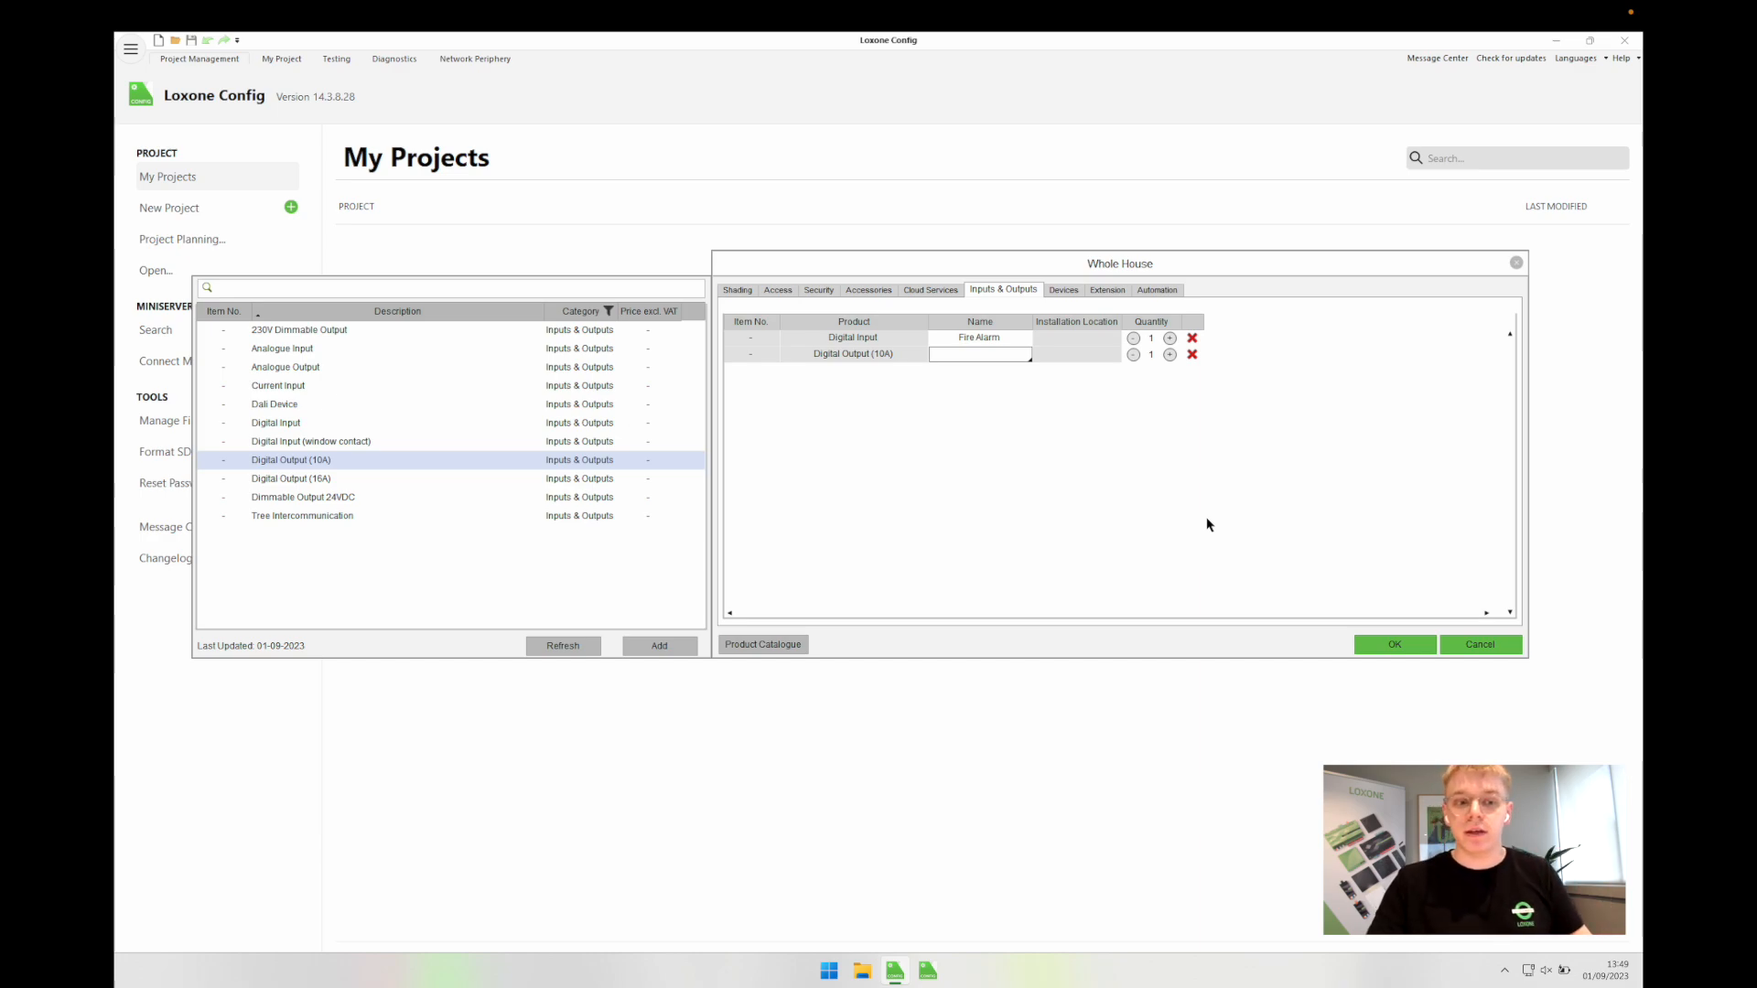
Step: Name the new Digital Output (10A) entry 'ASHP Call for Heat'
click(807, 357)
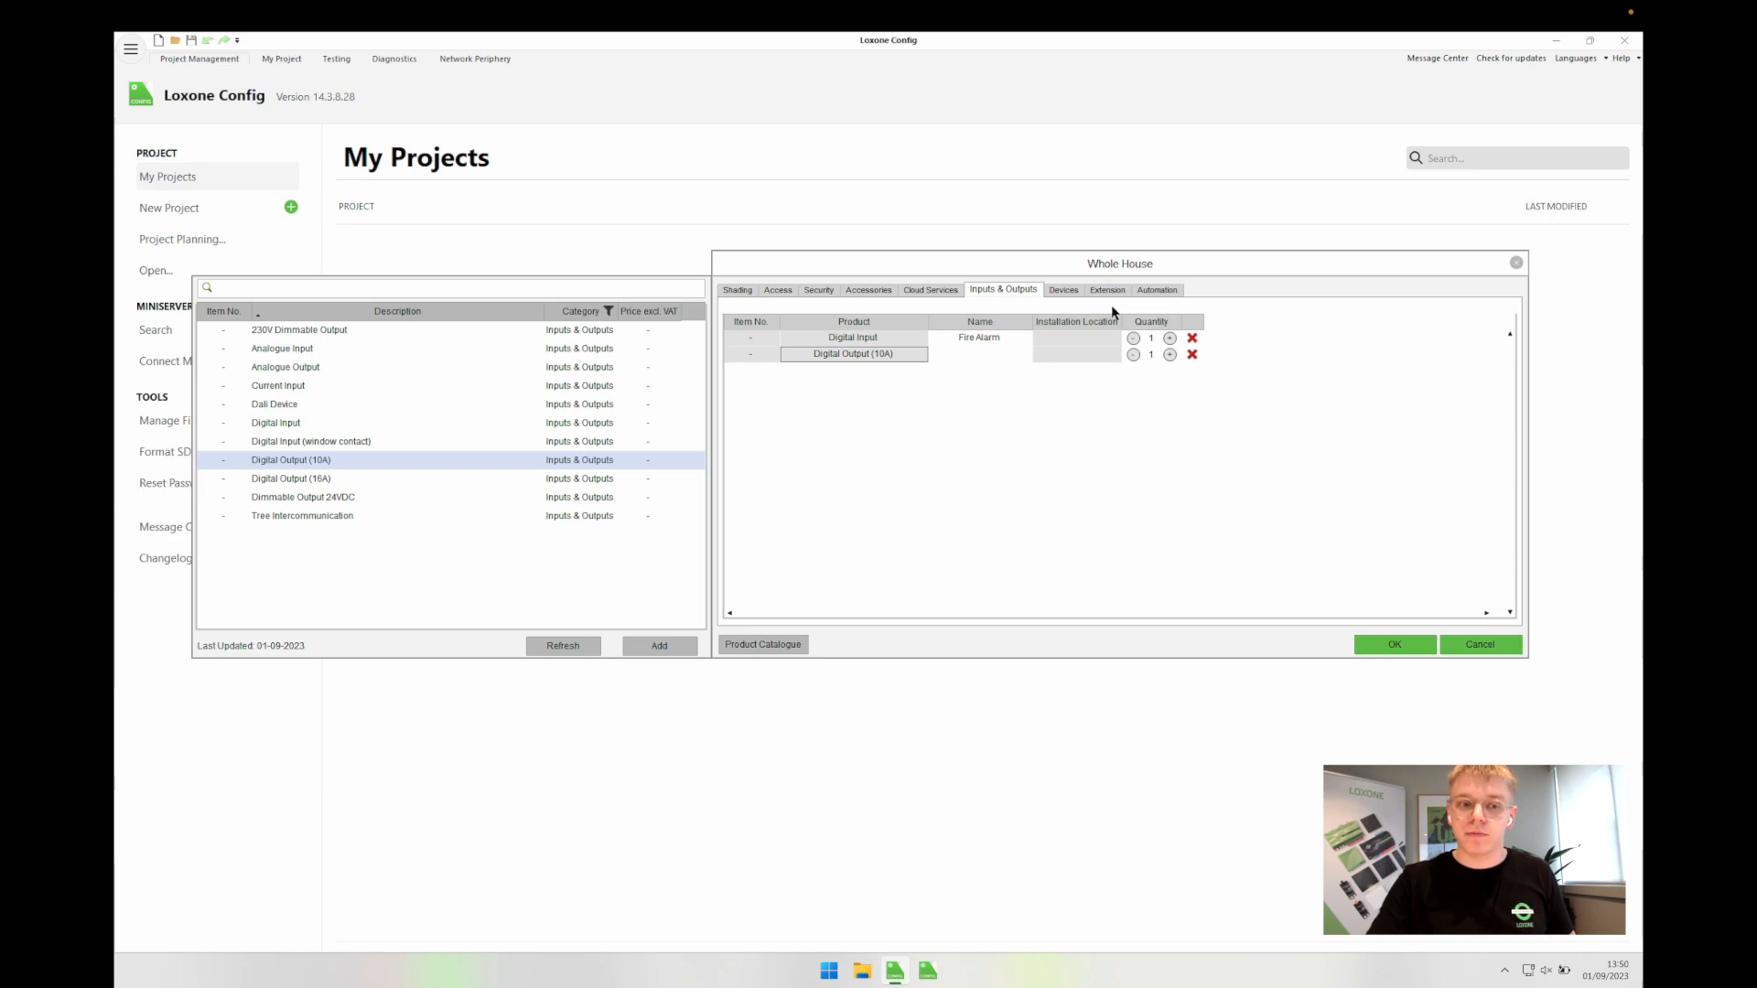
click(948, 358)
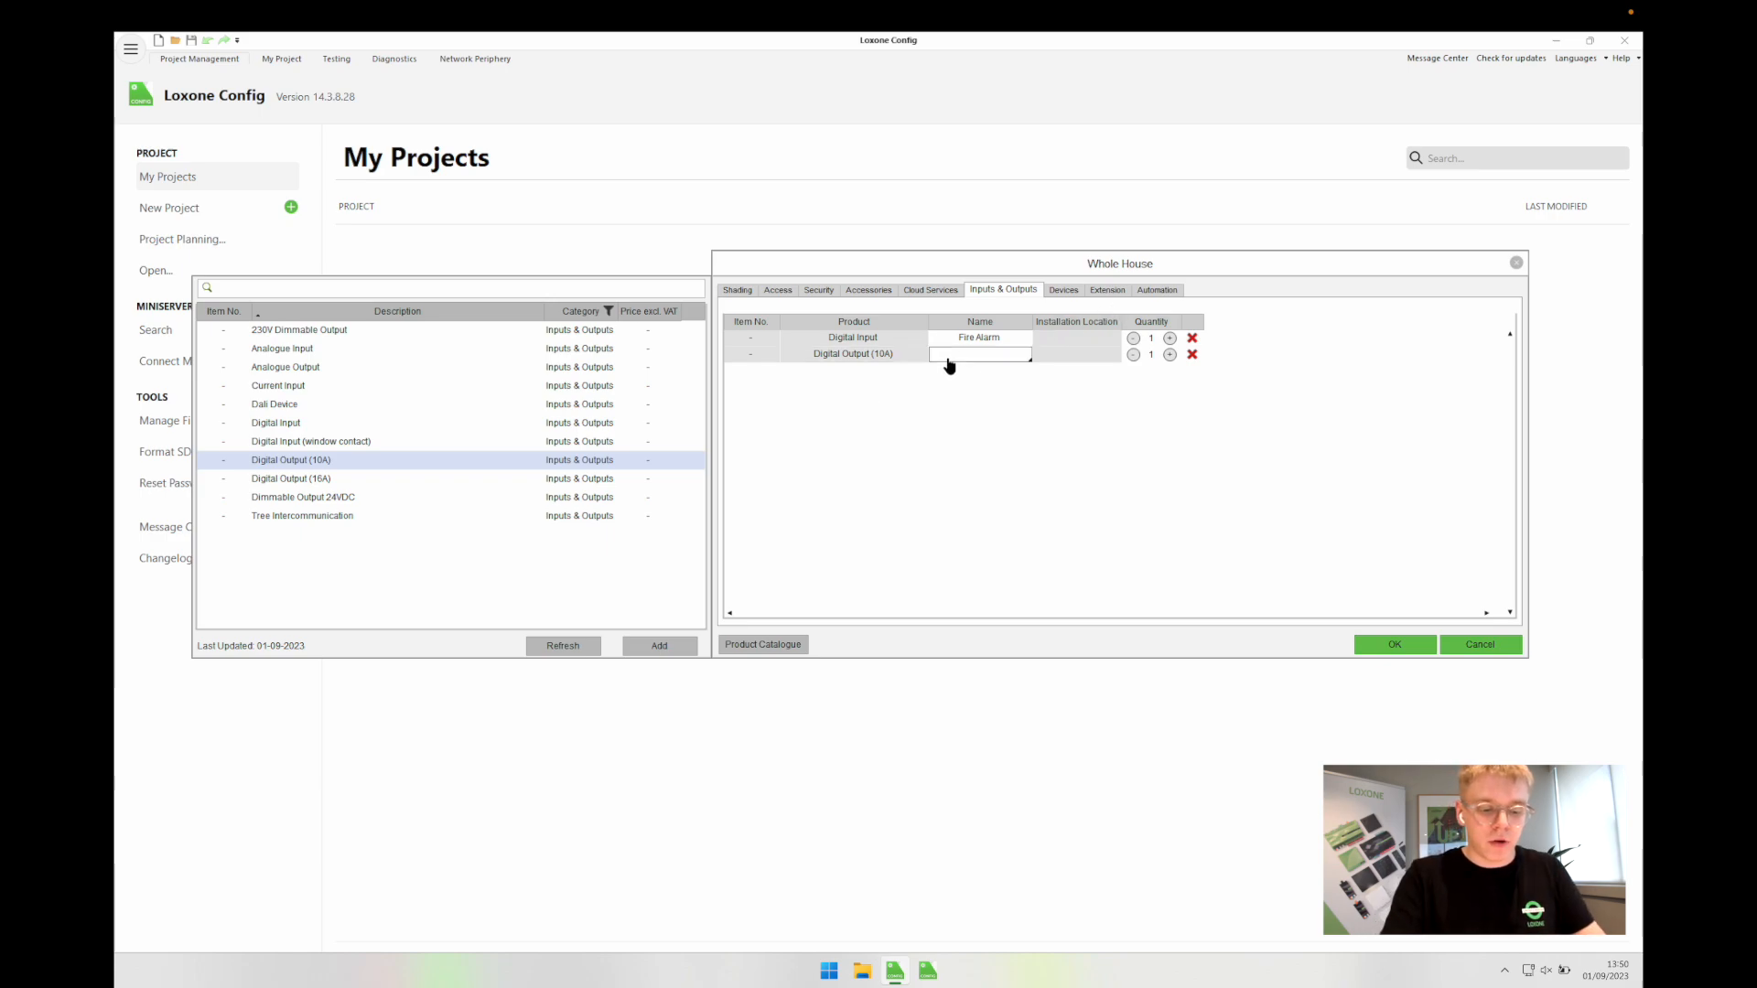
text(ASHP)
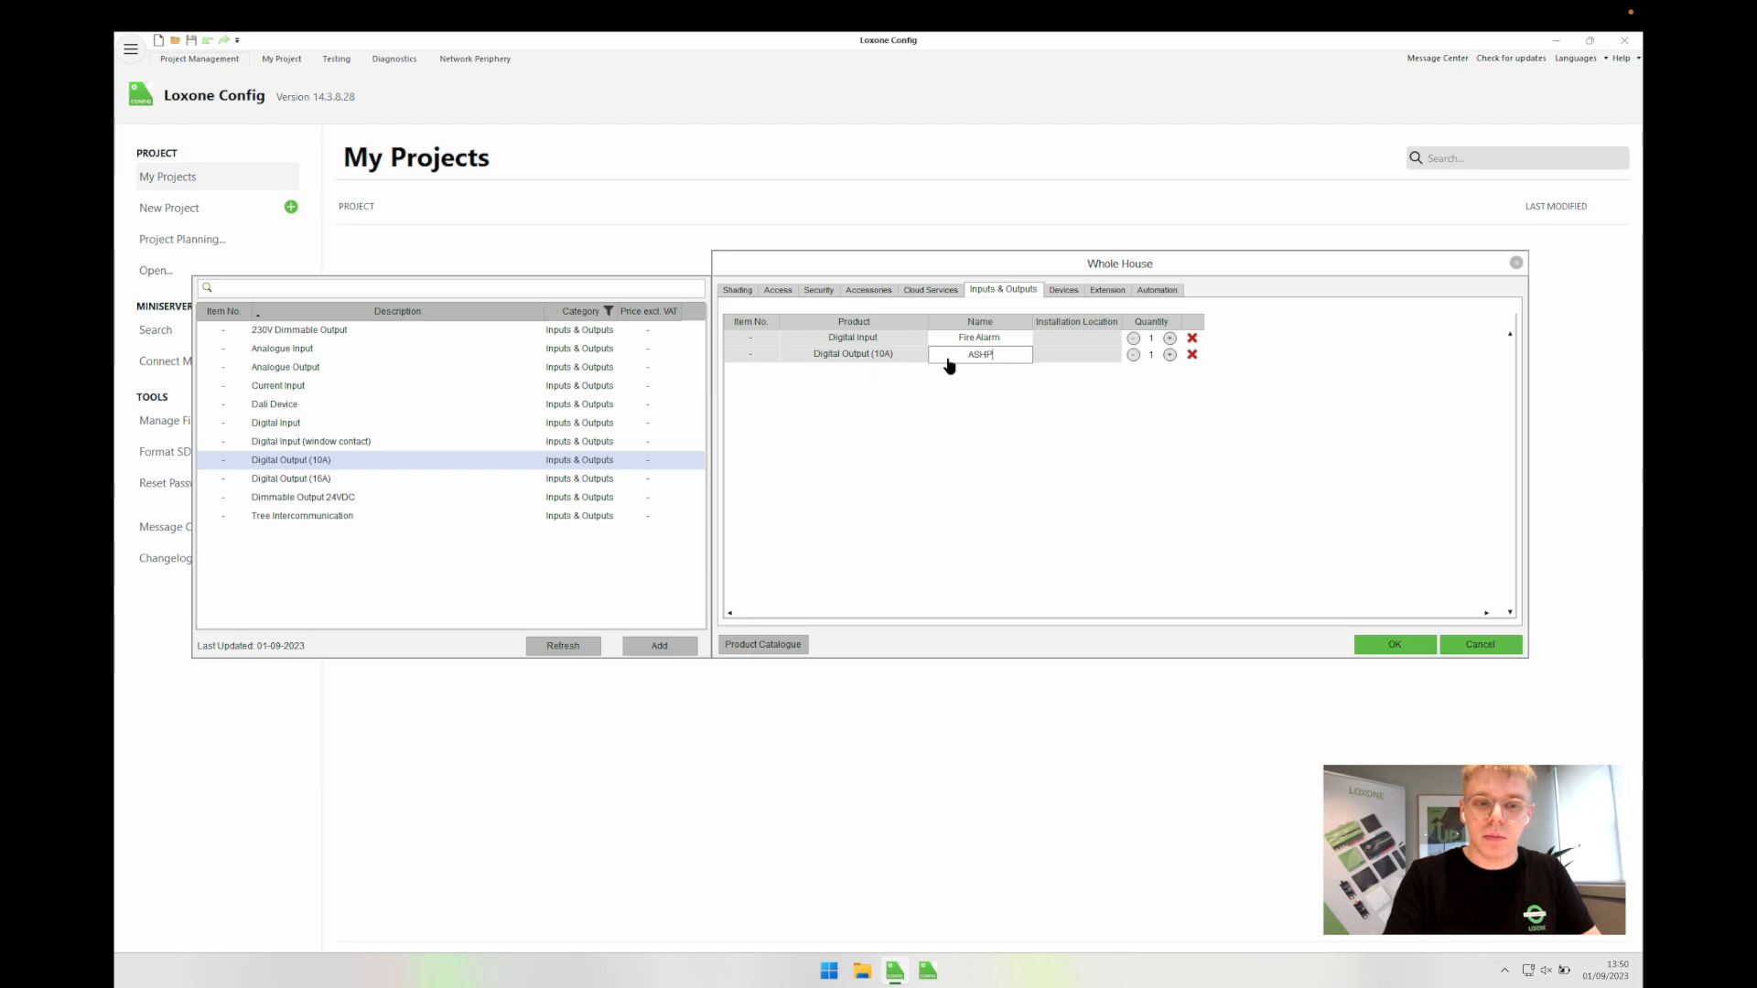
text( Call for Heat)
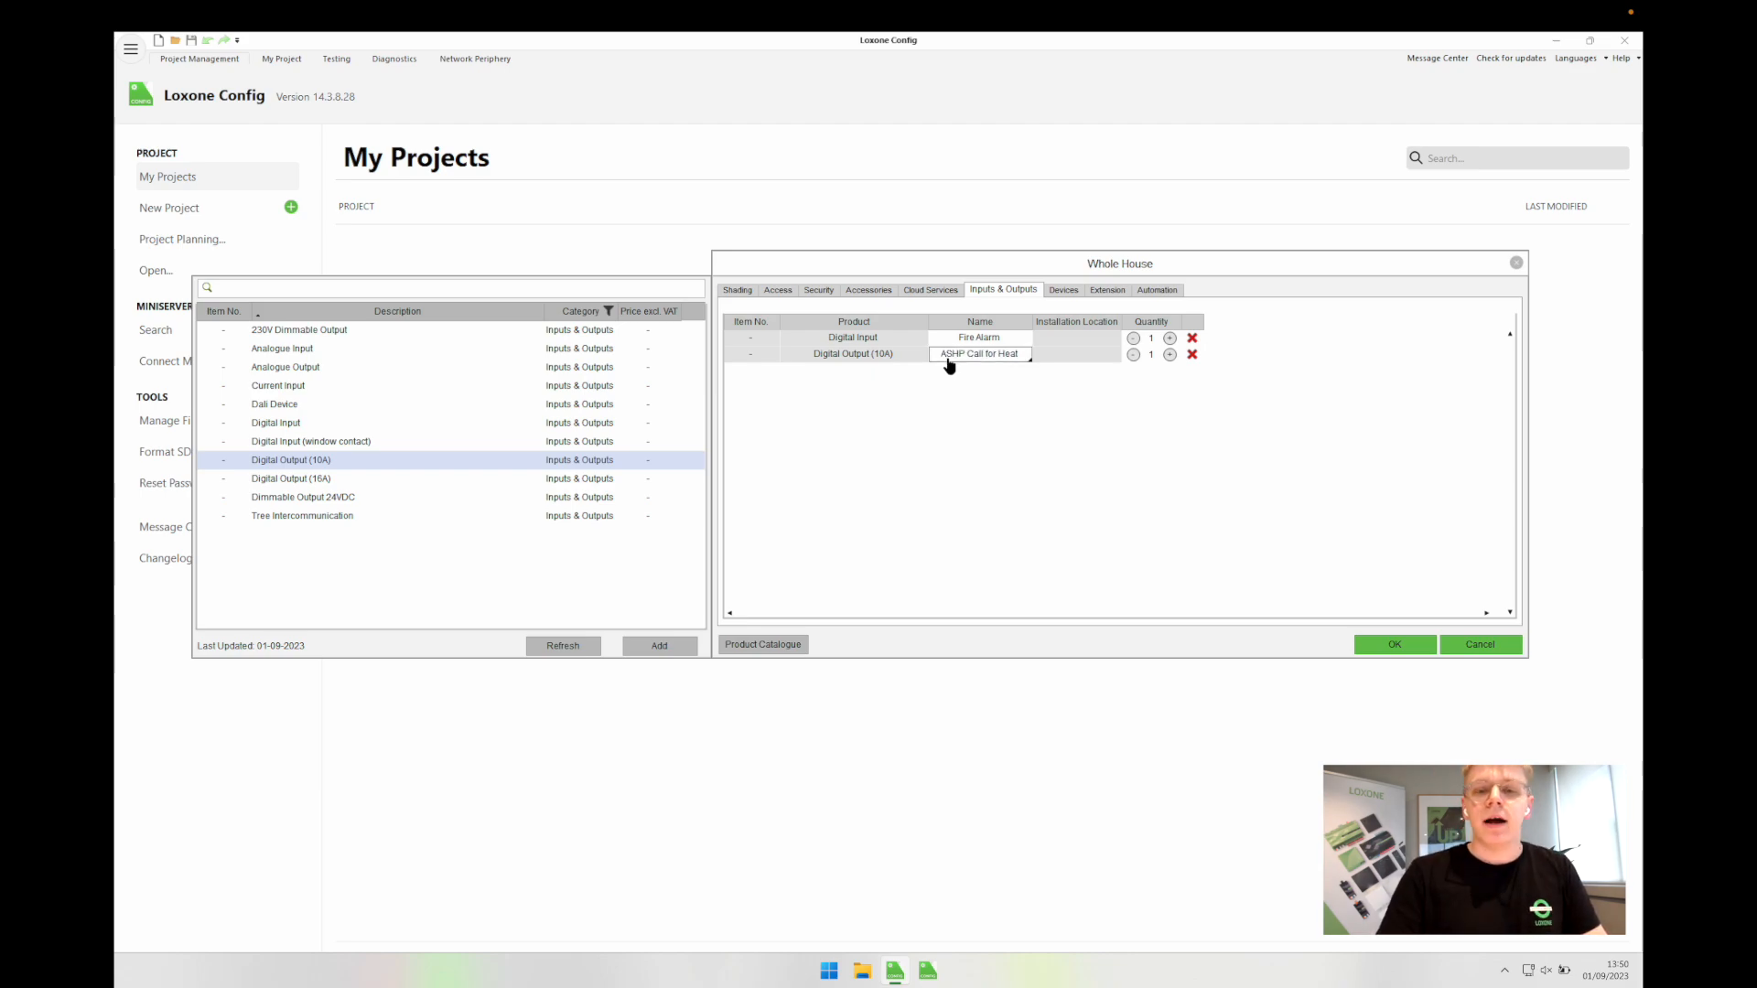
click(1026, 518)
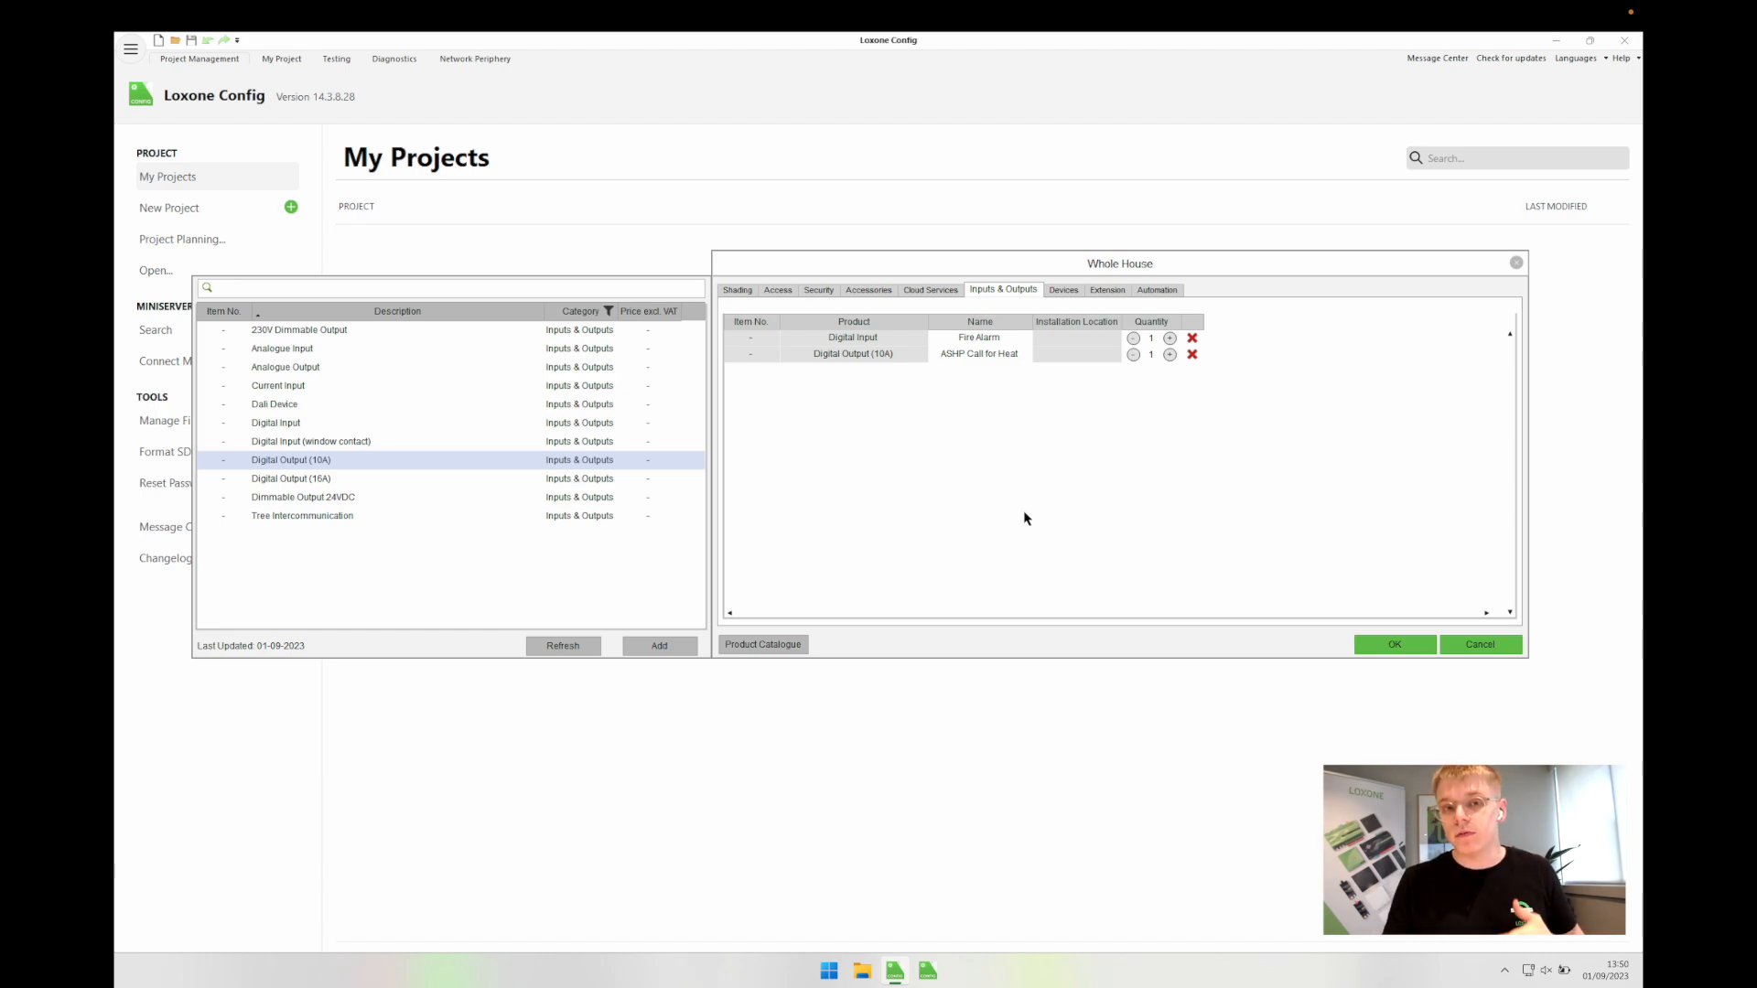
Step: Add two more Digital Output (10A) entries named 'CH Valve' and 'DHW Valve'
double_click(433, 461)
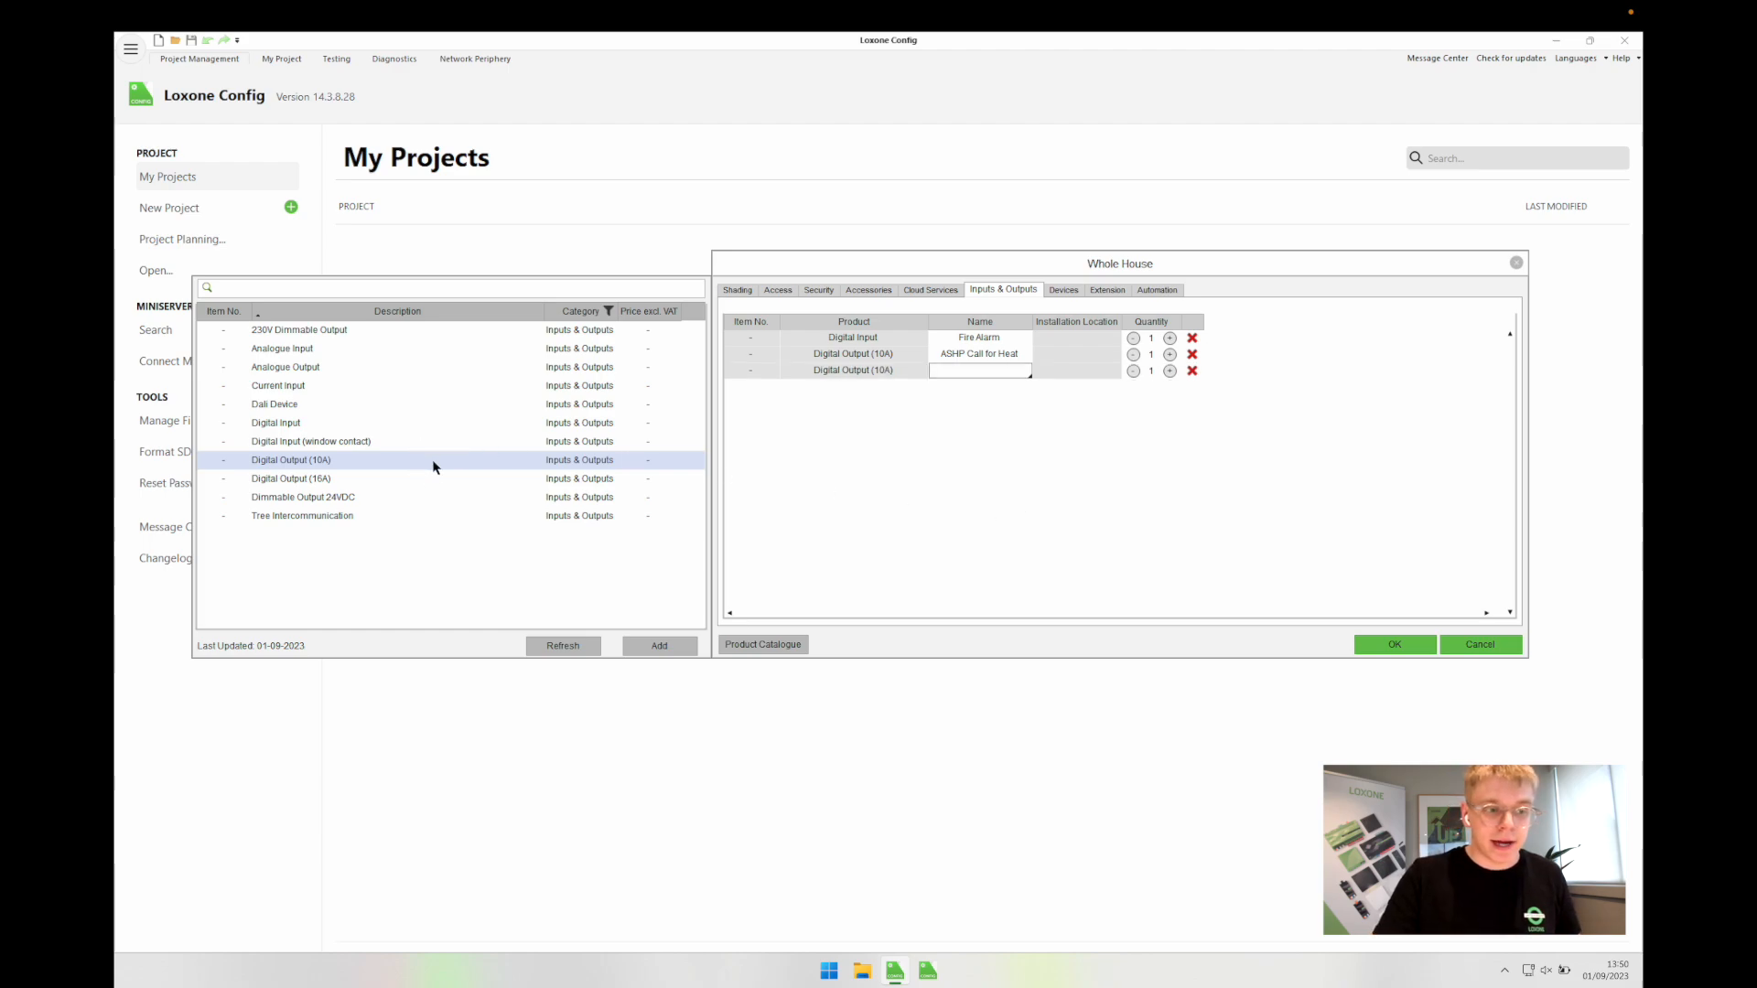
double_click(434, 465)
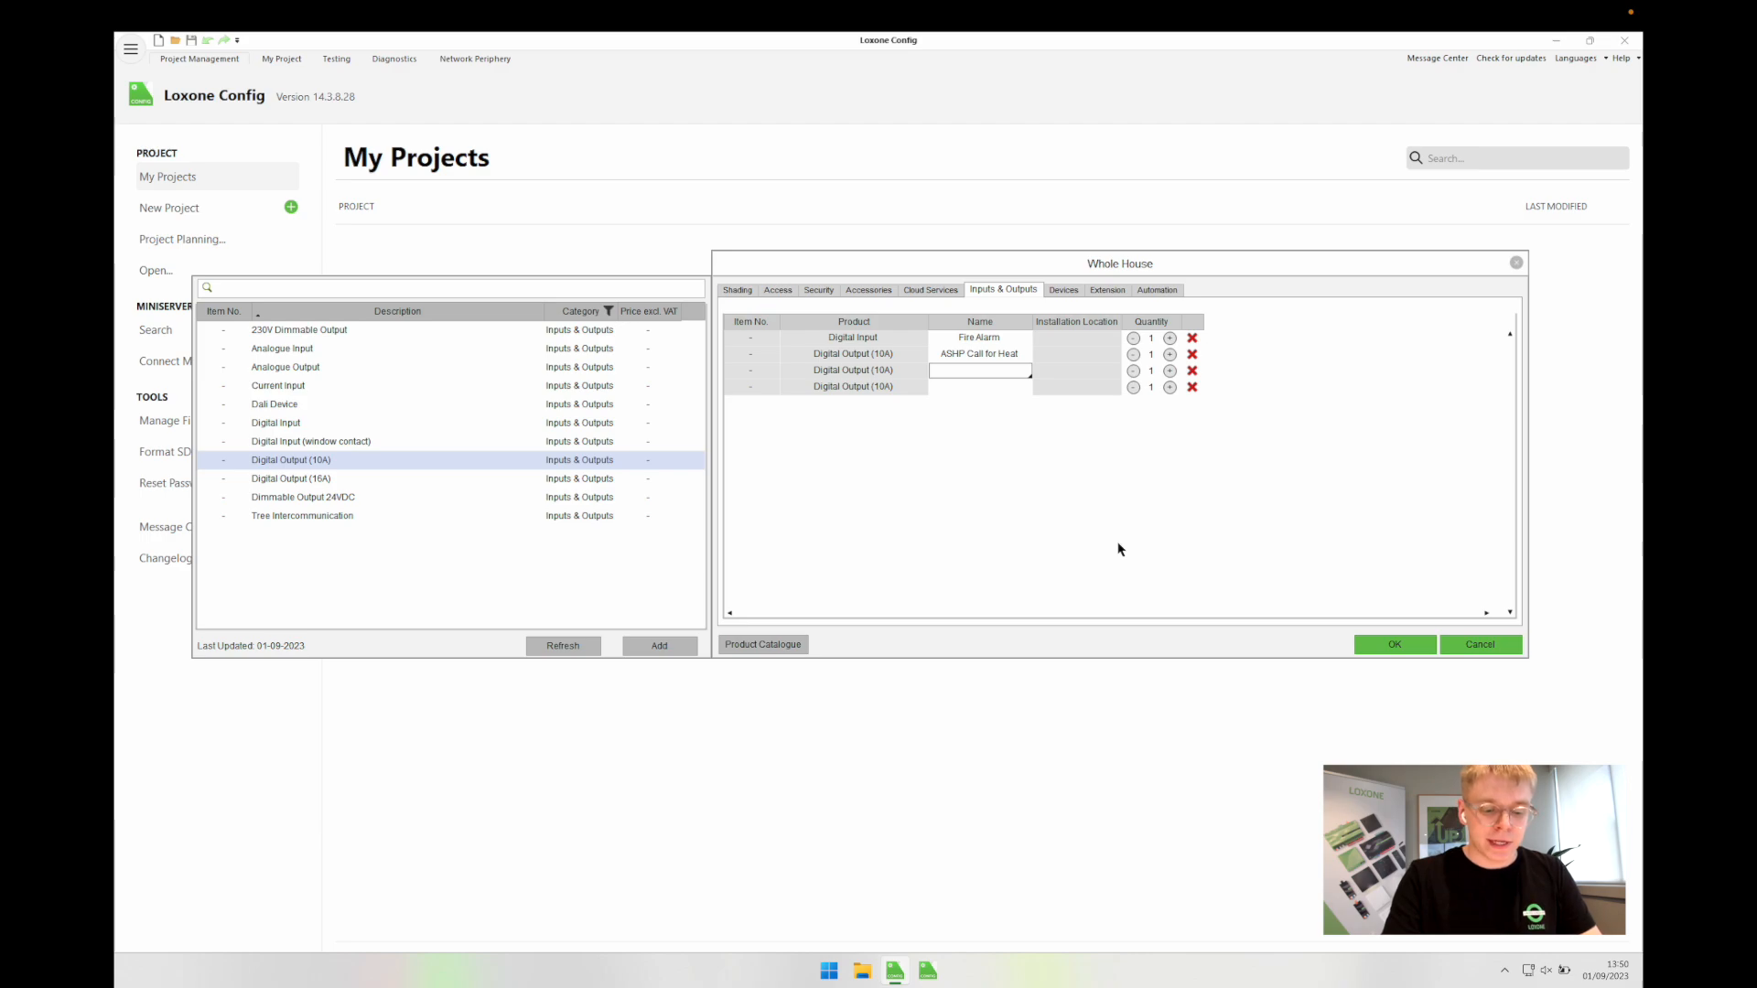
text(CH)
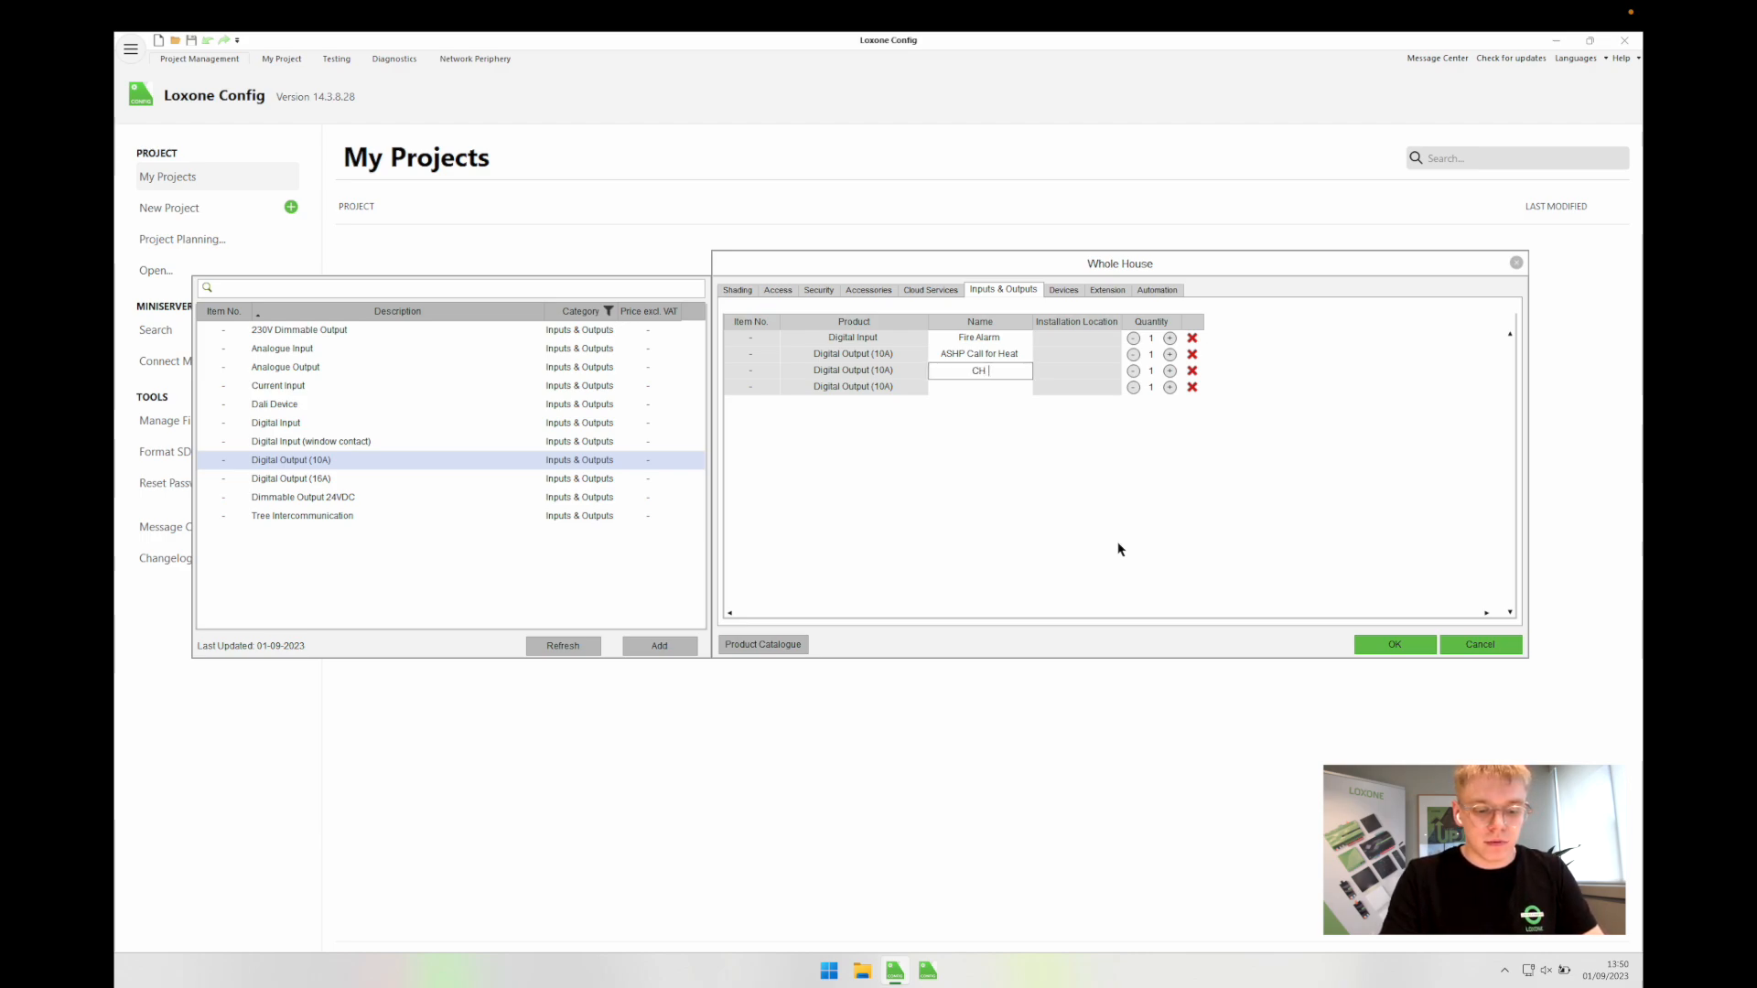
text( Valve)
key(Return)
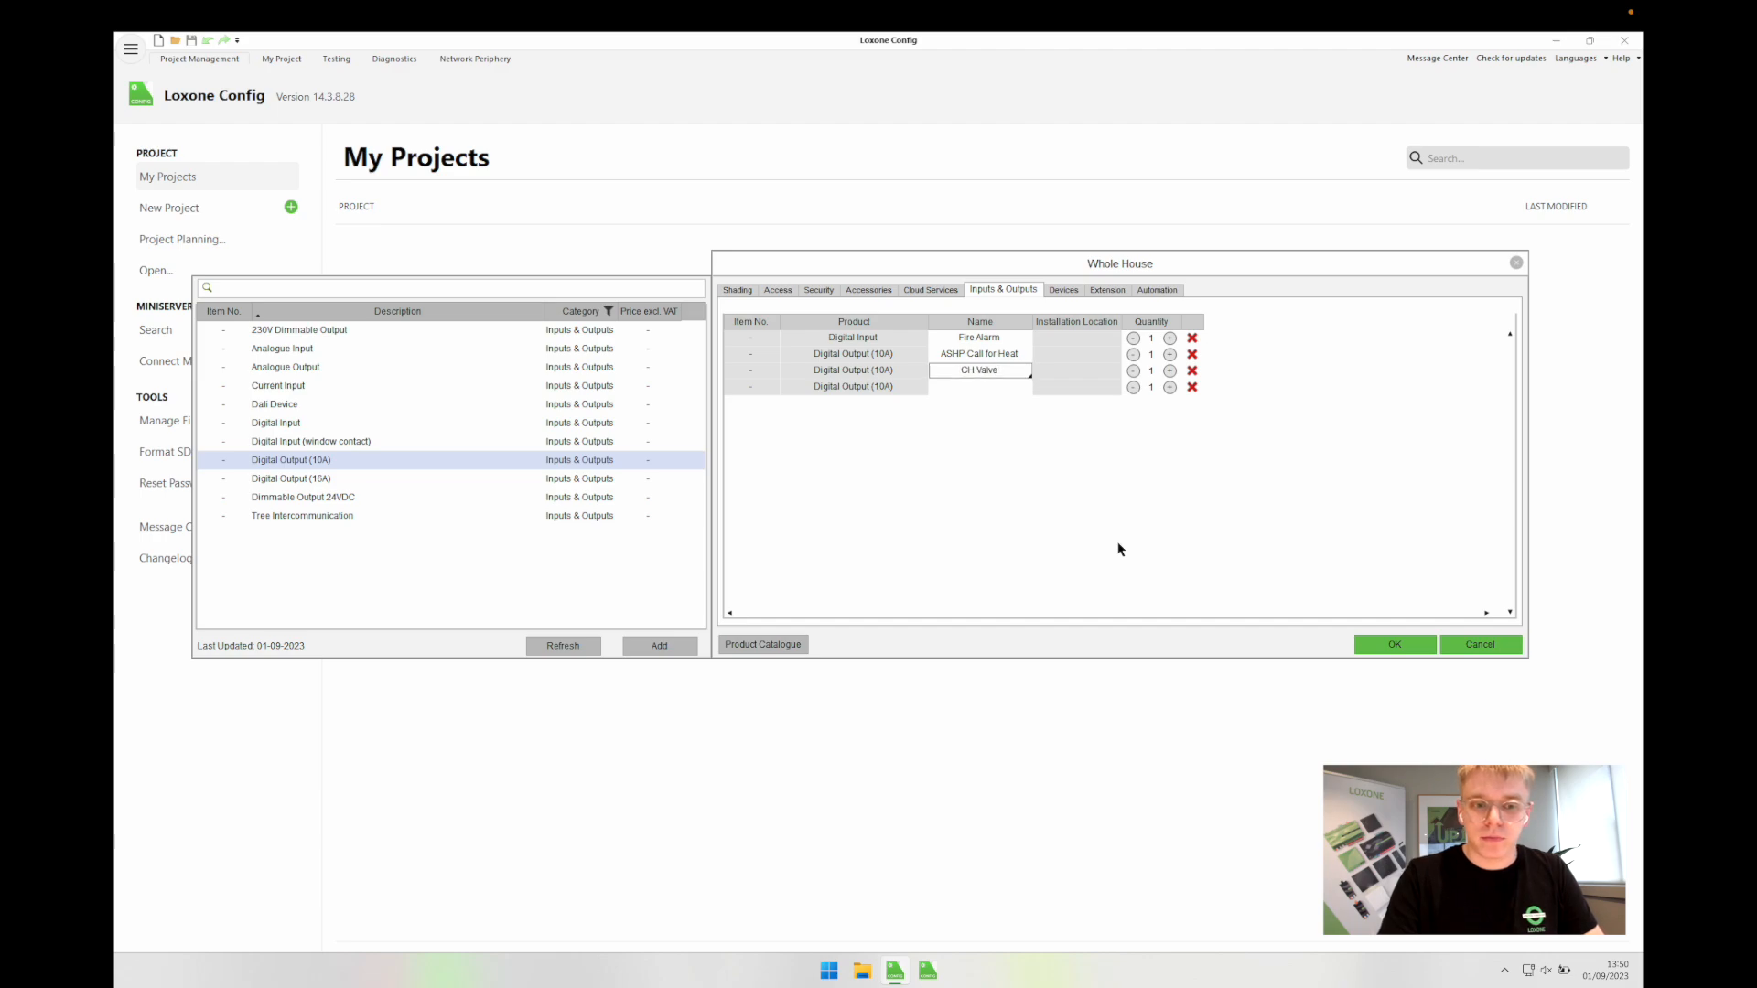
click(960, 389)
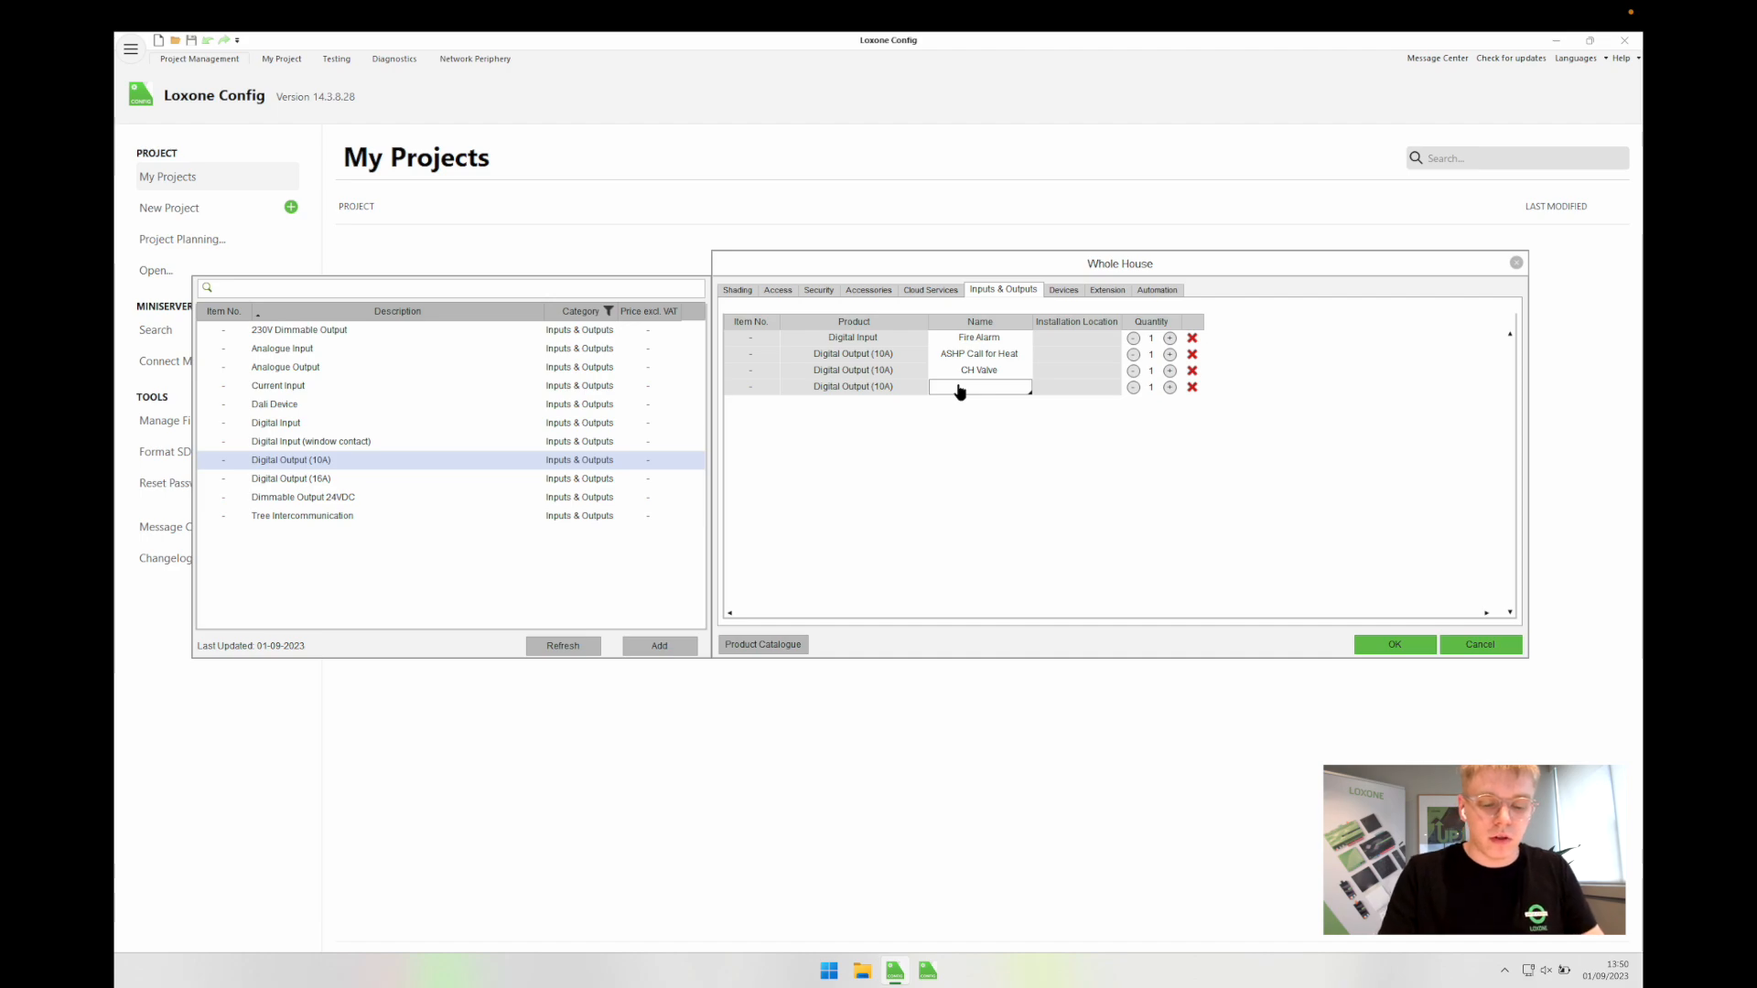
text(DHW Valve)
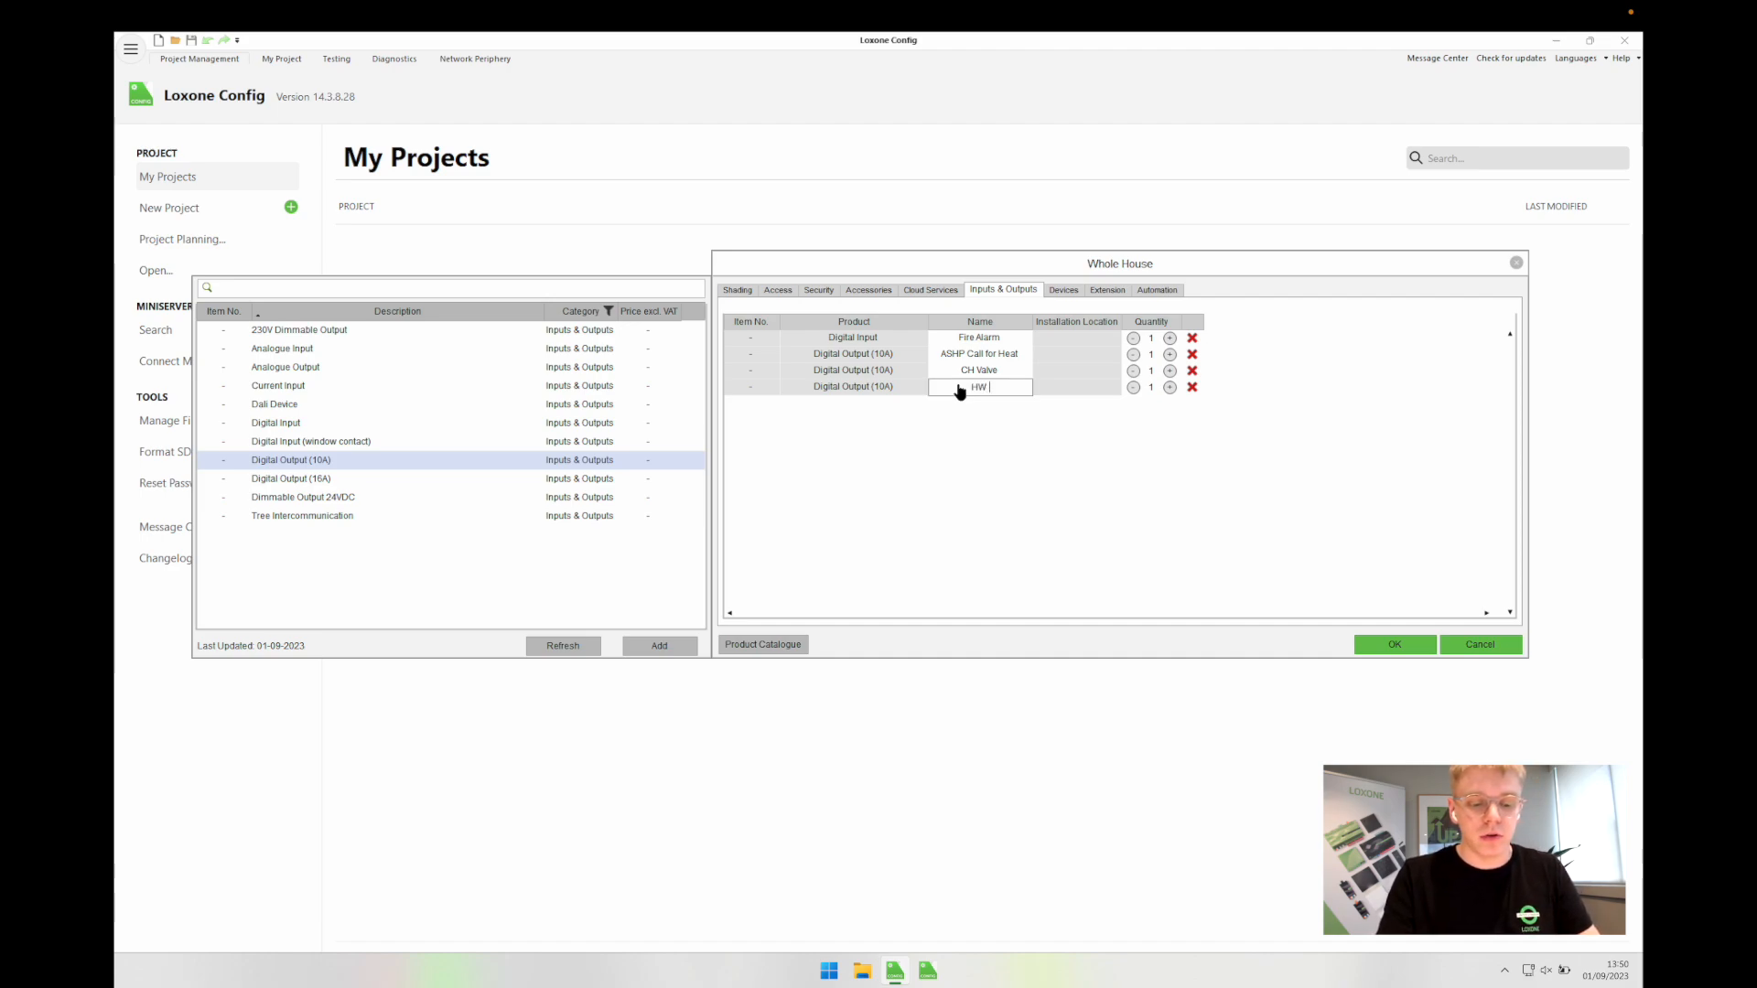
click(893, 372)
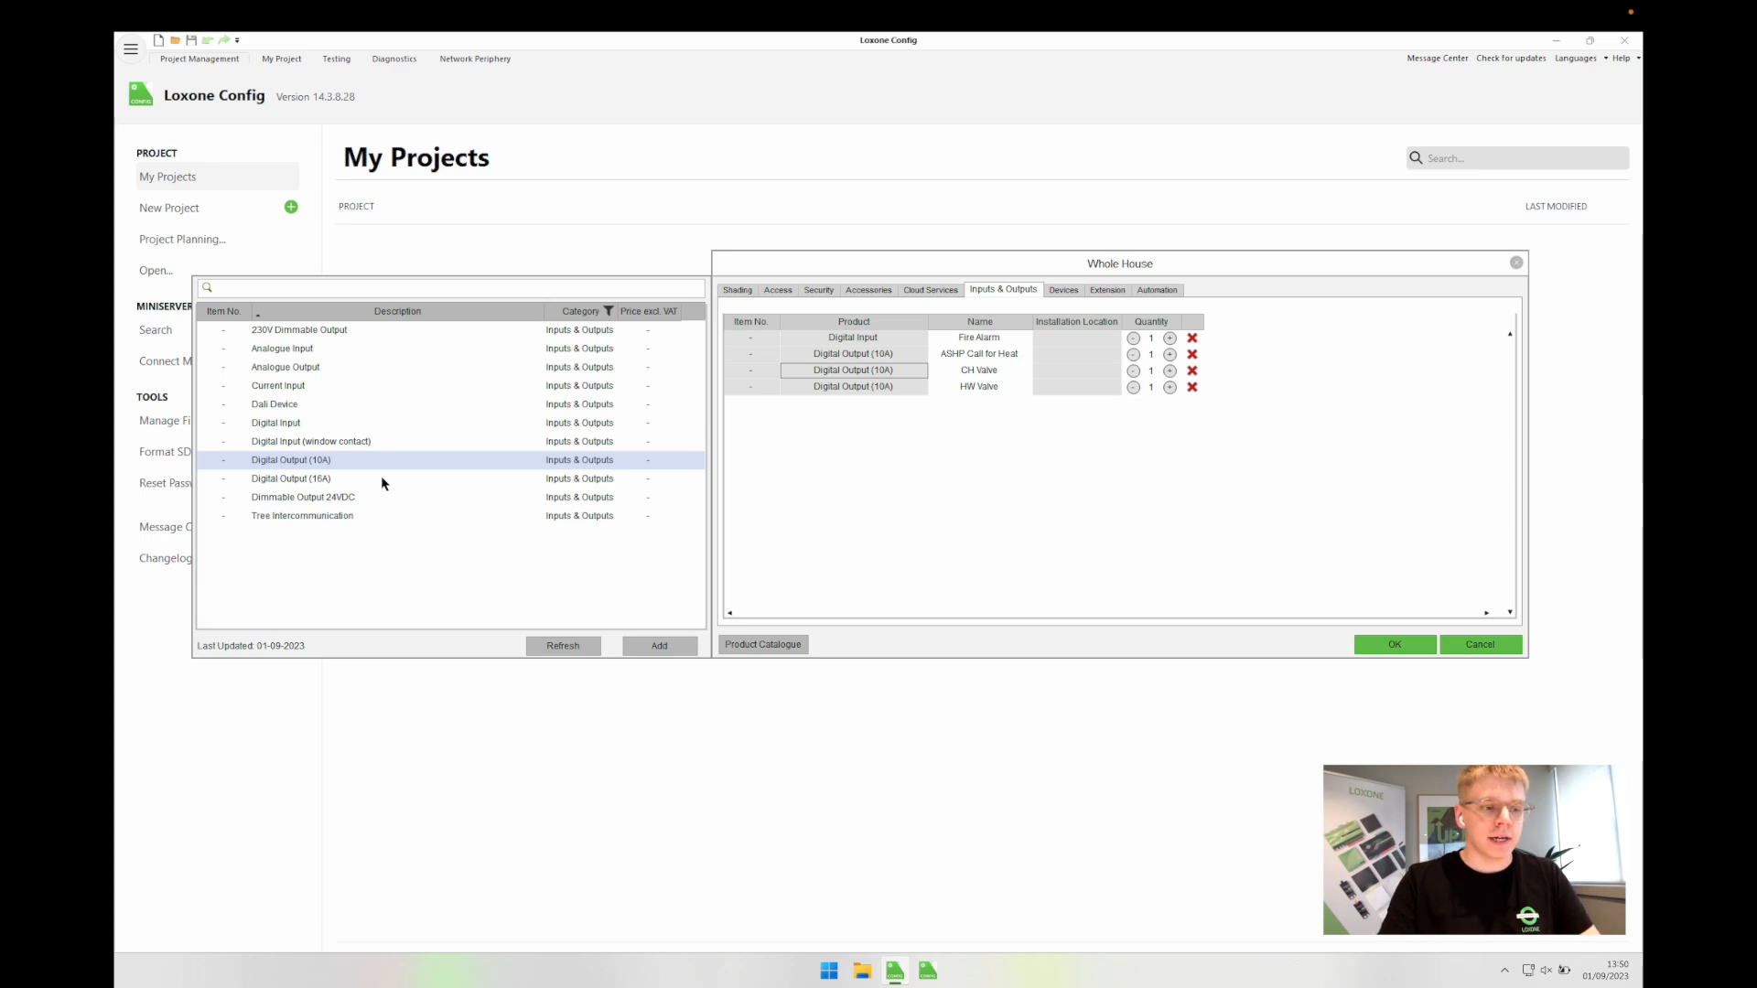
Step: Add a fifth Digital Output (10A) entry named 'Manifold Pump'
double_click(358, 462)
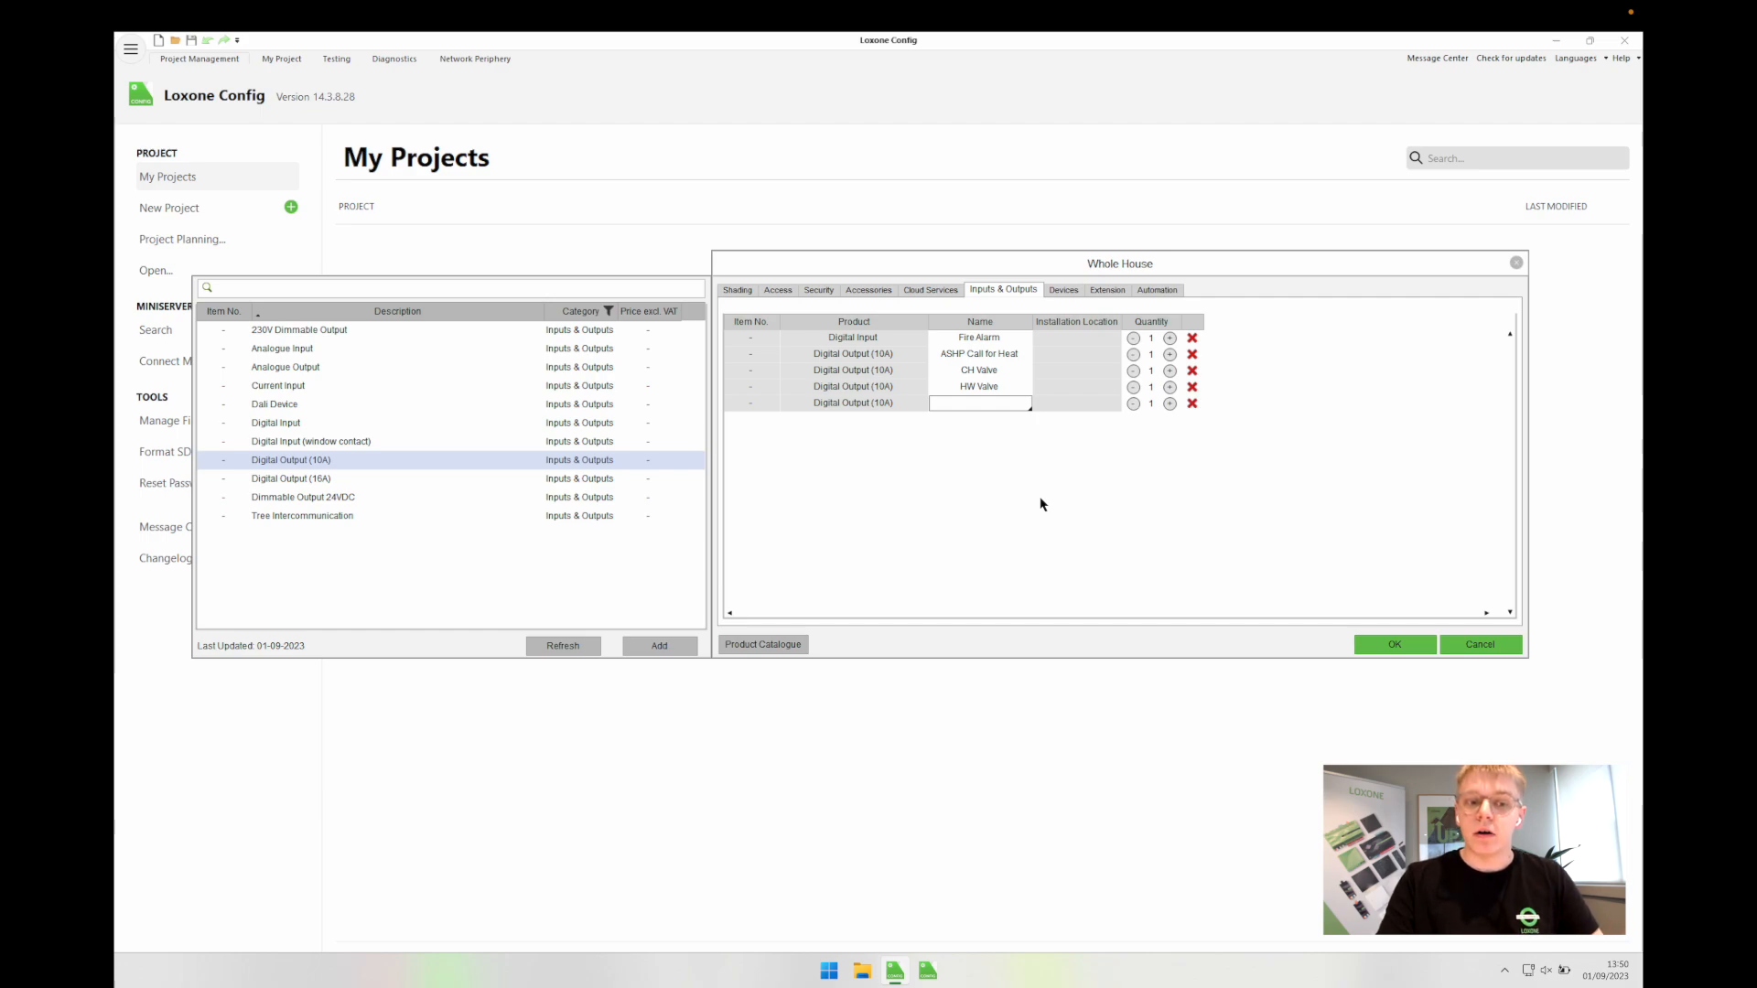
click(860, 371)
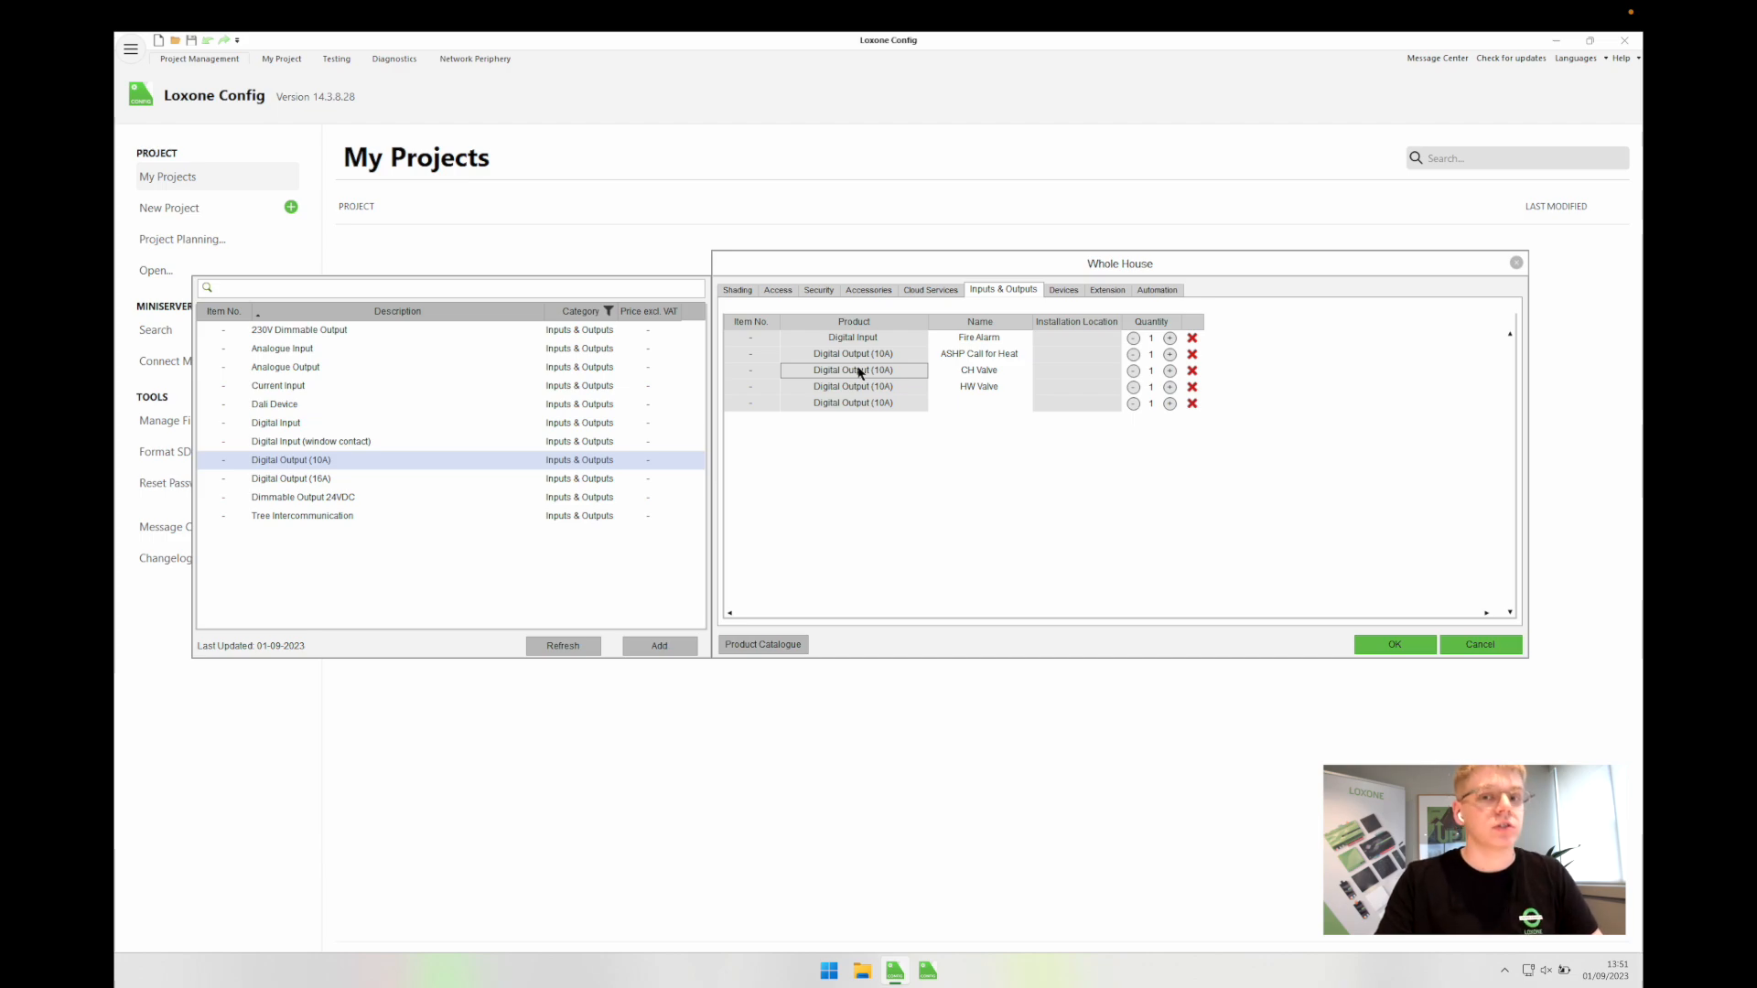
click(953, 404)
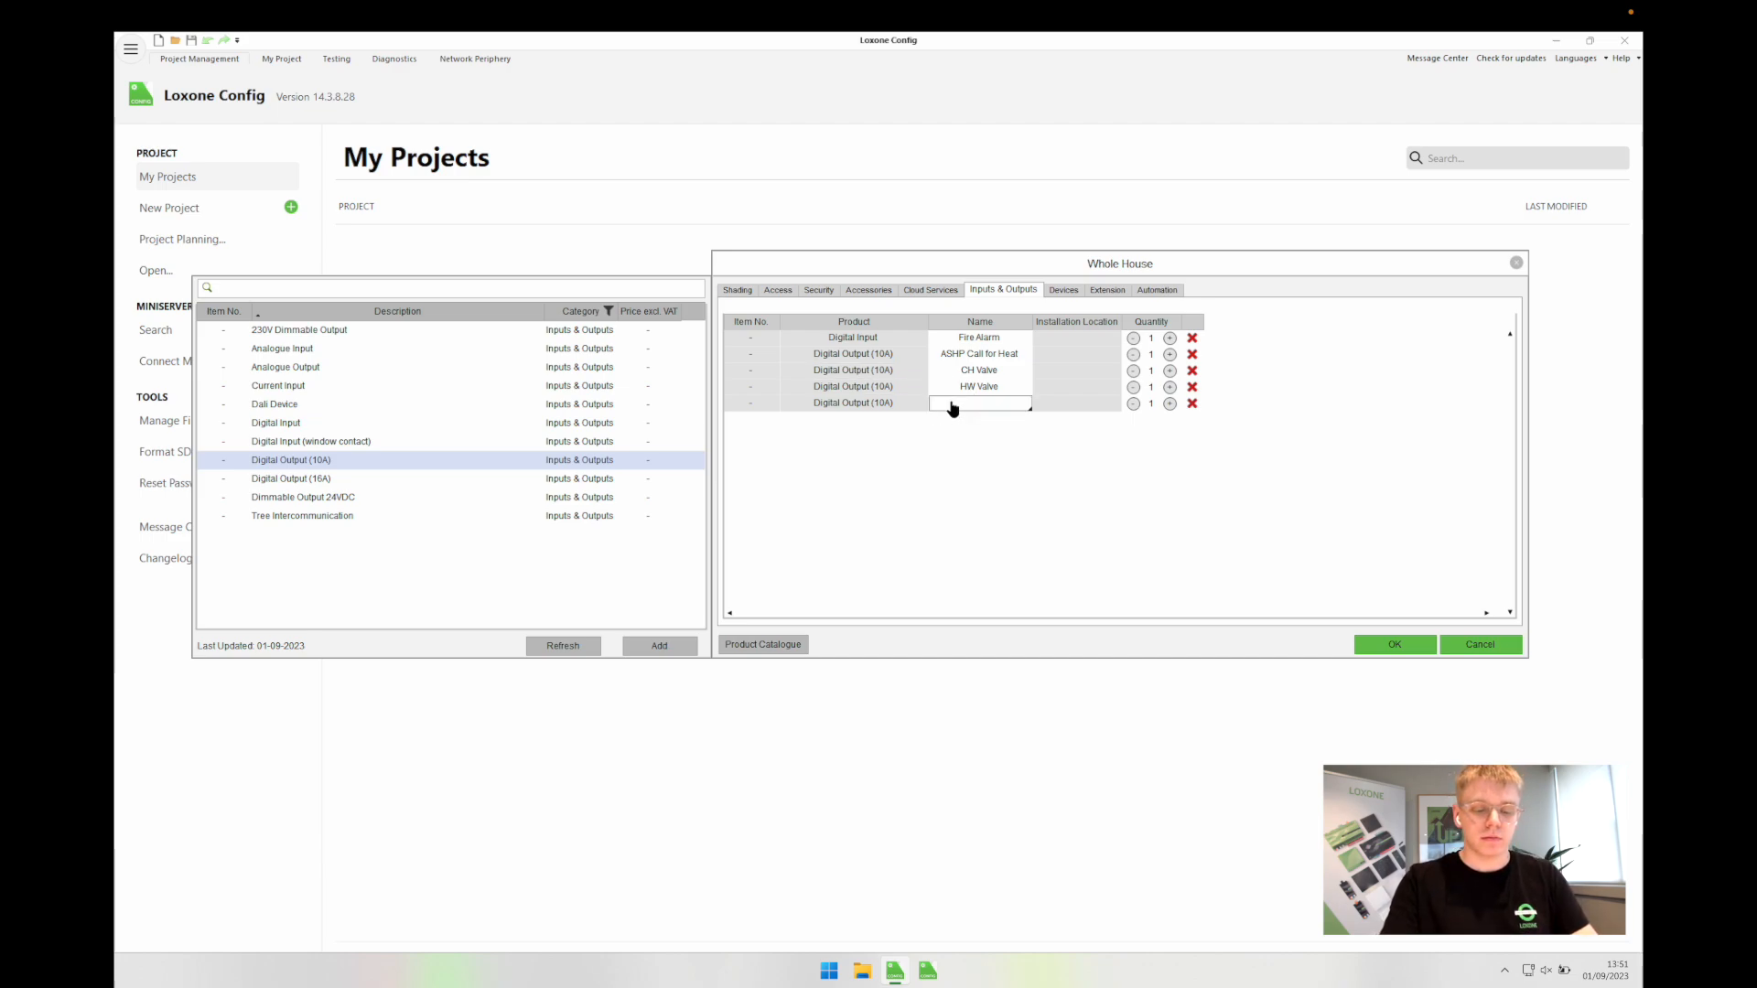
text(Manifold Pump)
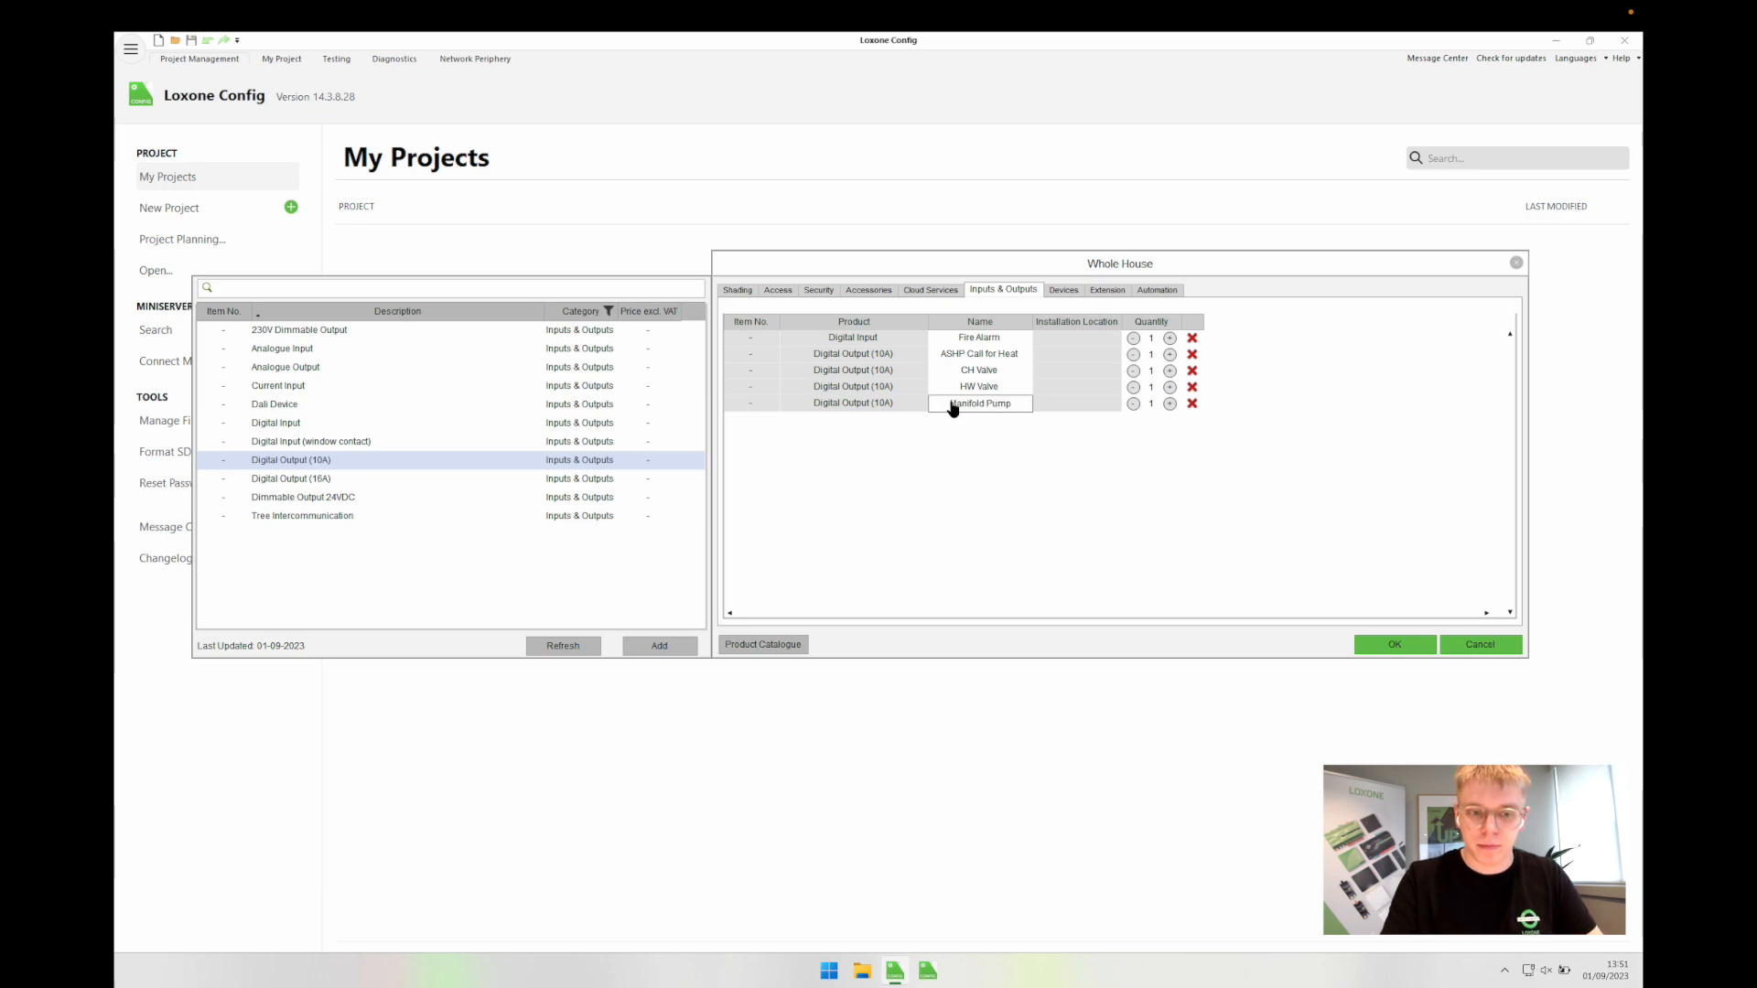
key(Return)
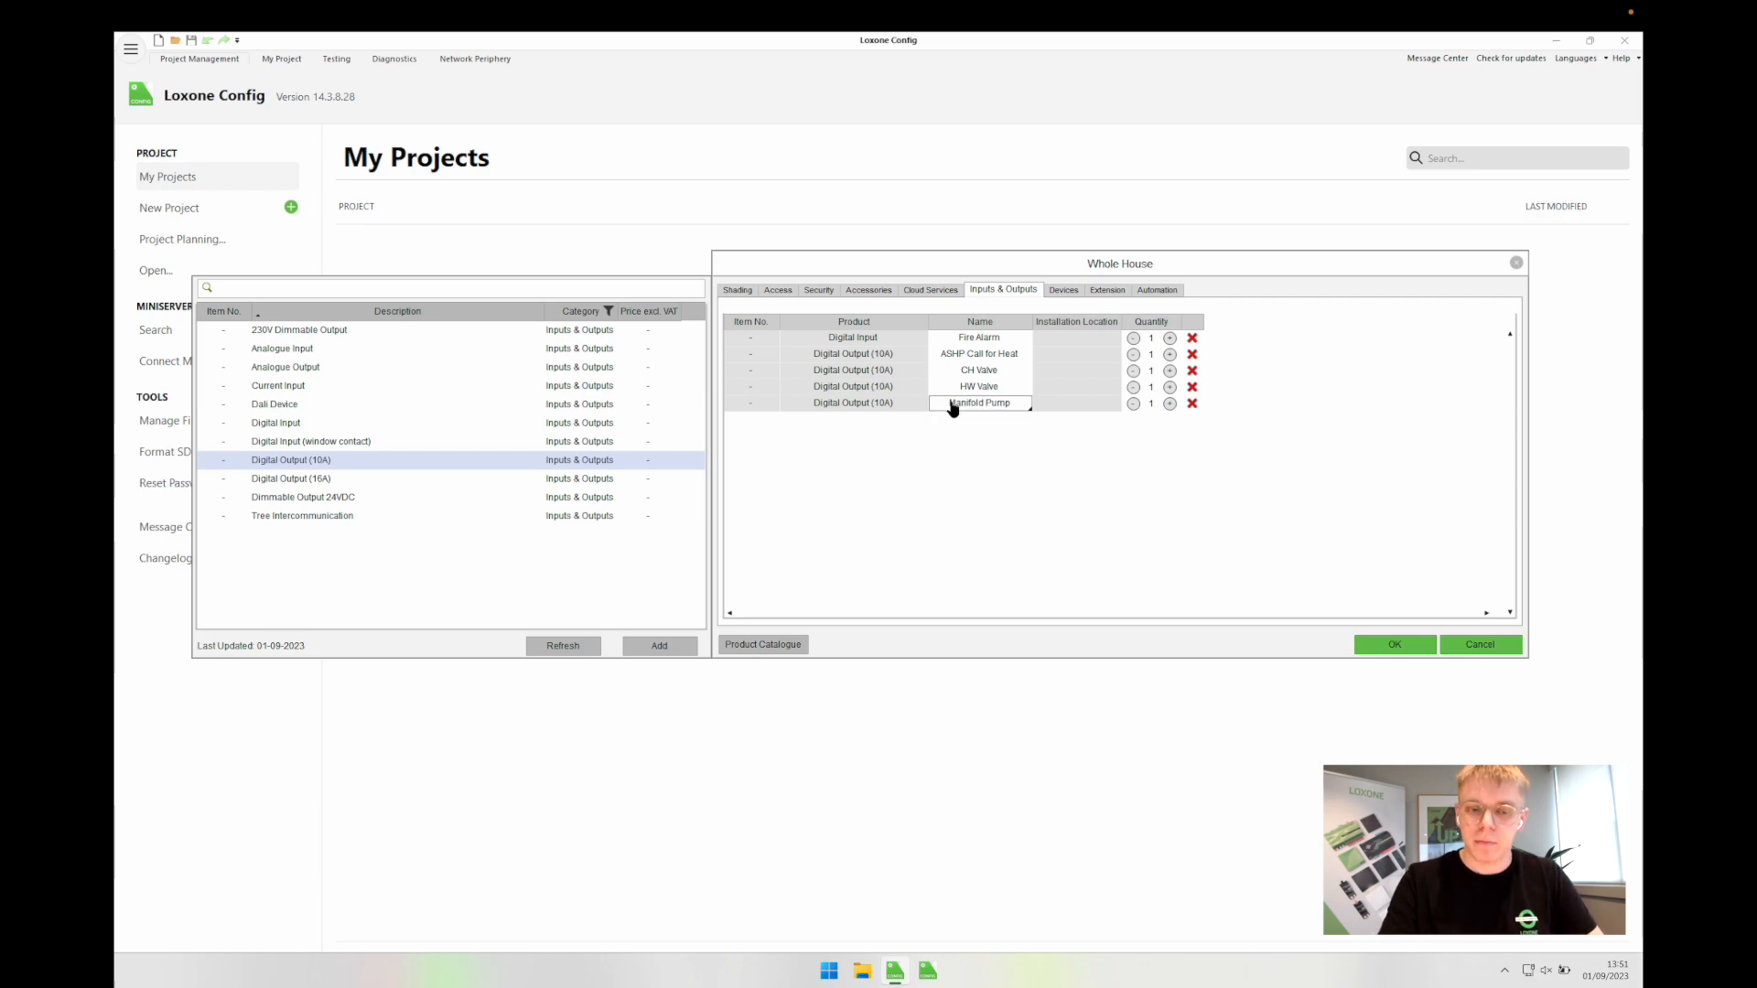
click(973, 488)
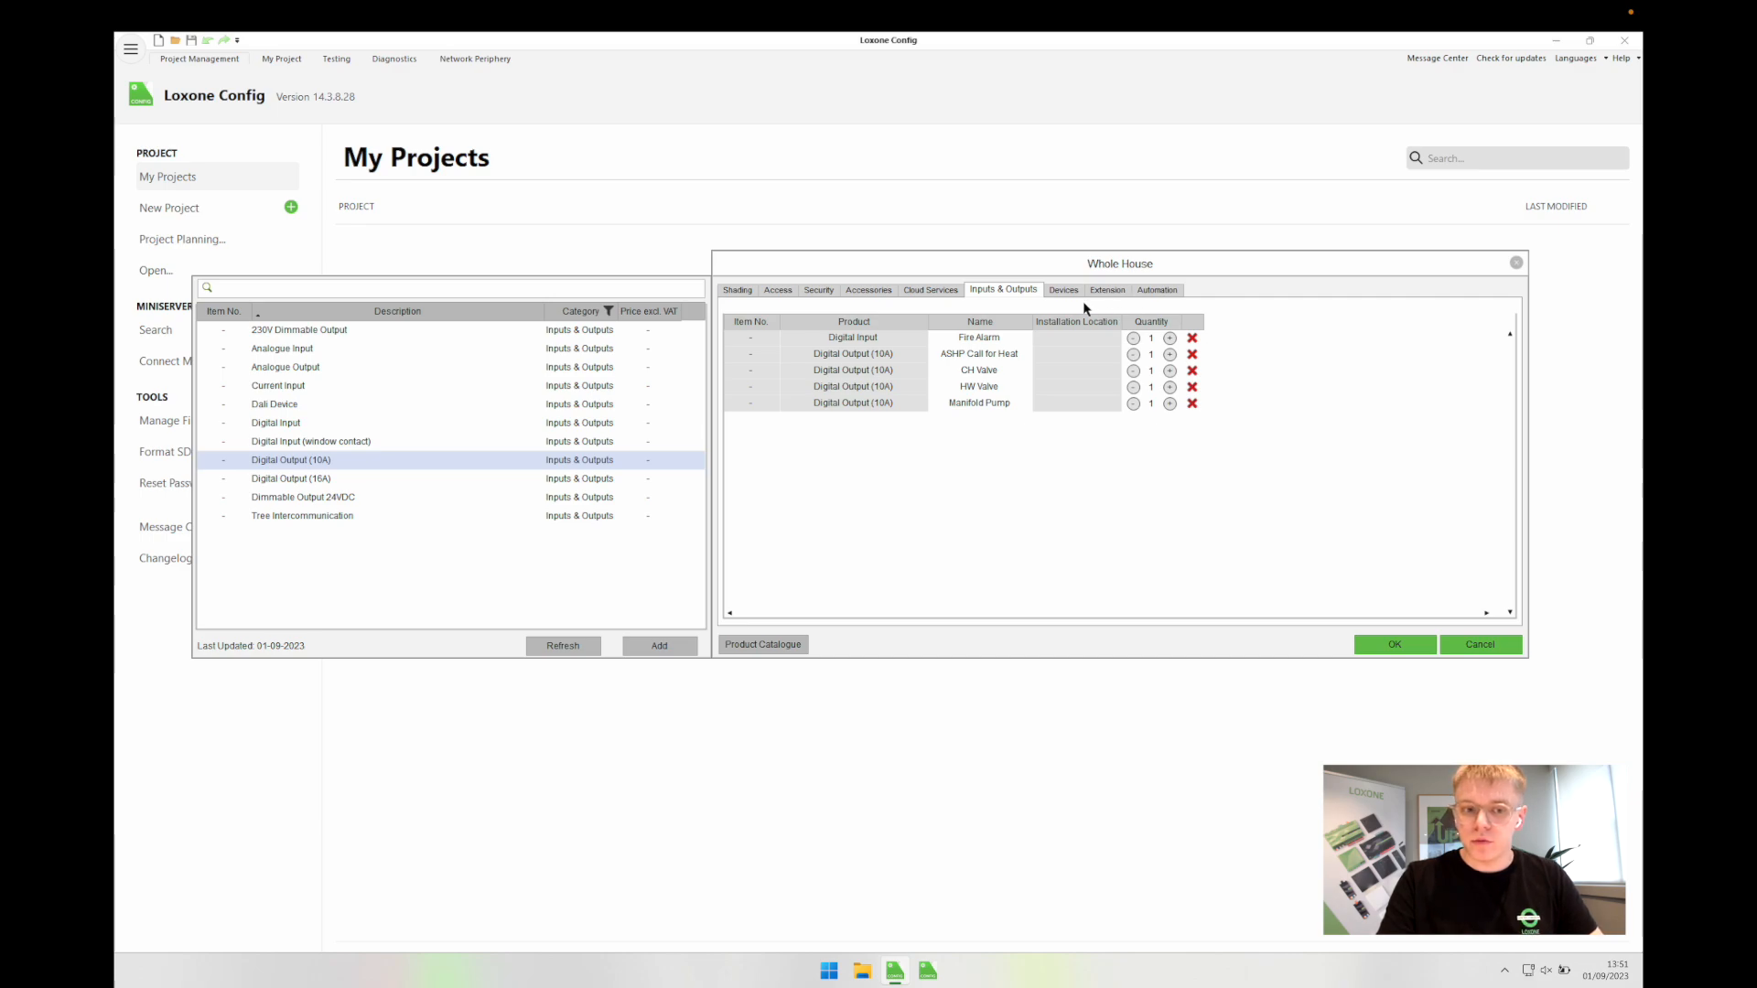
Step: Add Tree Cable LSZH (200m) from the Automation products and confirm the Whole House preselection
click(1059, 292)
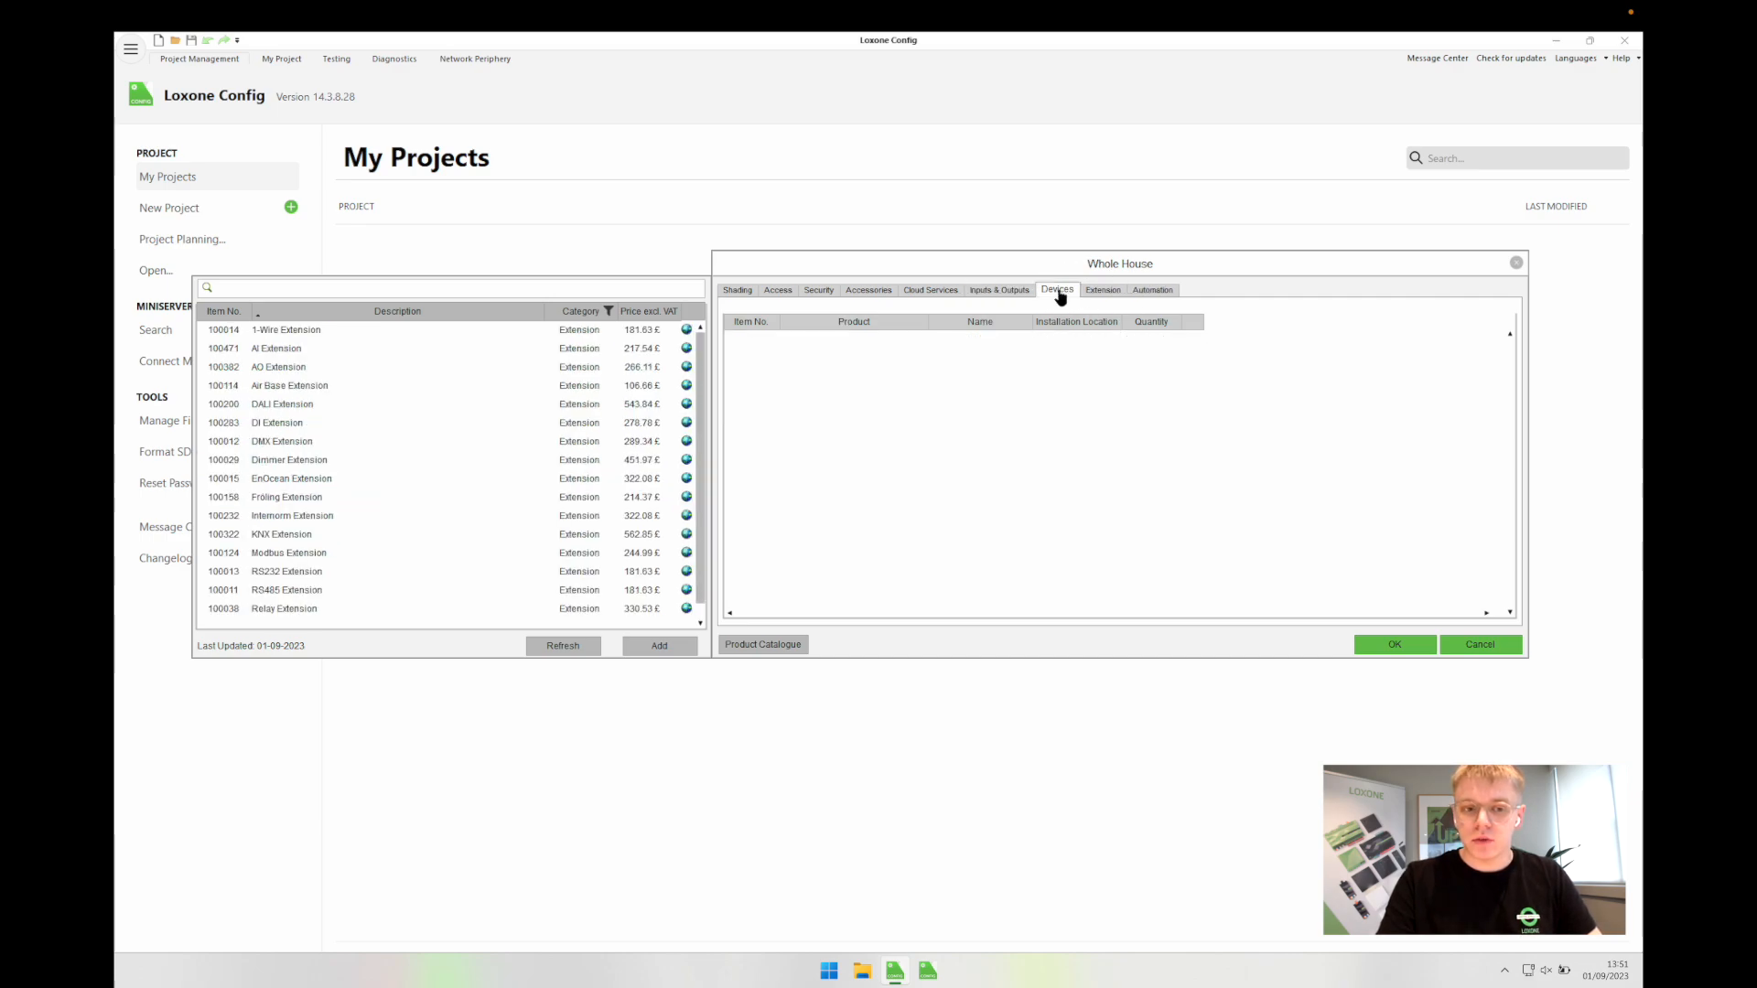
click(1102, 292)
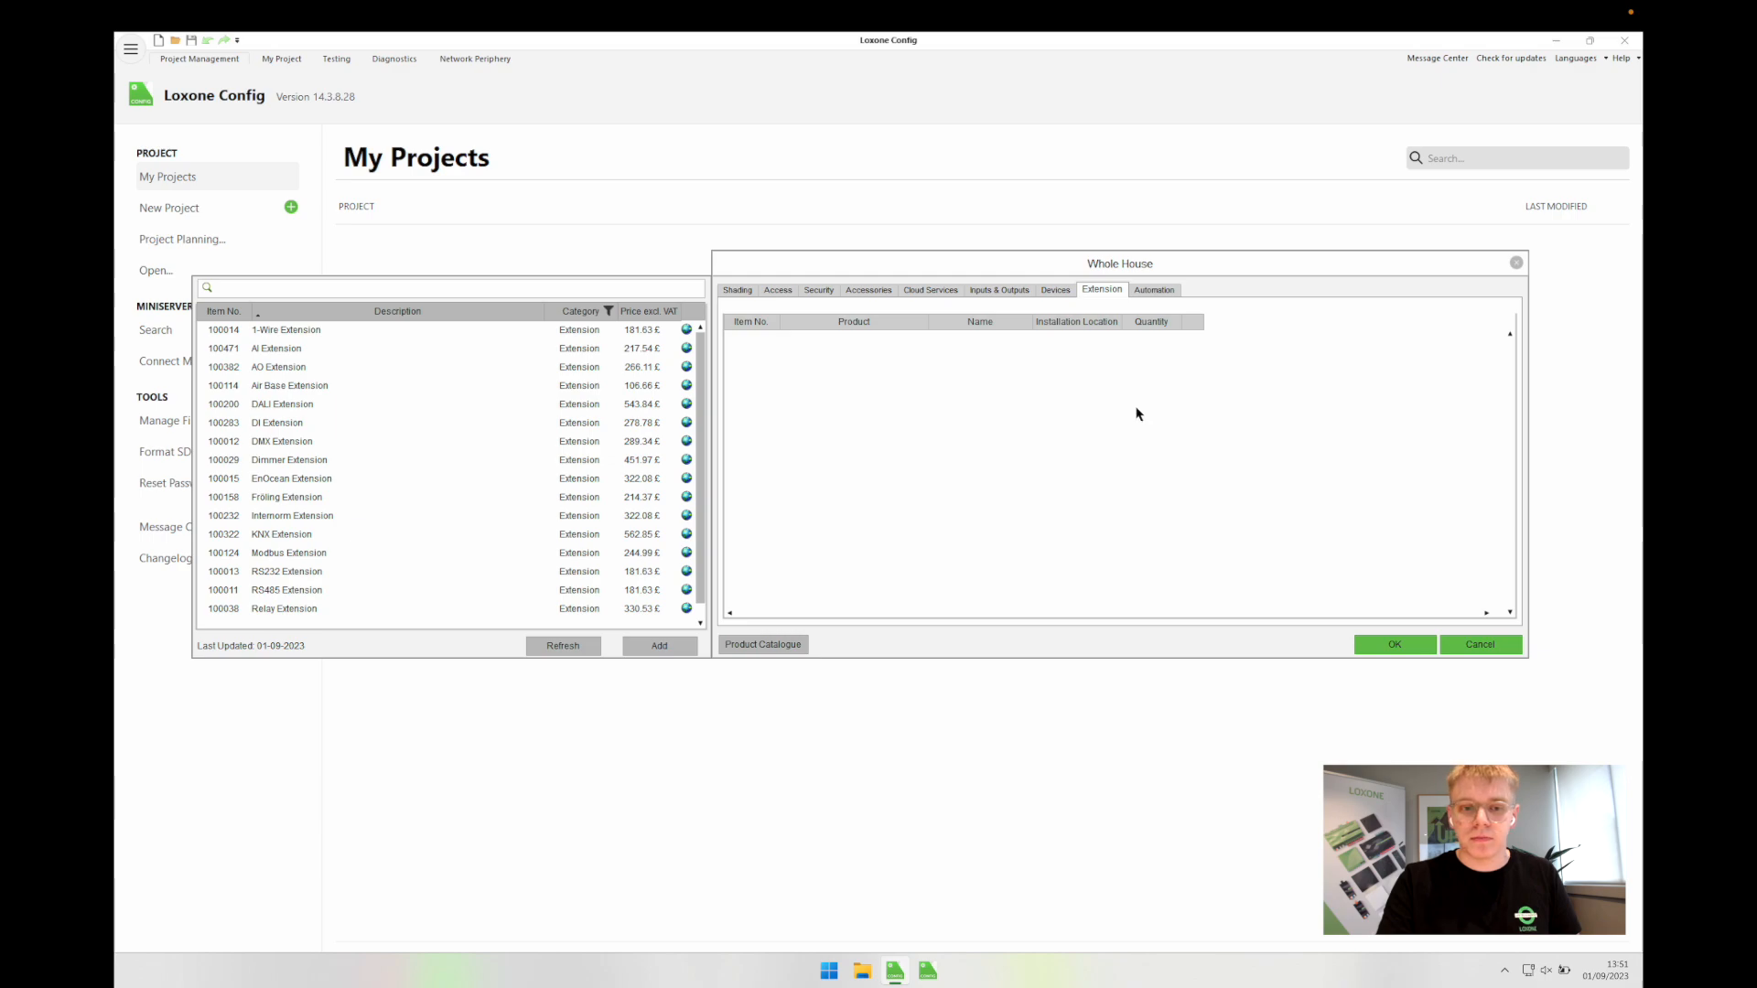
click(1153, 291)
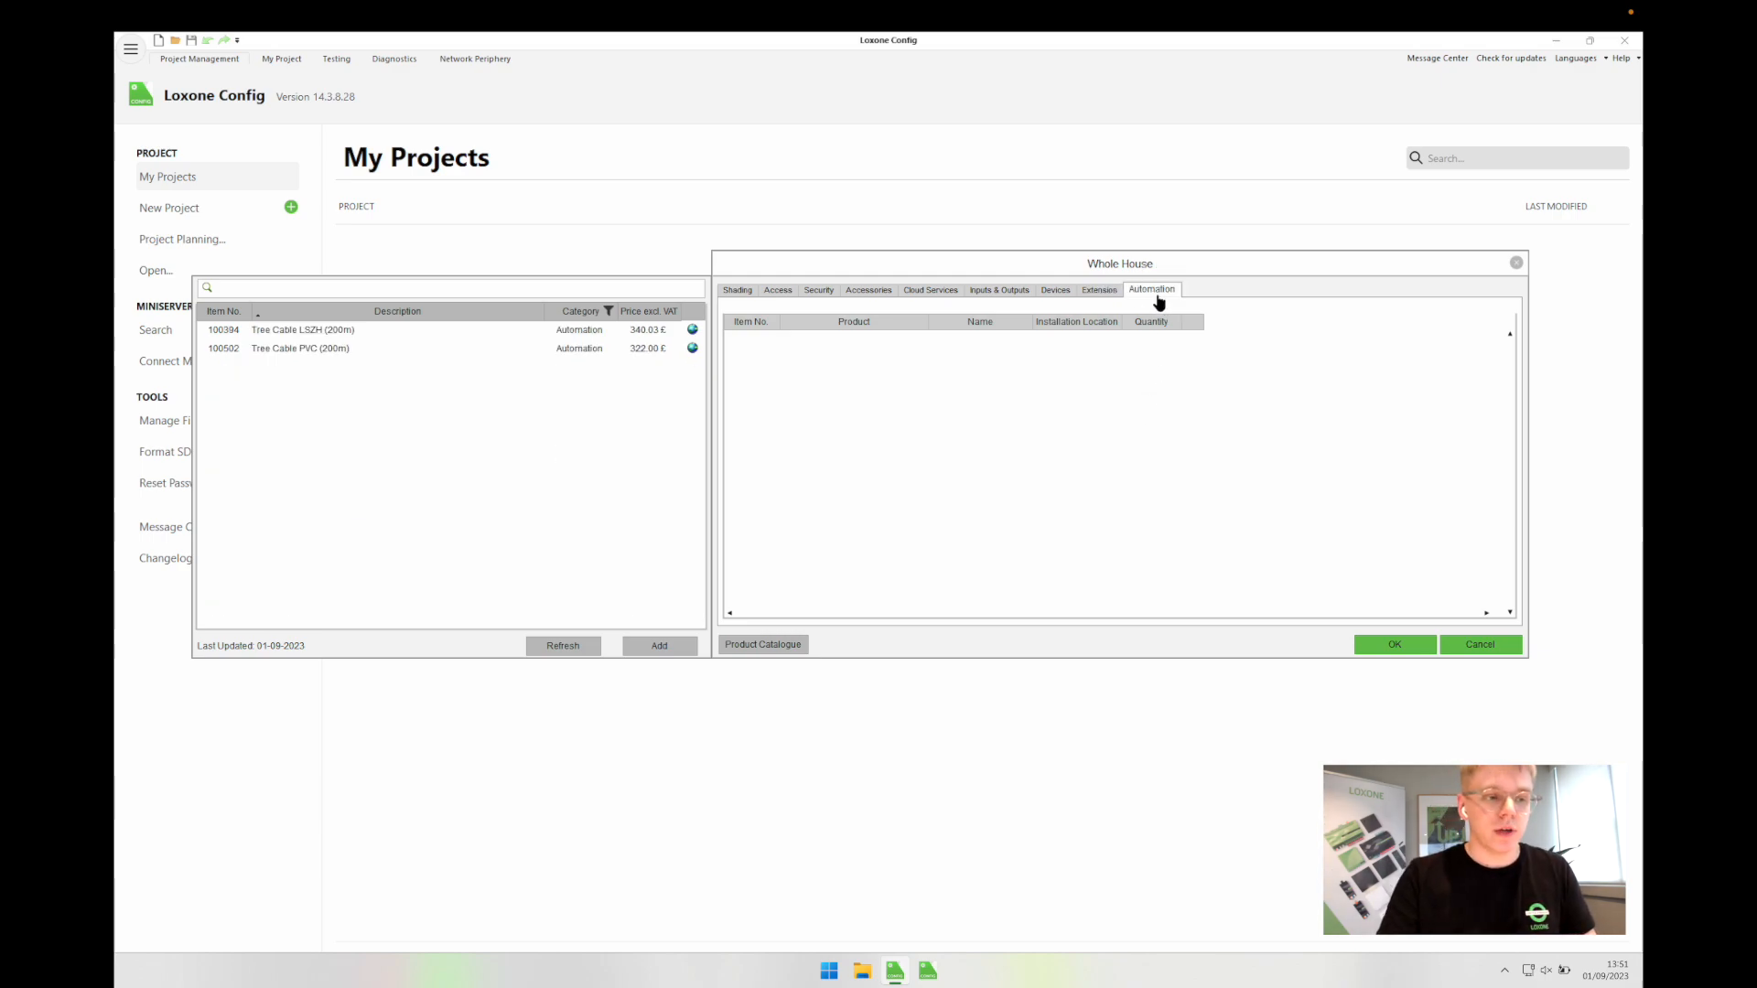
double_click(275, 335)
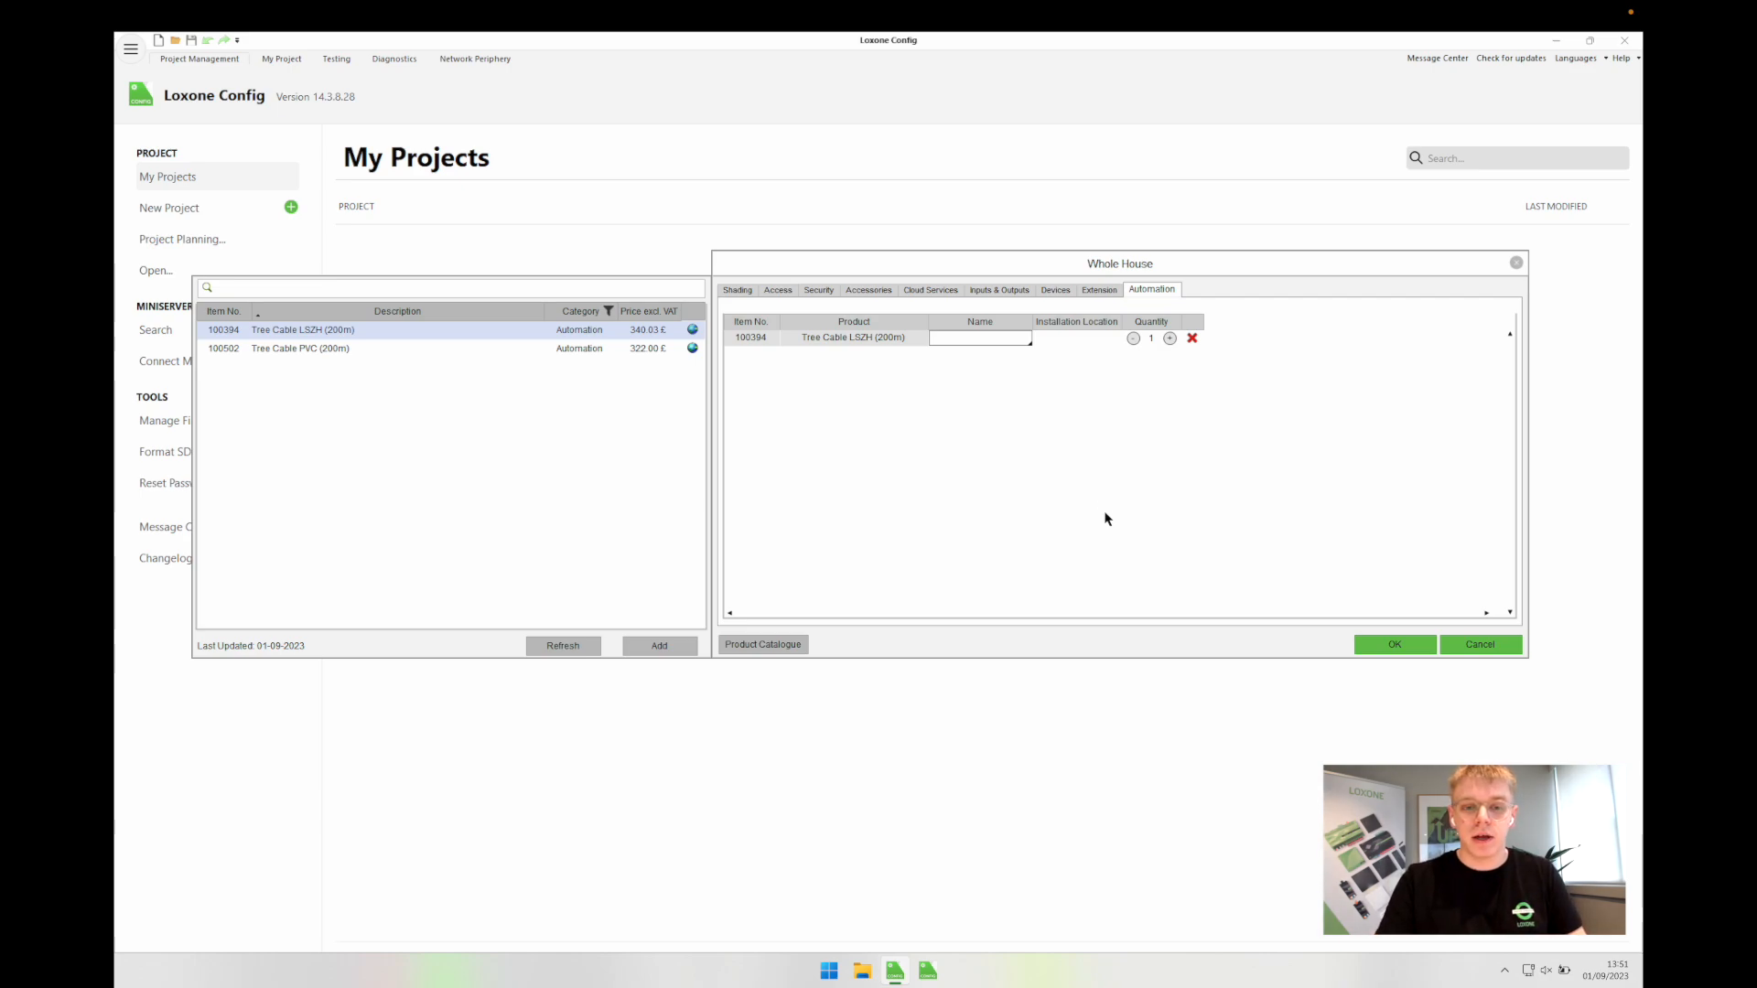
click(1389, 645)
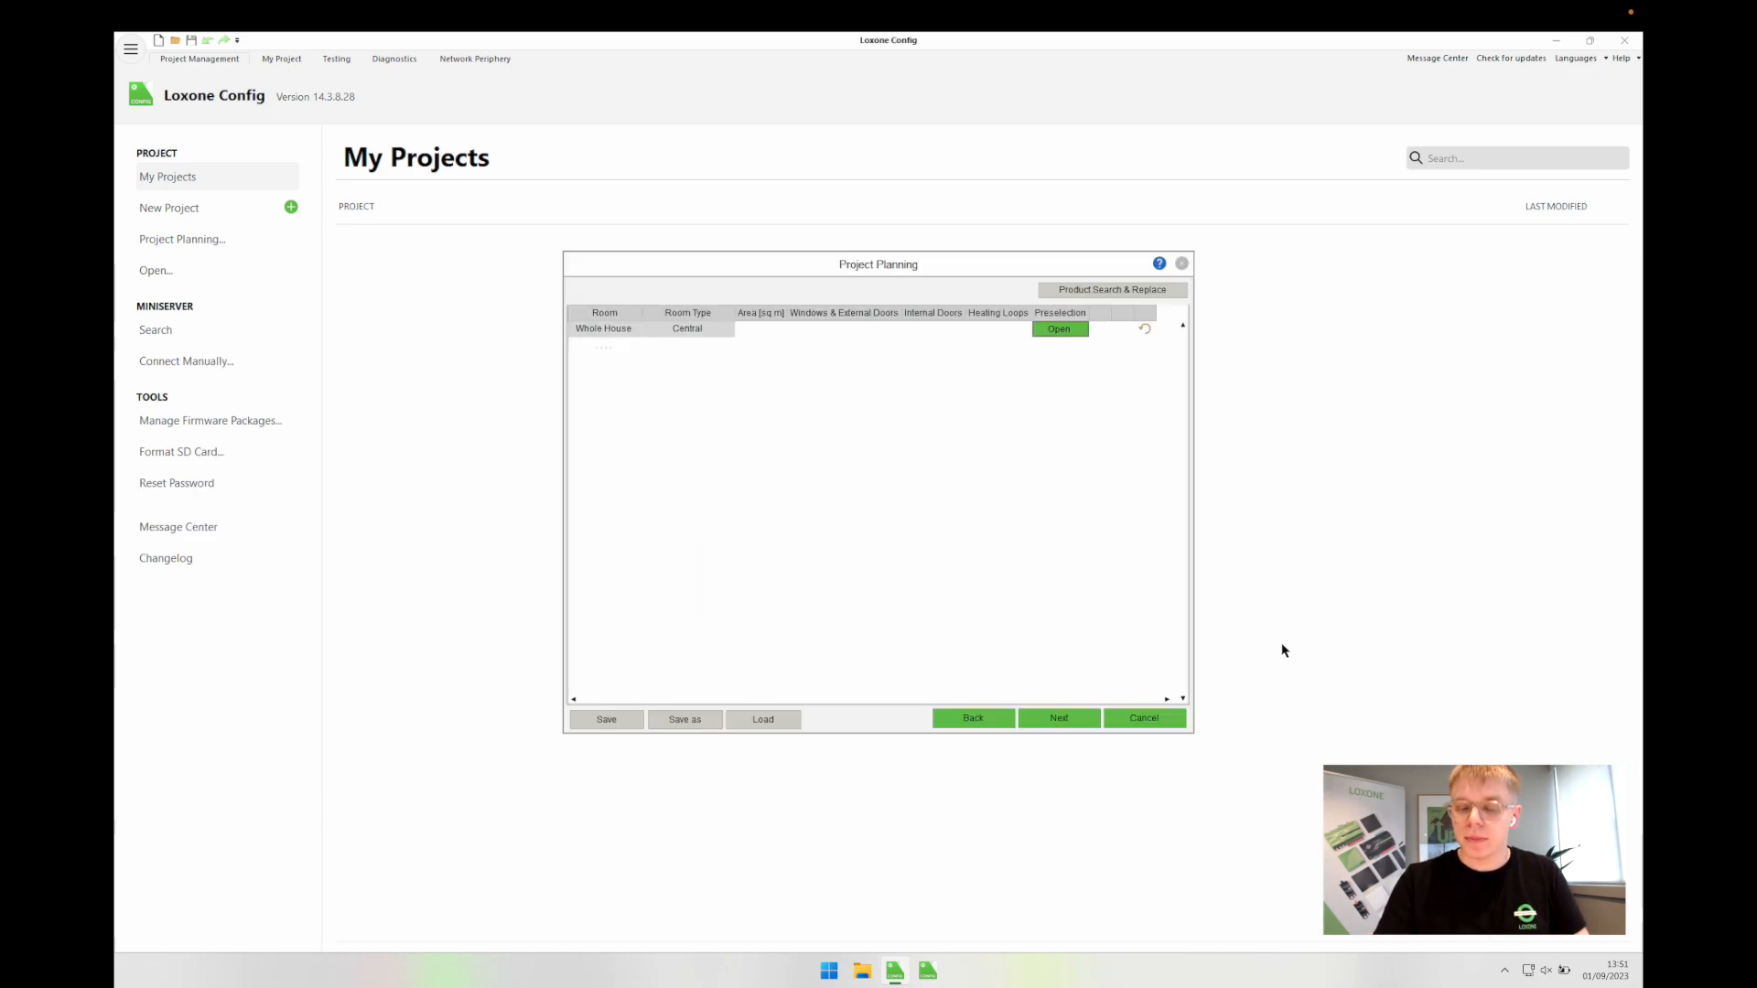
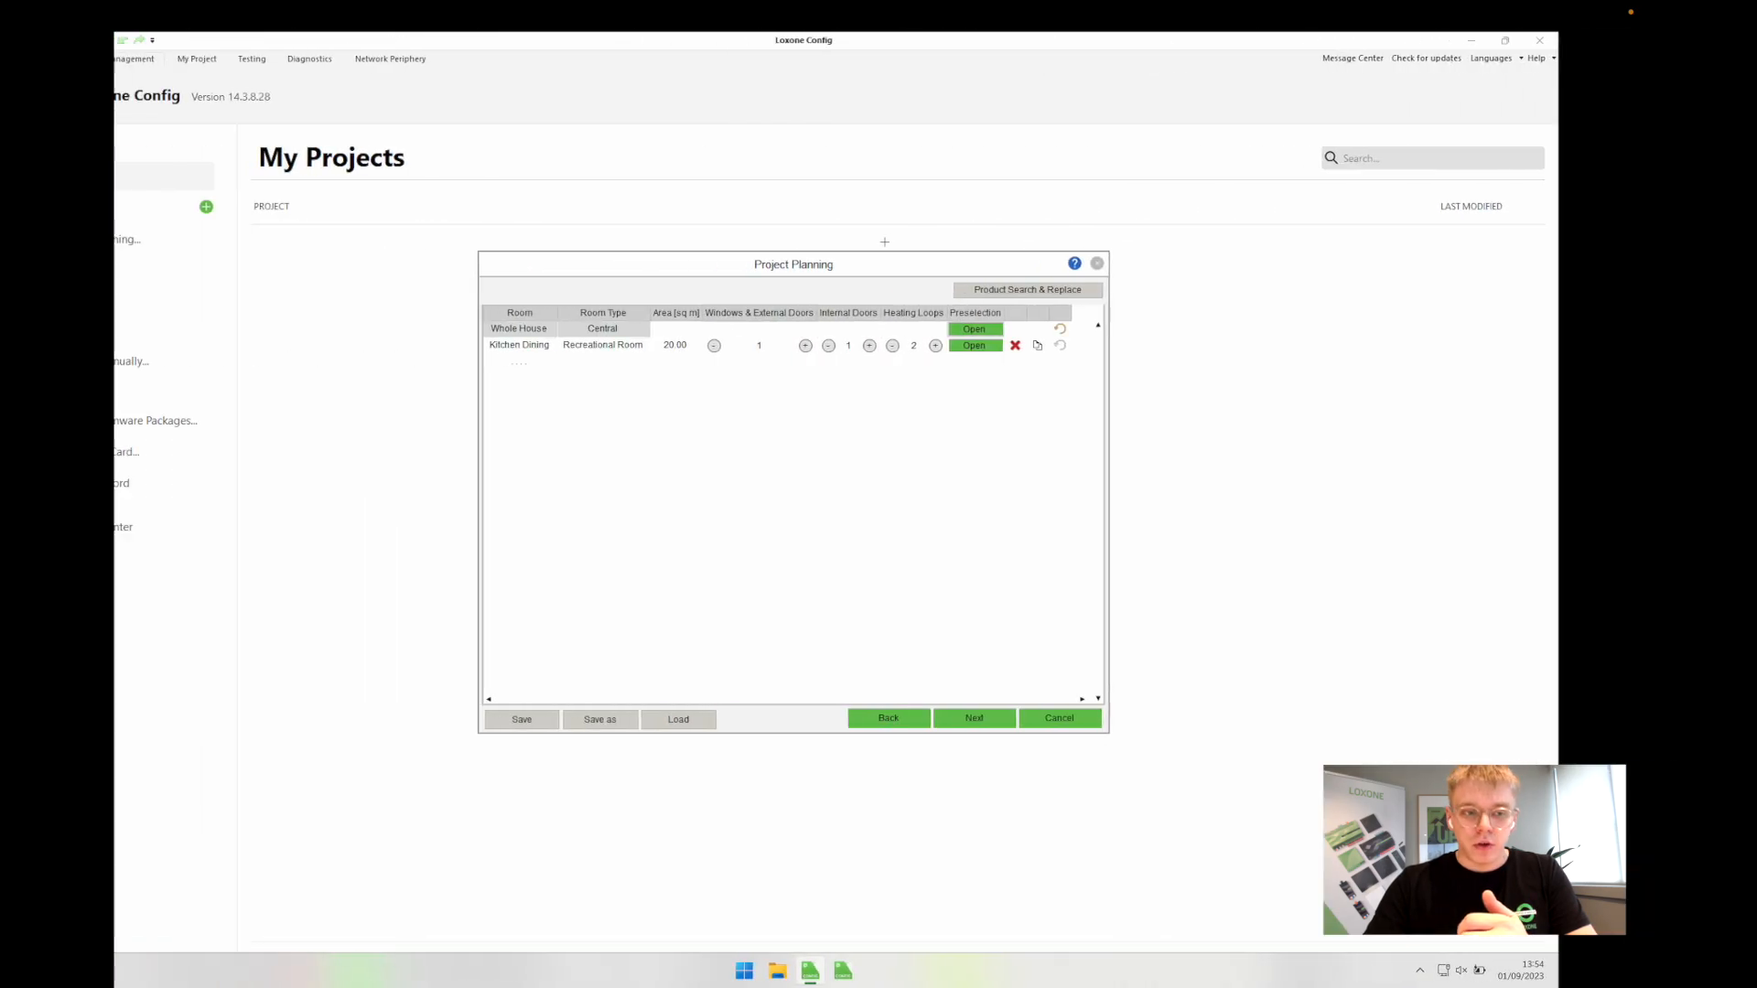
Step: Raise Kitchen Dining to 4 windows and external doors, trying 40 sq m before restoring 20
click(889, 346)
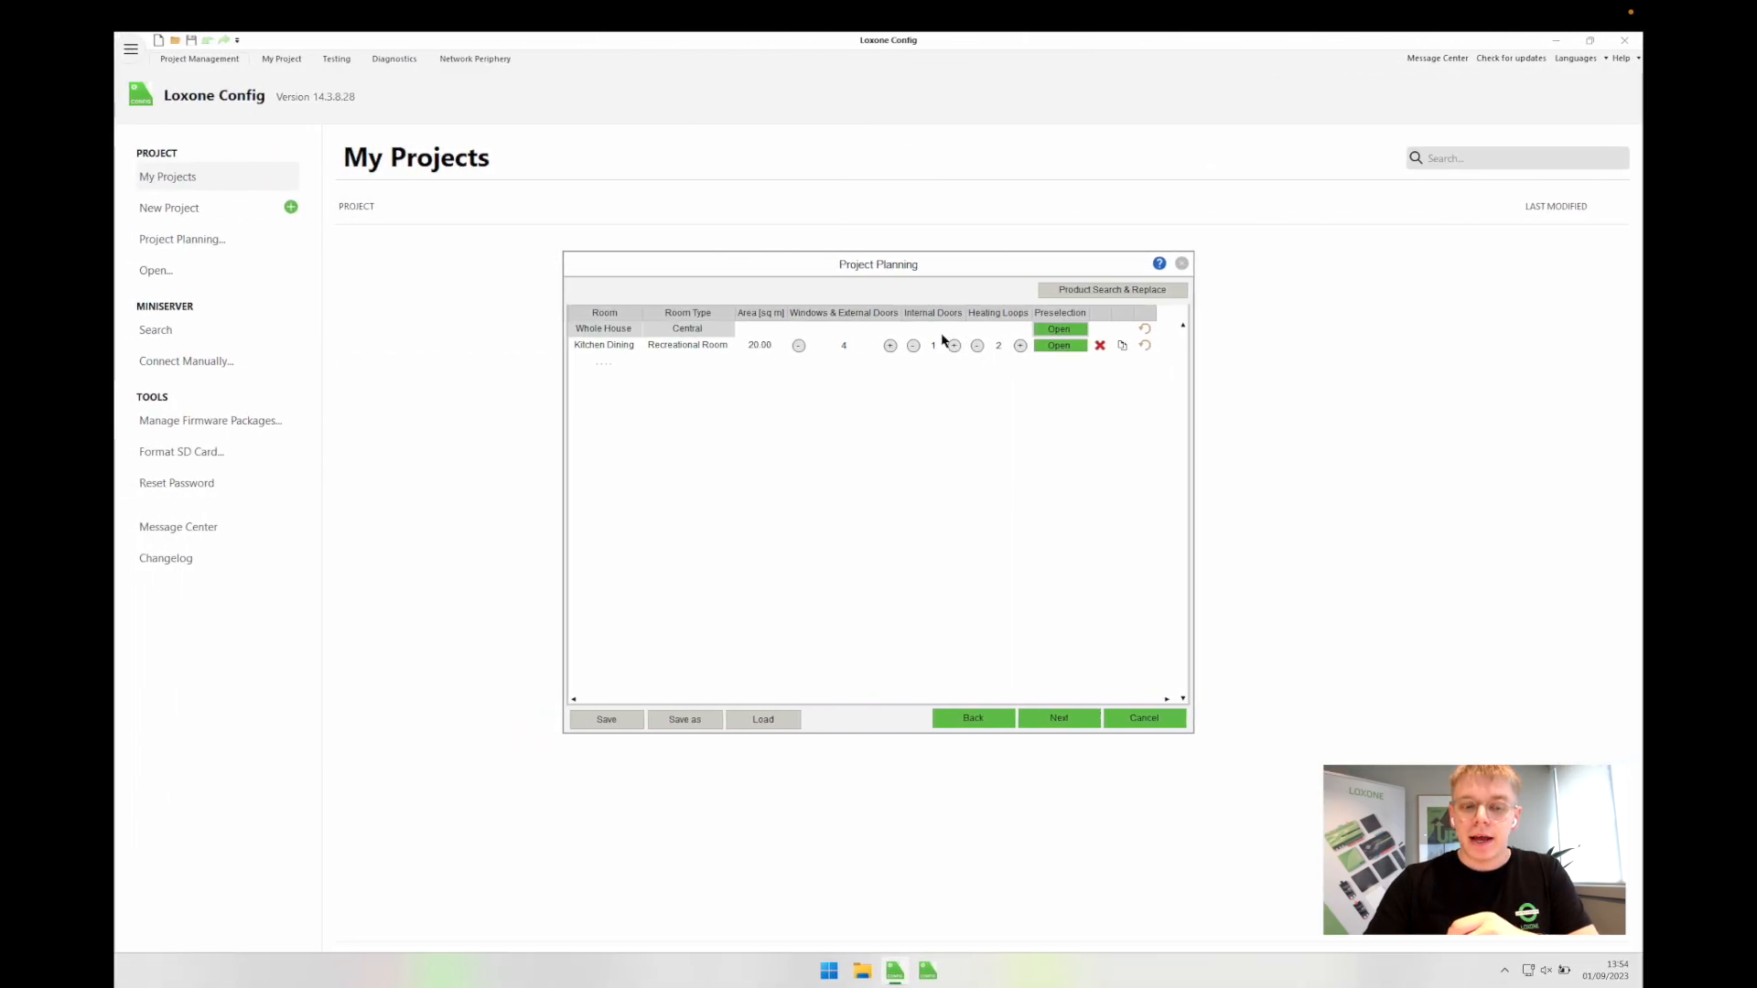
mouse_move(922, 313)
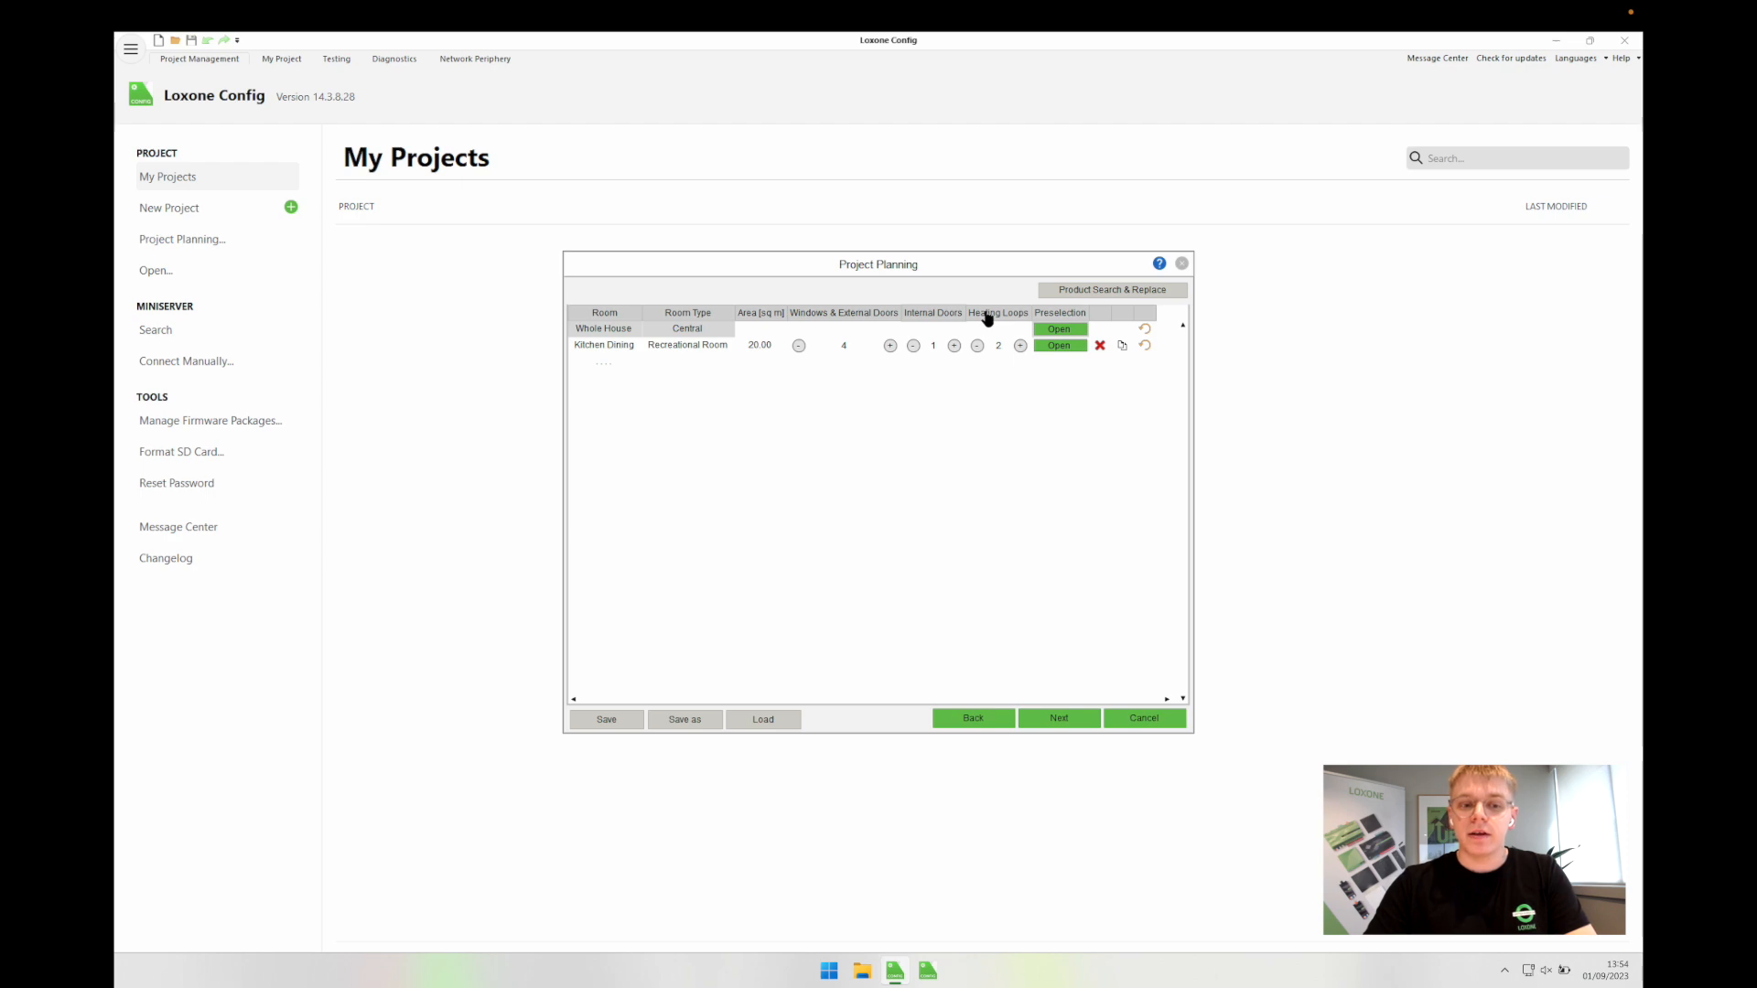
mouse_move(988, 317)
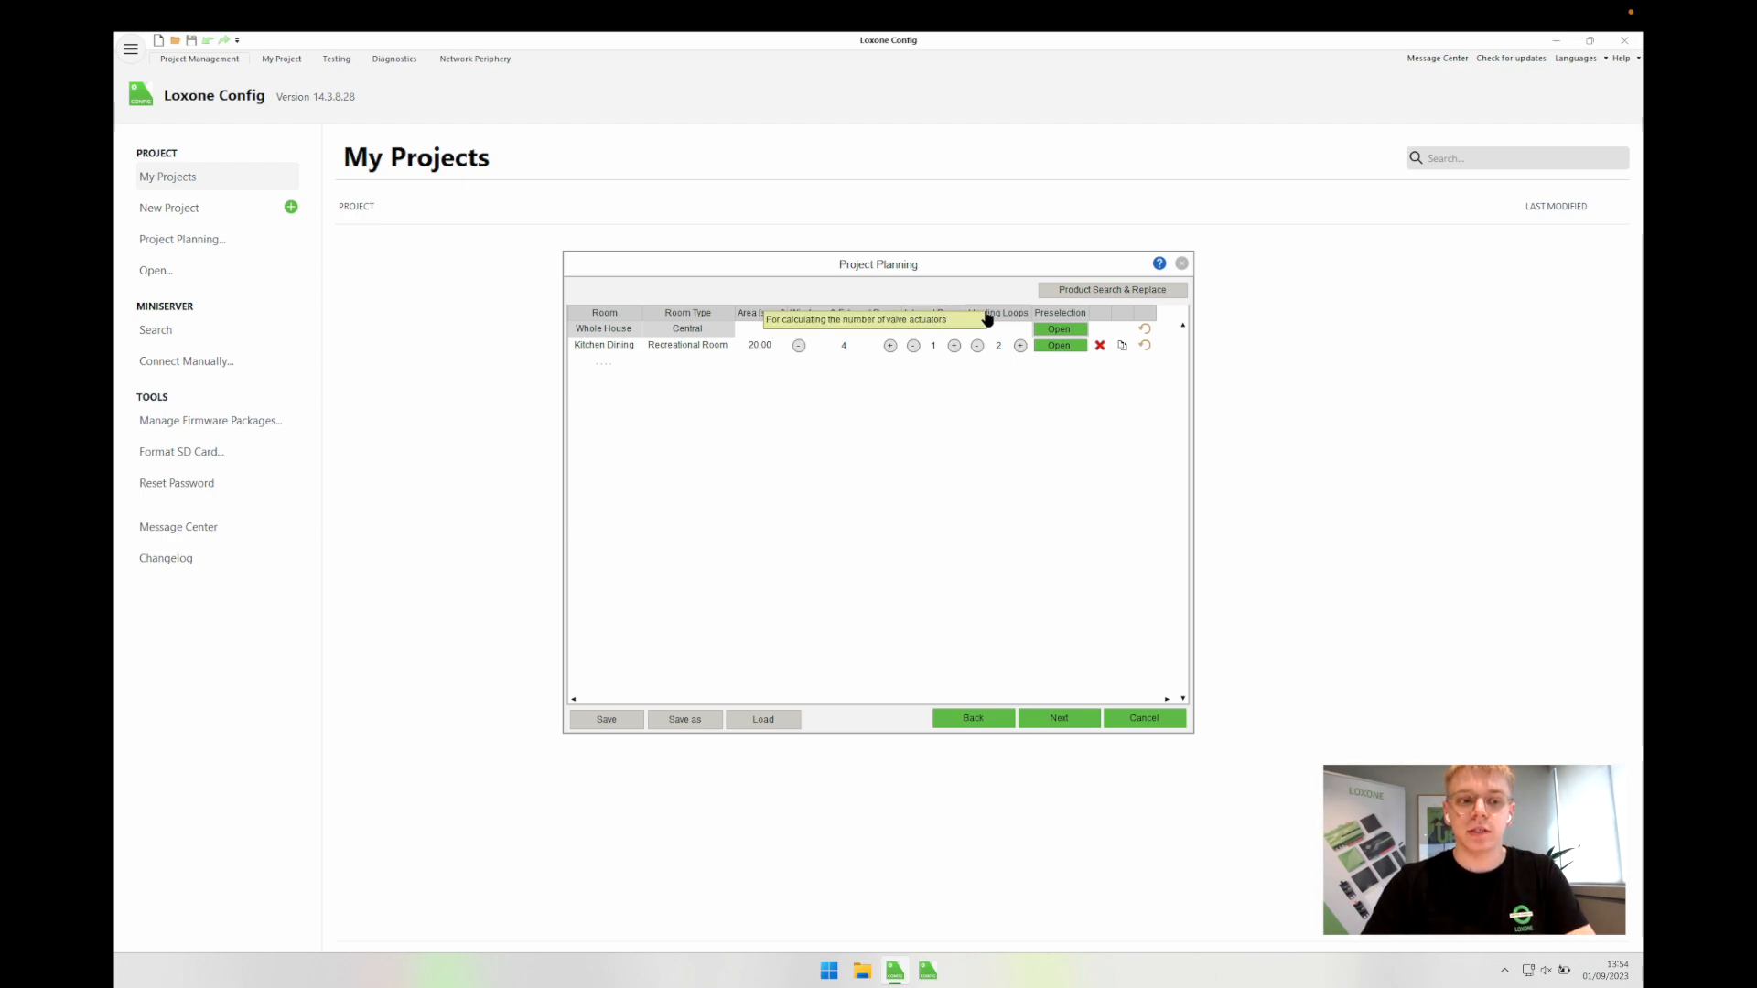
click(746, 348)
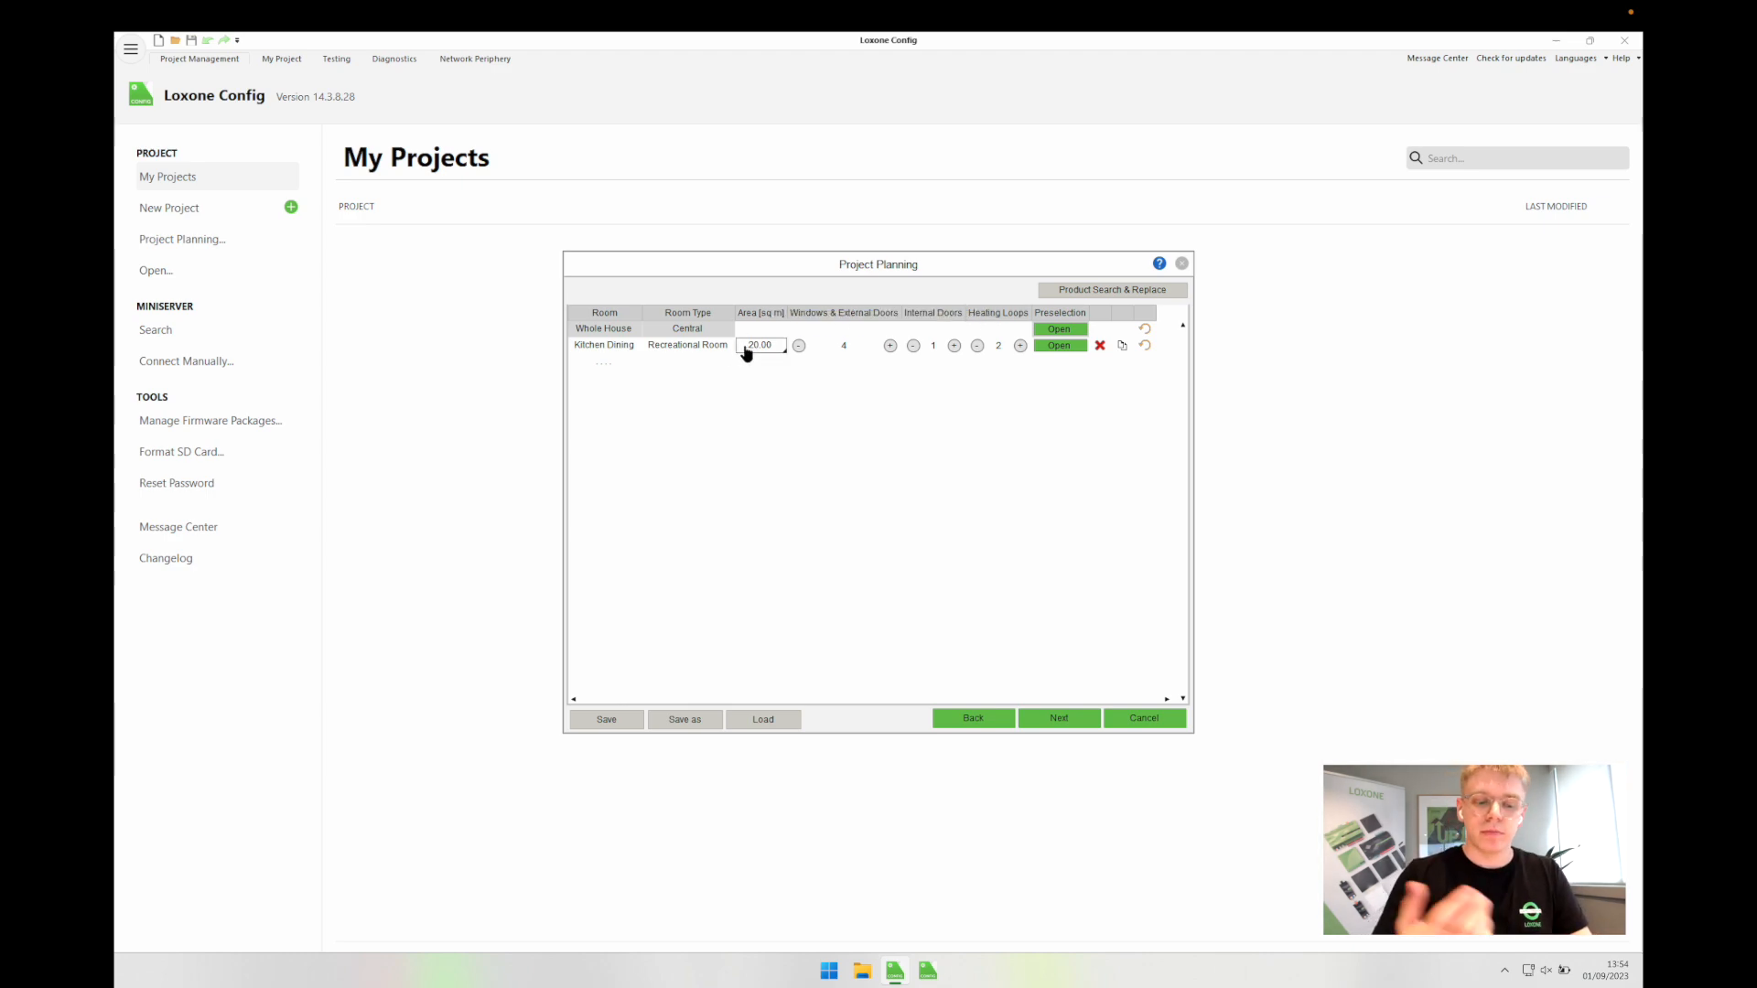
text(40)
key(Return)
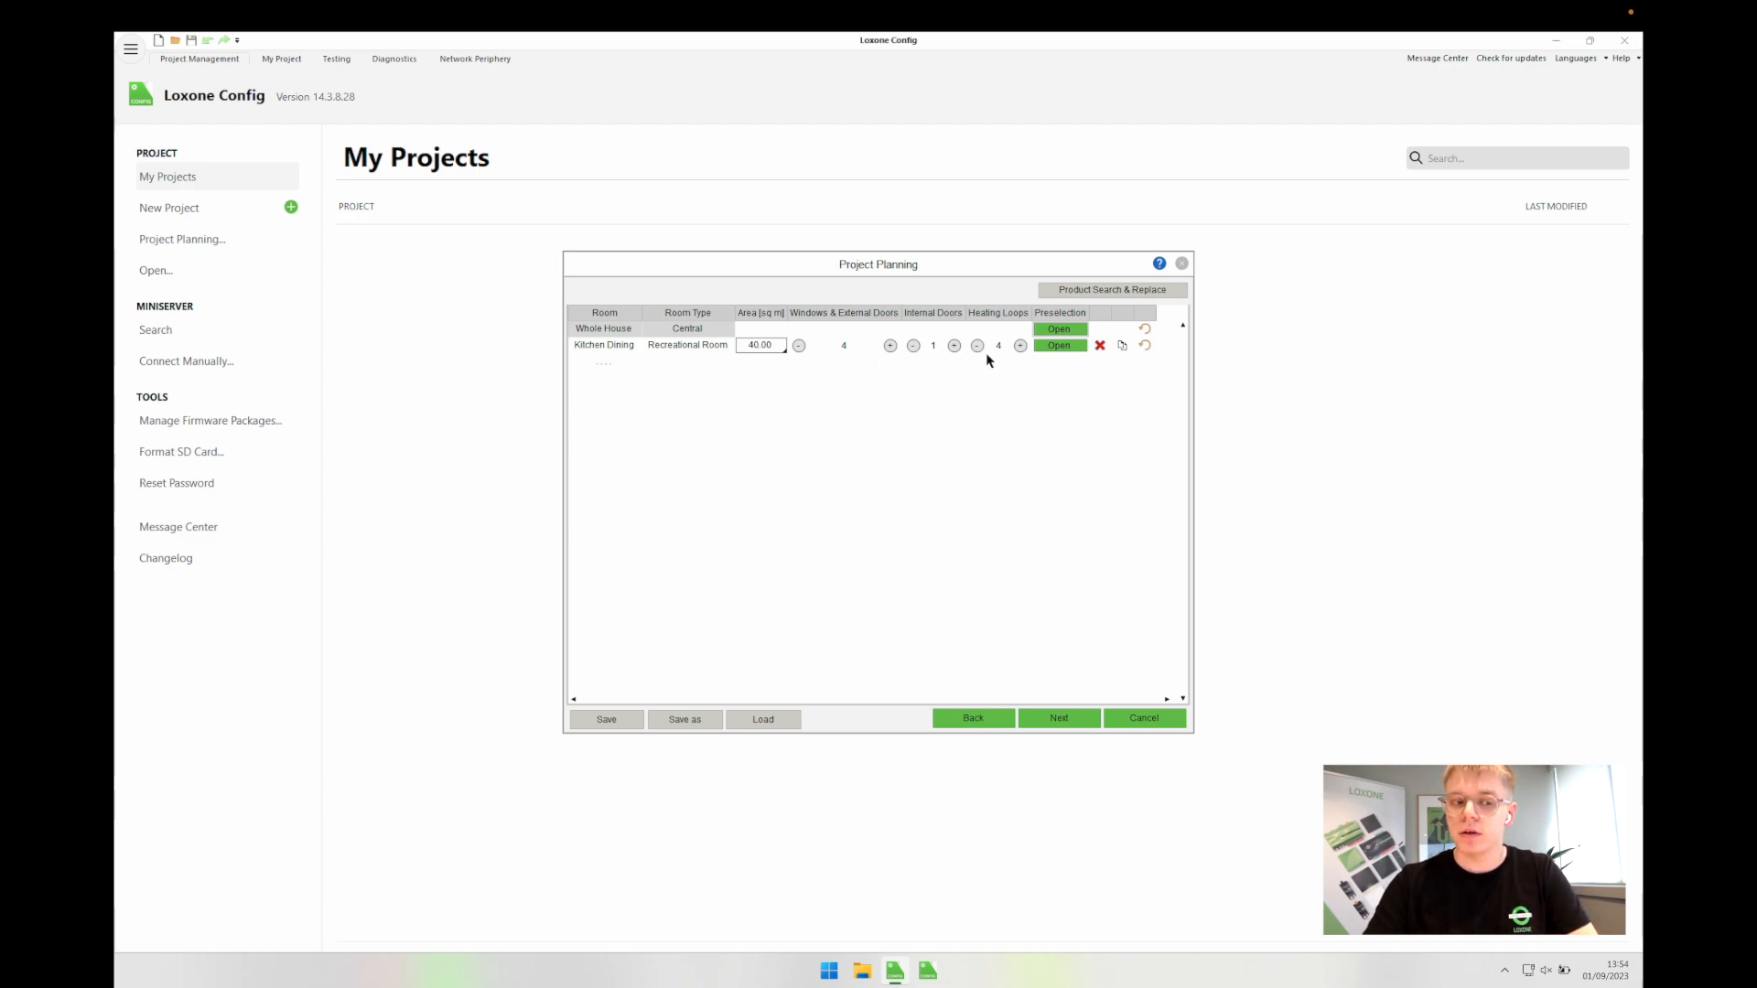
click(750, 349)
text(20)
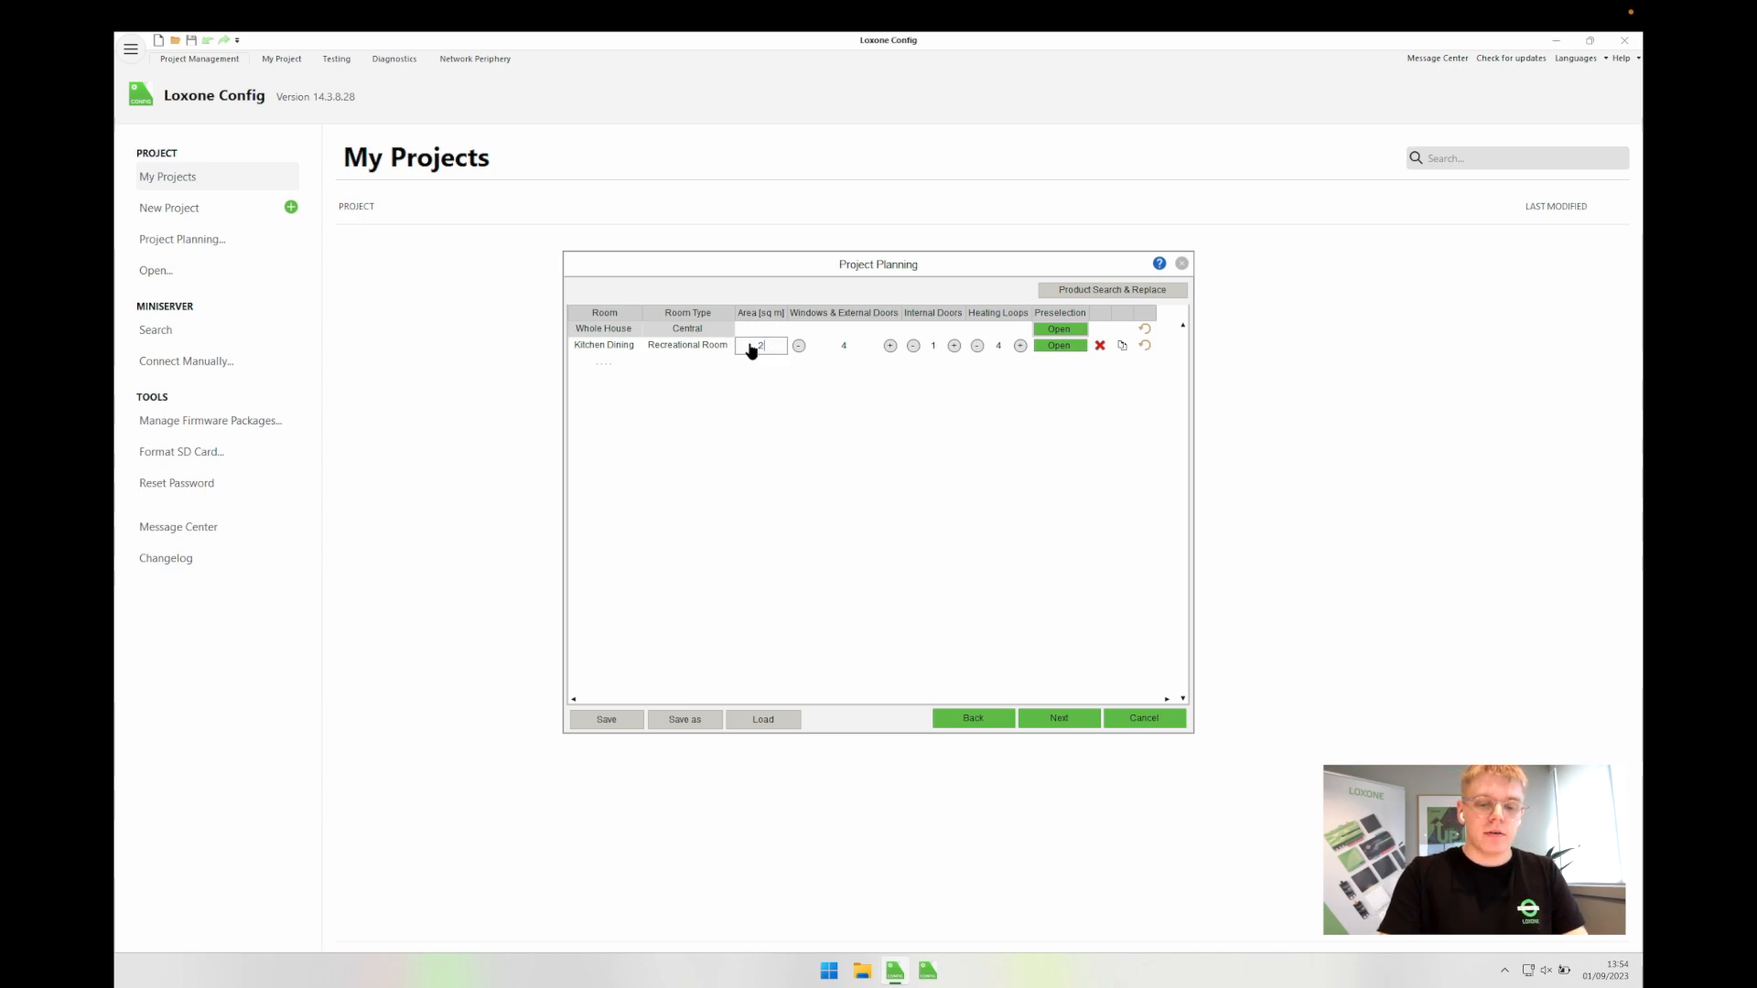
key(Return)
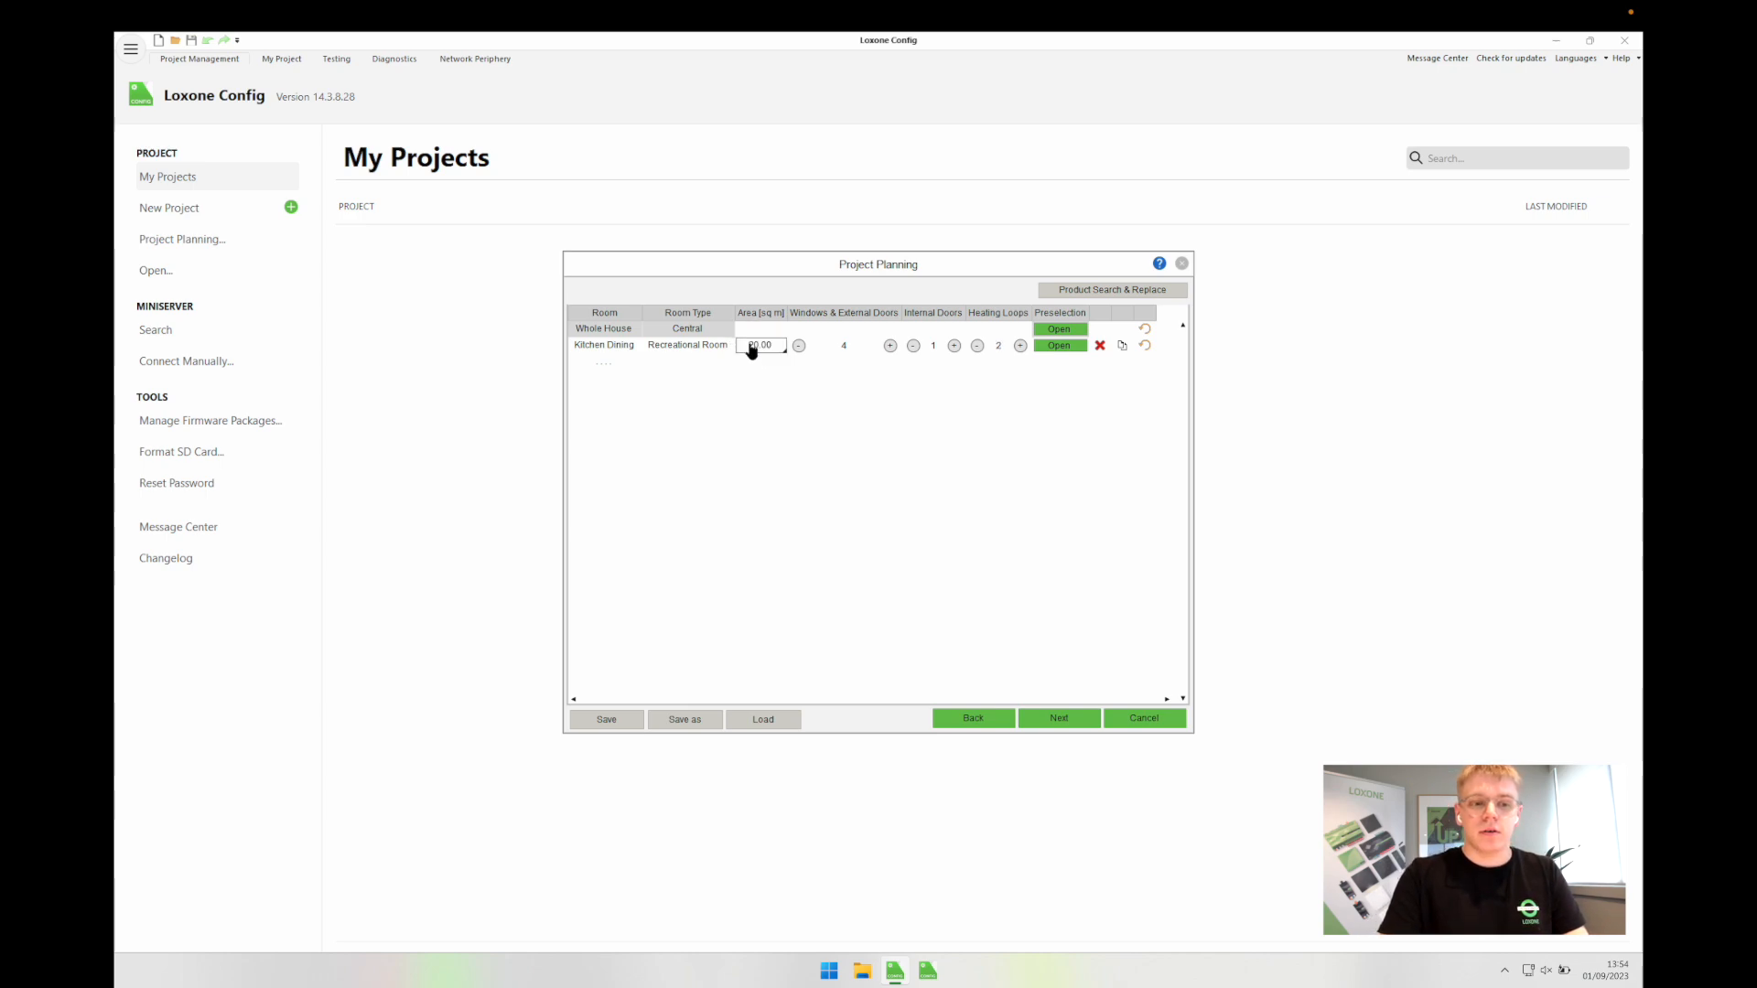
Step: Bring Kitchen Dining's heating loops back to 2 and open its product preselection
double_click(1021, 346)
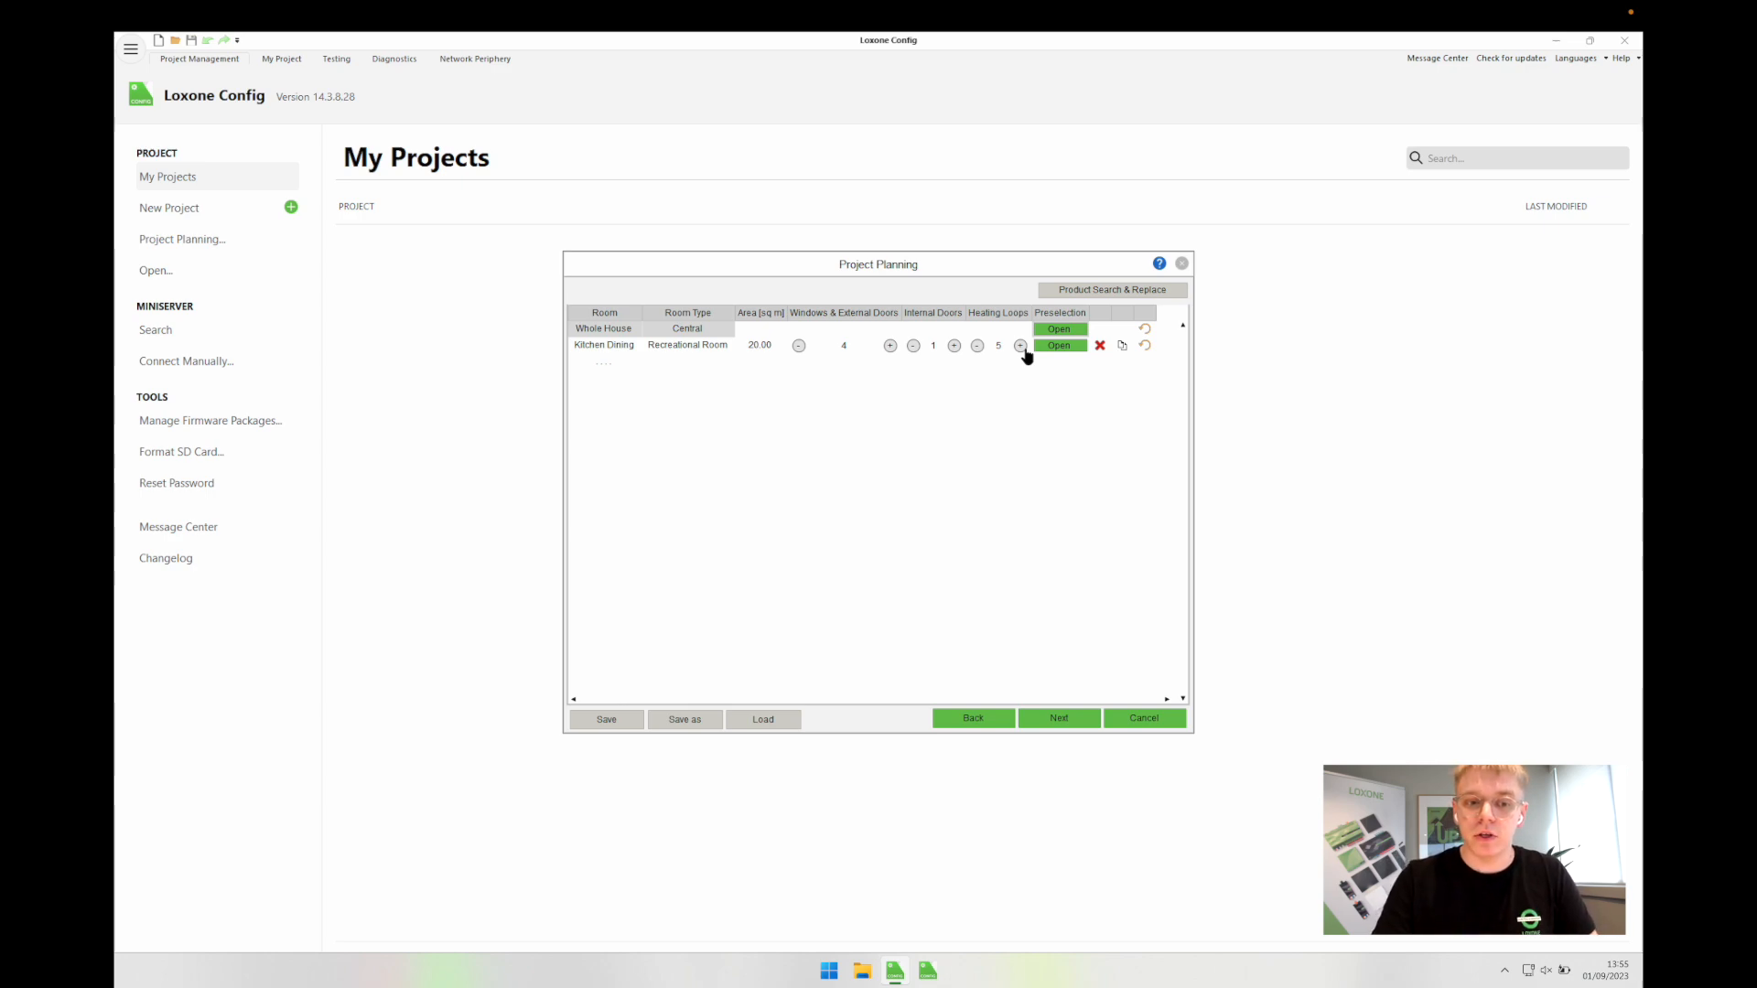
click(977, 346)
click(977, 346)
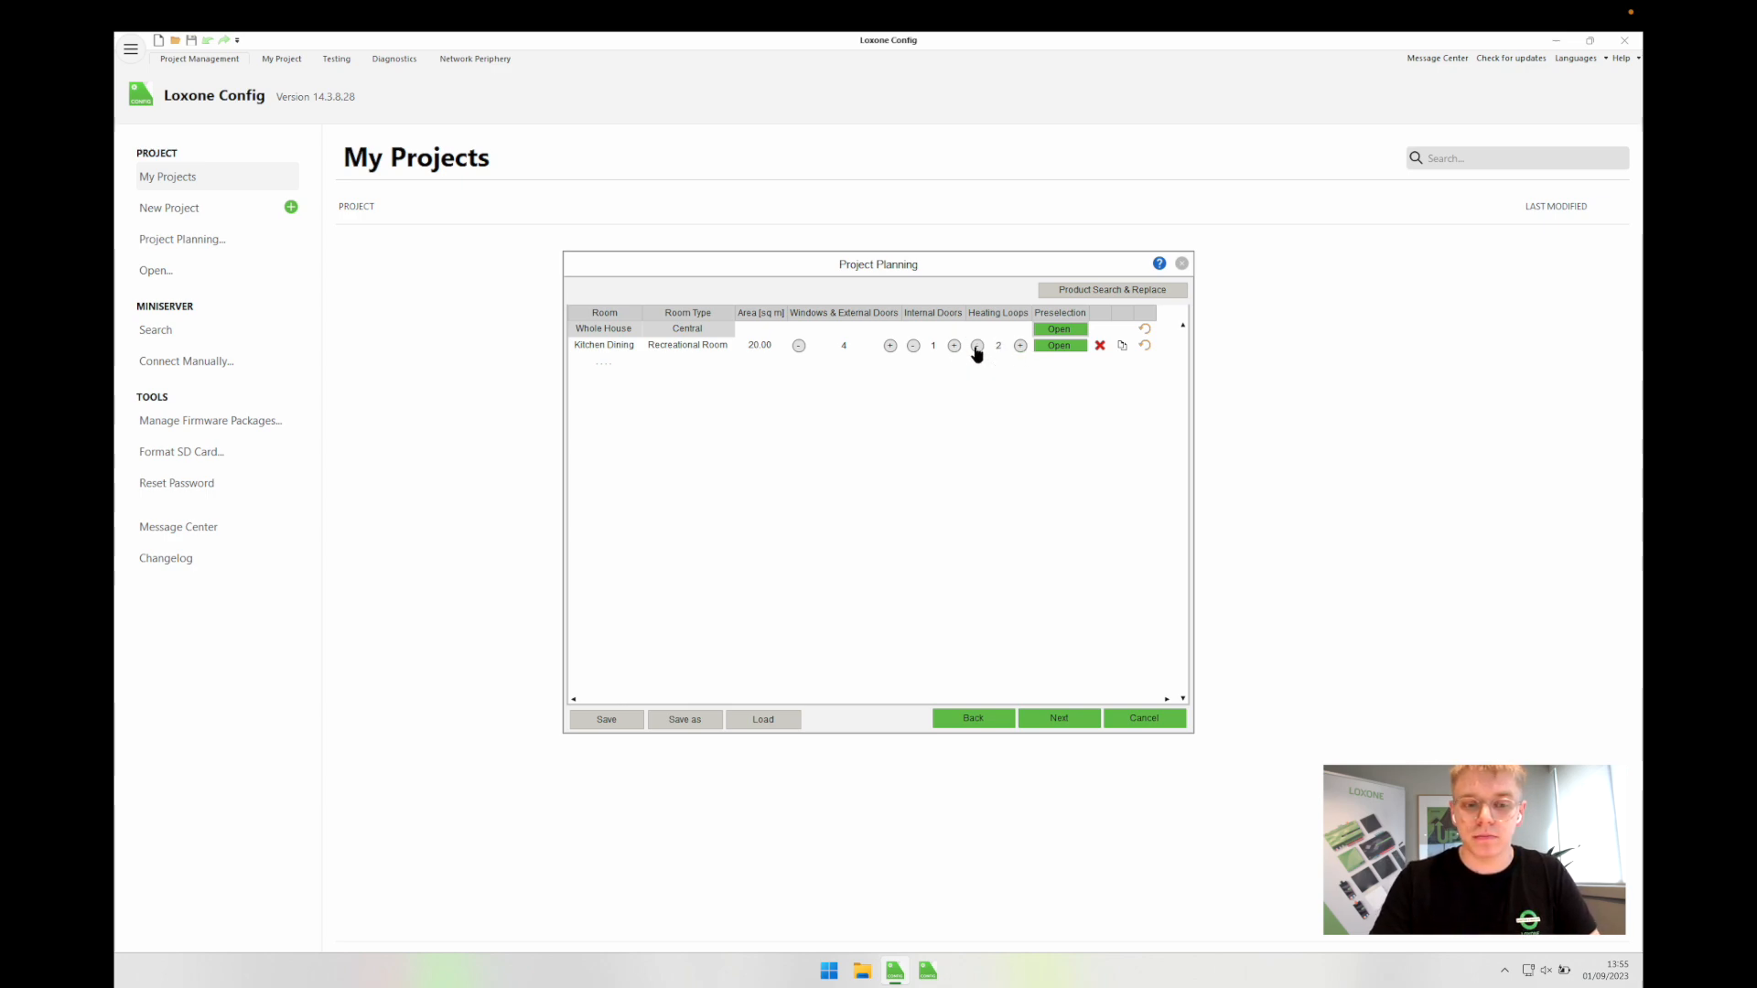
click(1066, 346)
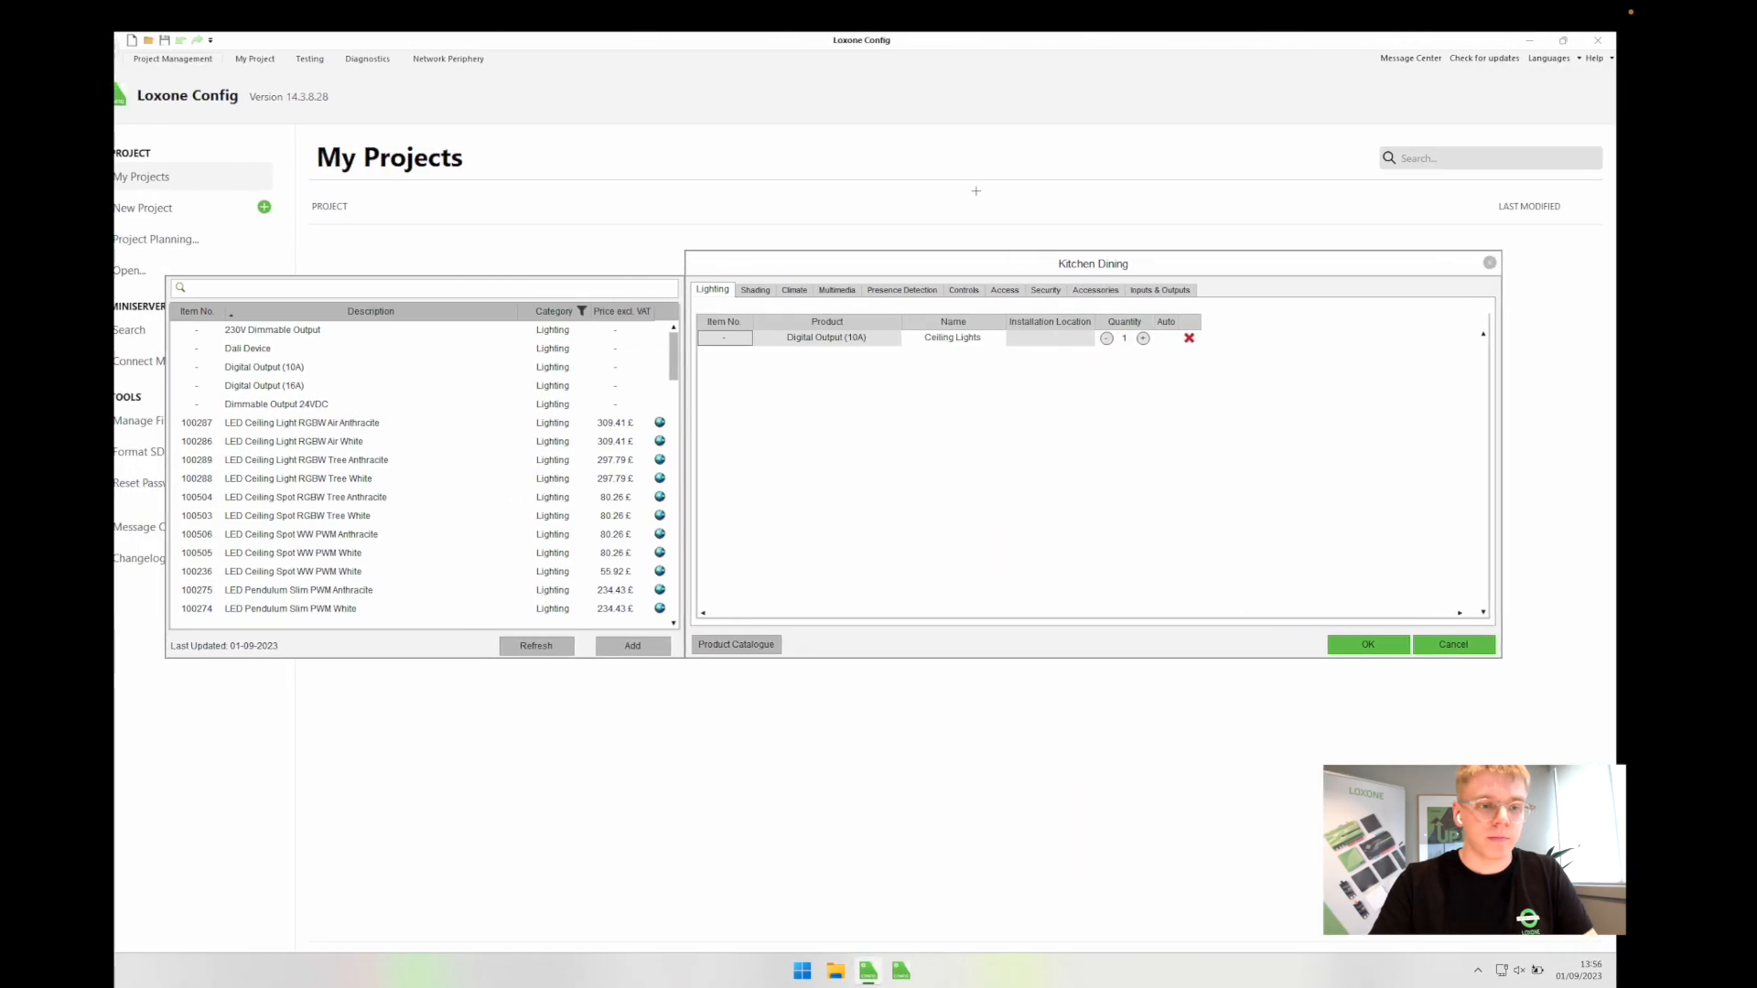
click(815, 344)
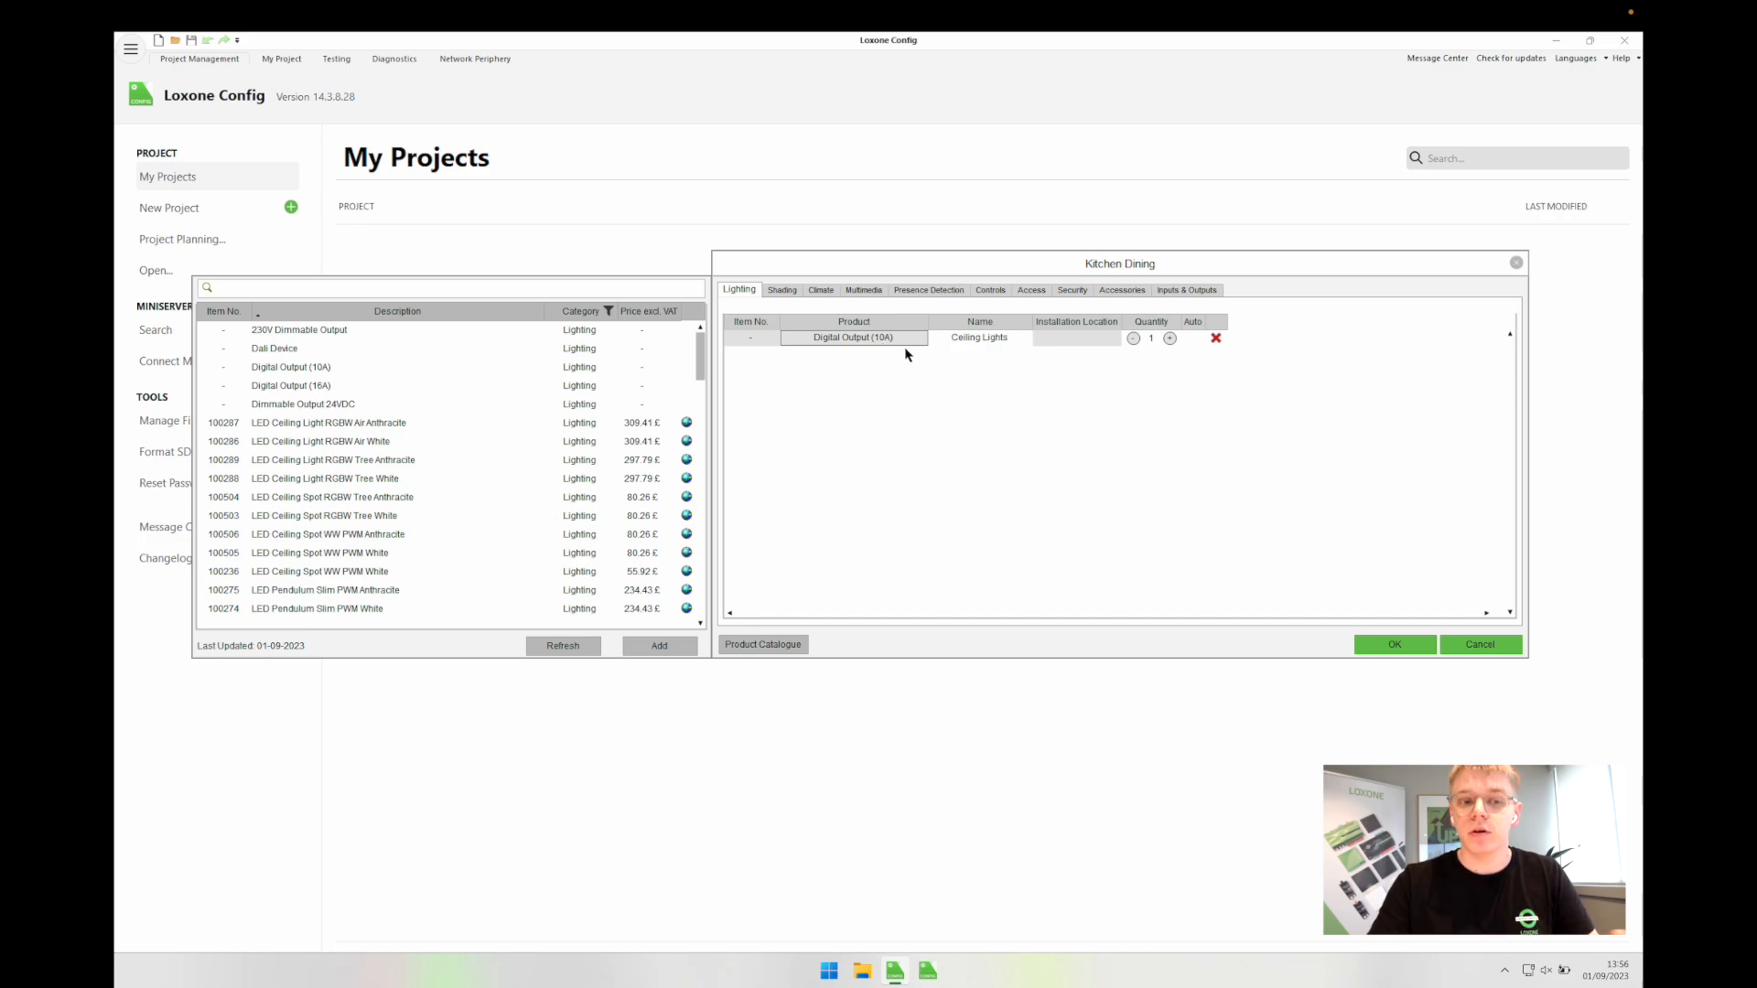
Step: Rename Ceiling Lights to Kitchen Spots and add a second Digital Output (10A) named Dining Spots
click(978, 341)
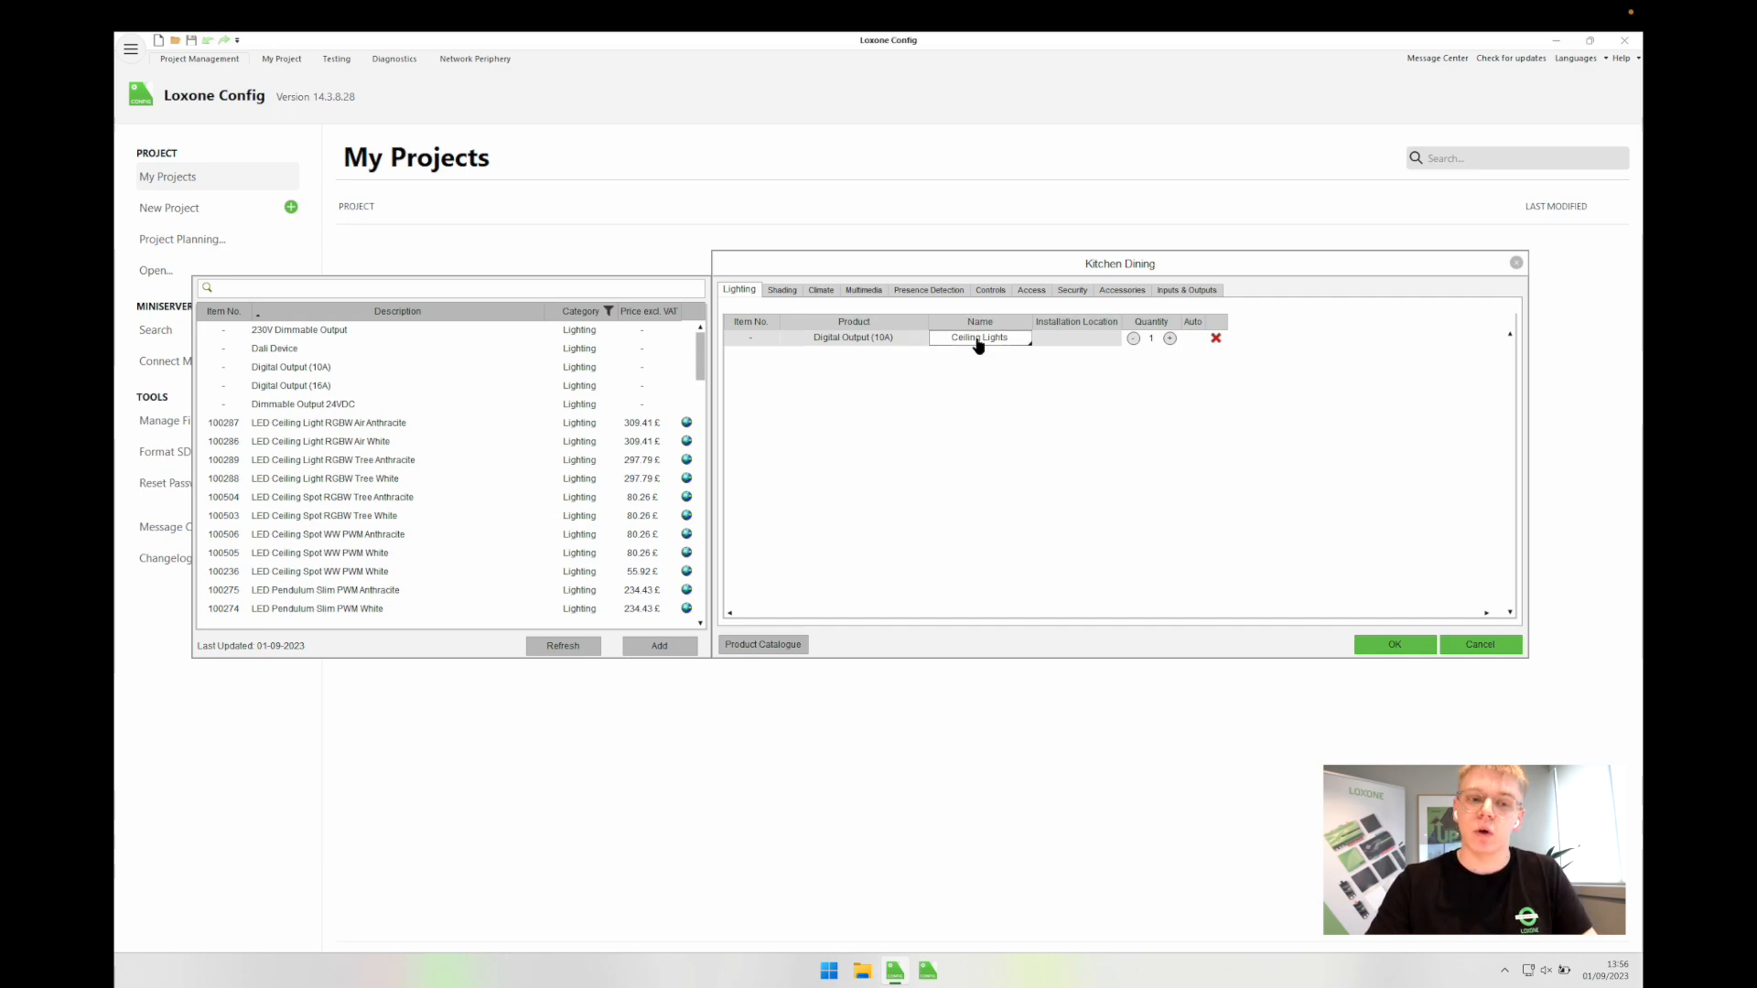
text(Kitchen Spots)
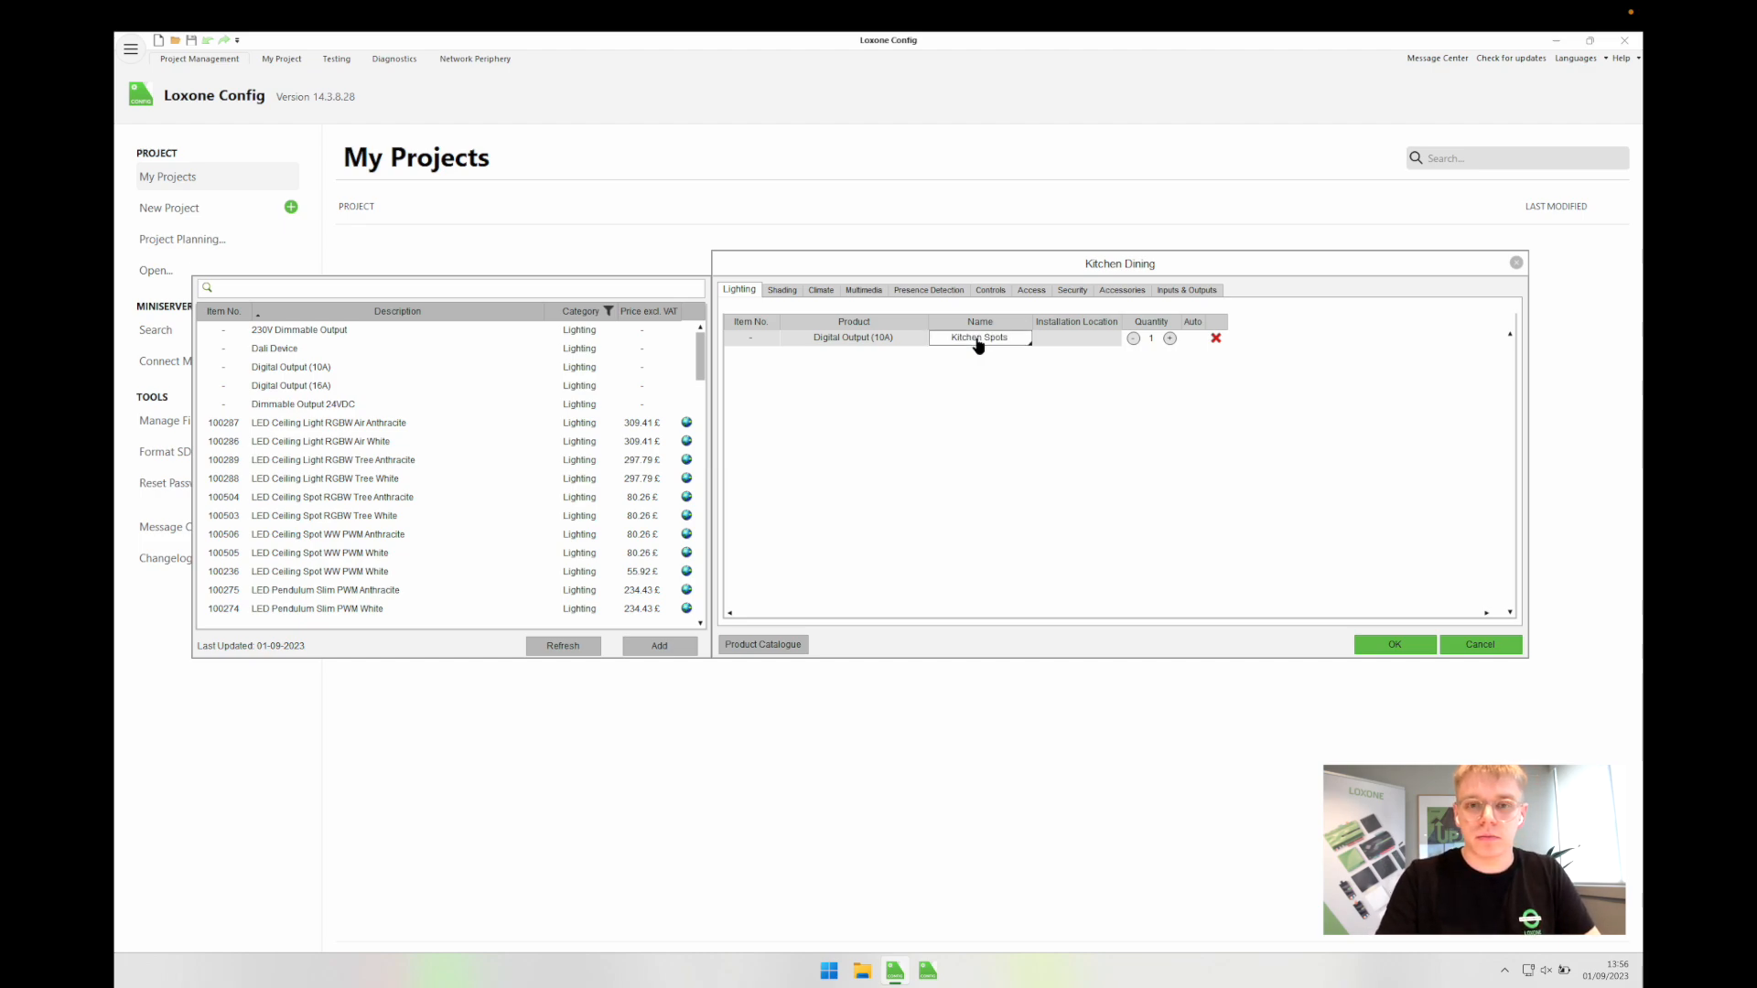
click(298, 369)
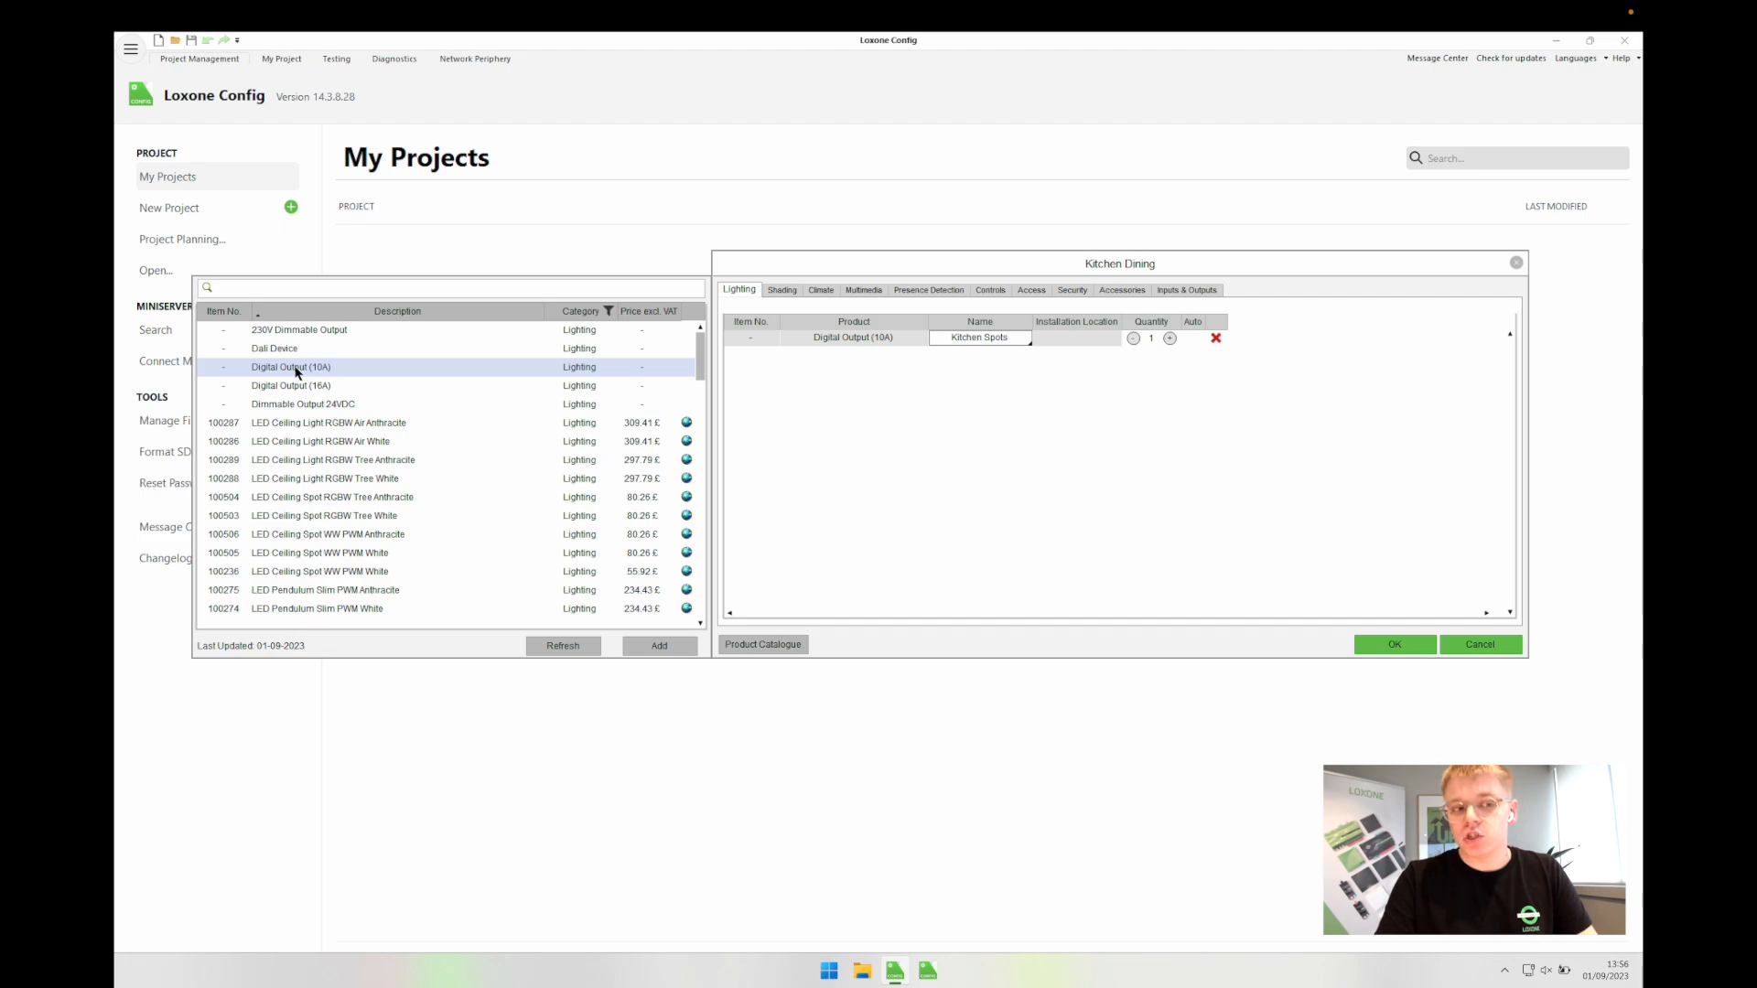
double_click(296, 370)
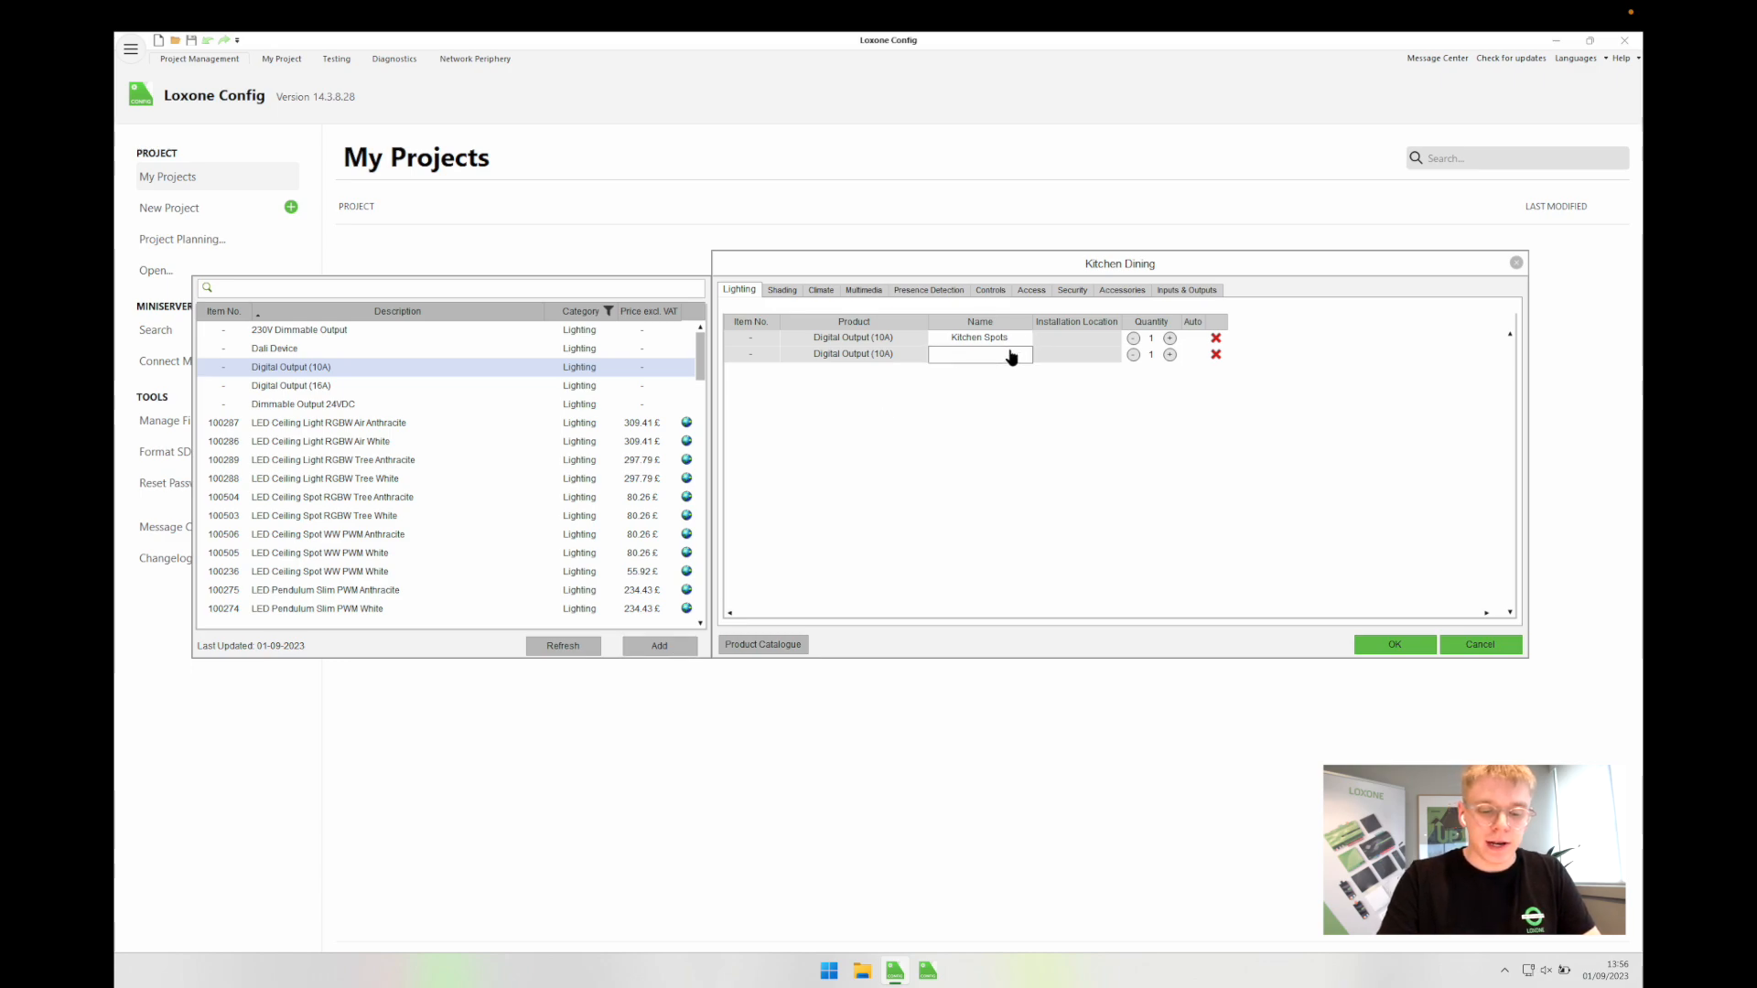
text(Dining Spots)
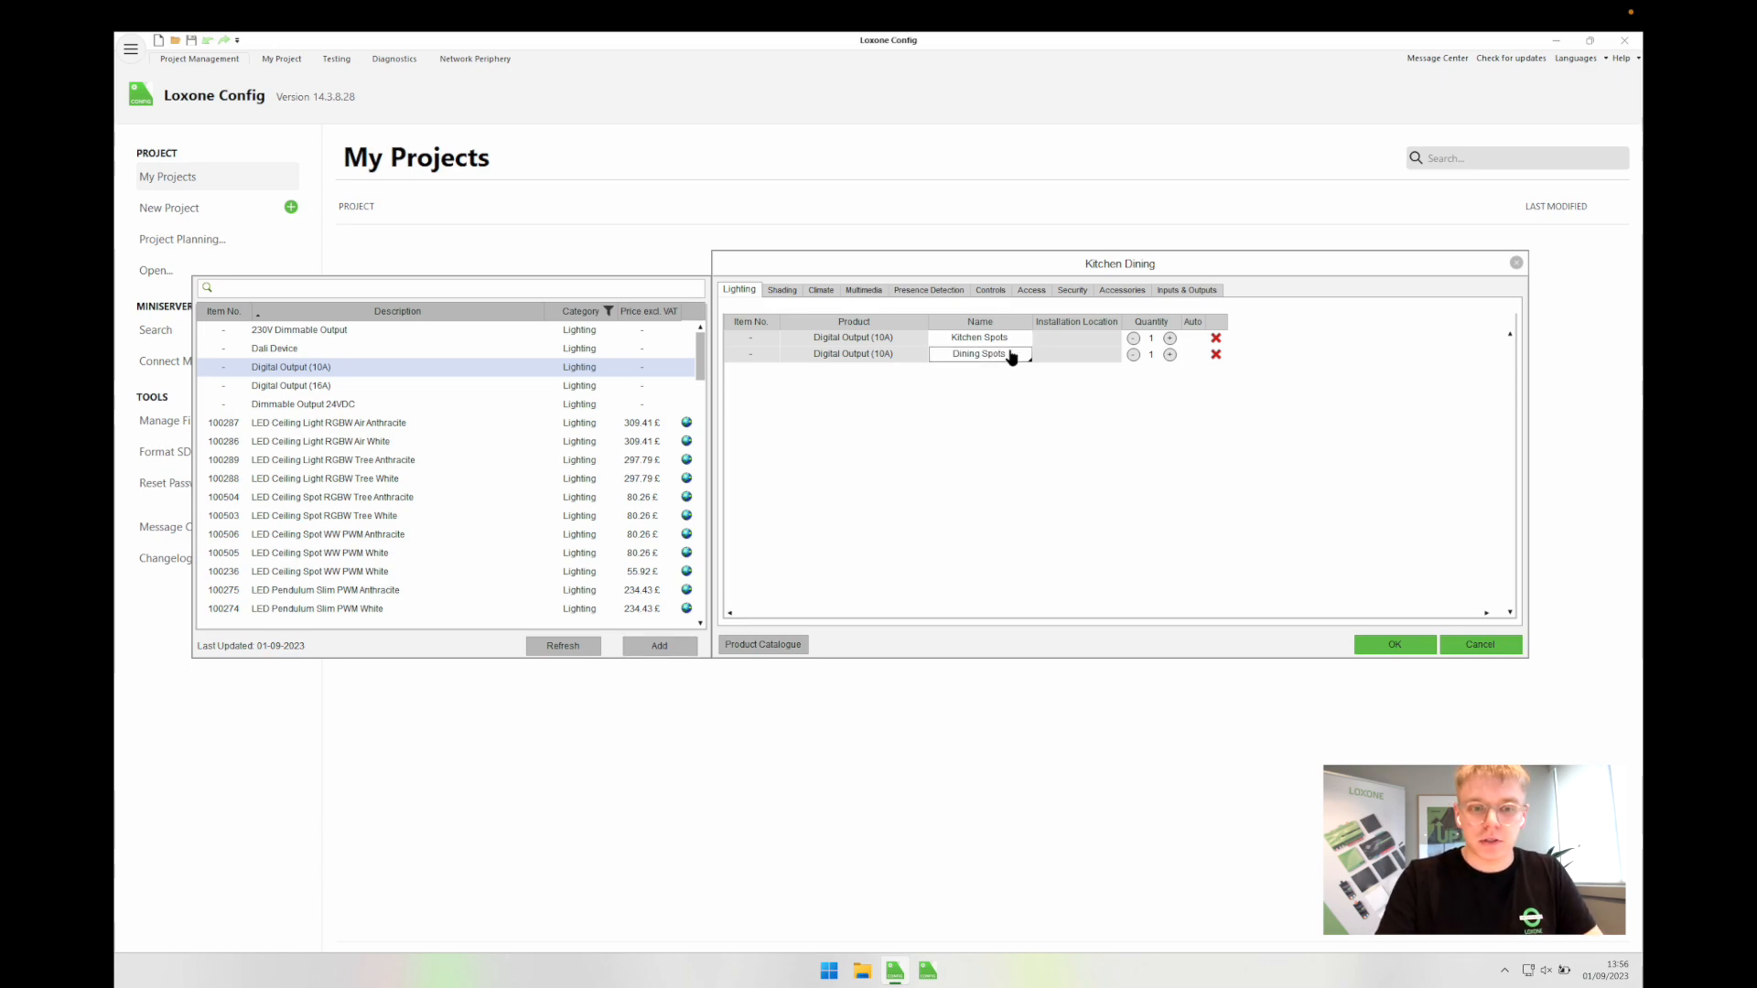
click(938, 420)
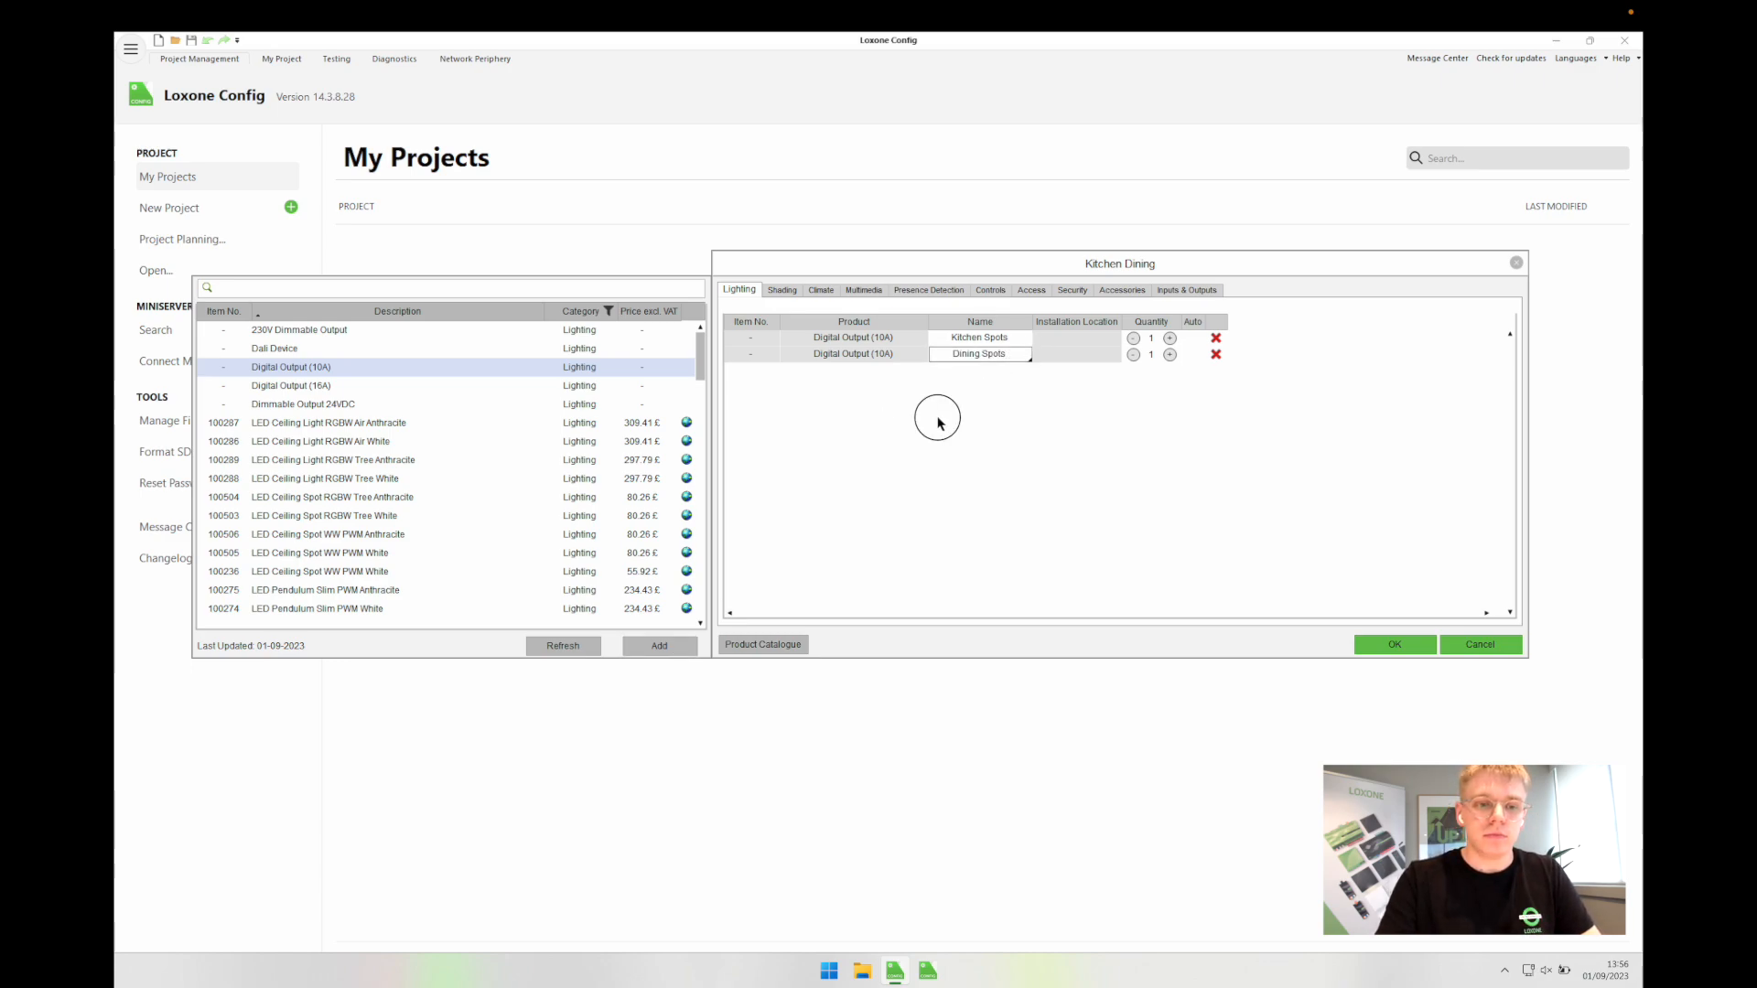
Step: Add a third Digital Output (10A) named Table Pendants, correcting its spelling
double_click(343, 366)
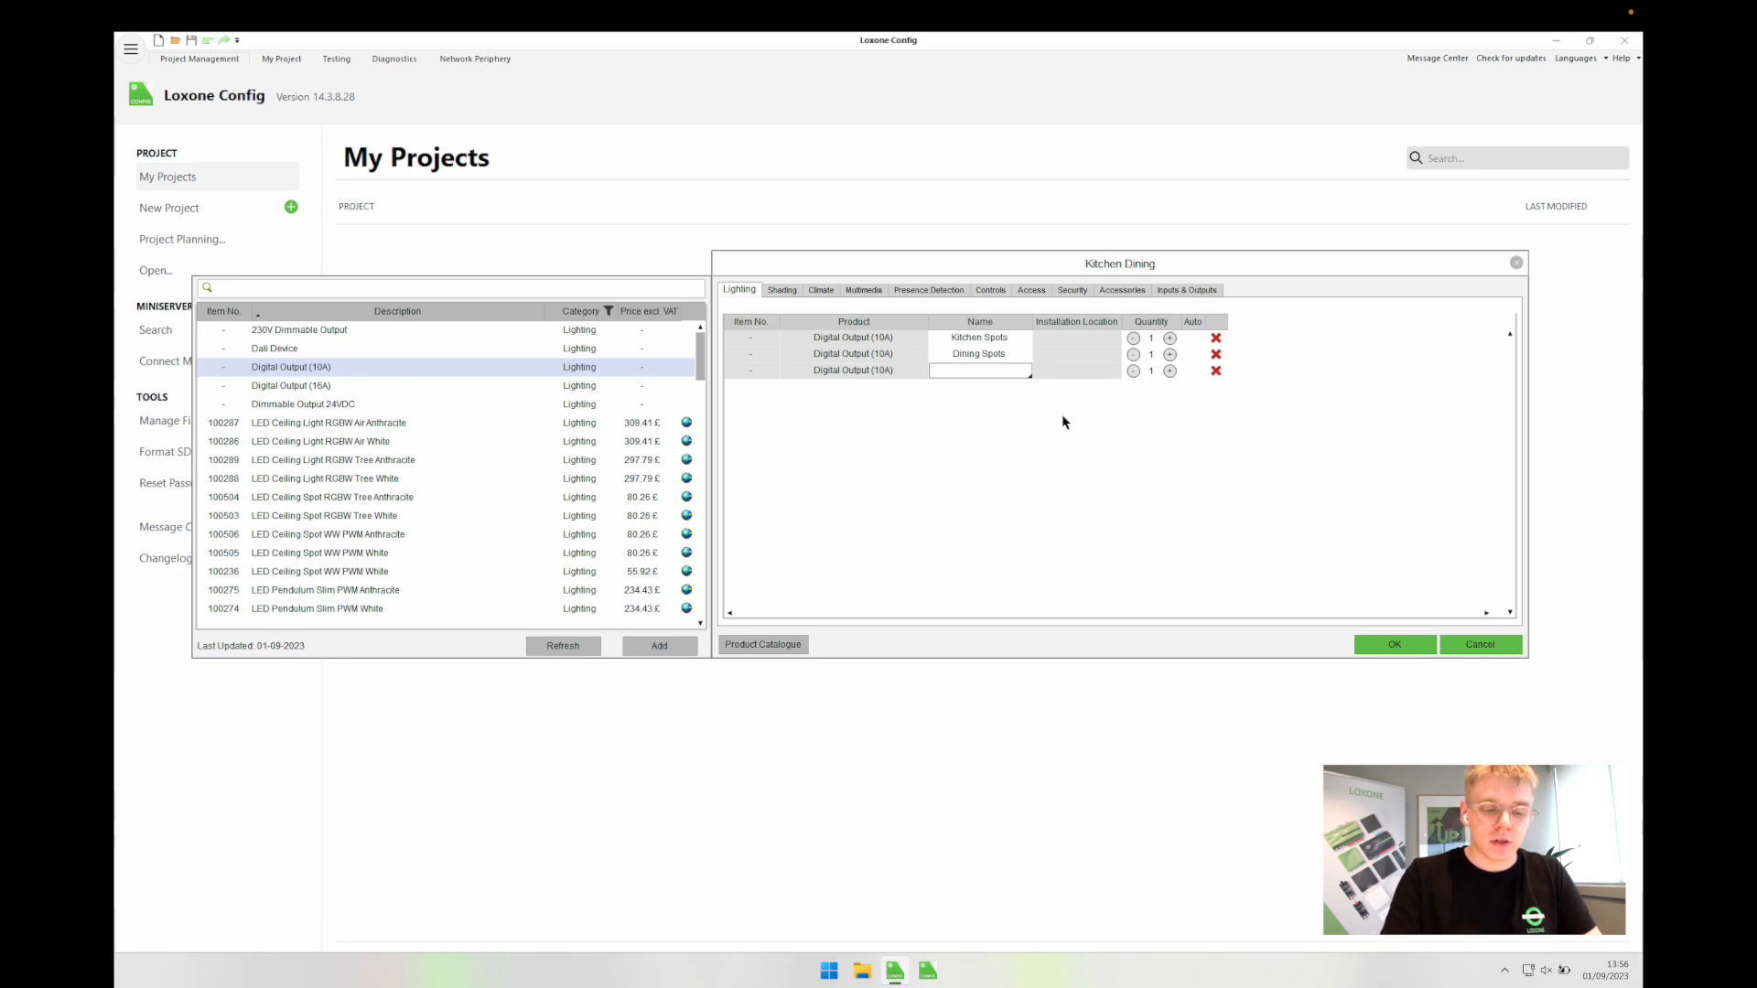
text(Dining)
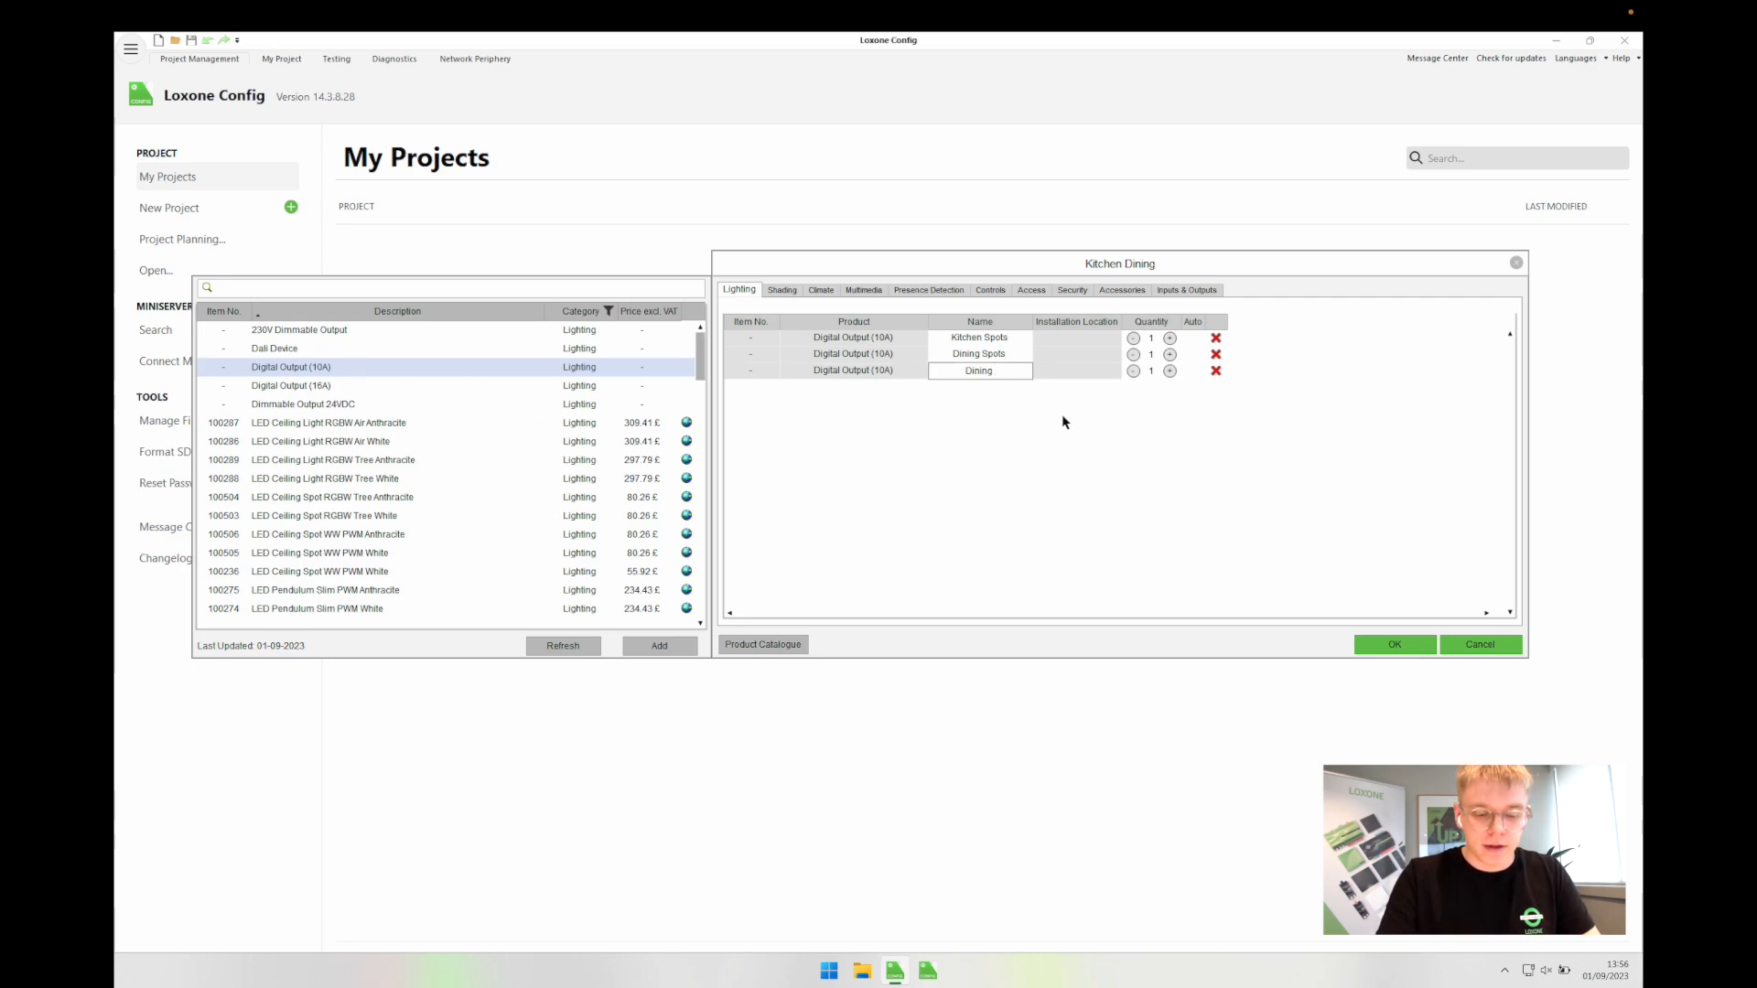
text( Pendants)
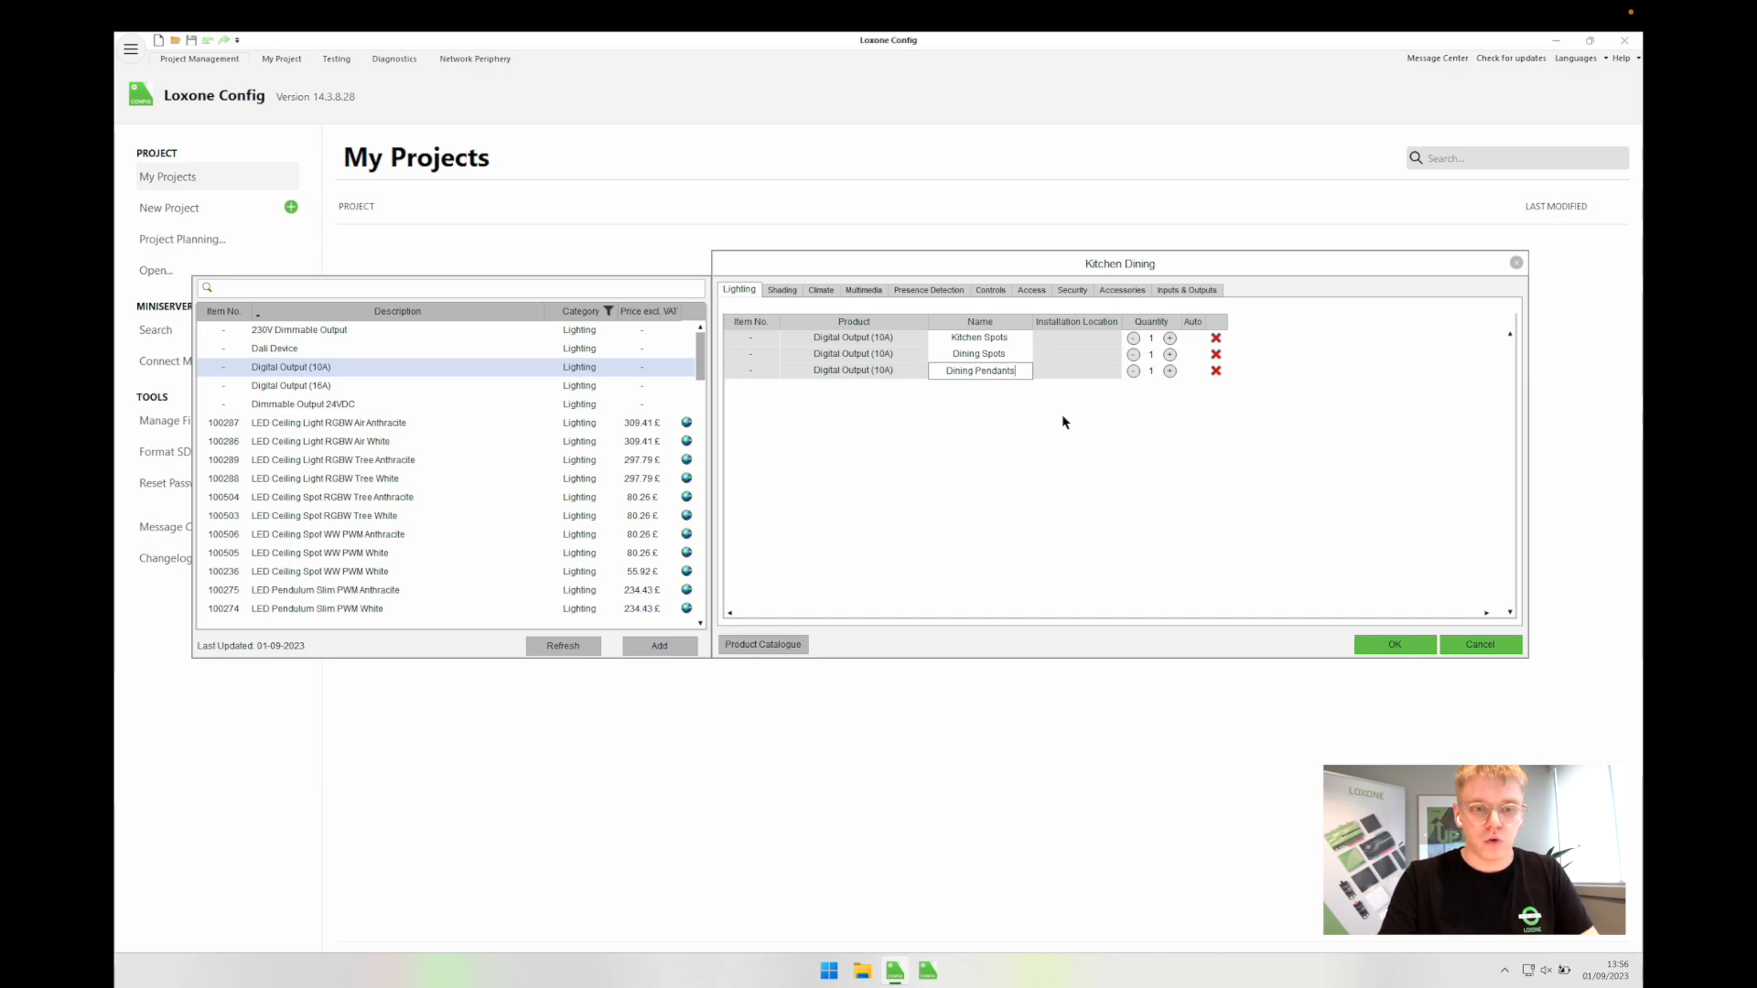
key(ctrl+a)
text(Table Pend)
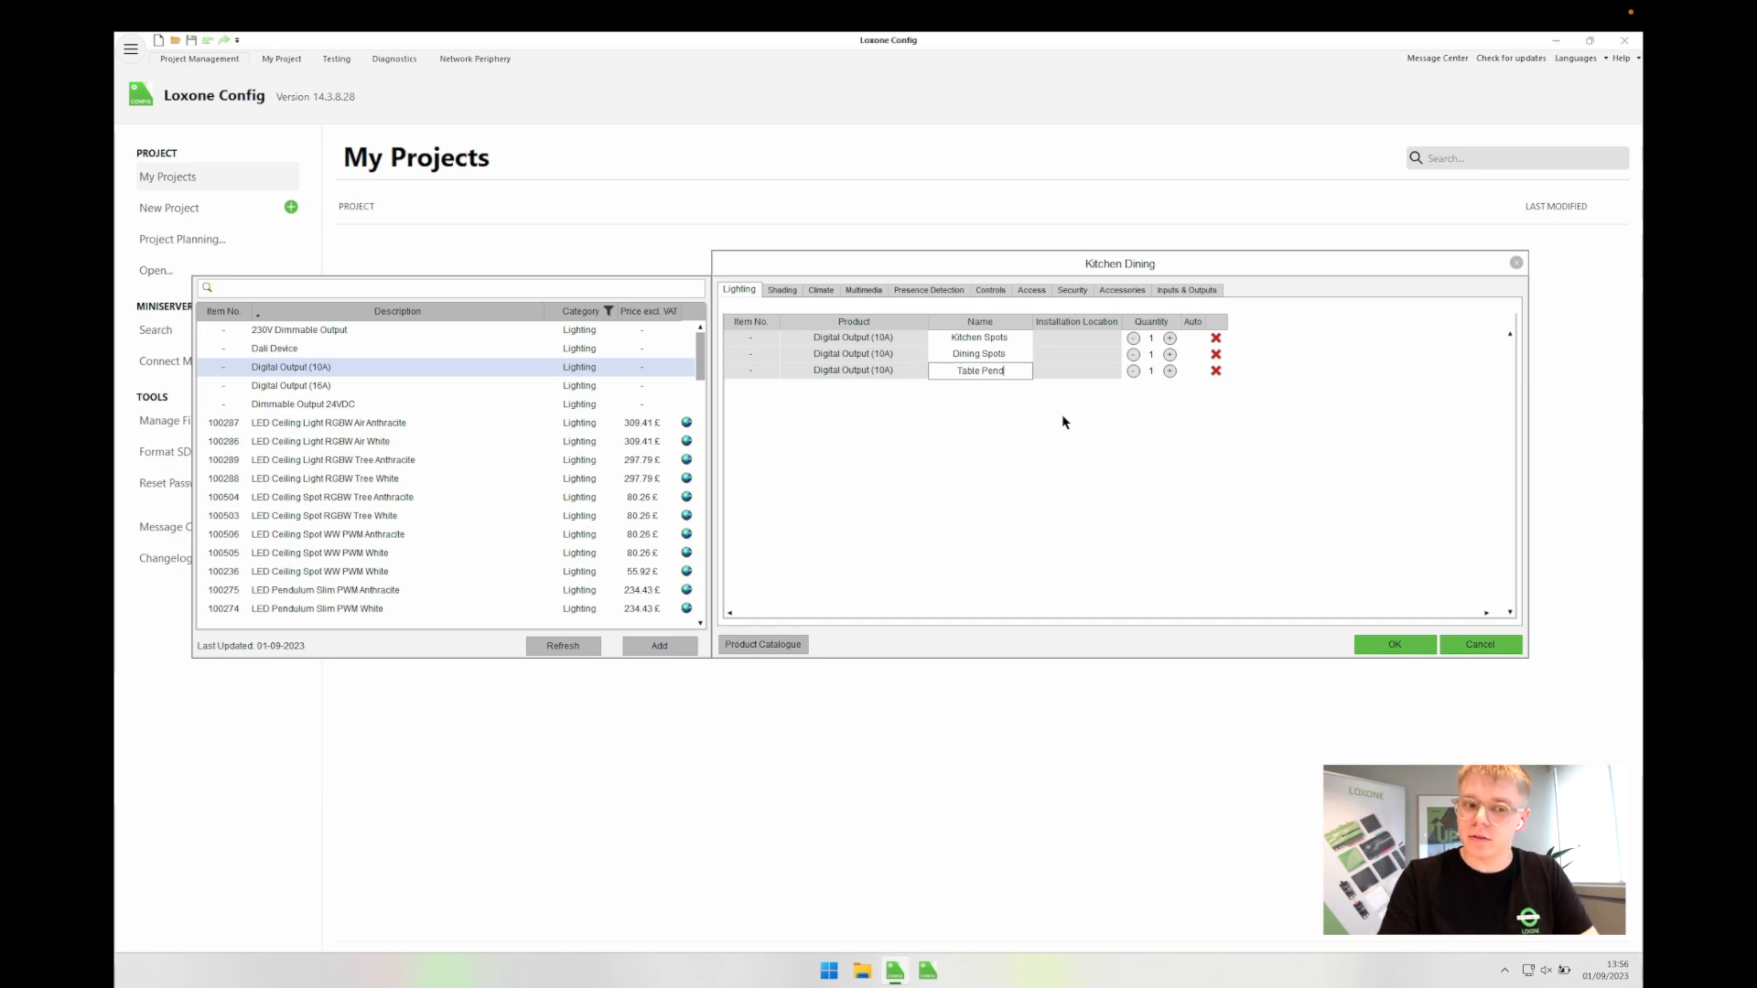
text(ants)
key(Return)
double_click(1002, 372)
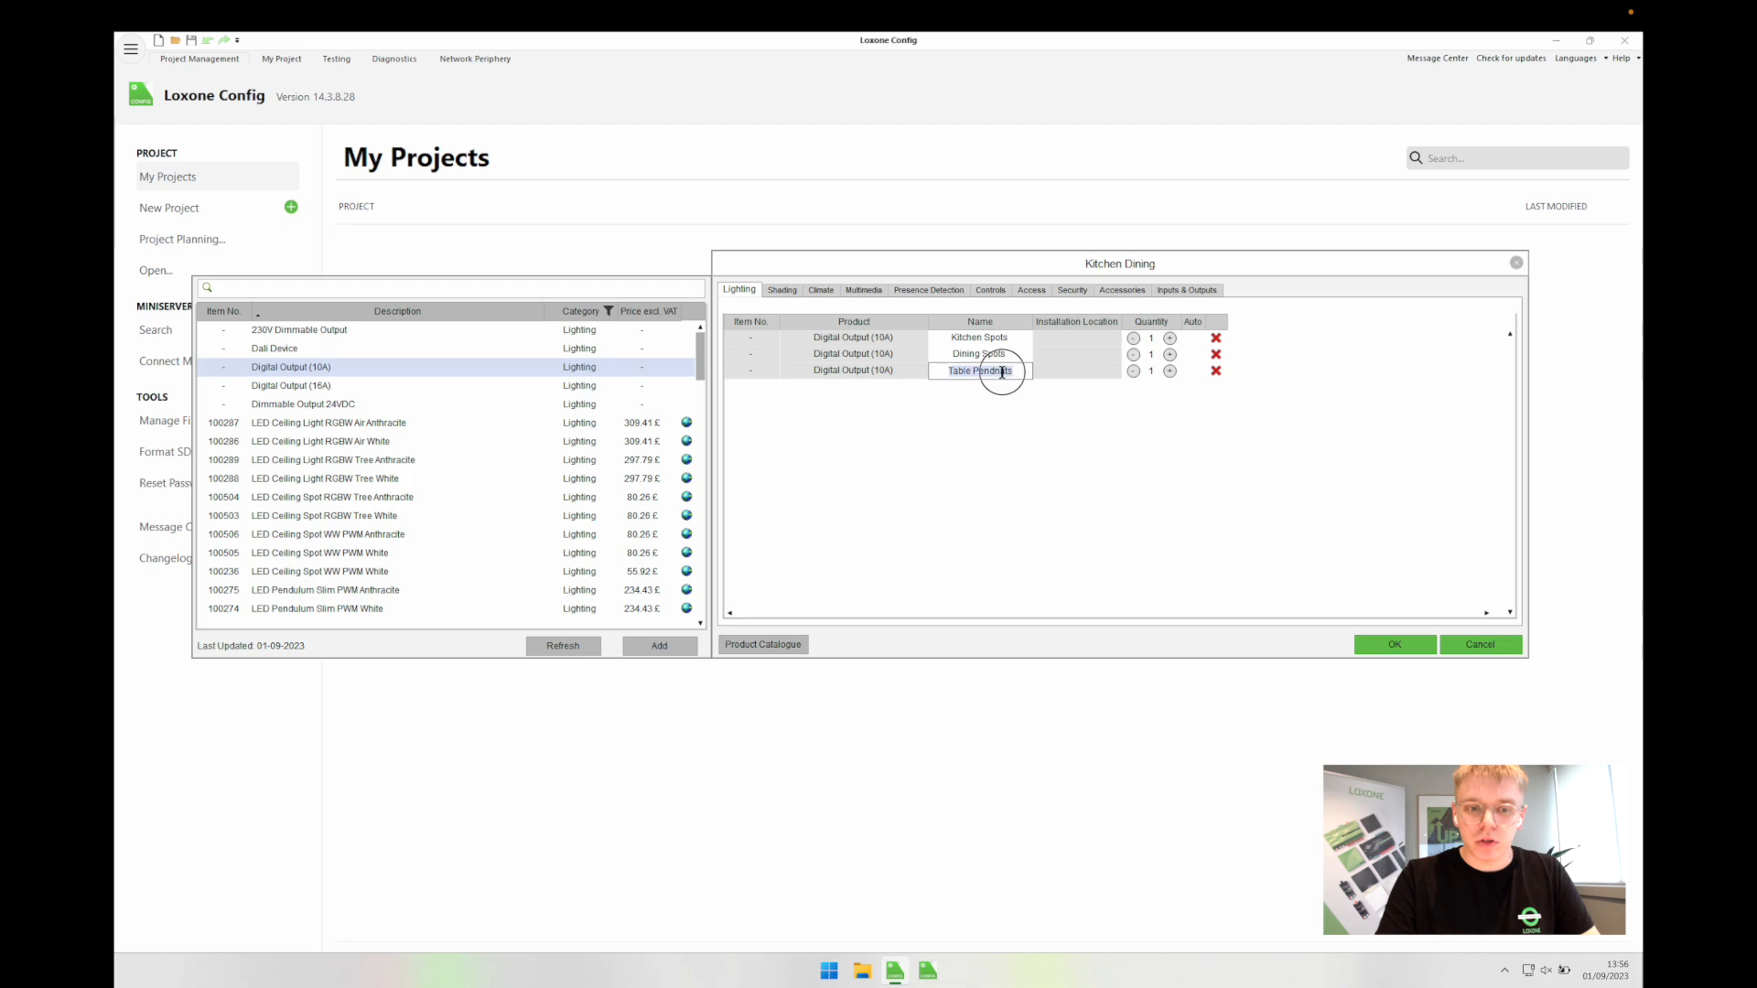
click(1002, 372)
key(BackSpace)
key(BackSpace)
text(an)
key(Return)
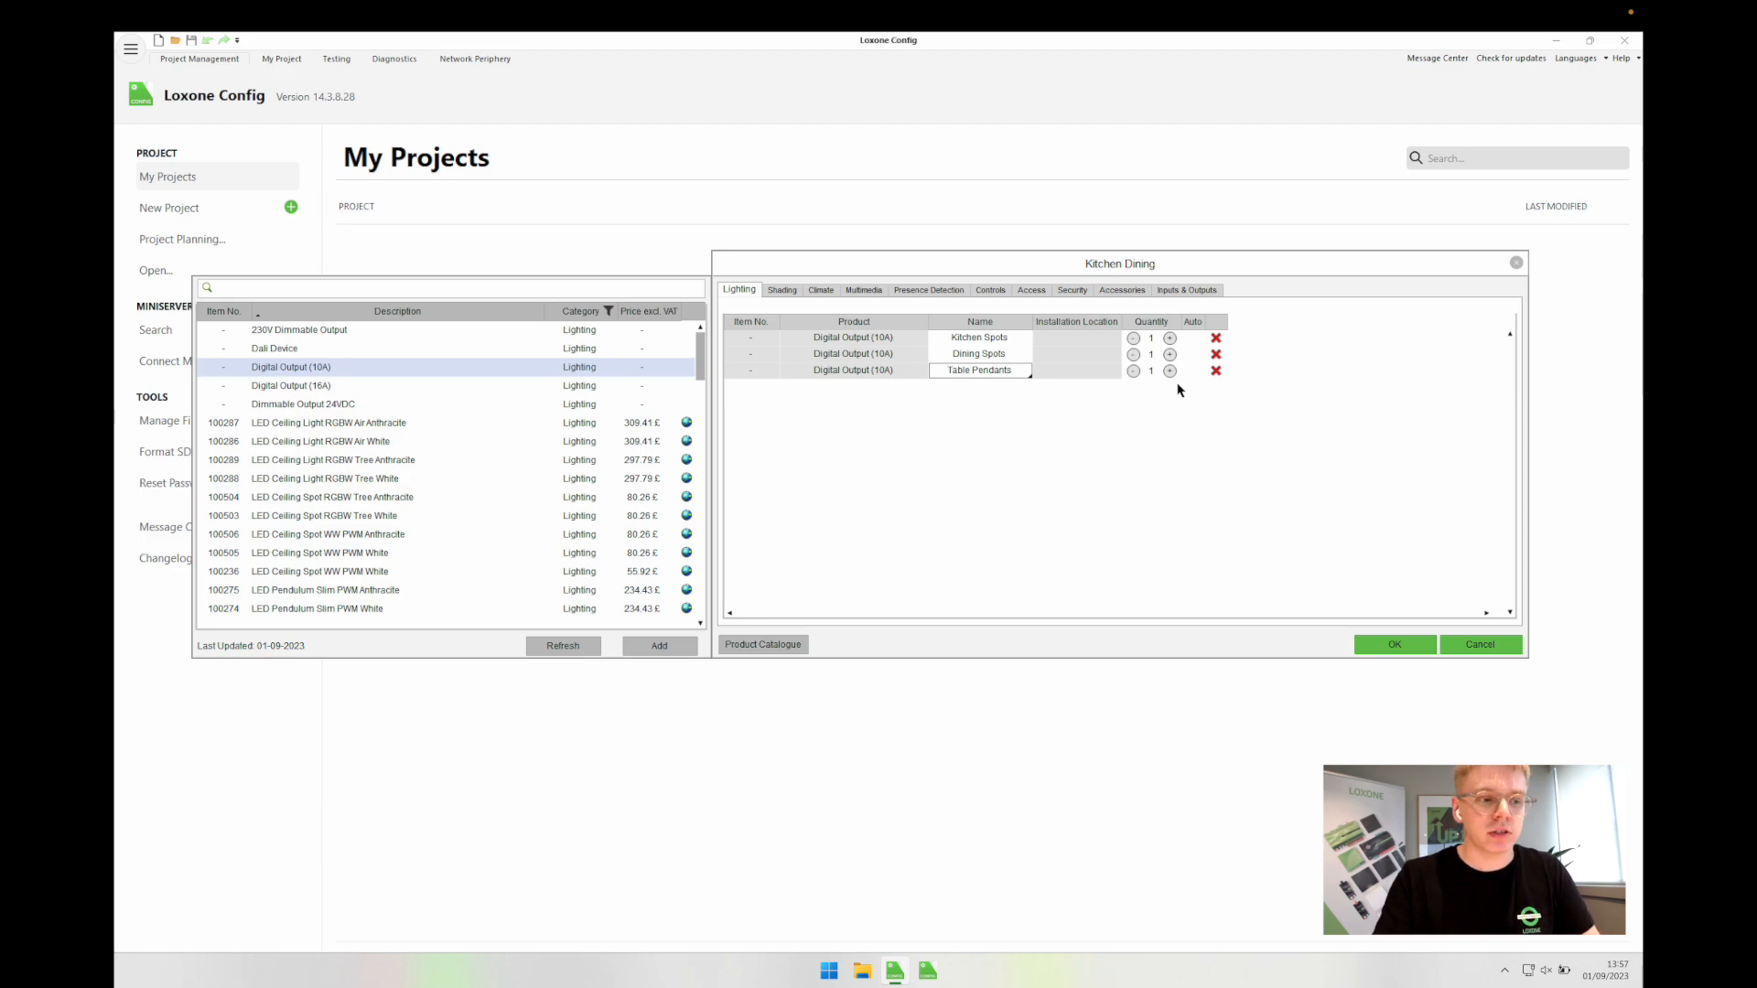
Step: Add the RGBW LED Strip 5m IP65 to Kitchen Dining via a 'led strip' catalogue search
click(952, 406)
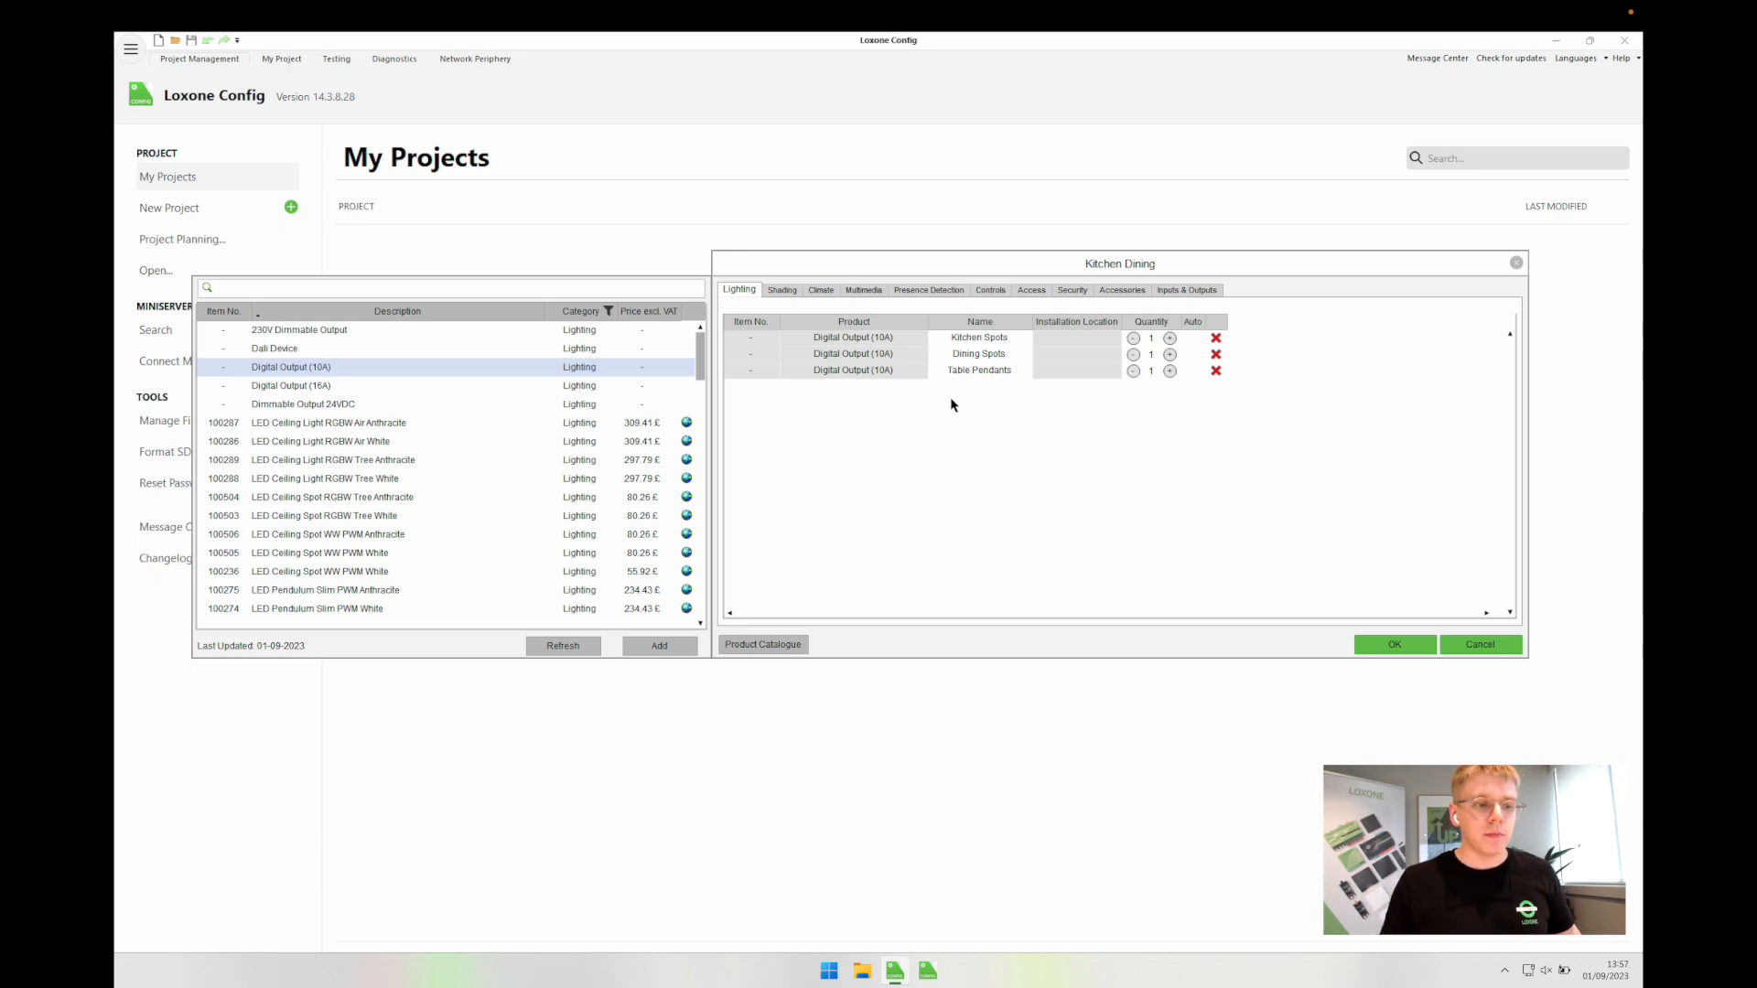
click(621, 290)
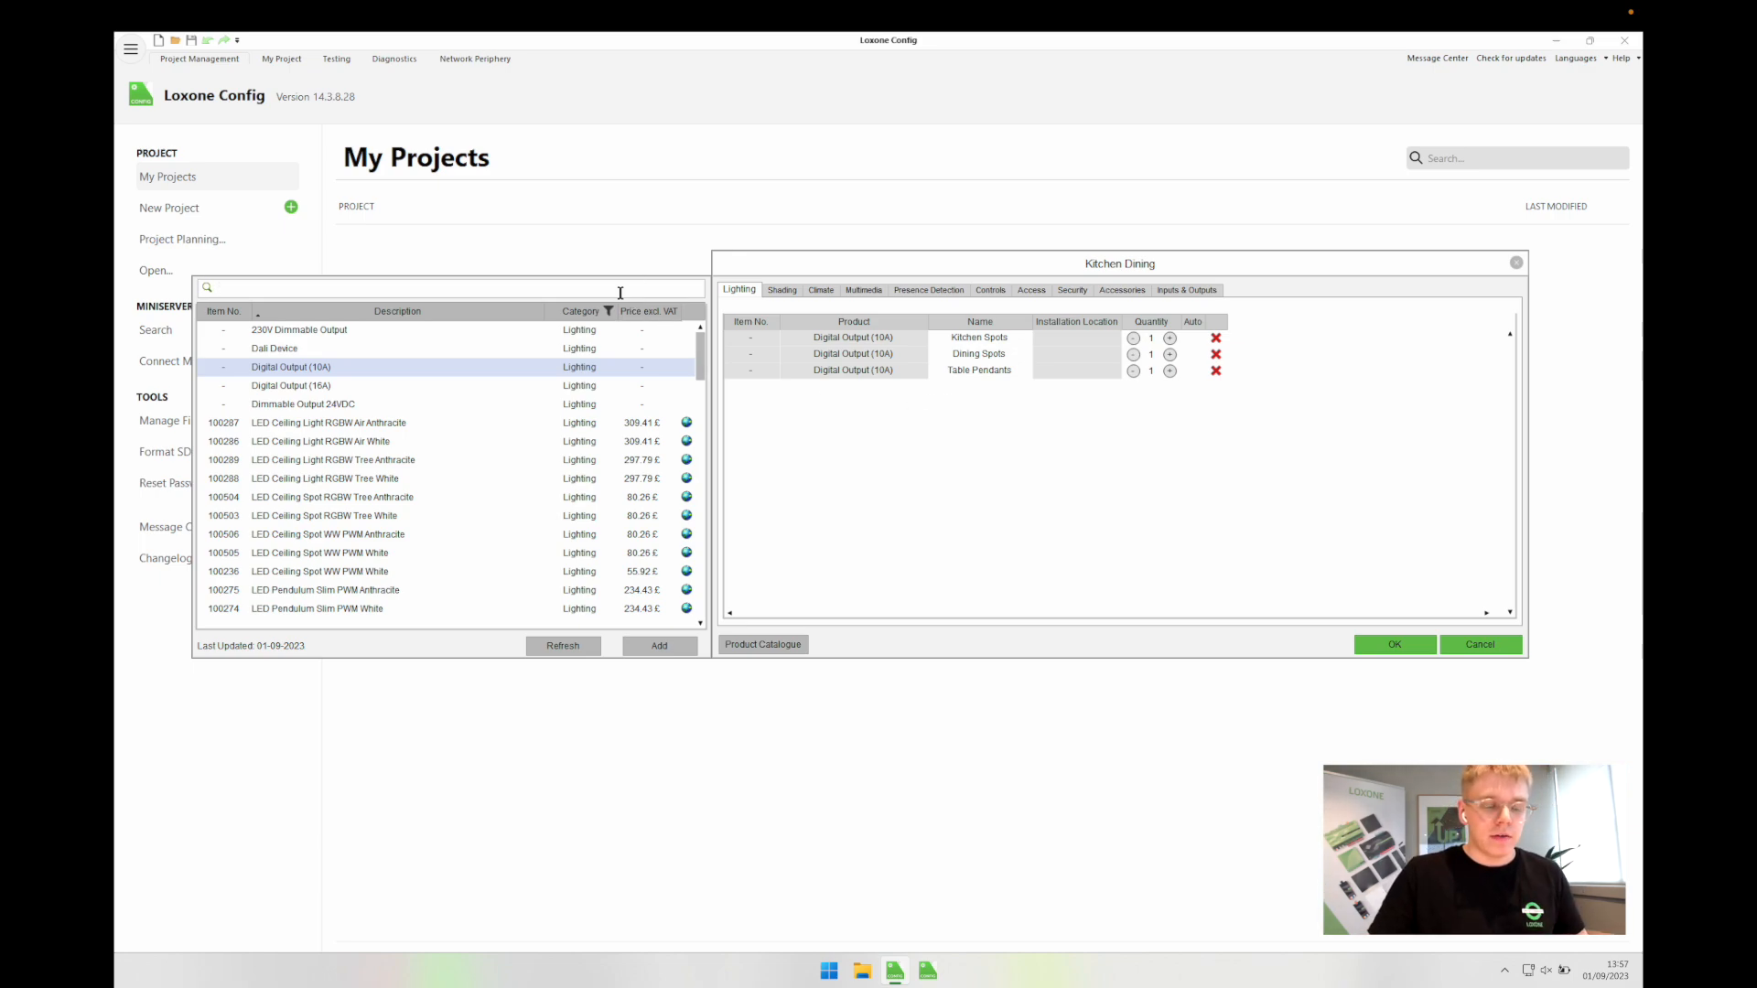
text(led)
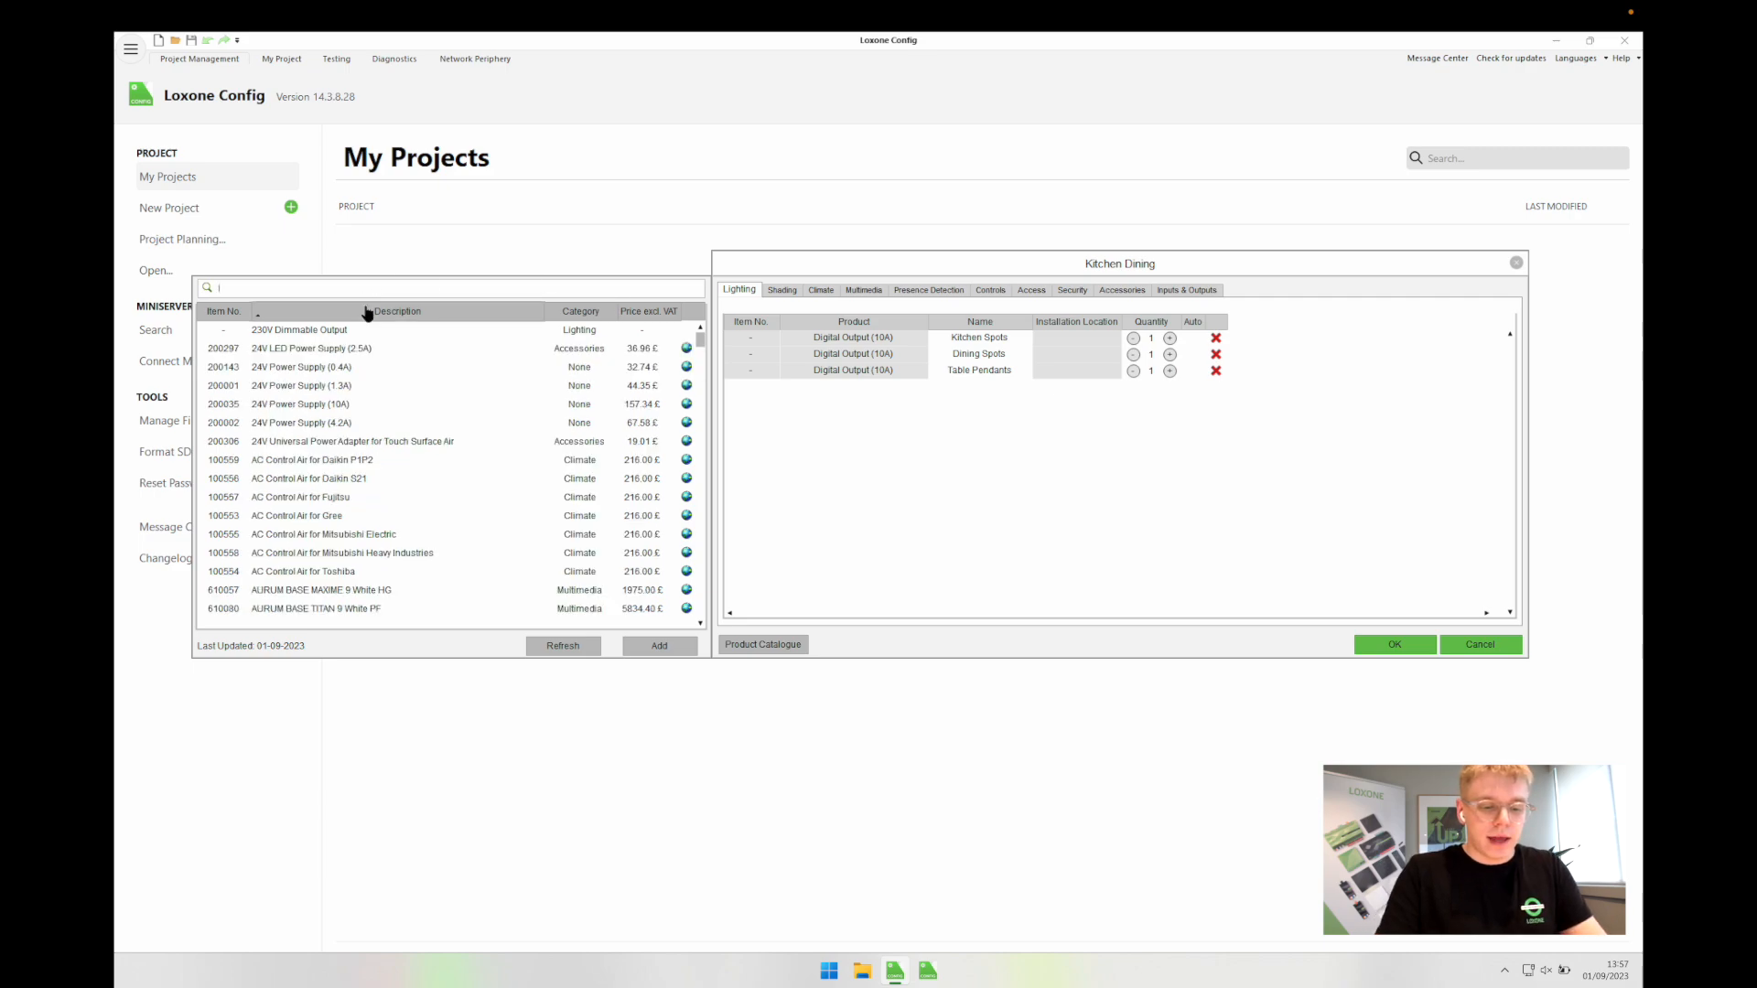
text( st)
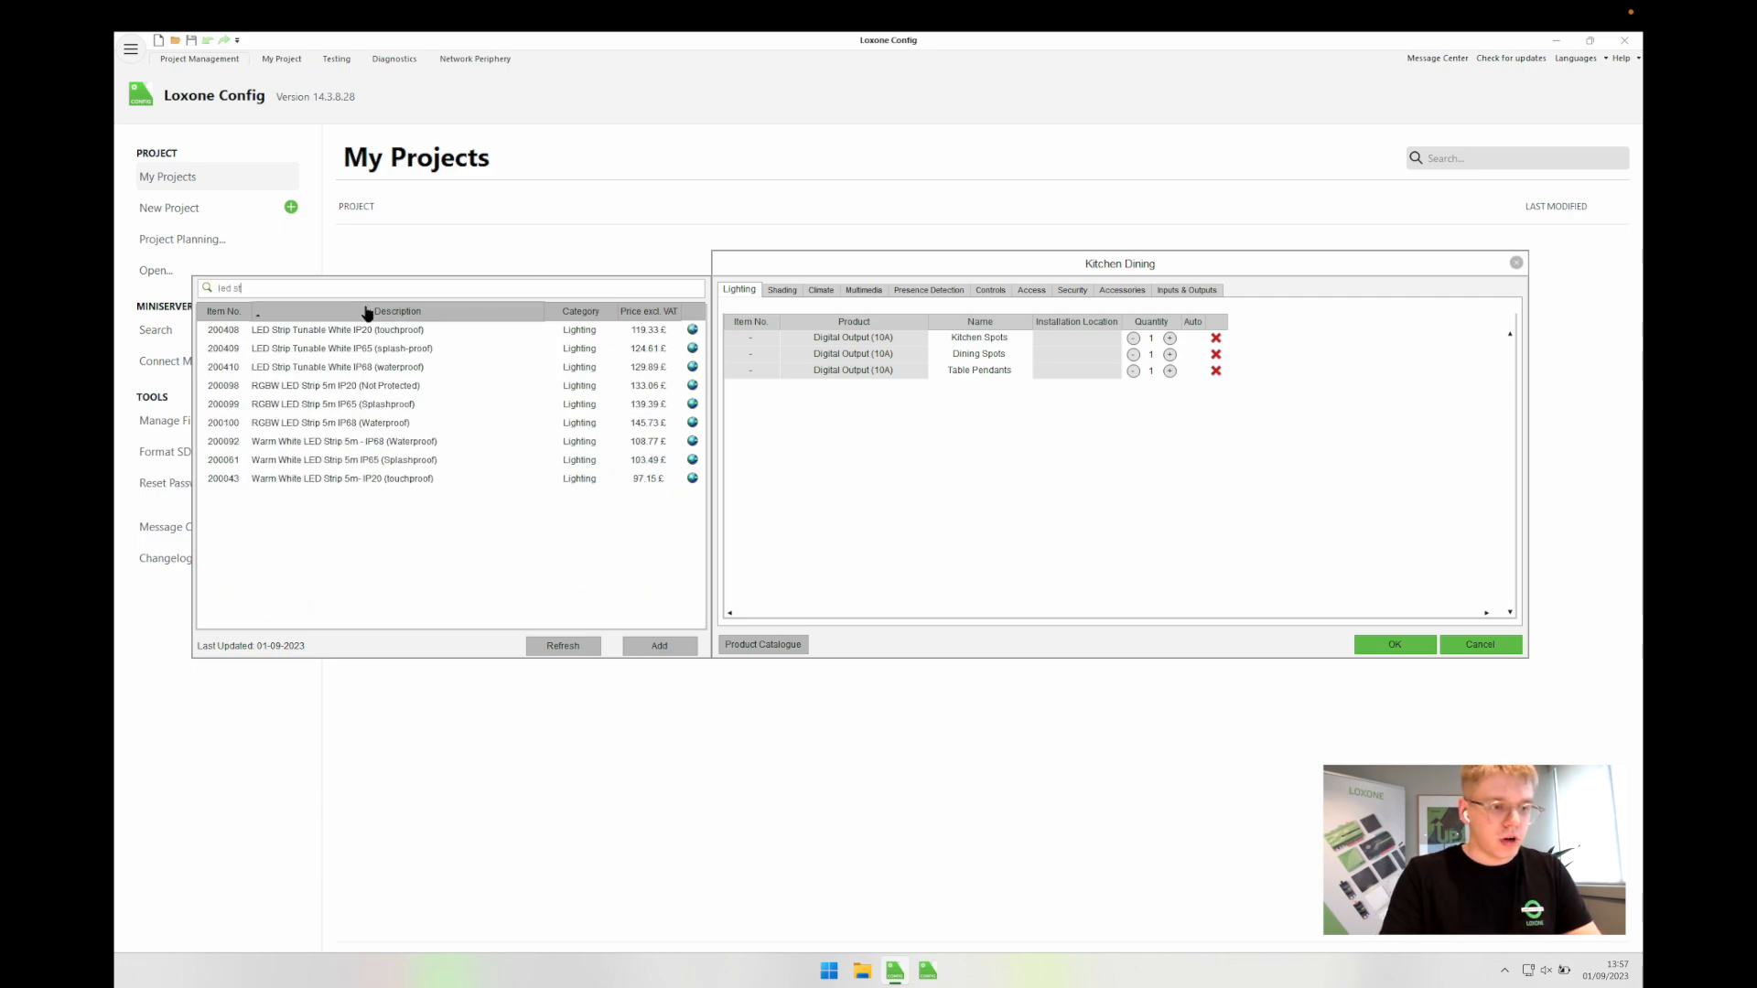
text(rip)
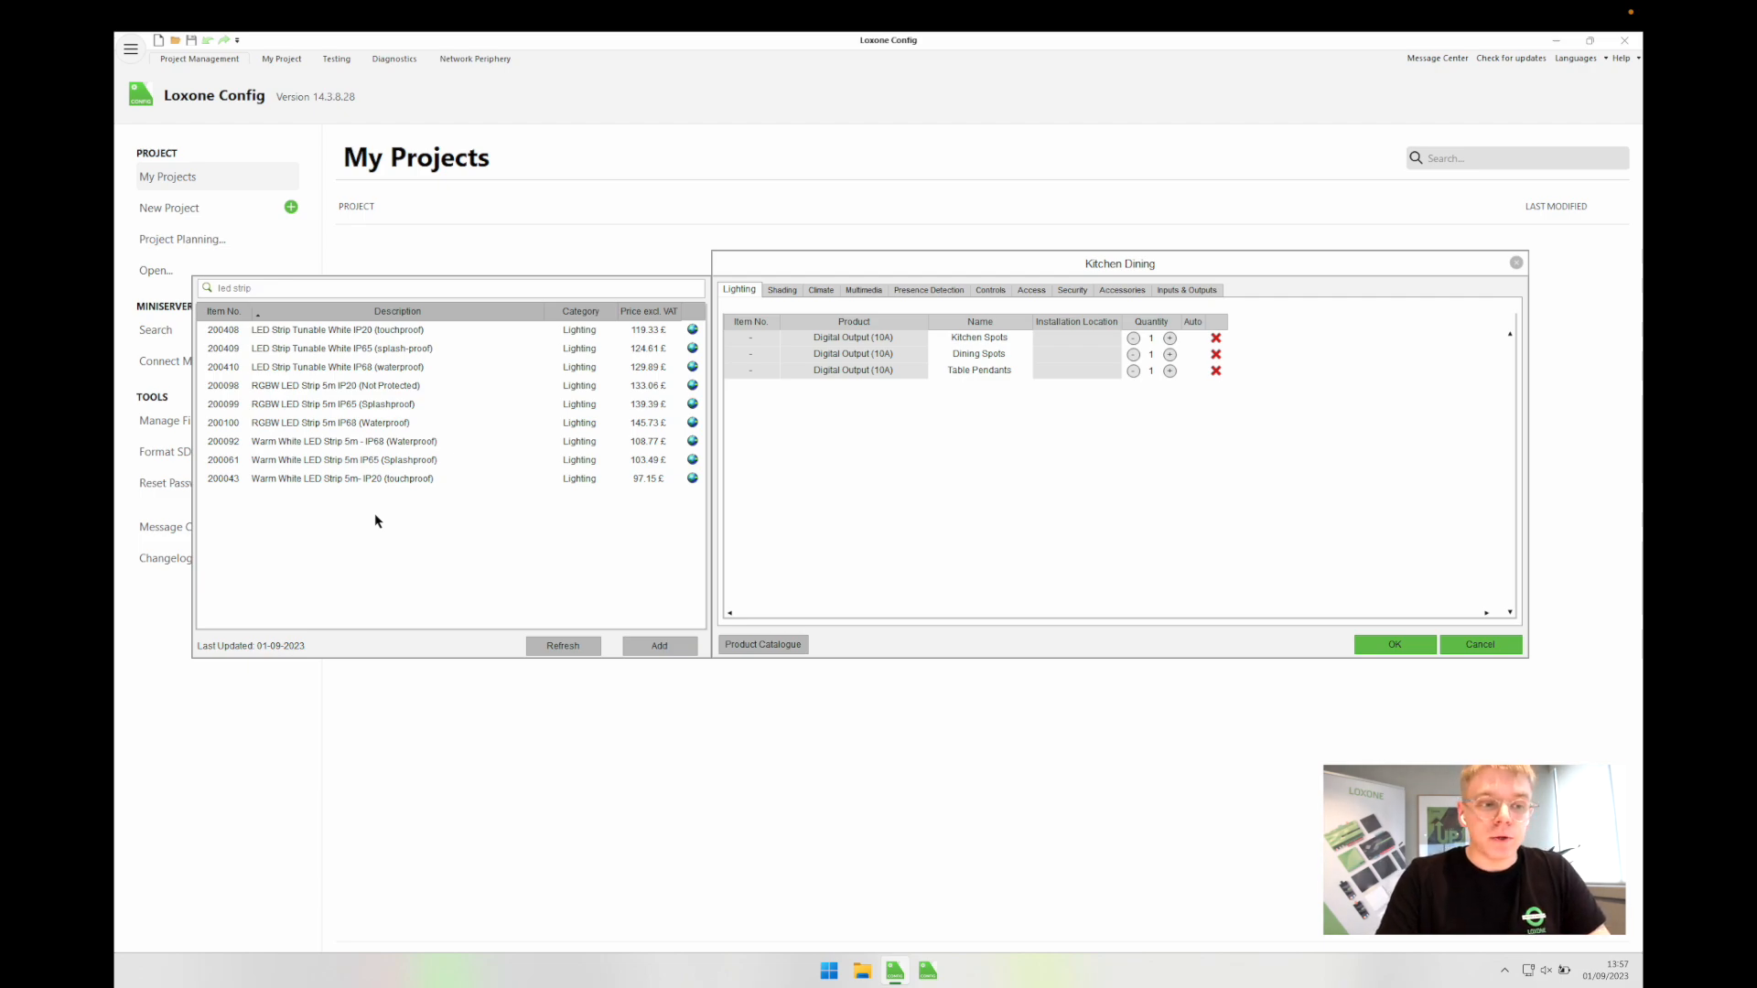
double_click(323, 406)
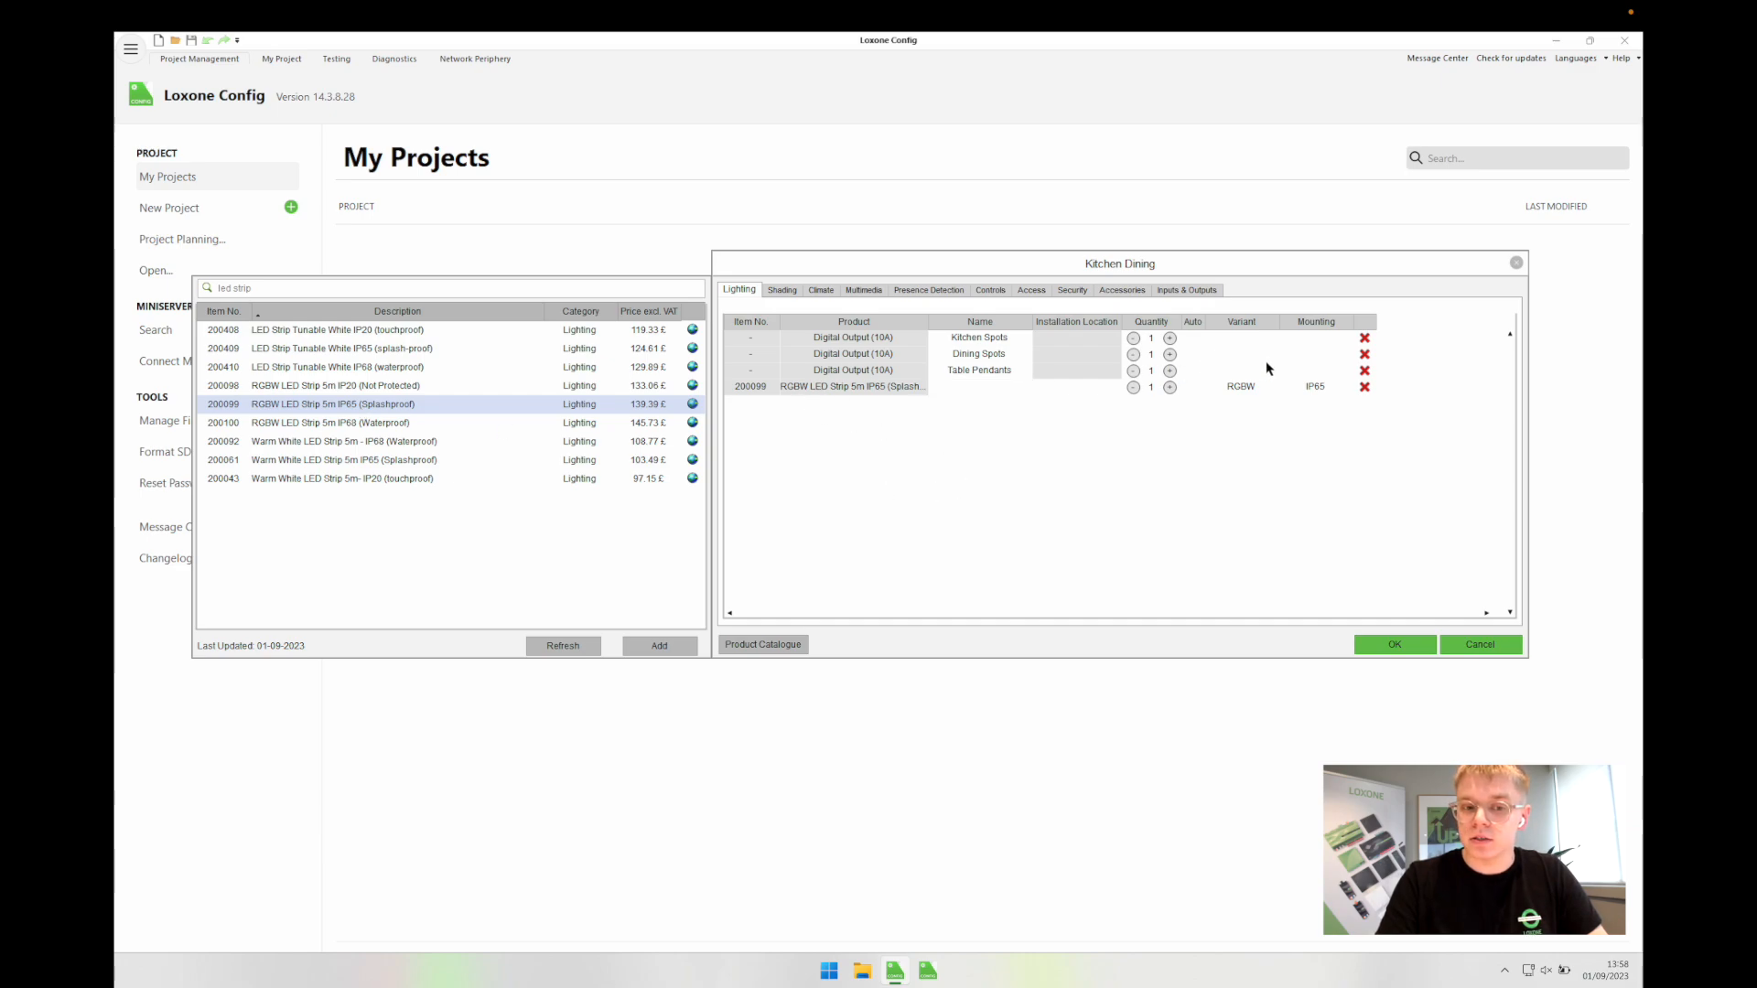
Step: Name the new LED strip Cabinet Underglow
click(970, 388)
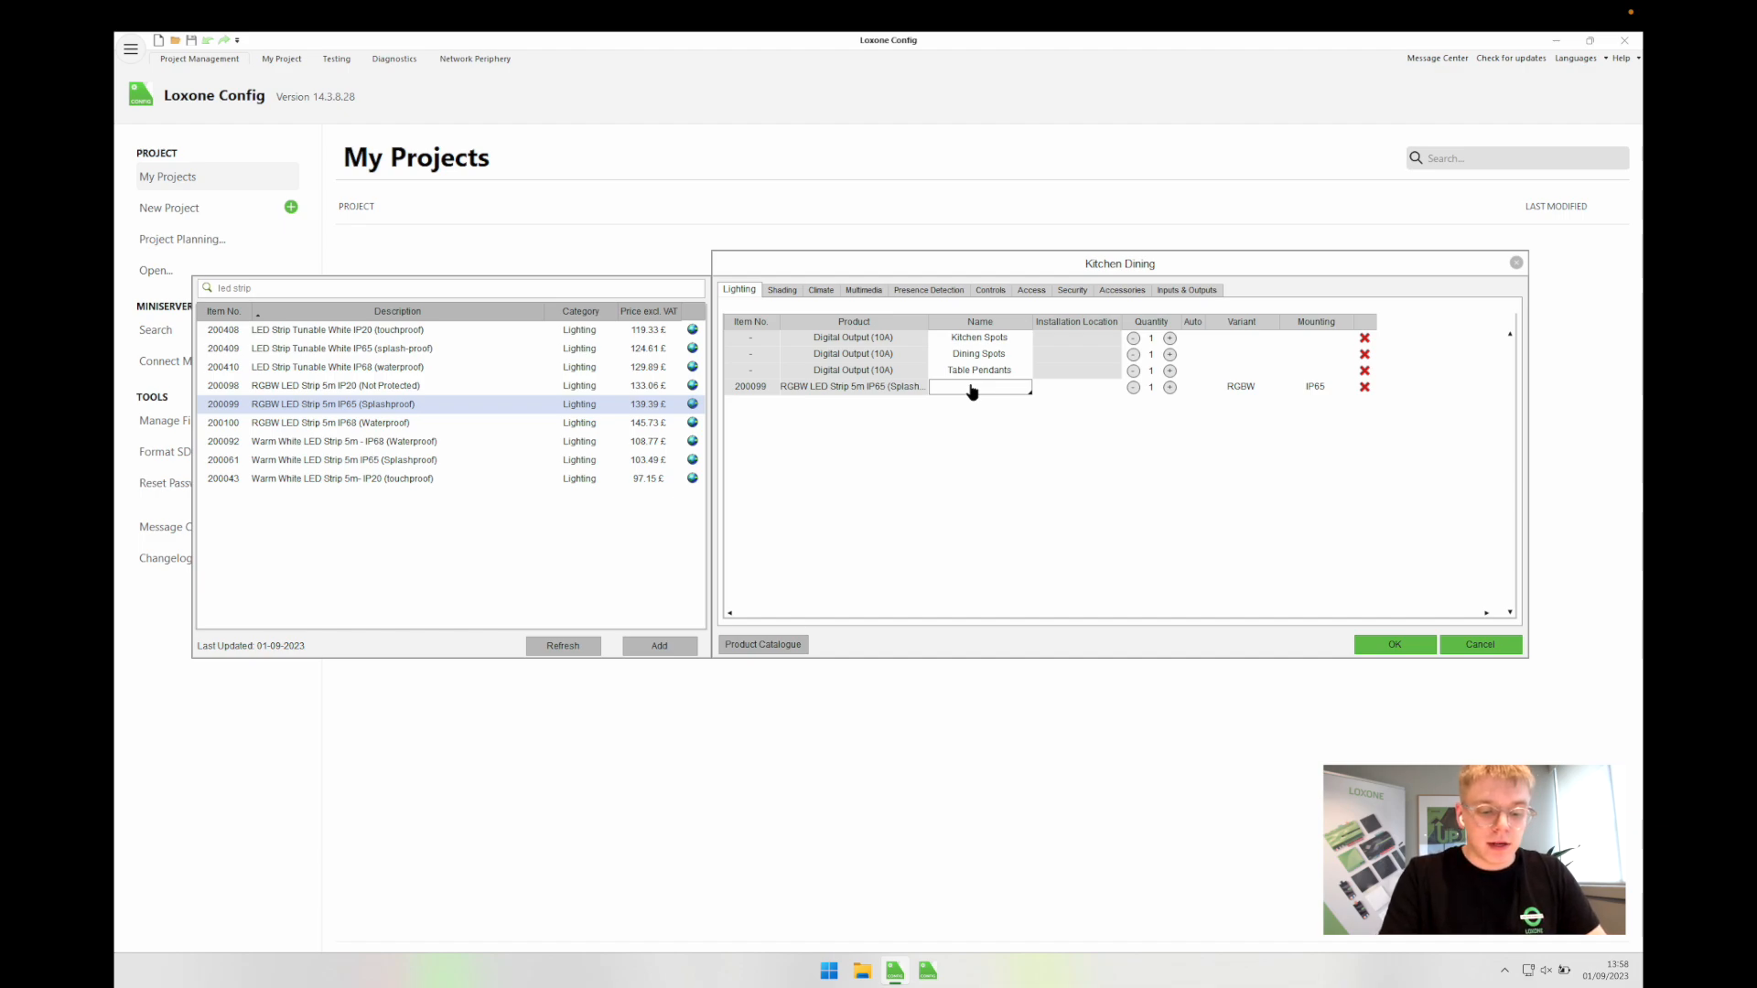
text(Cabinet)
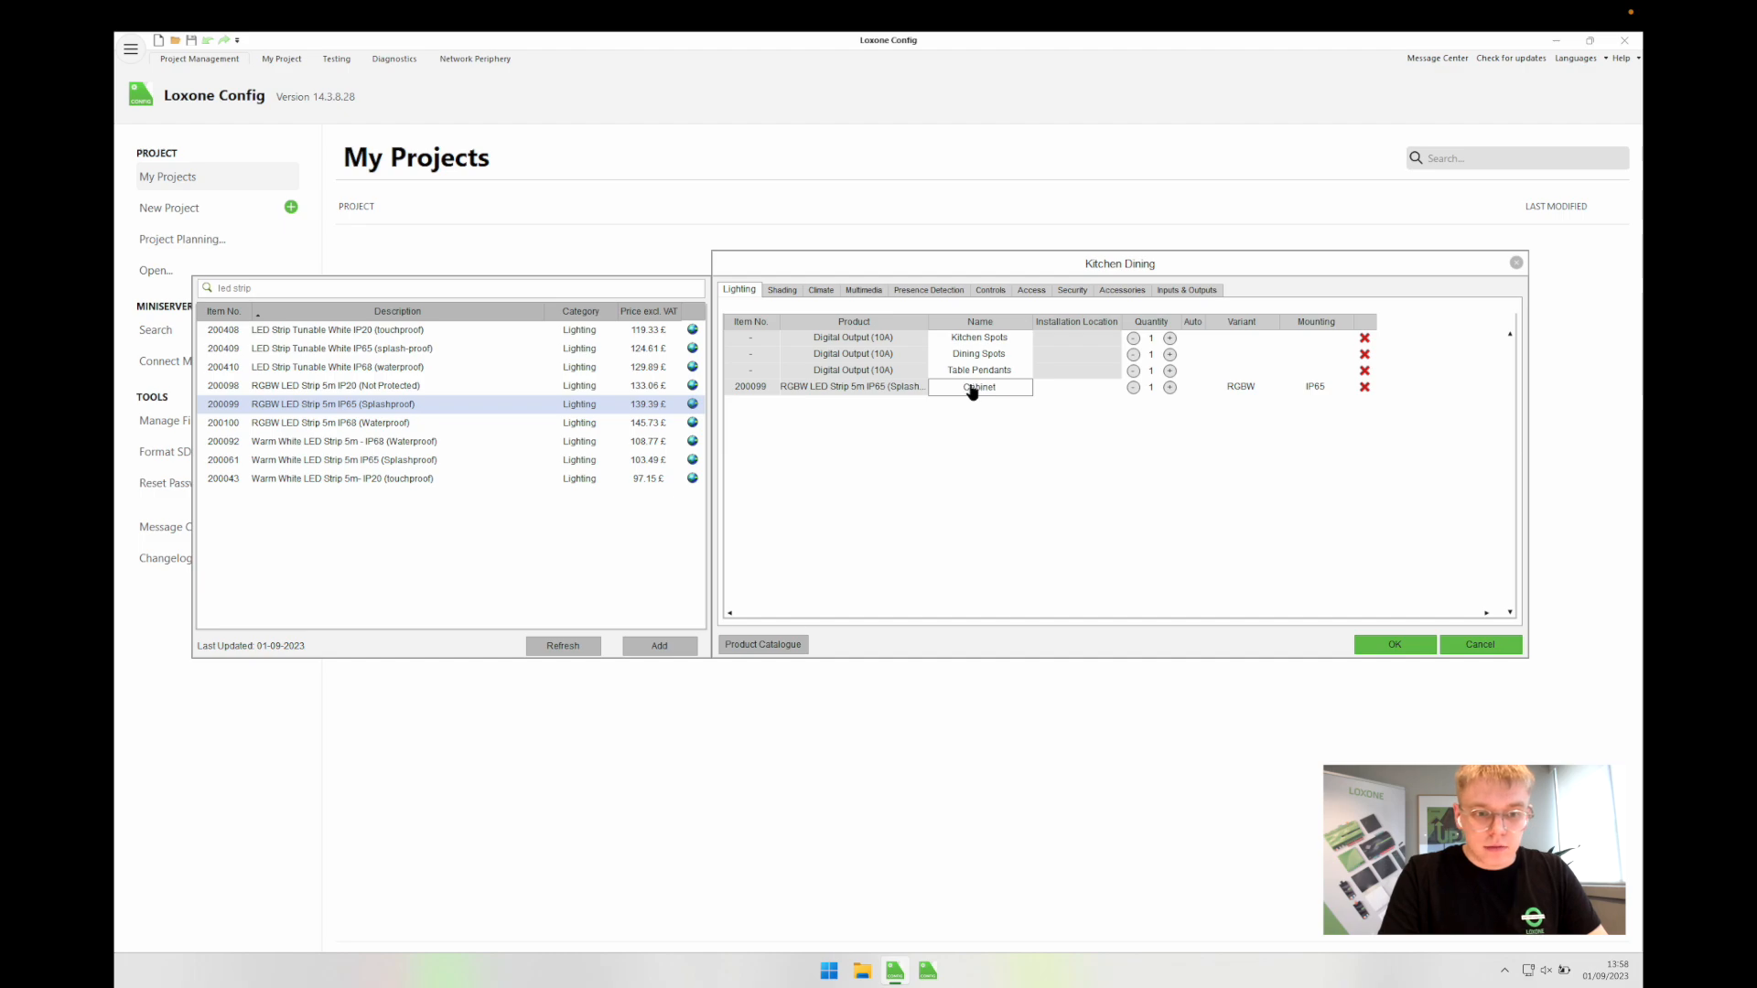
text( Strip)
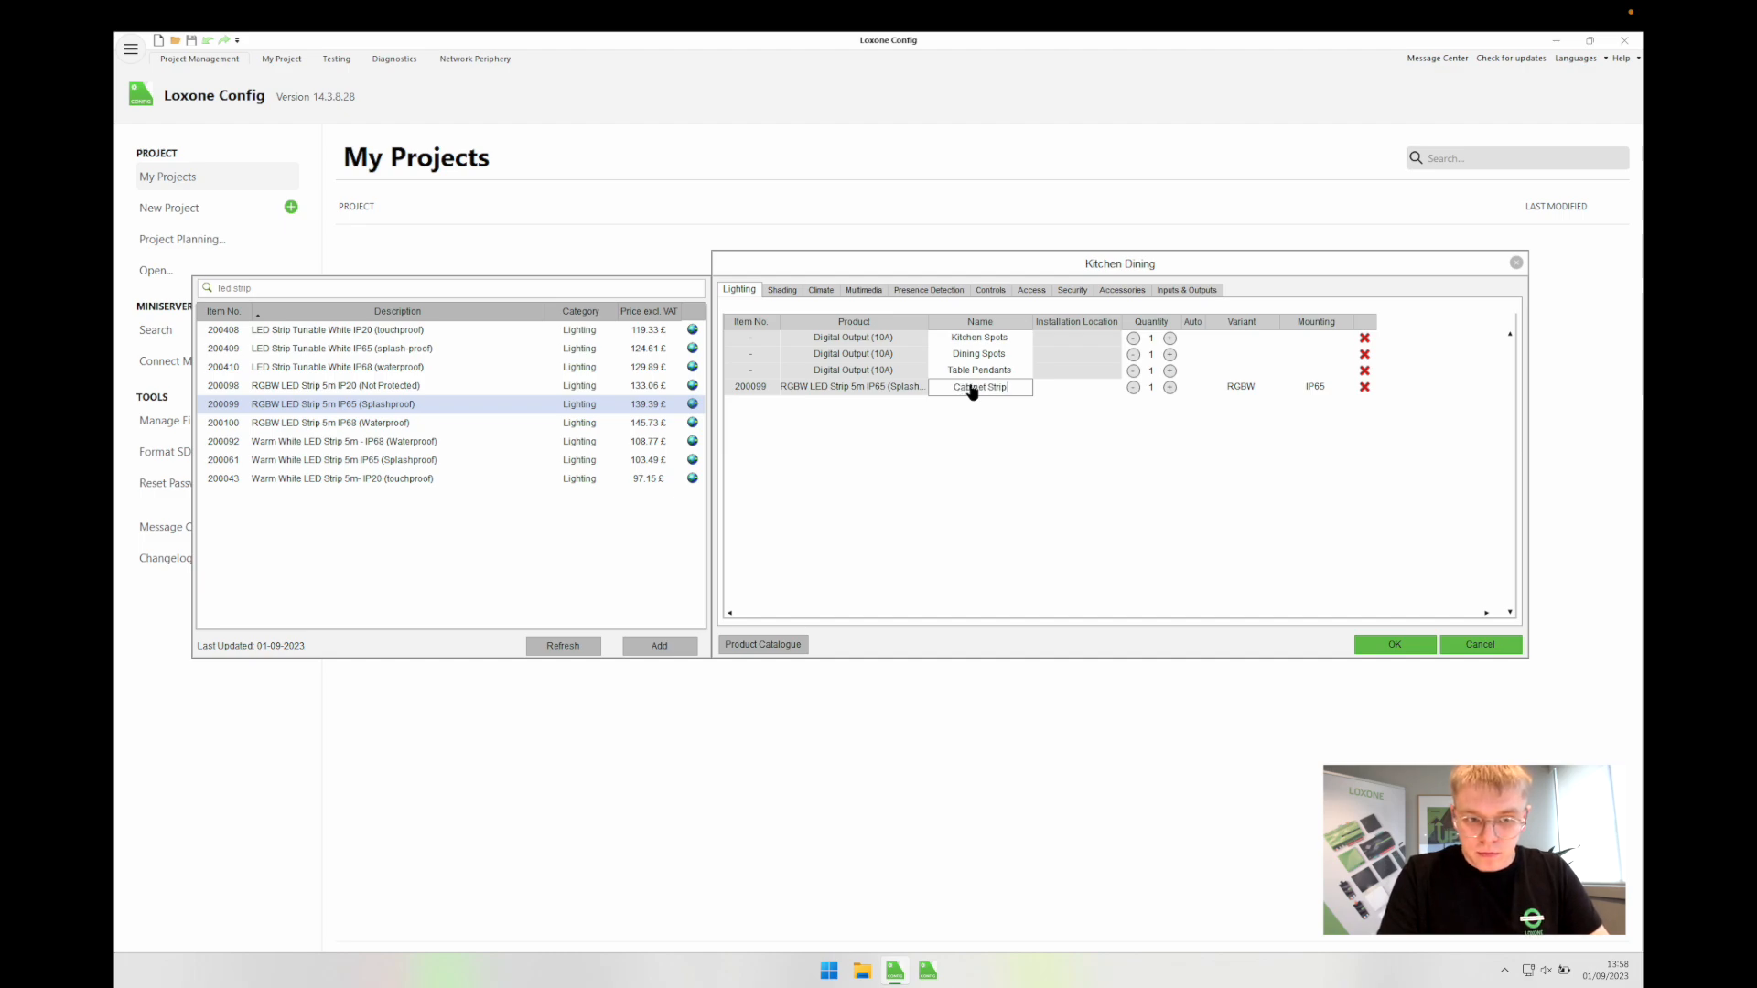
click(991, 483)
click(996, 387)
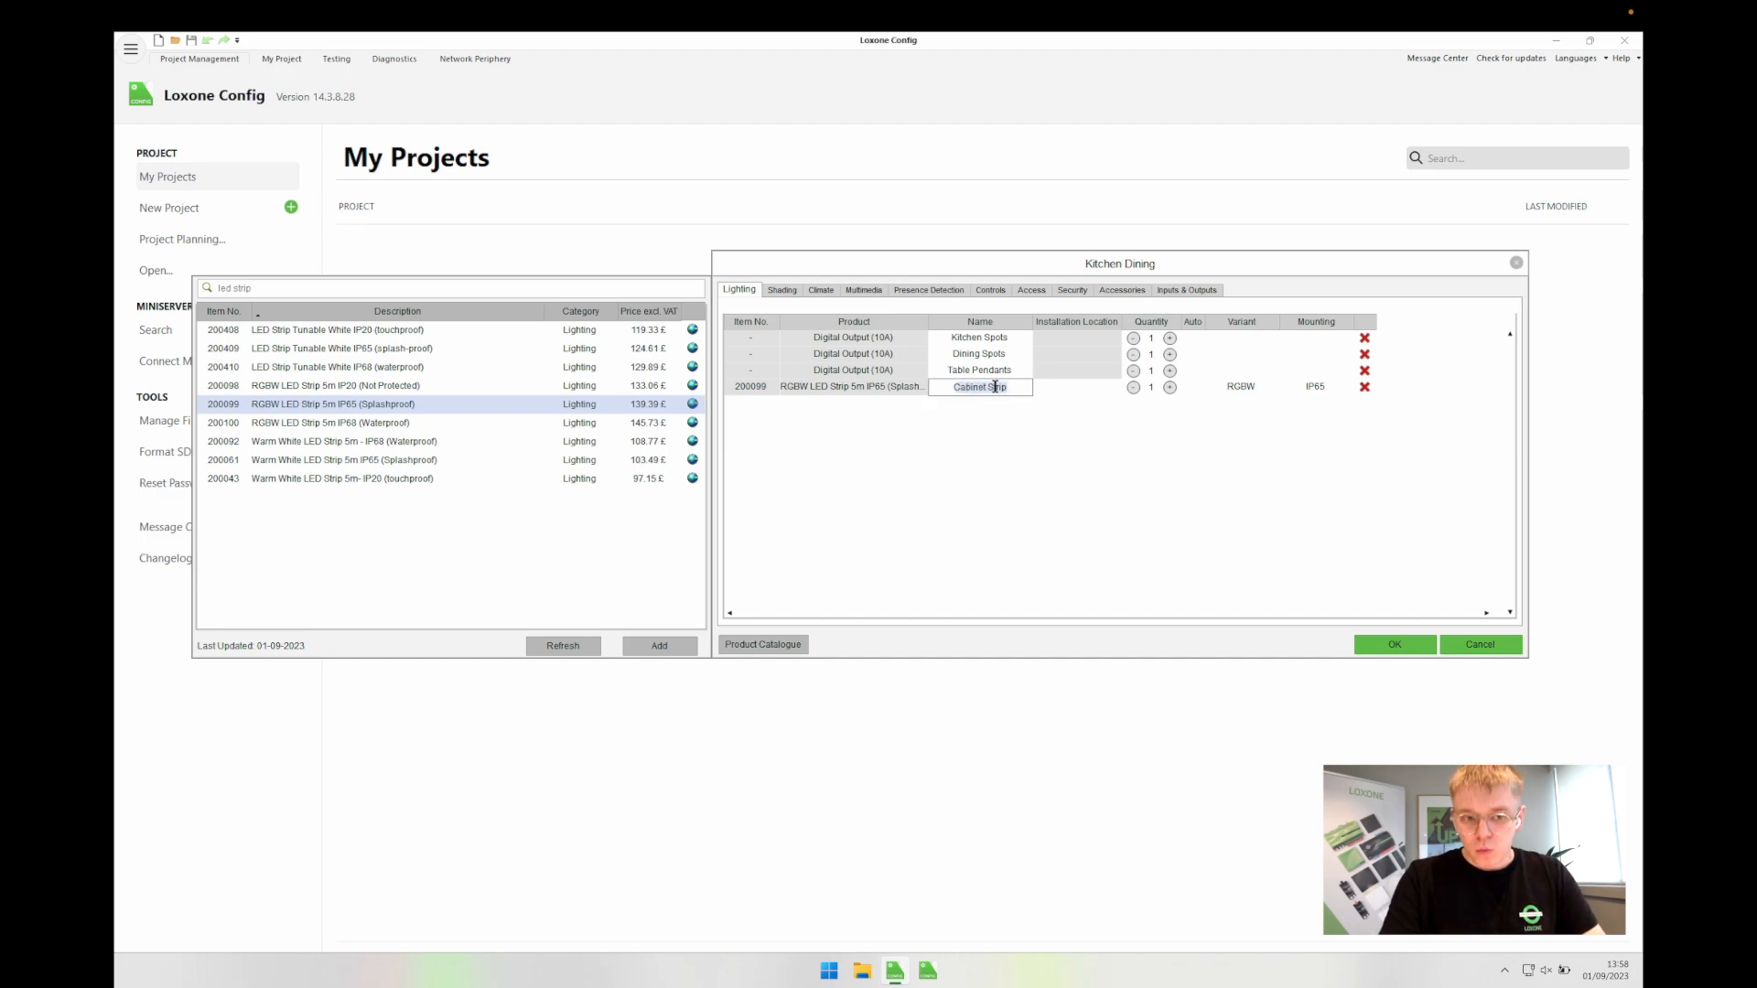
key(BackSpace)
key(BackSpace)
key(BackSpace)
key(BackSpace)
key(BackSpace)
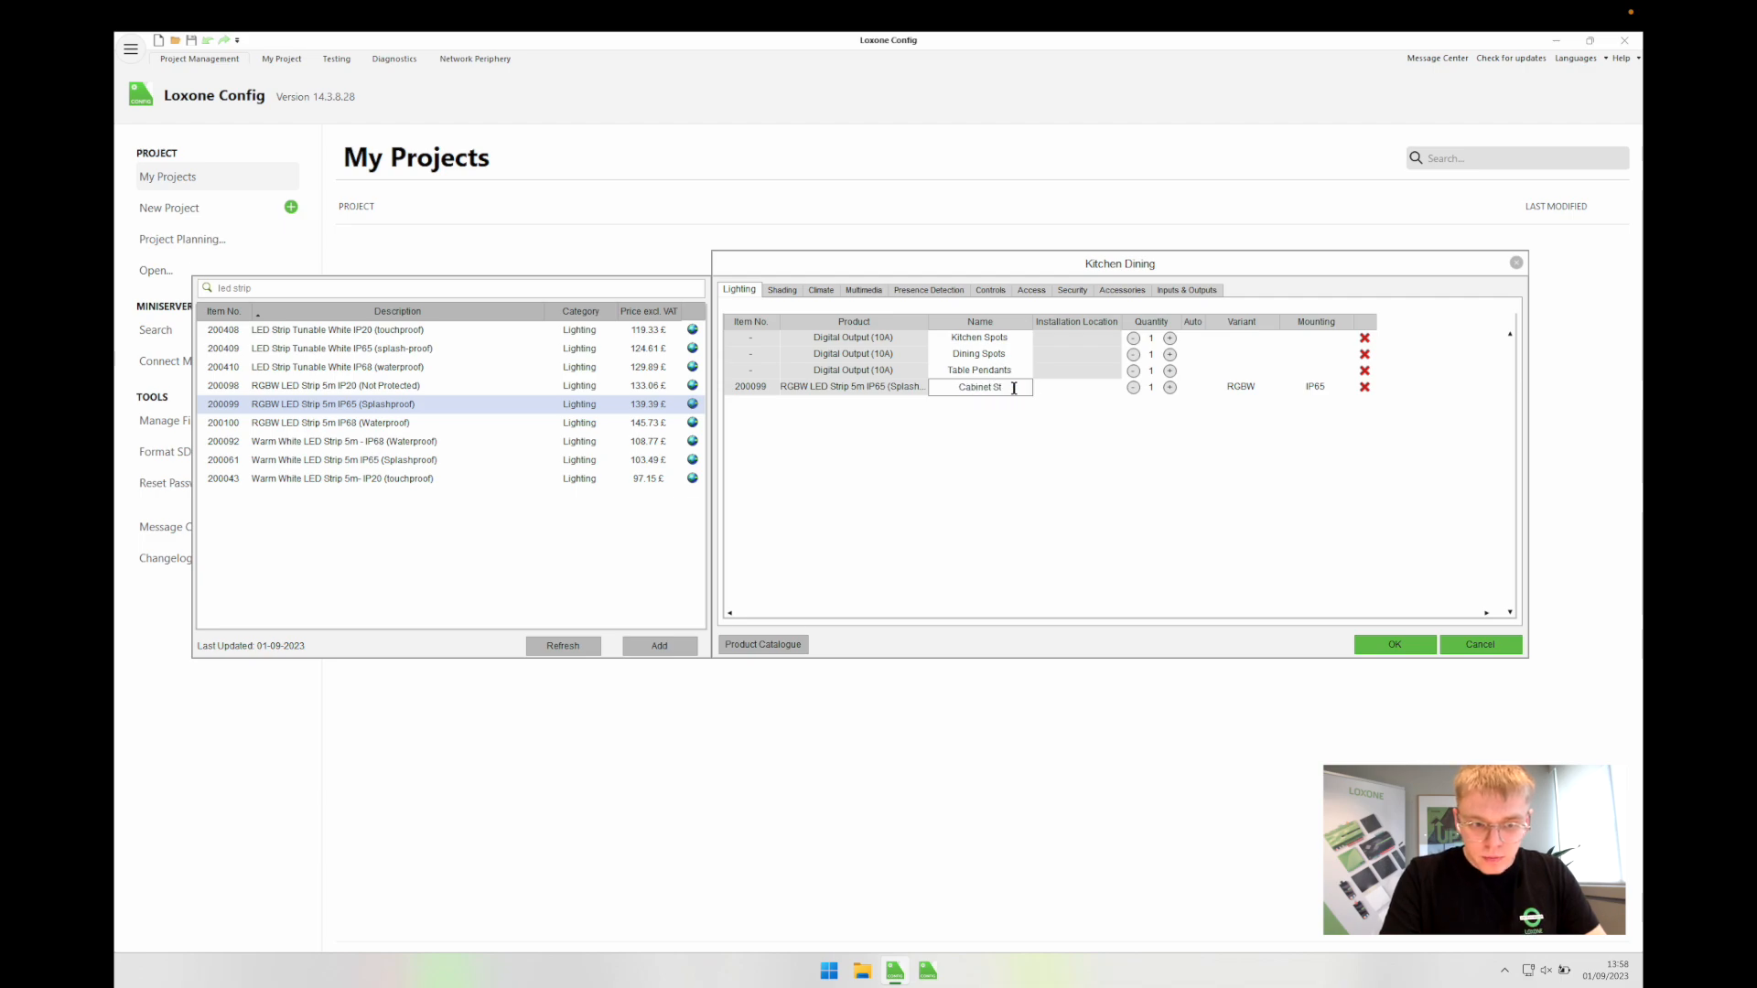
text(Underglow)
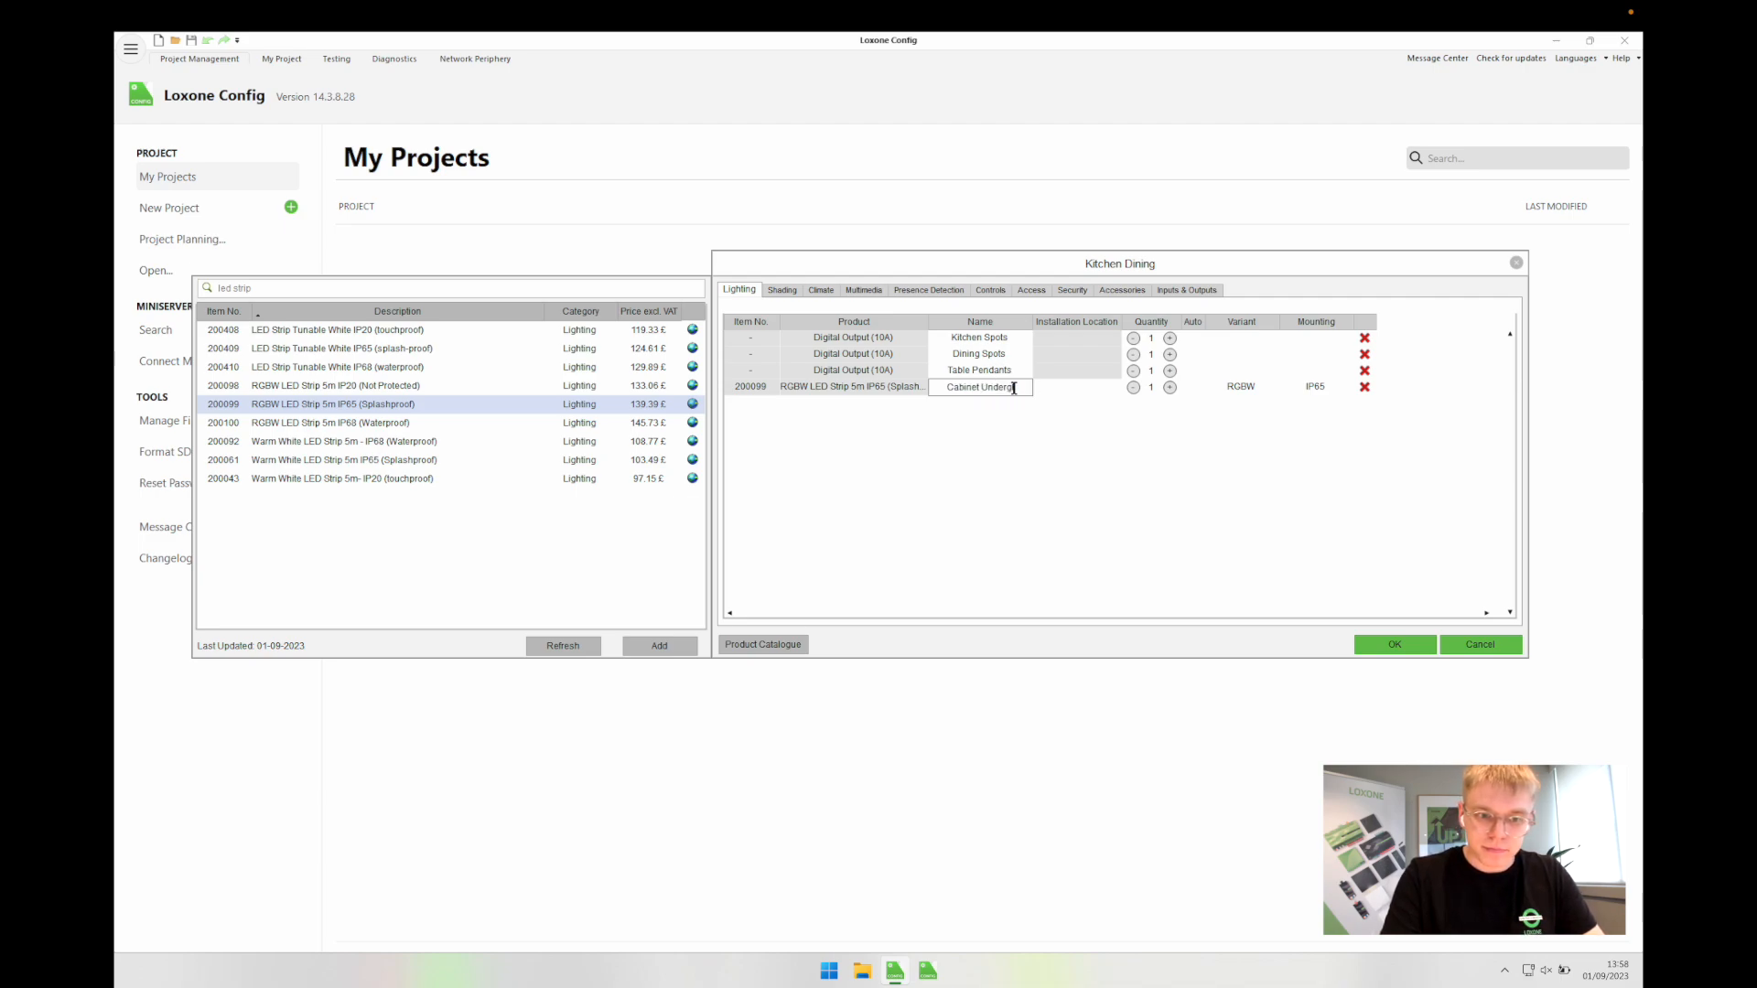
click(1037, 529)
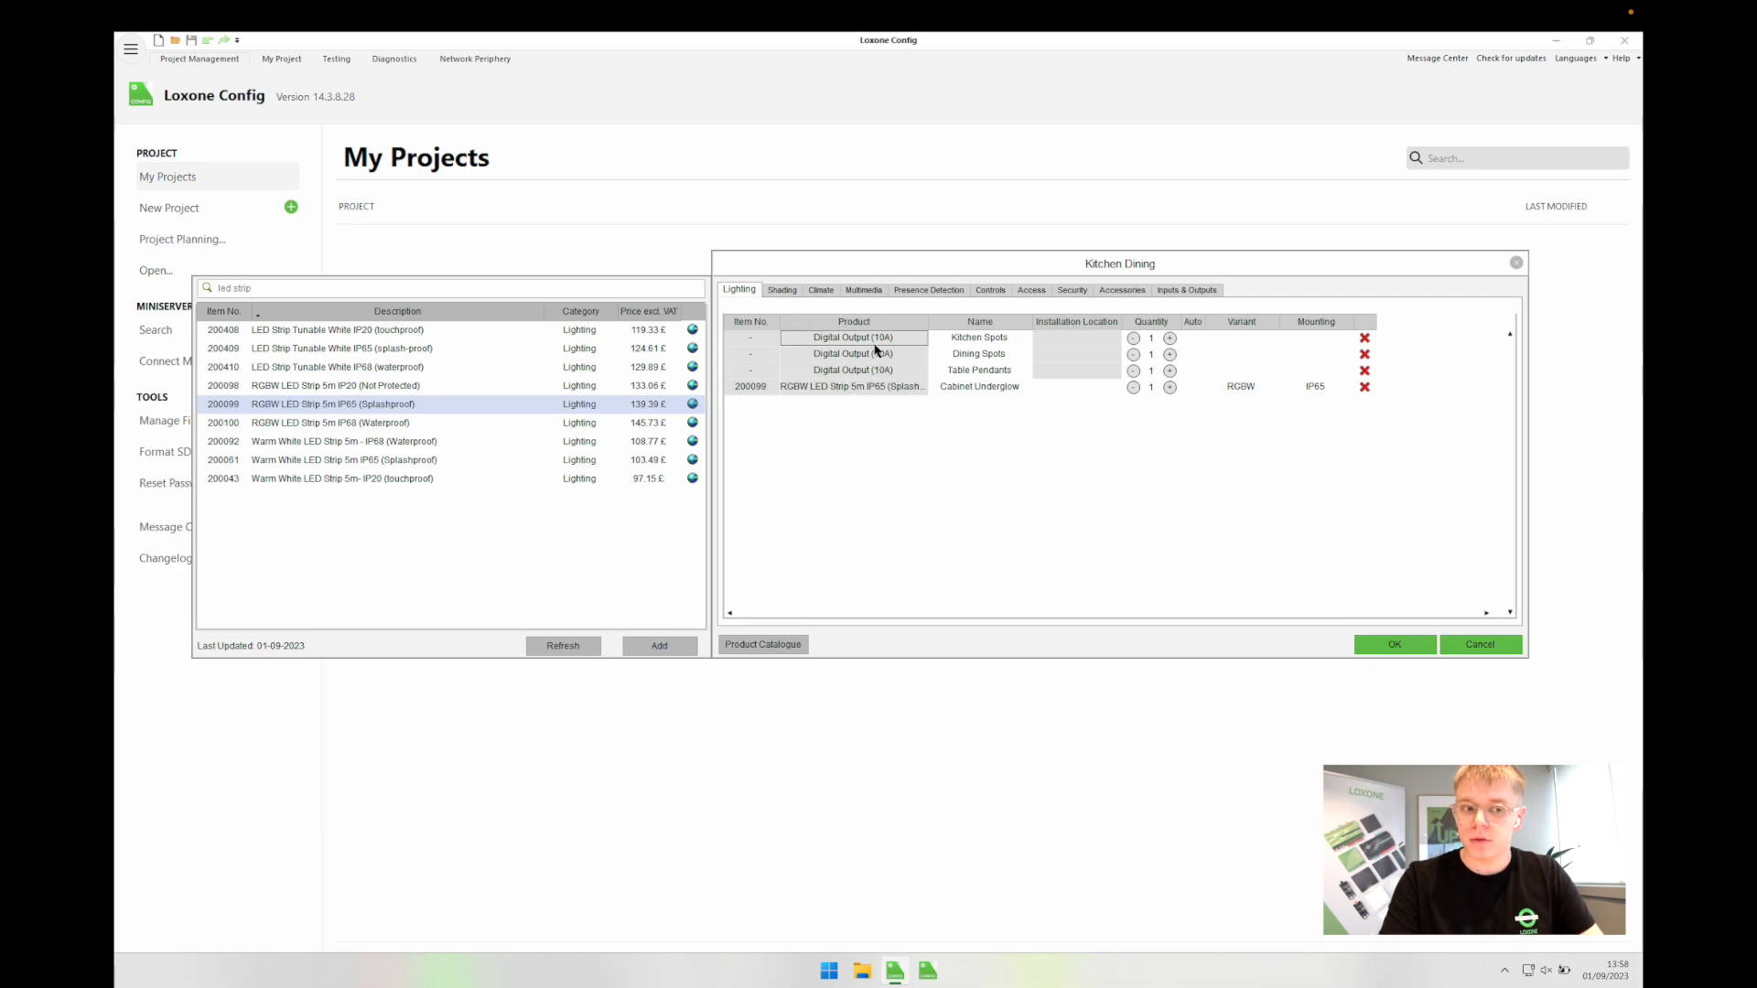
Step: Visit Global Preselection and back, then reopen Kitchen Dining to check the LED strip's full name
click(1396, 642)
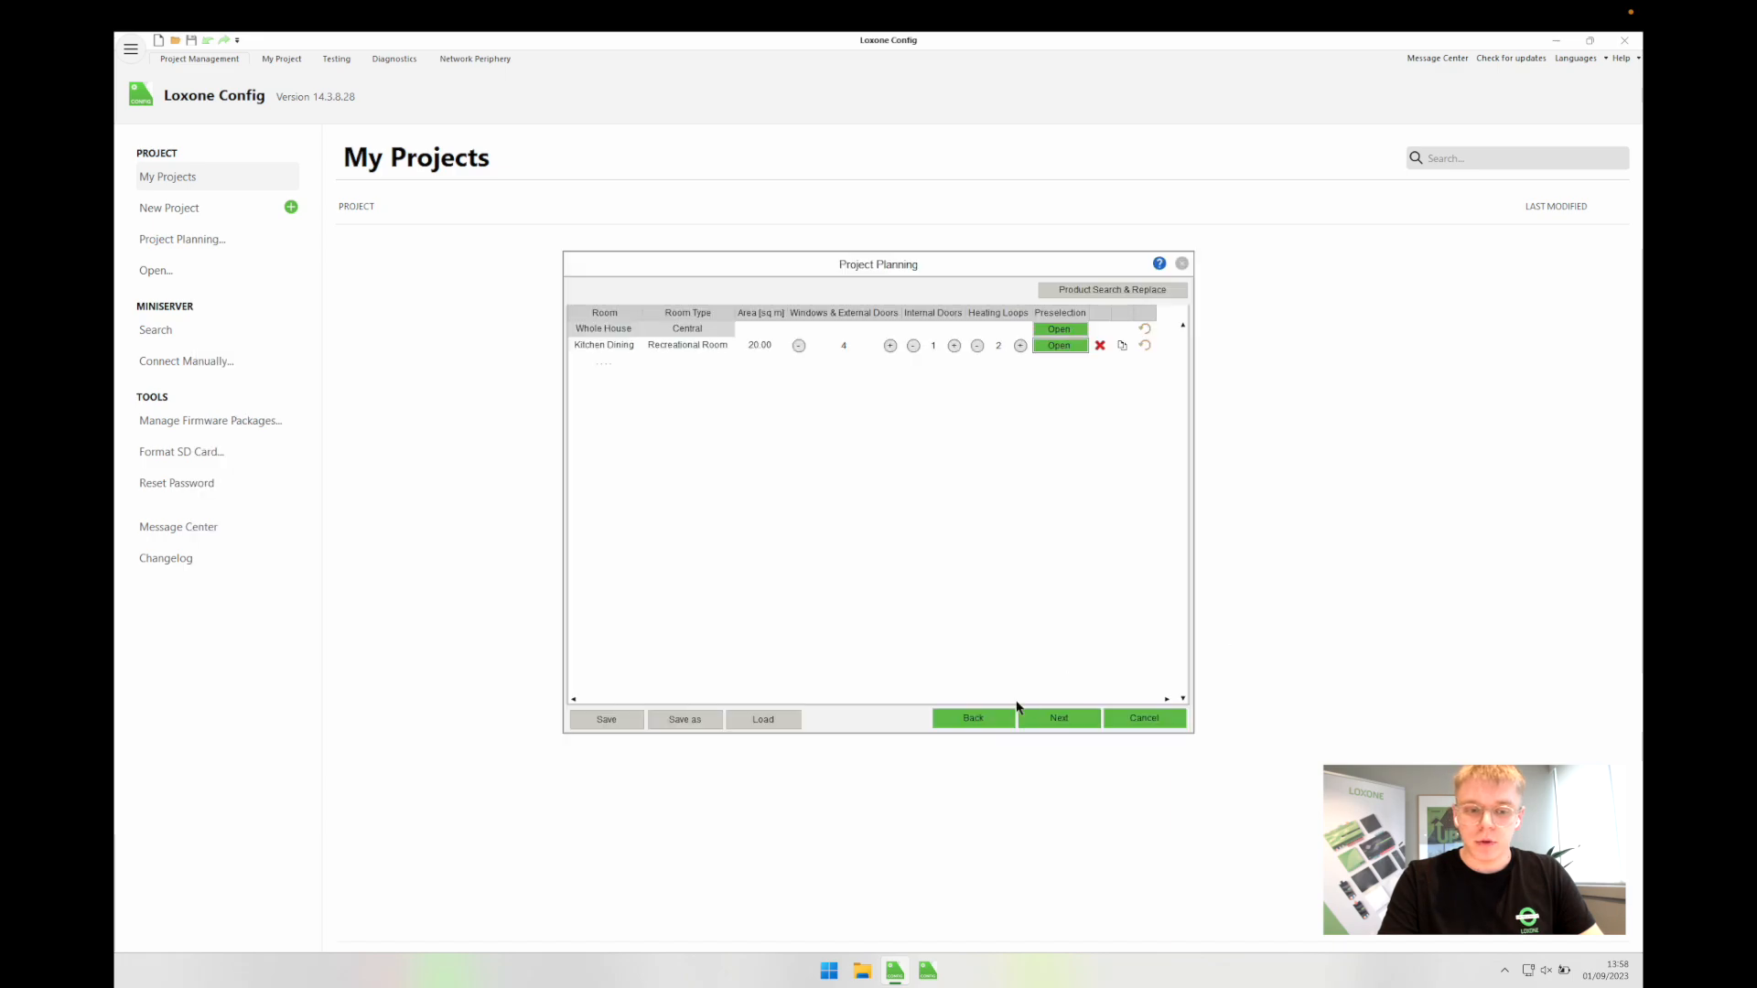
click(1021, 714)
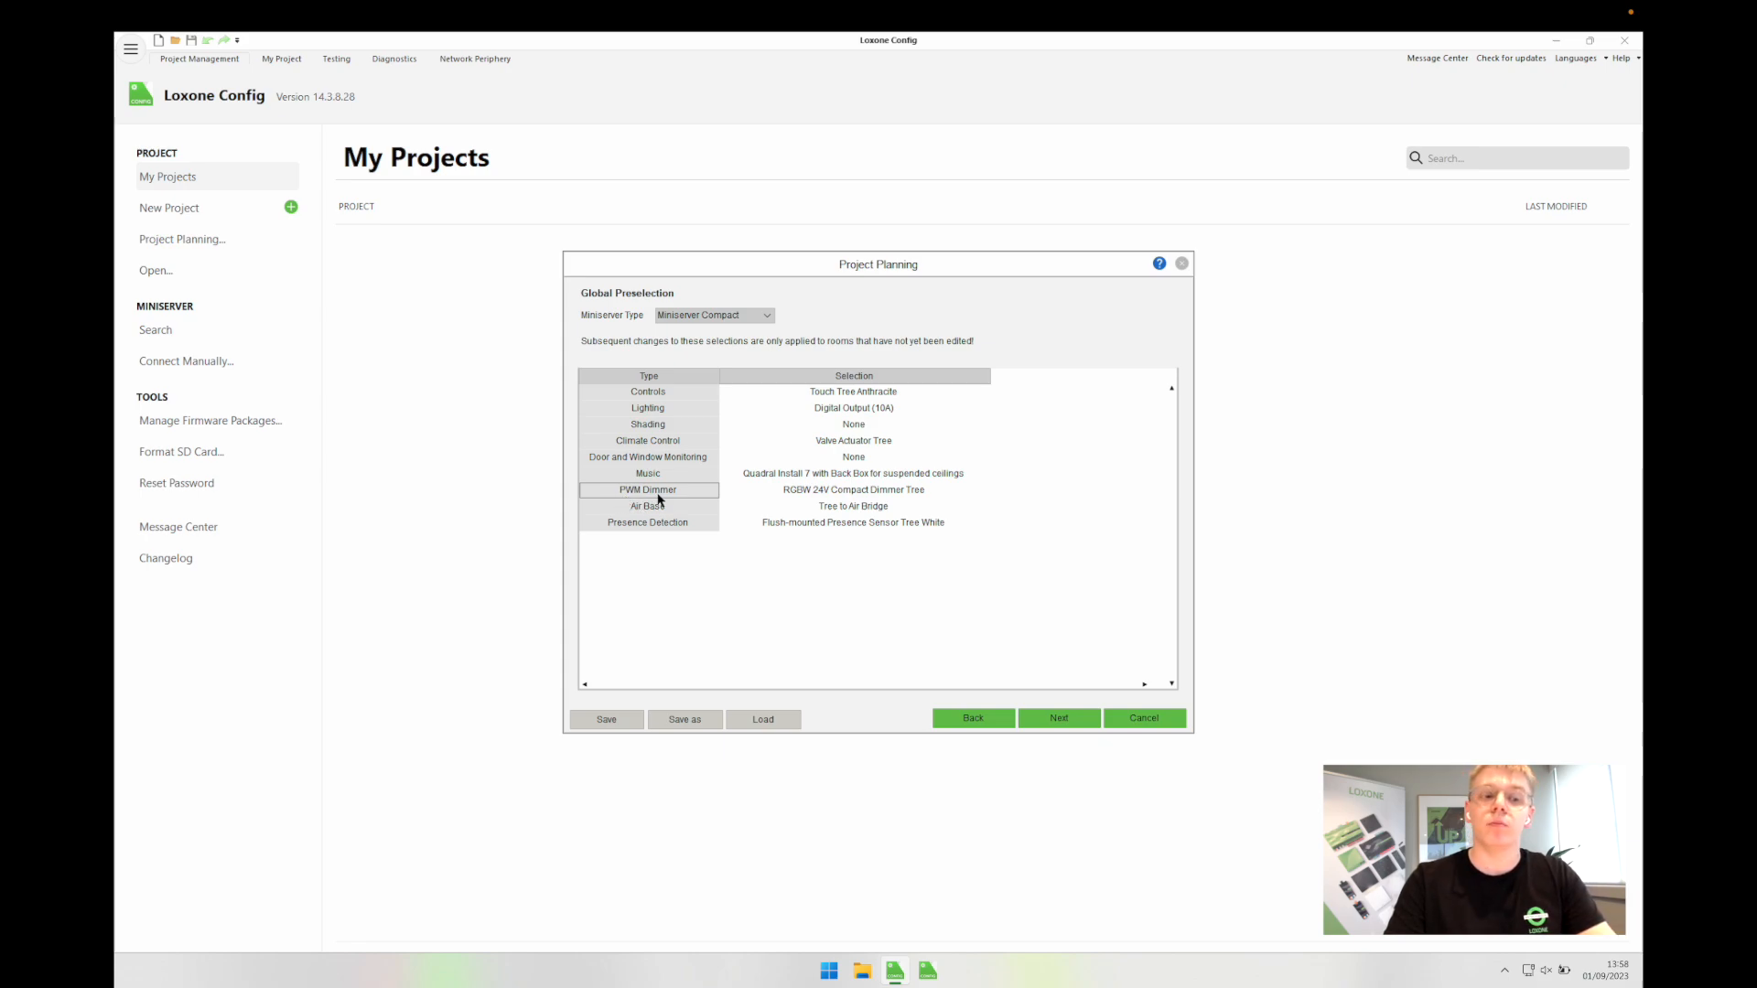
click(1058, 720)
click(1060, 346)
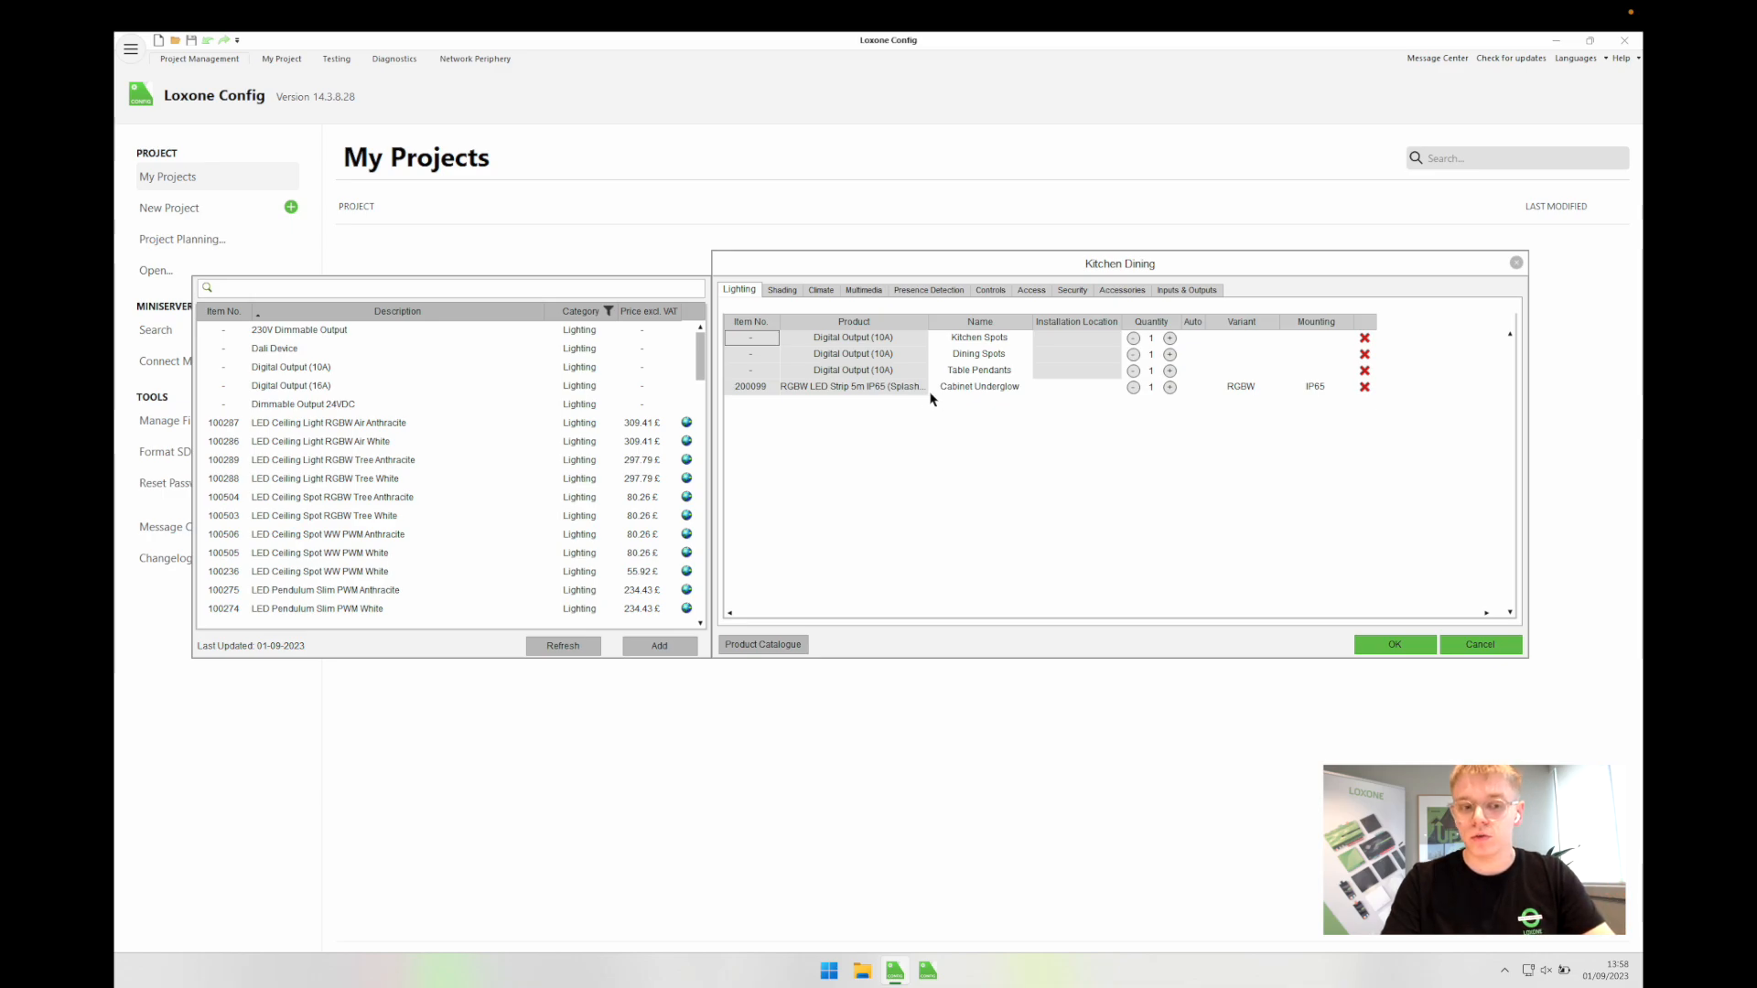
click(852, 387)
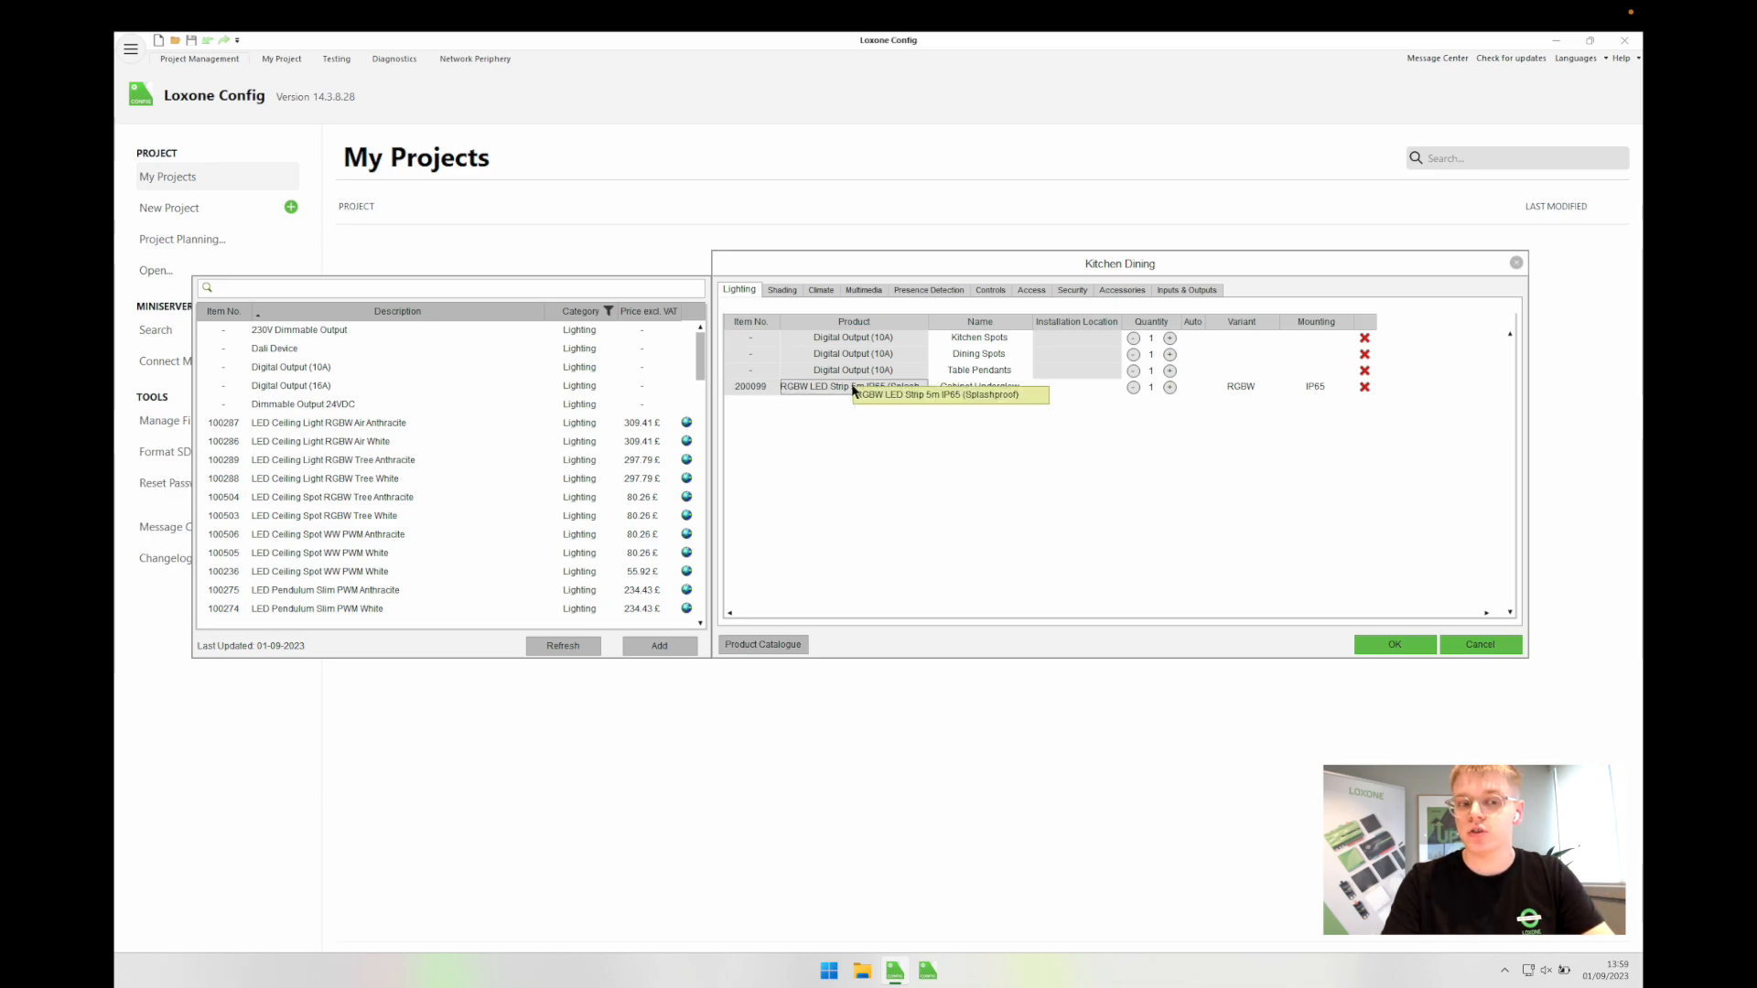
click(932, 526)
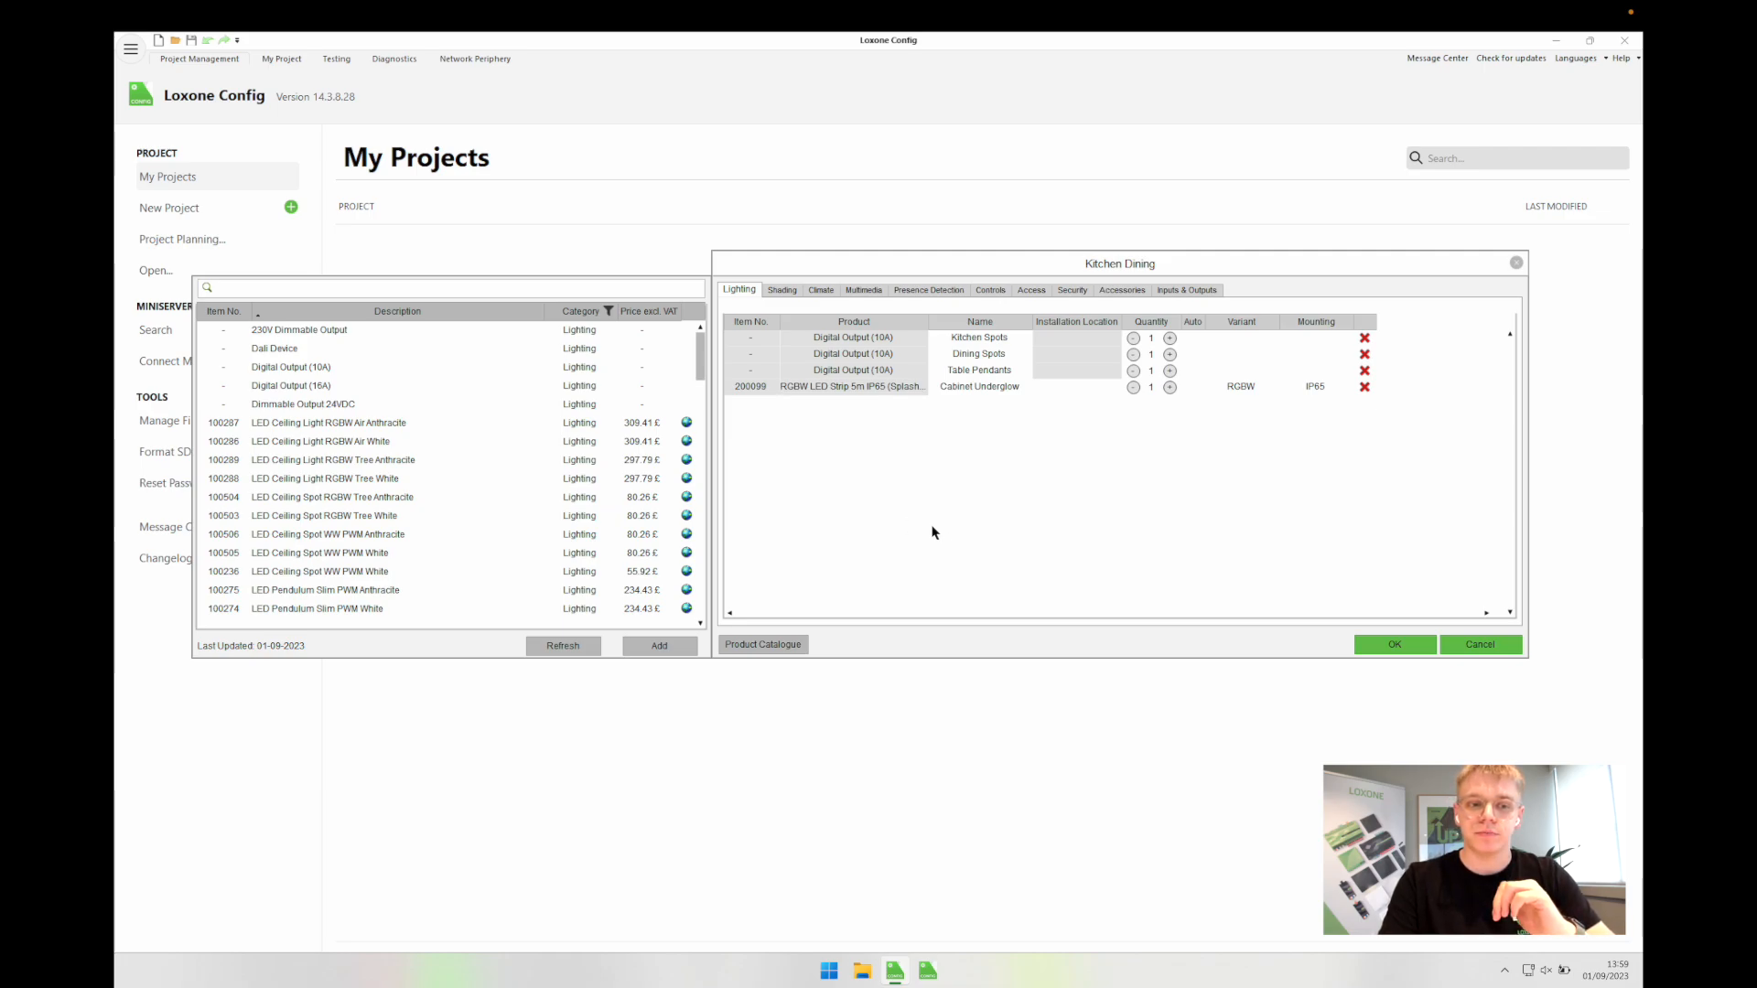
Step: Set the Valve Actuator Tree's installation location to Manifold in Kitchen Dining's climate products
click(778, 300)
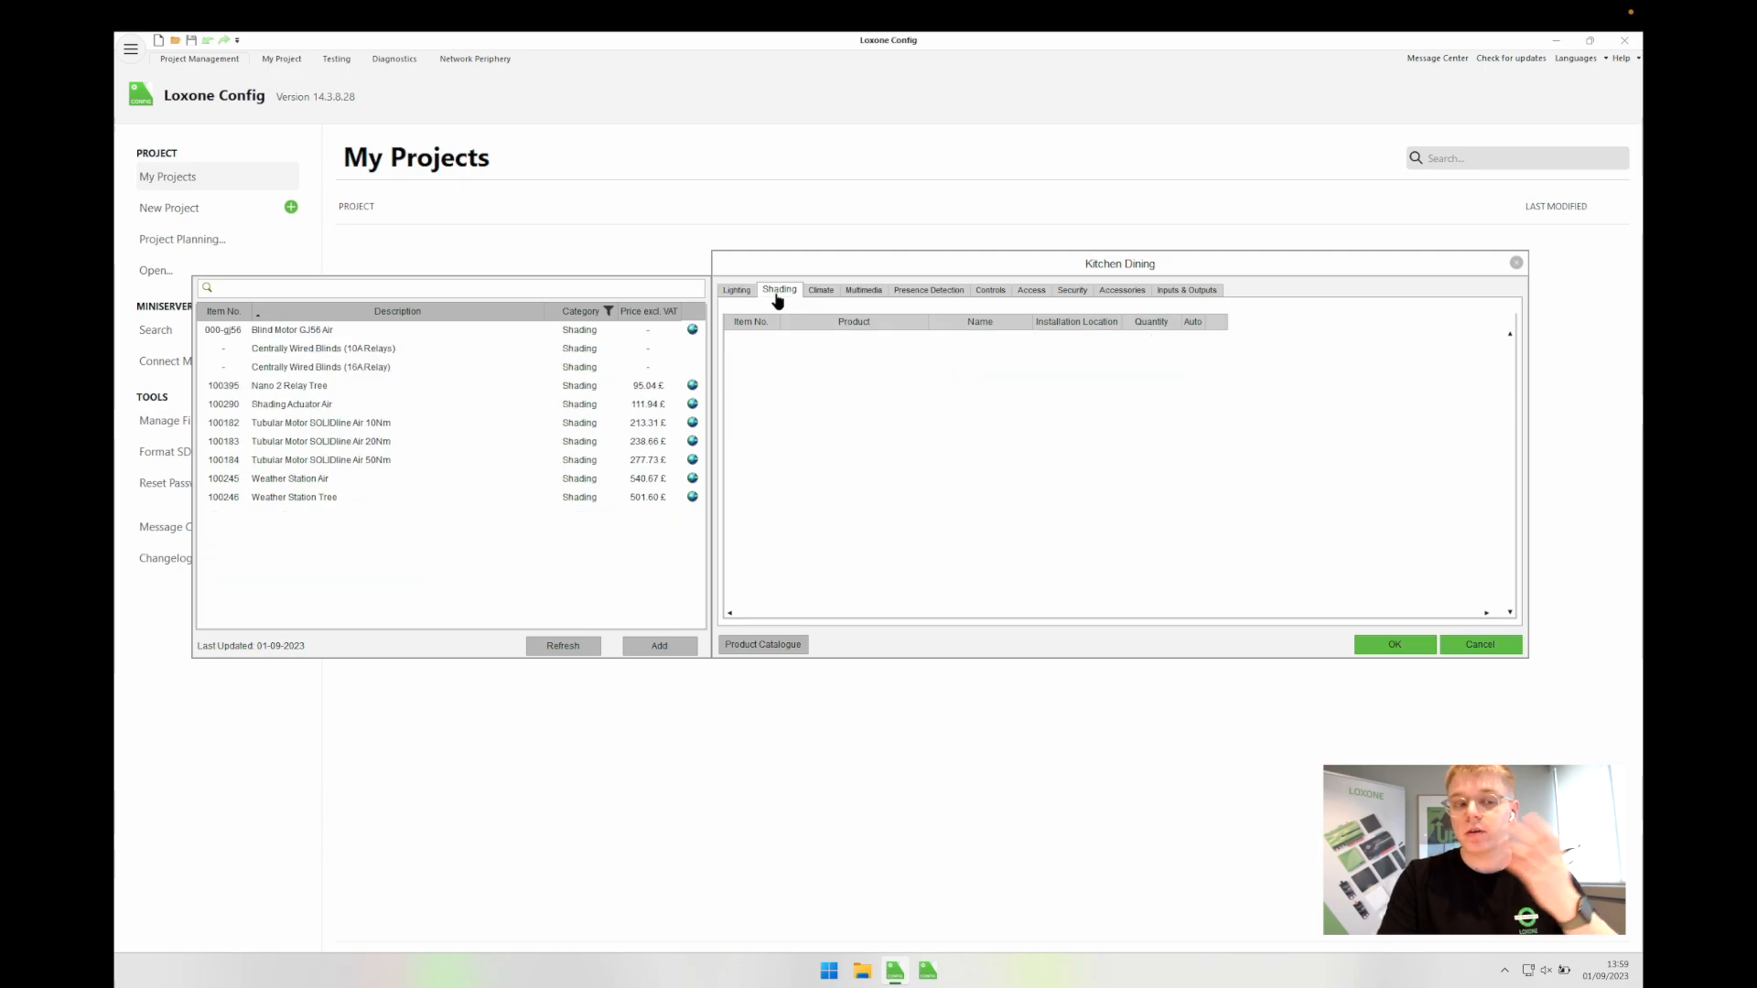
click(823, 291)
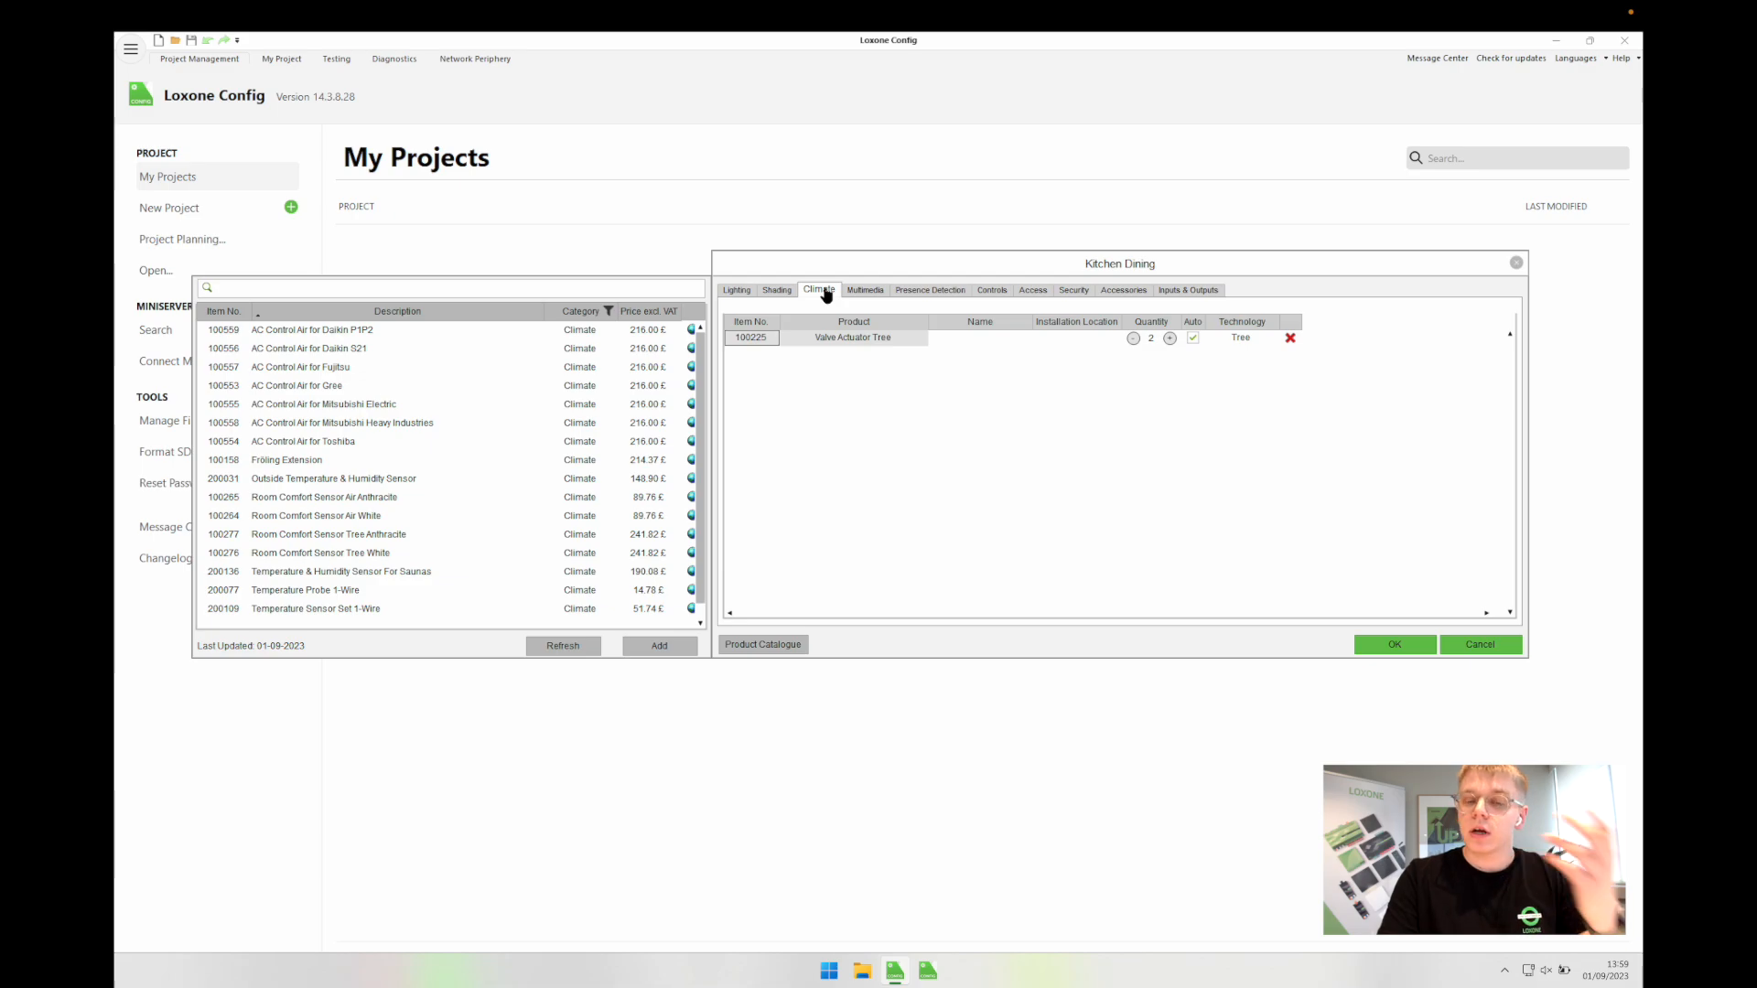
click(859, 340)
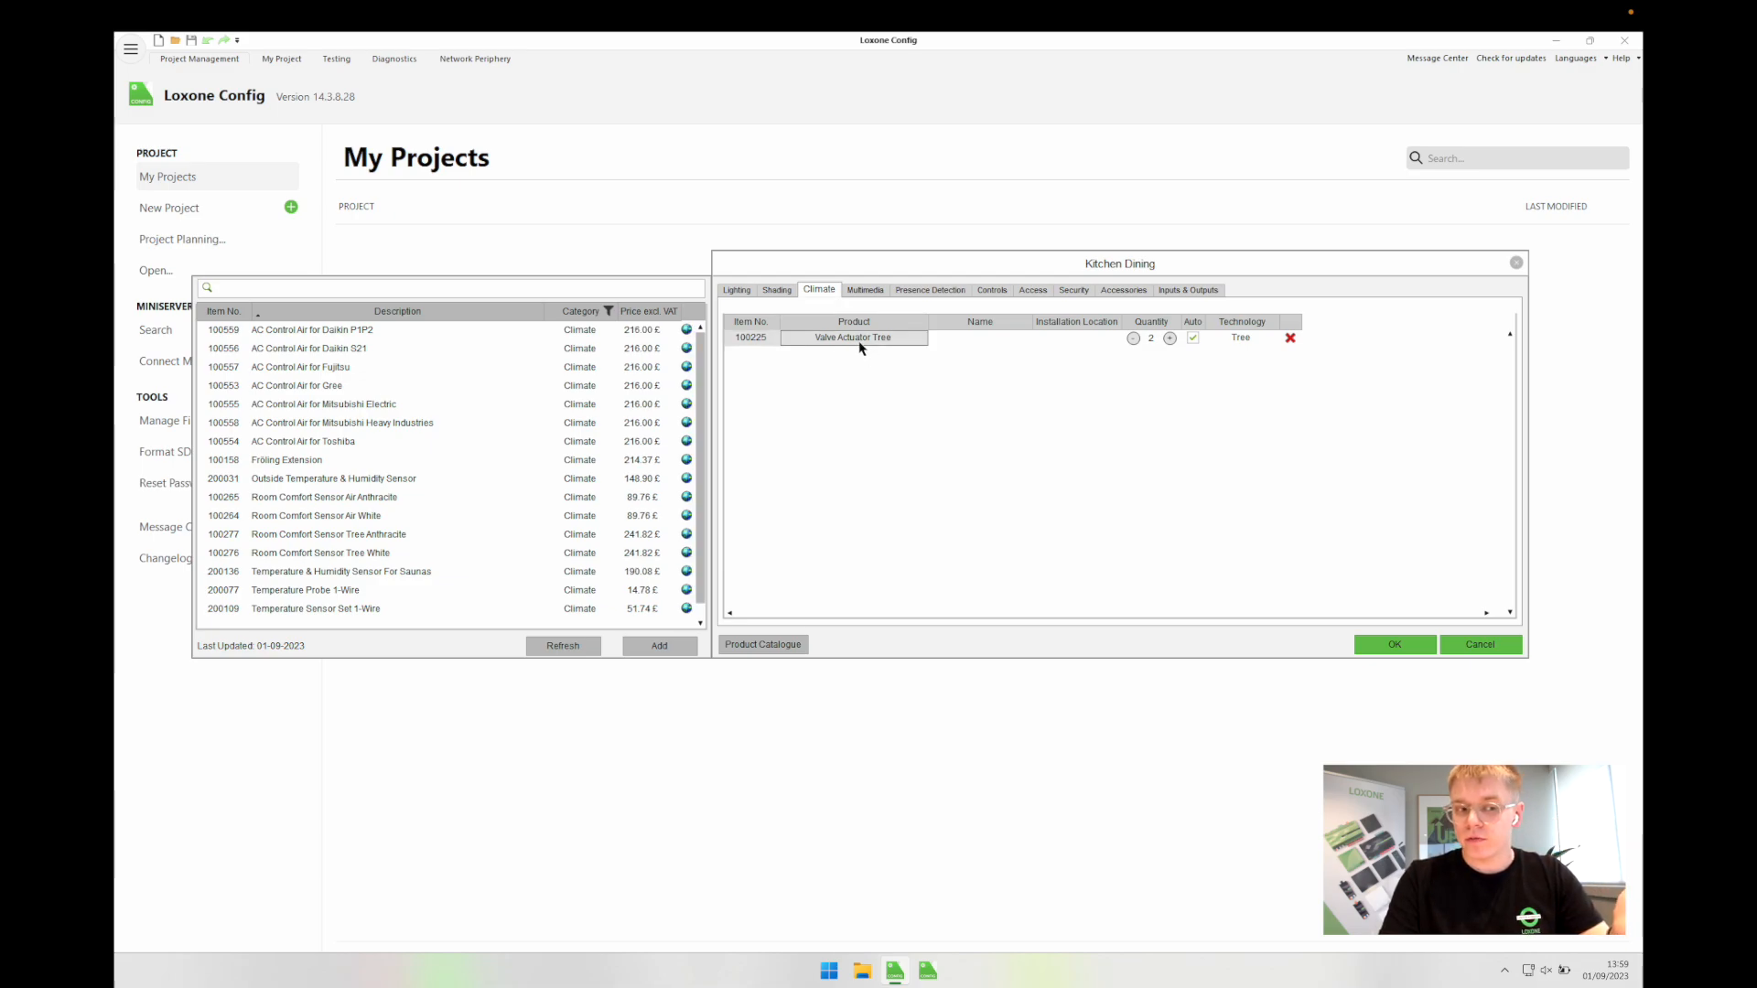
click(957, 346)
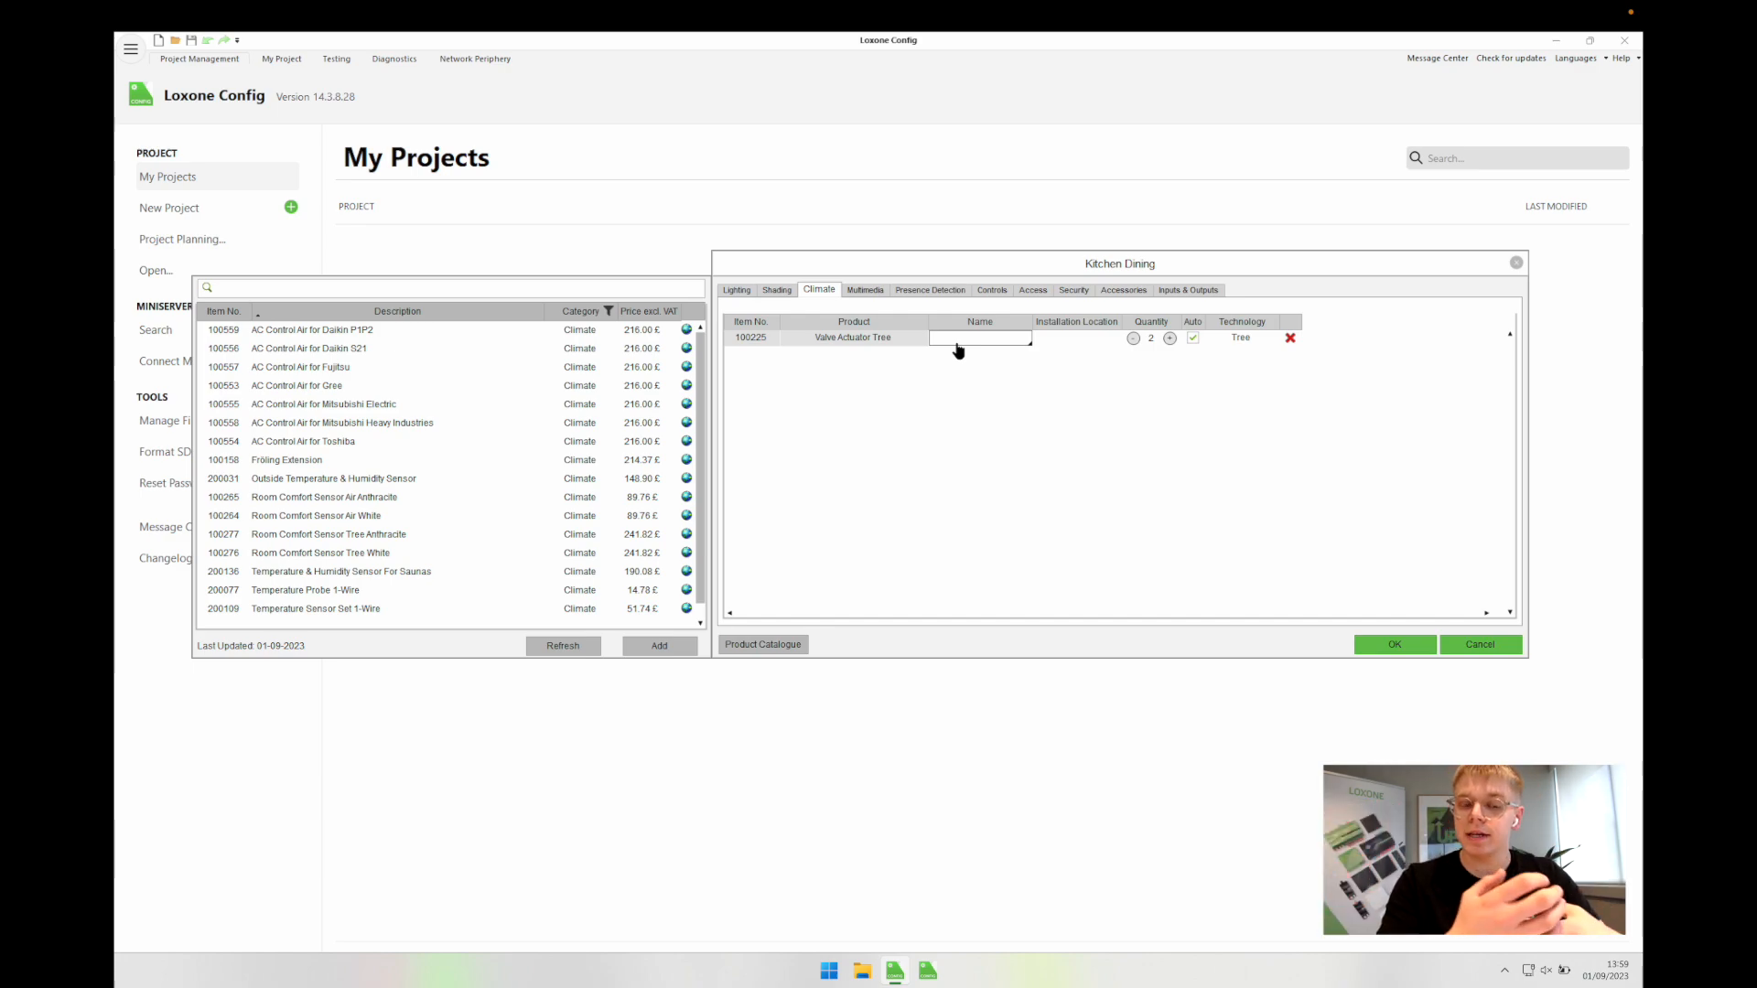
click(1056, 340)
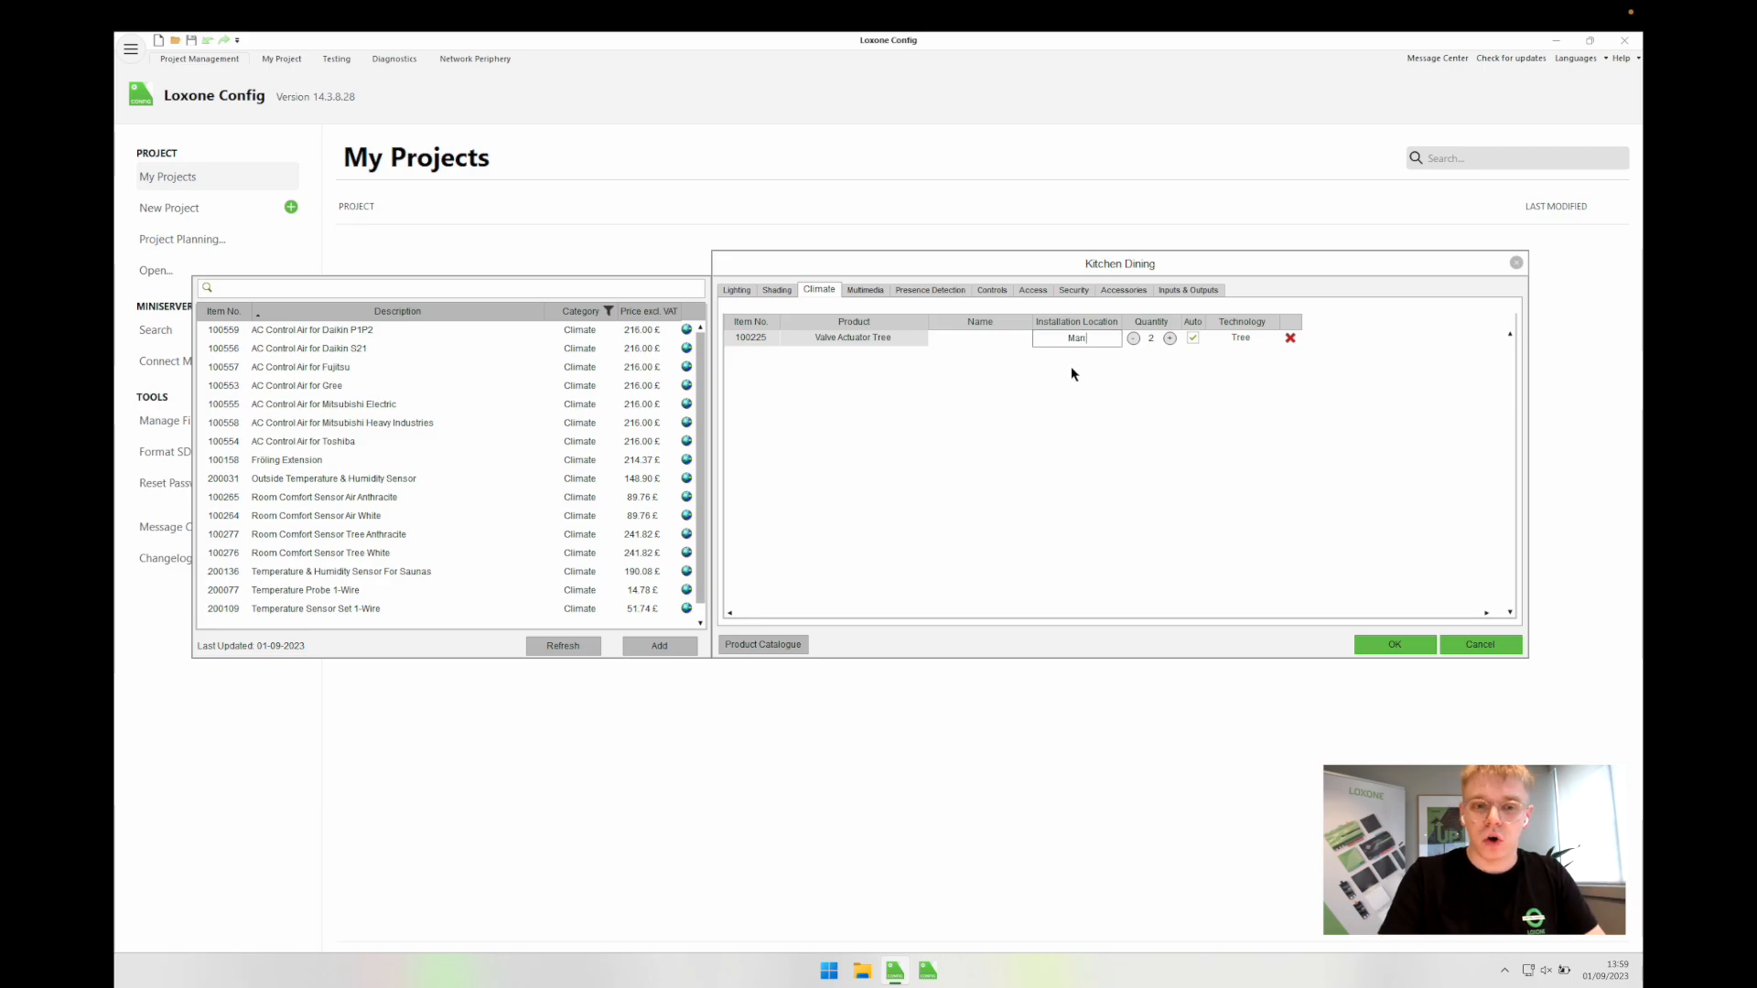
click(863, 291)
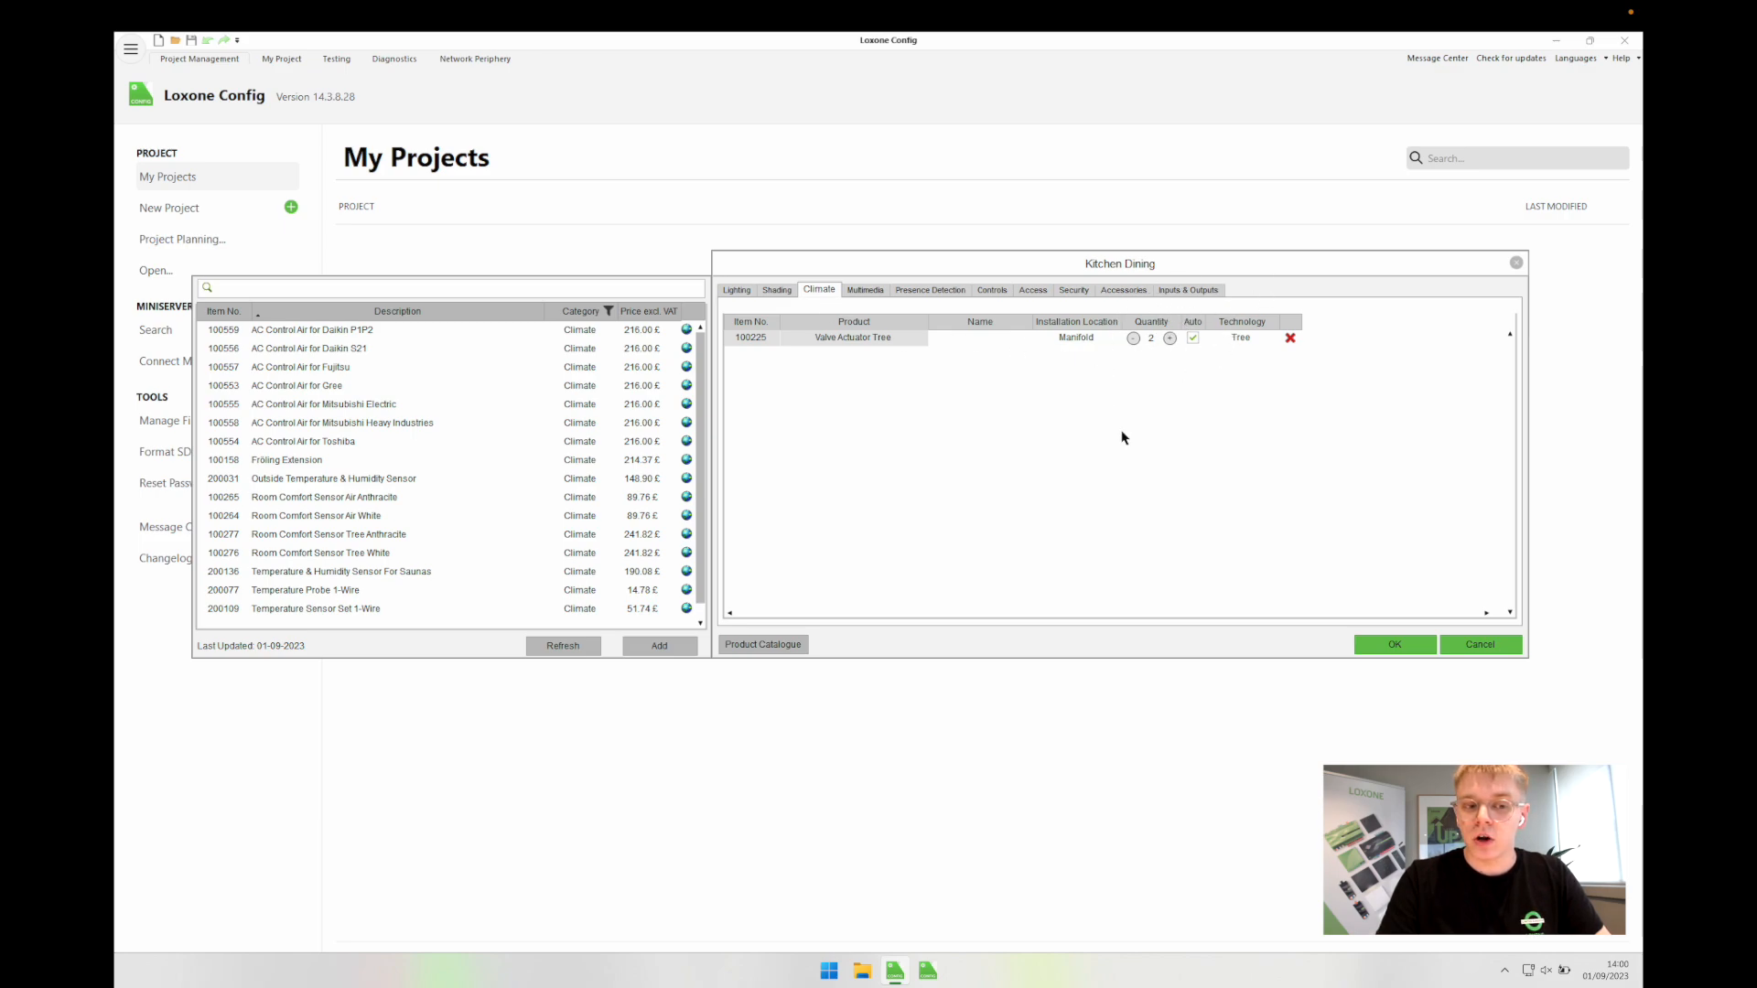
click(869, 291)
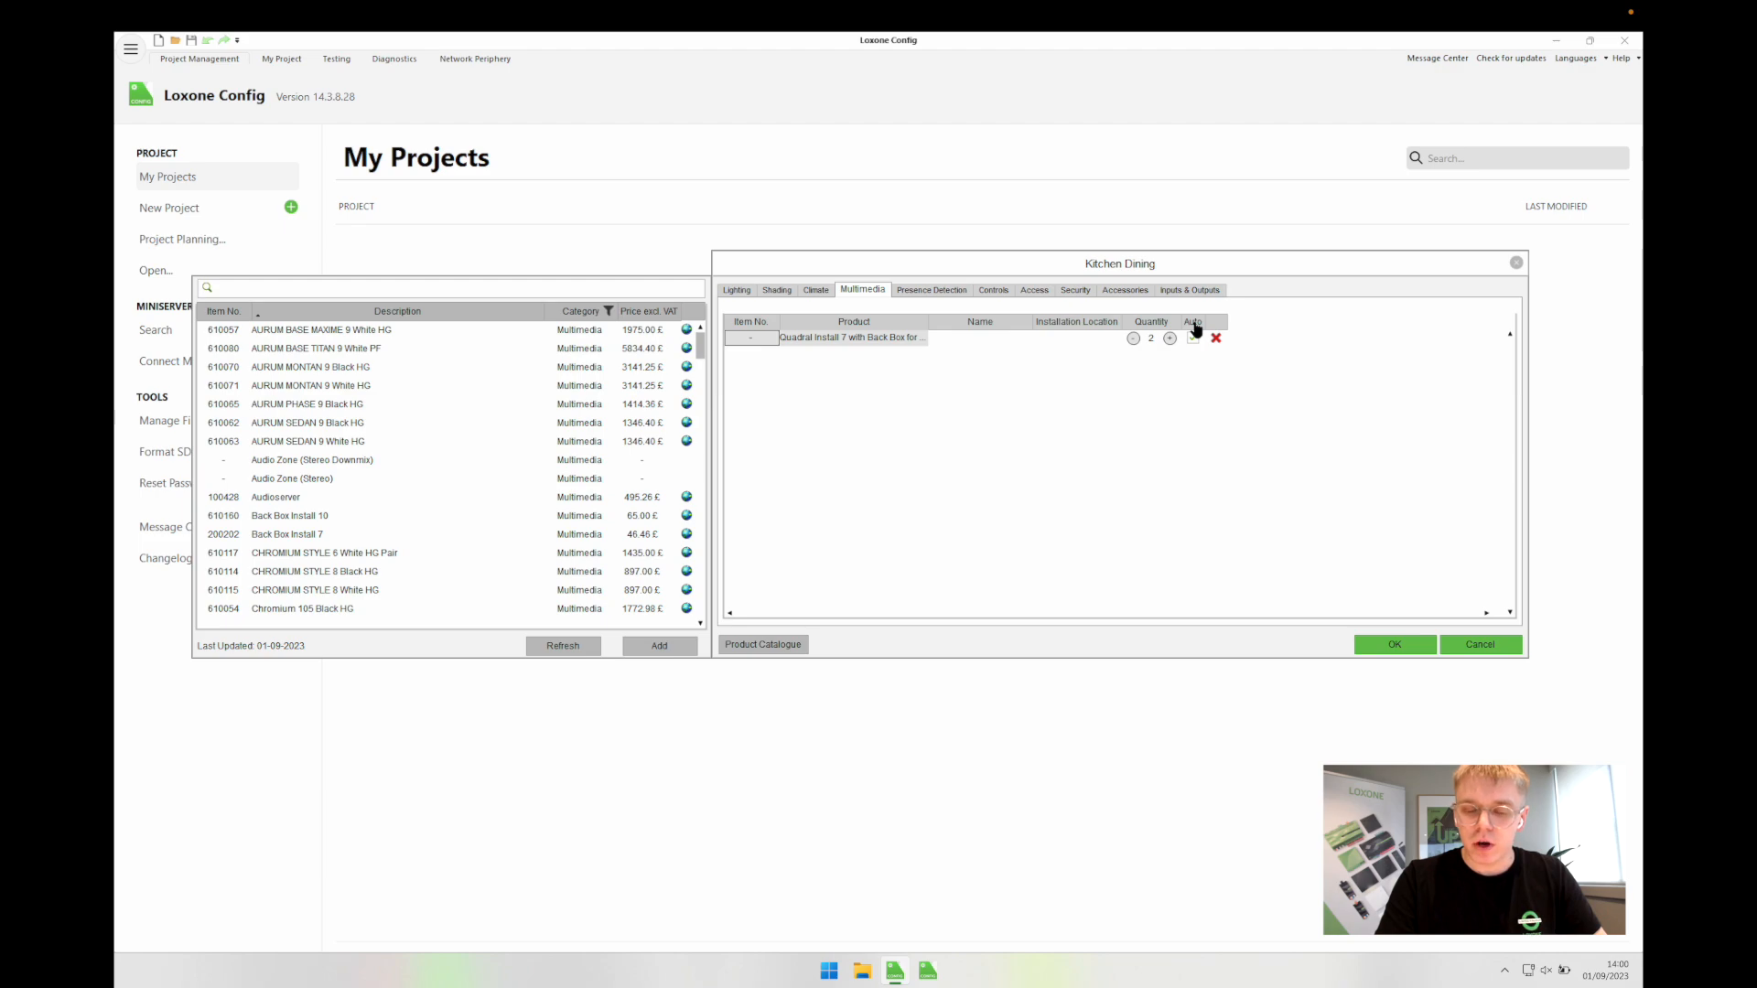
Step: Confirm the Quadral speaker quantity stays at 2 from the Area/10 calculation
click(1142, 340)
mouse_move(1148, 344)
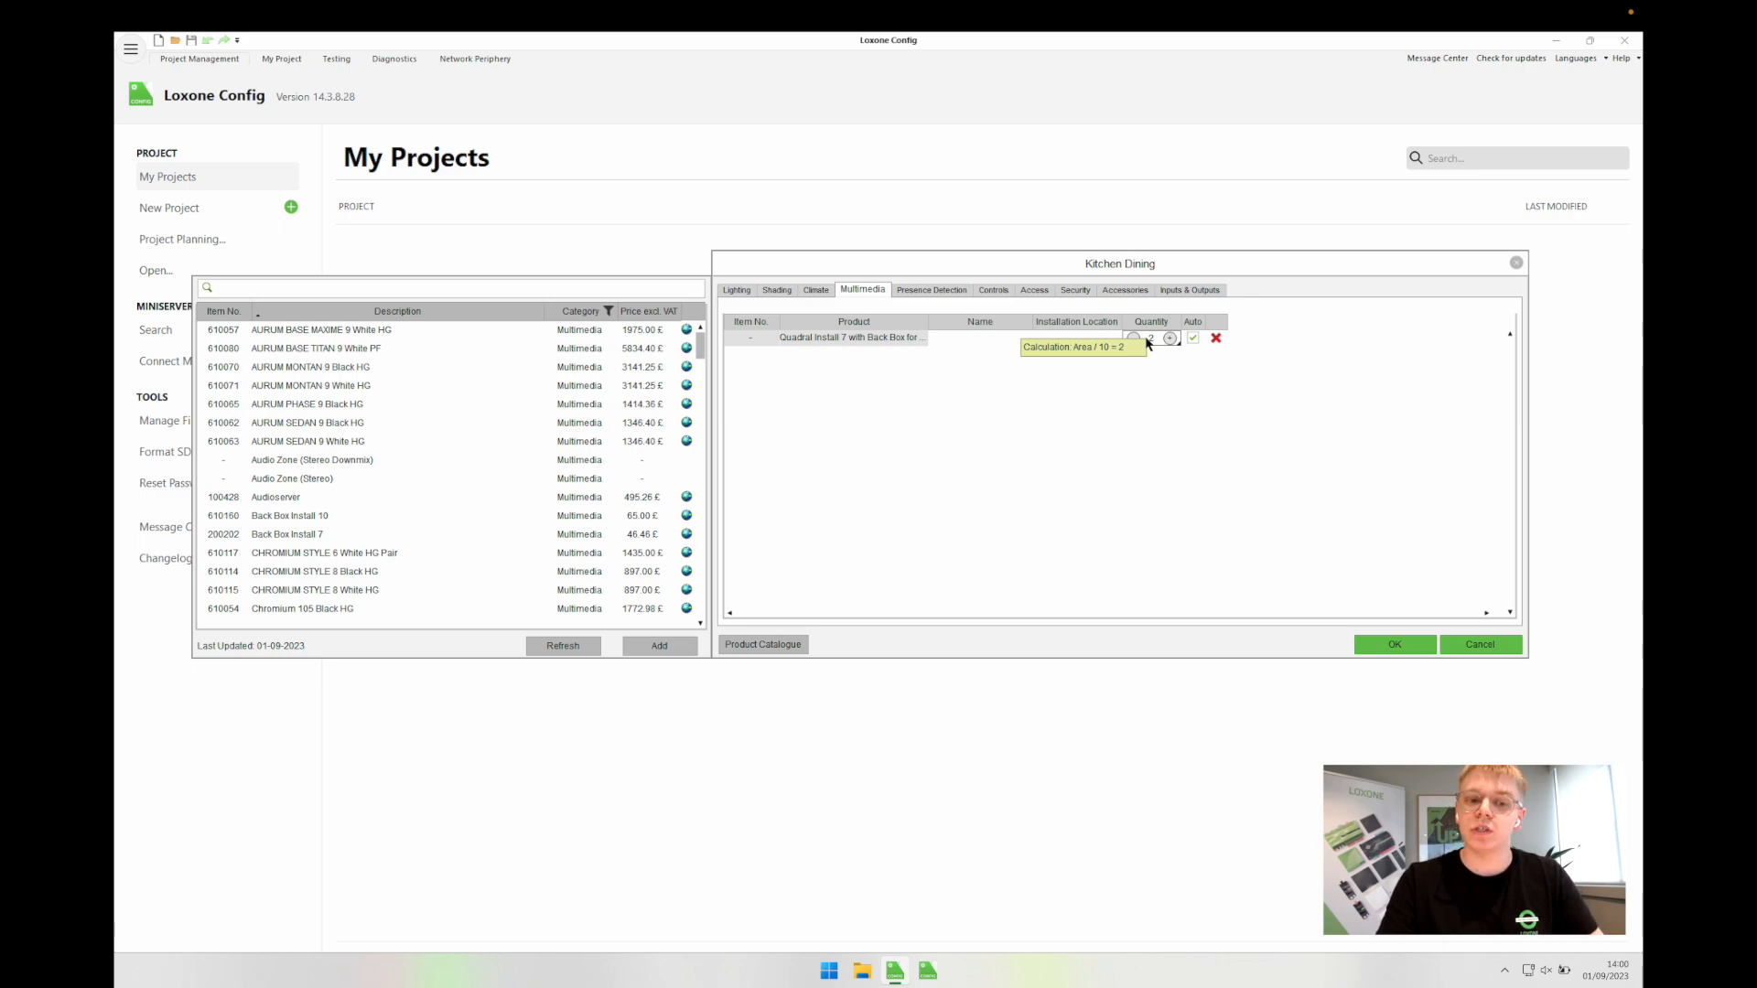
click(1146, 358)
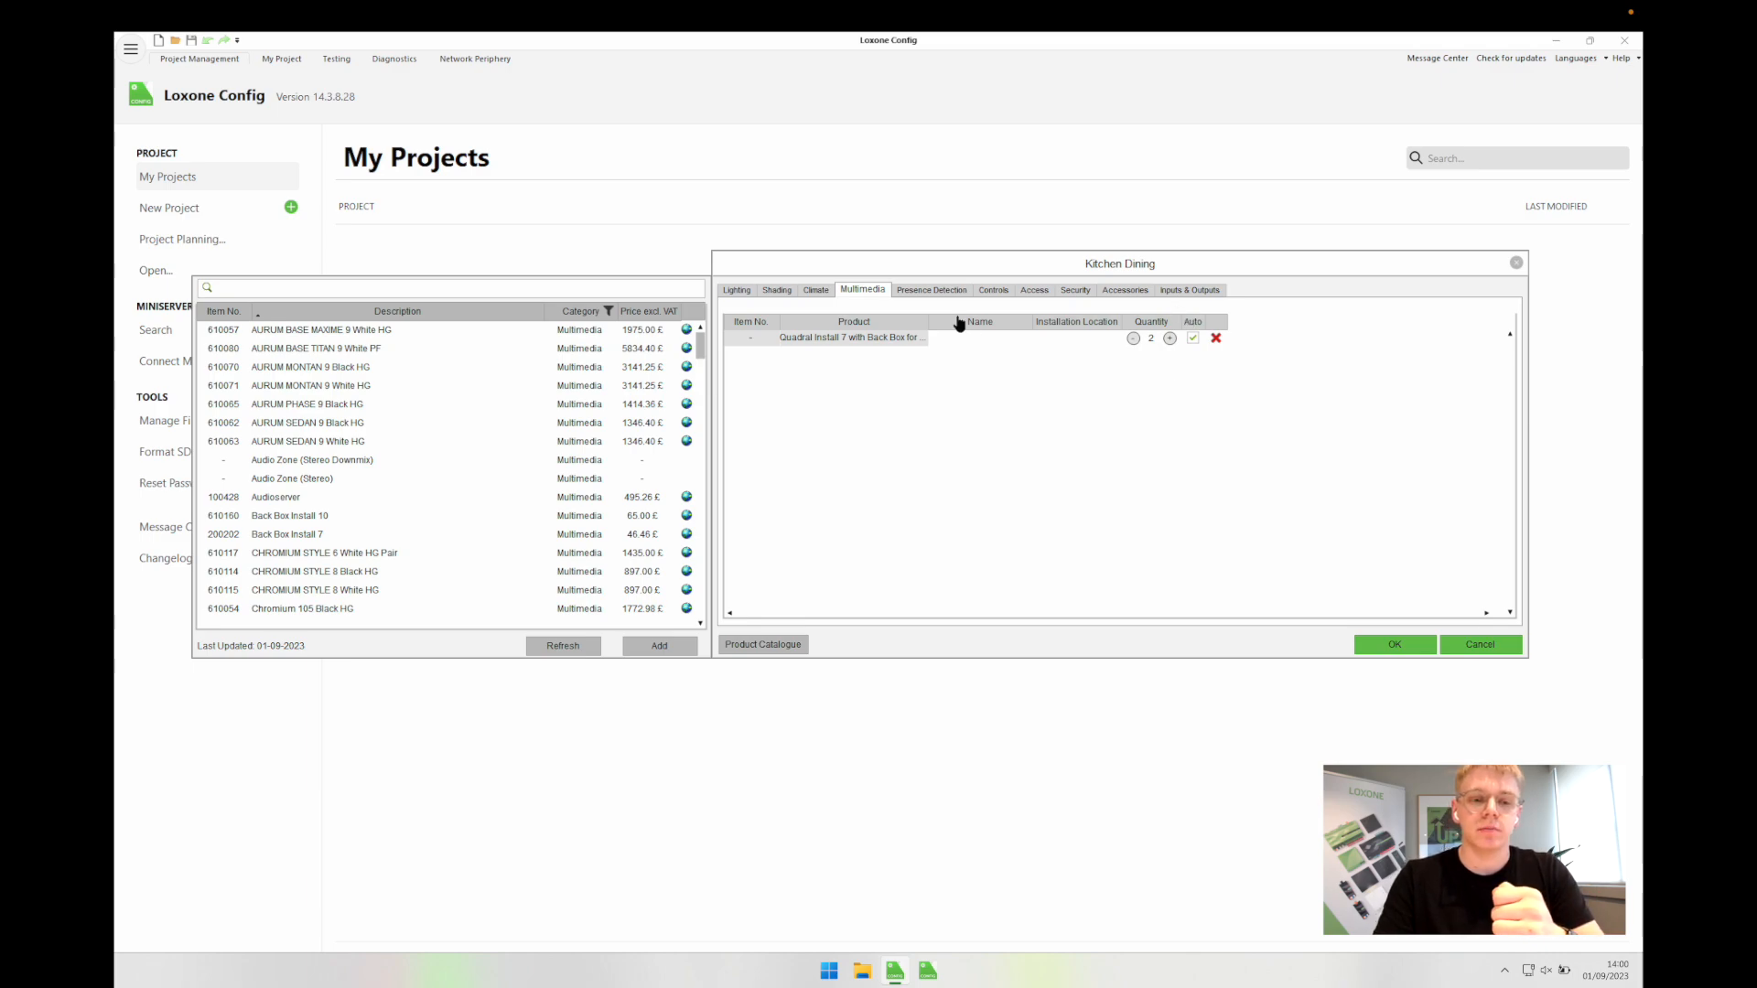
click(914, 291)
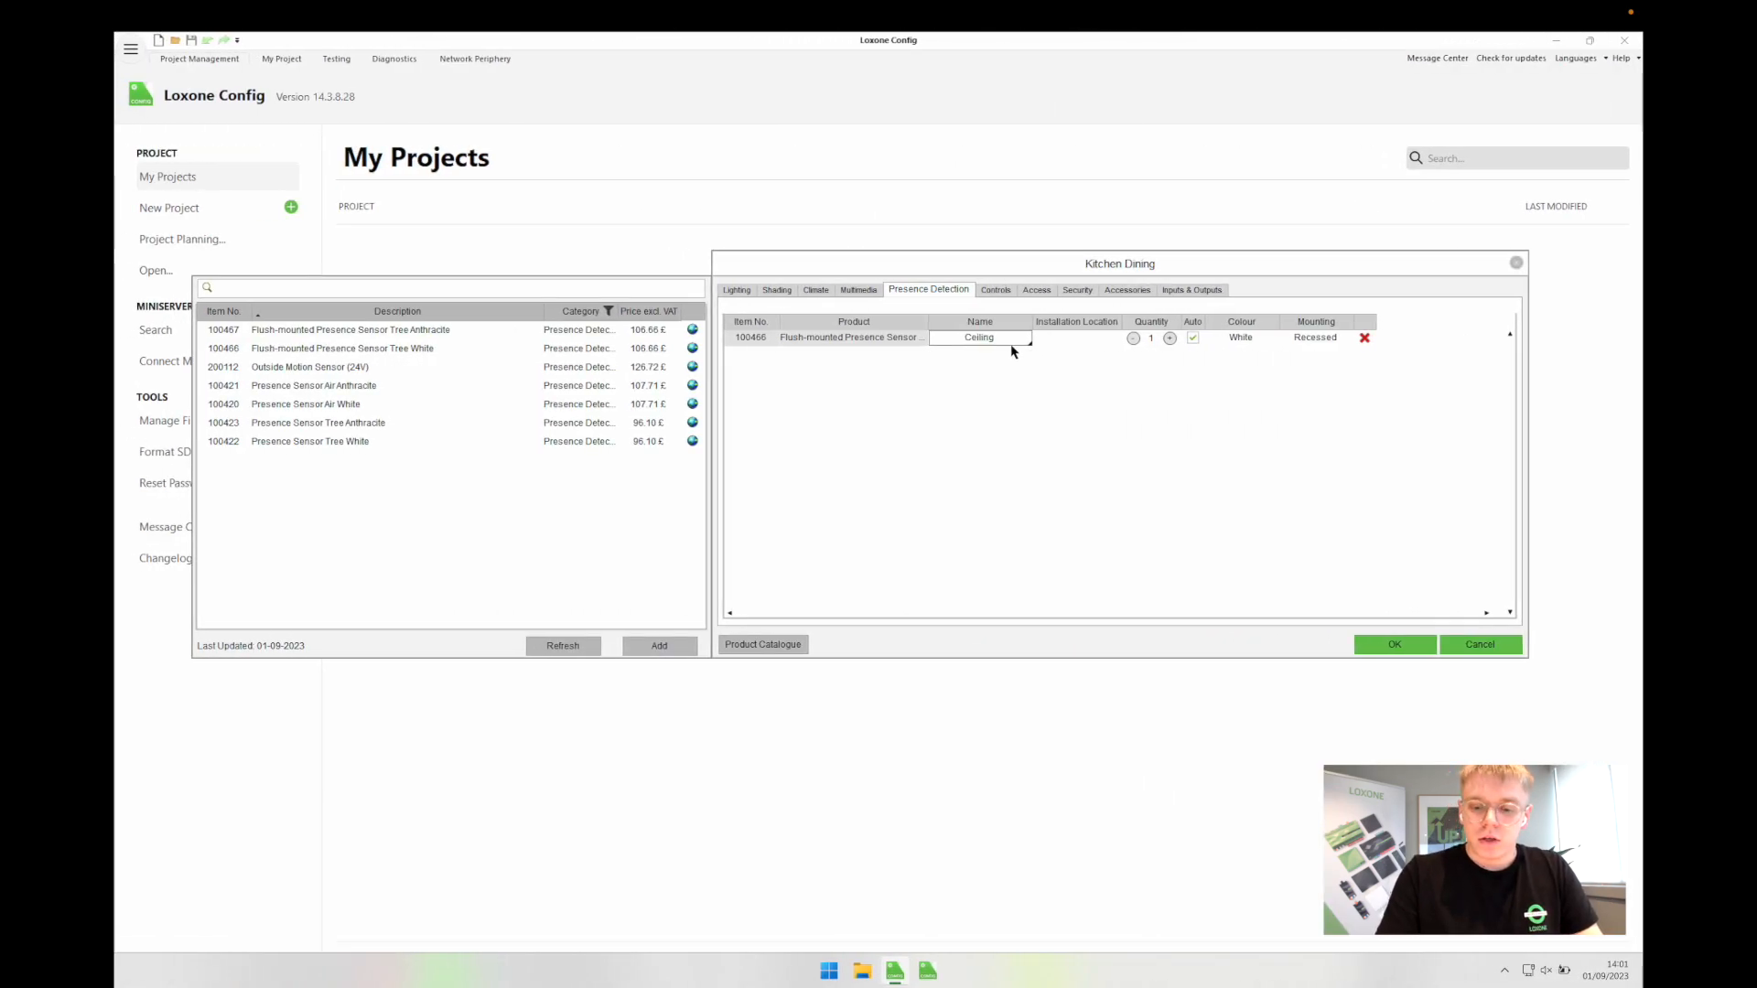
Step: Clear the Ceiling name and raise the flush-mounted presence sensors to quantity 2
key(BackSpace)
click(1169, 340)
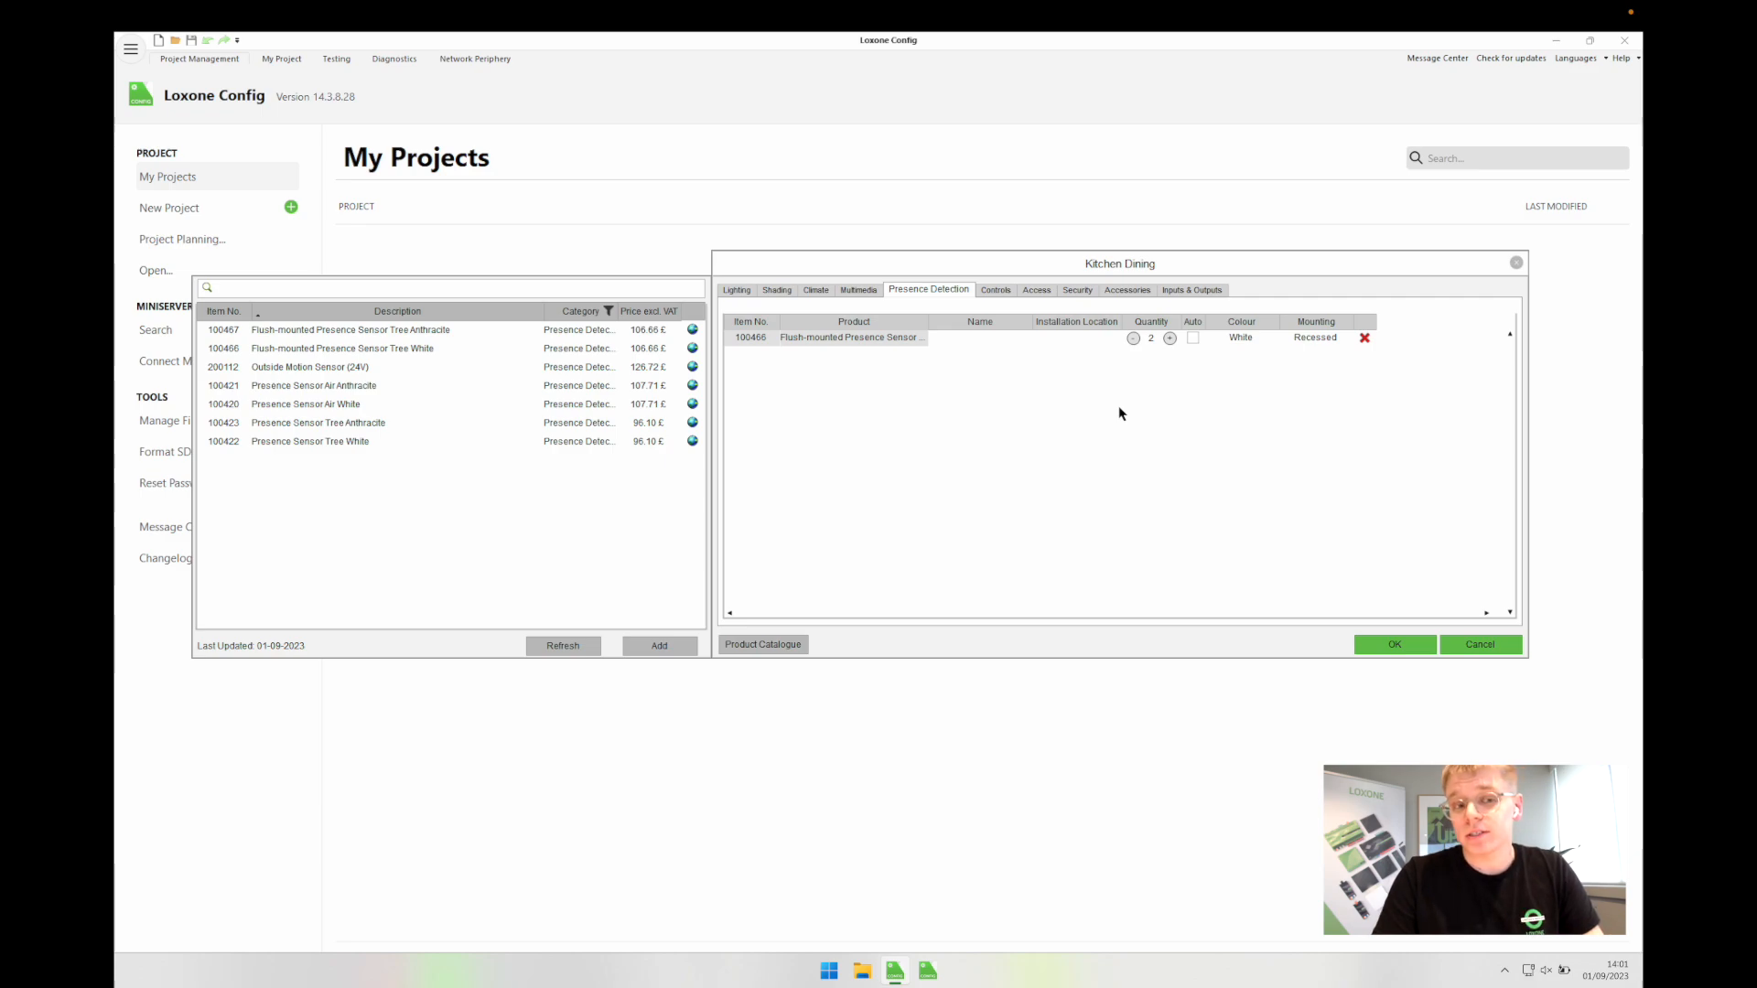
click(958, 338)
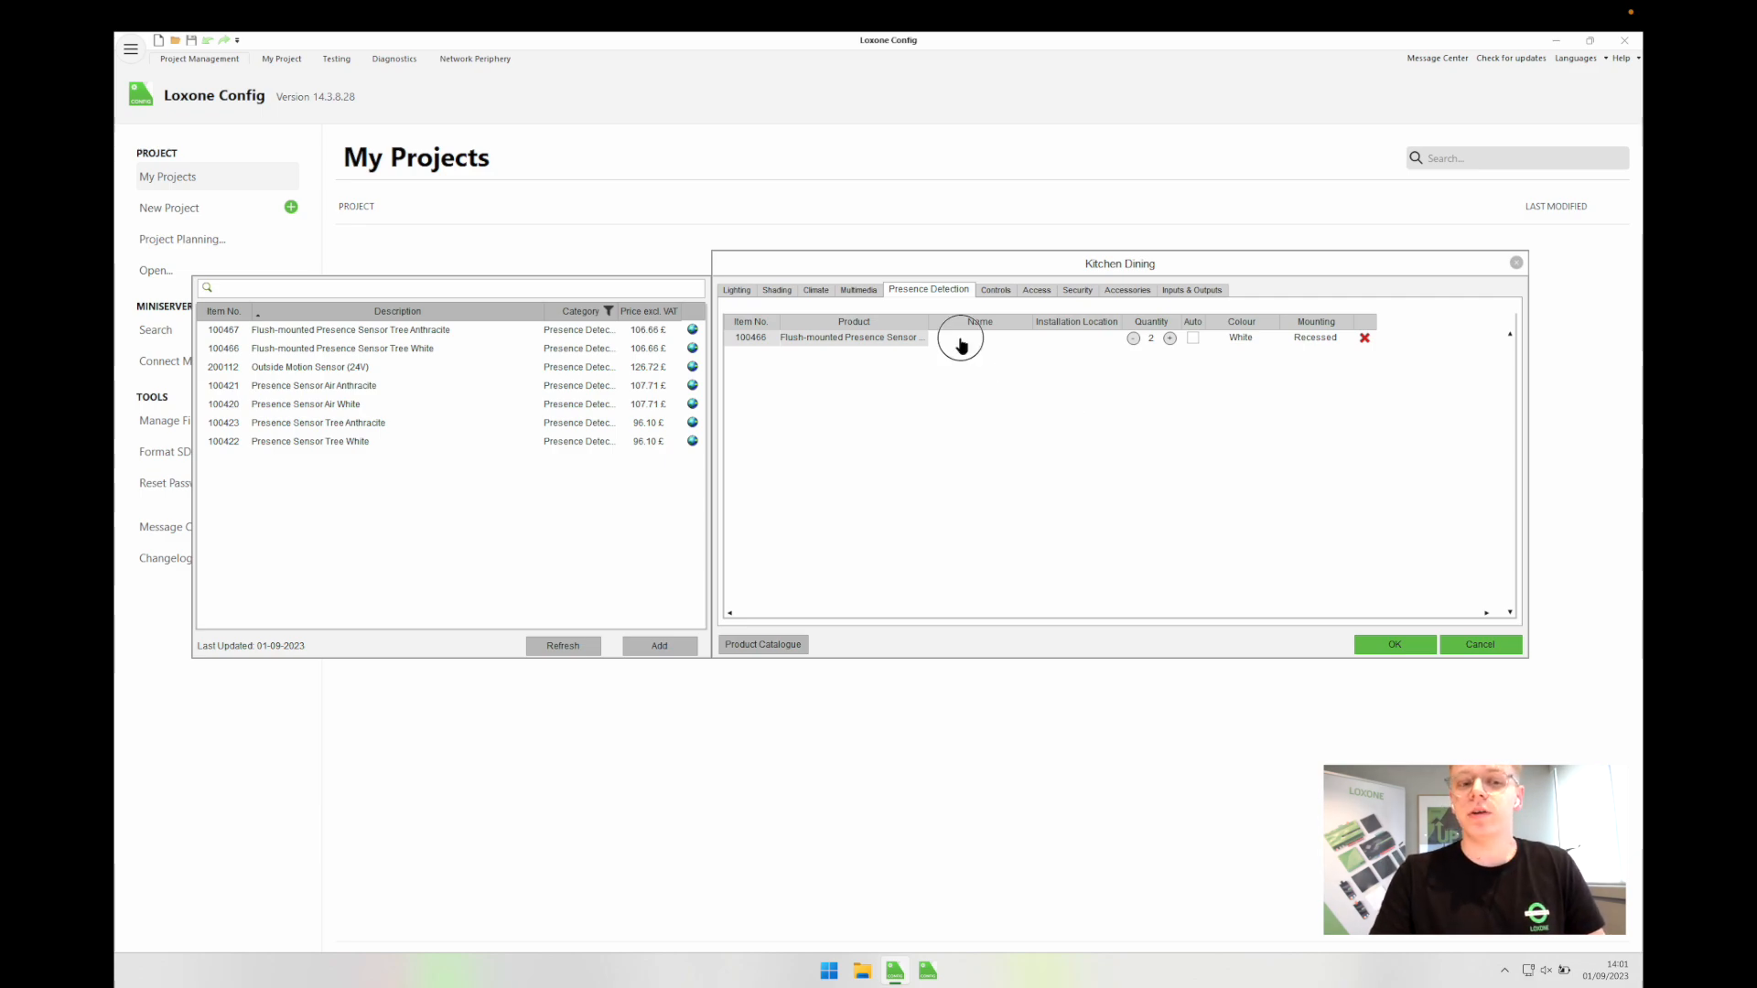
click(1078, 340)
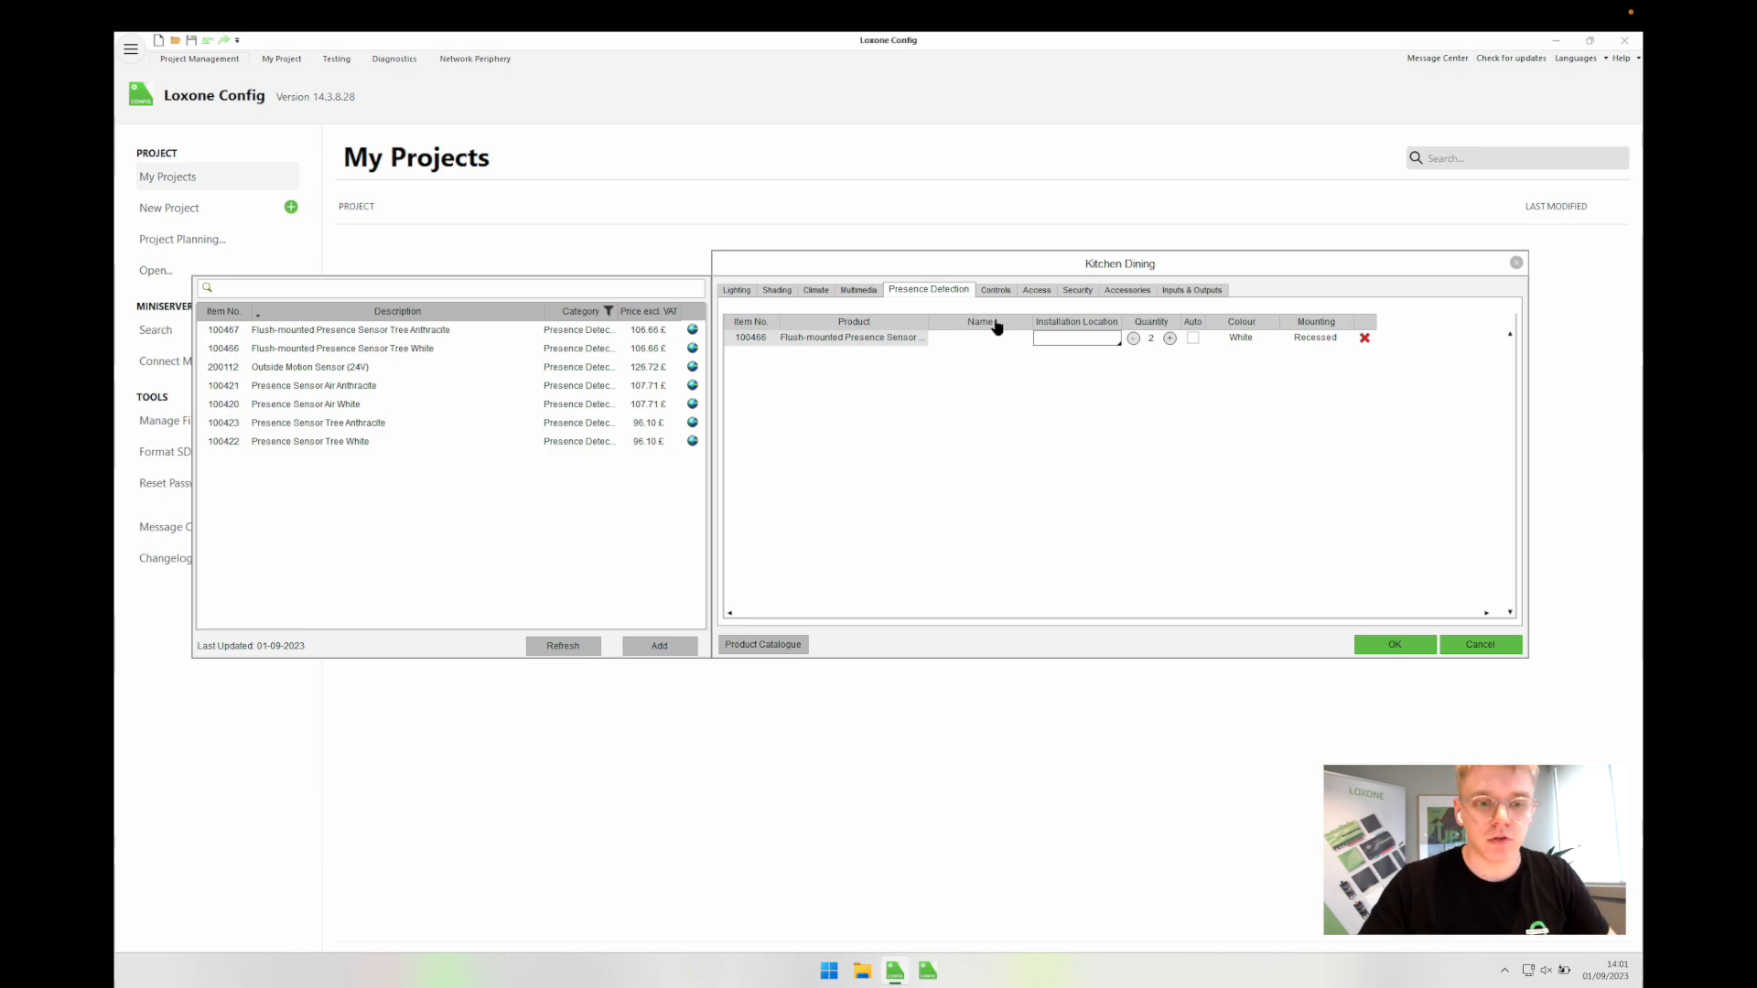
click(989, 290)
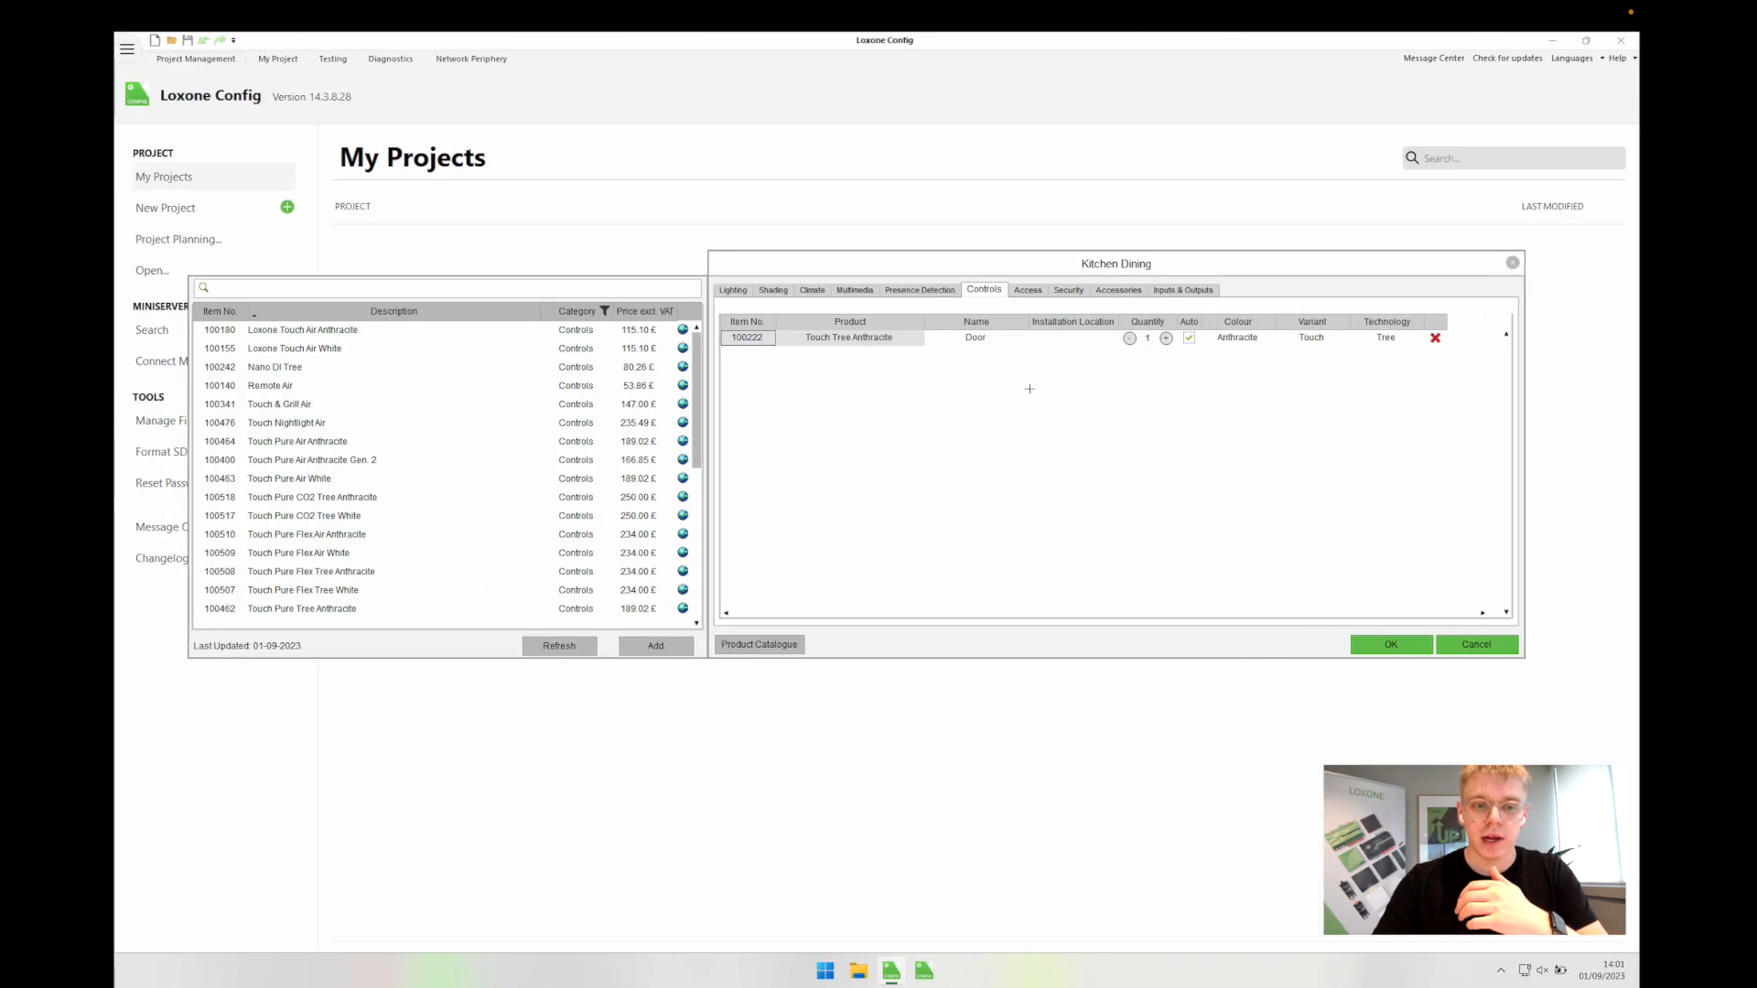
Step: Set Touch Tree Anthracite to quantity 2 with no name, then review Access, Security and Accessories
click(1169, 338)
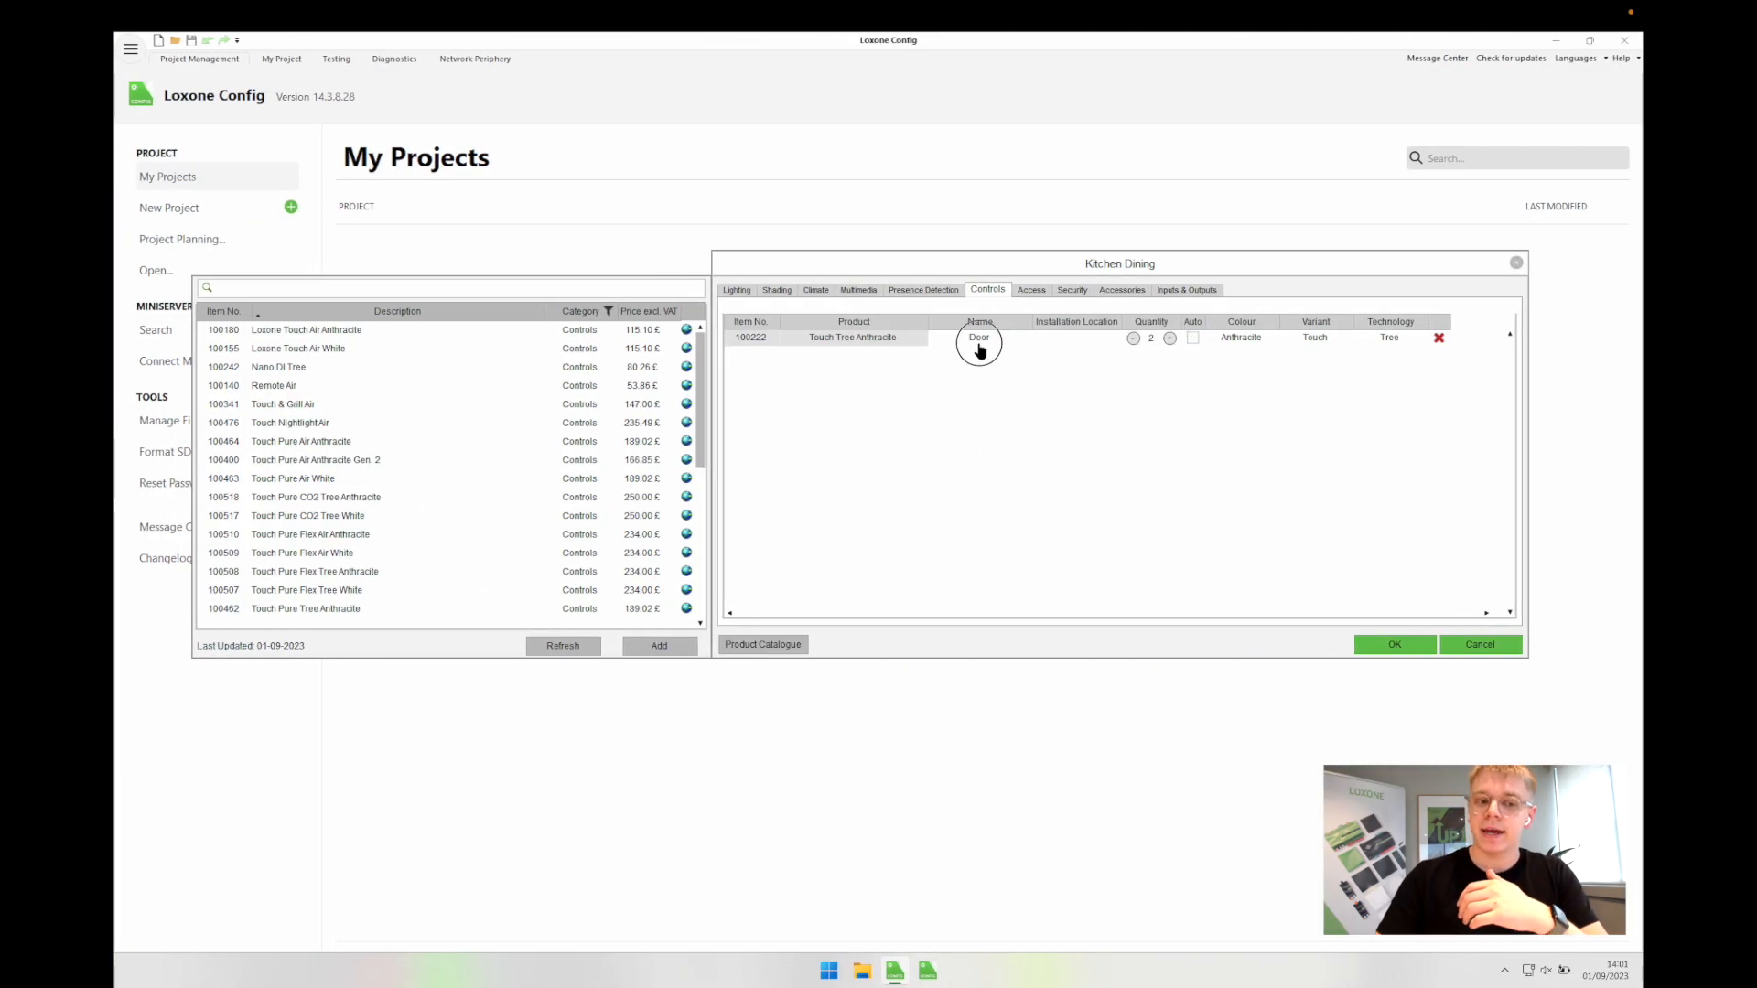
click(979, 344)
key(BackSpace)
click(1065, 472)
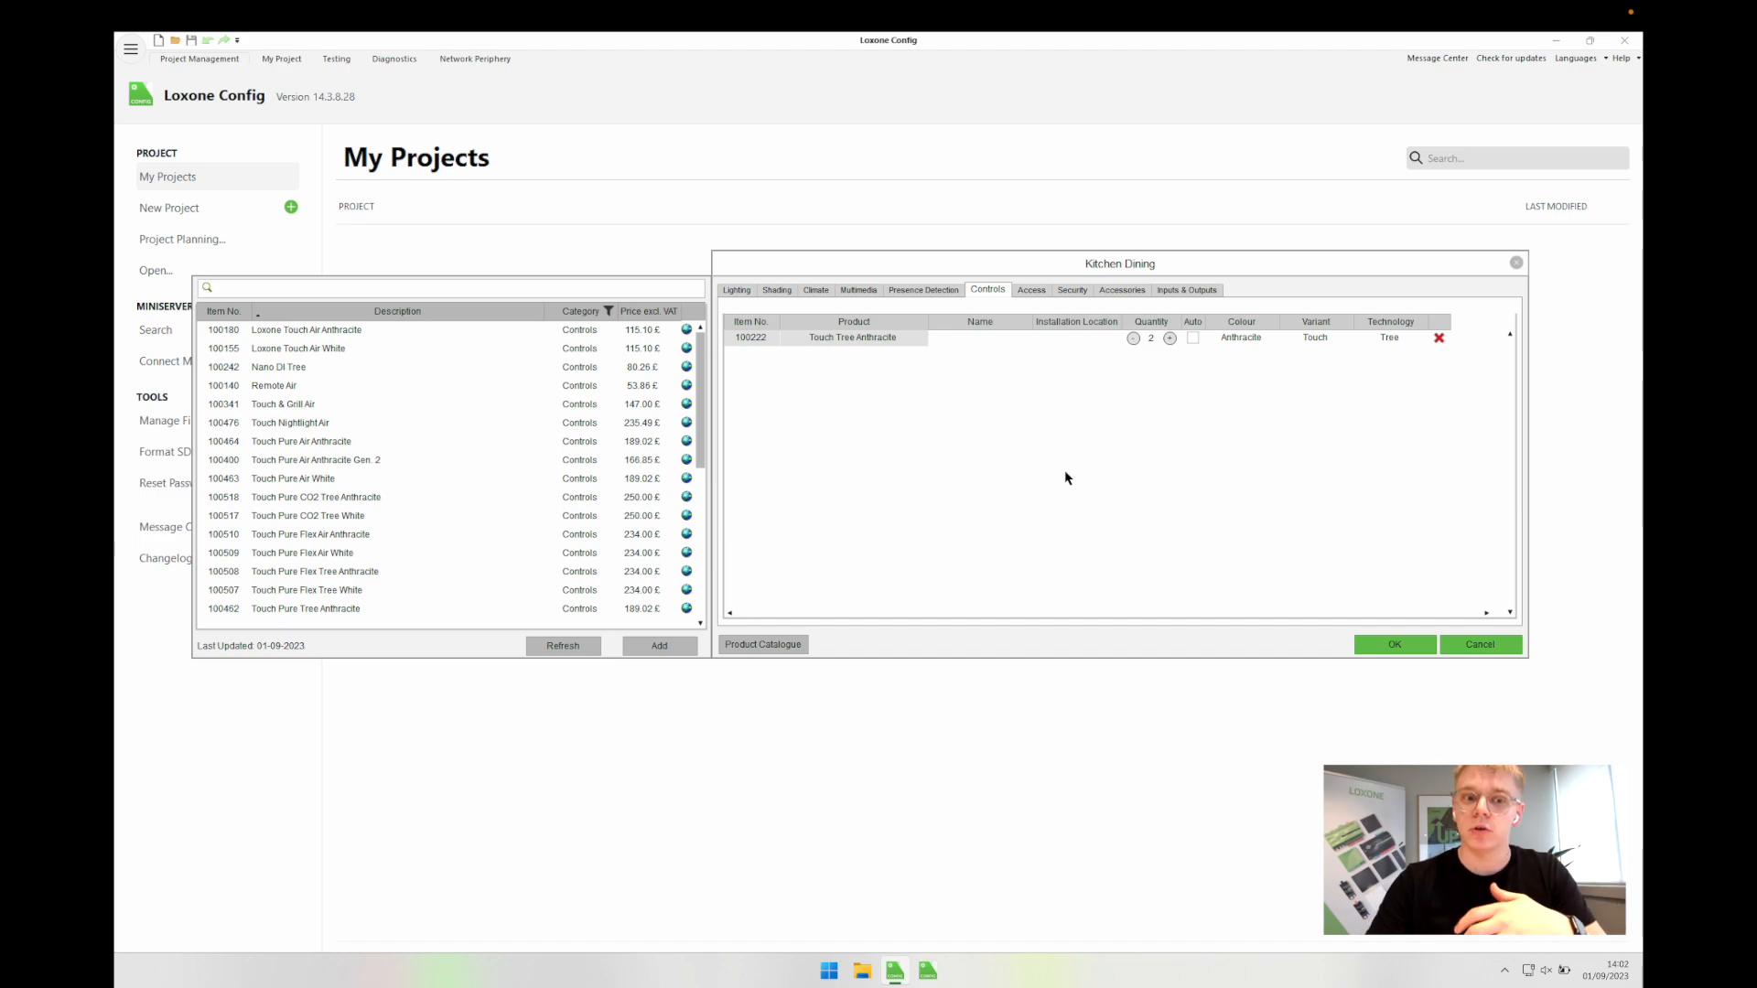
click(1032, 290)
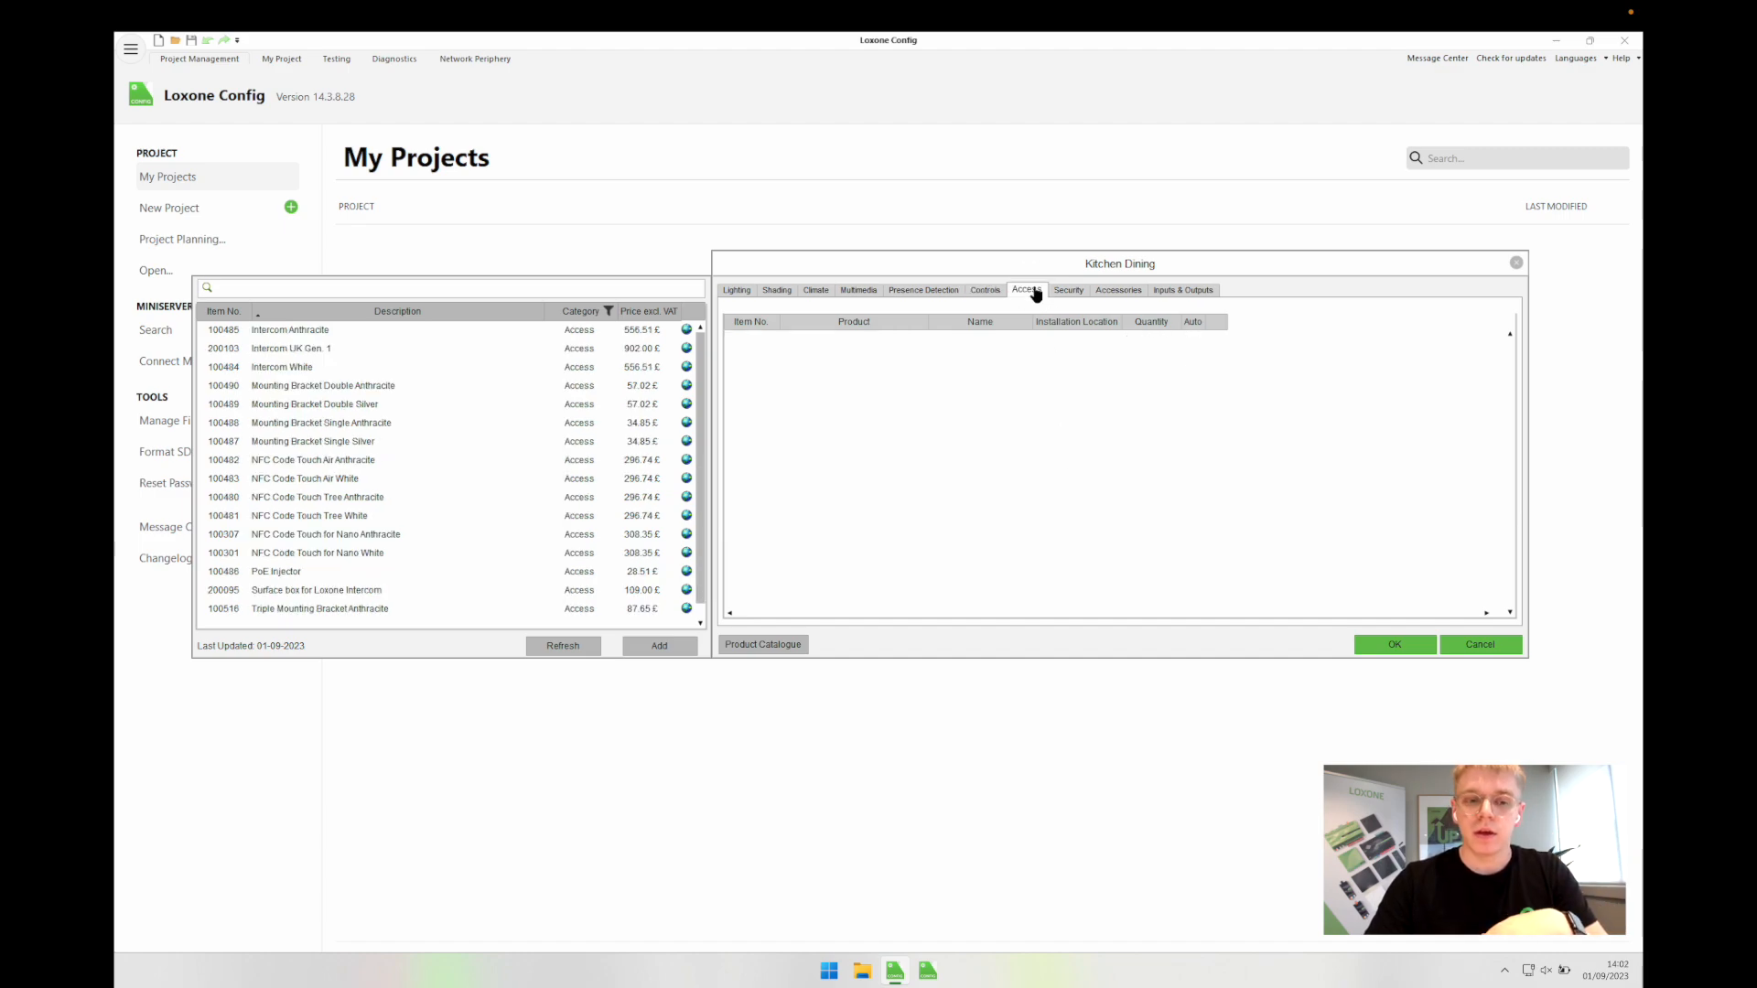
click(1065, 291)
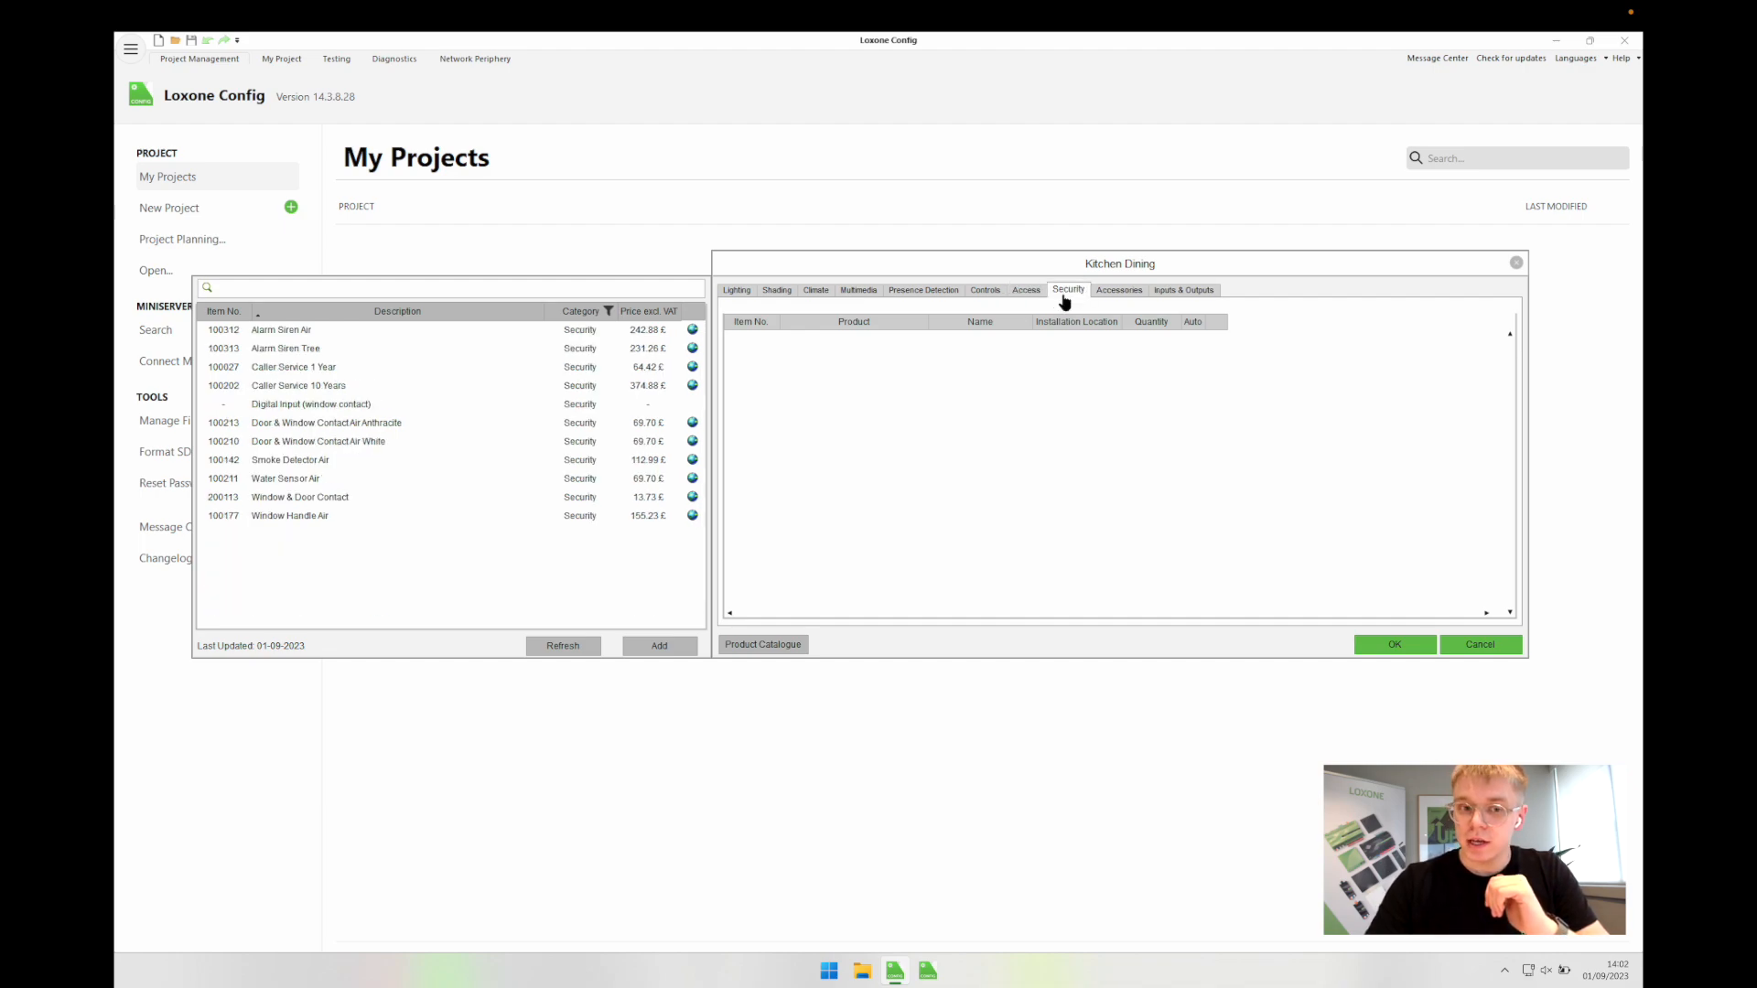
click(1120, 291)
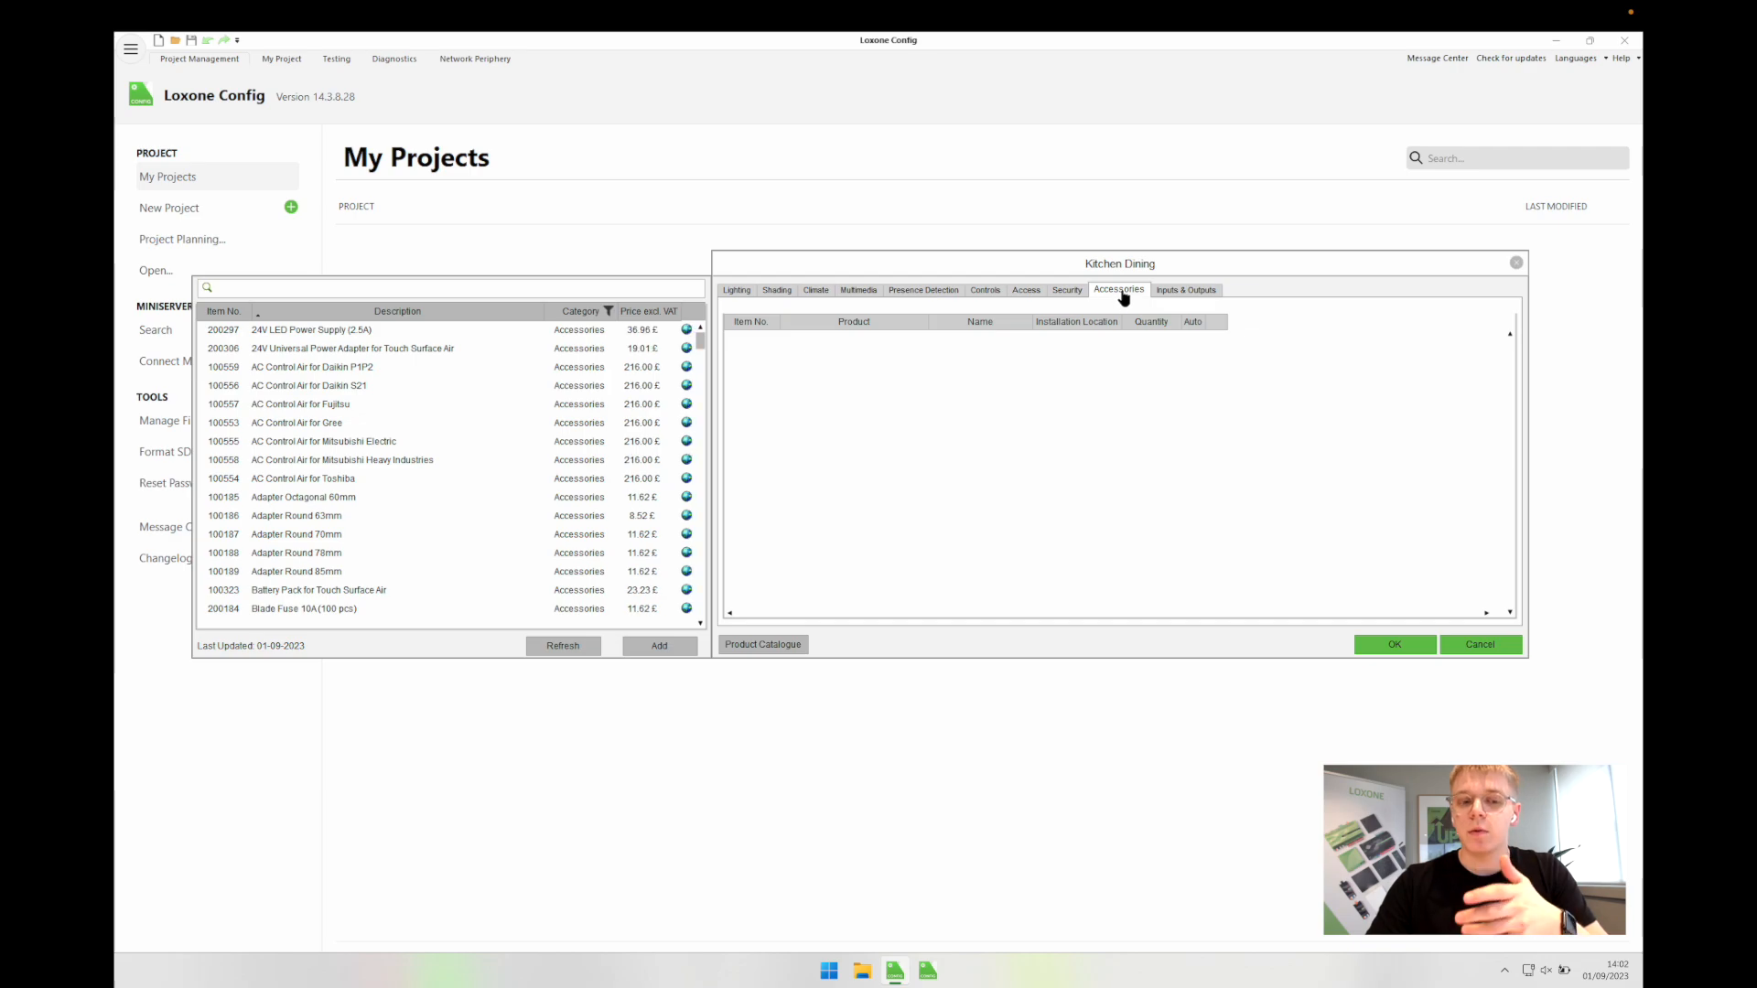
Step: Save Kitchen Dining, then add a new room named Lounge with room type Recreational Room
click(1392, 646)
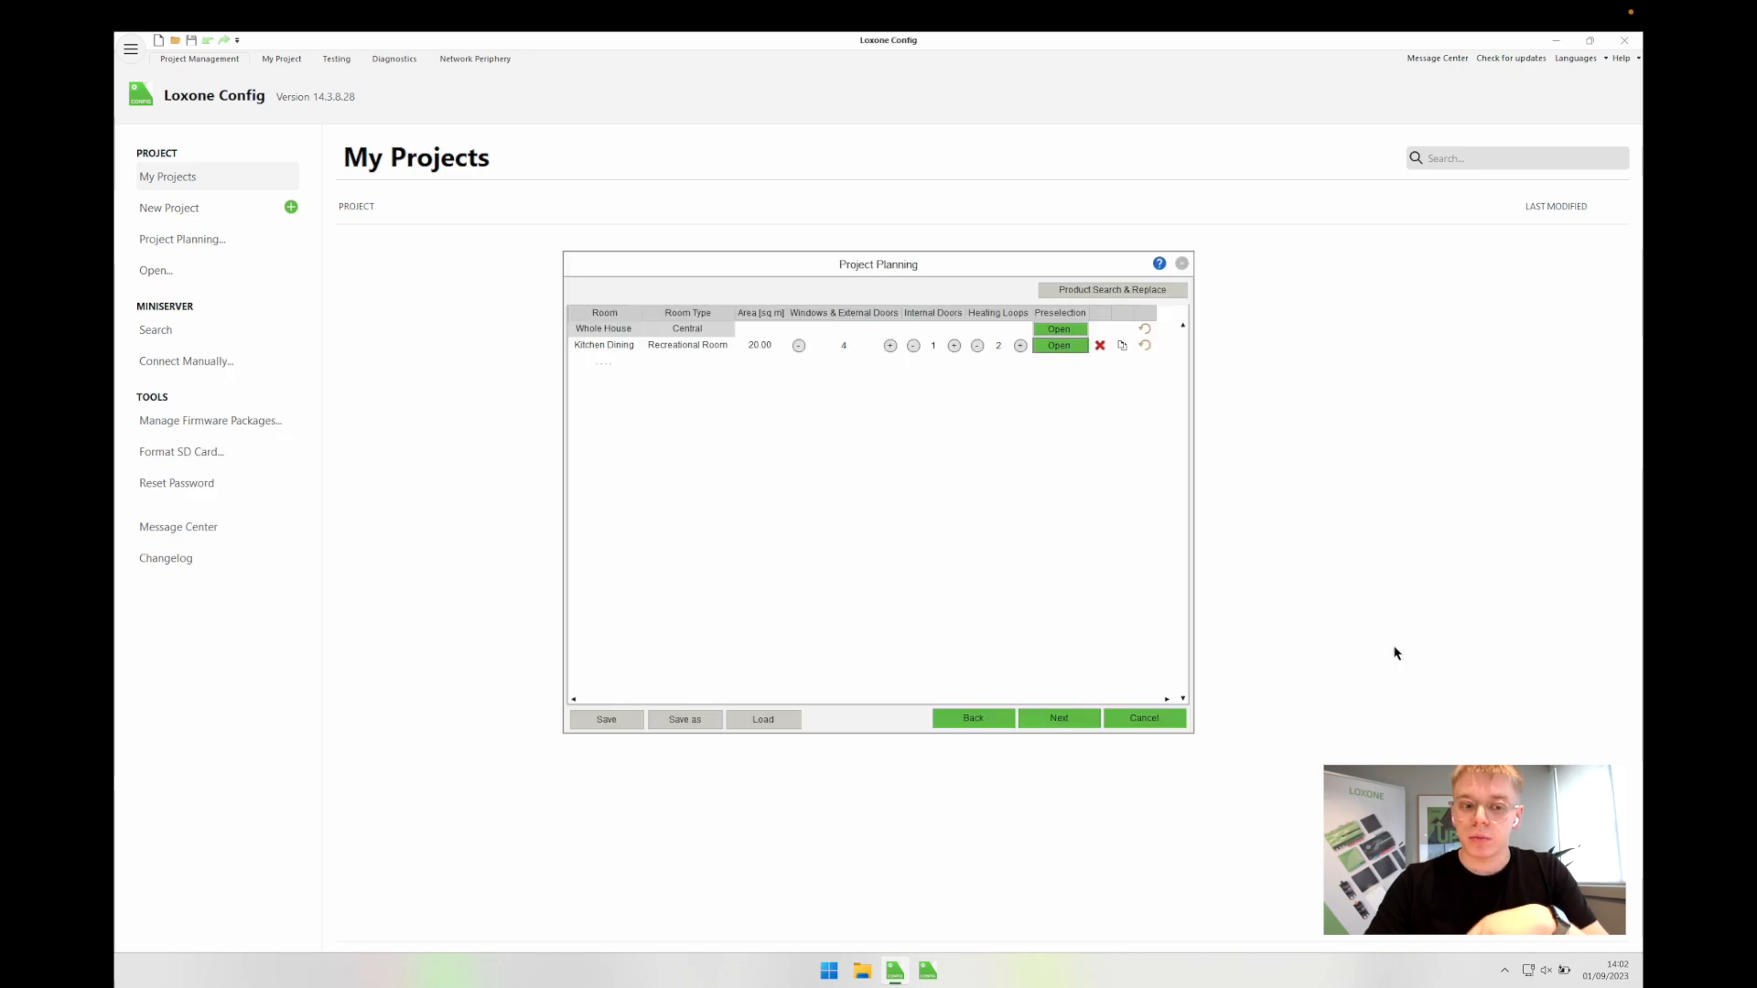
key(ctrl+Right)
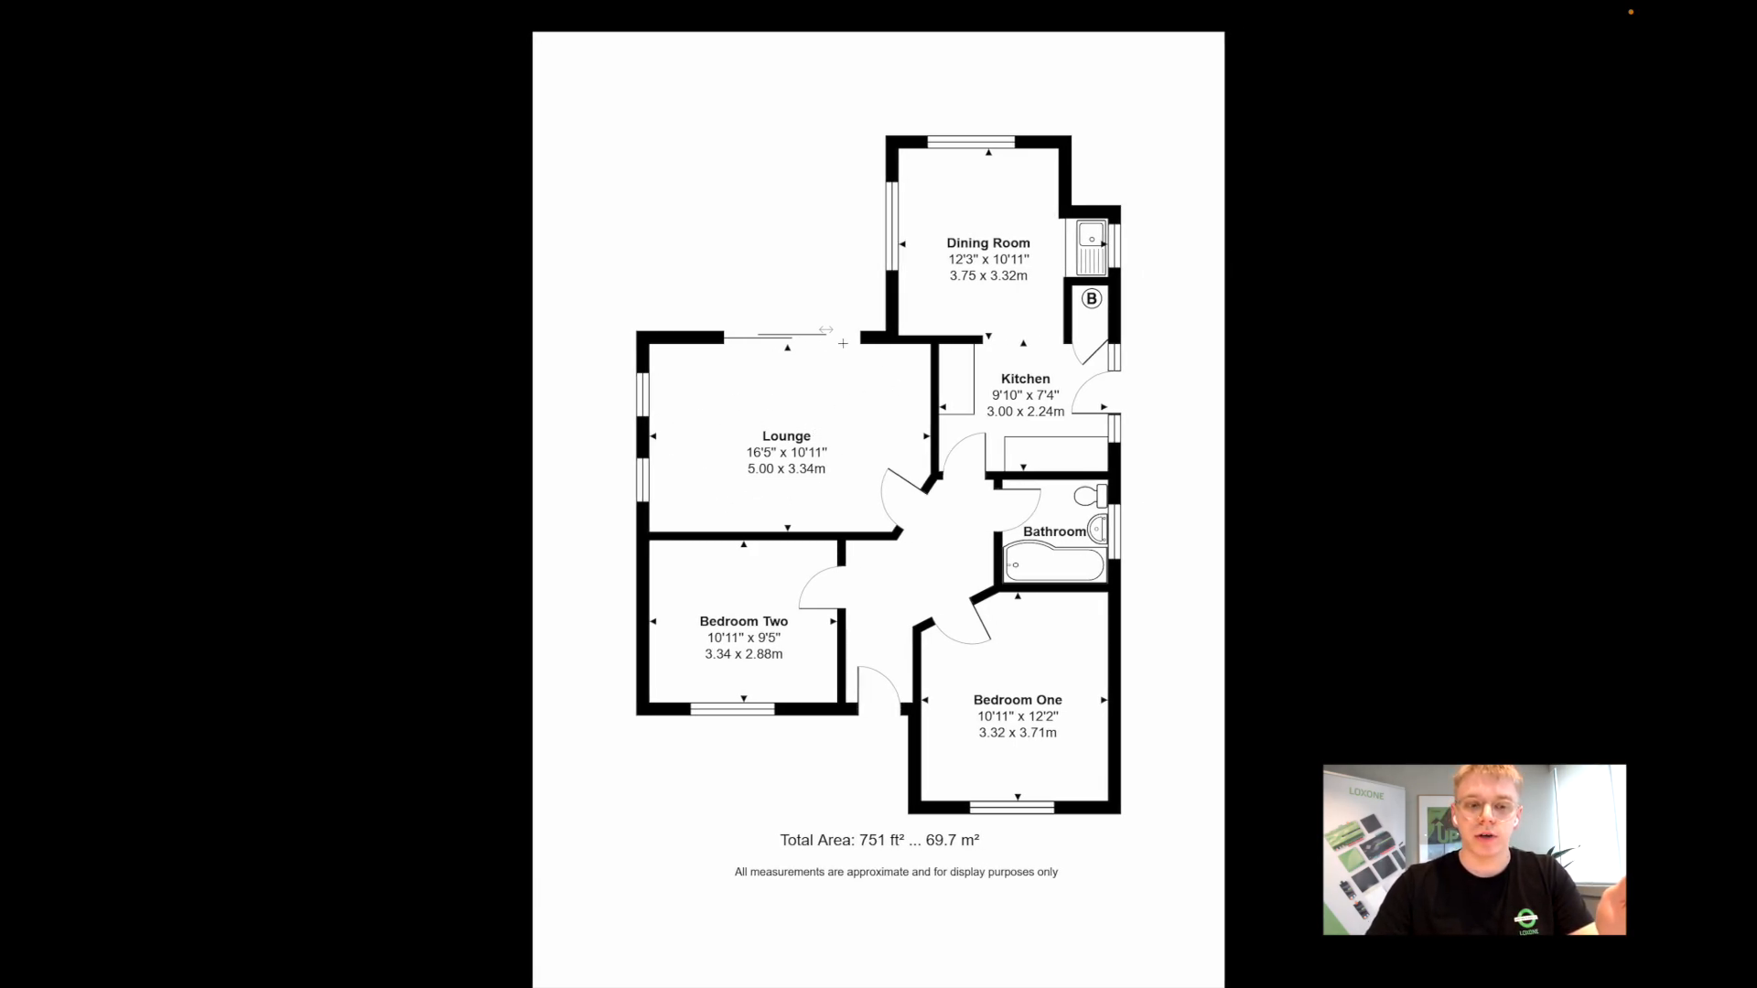
key(ctrl+Left)
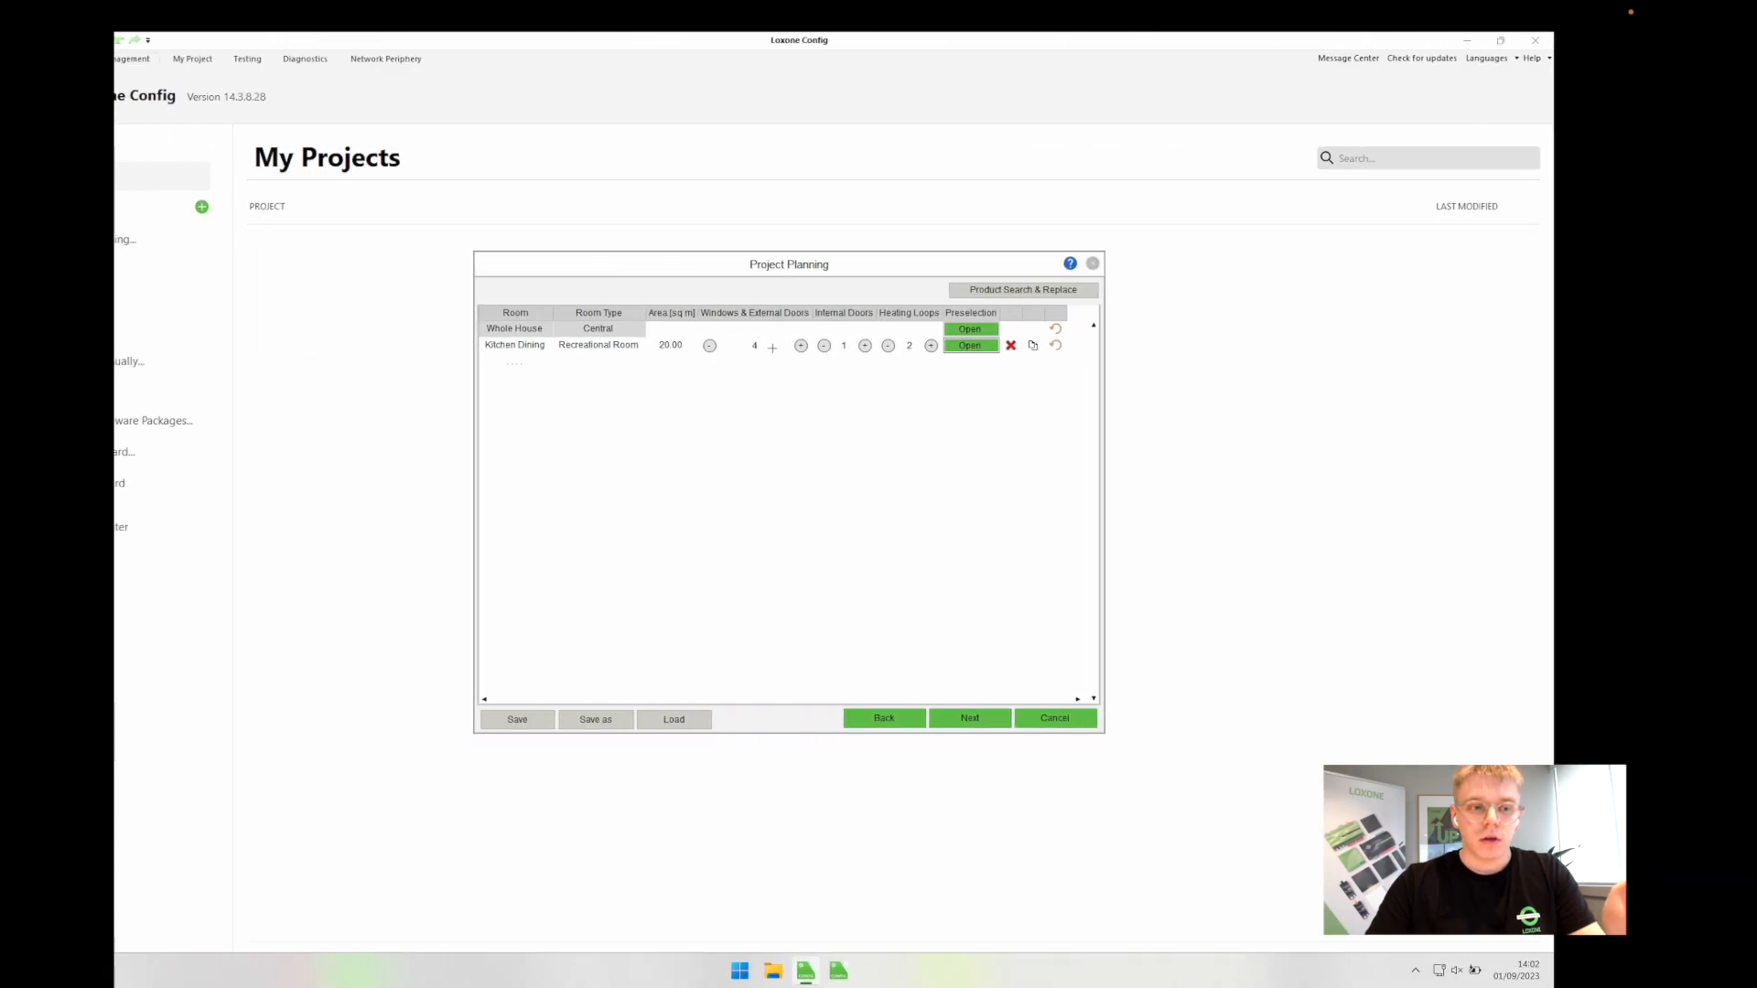
click(606, 366)
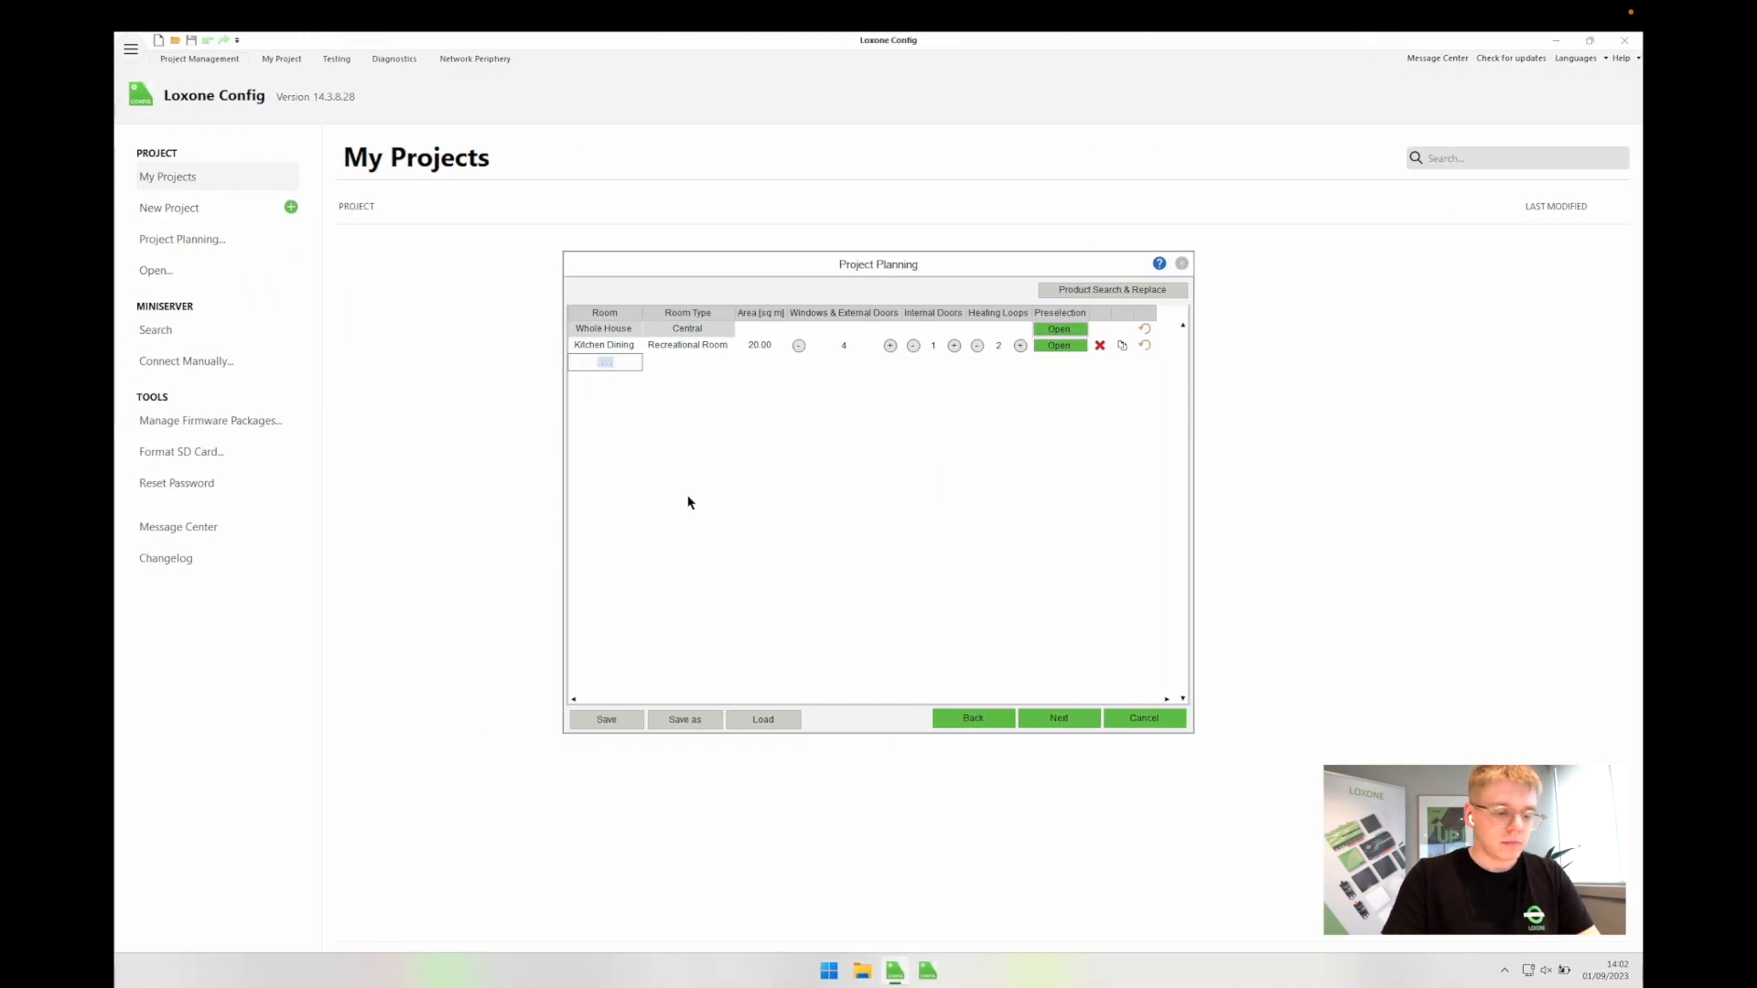
text(Lounge)
key(Tab)
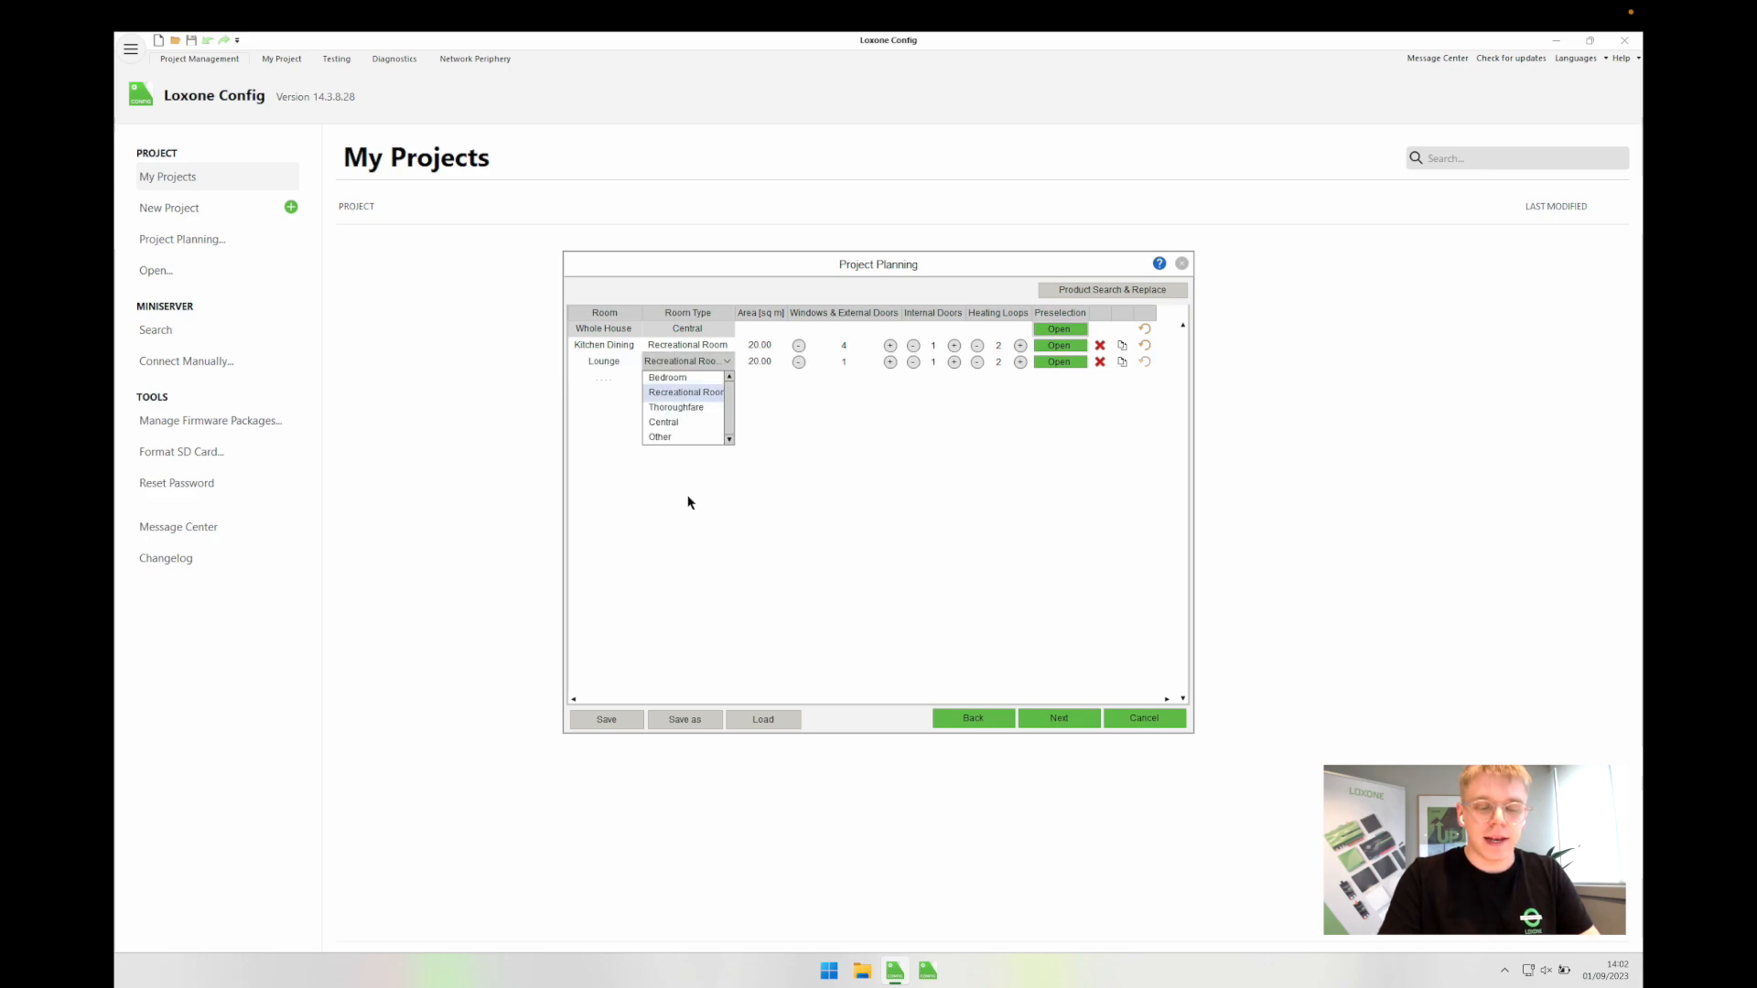
click(673, 395)
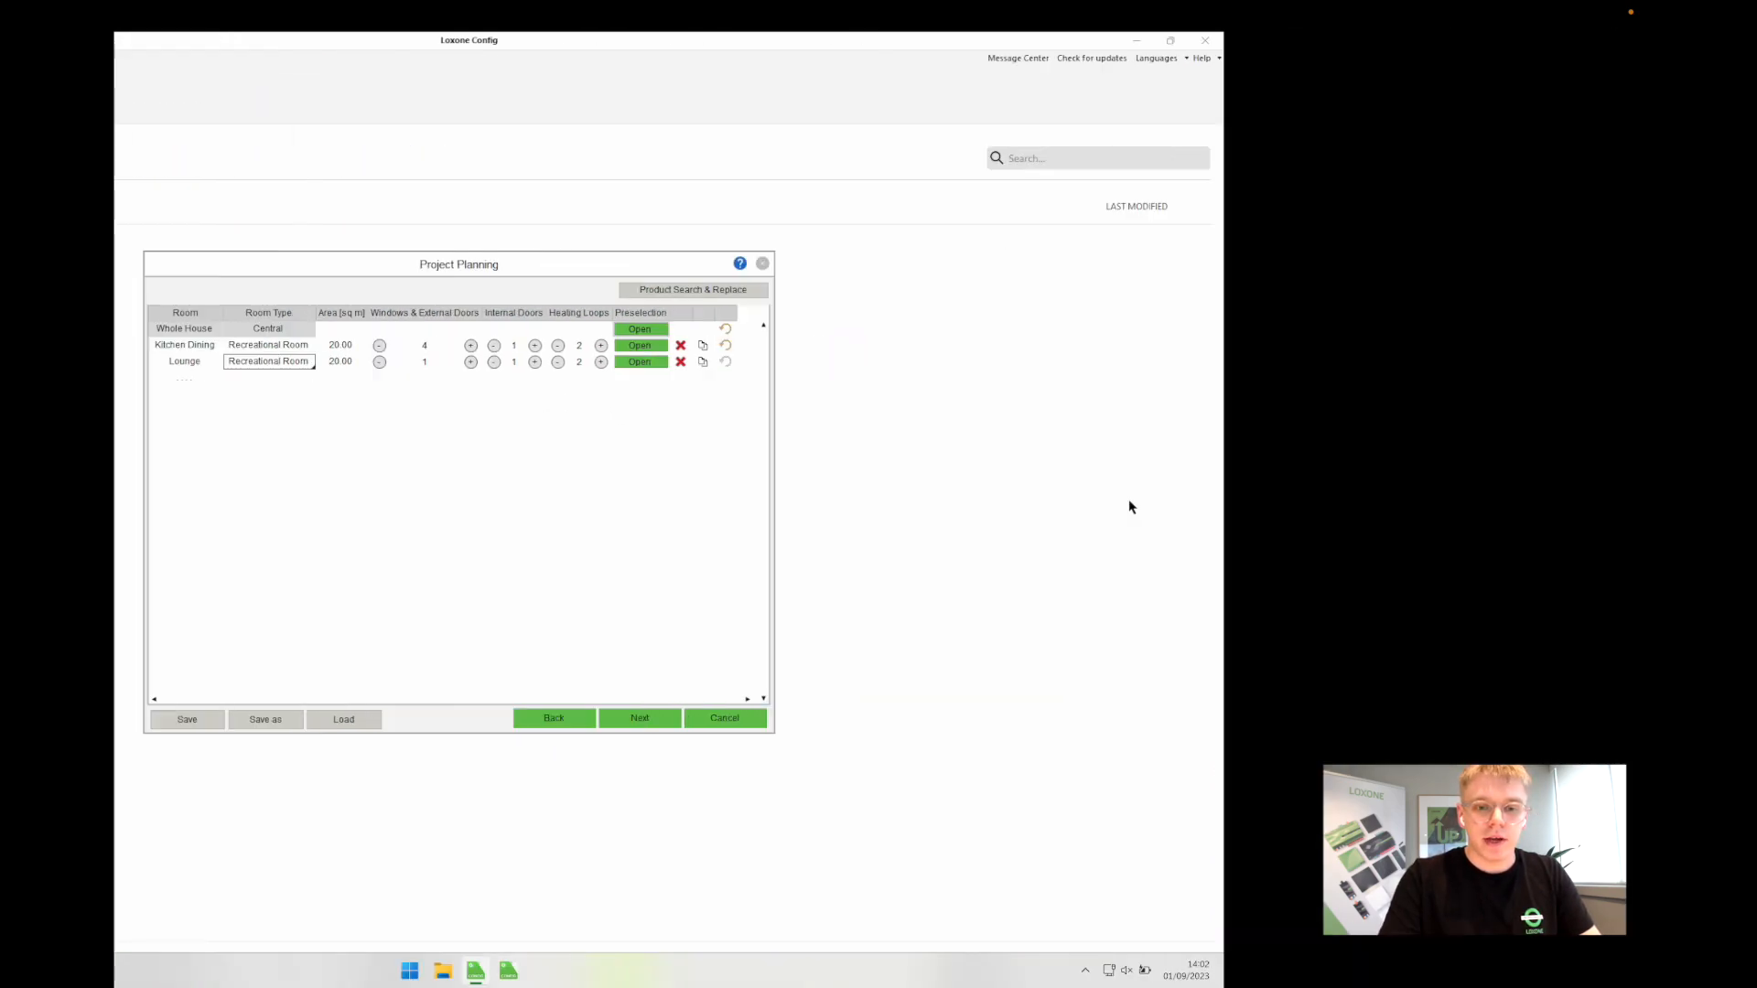
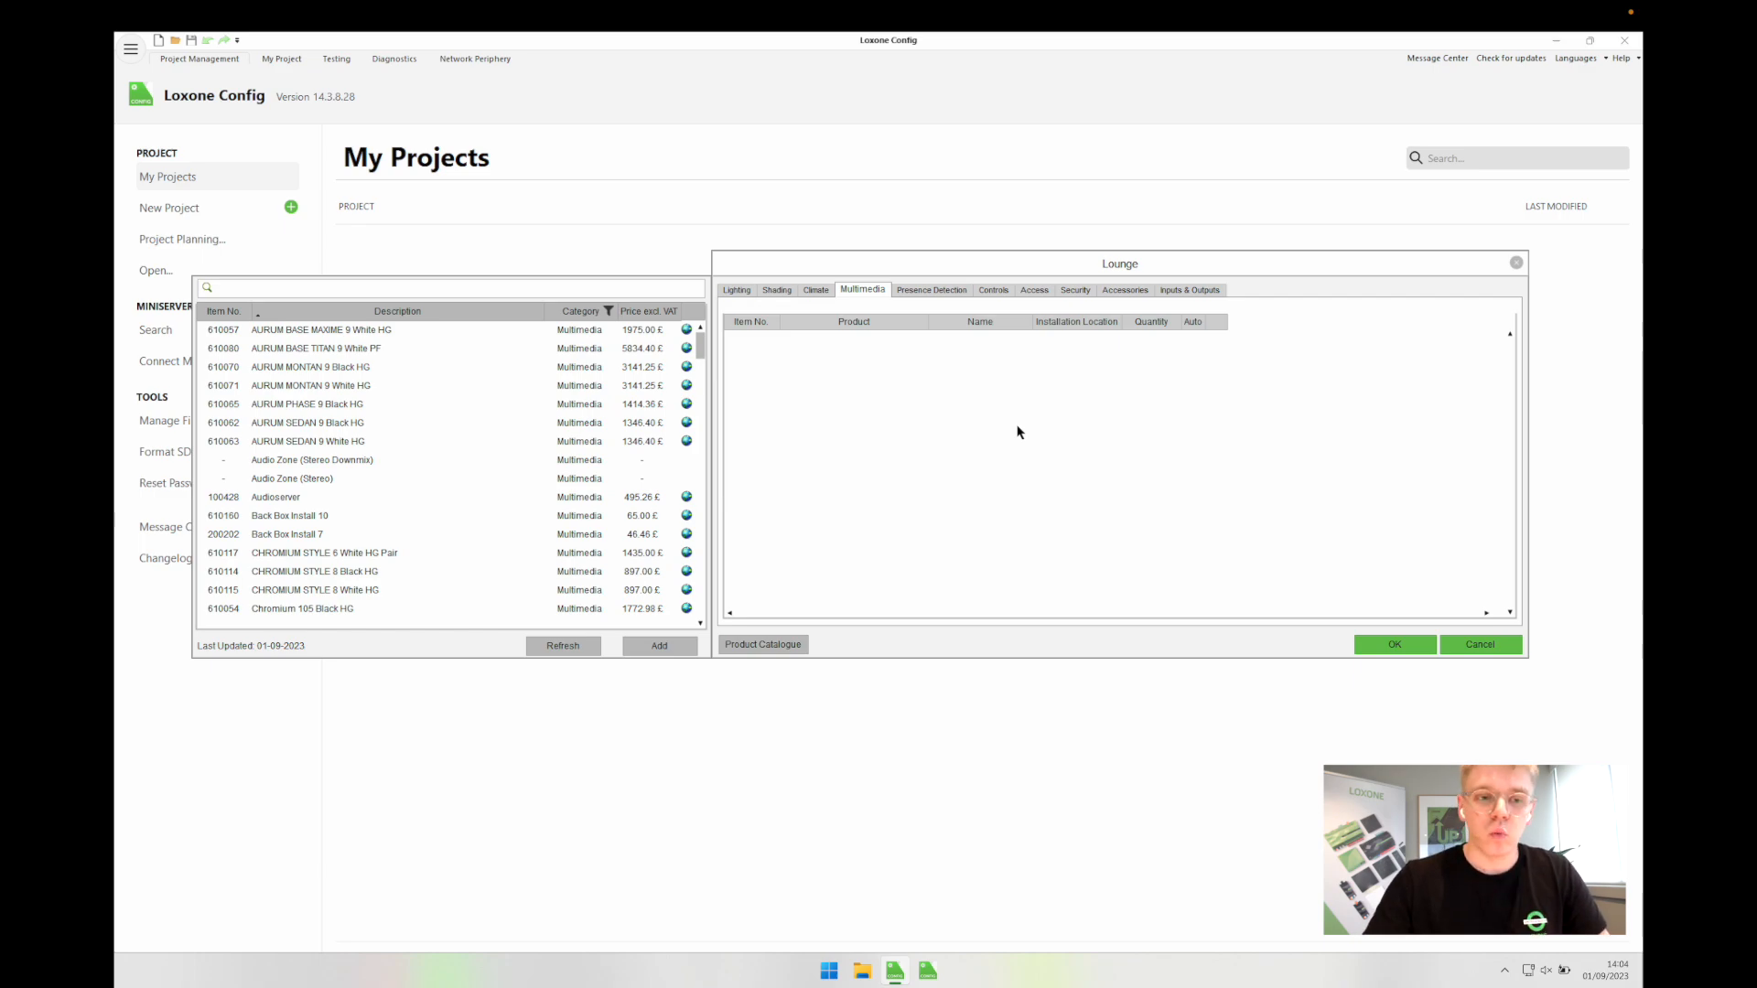
Step: Review the Lounge's presence detection, controls, access and security products
click(930, 291)
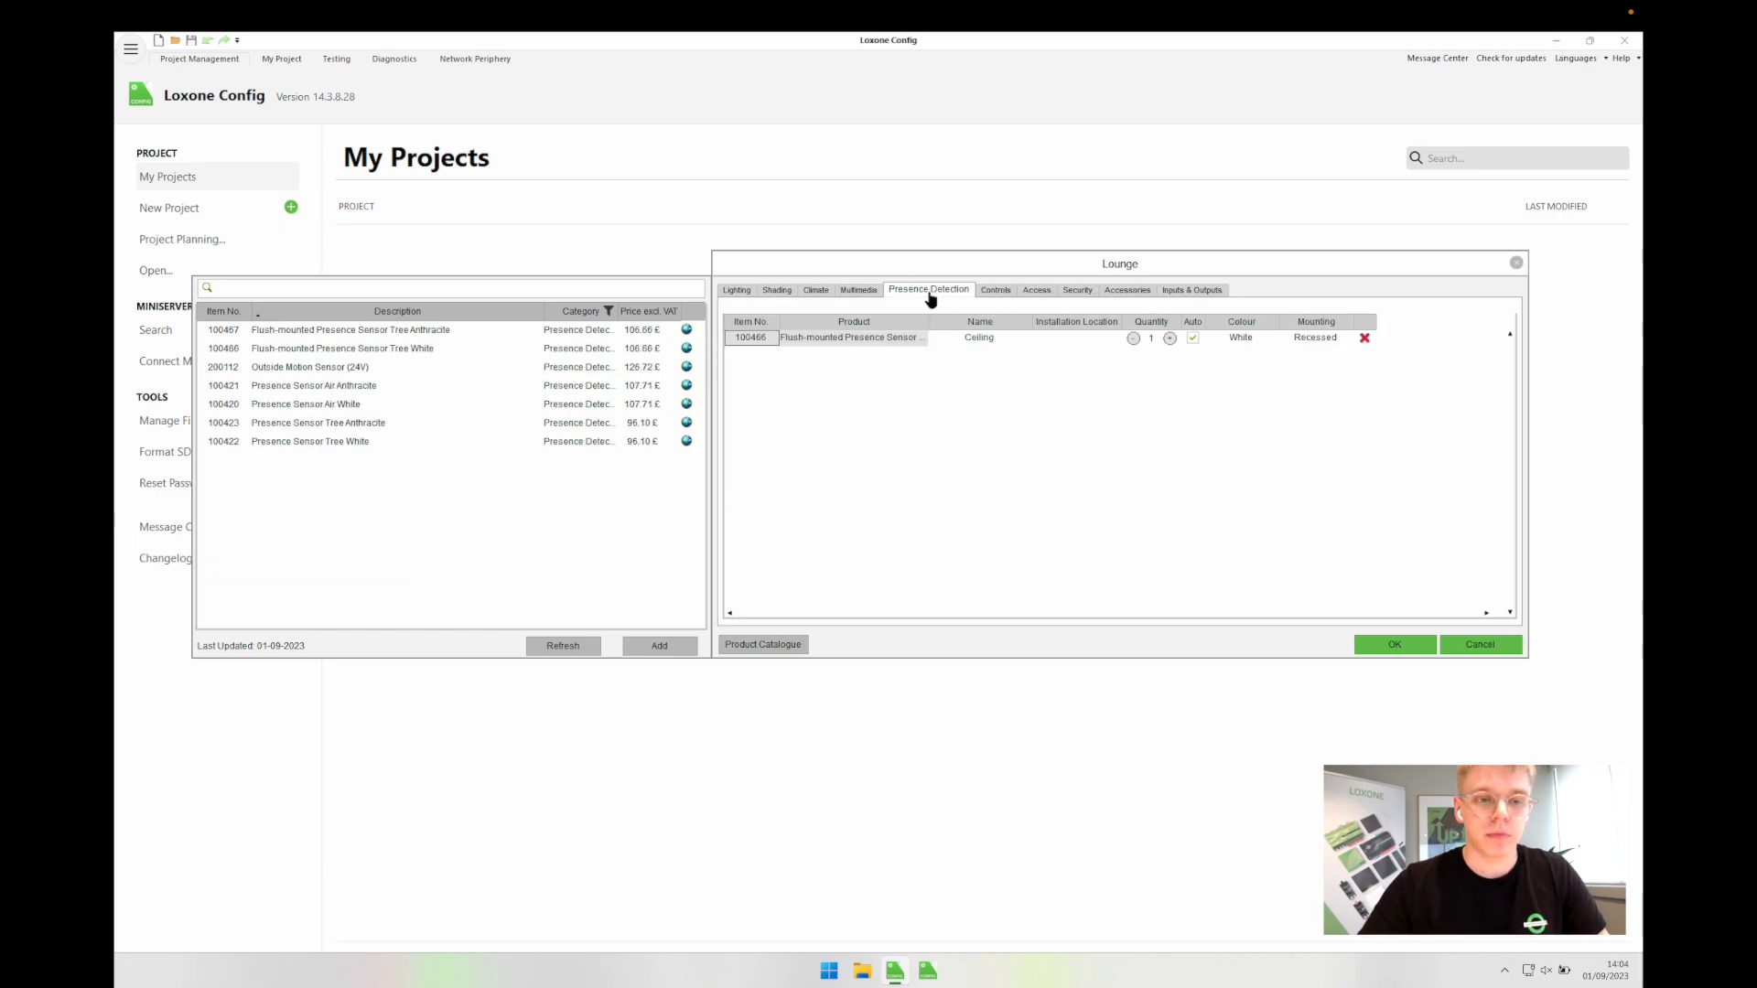
click(970, 348)
click(969, 348)
click(996, 290)
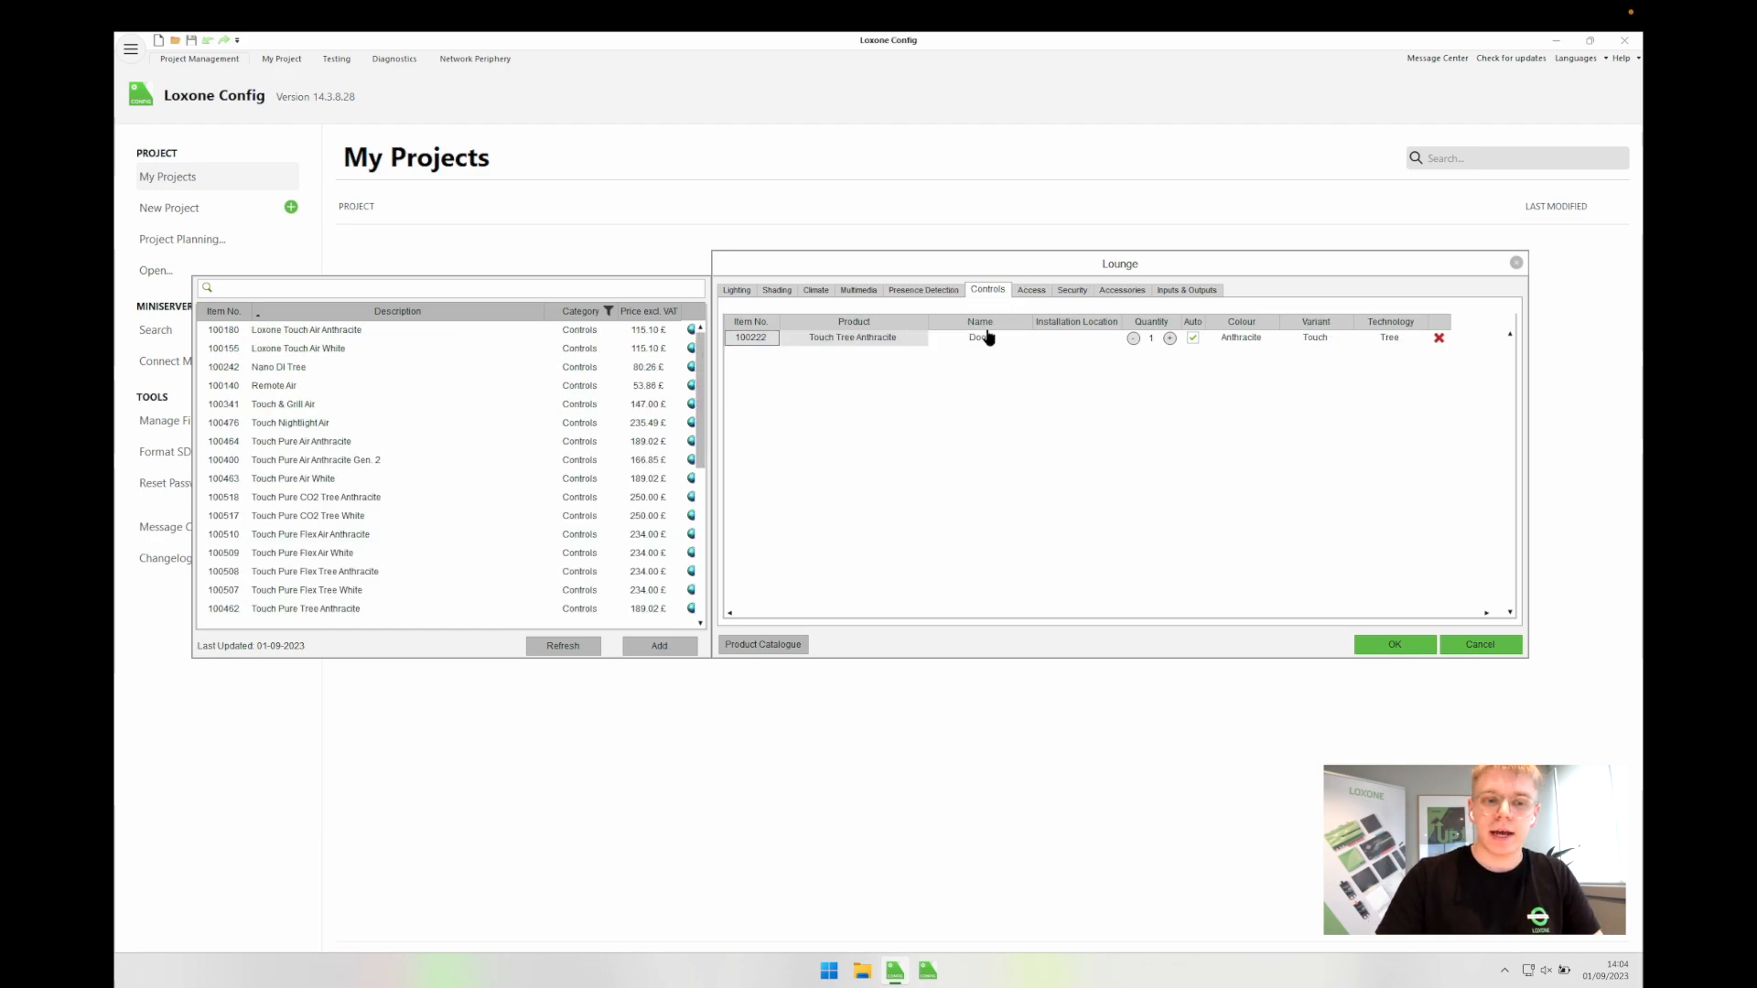
click(970, 347)
click(970, 348)
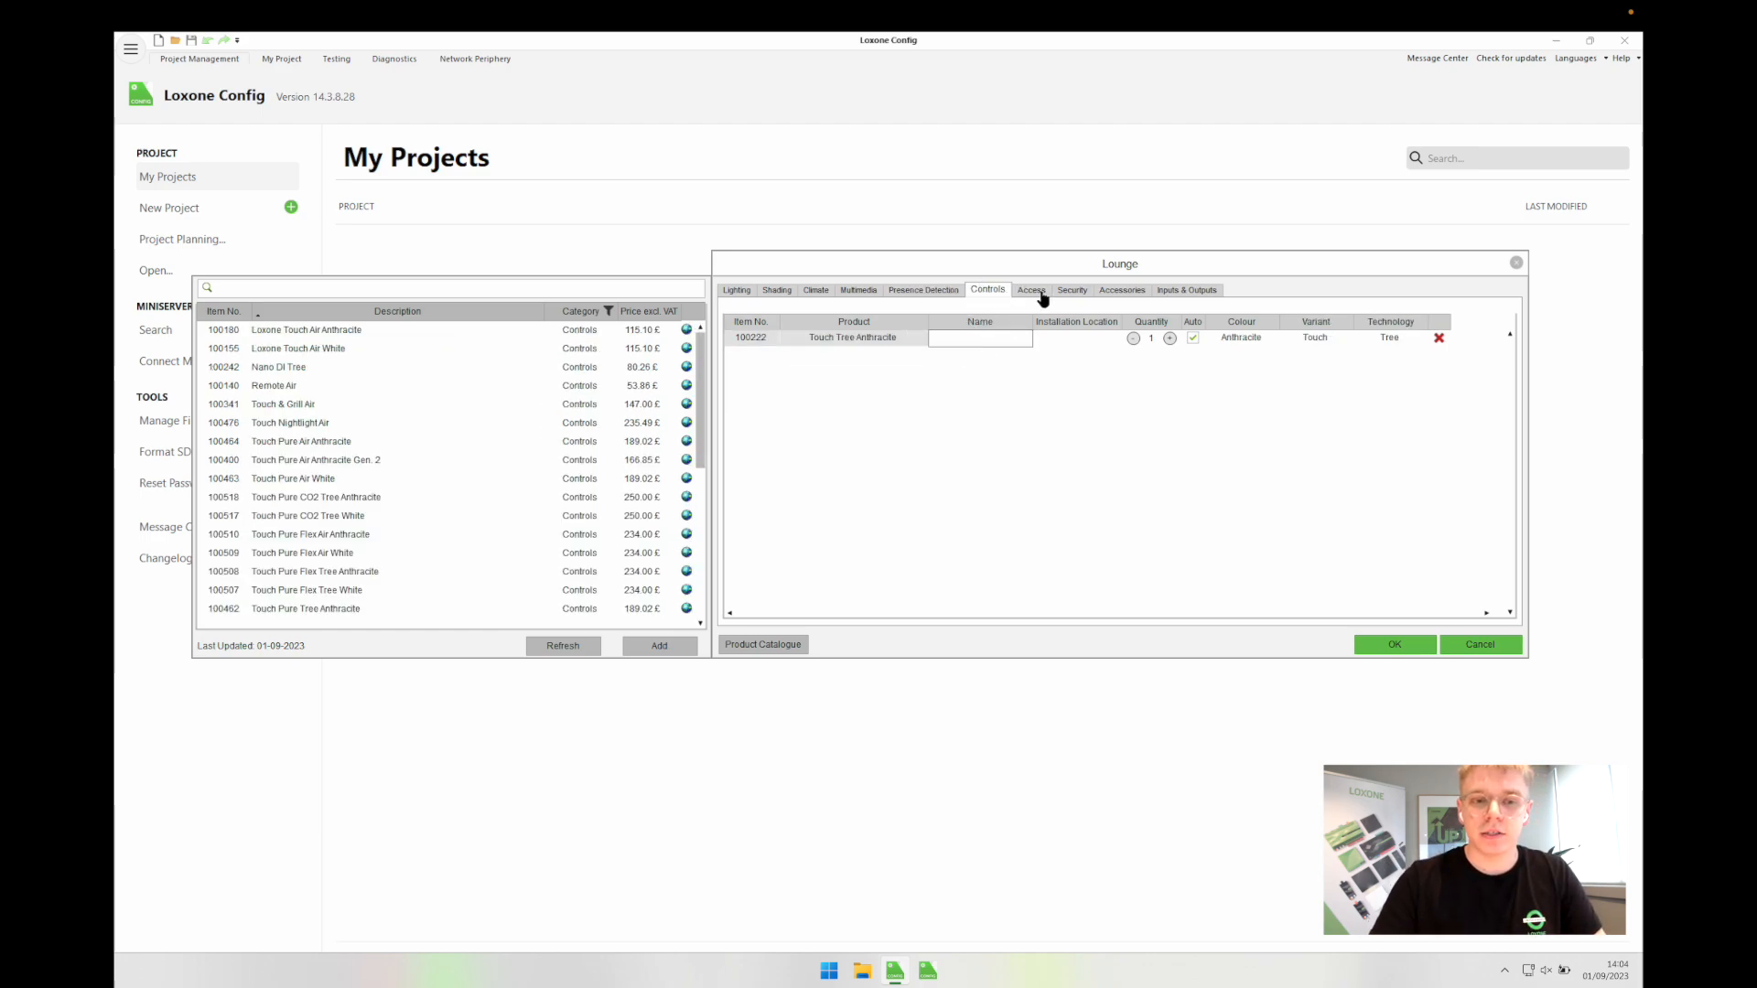
click(1039, 292)
click(1067, 292)
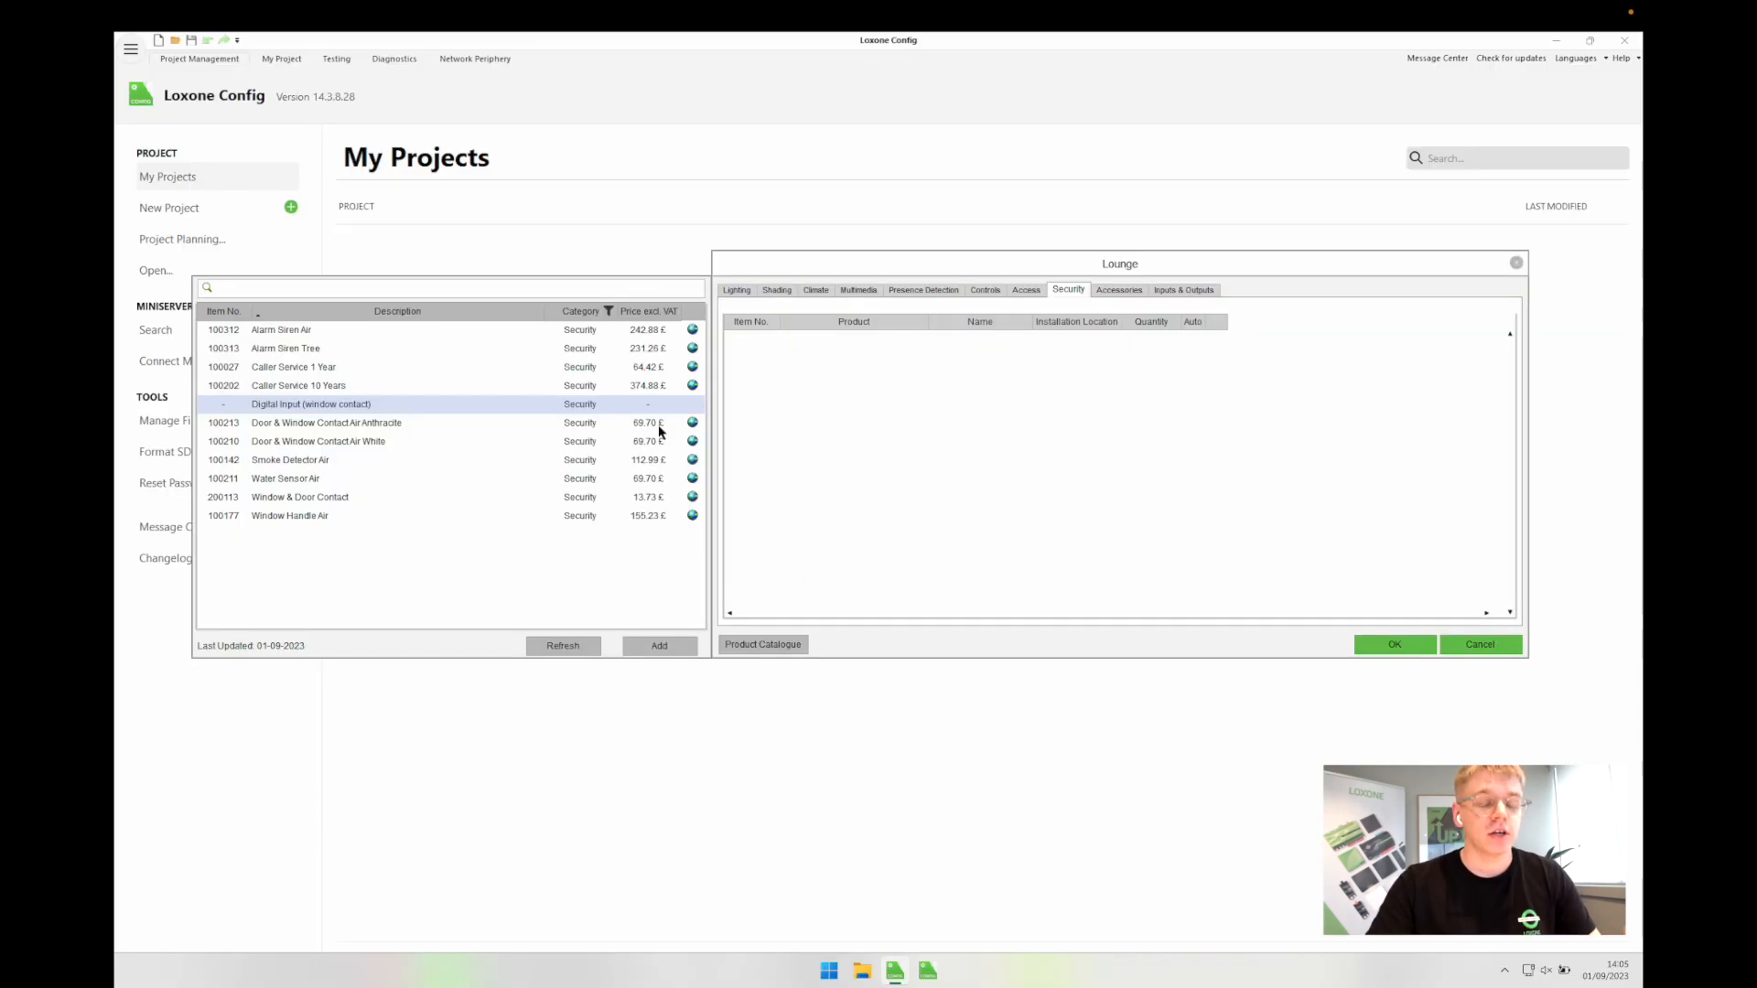
Step: Add one Digital Input (window contact) named Sliding Door and confirm the Lounge products
click(353, 425)
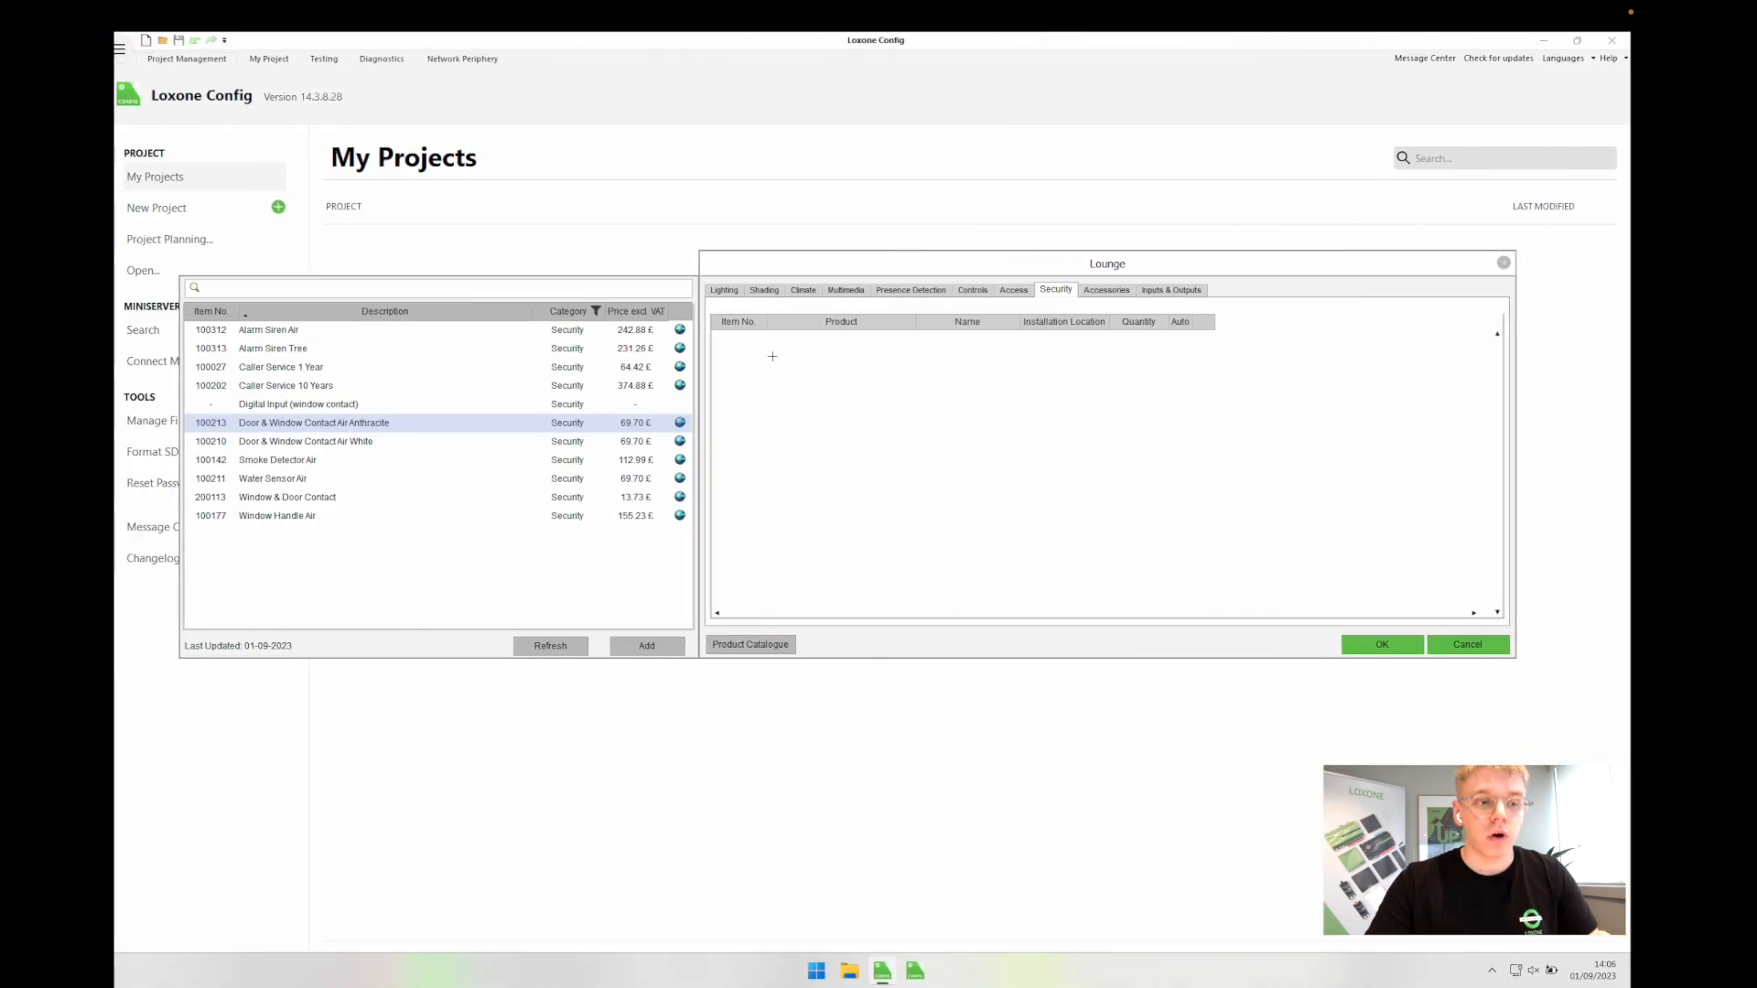
click(330, 408)
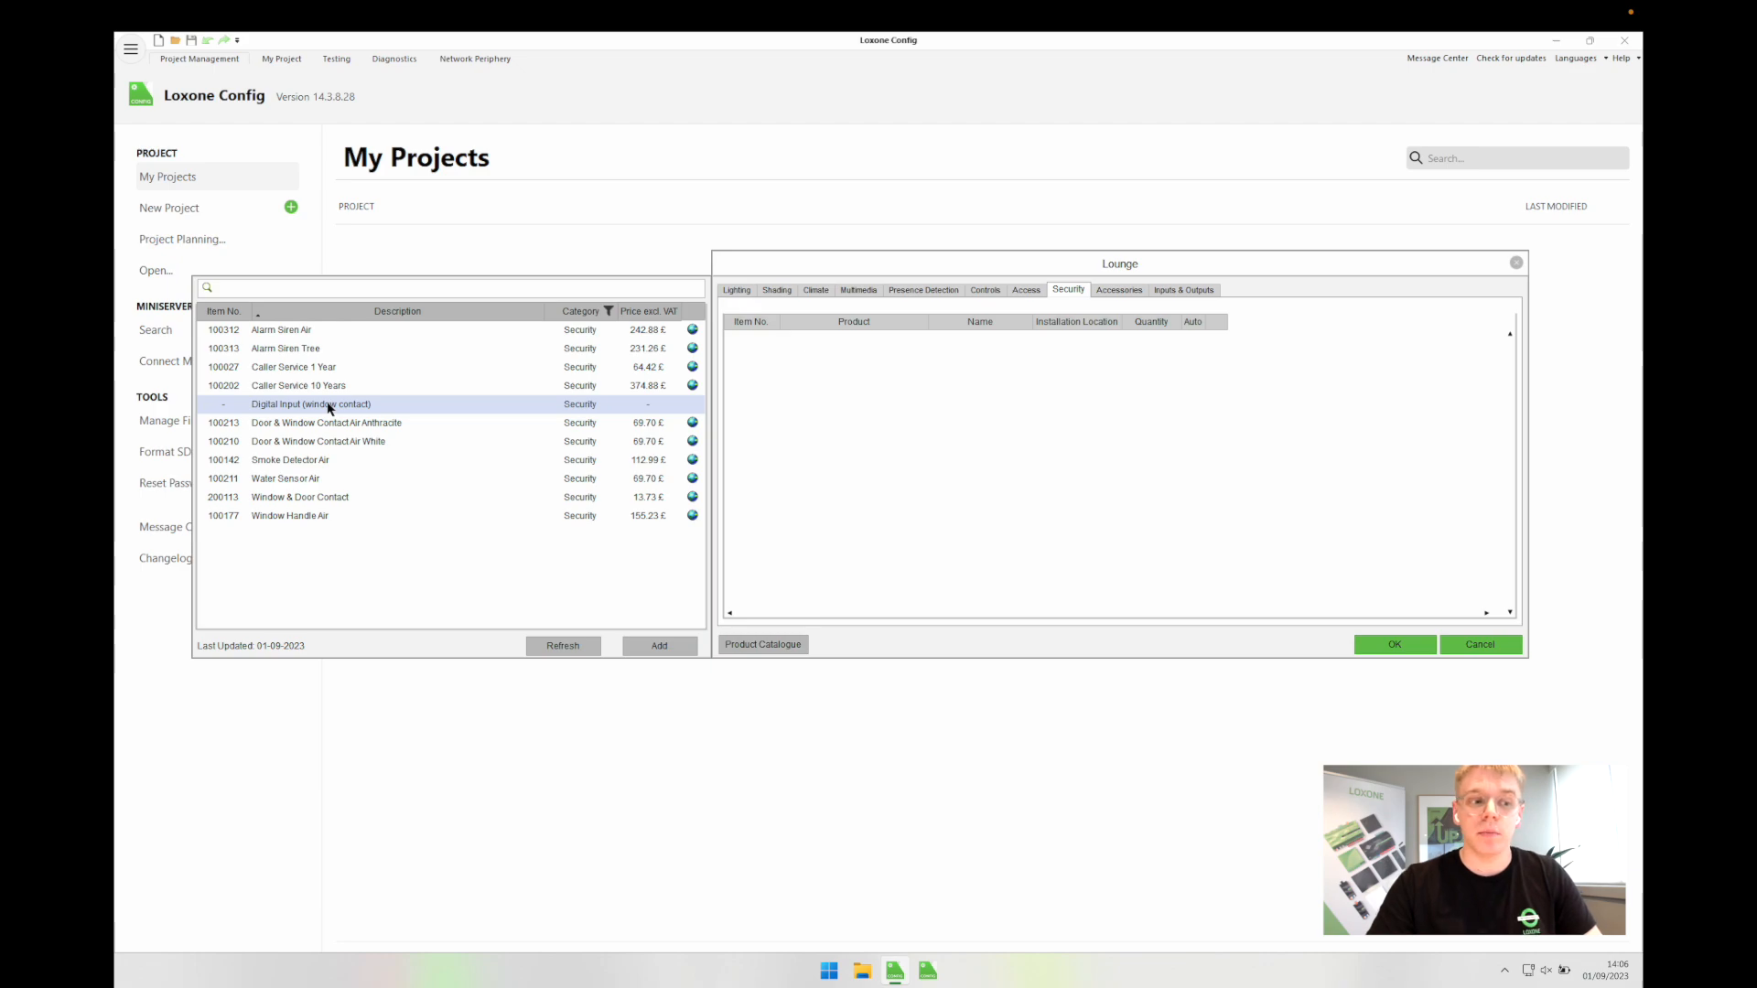
double_click(330, 408)
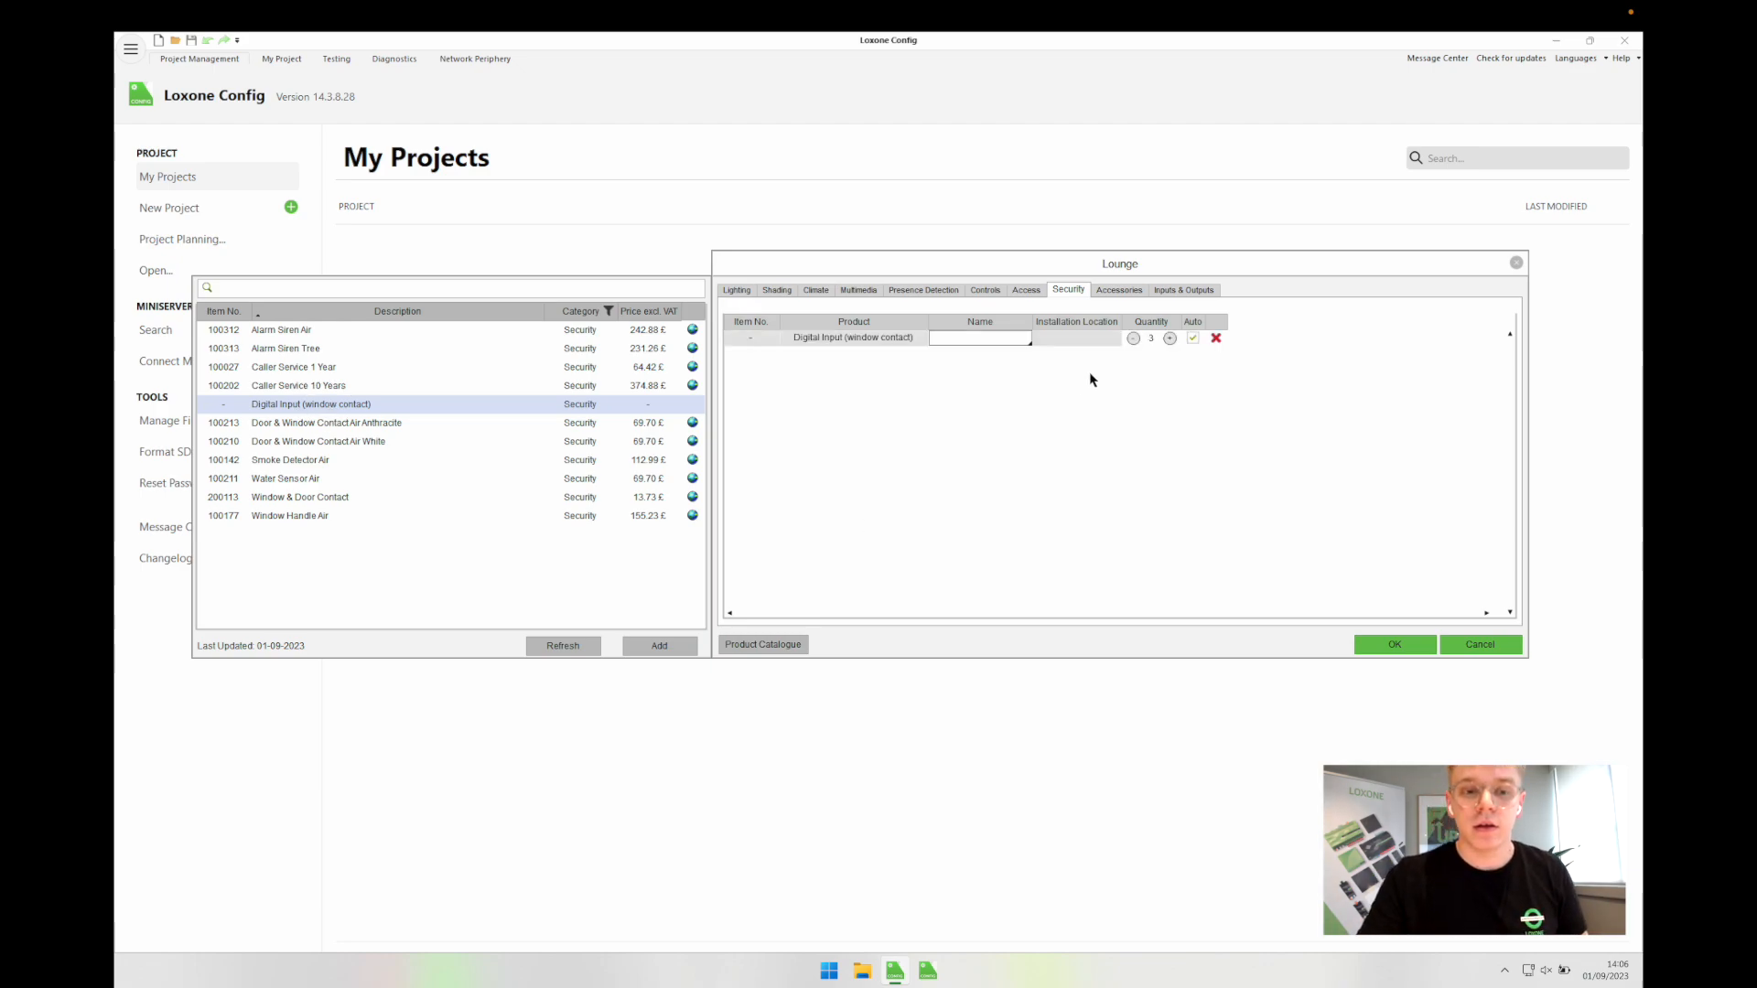
click(1133, 338)
click(1132, 339)
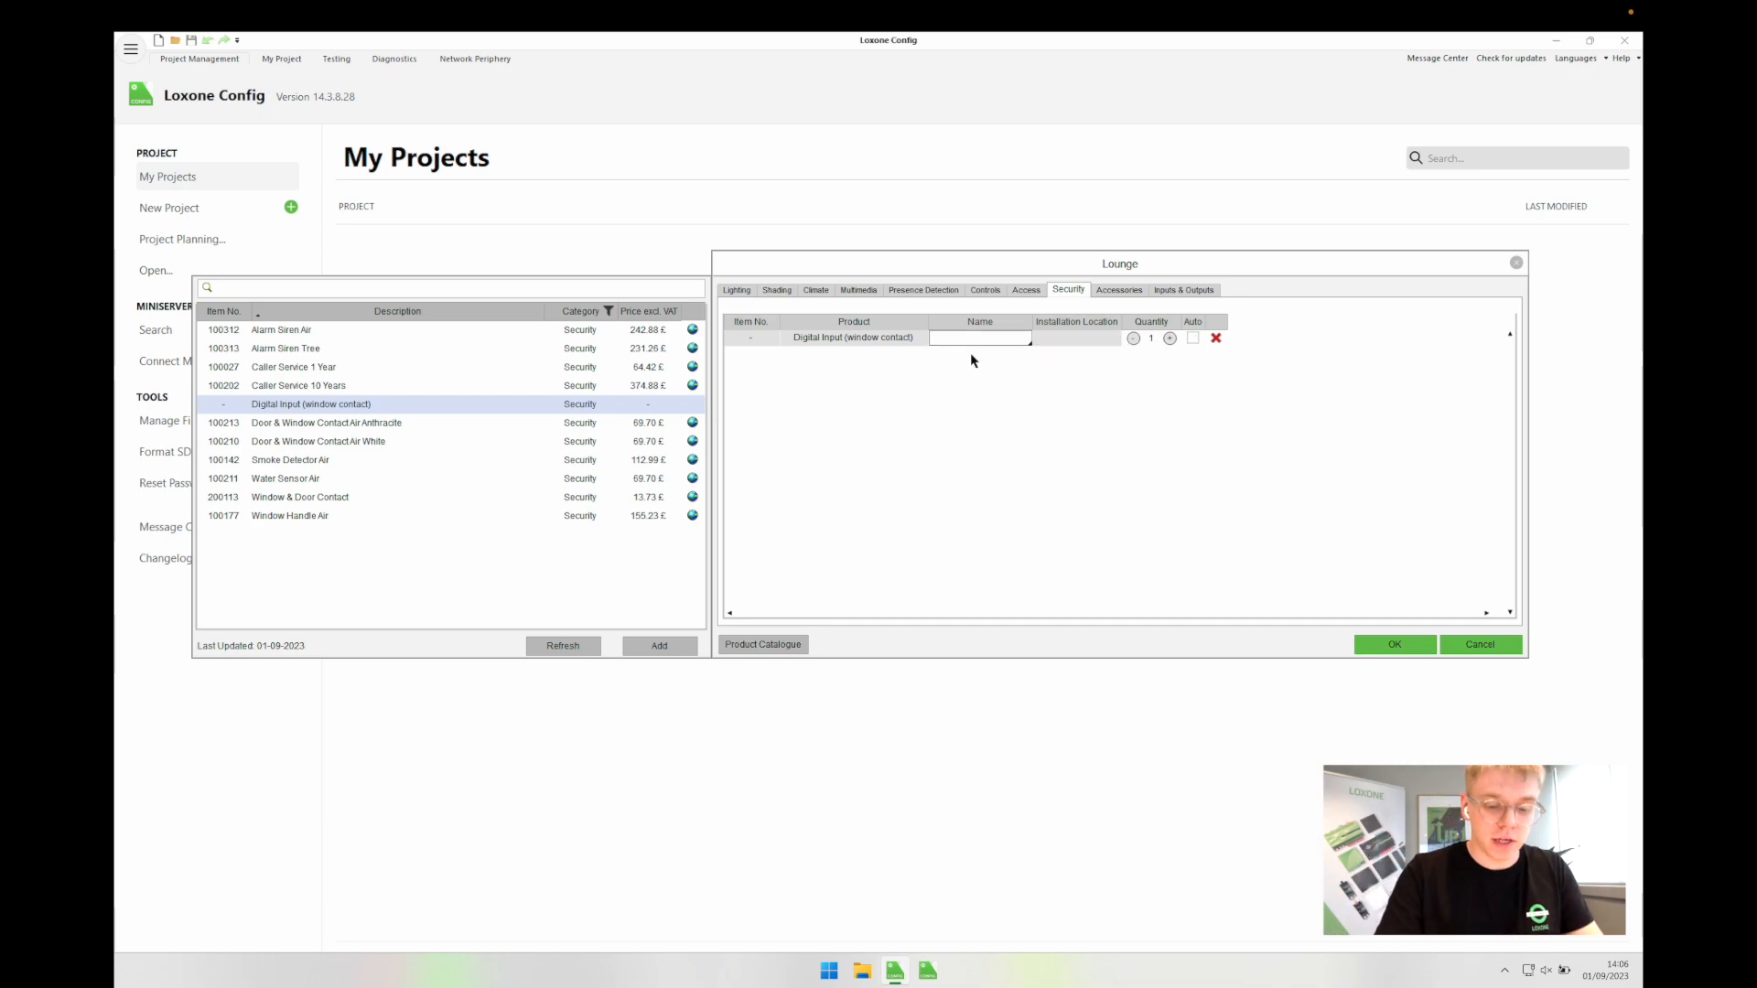
text(Sliding)
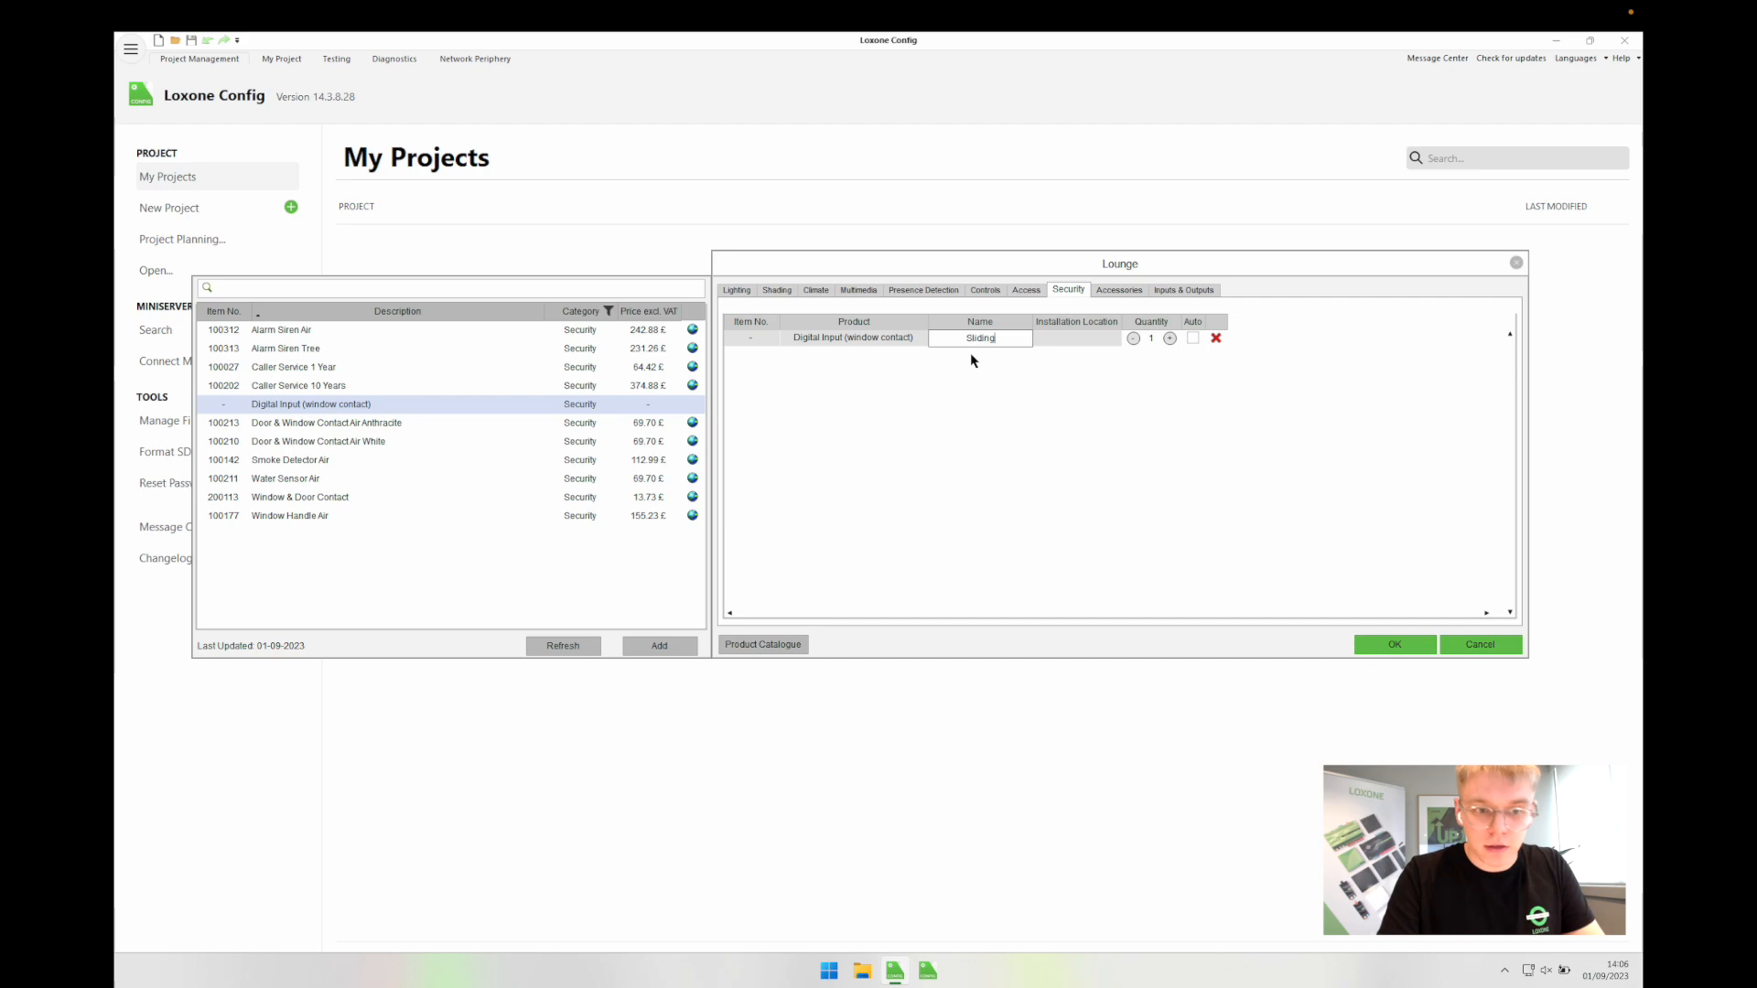
text( Door)
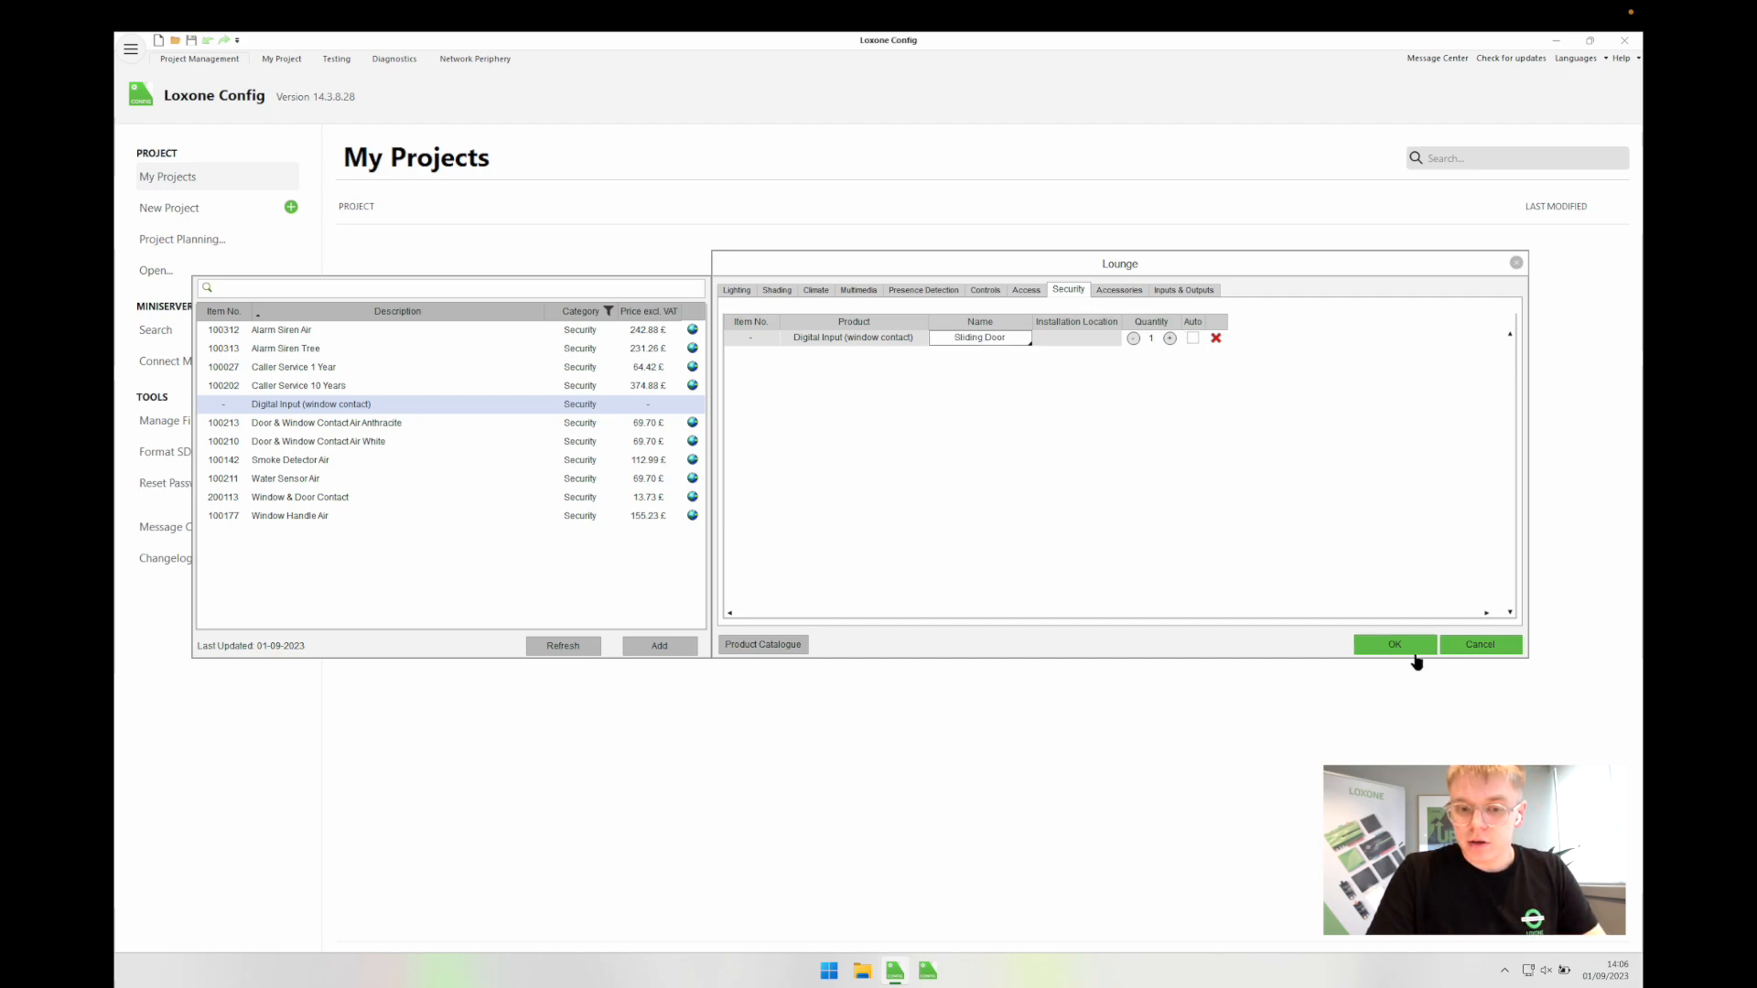
click(1394, 645)
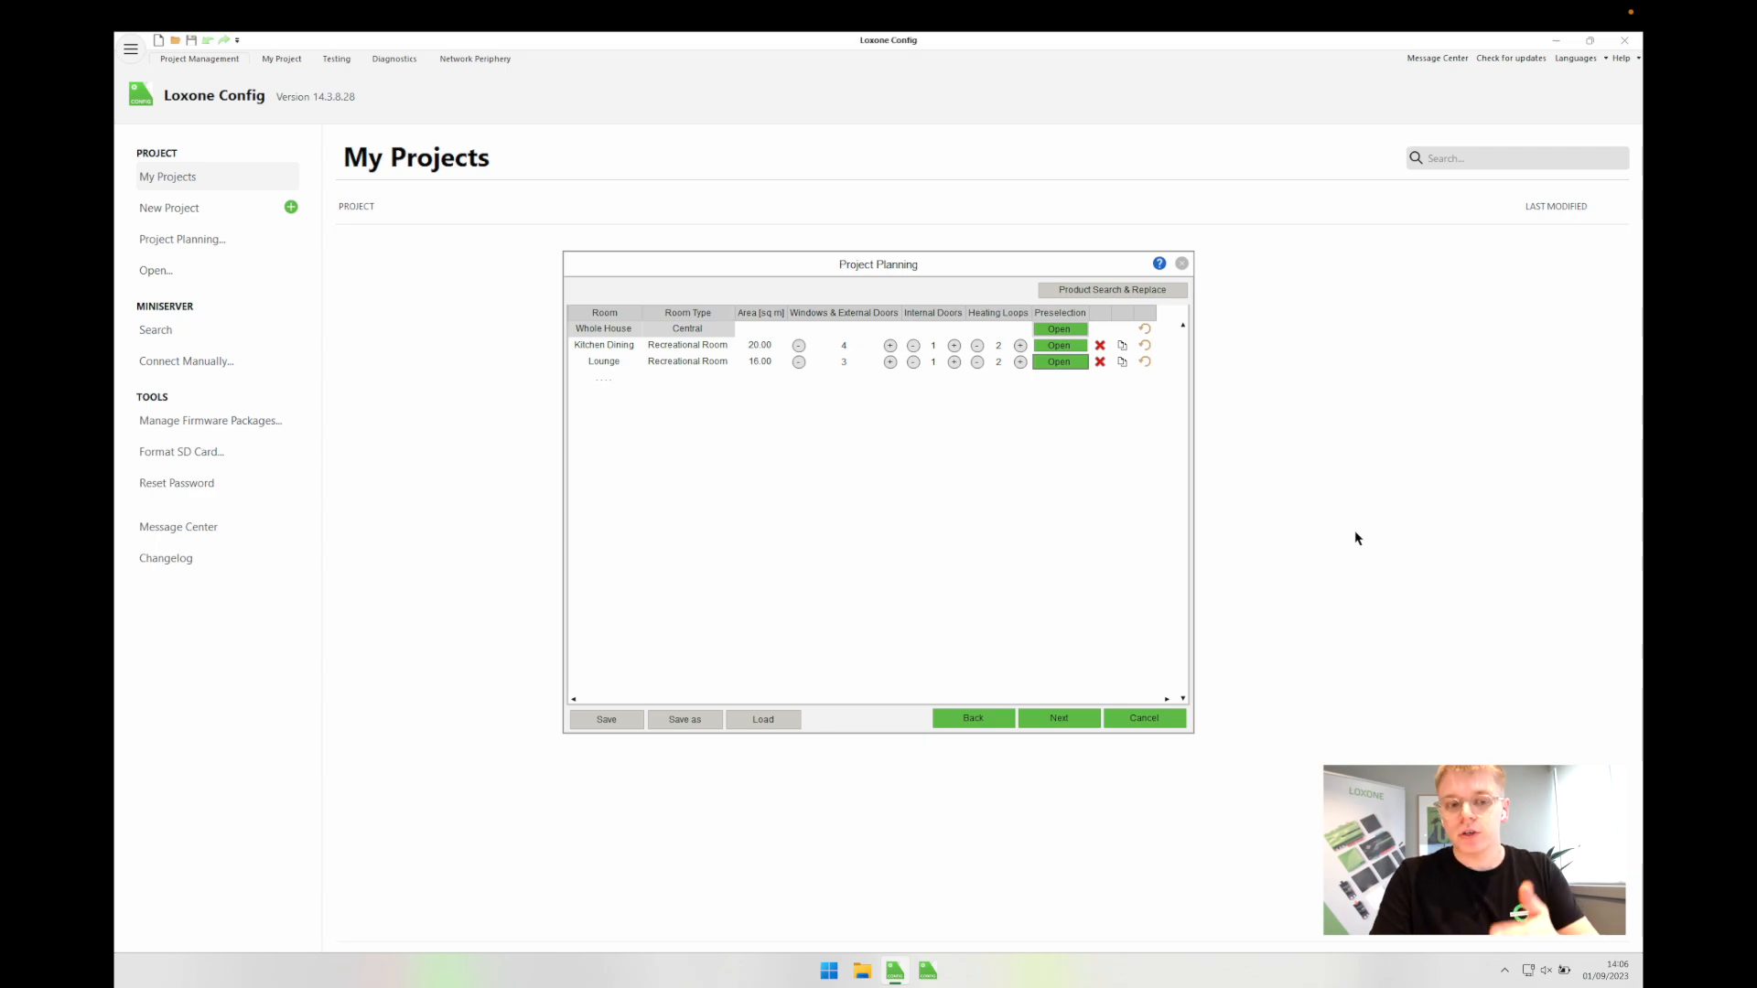
Step: Give Kitchen Dining one Door & Window Contact Air White named Side Door, then confirm
click(1058, 346)
click(1071, 291)
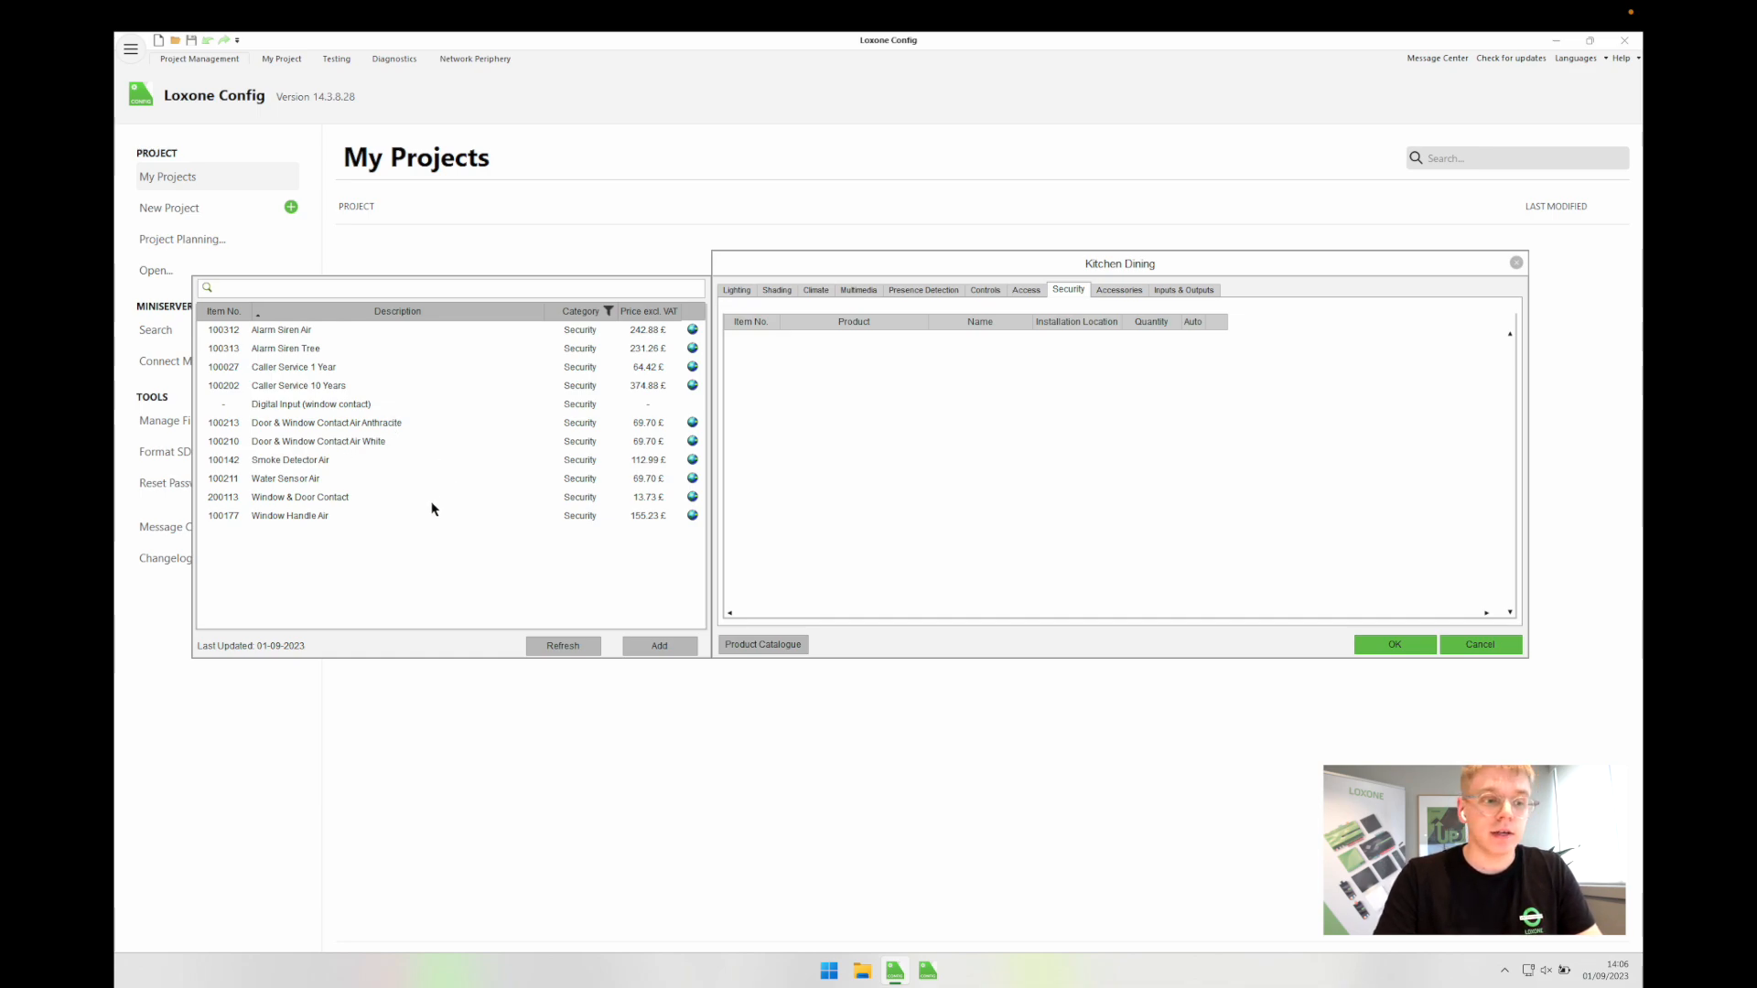
double_click(353, 442)
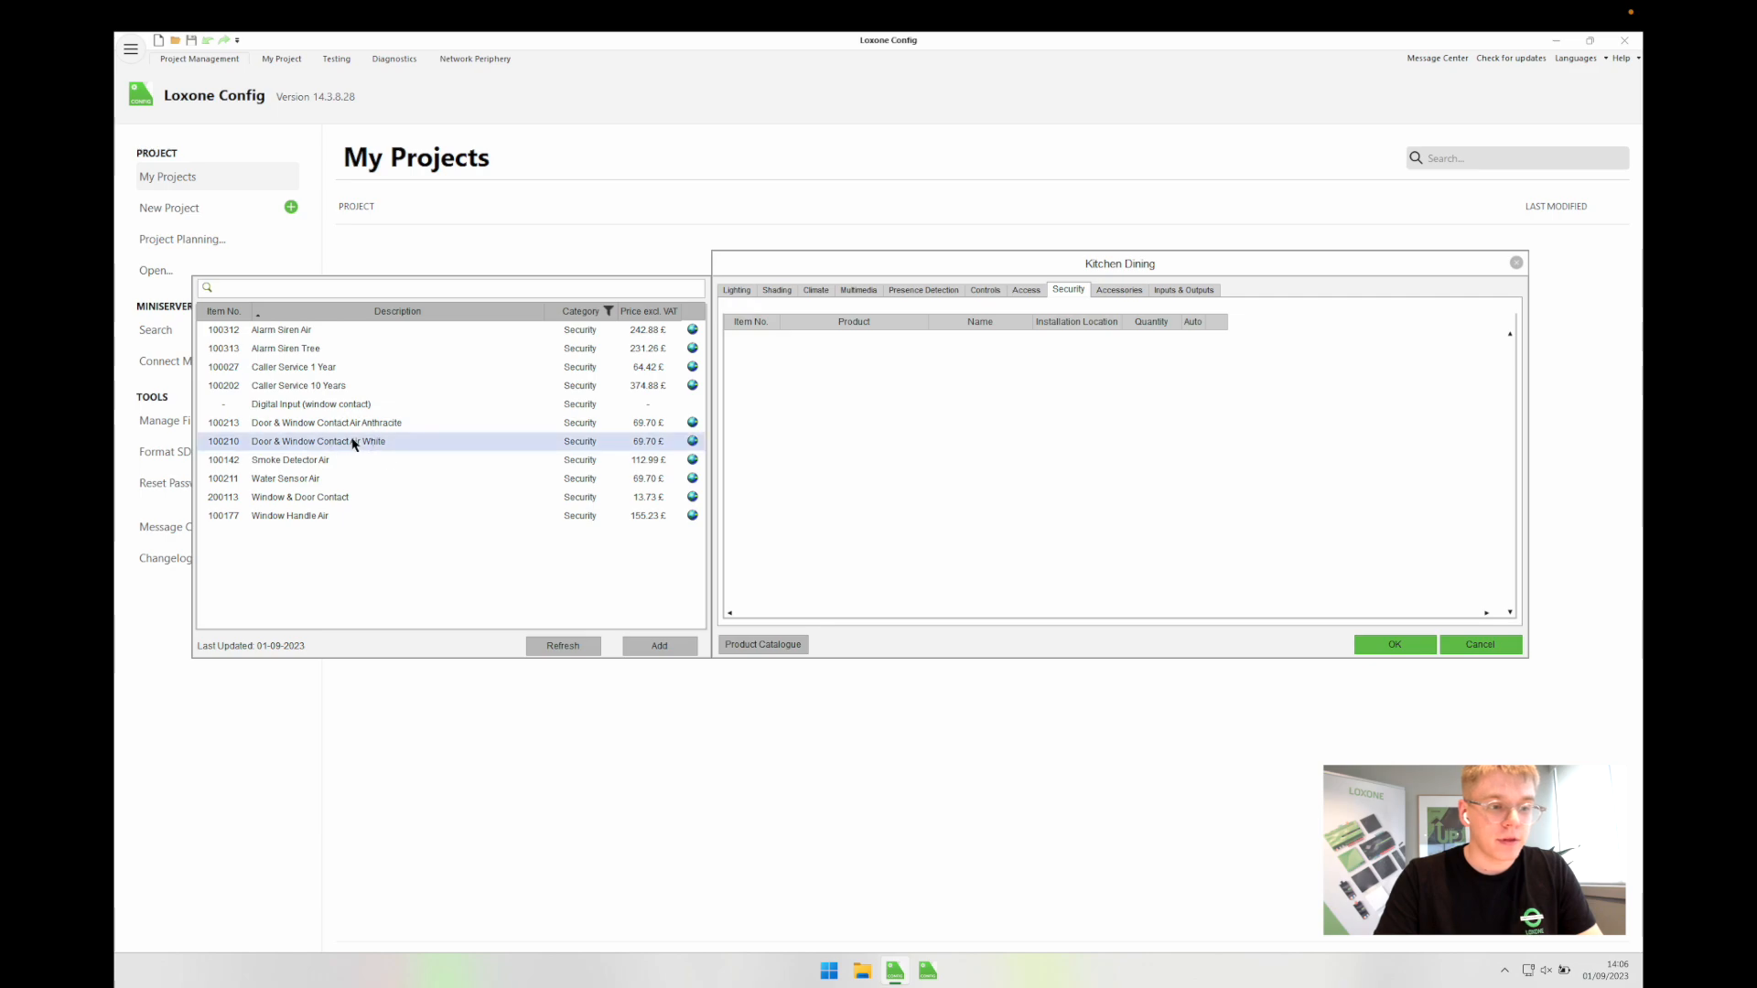
click(1133, 338)
click(1133, 338)
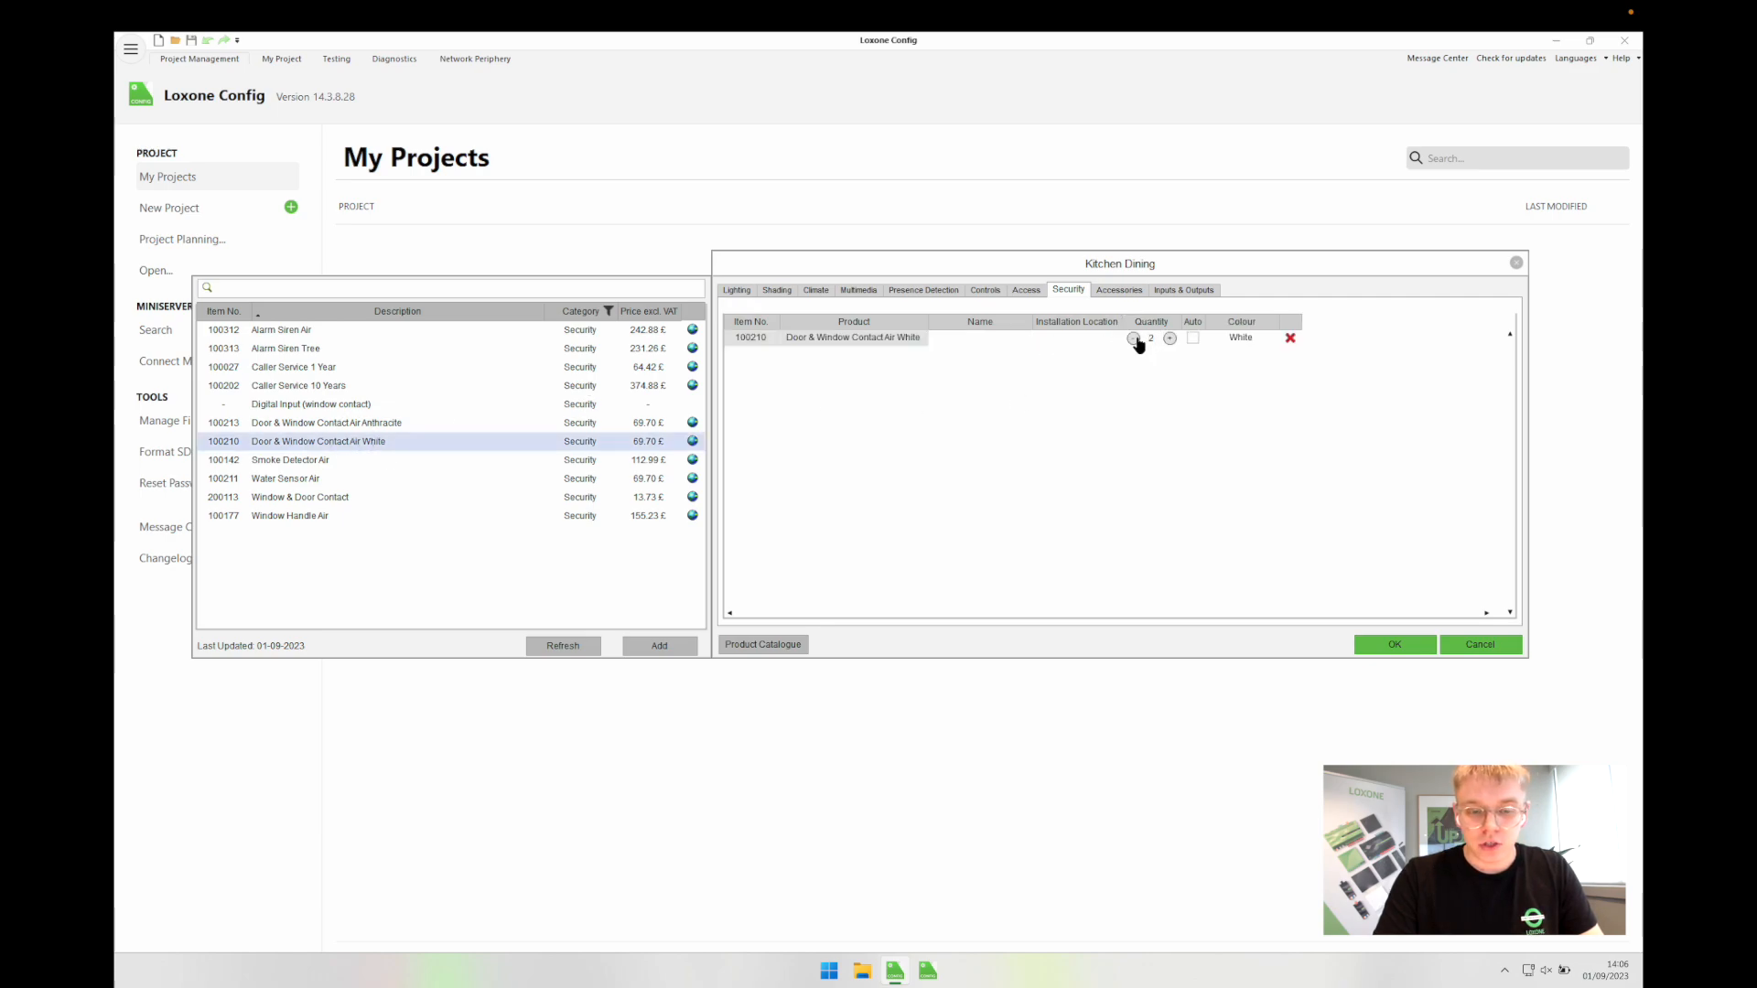
click(964, 341)
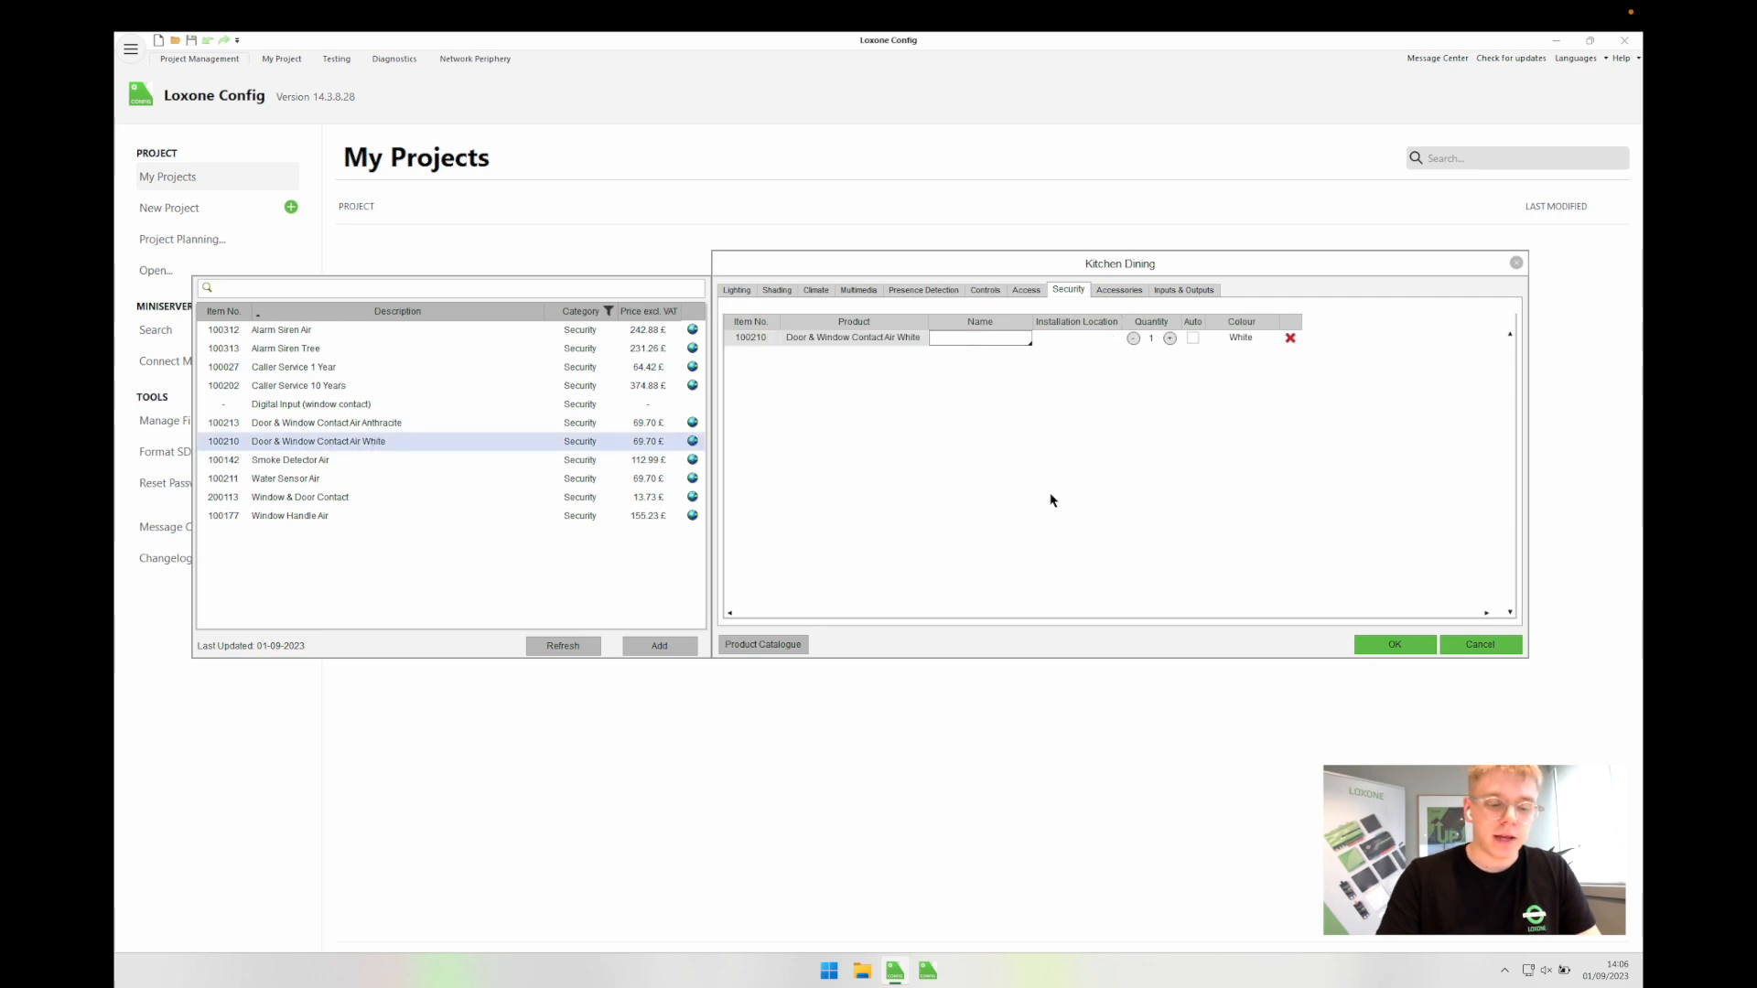
text(Side Door)
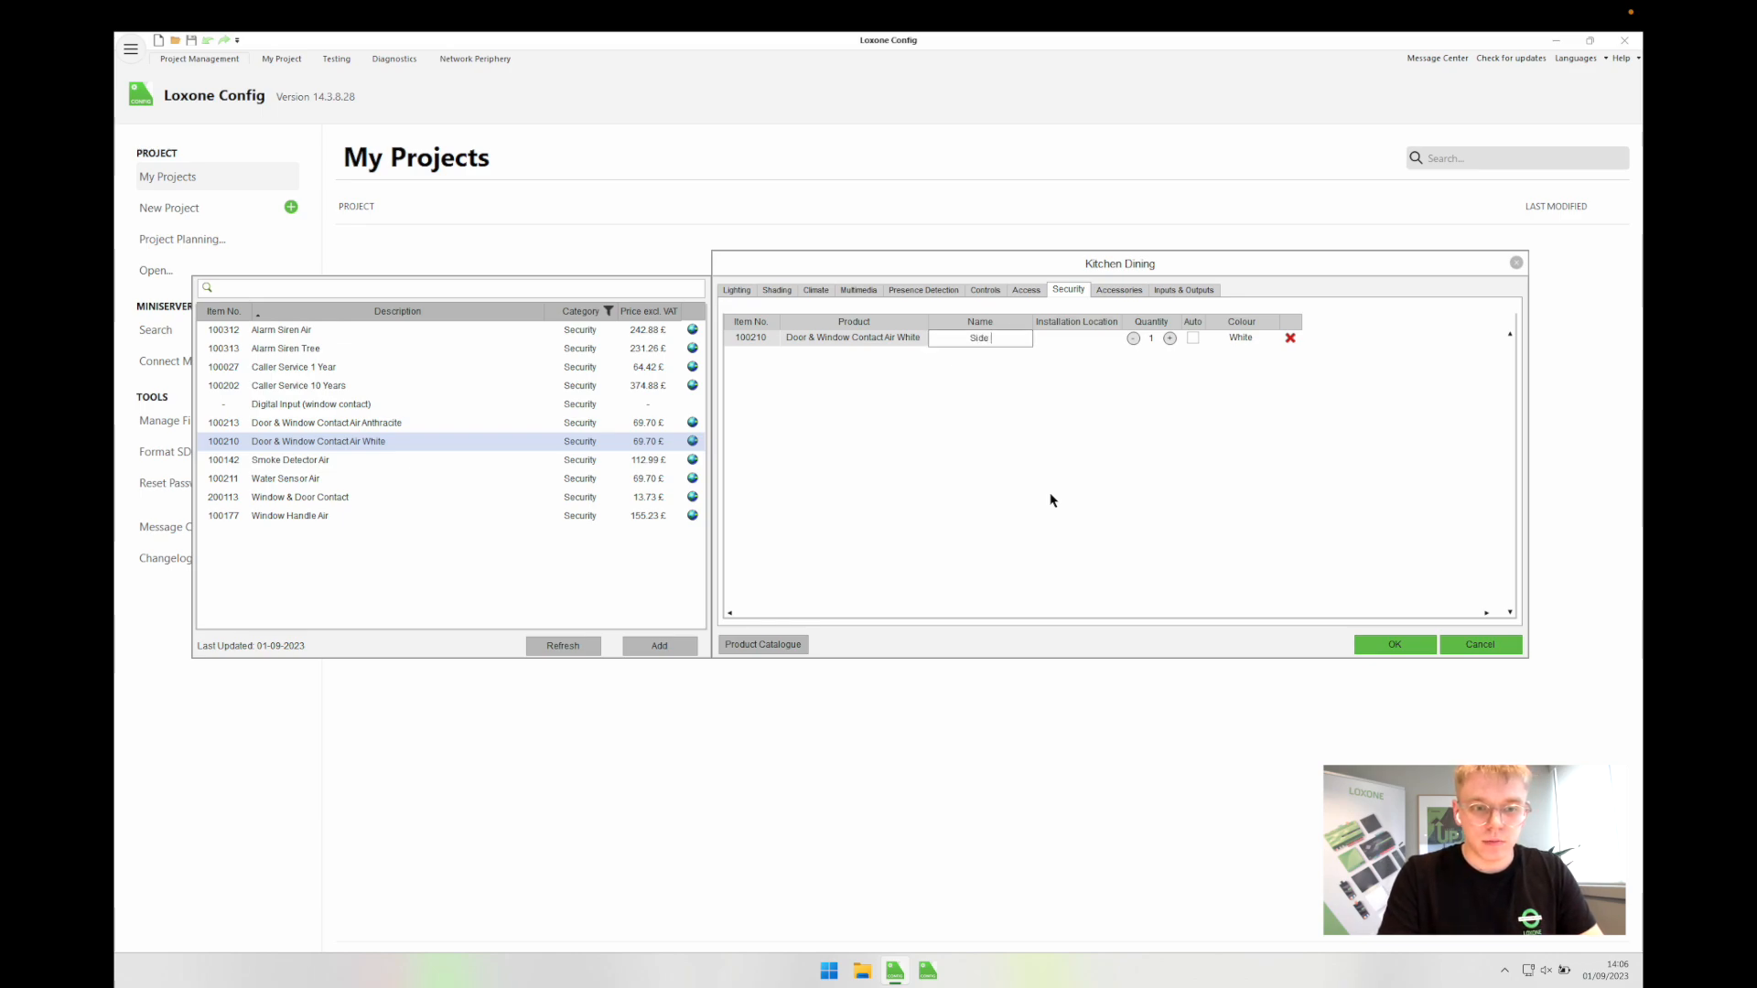
click(1407, 644)
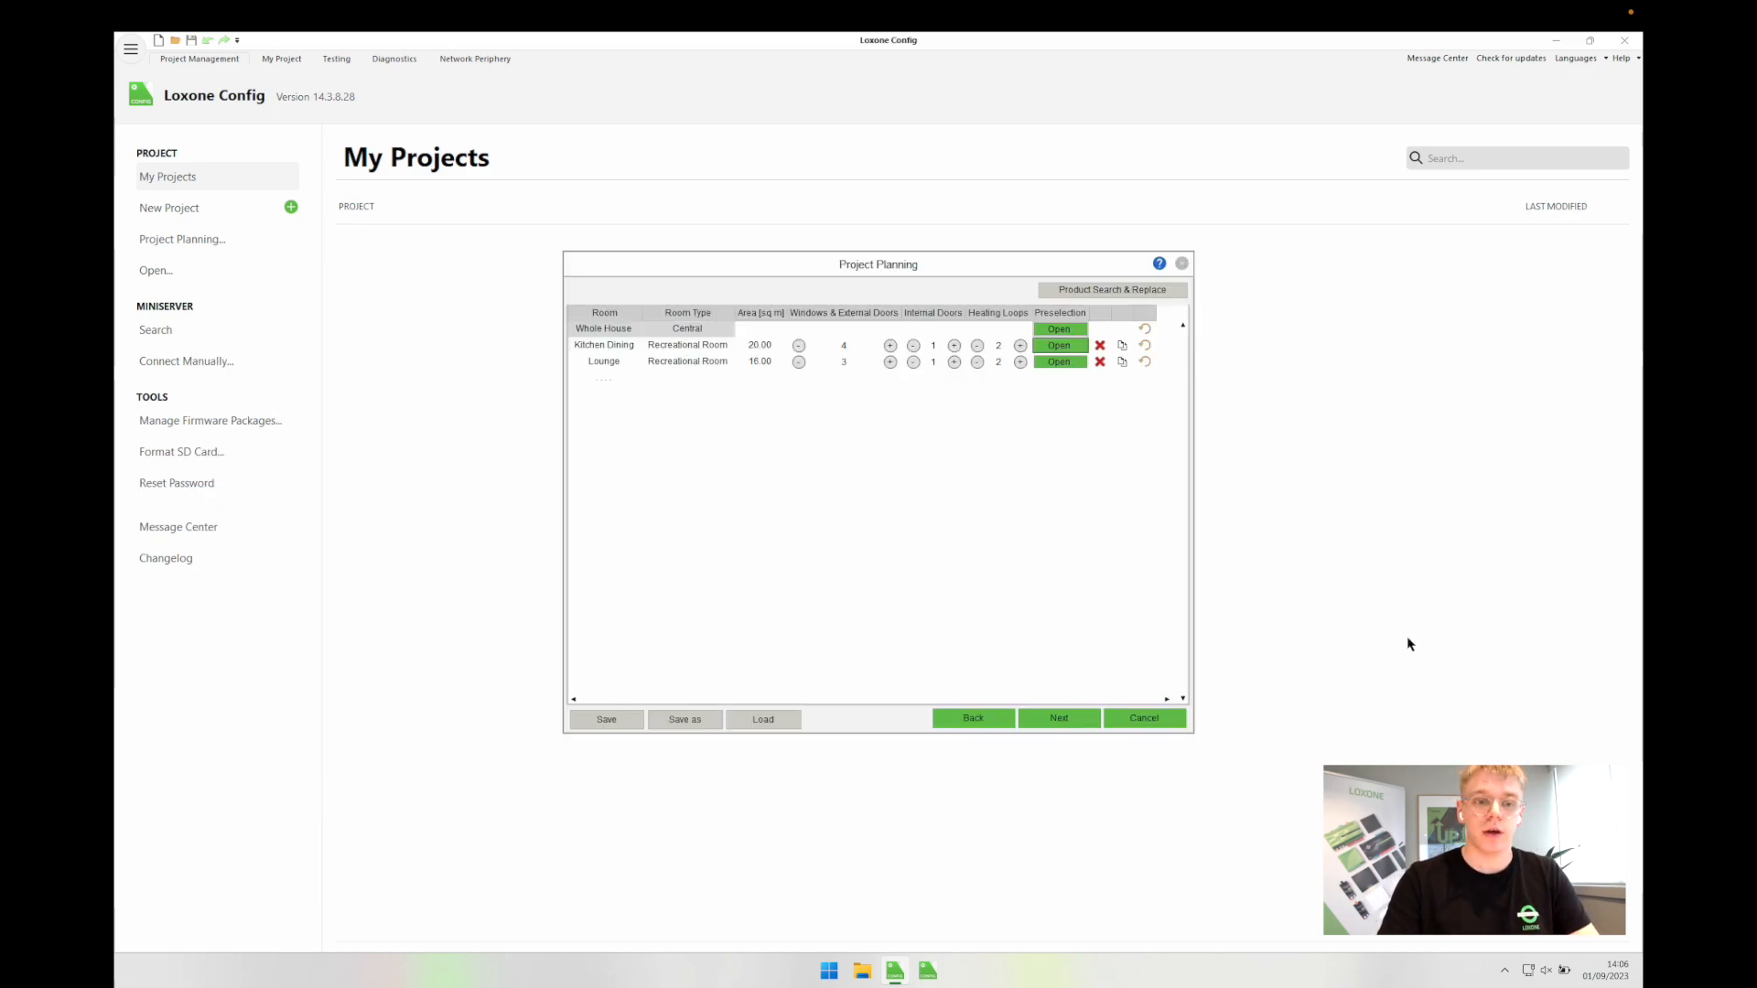
Step: Add room Bedroom 1 of type Bedroom with a 12 m² area and one heating loop
click(757, 475)
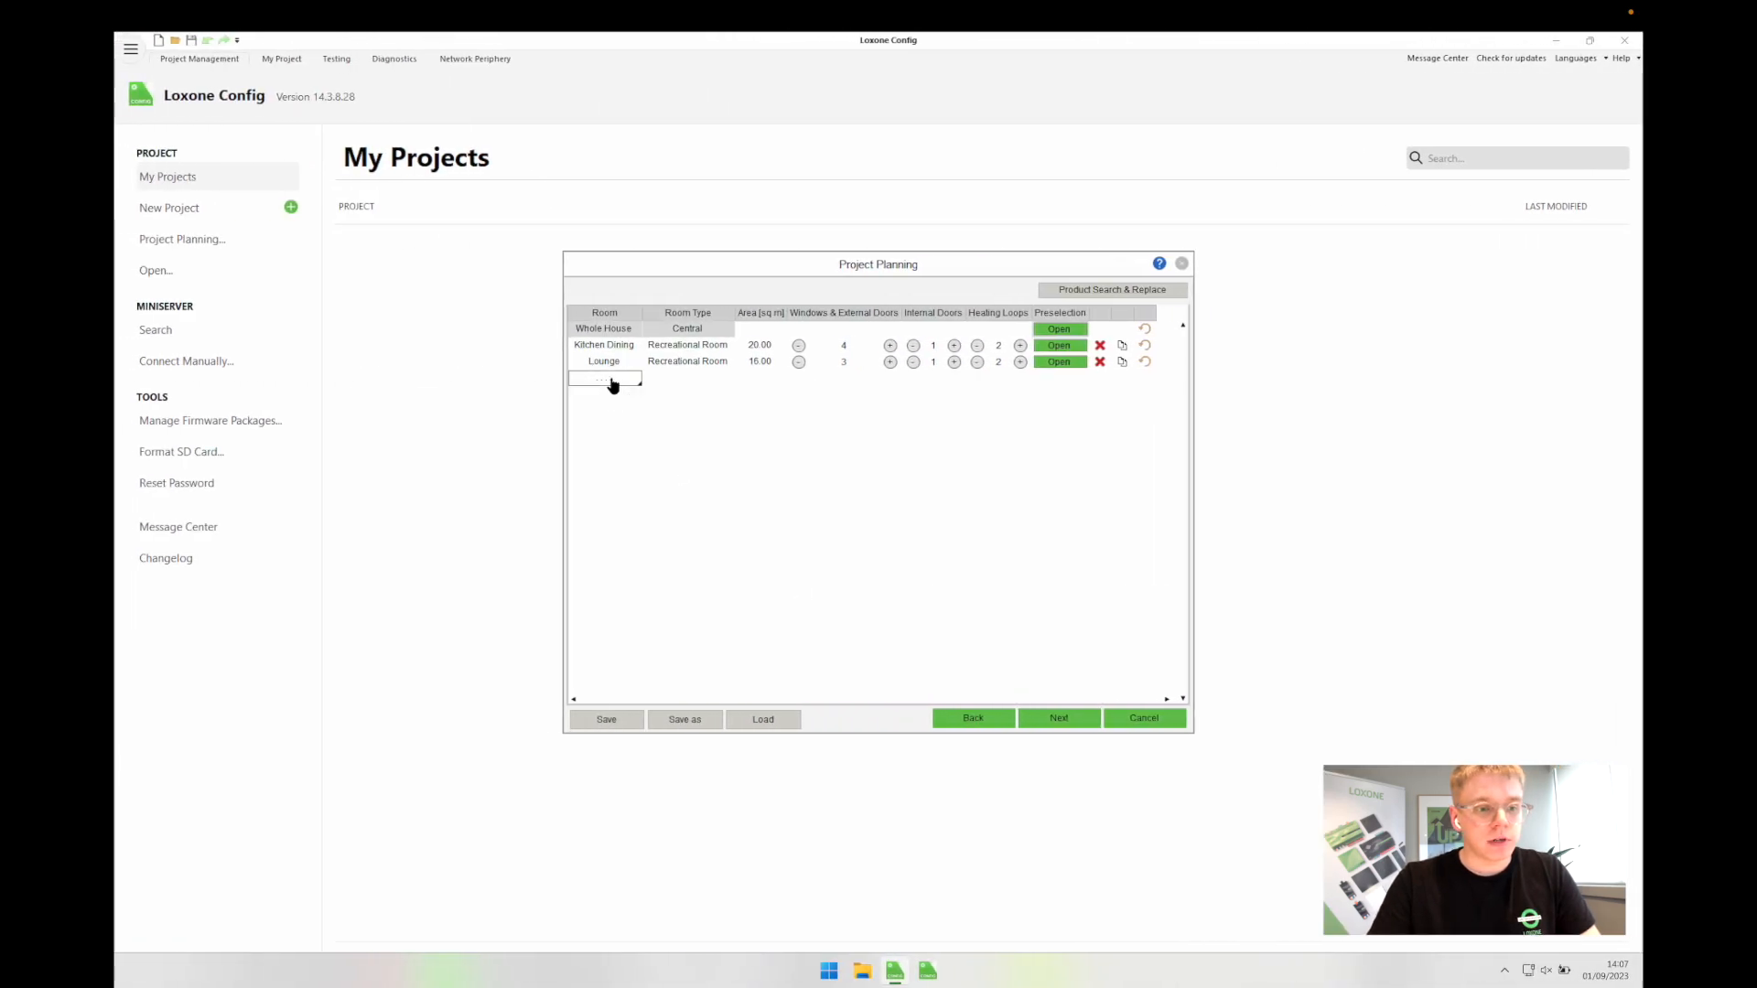
click(614, 388)
text(Bedroom 1)
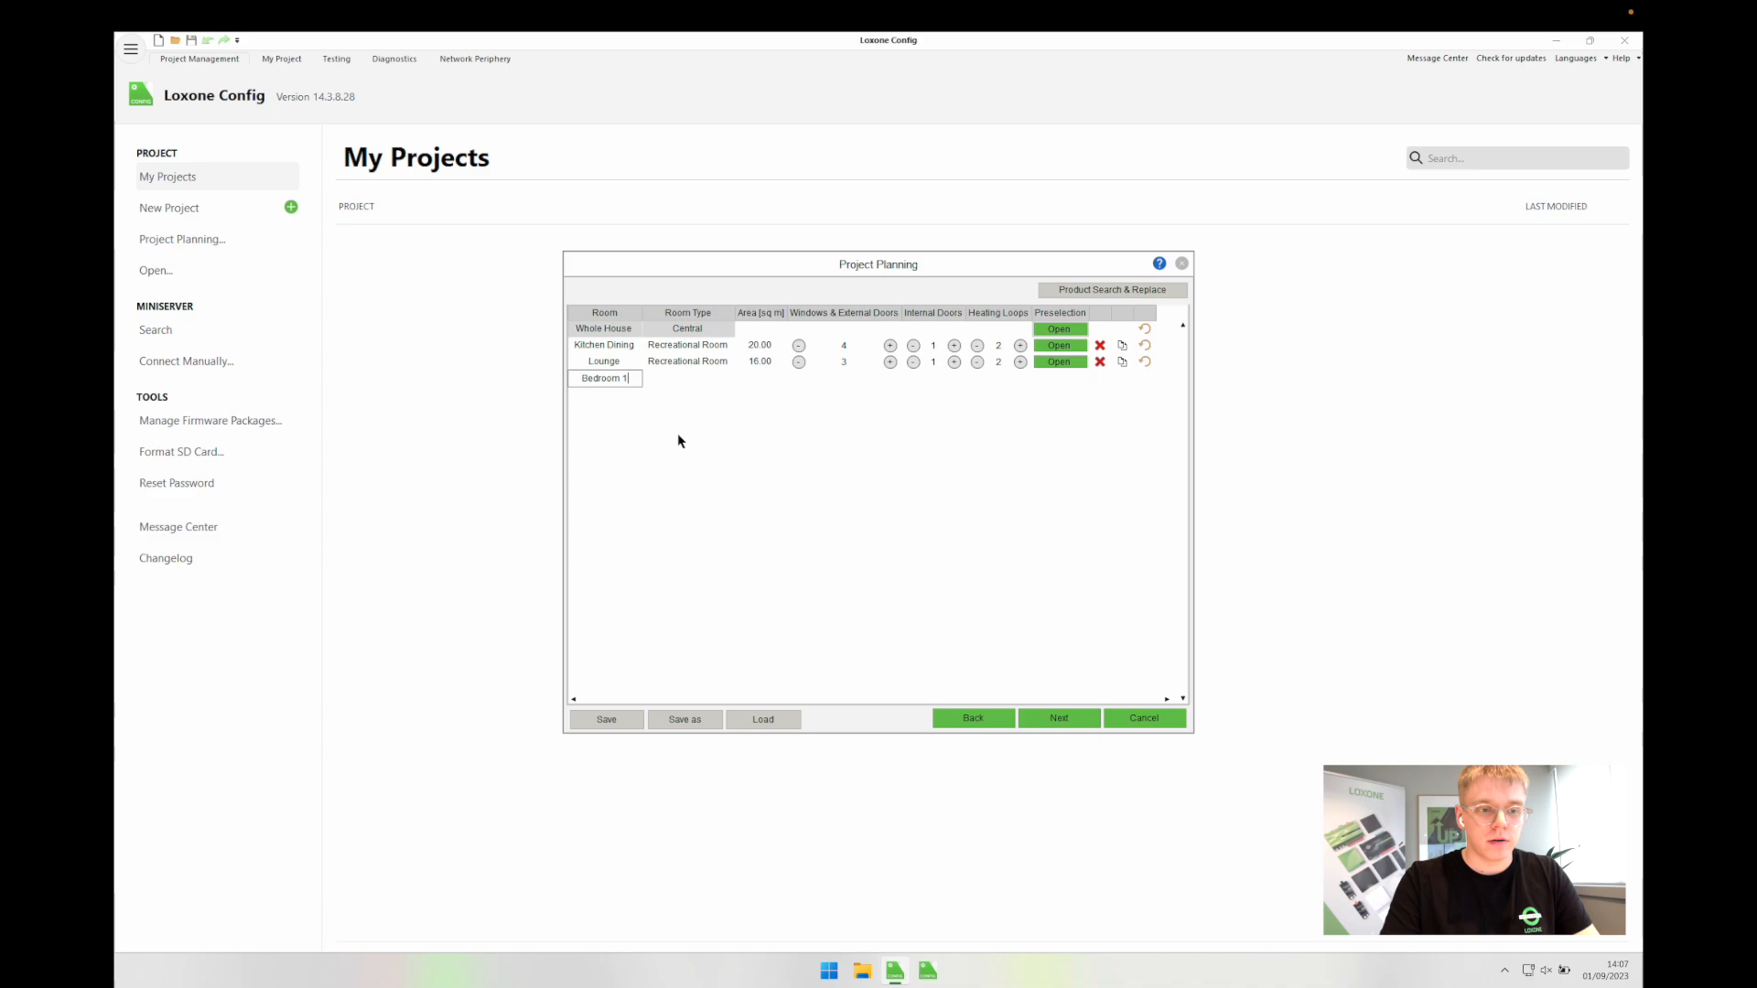
key(Tab)
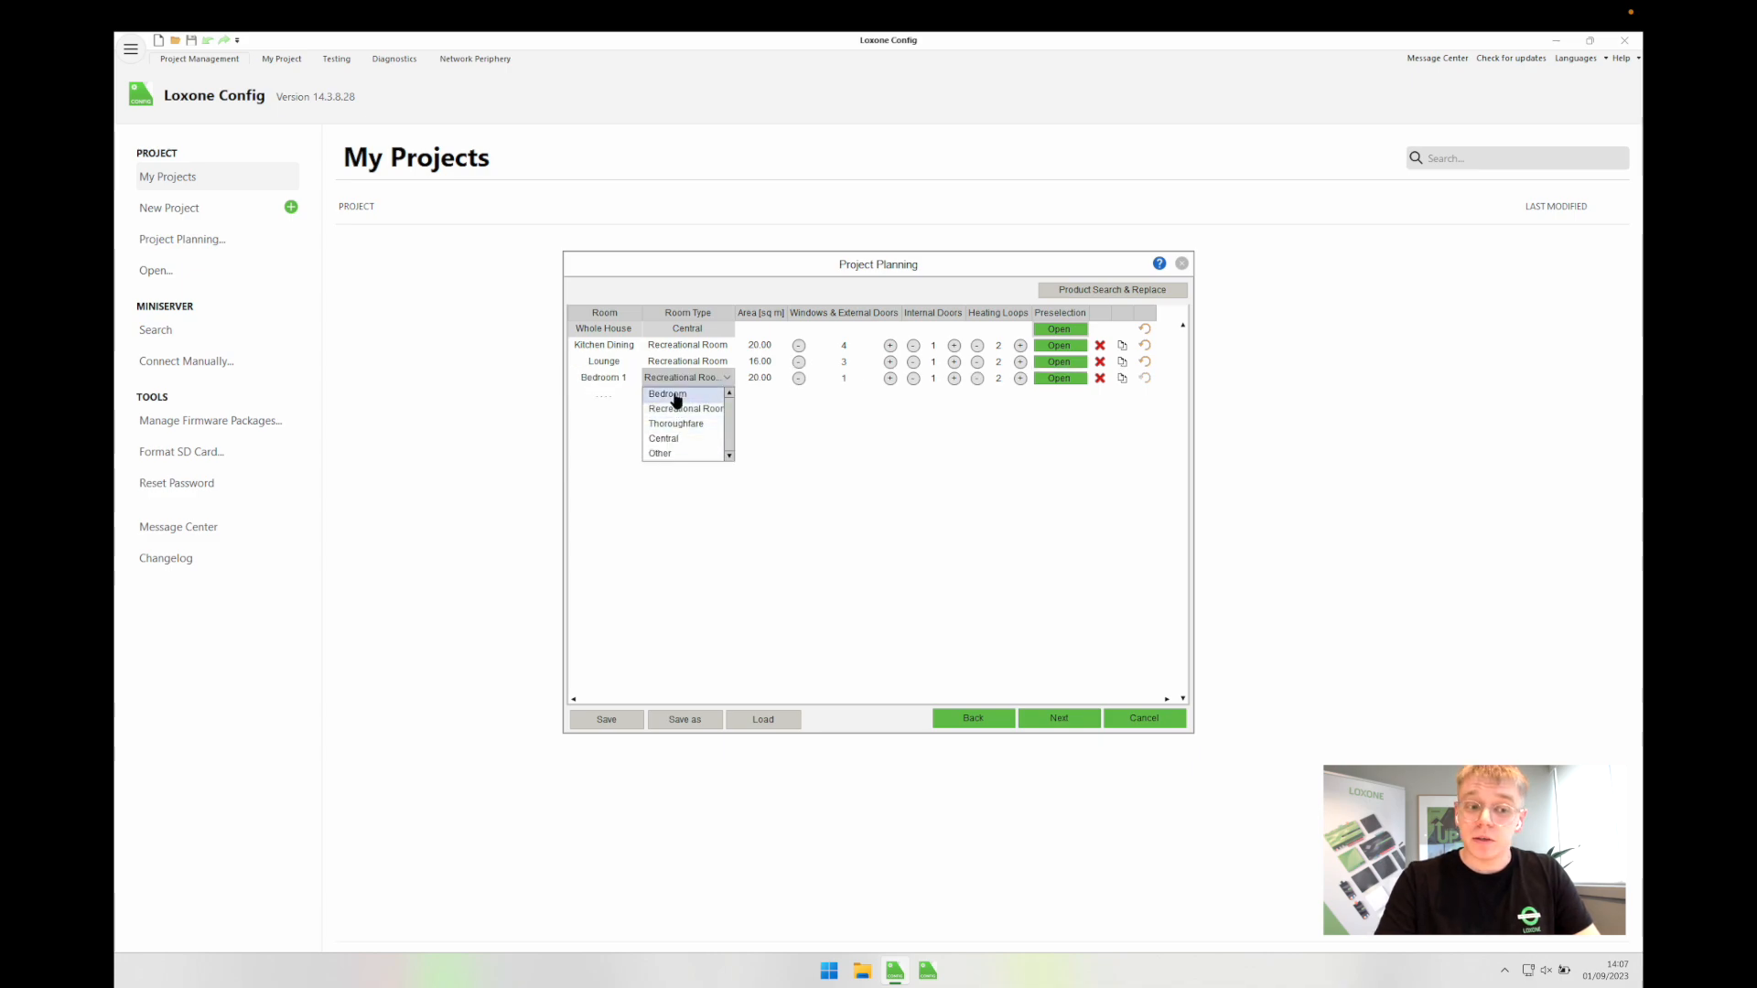
click(673, 394)
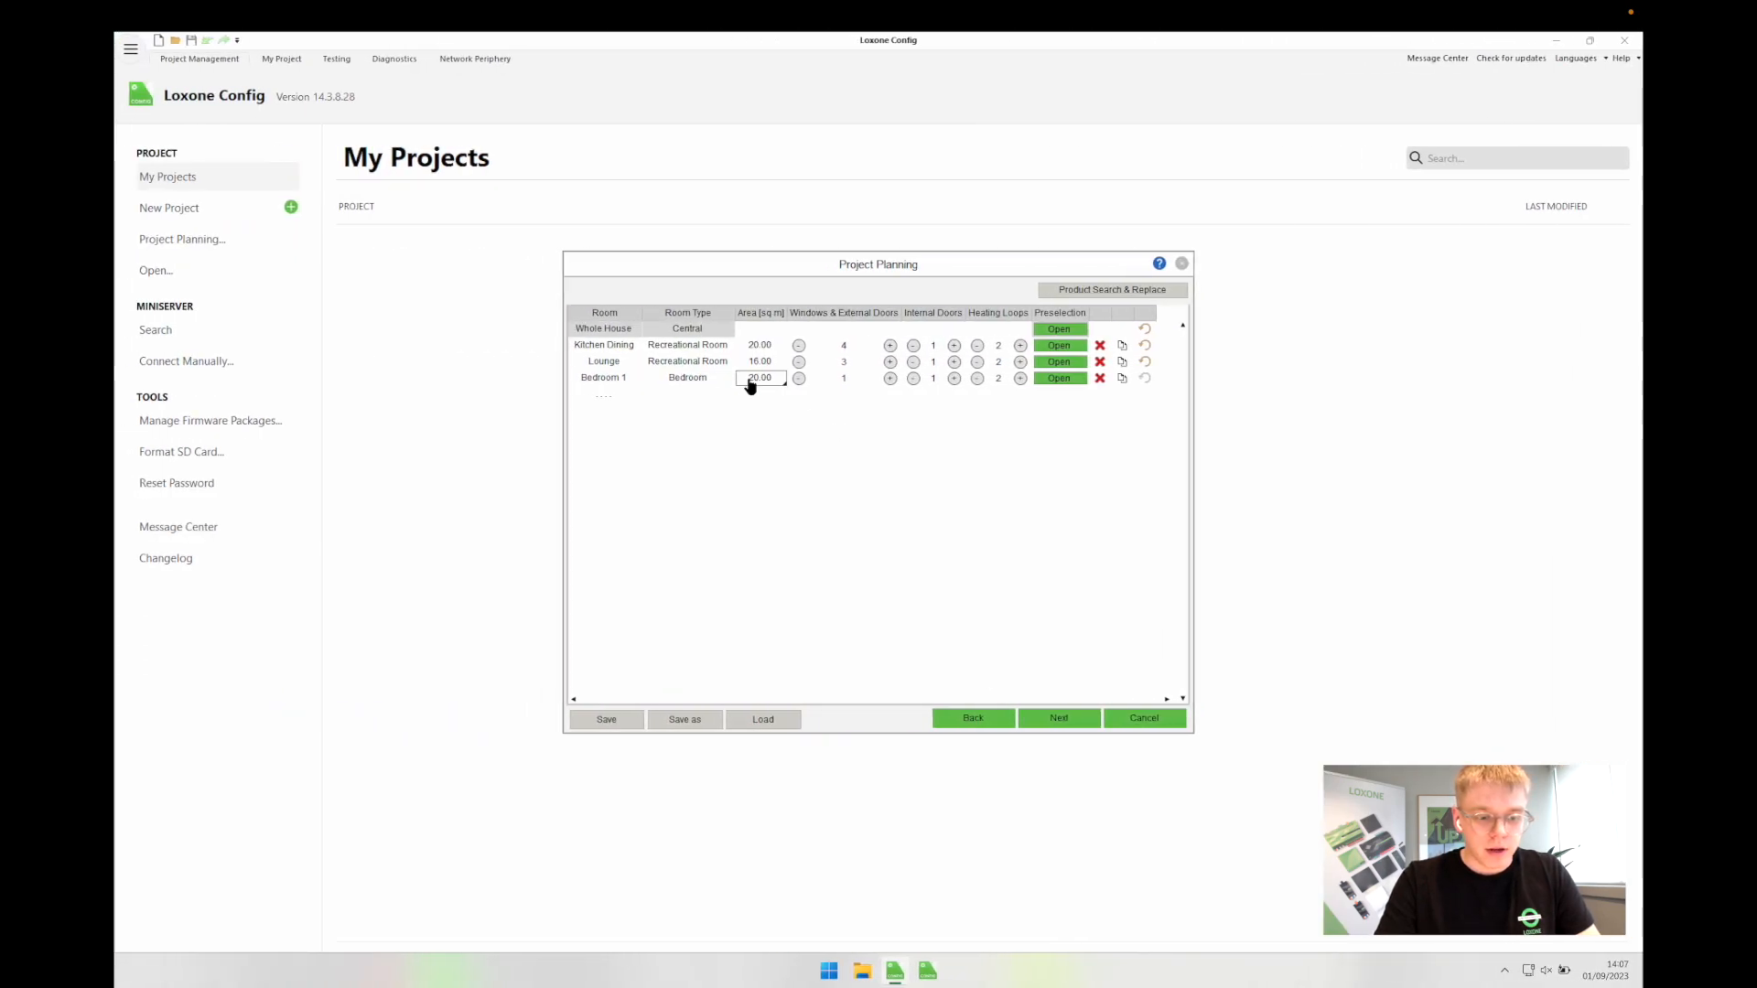
text(10)
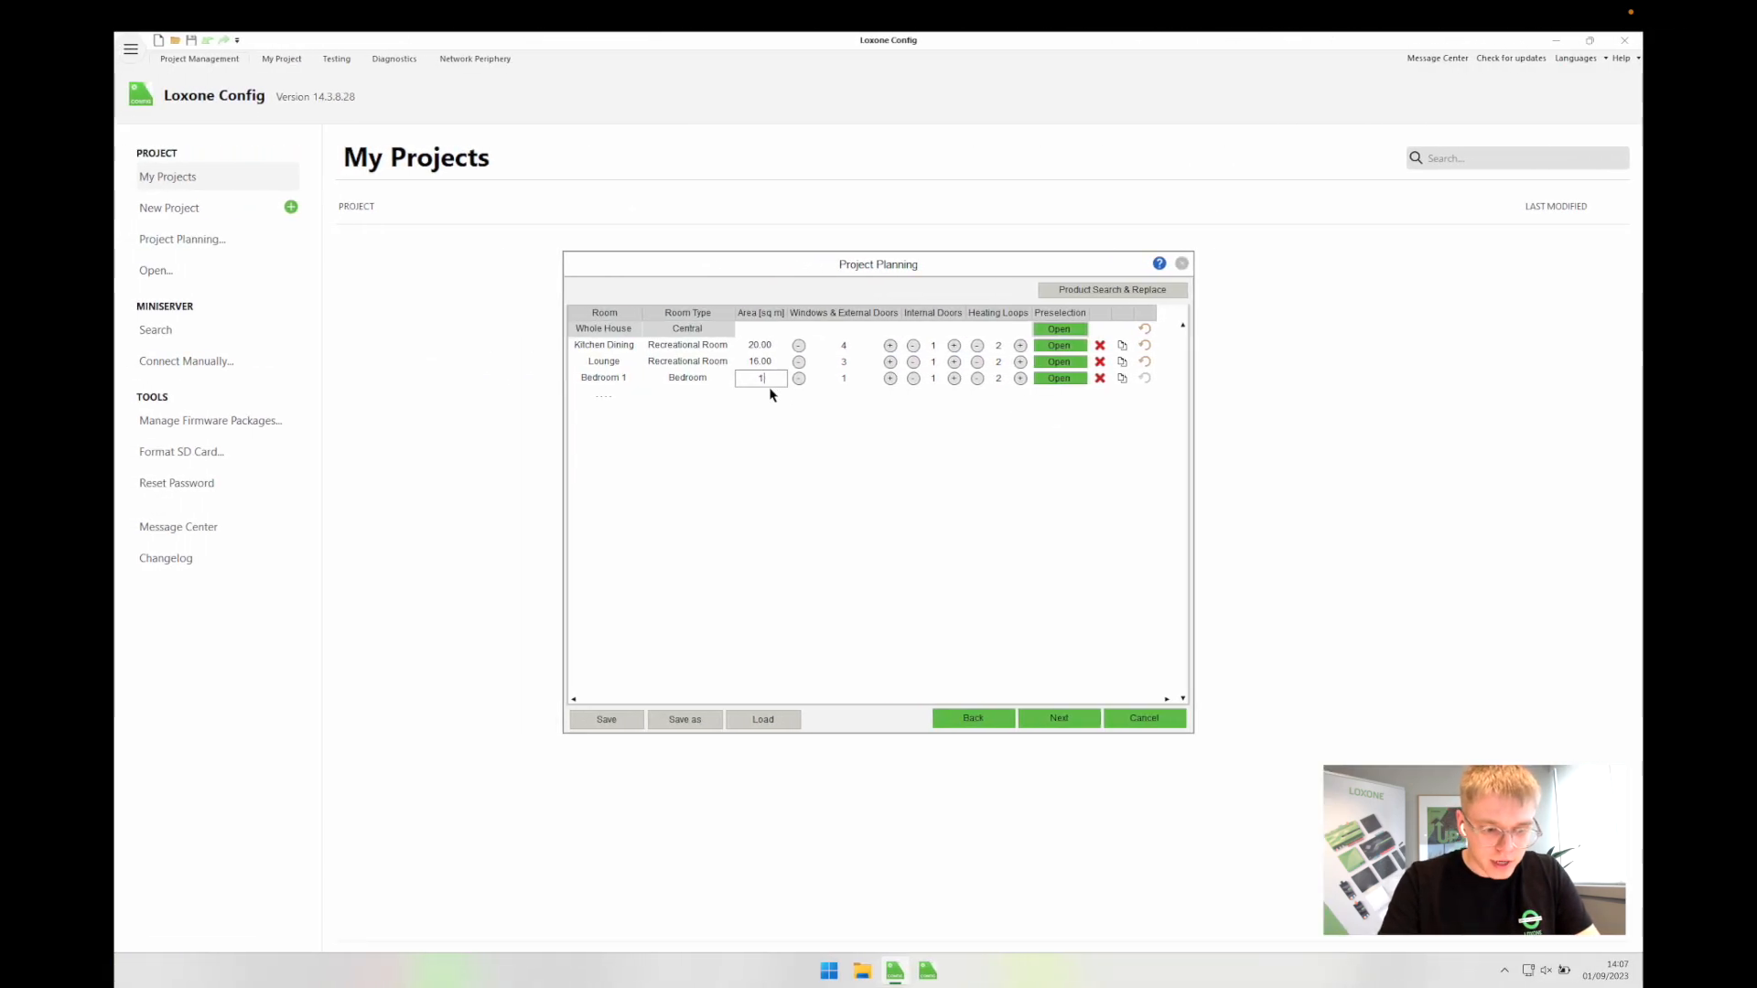
text(12)
key(Return)
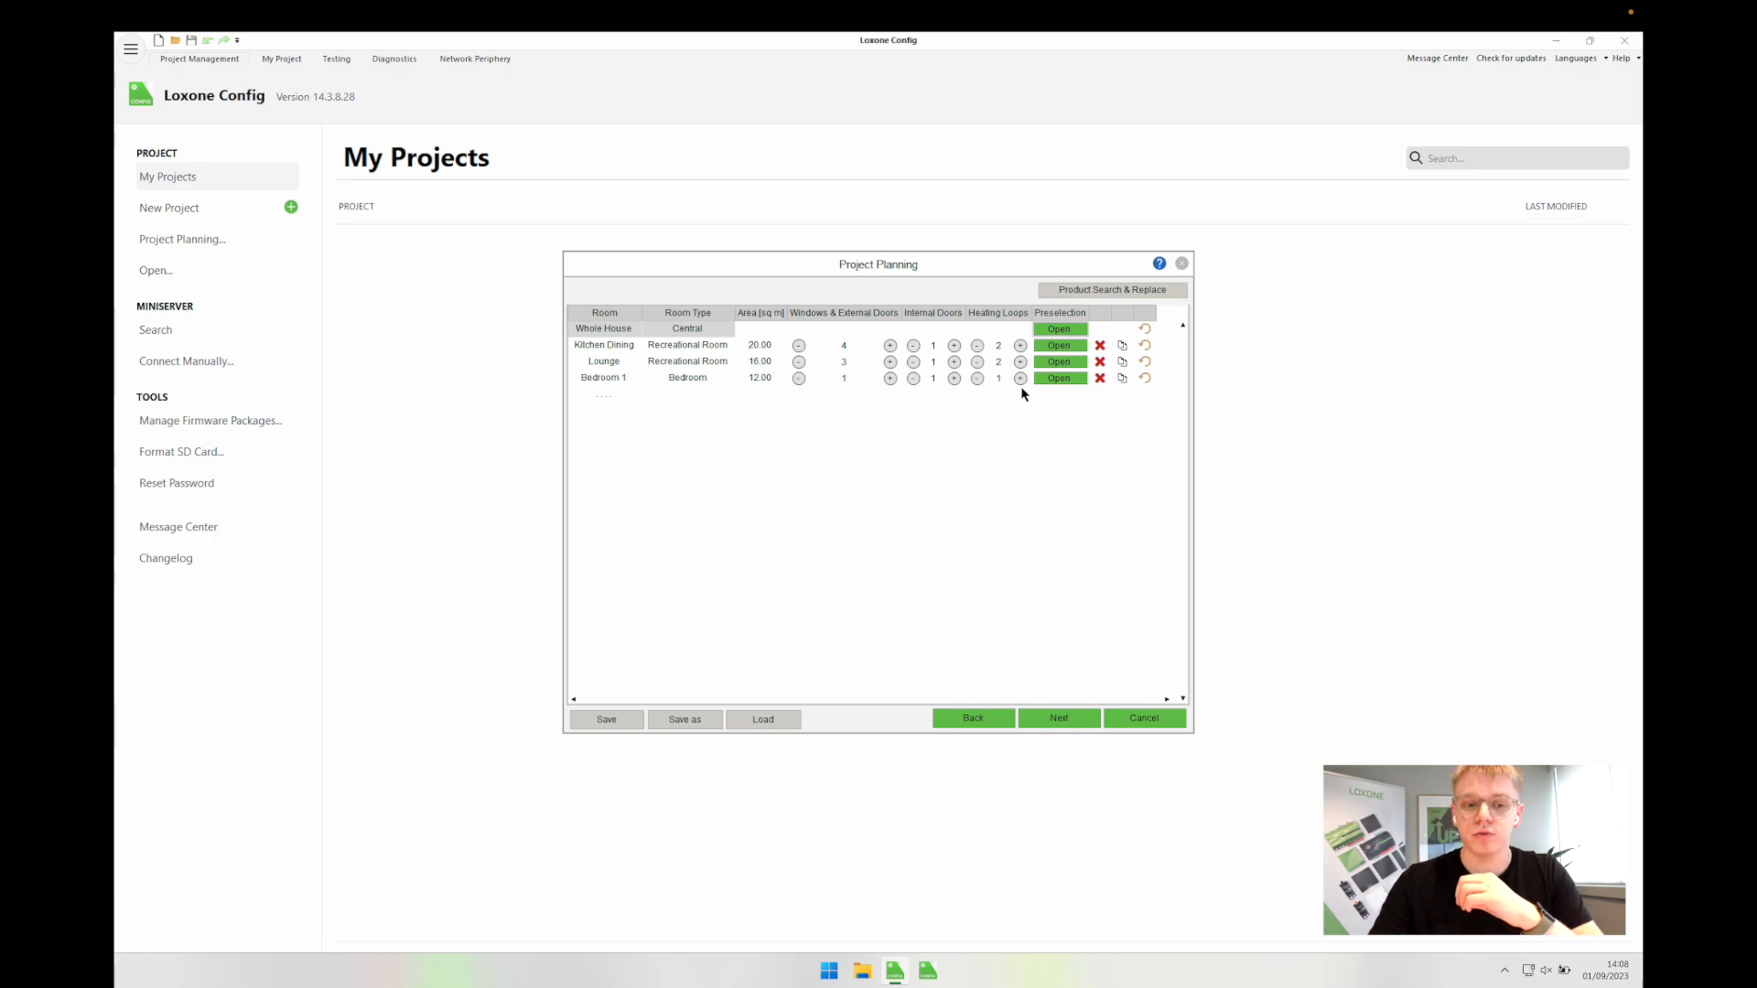
Step: Rename Bedroom 1's Ceiling Lights to Spots and add a Digital Output (10A) named Bedside Pendants
click(1052, 380)
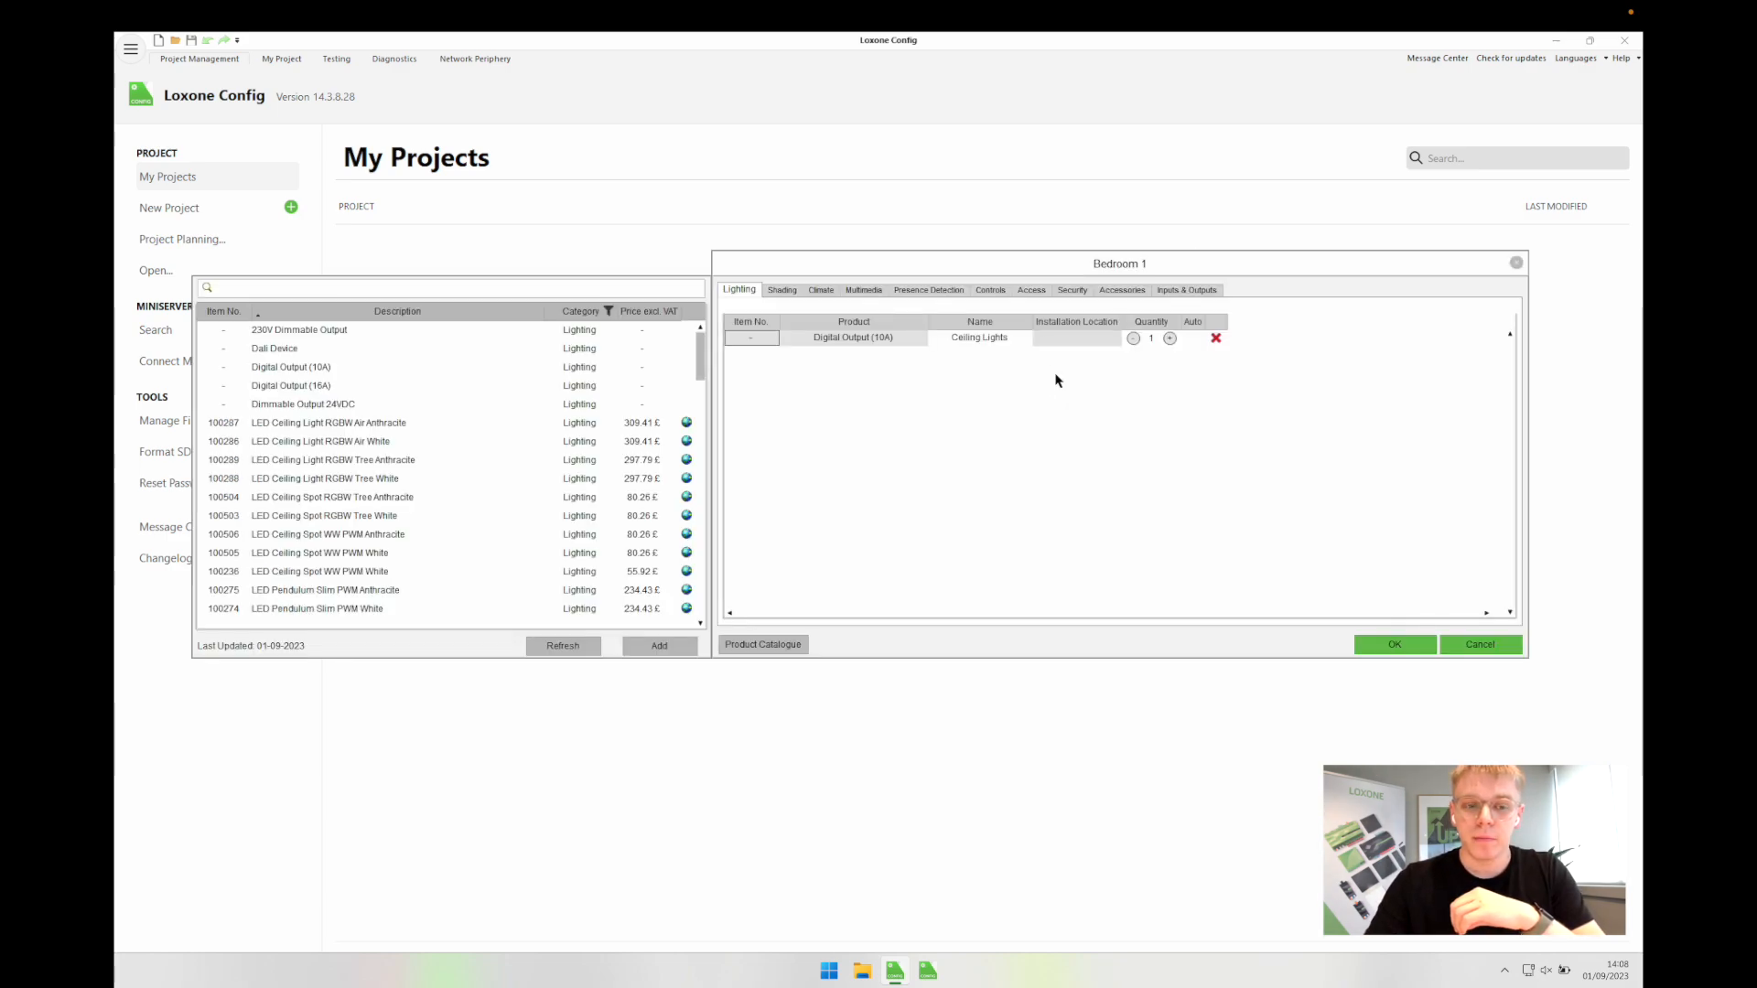
click(997, 342)
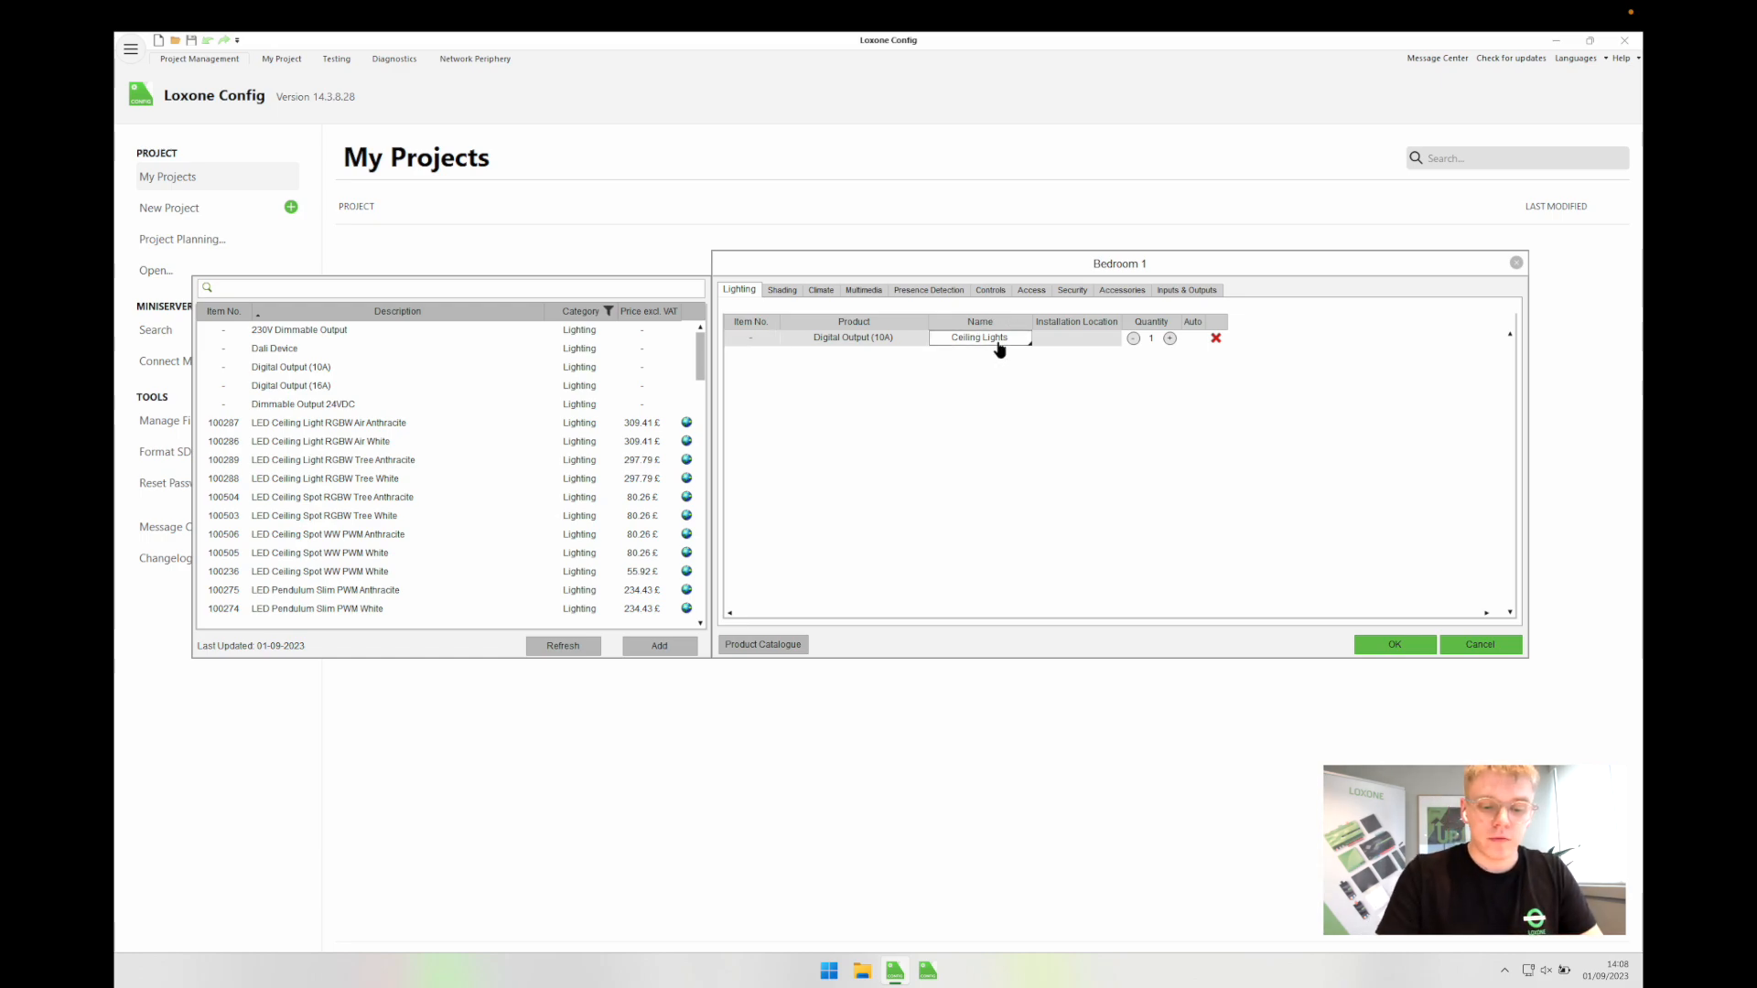
key(ctrl+a)
key(BackSpace)
text(Spots)
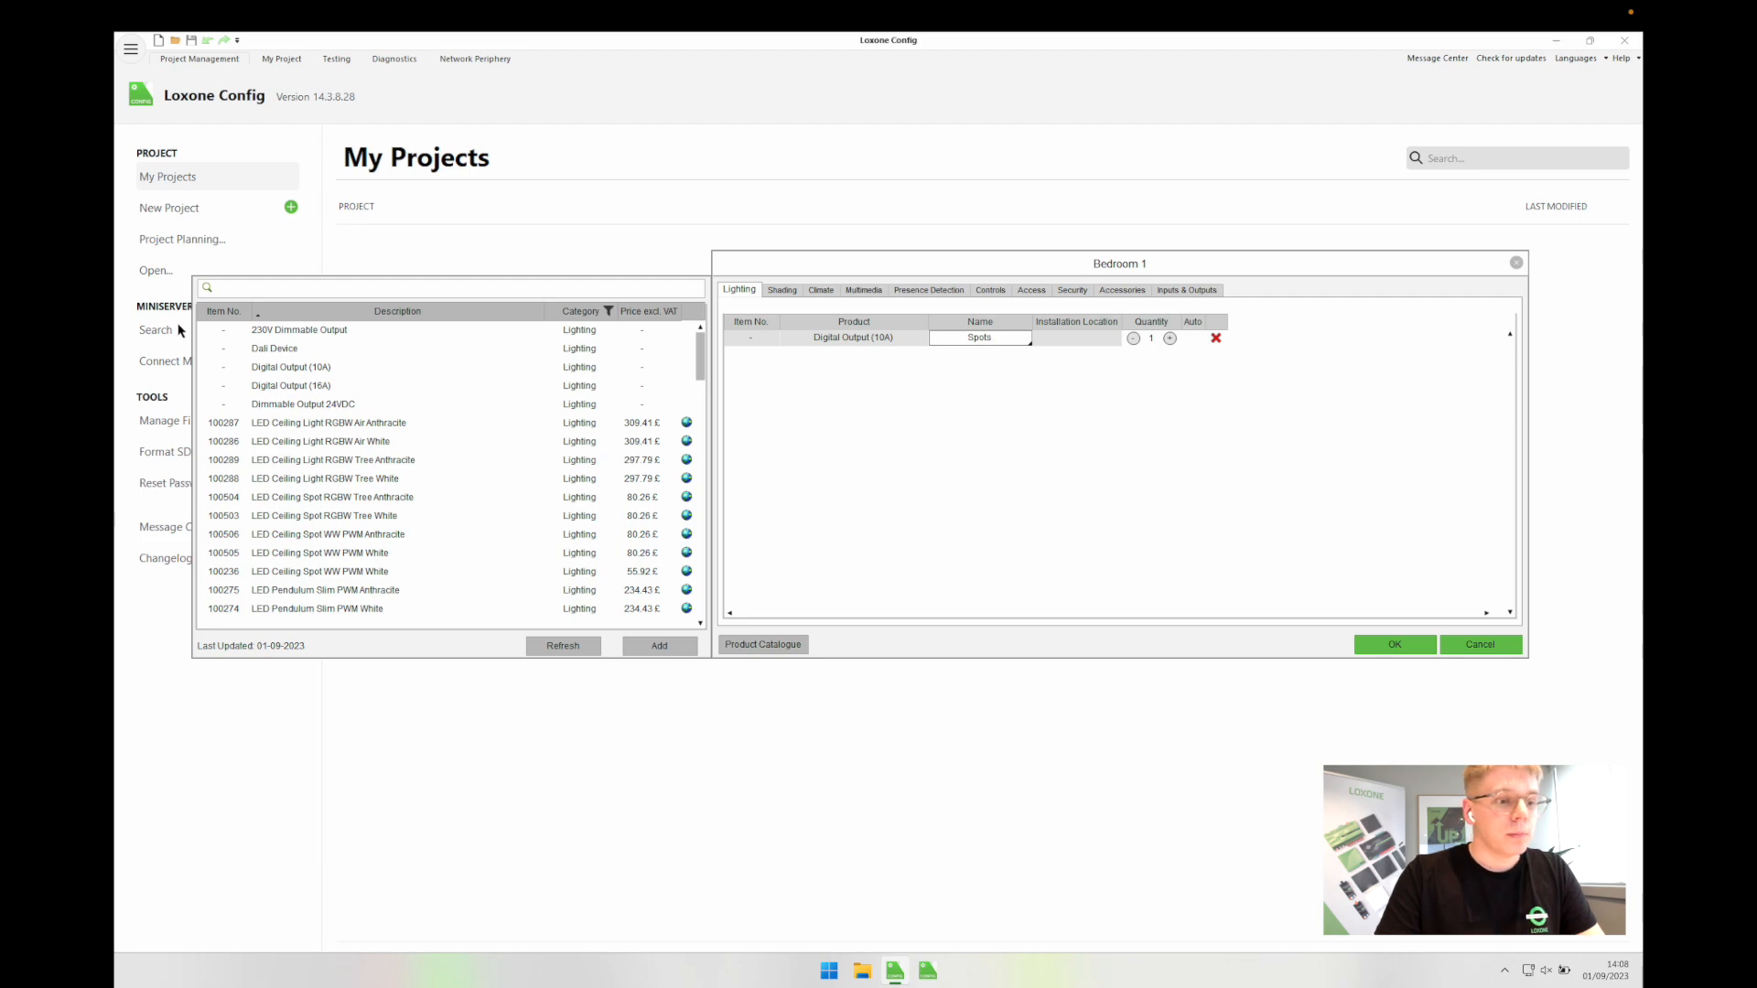
double_click(279, 367)
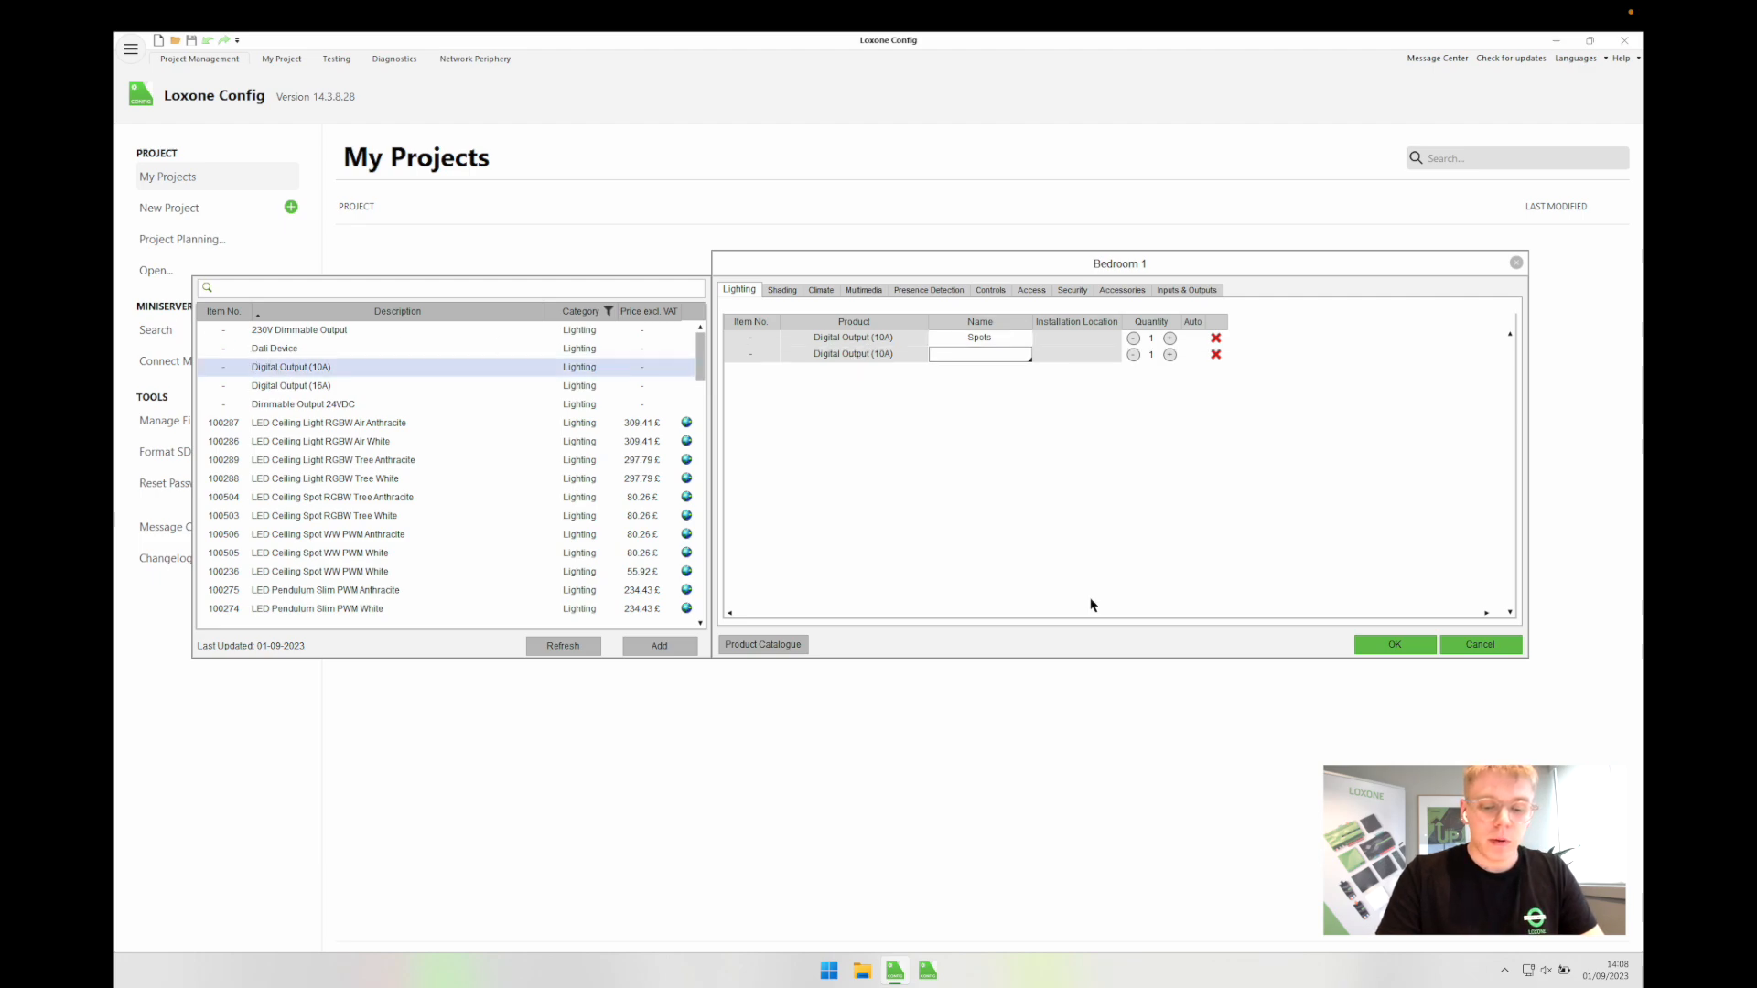
text(Bedsi)
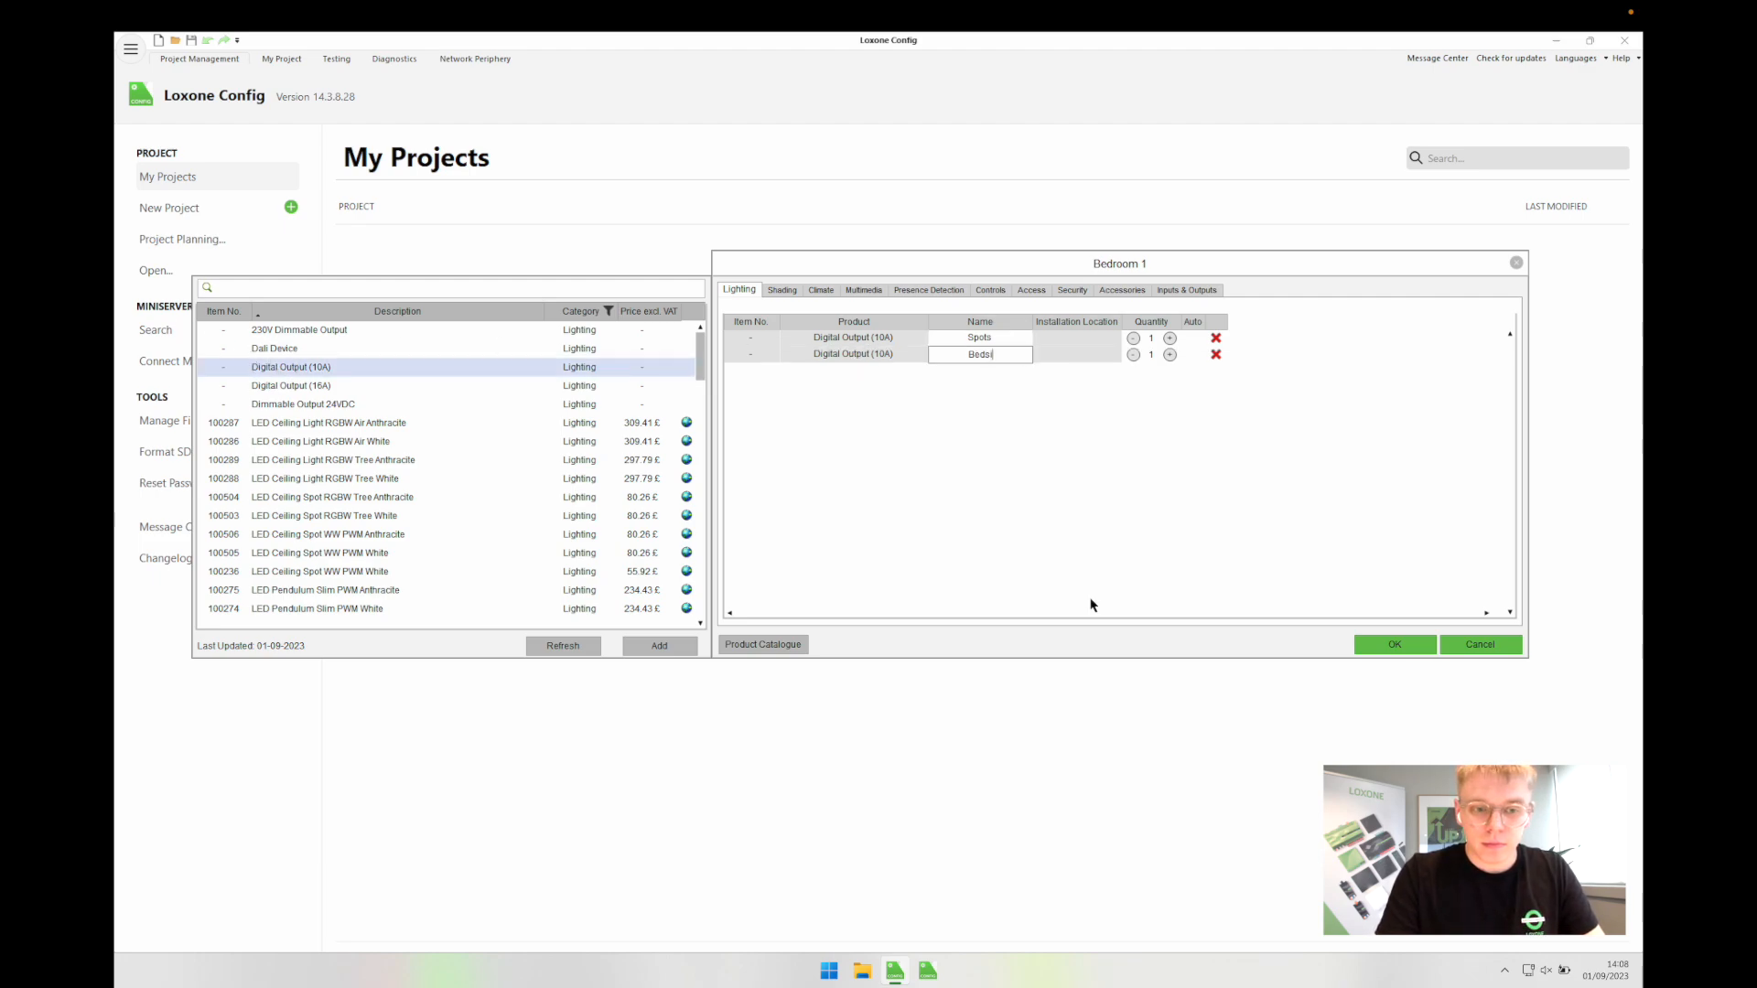
text(de Pendants)
key(Return)
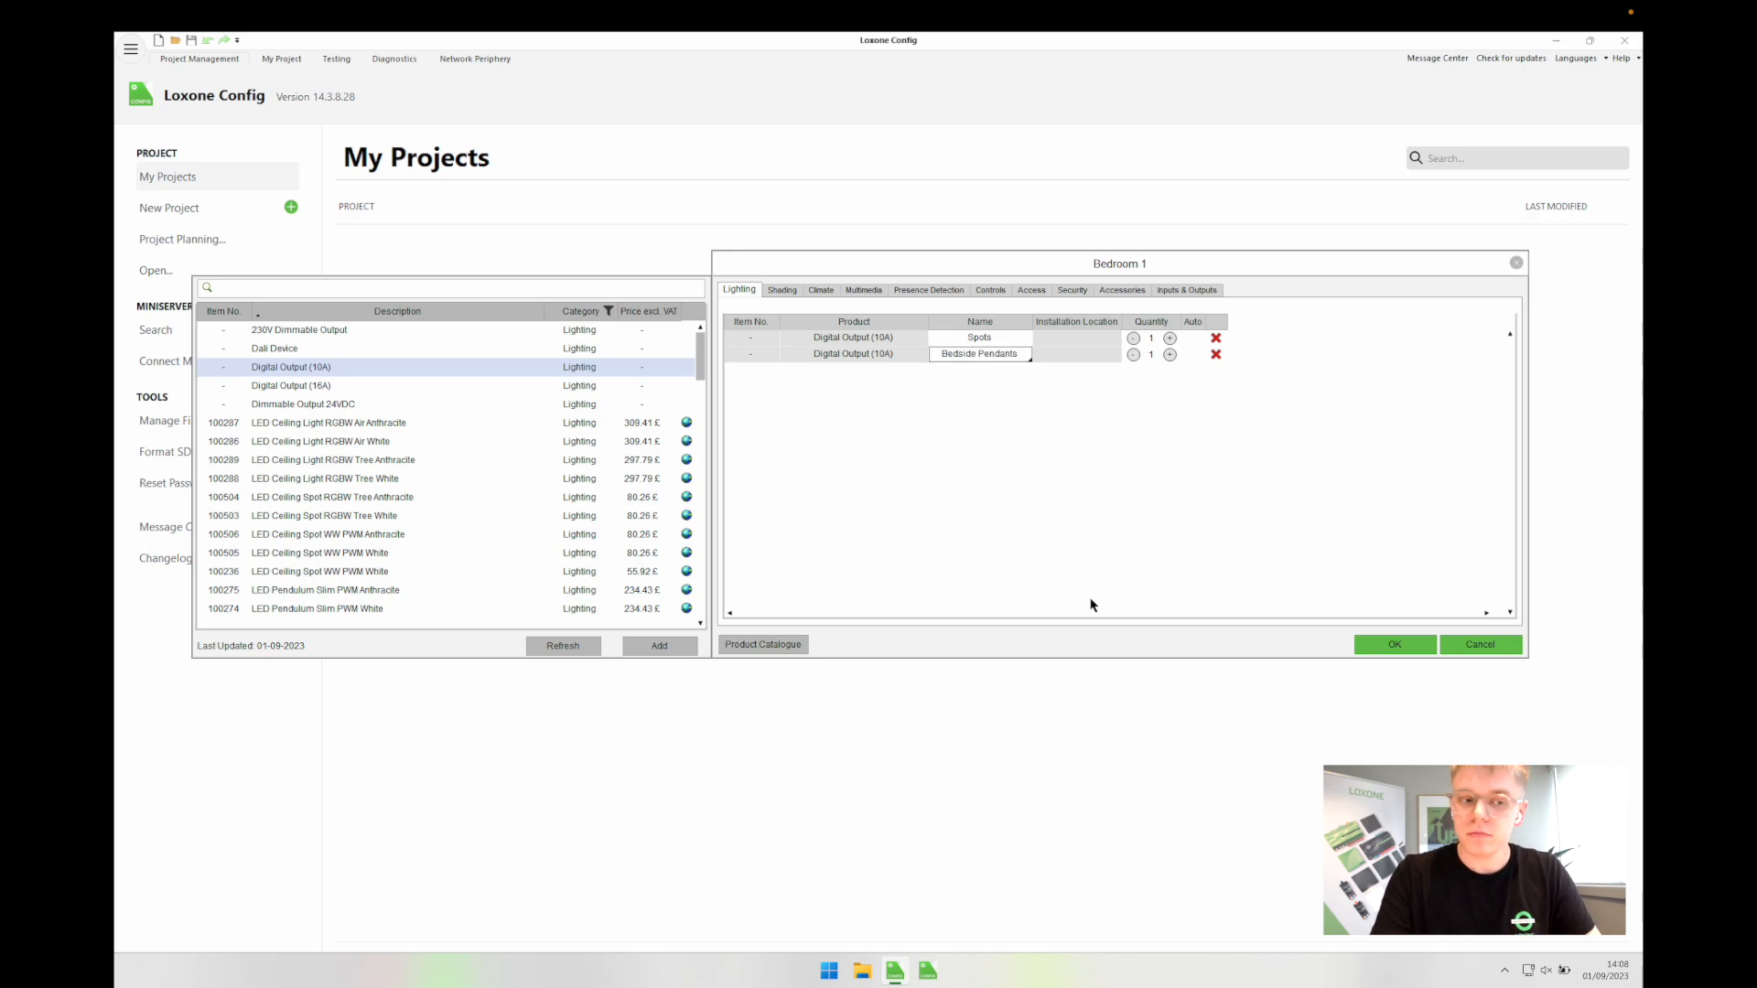
Step: Set the valve actuator location to Manifold and remove the Presence Sensor Air White
click(817, 291)
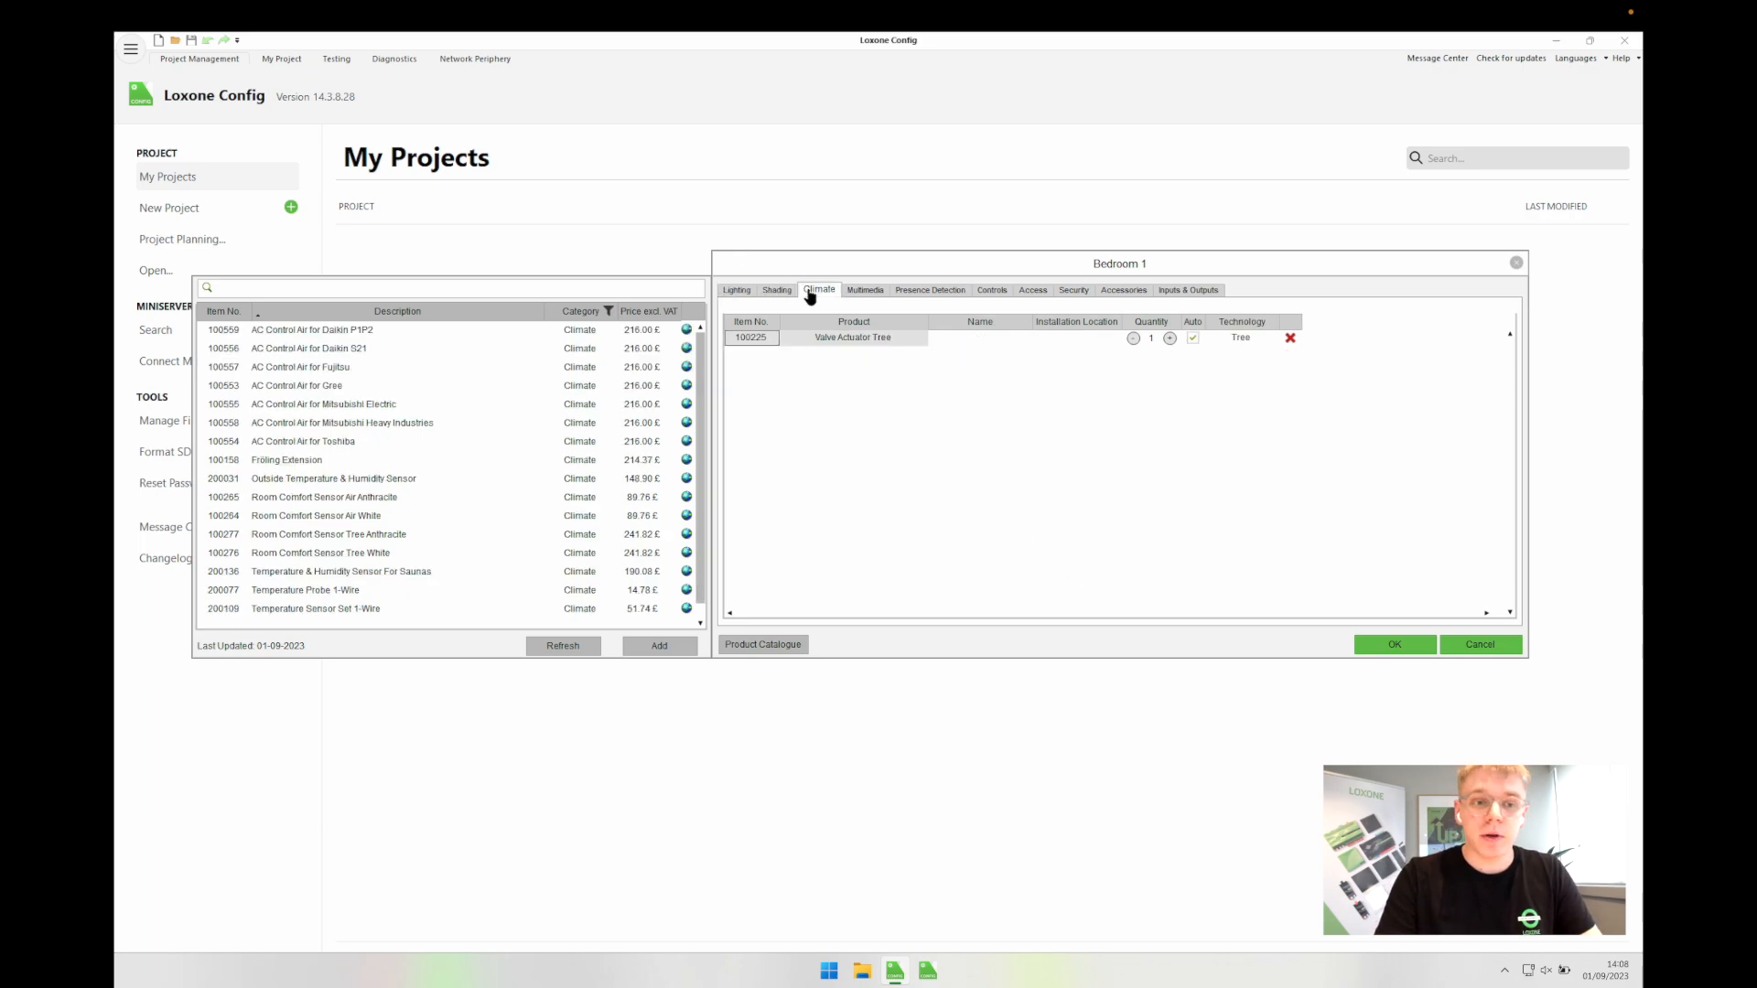
click(1076, 340)
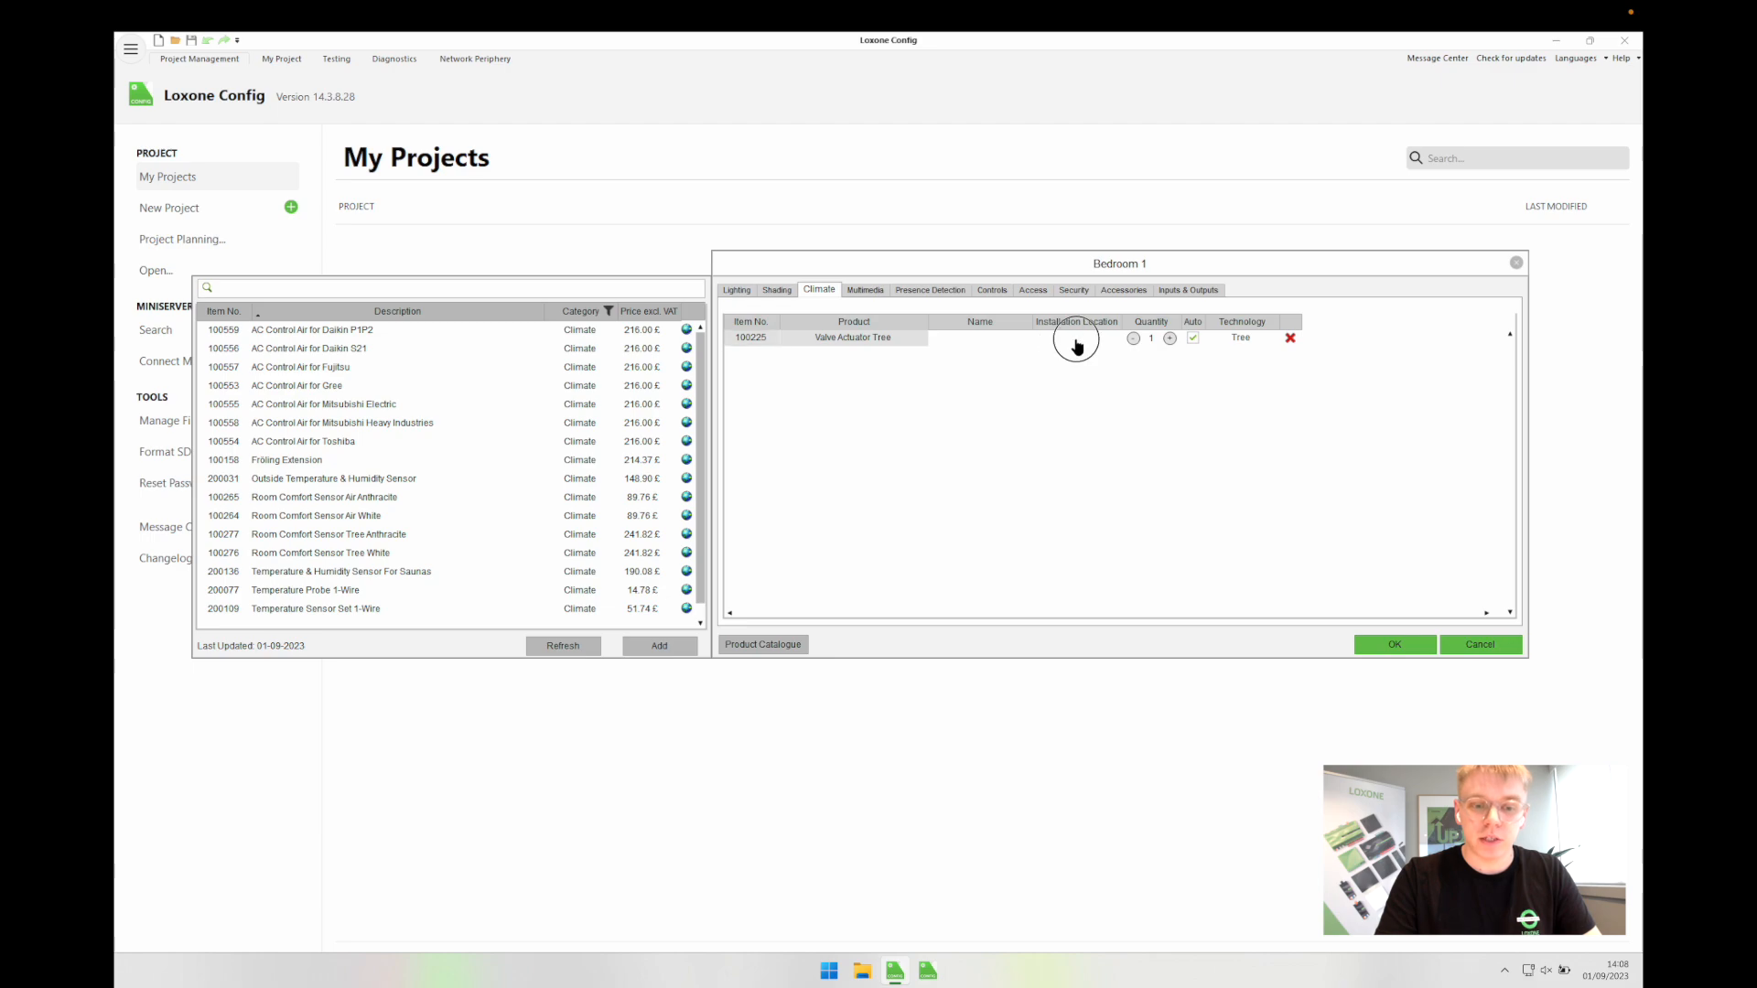
text(Manifold)
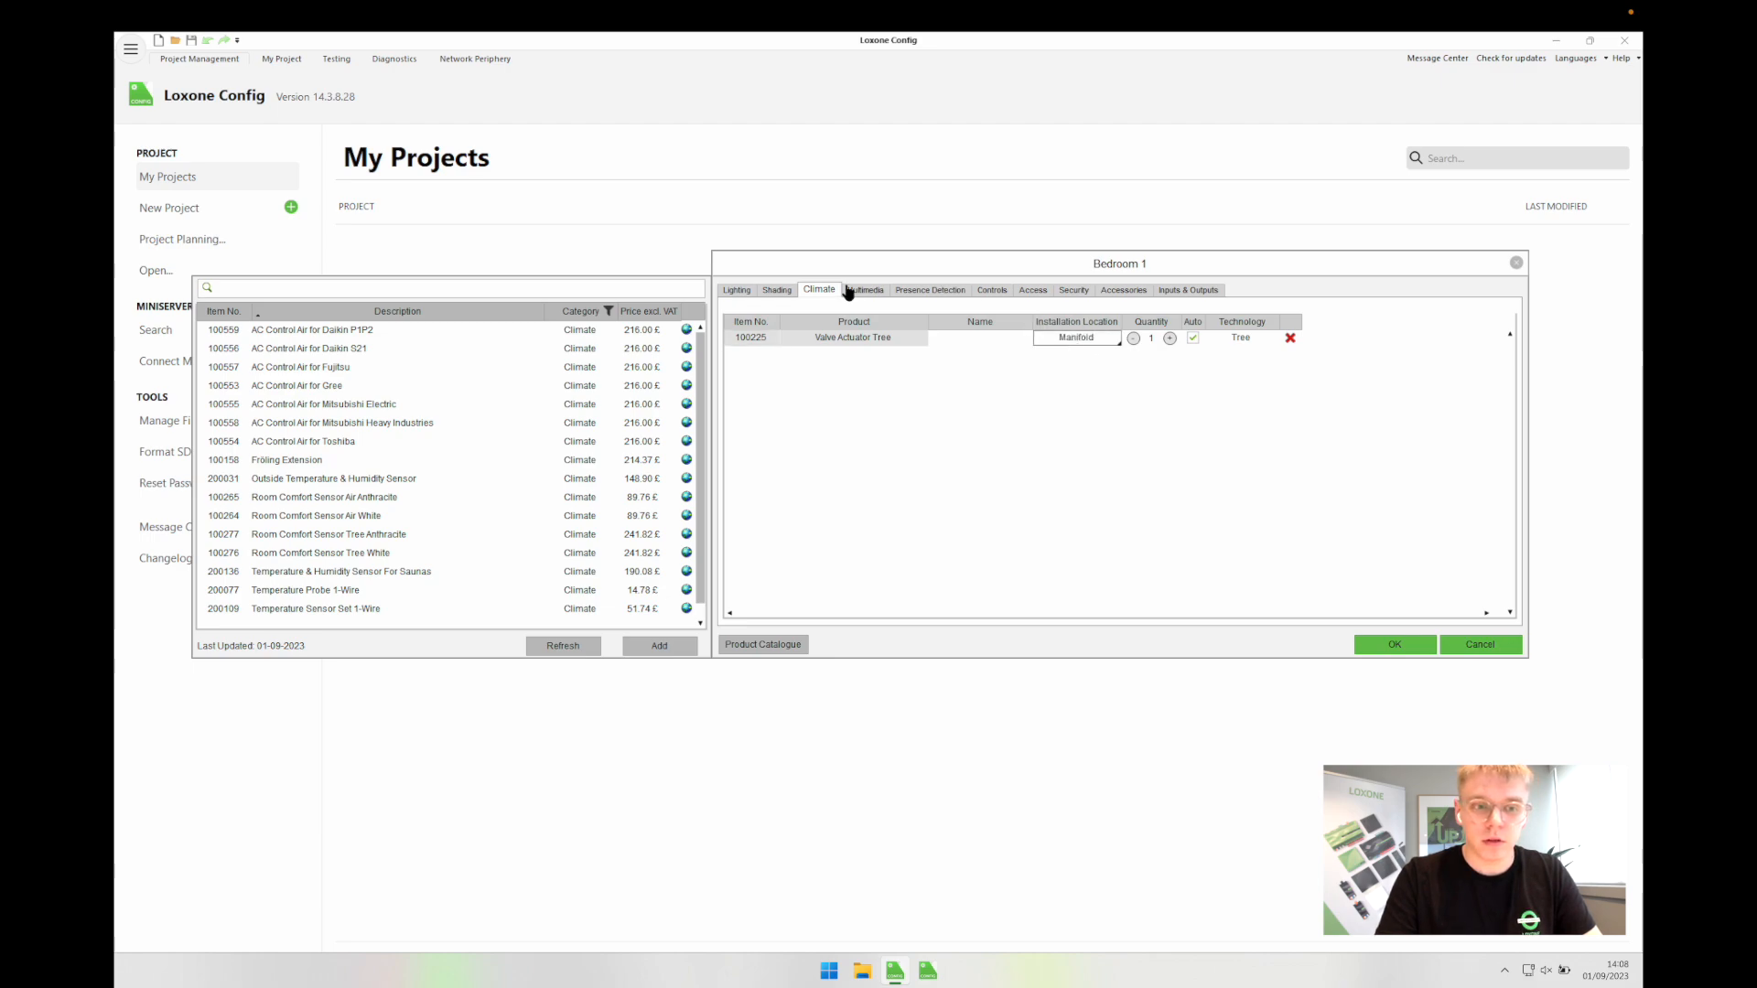
click(848, 291)
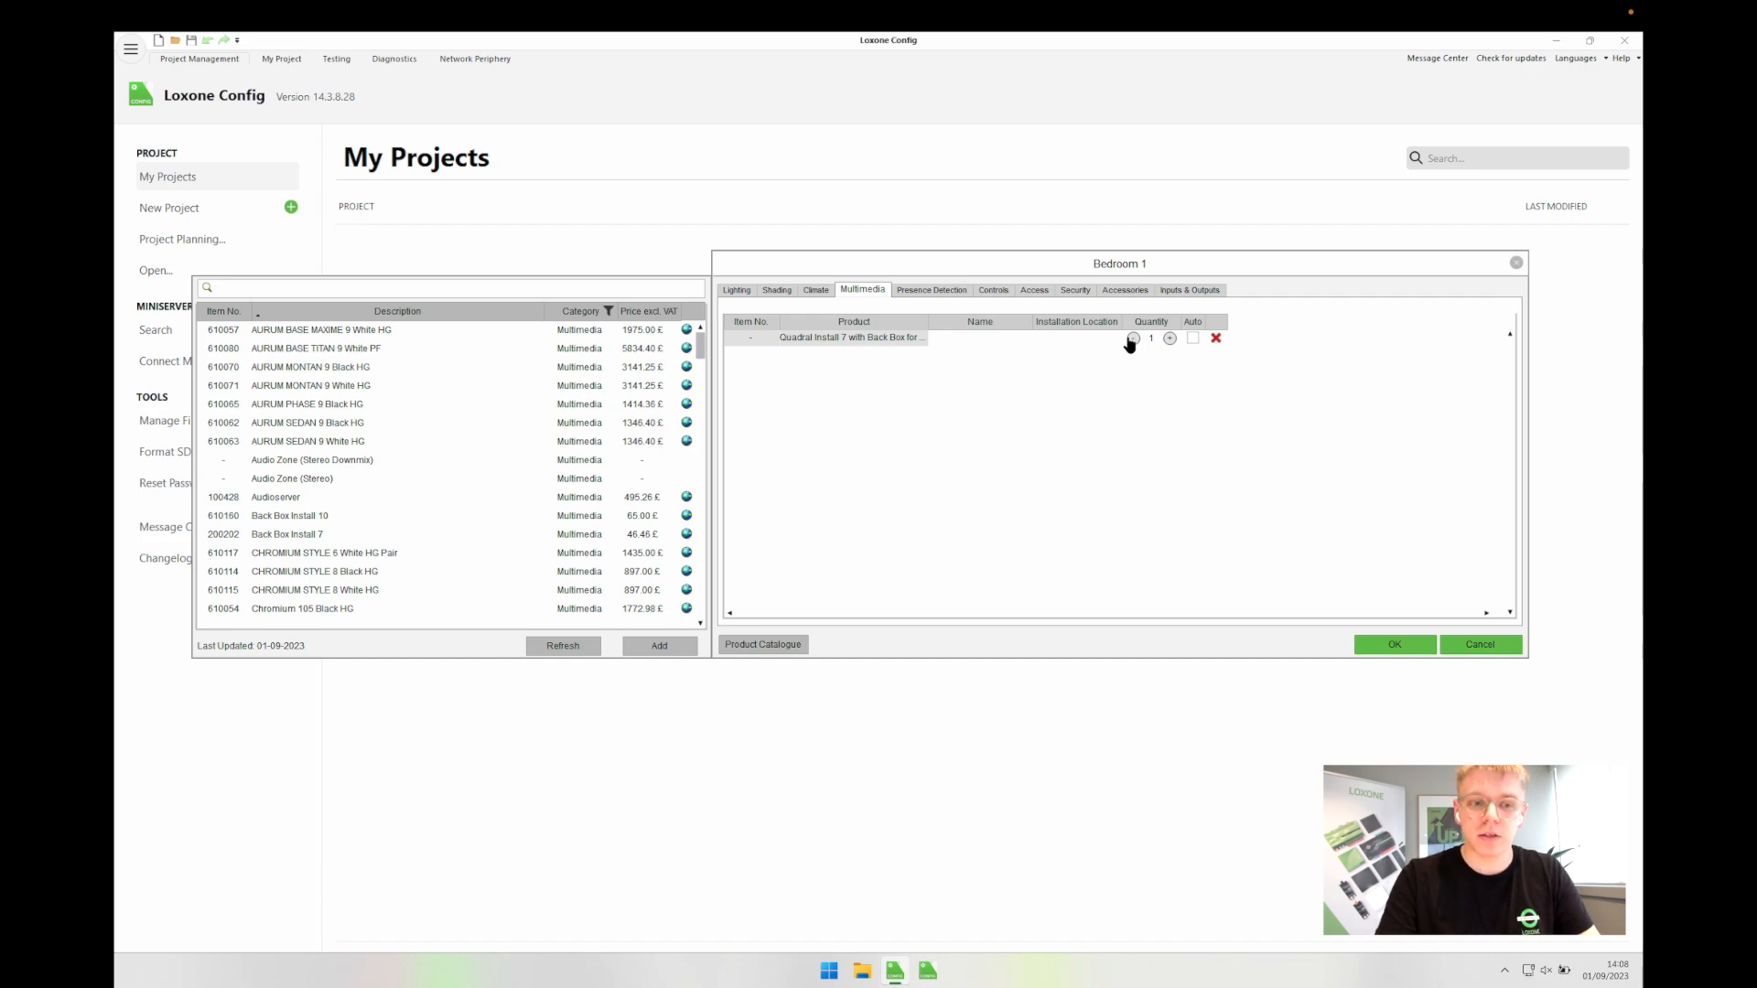
click(907, 295)
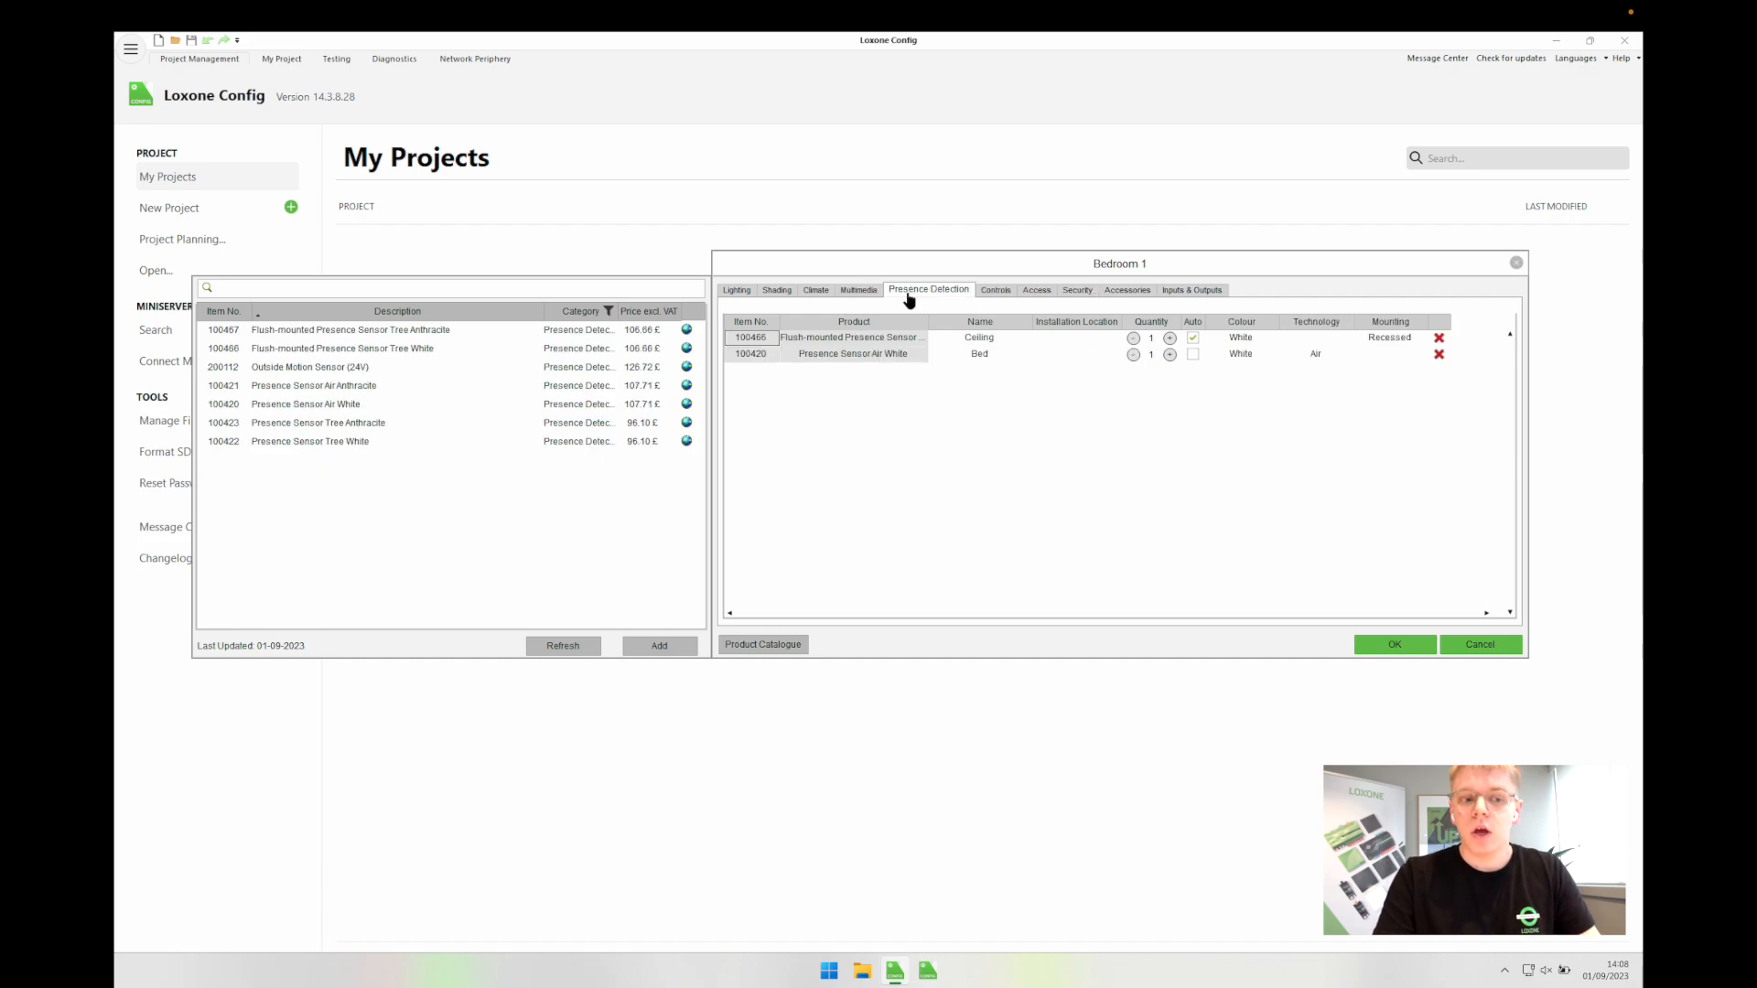
double_click(977, 338)
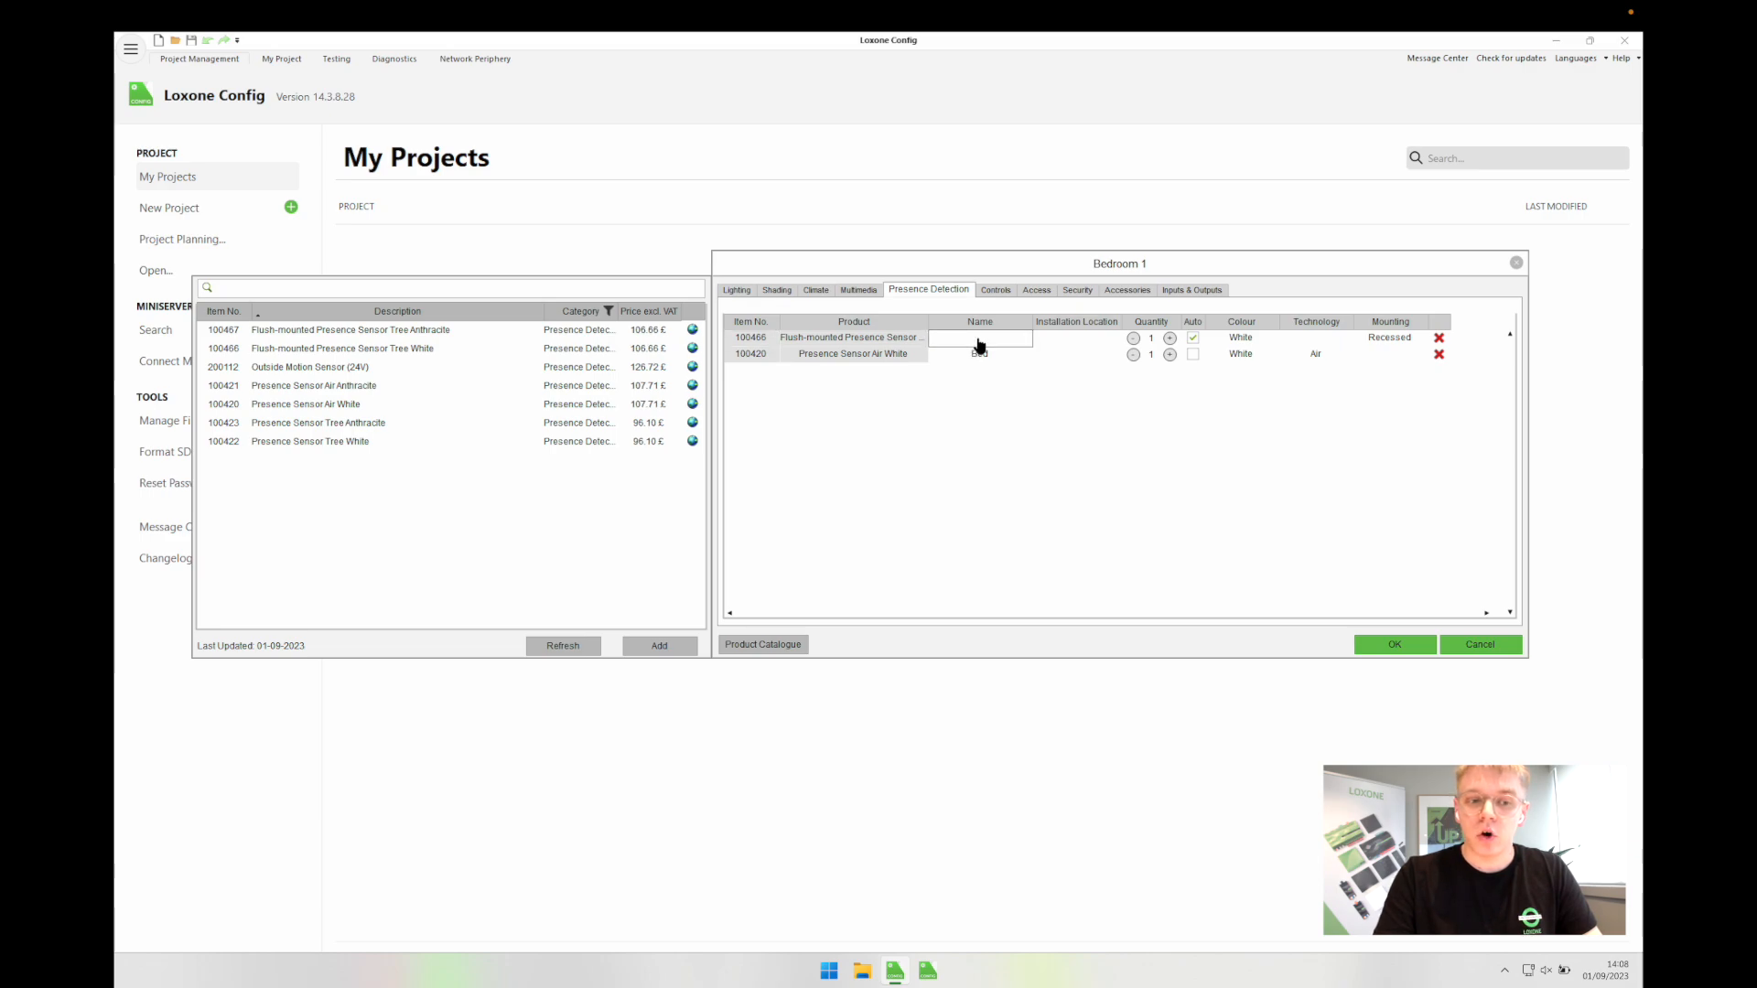
click(1439, 356)
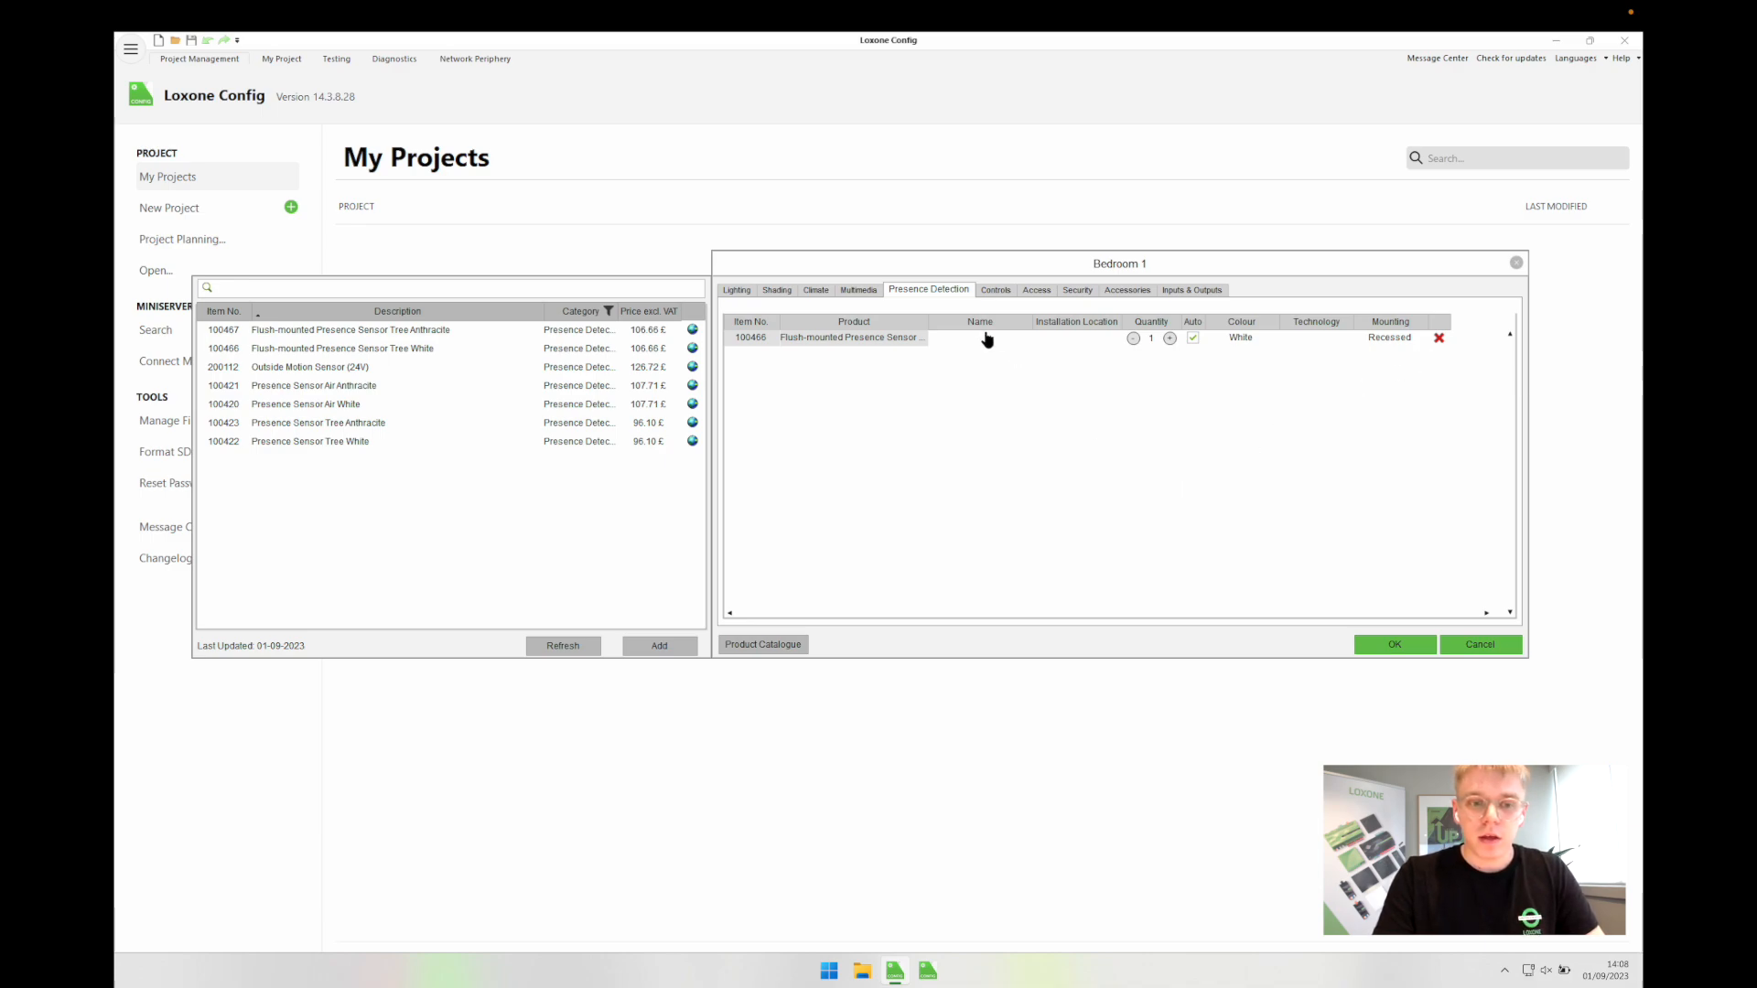
Step: Delete the second Touch Tree Anthracite from Bedroom 1's controls
click(997, 290)
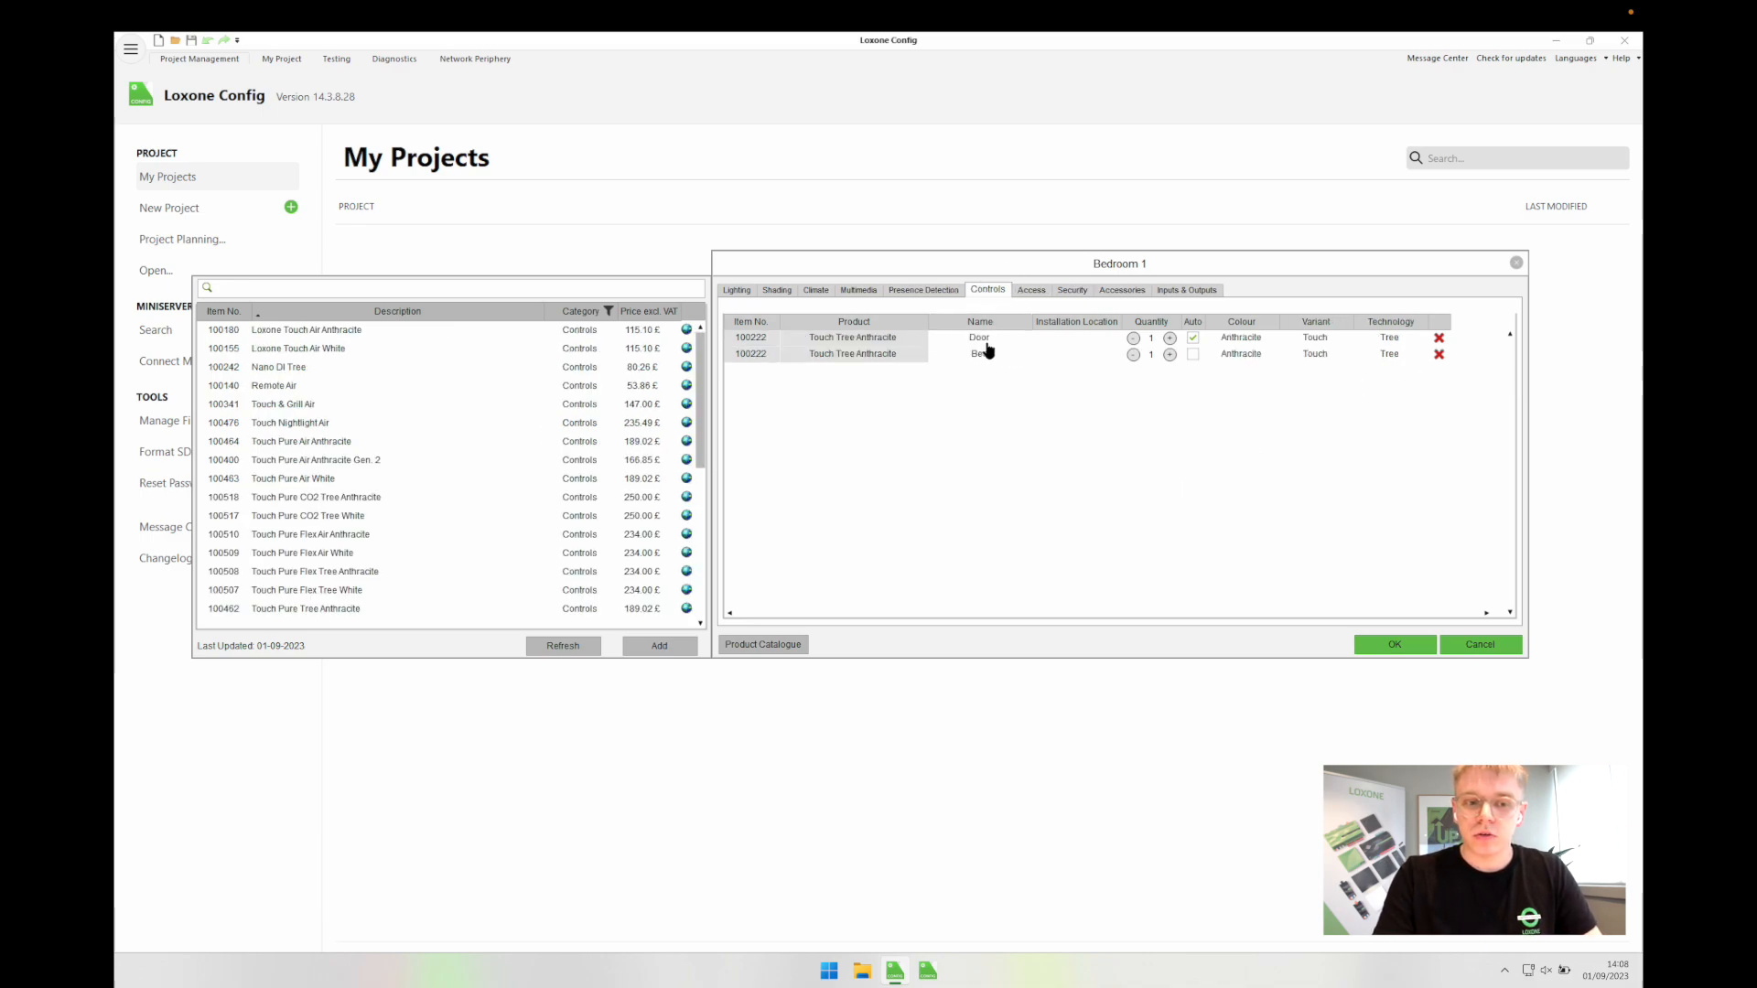
click(987, 340)
click(1038, 340)
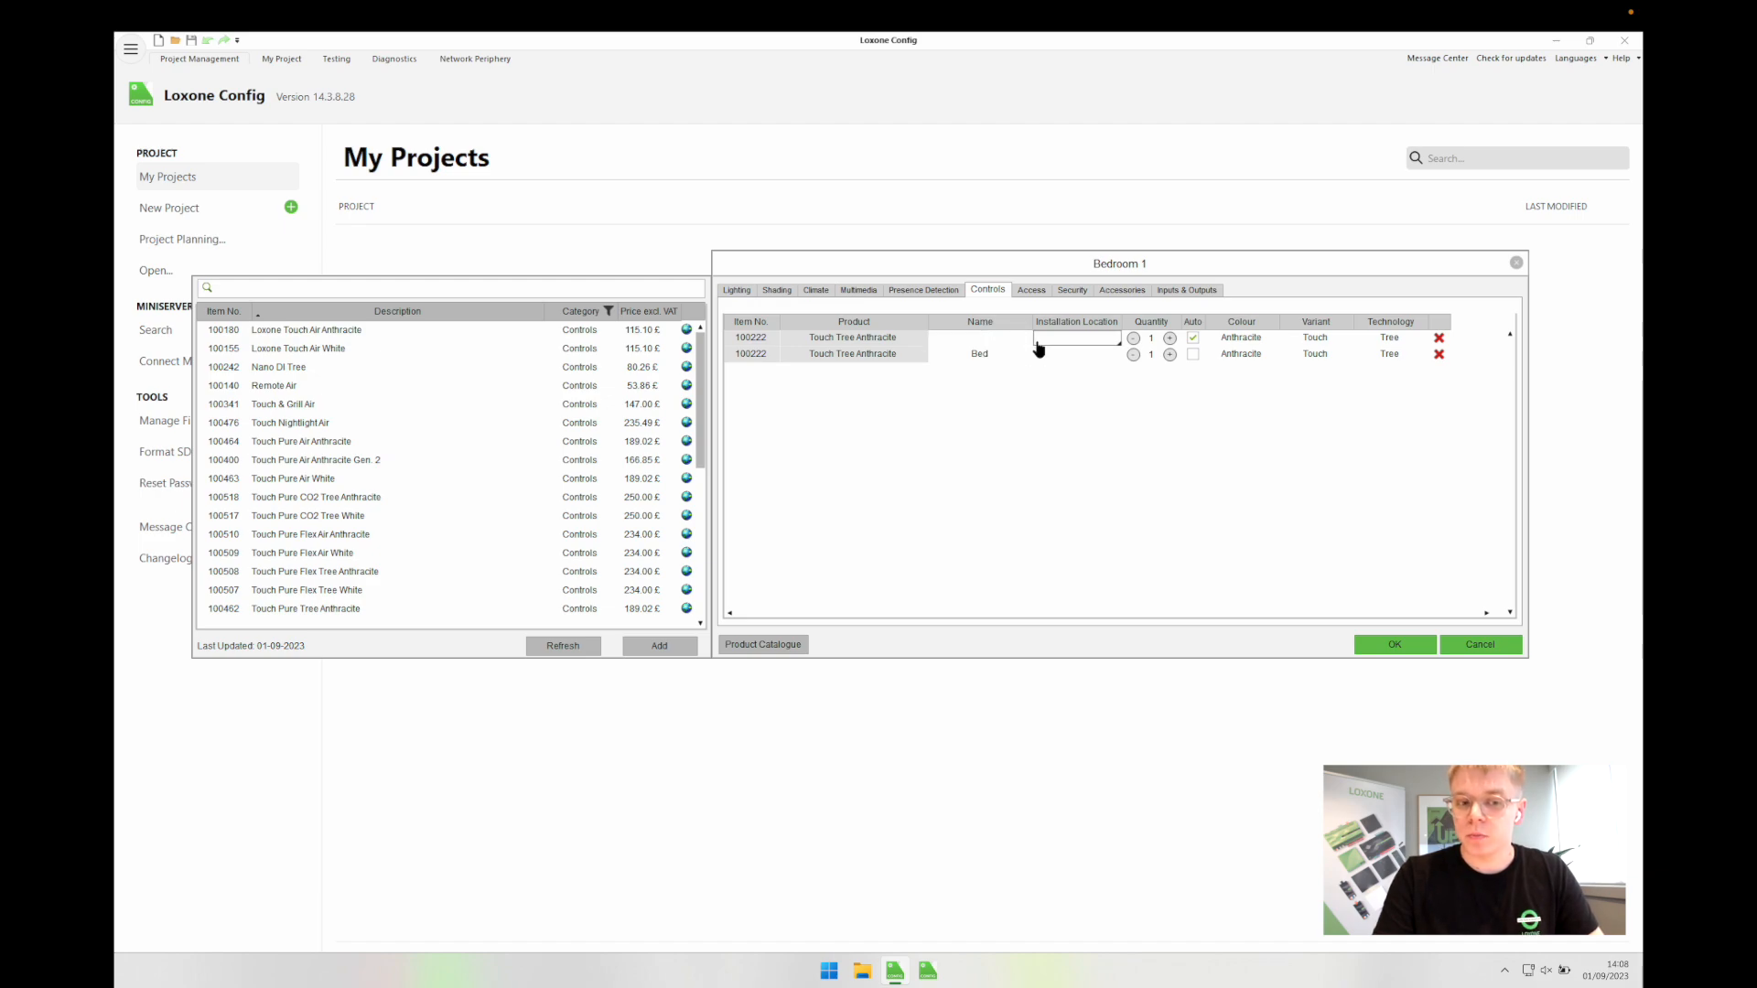
click(1438, 354)
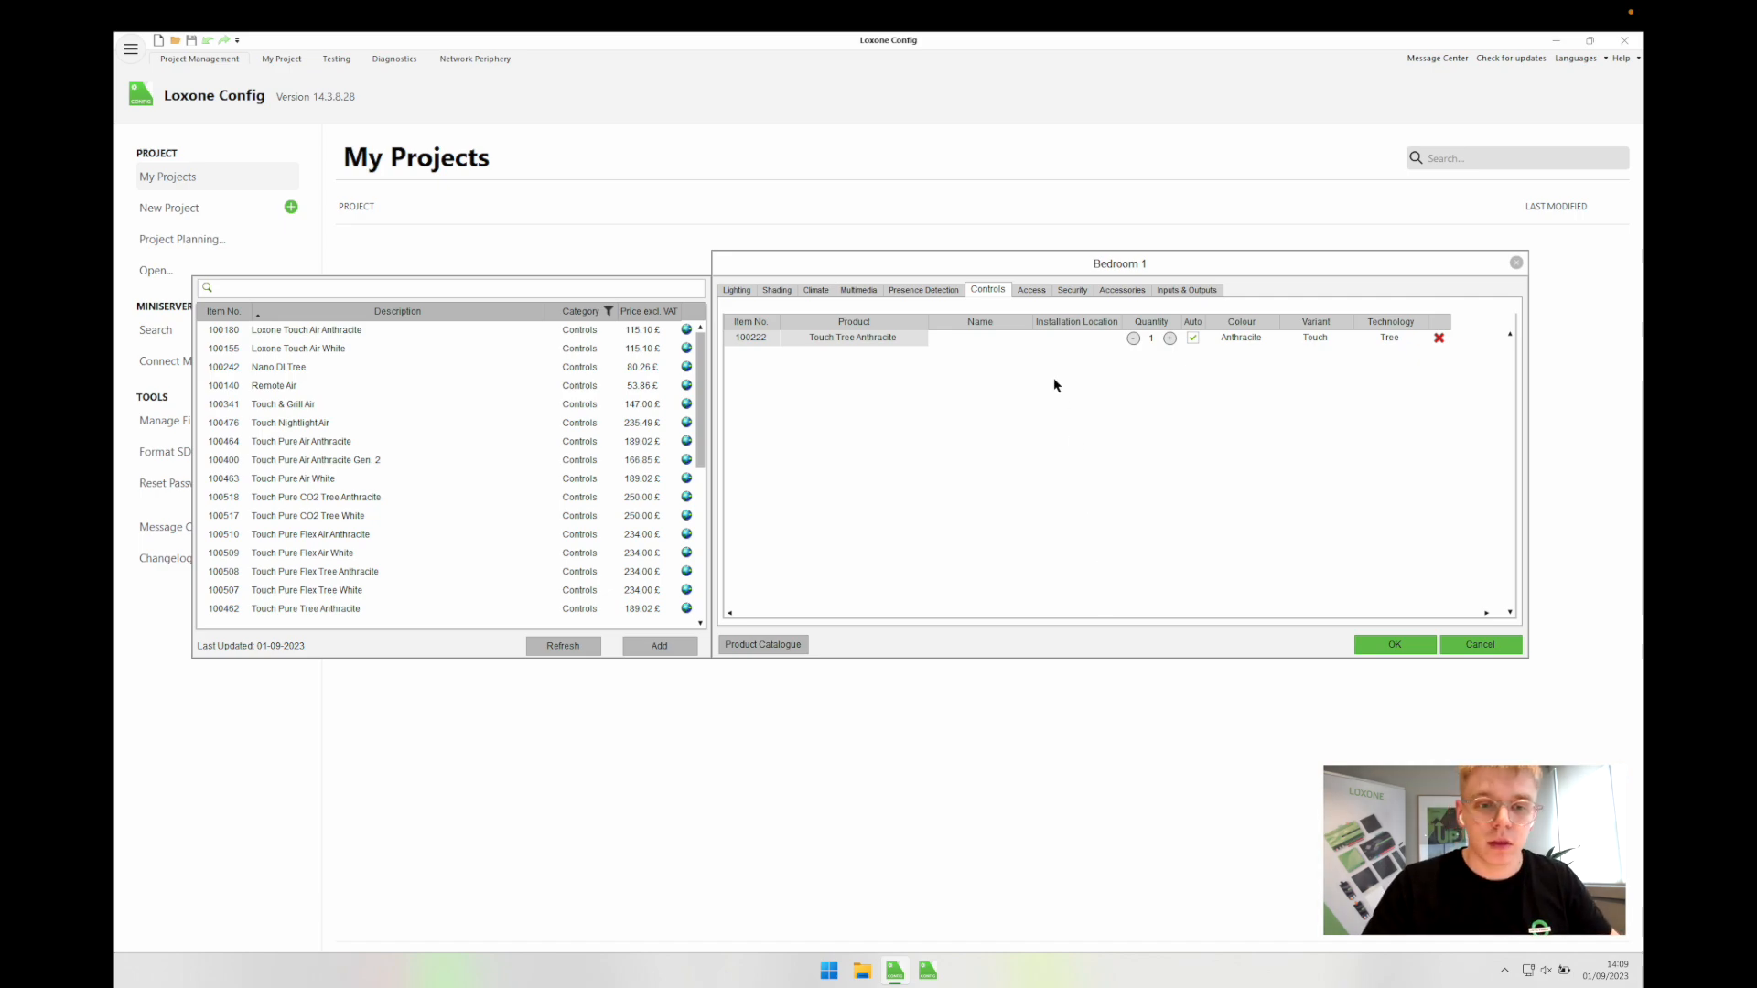
Step: Review Bedroom 1's remaining product categories and confirm its preselection
click(1028, 291)
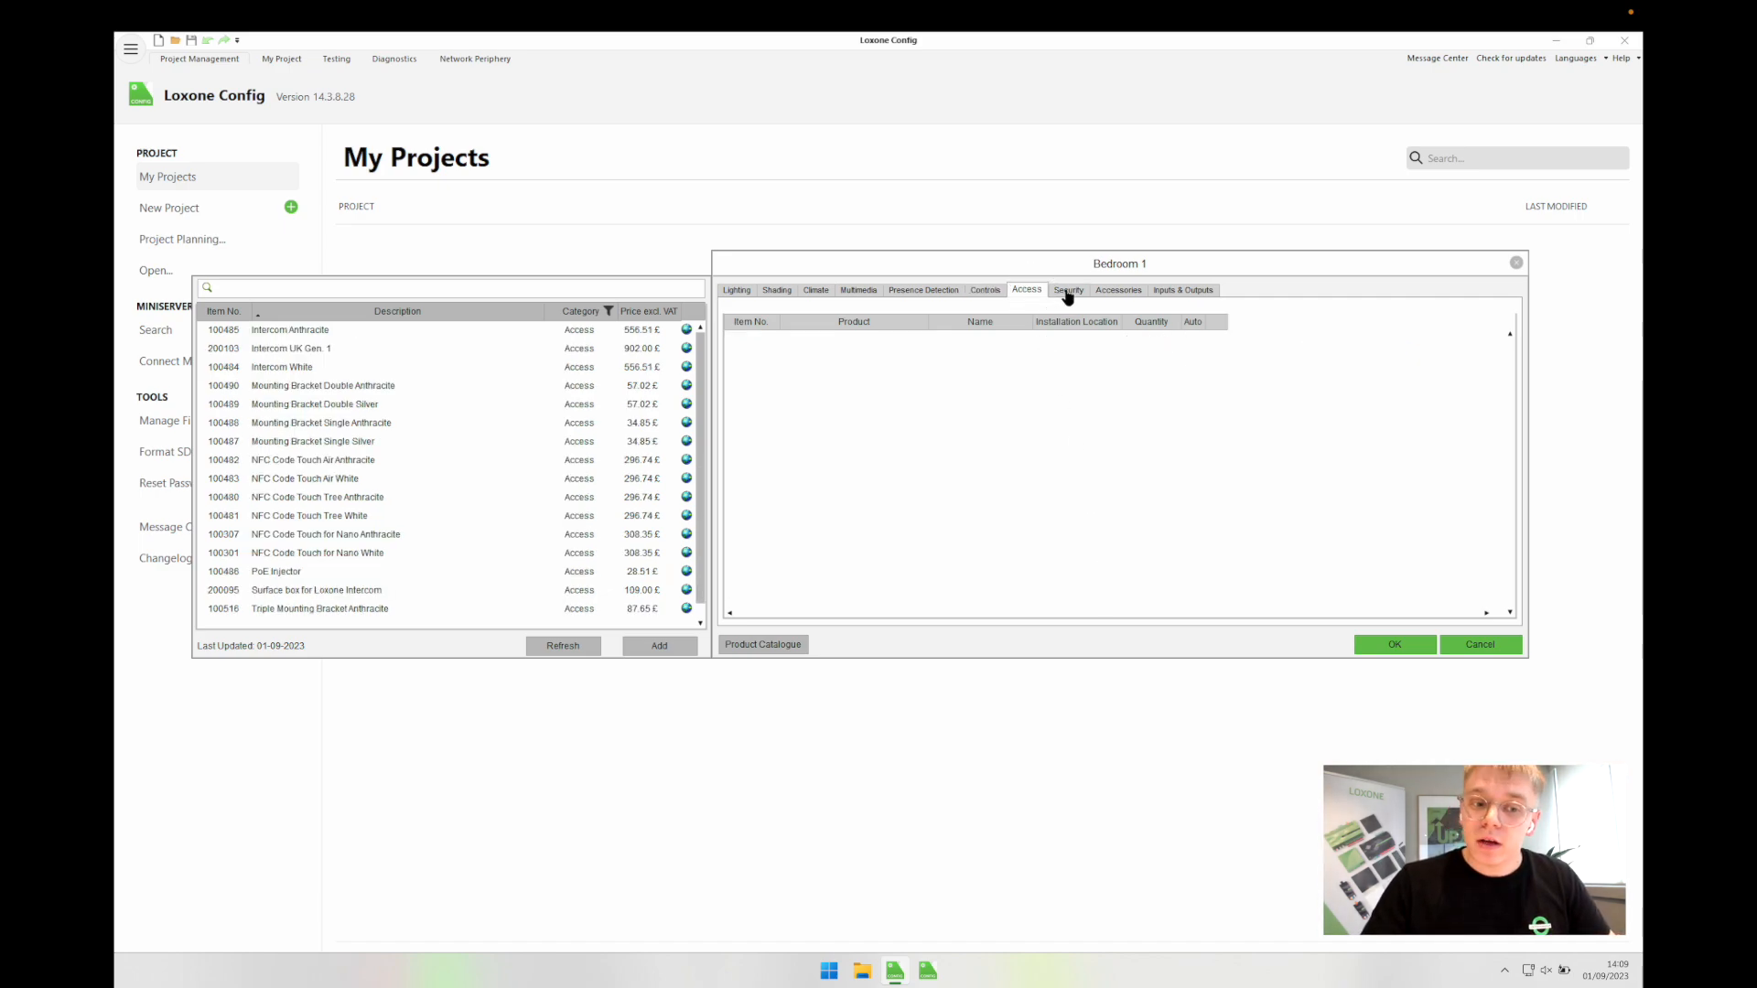
click(1067, 291)
click(1109, 291)
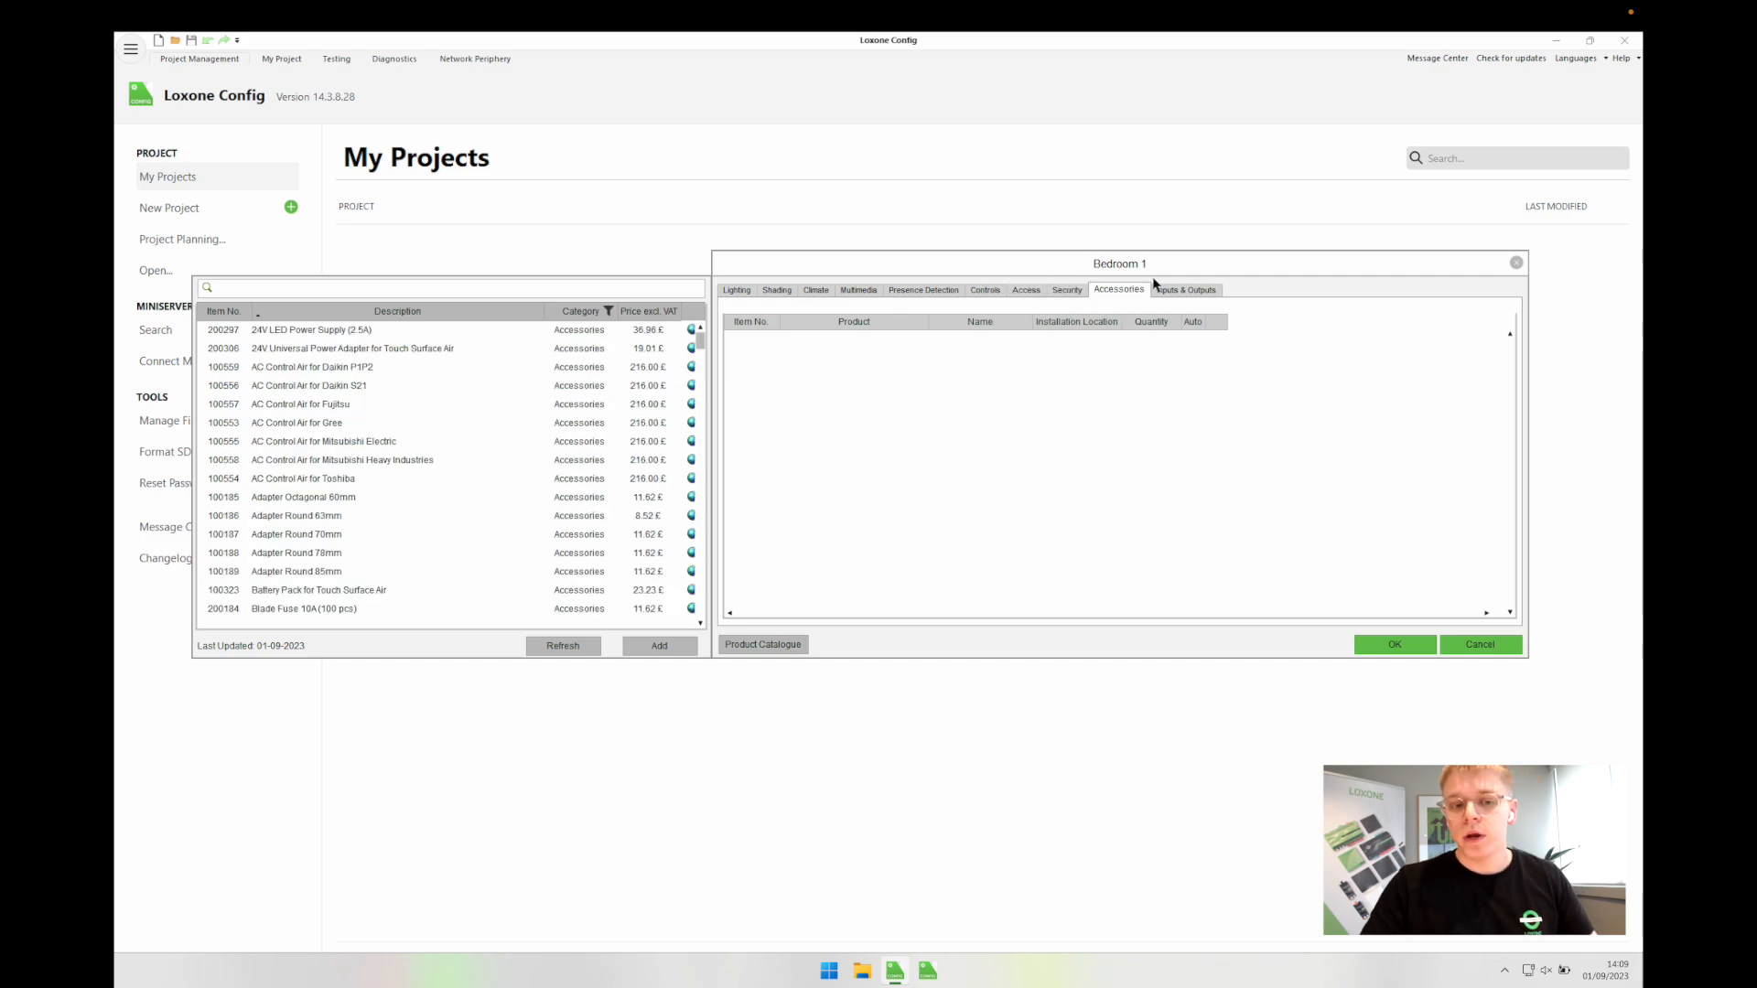
click(742, 291)
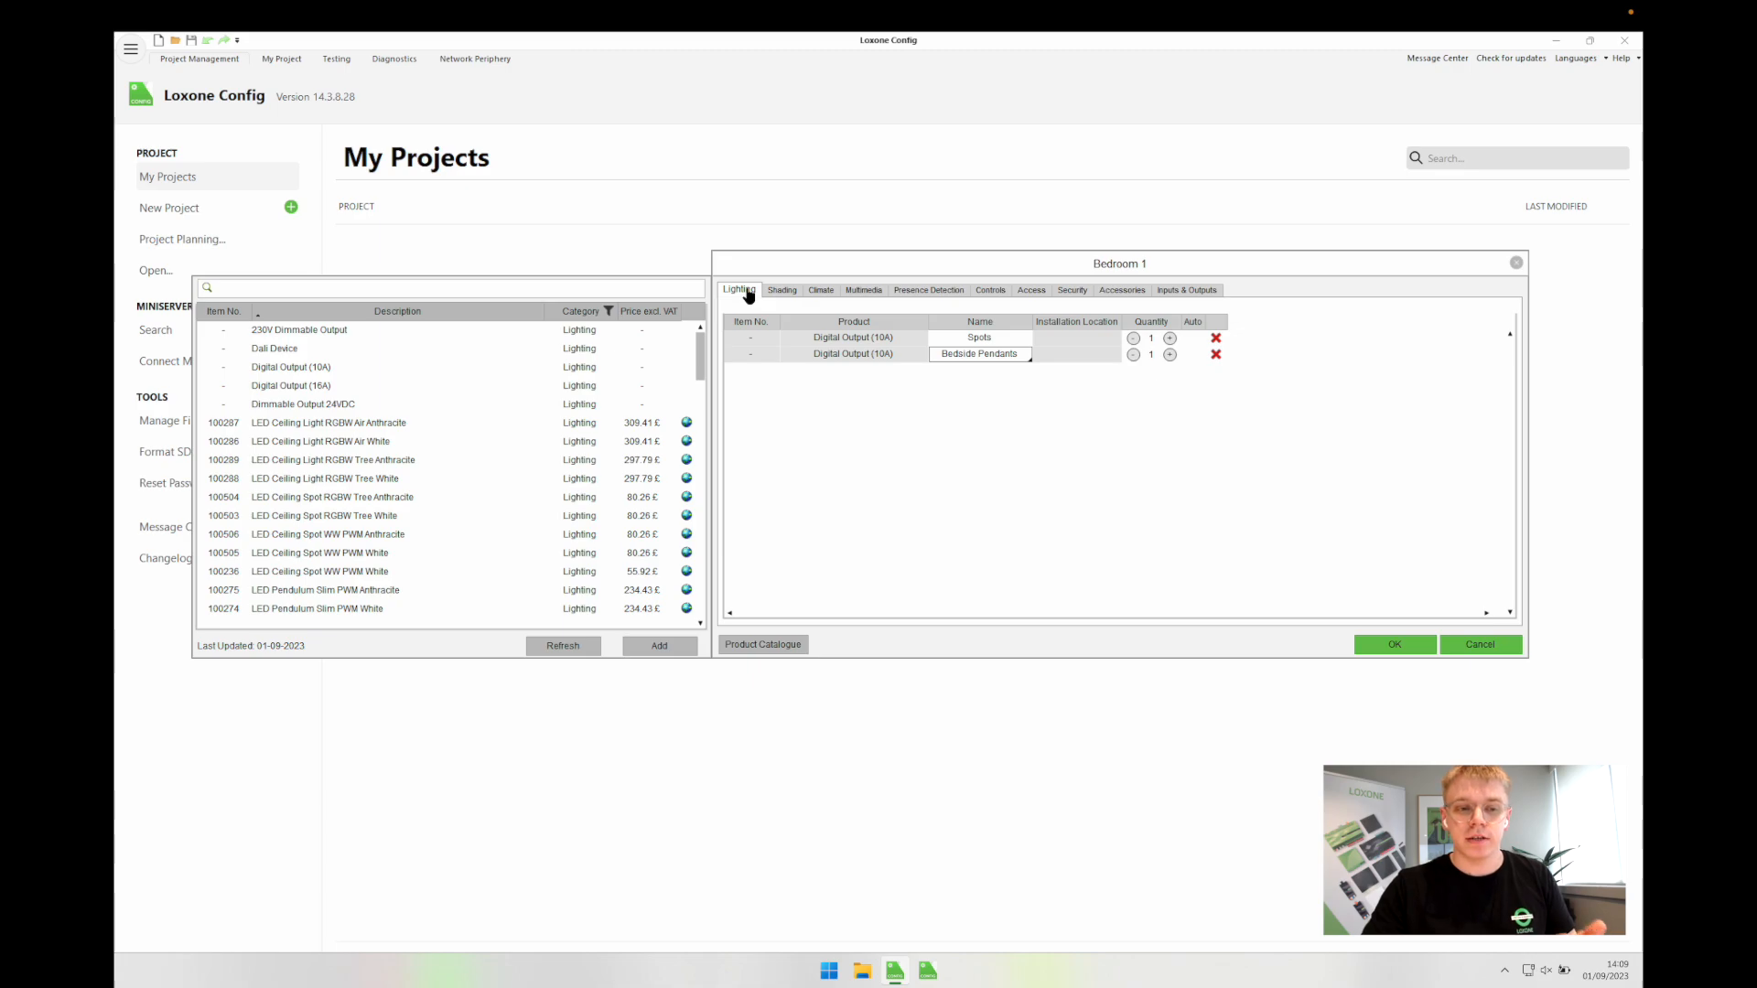
click(819, 293)
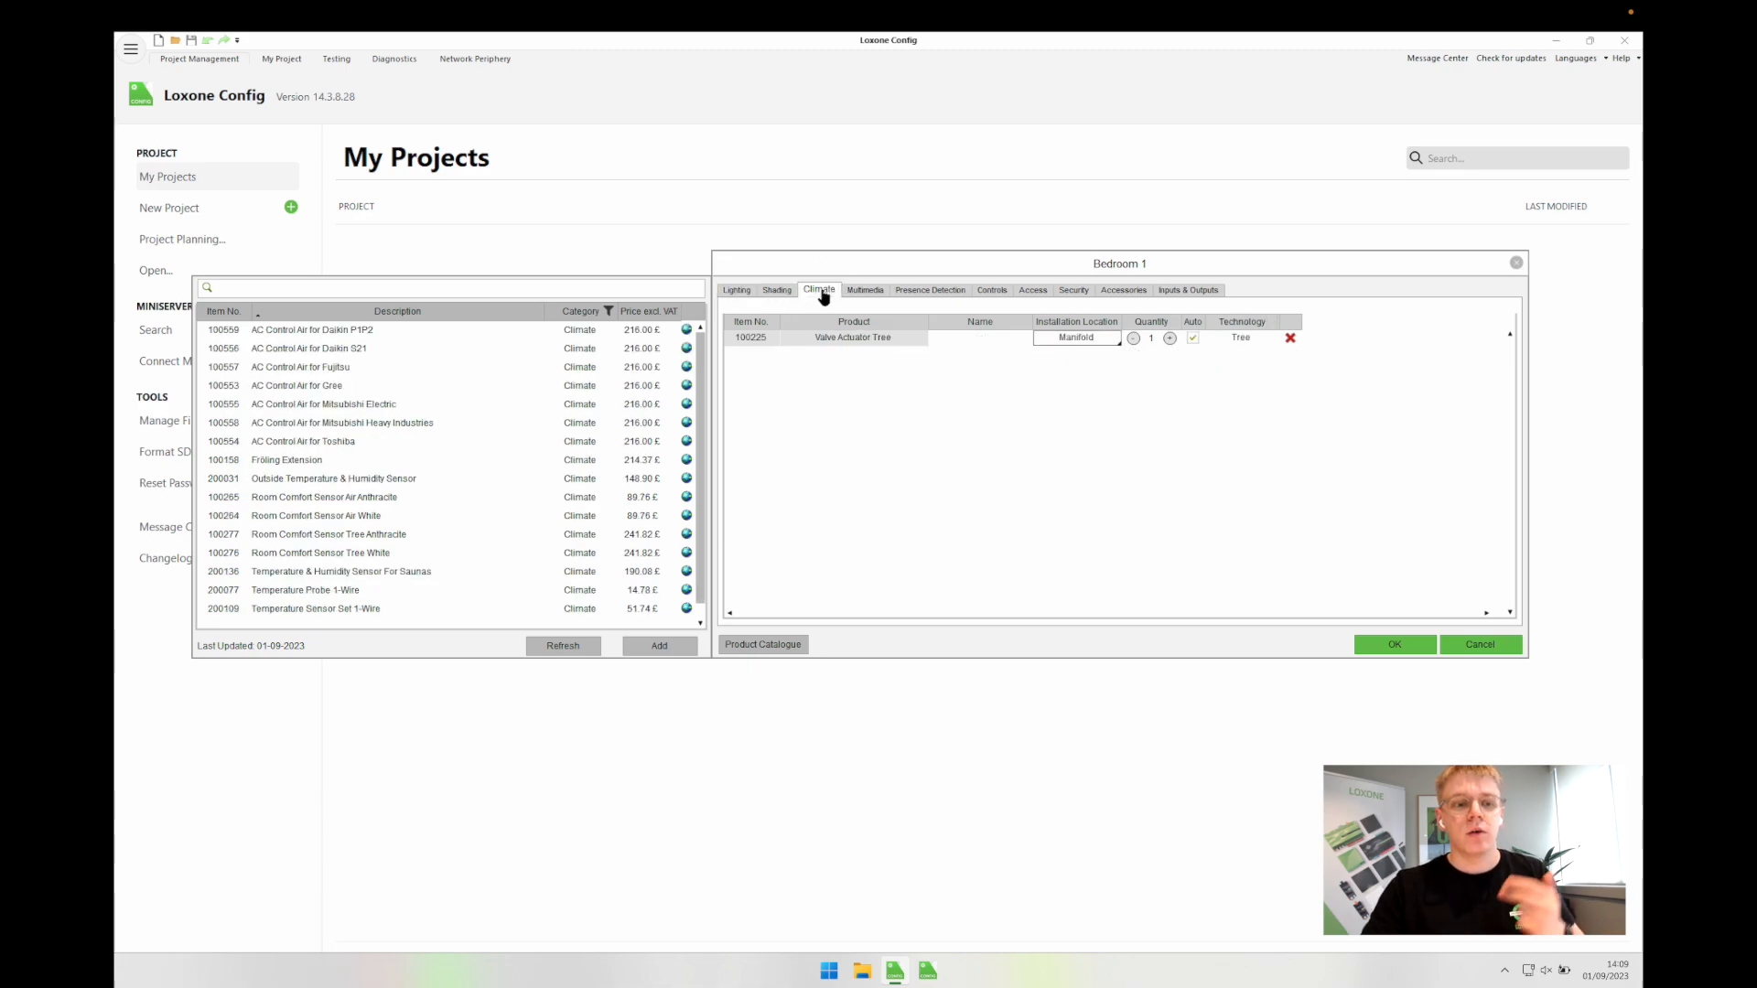
click(869, 293)
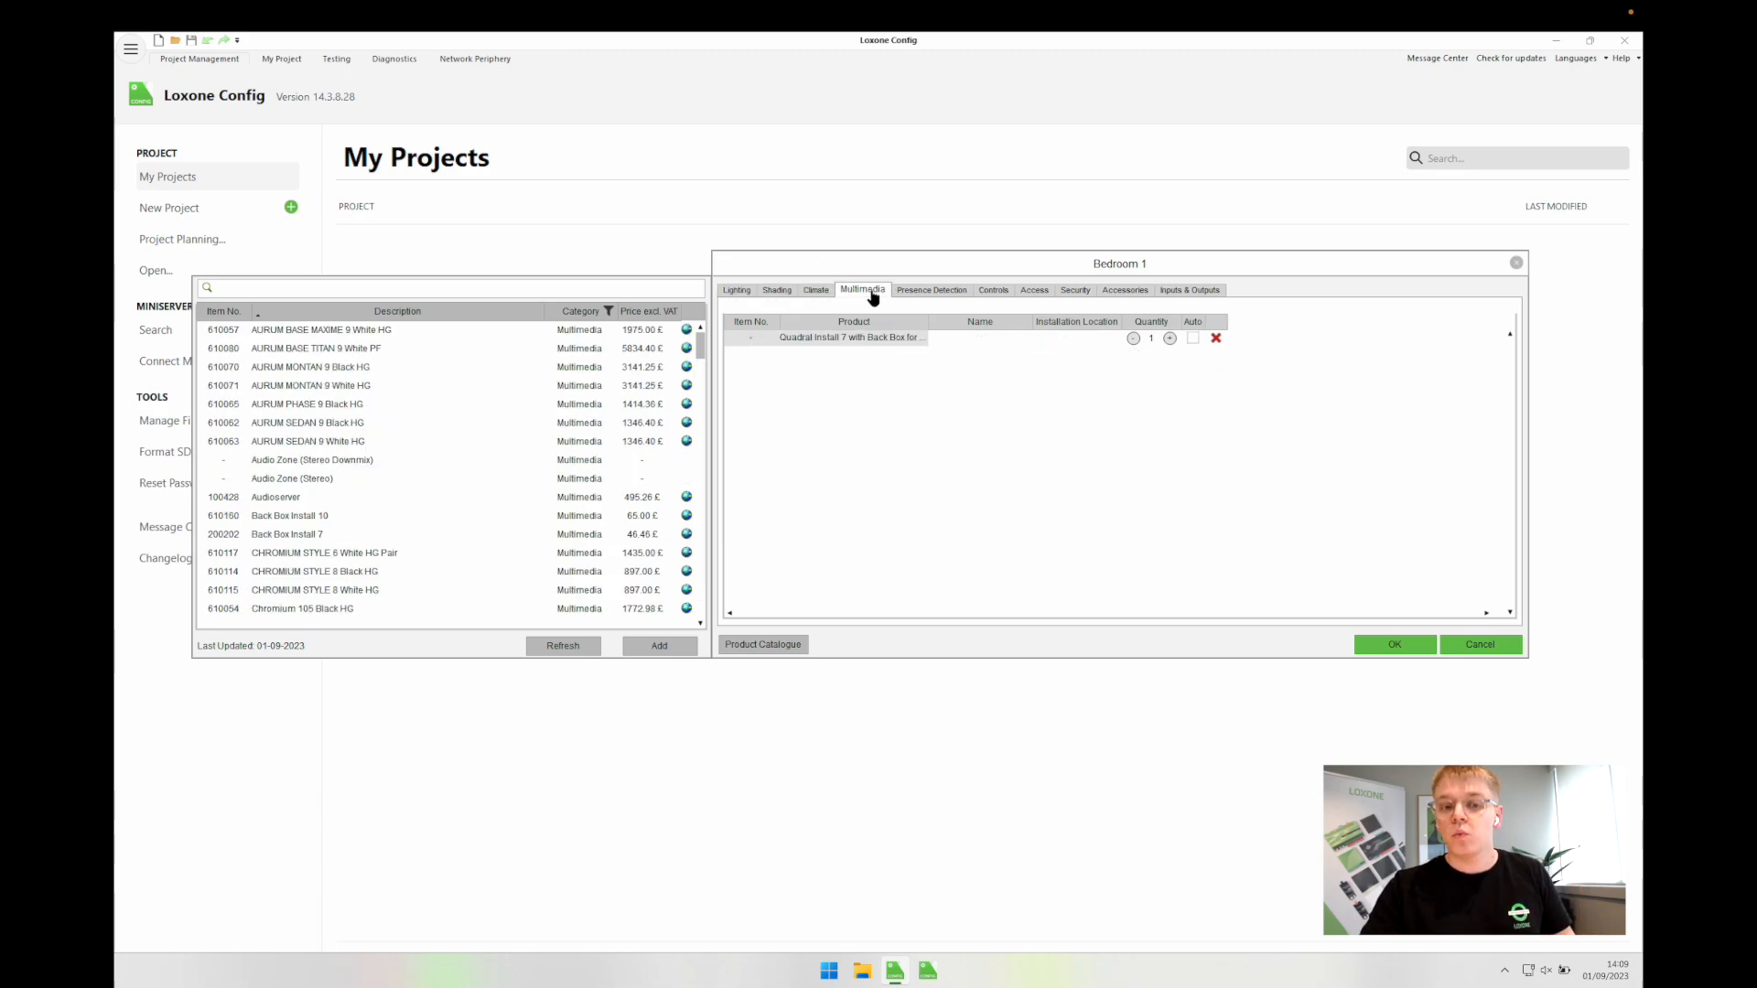
click(913, 293)
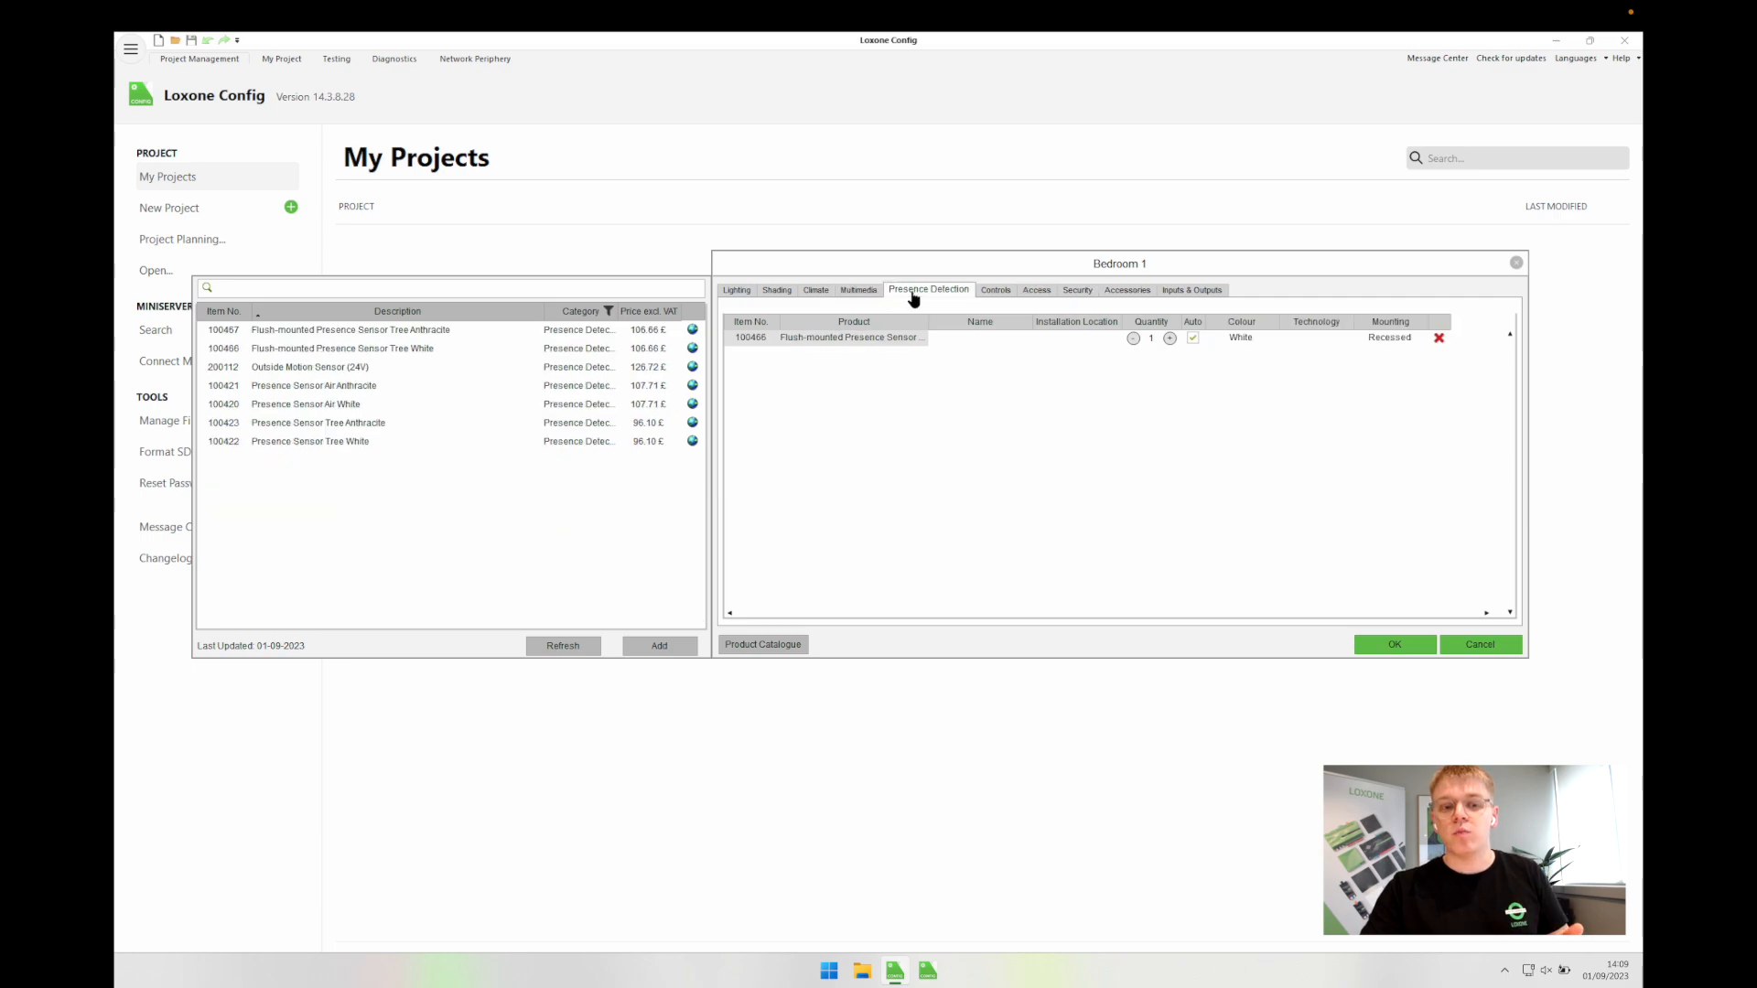
click(995, 291)
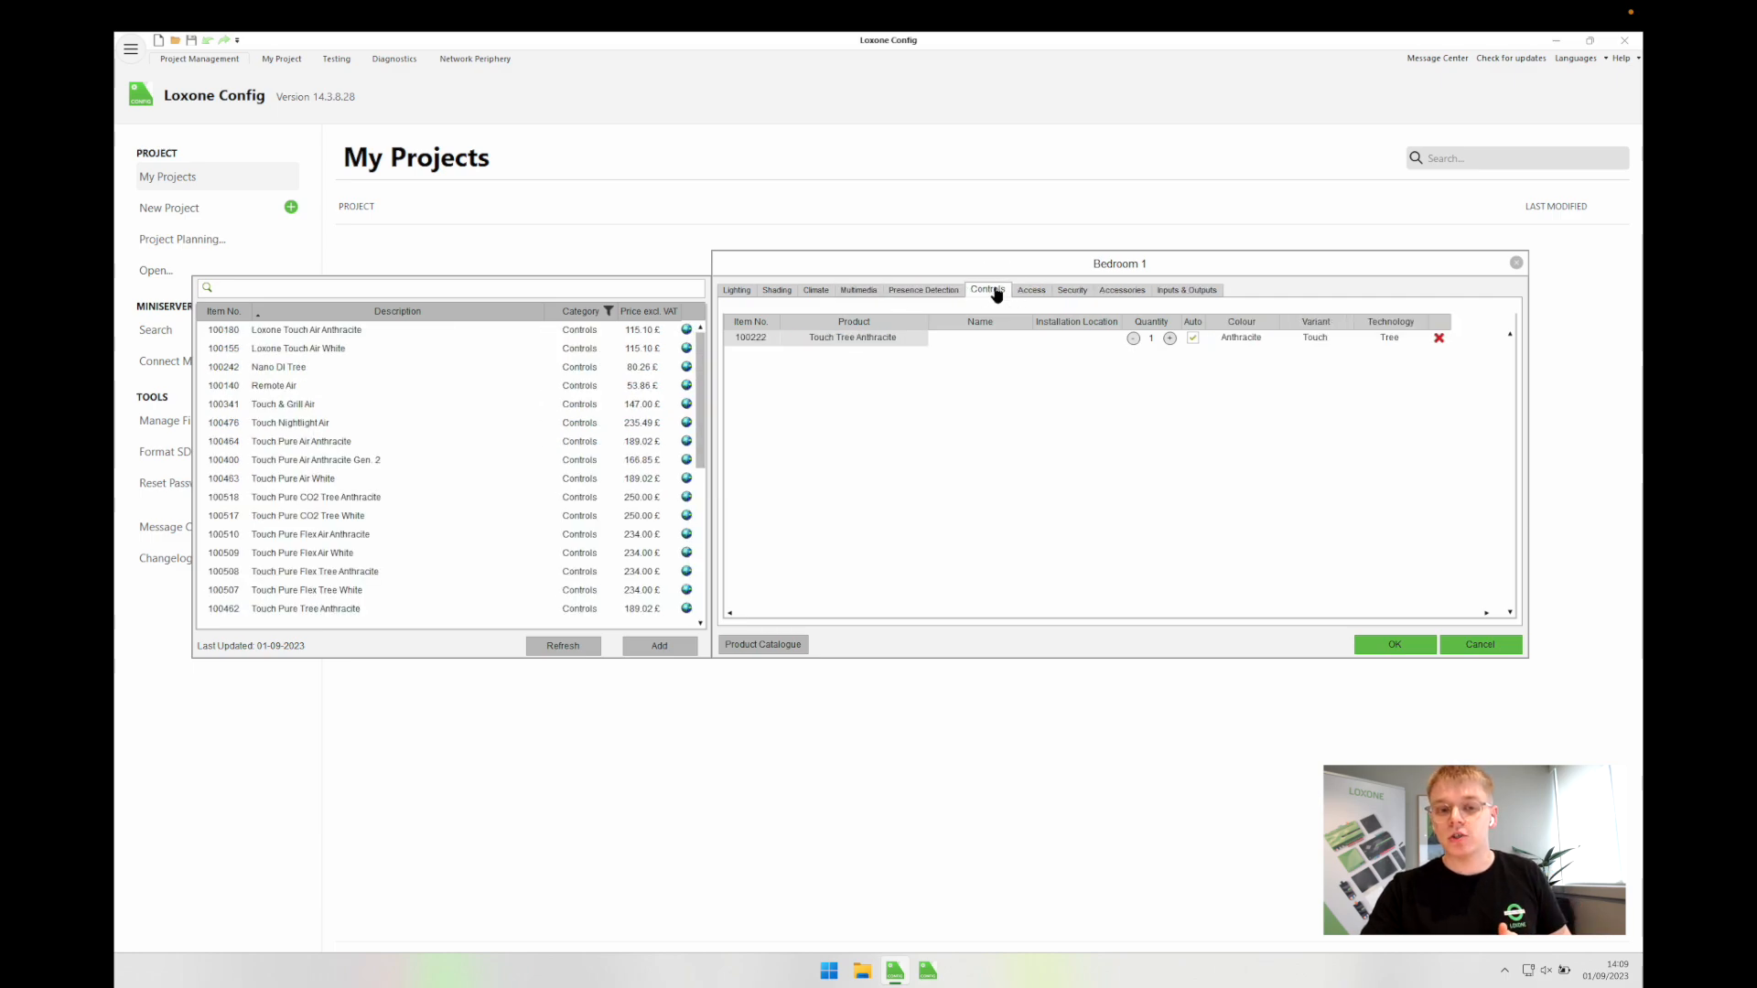
click(1389, 646)
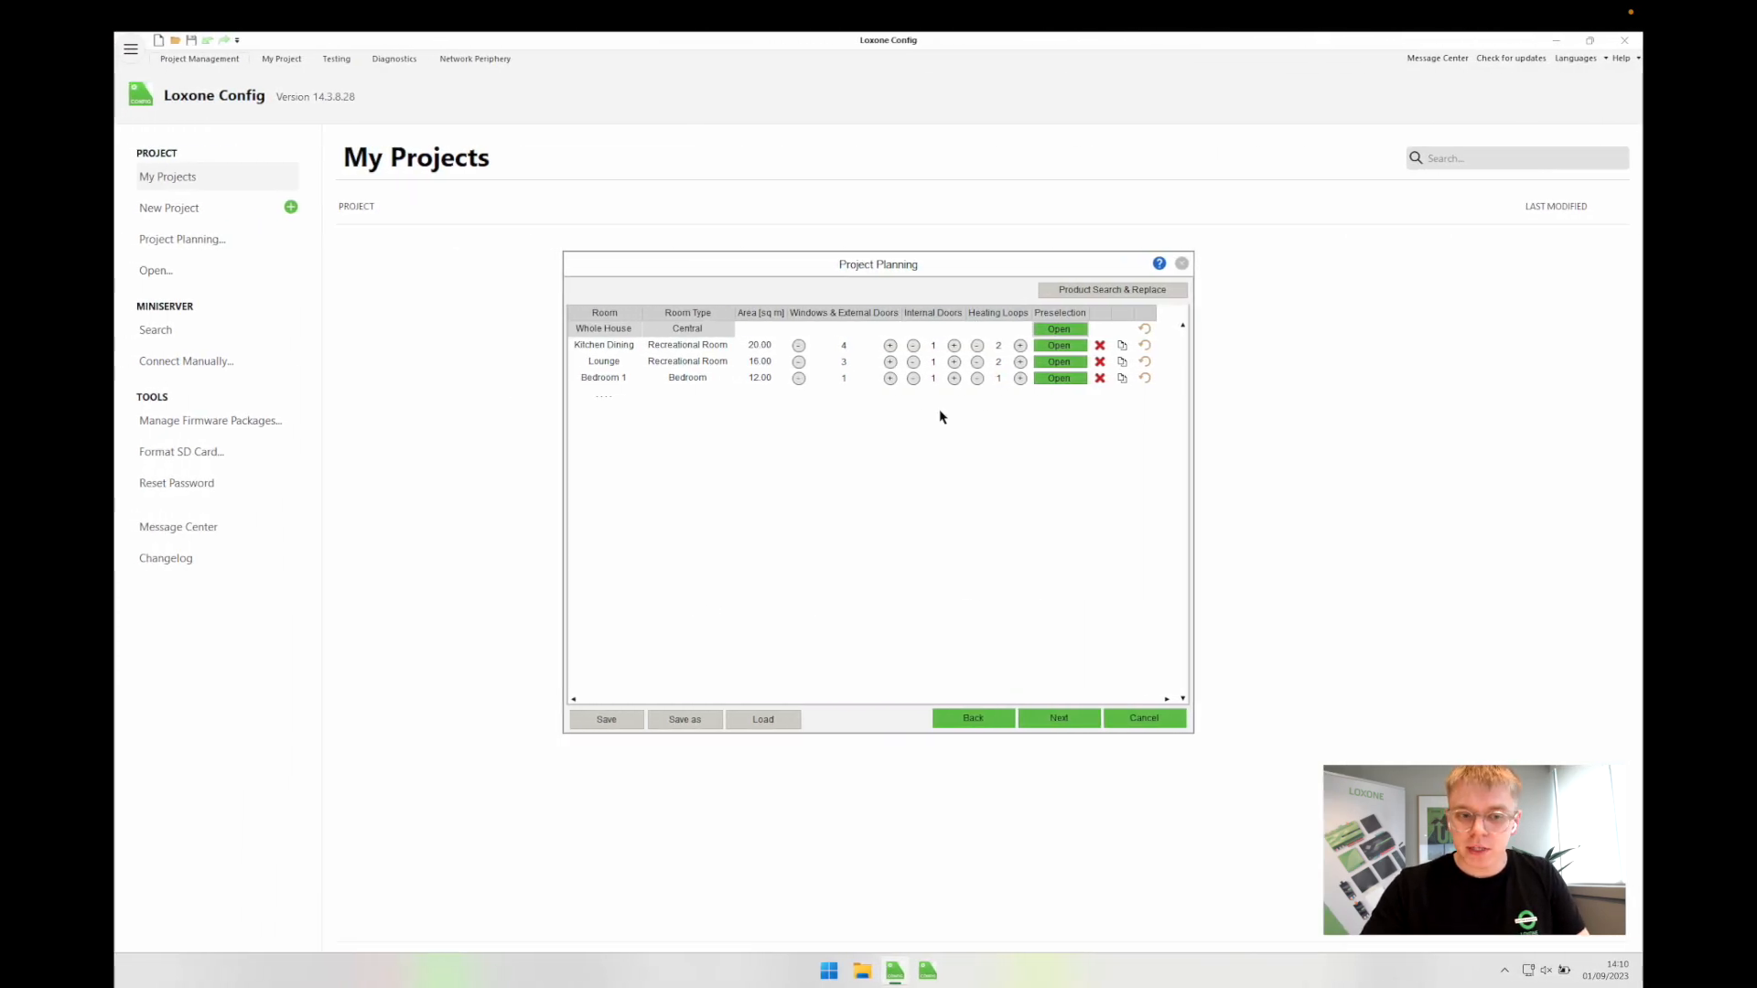
Step: Duplicate Bedroom 1 as Bedroom 2 and change its area to 10.00 m²
click(1122, 378)
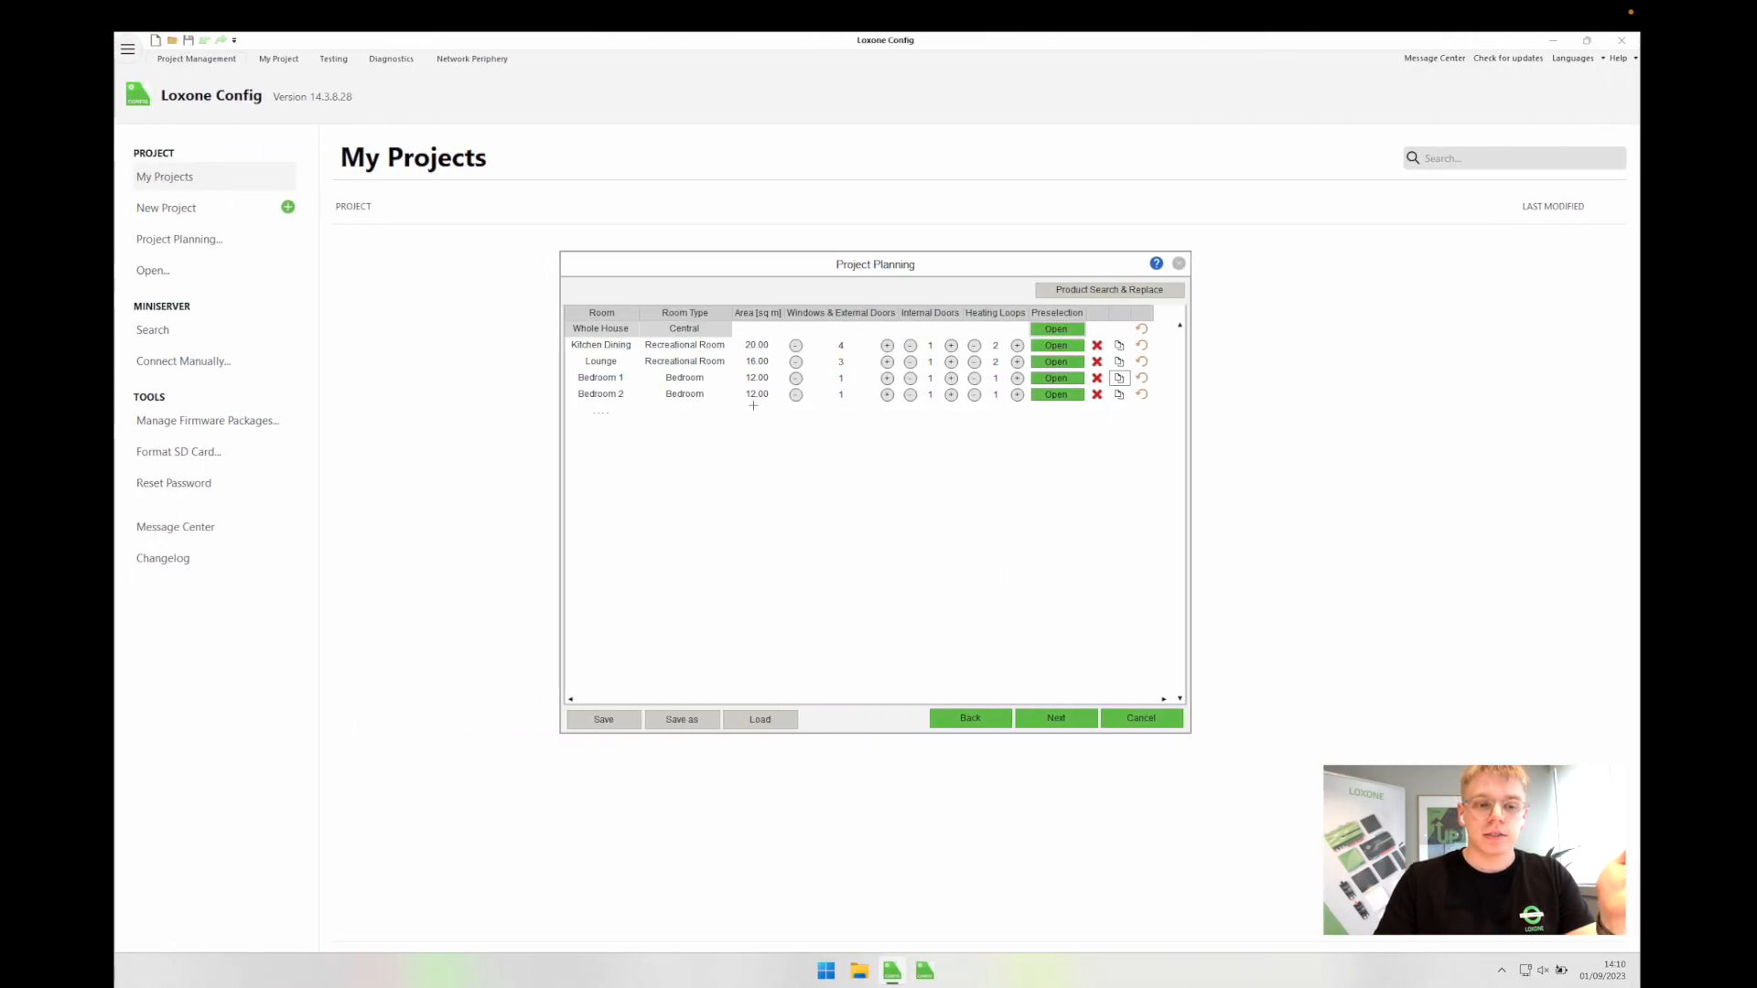
click(755, 398)
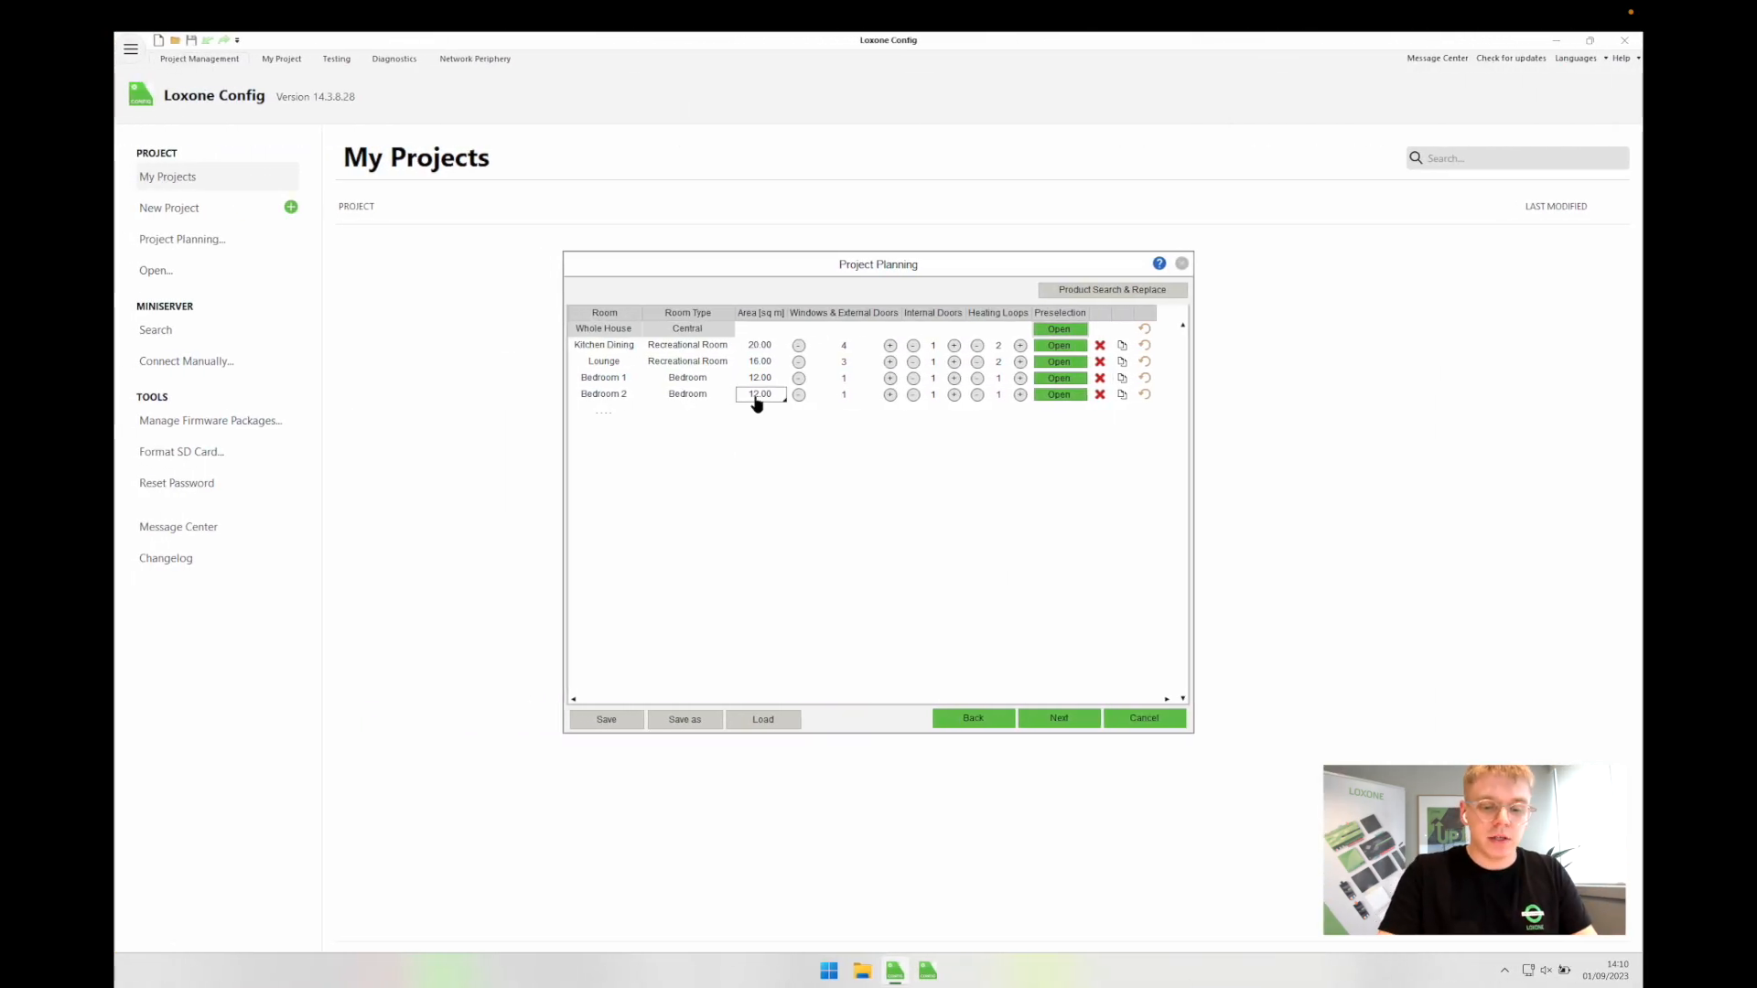
text(10)
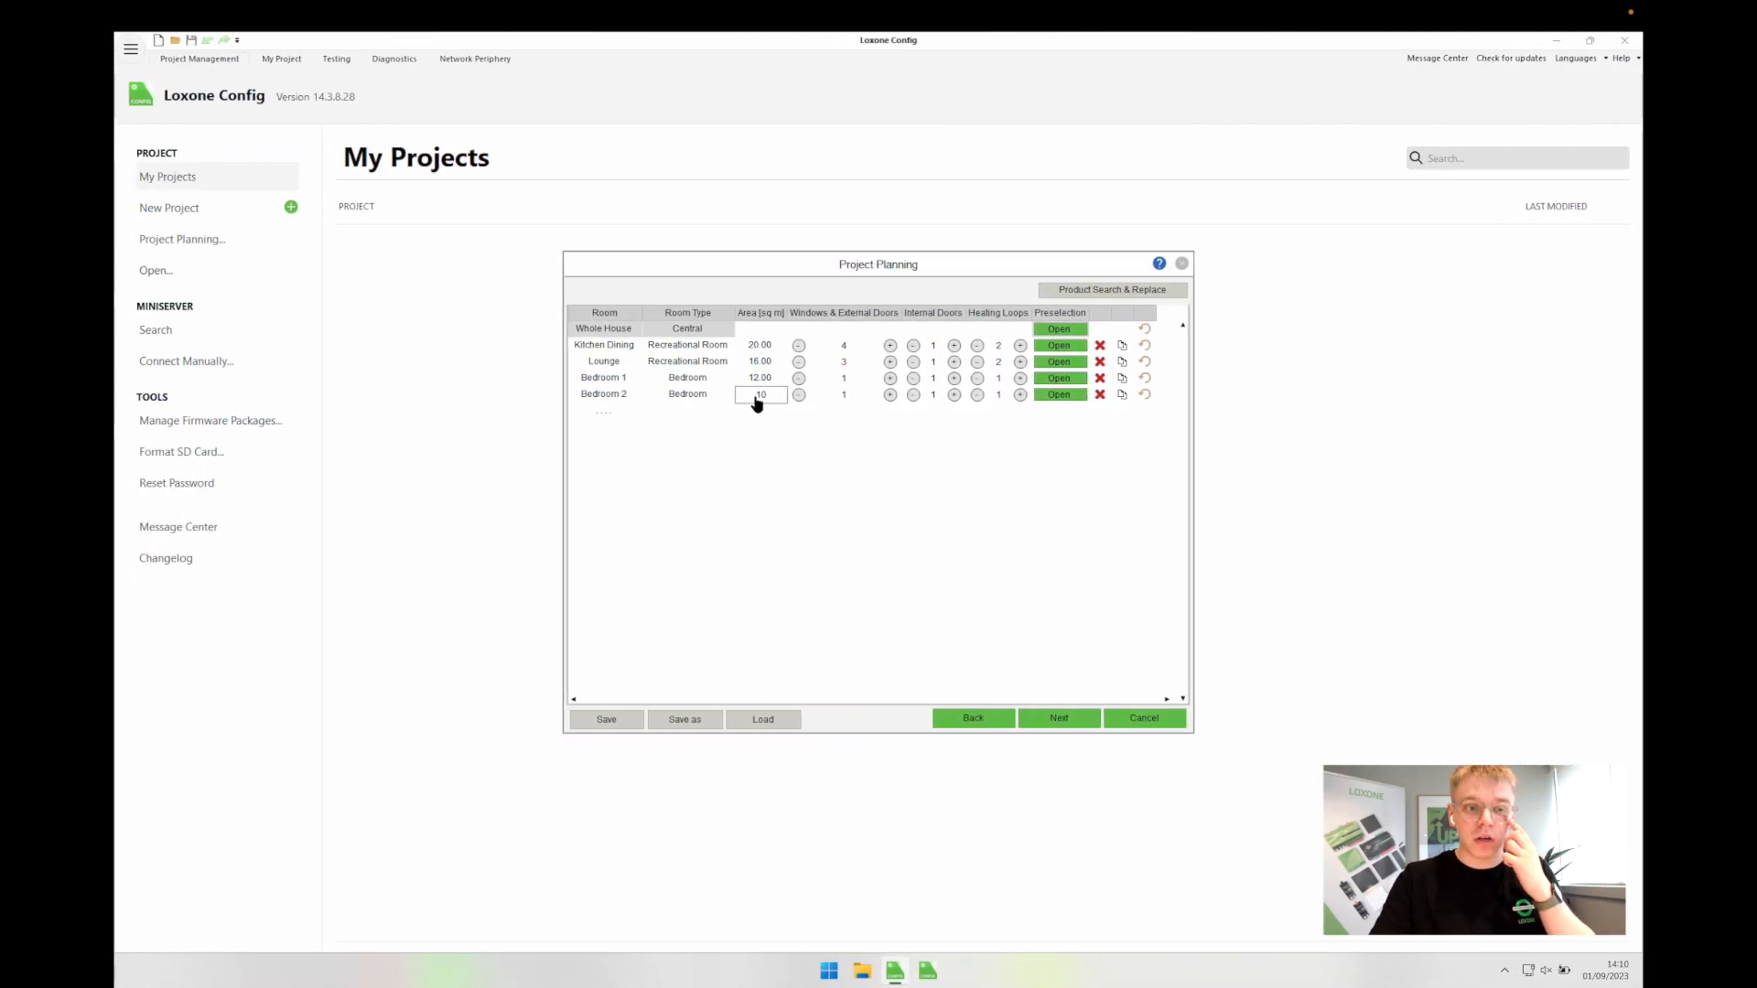
click(822, 476)
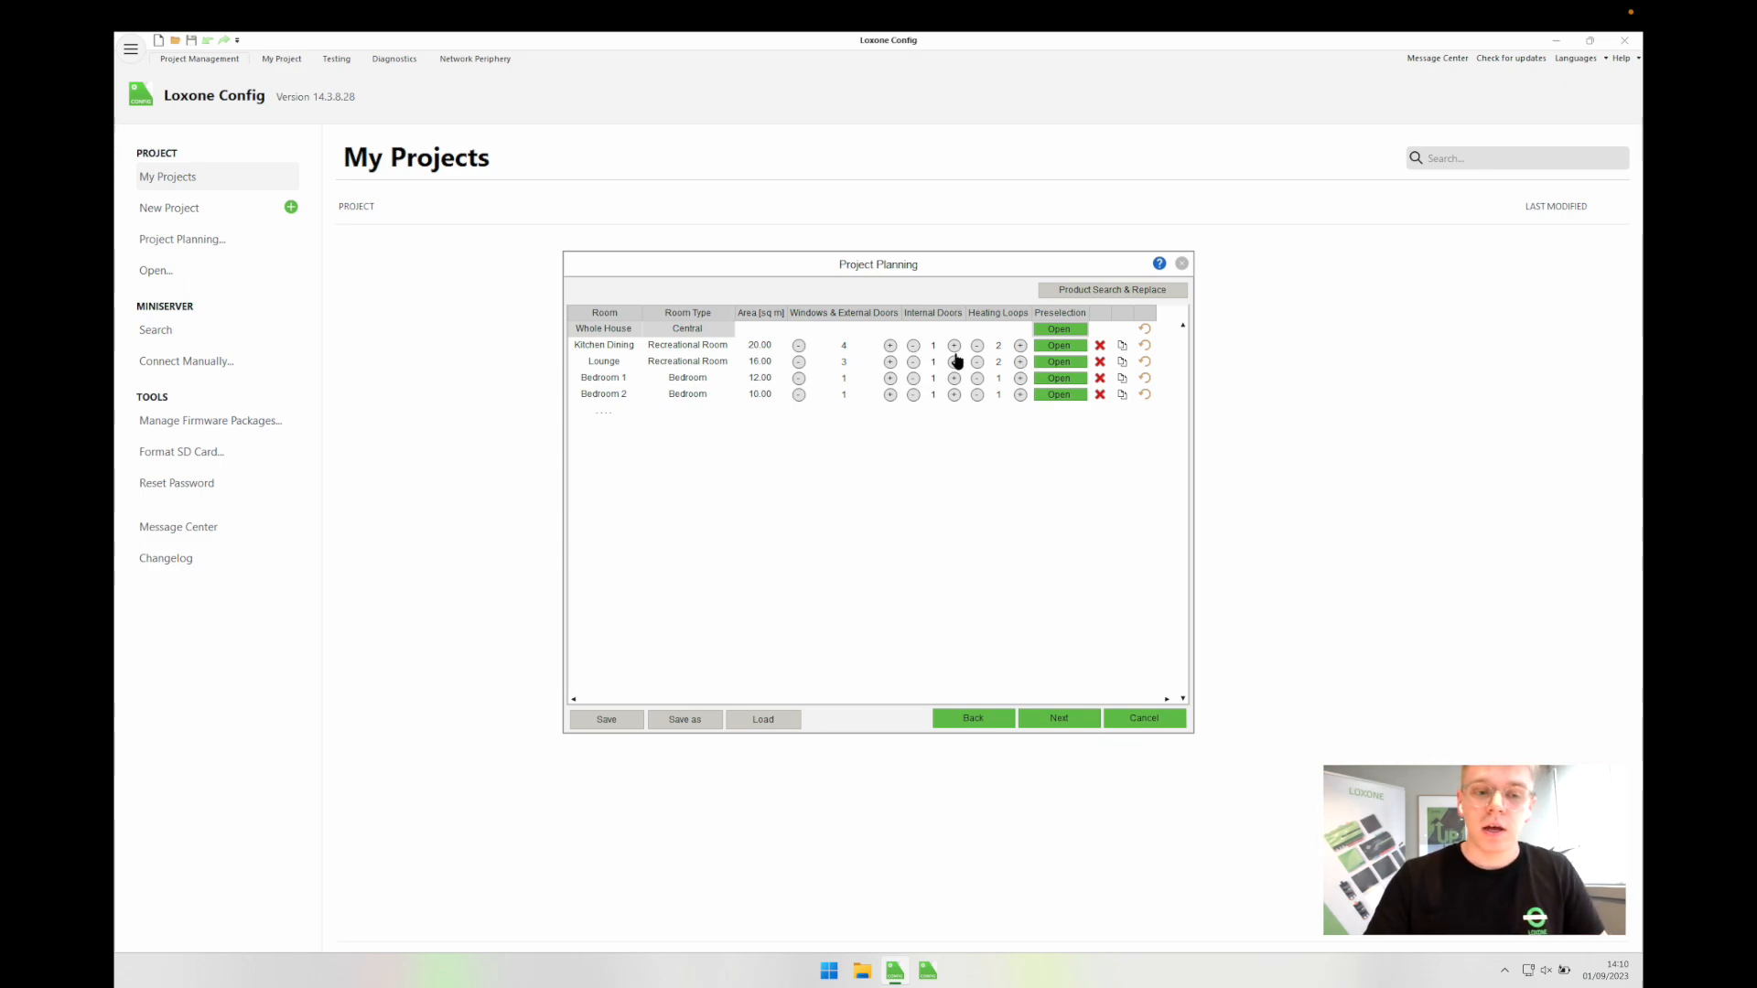
Step: Delete Bedroom 2's Bedside Pendants output, review the other categories, and confirm the preselection
click(1041, 397)
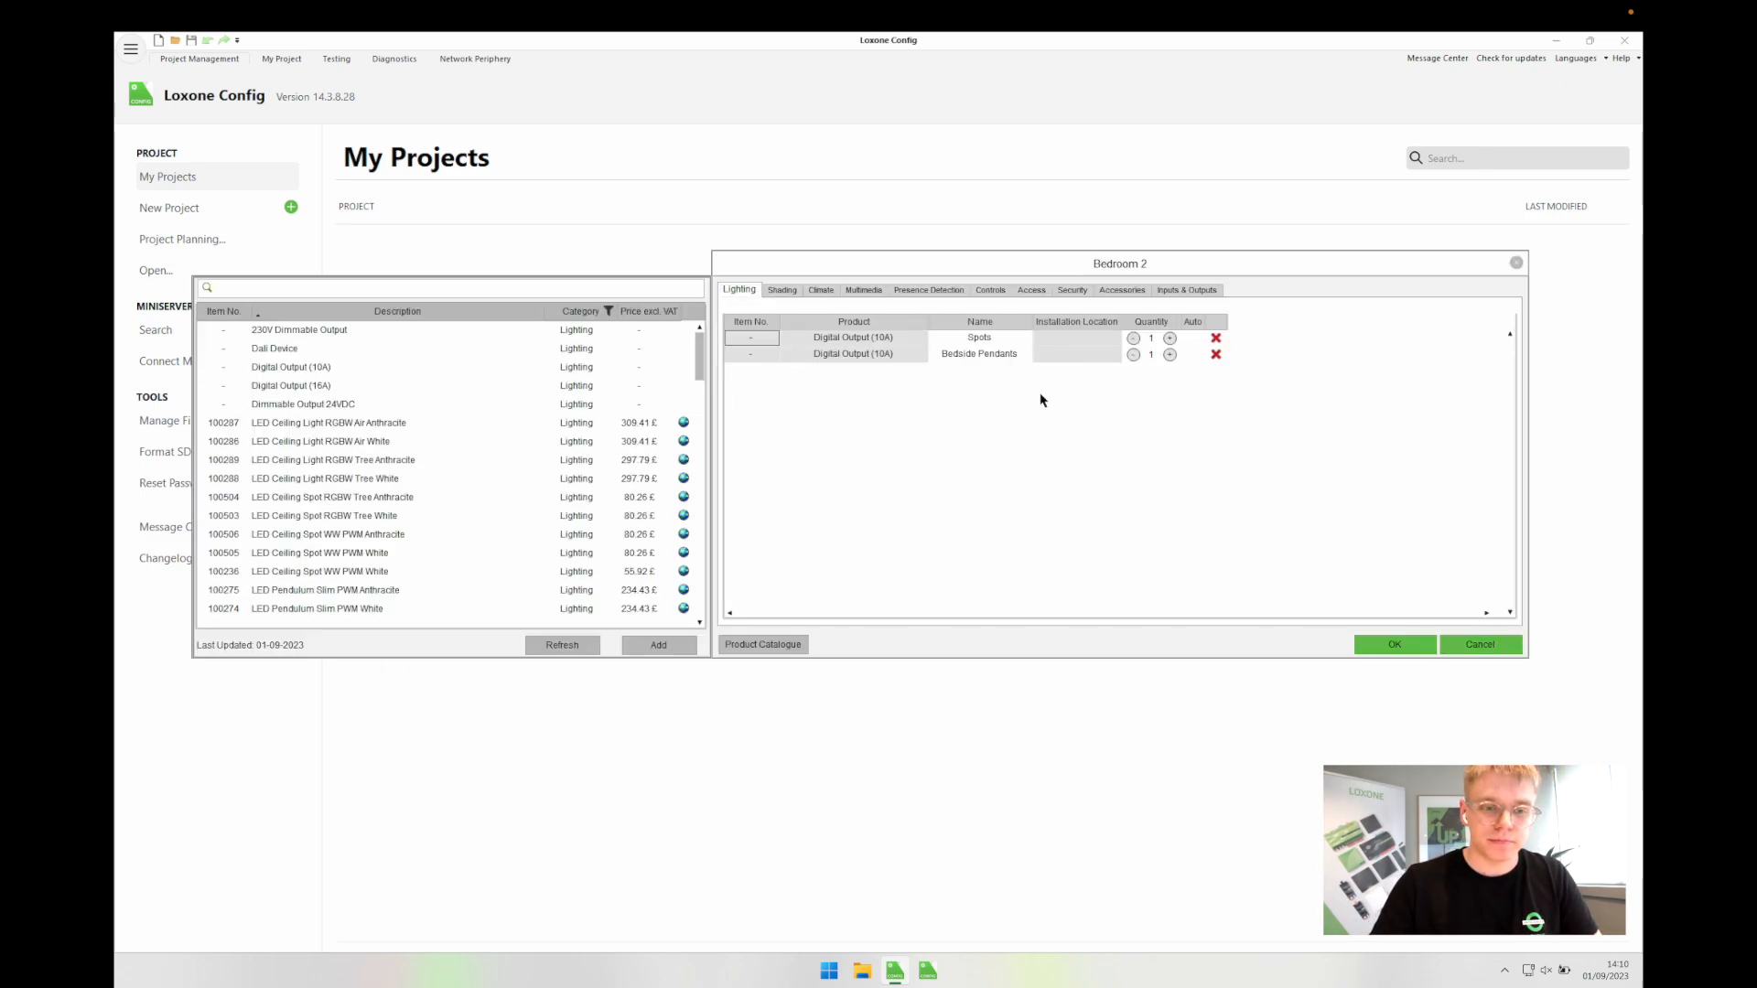
click(1215, 354)
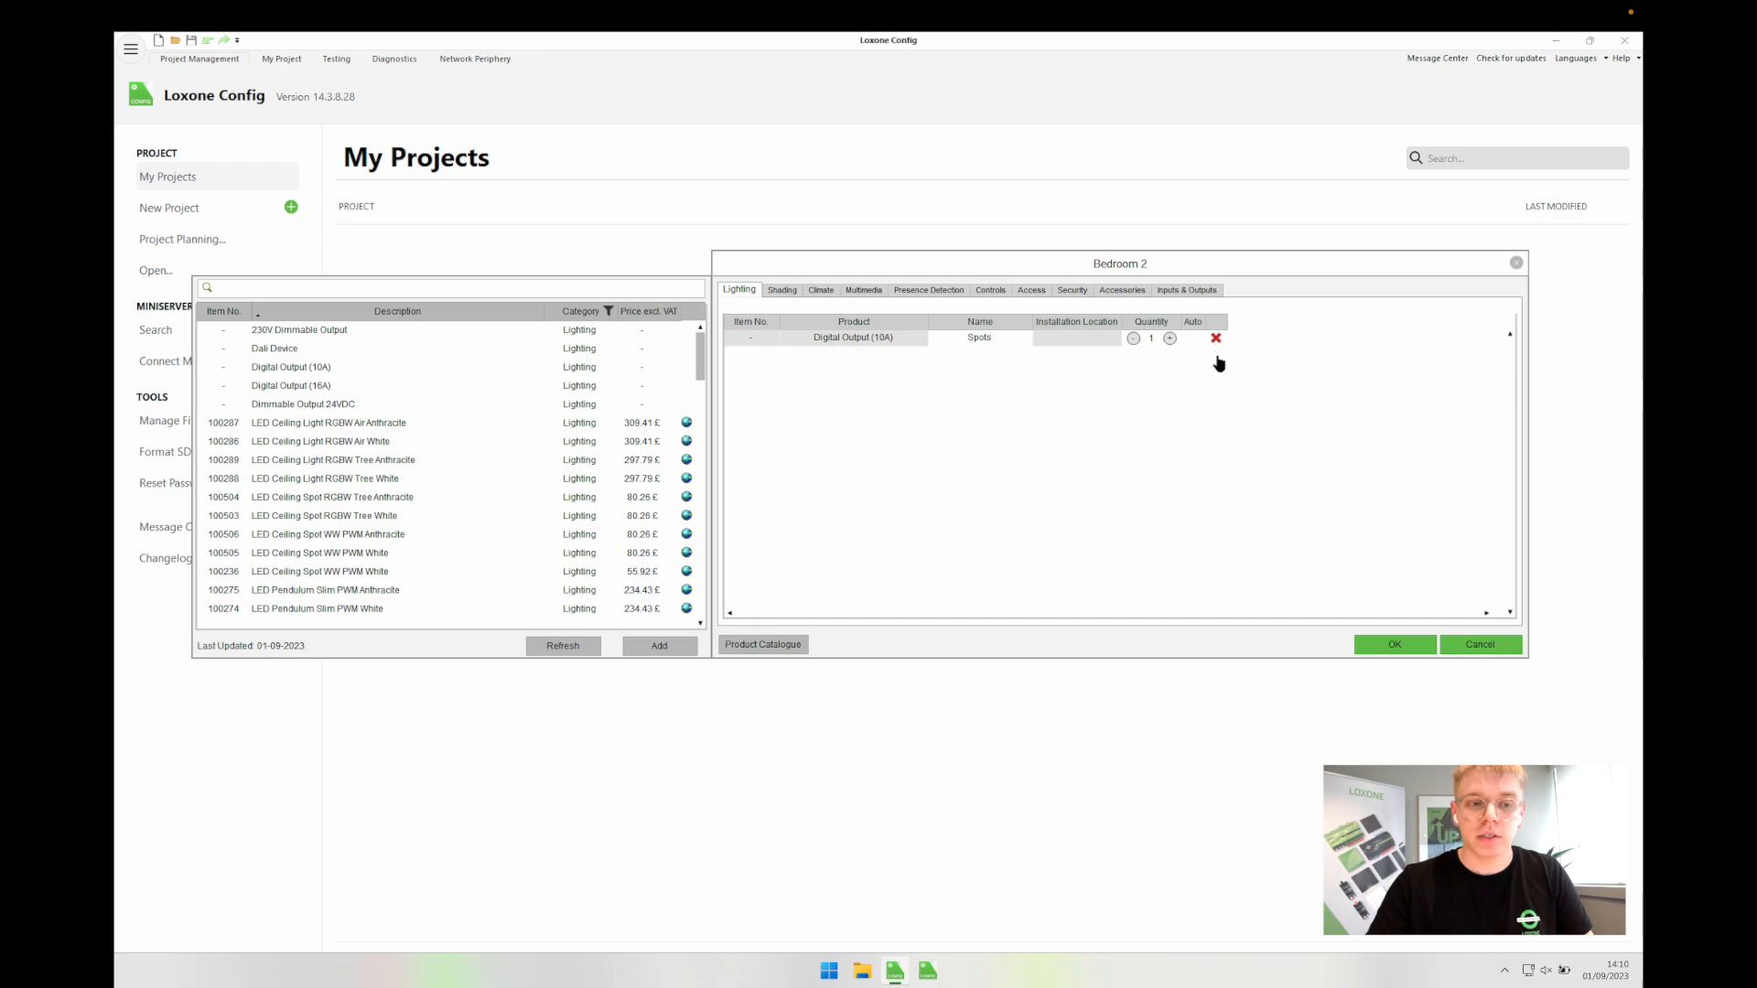
click(784, 289)
click(814, 289)
click(865, 290)
click(917, 291)
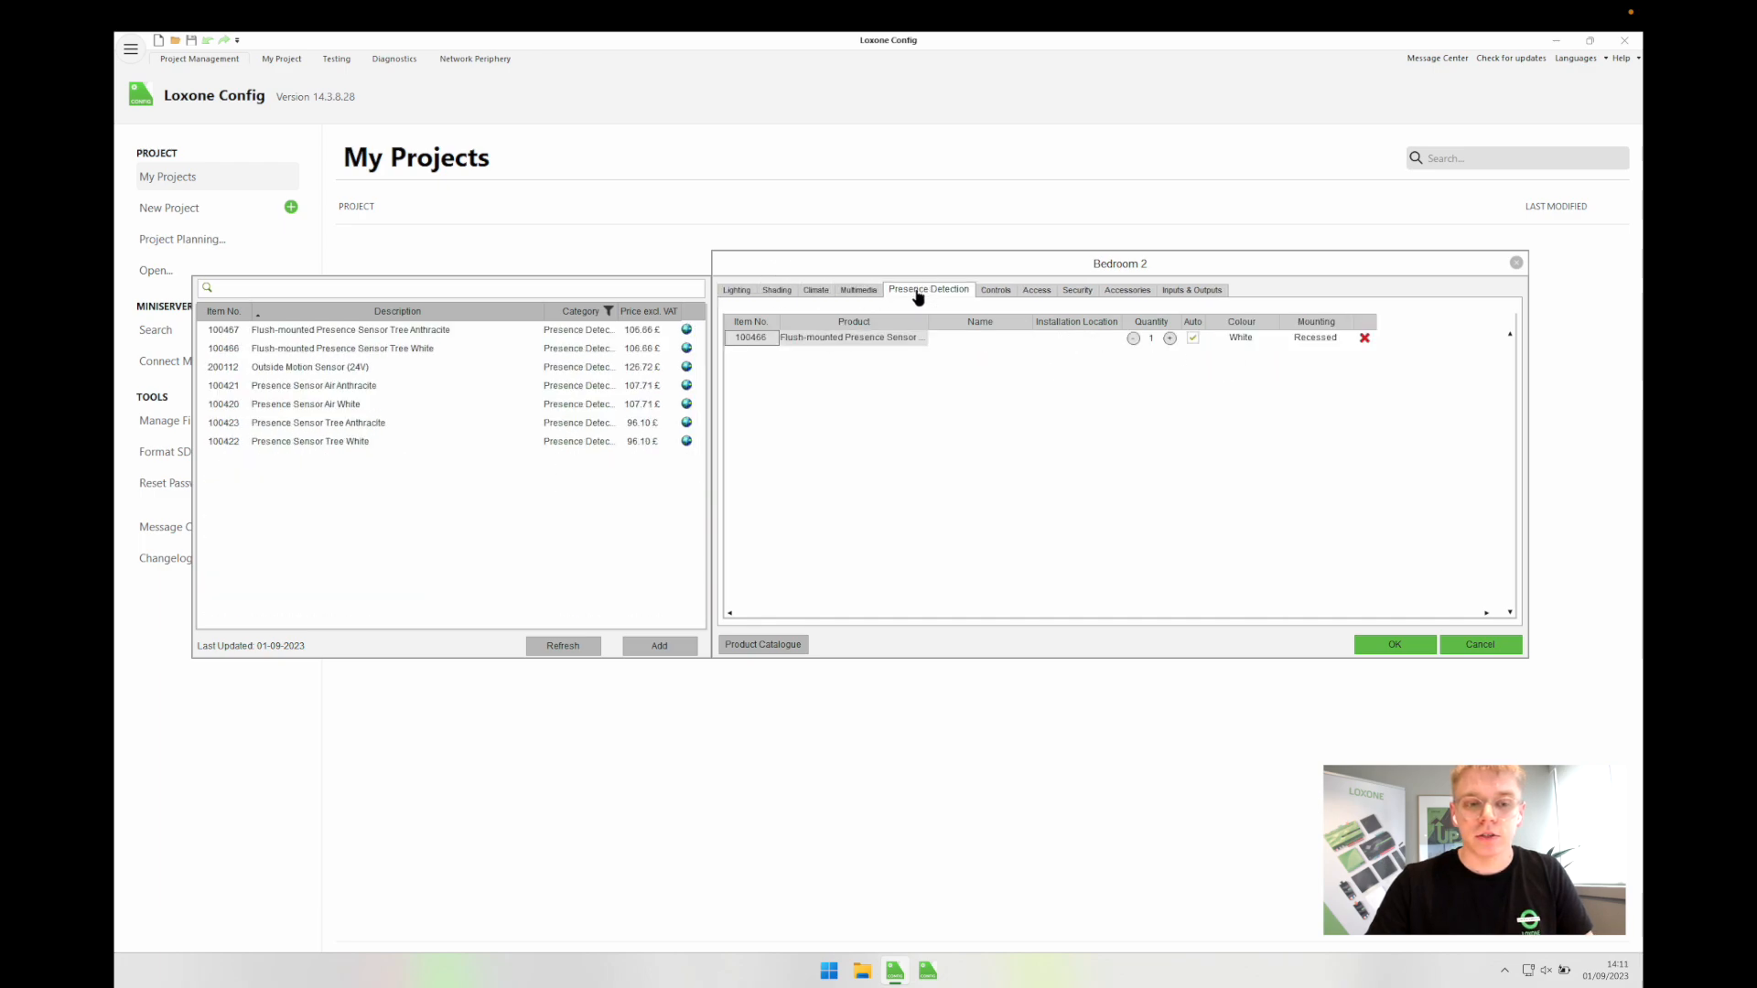
click(997, 290)
click(1034, 291)
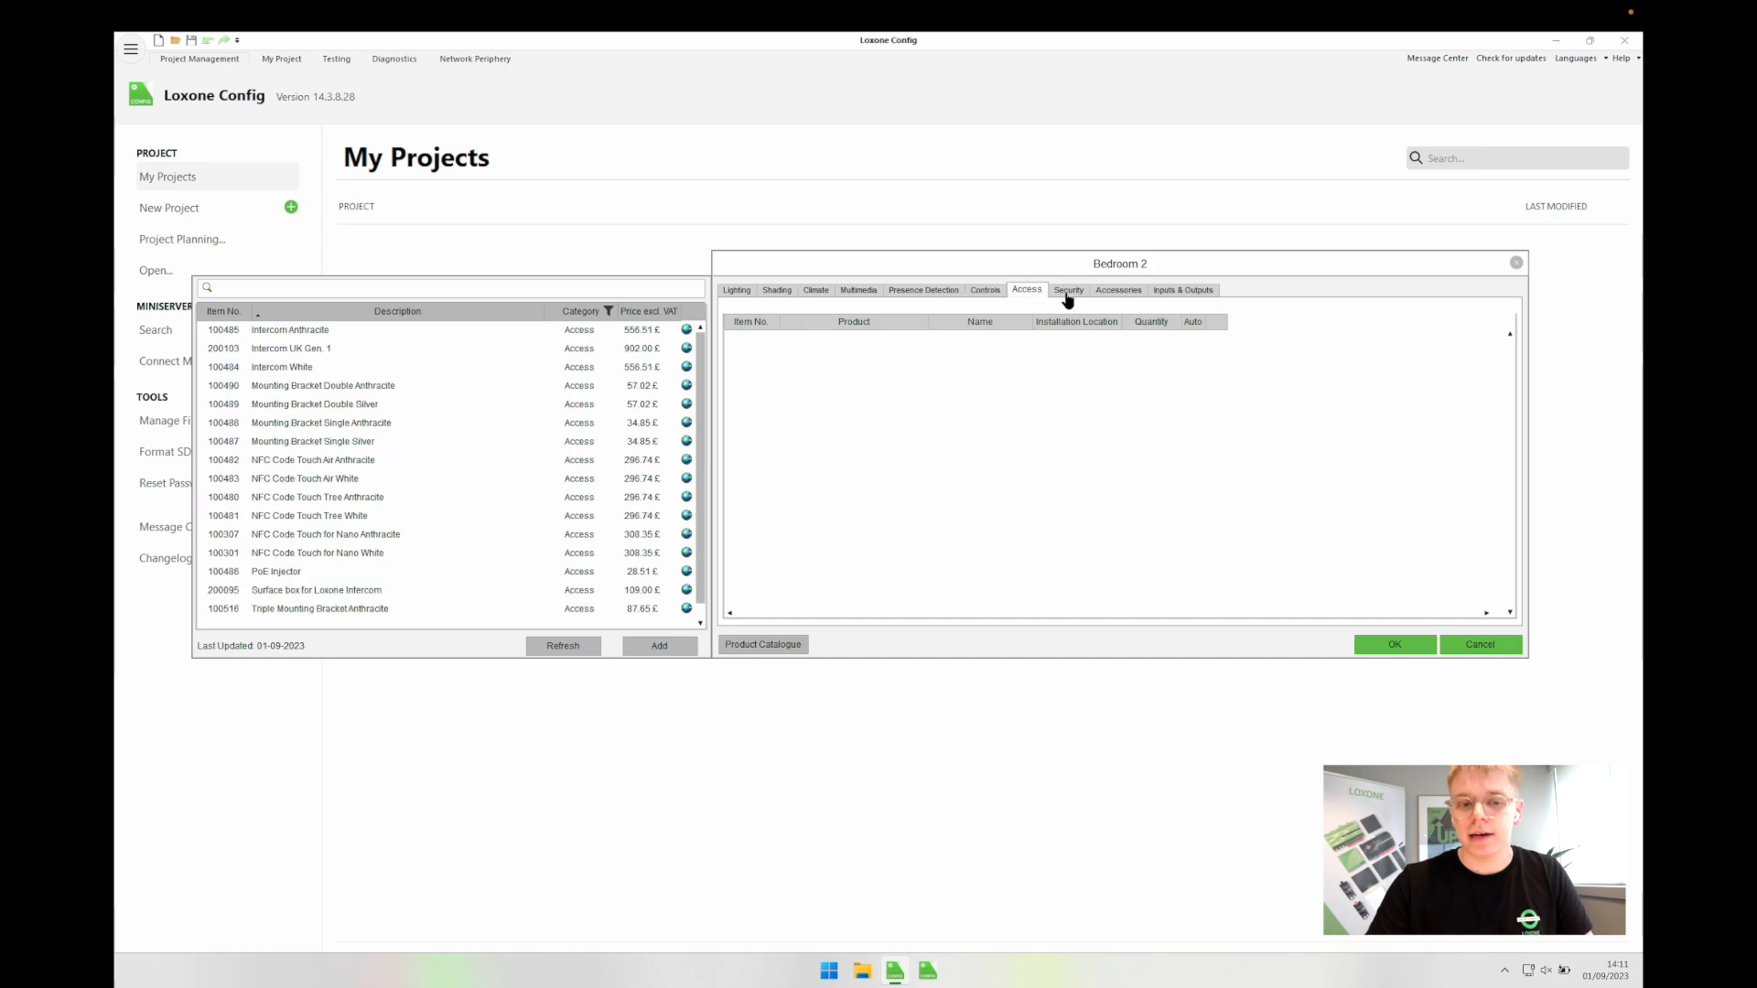
click(1067, 290)
click(1118, 290)
click(1391, 645)
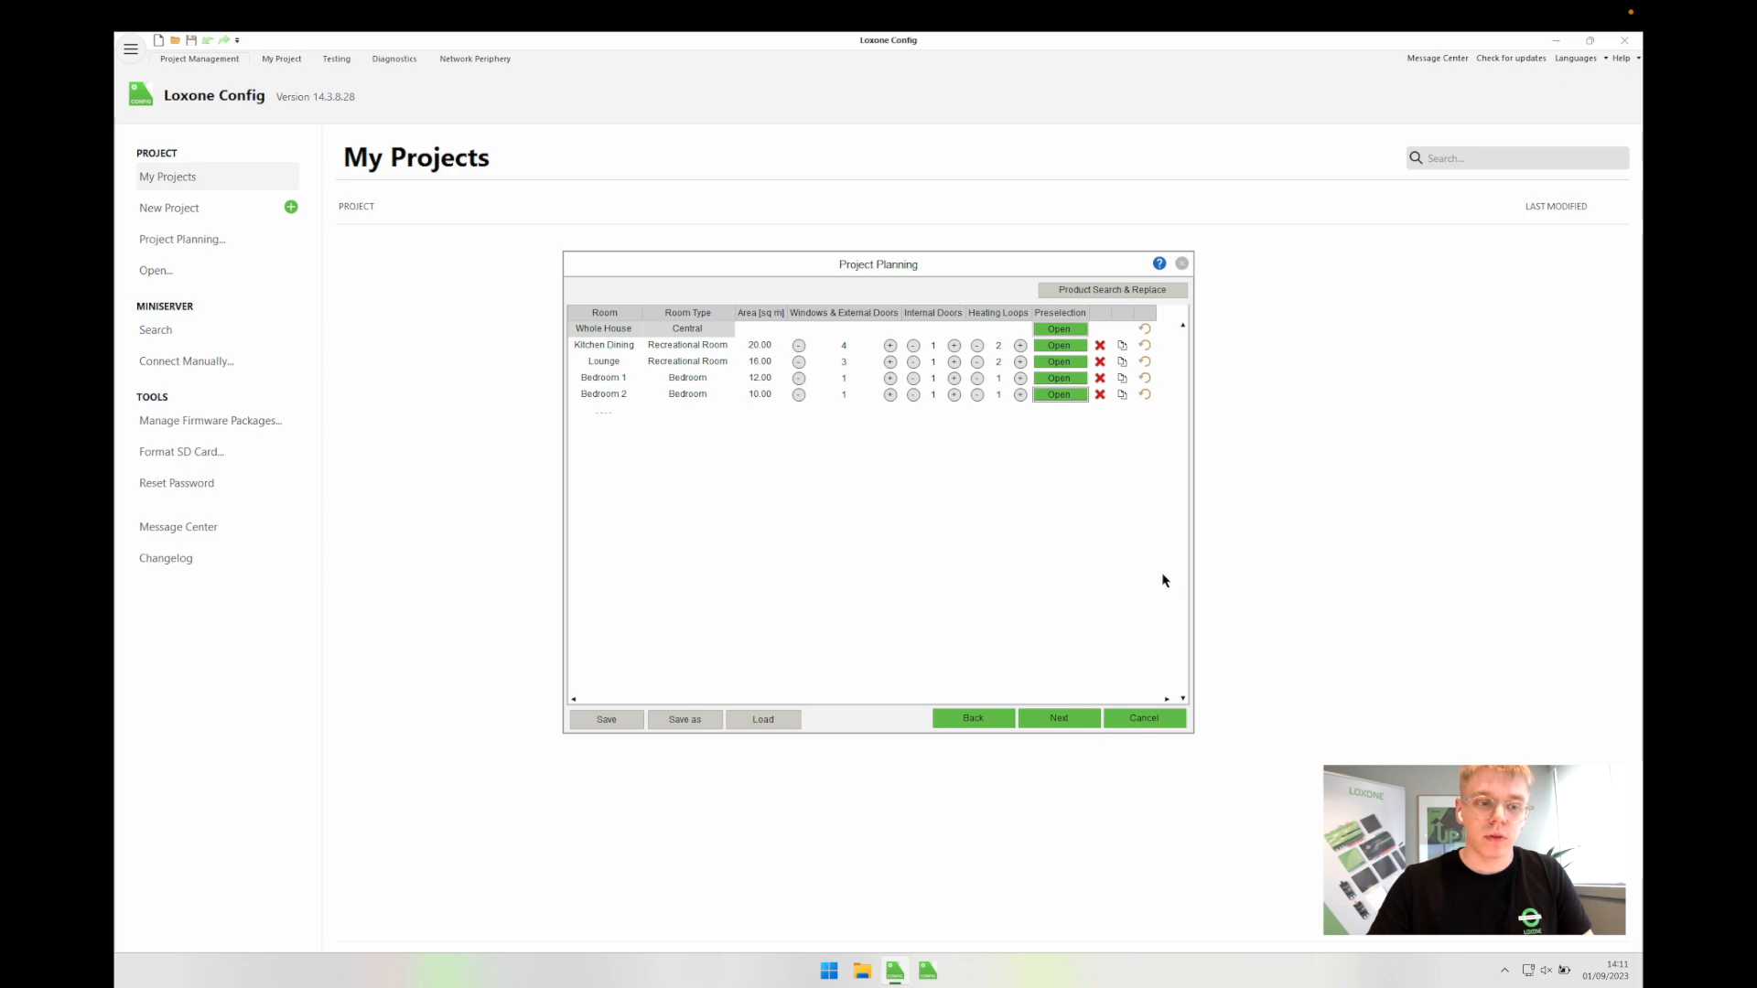
Step: Add a room named Bathroom with room type Recreational Room
click(604, 412)
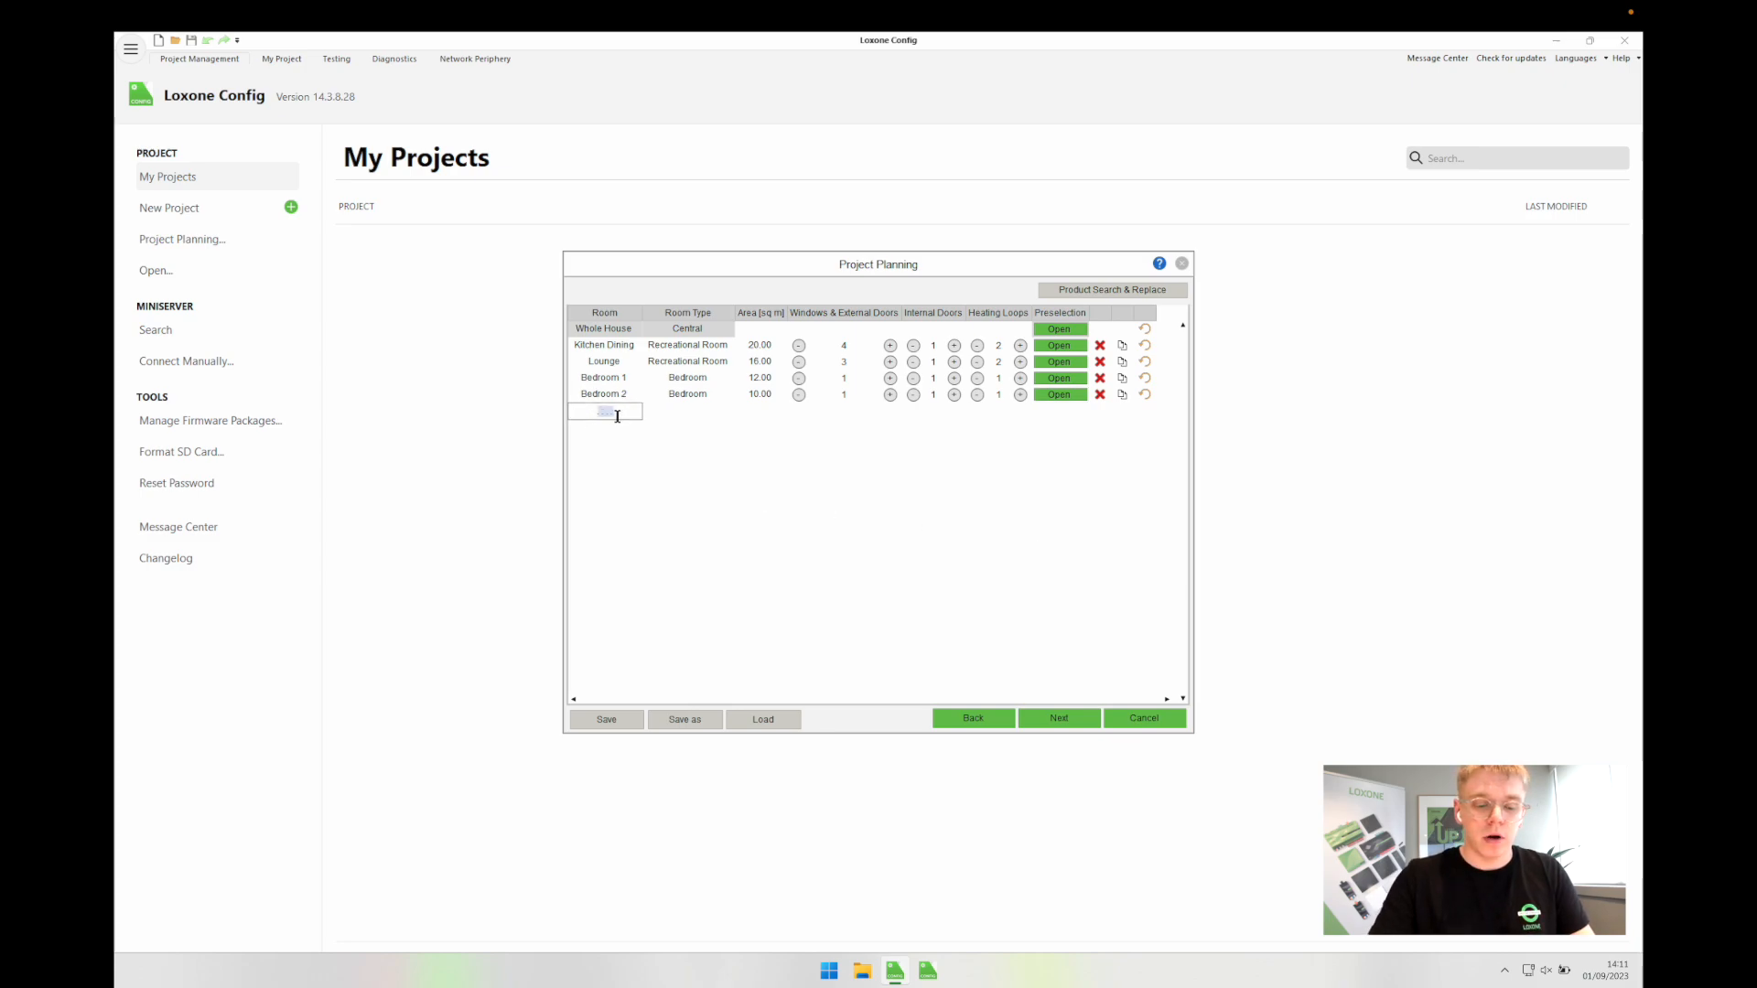
text(Bathr)
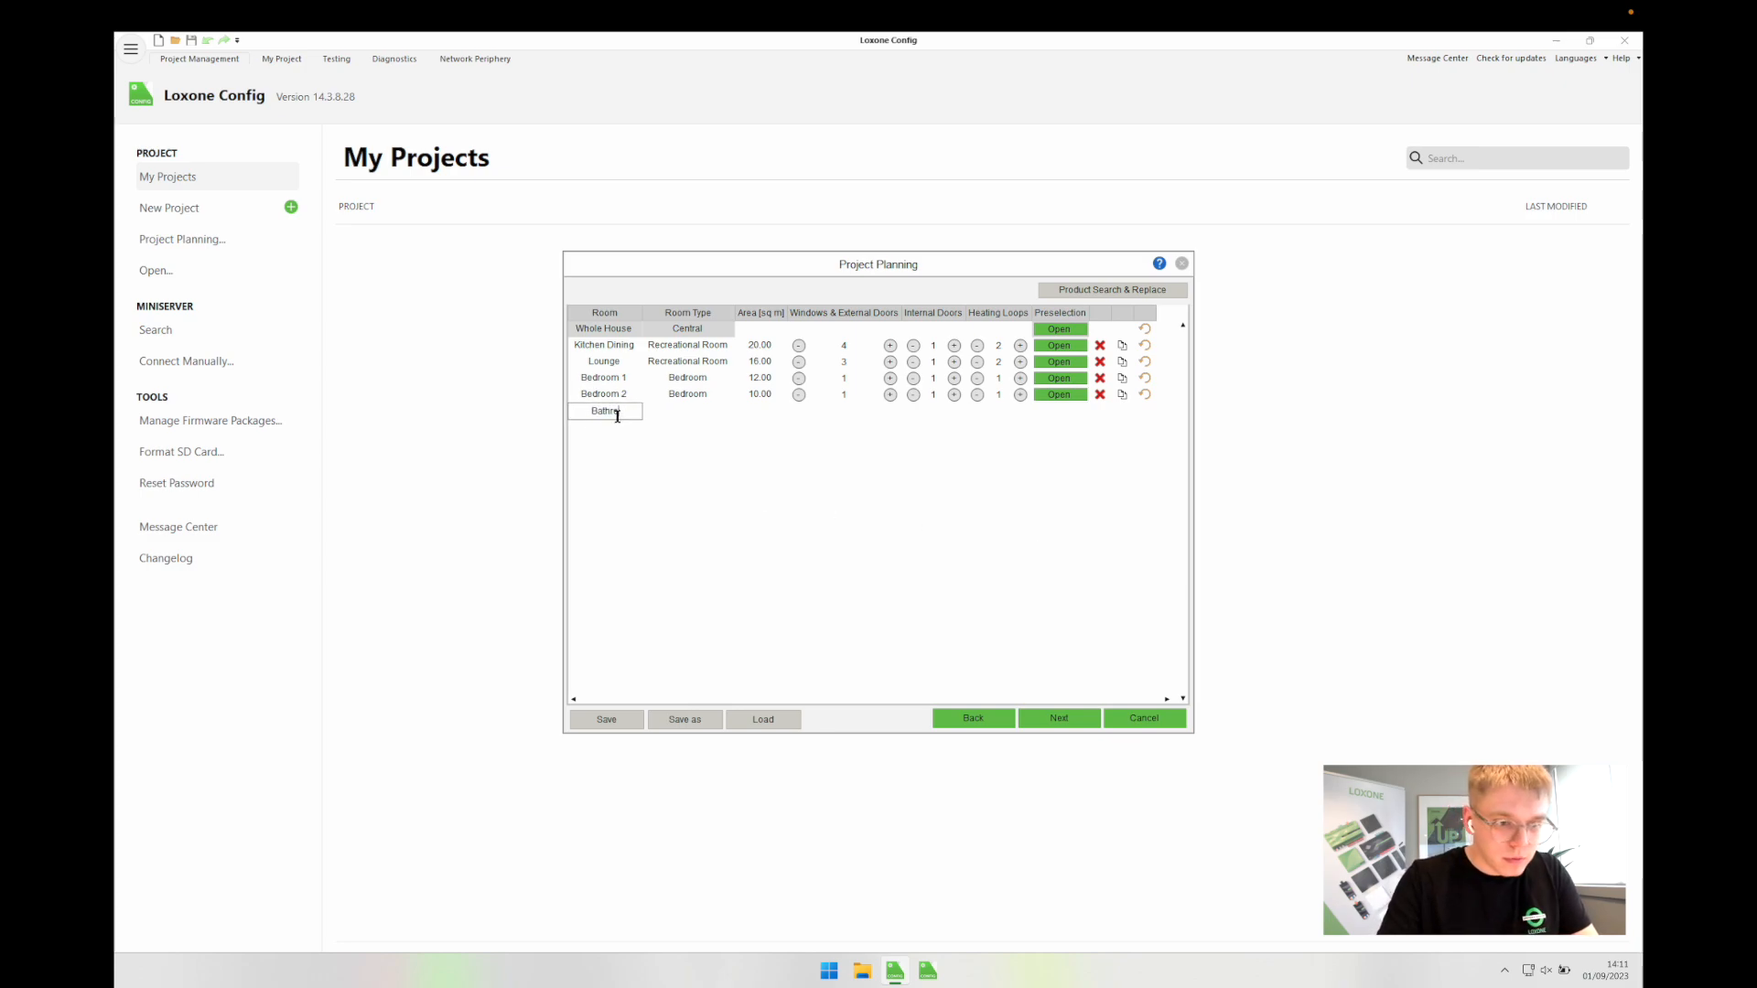
text(oom)
key(Return)
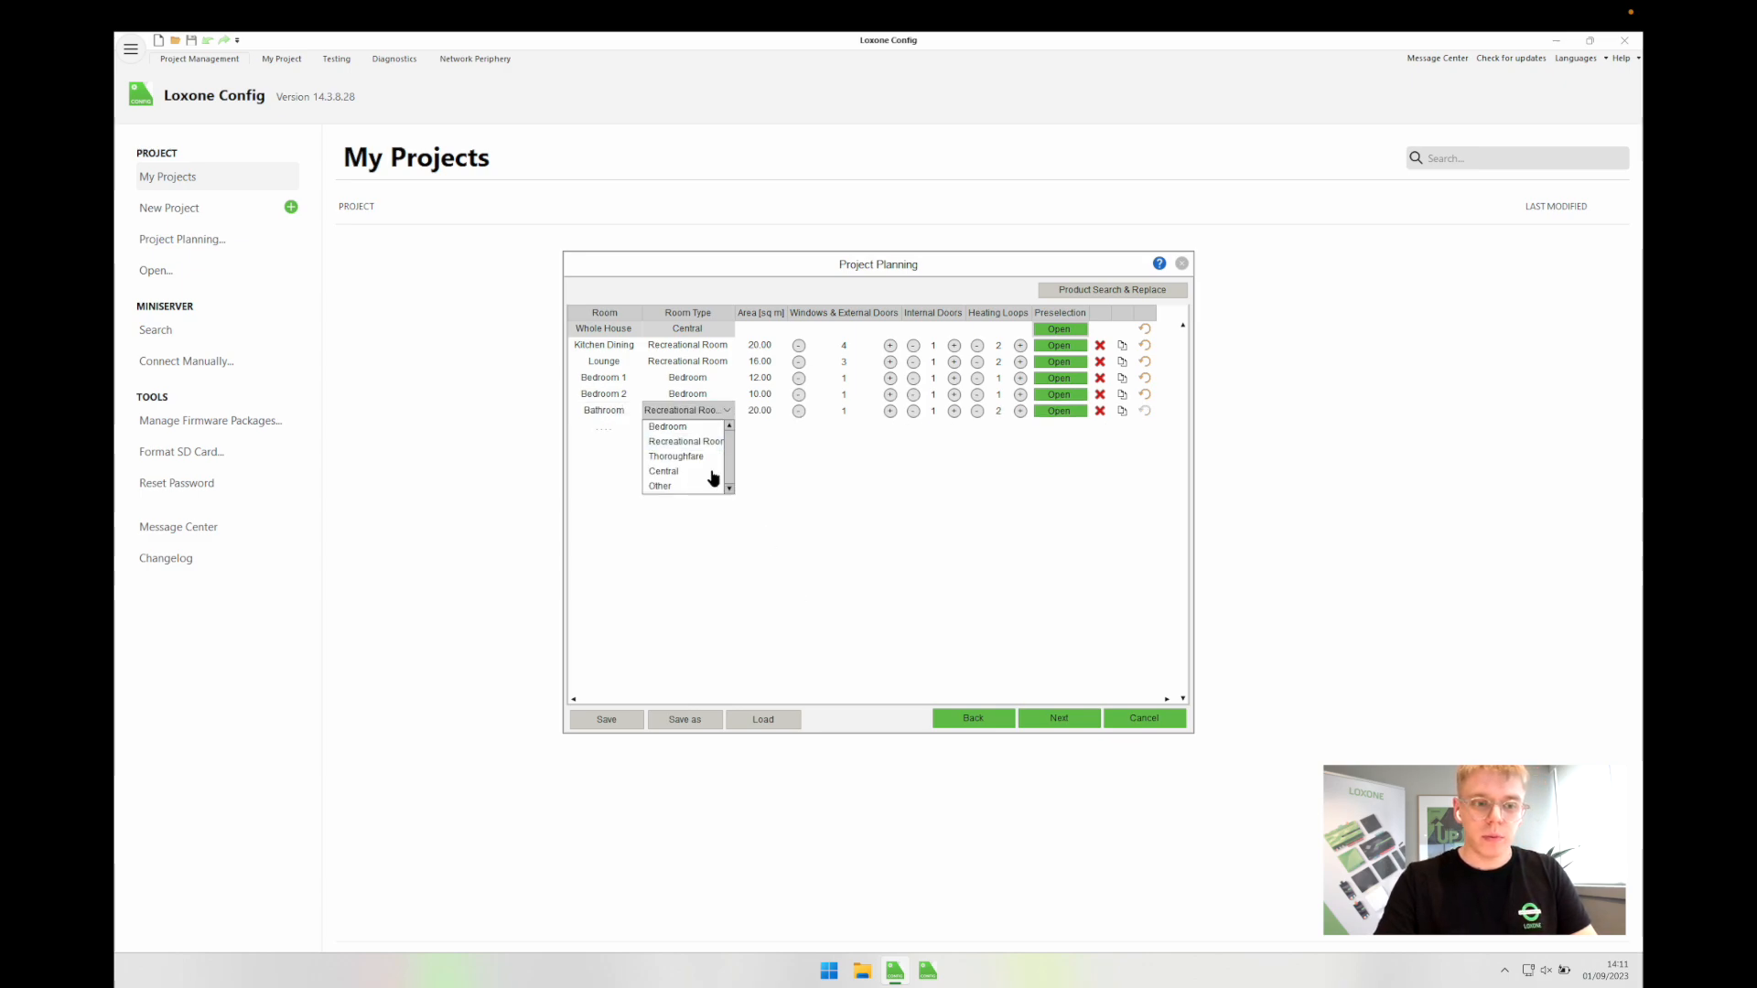
click(693, 443)
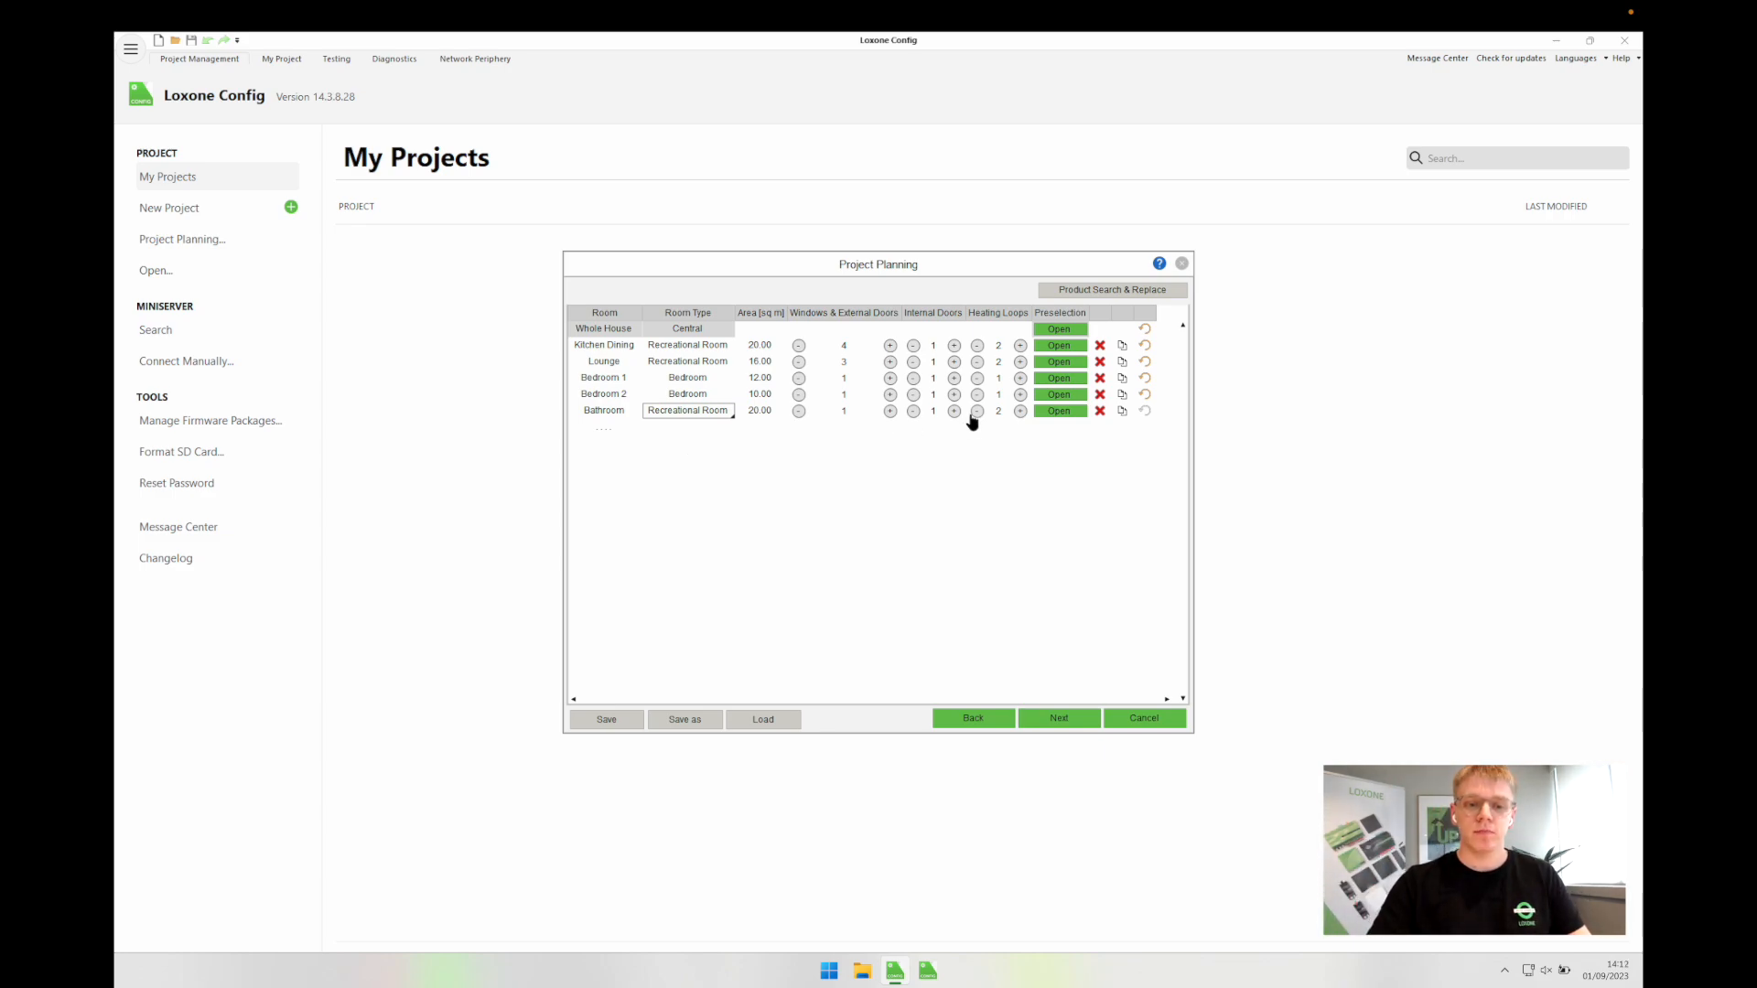
Step: Bring up the Bathroom's preselection and inspect its Digital Output (10A) Ceiling Lights entry
click(1059, 411)
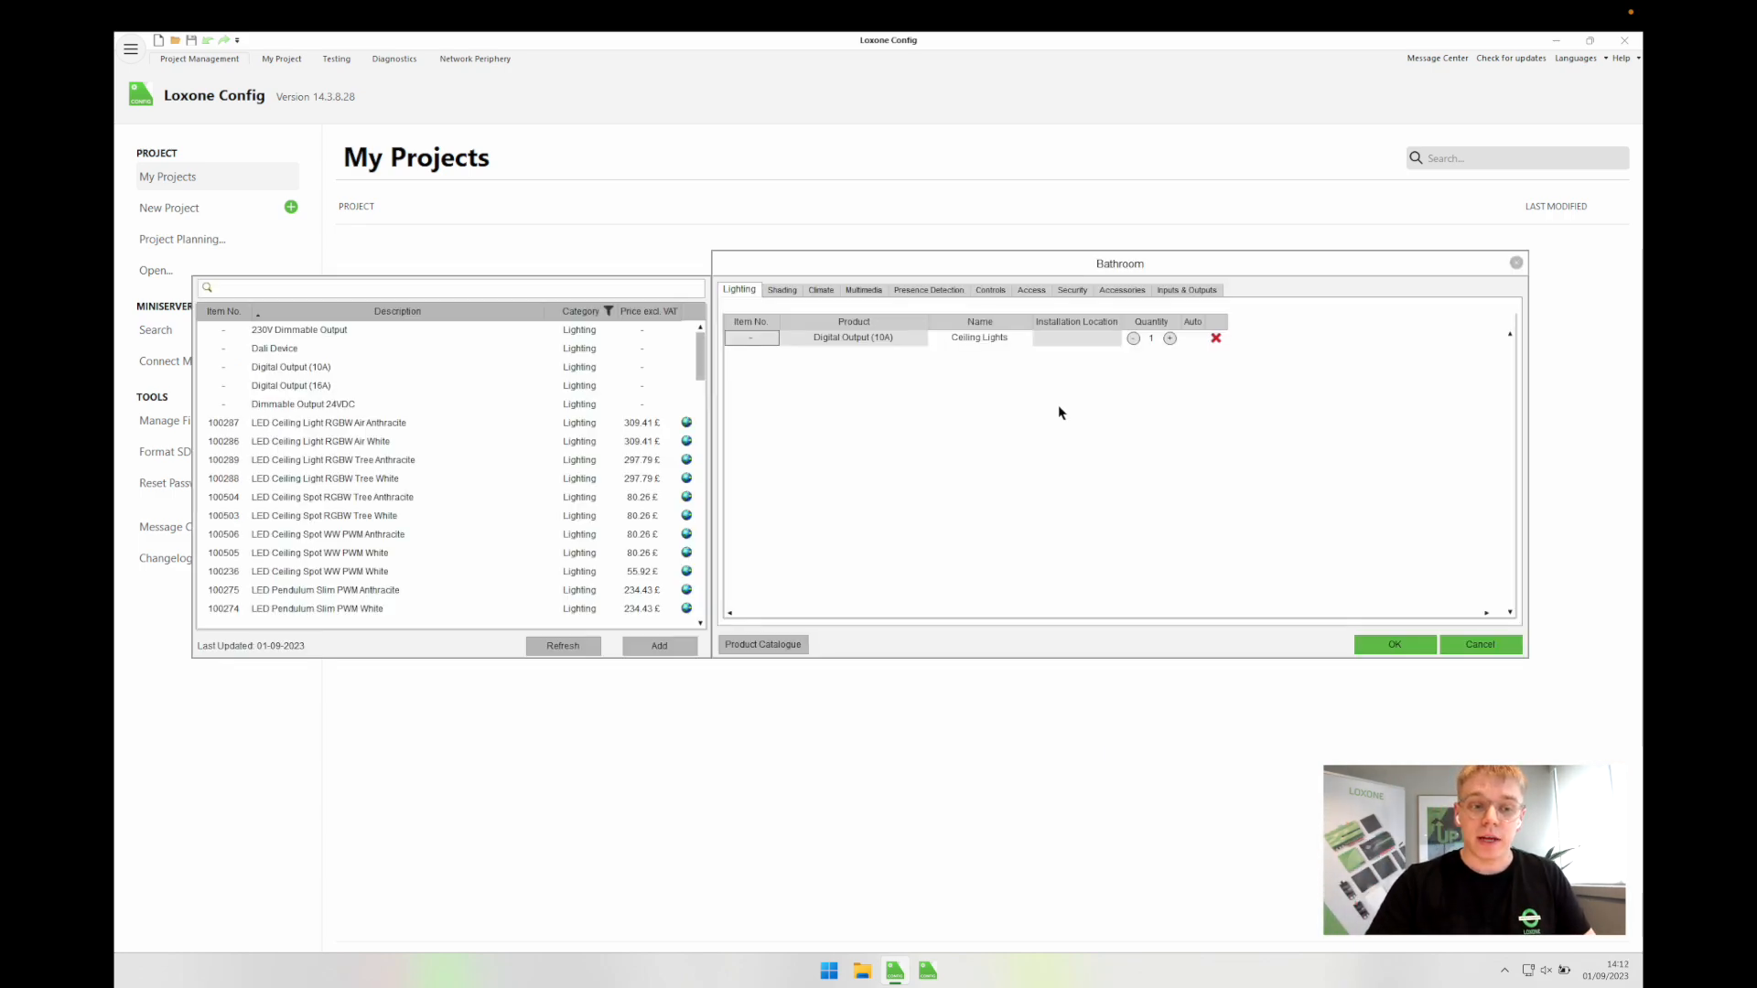
click(985, 342)
click(862, 346)
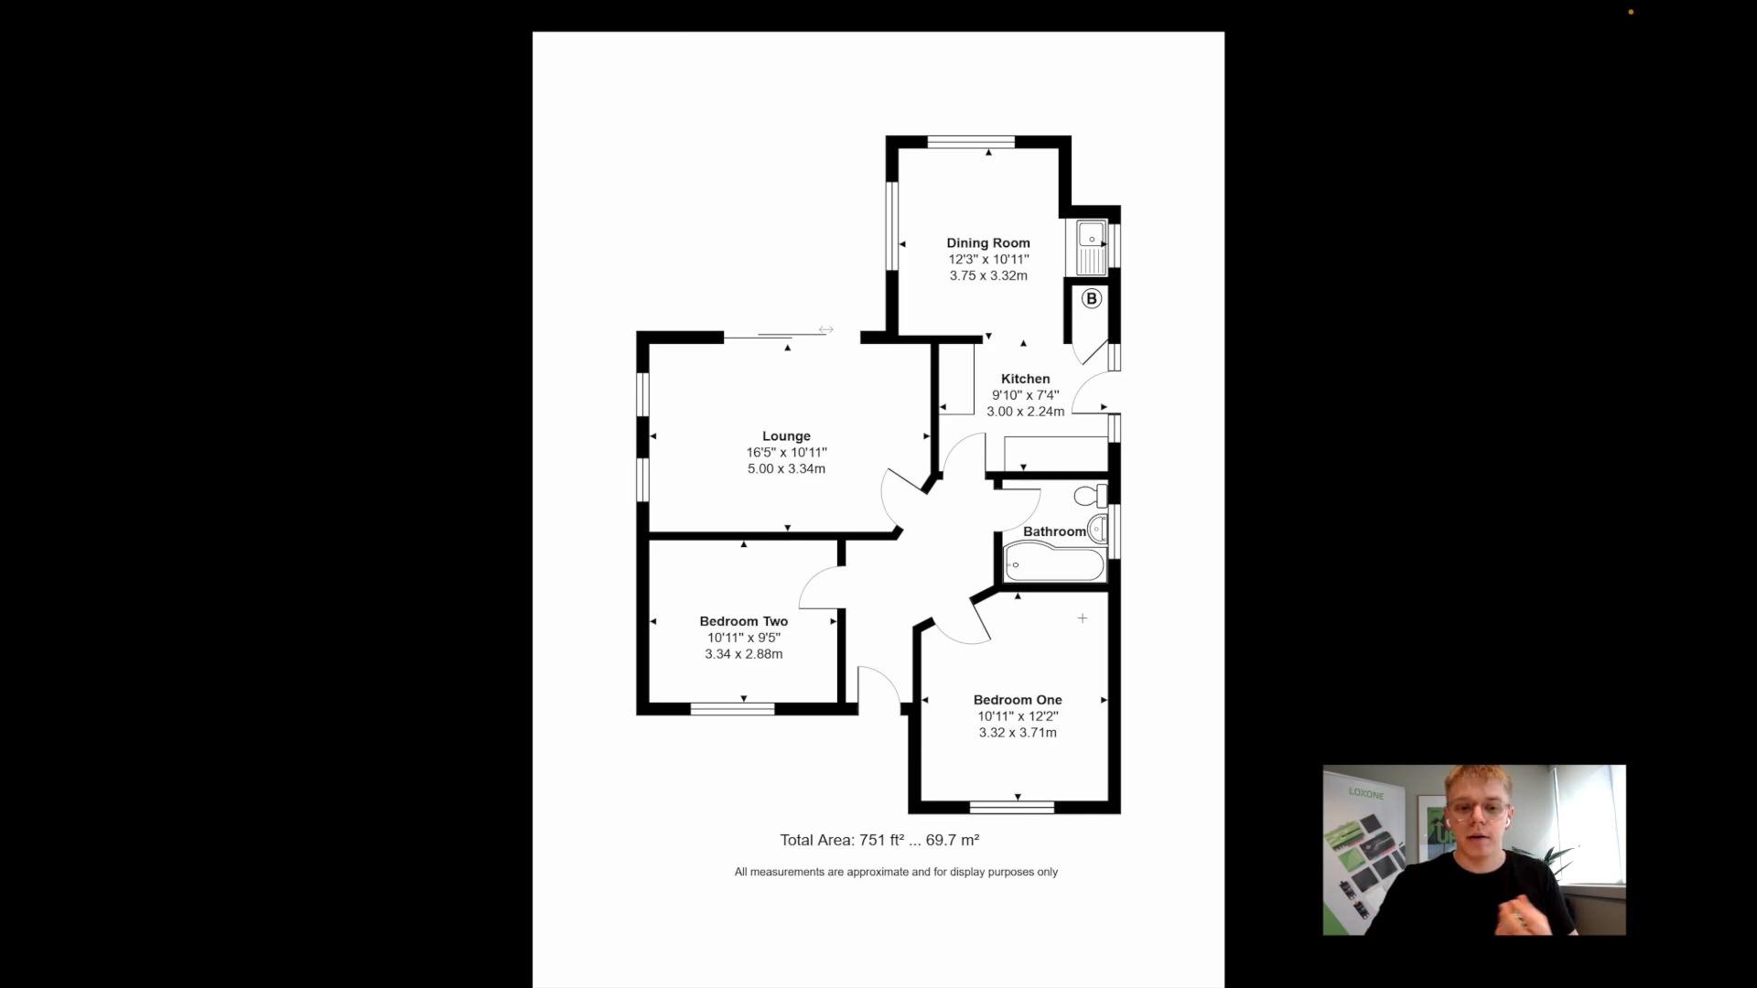
key(ctrl+Left)
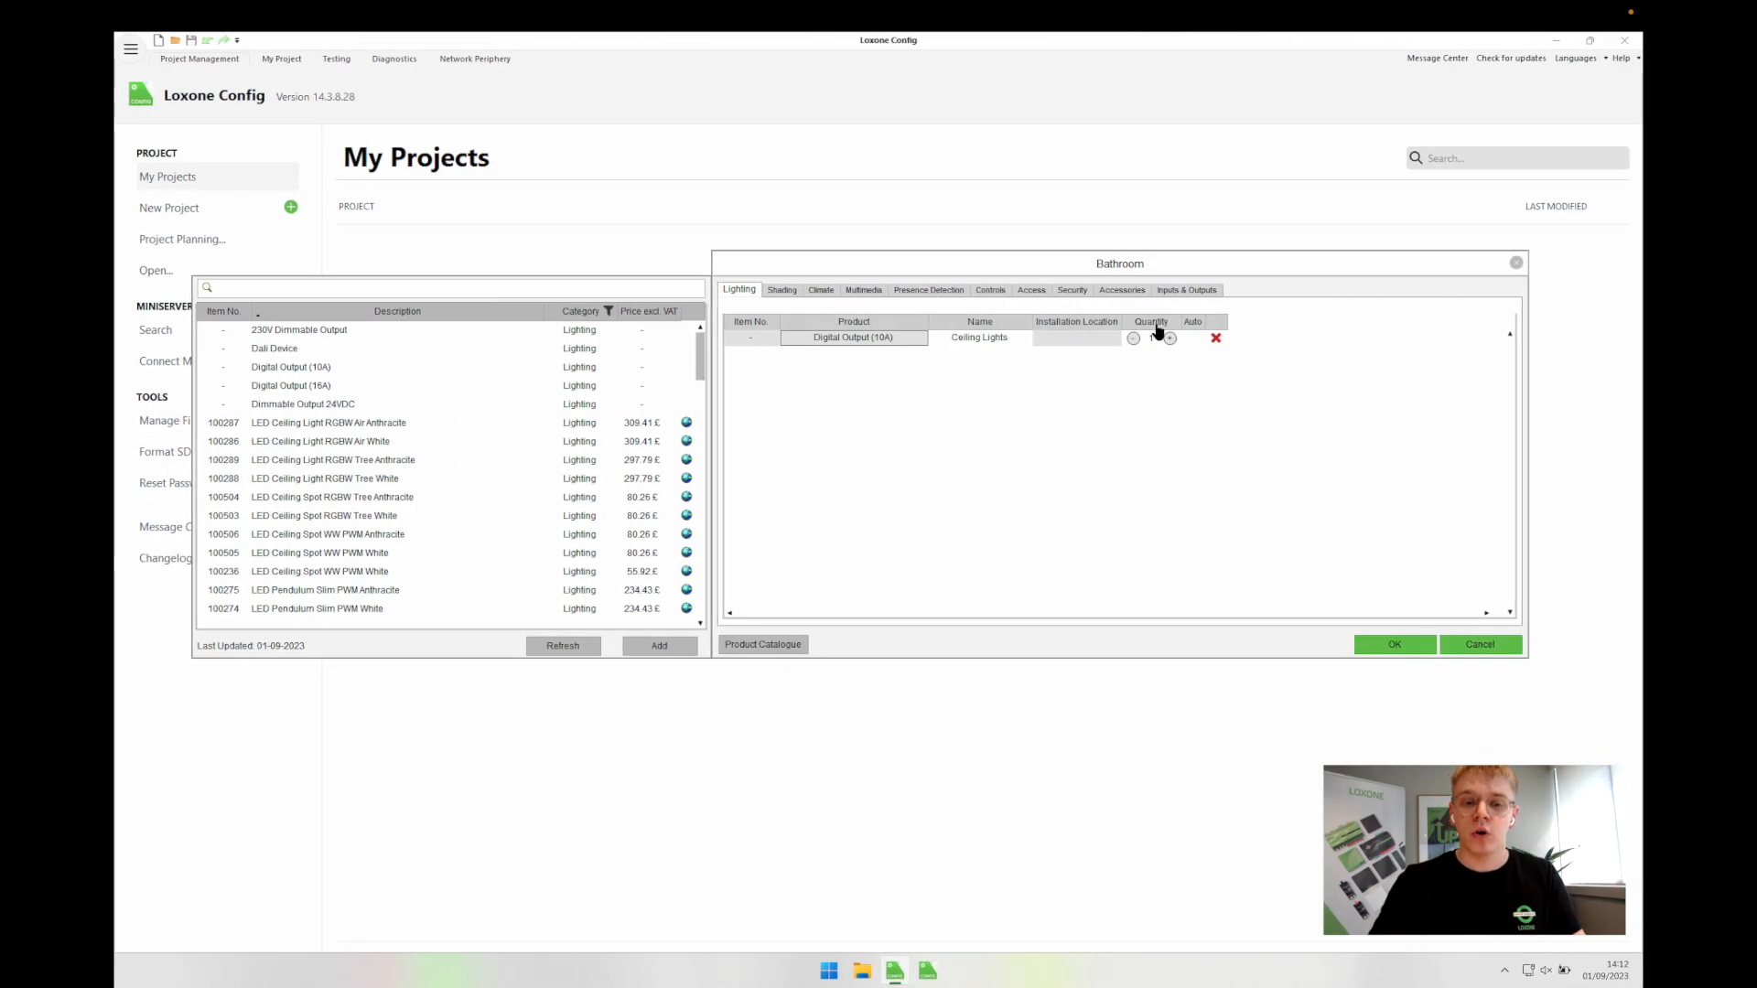
Step: Replace the Bathroom's Digital Output ceiling lights with an LED Ceiling Light RGBW Tree White
click(1216, 339)
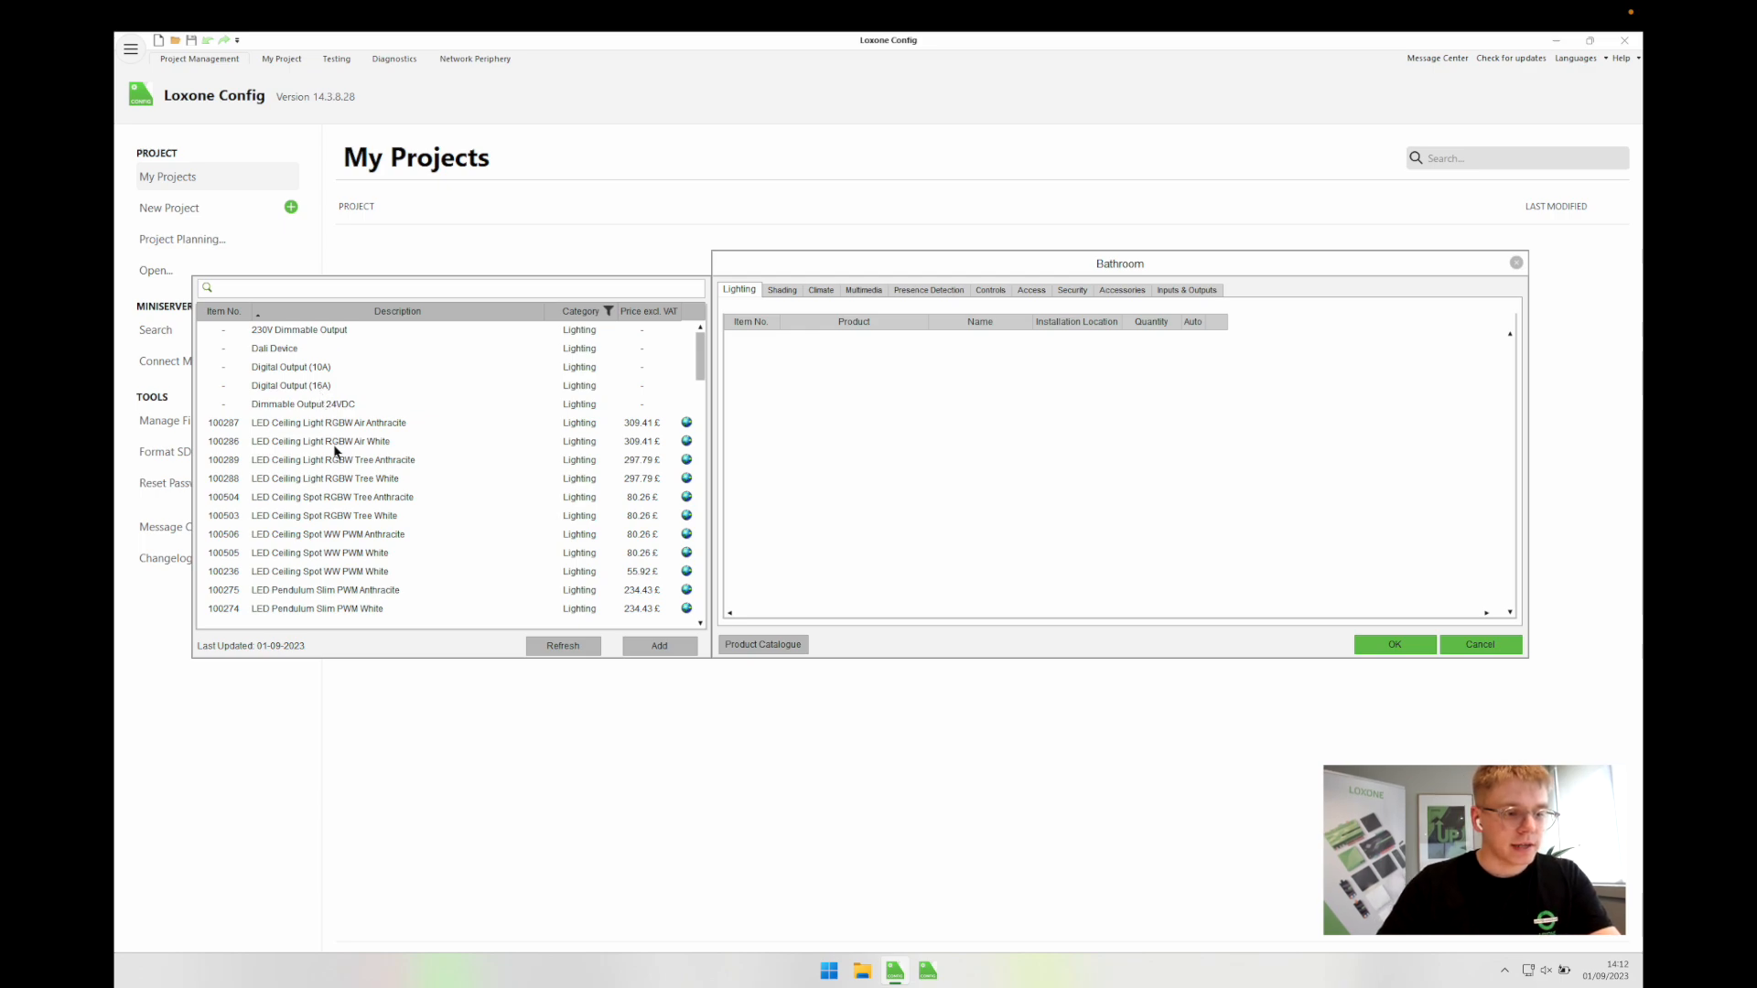
click(251, 460)
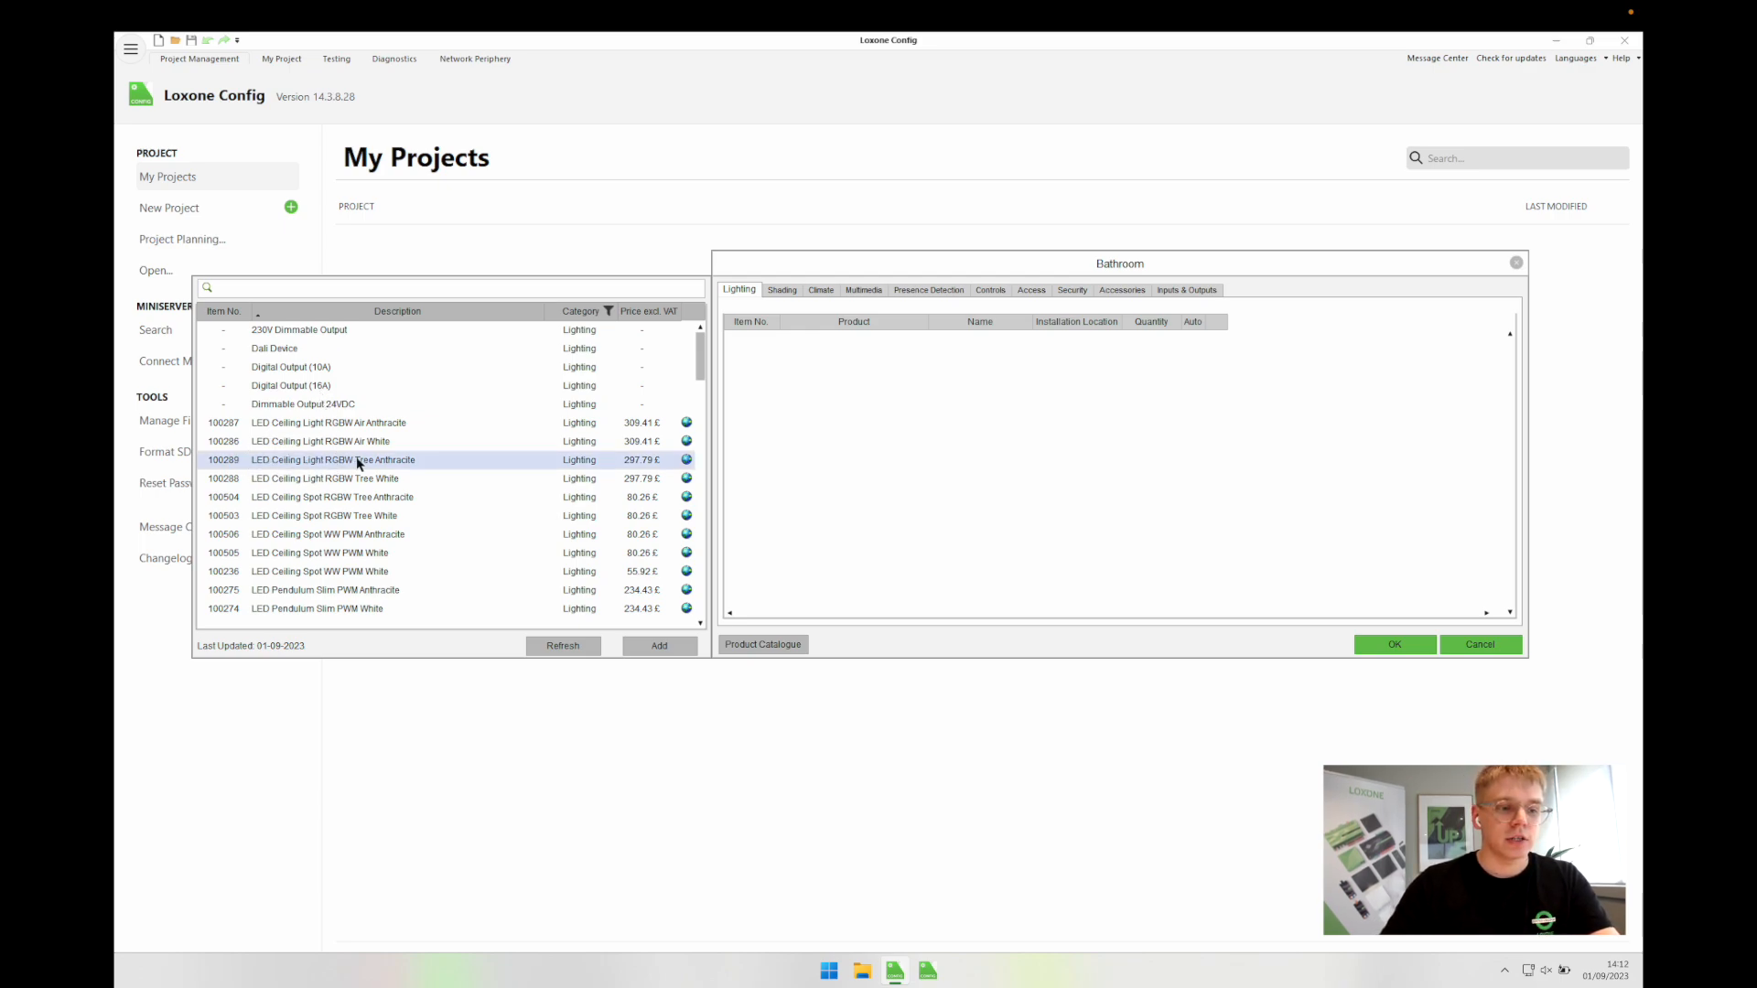
double_click(369, 481)
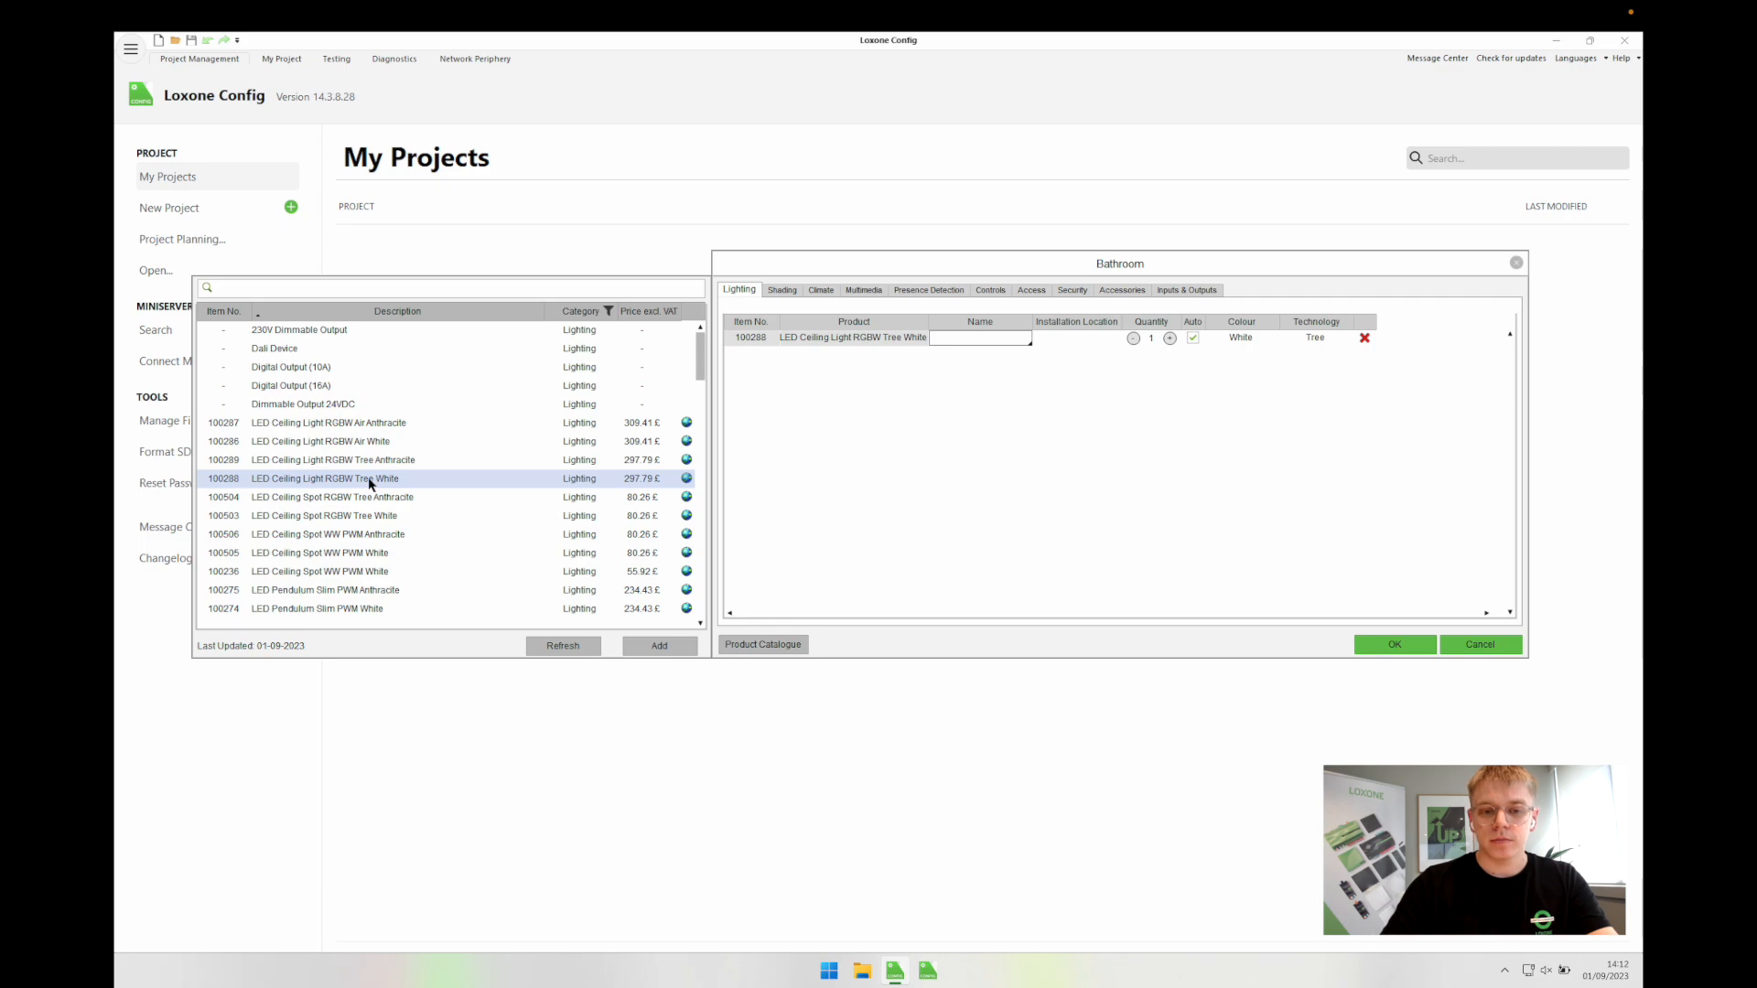
click(931, 446)
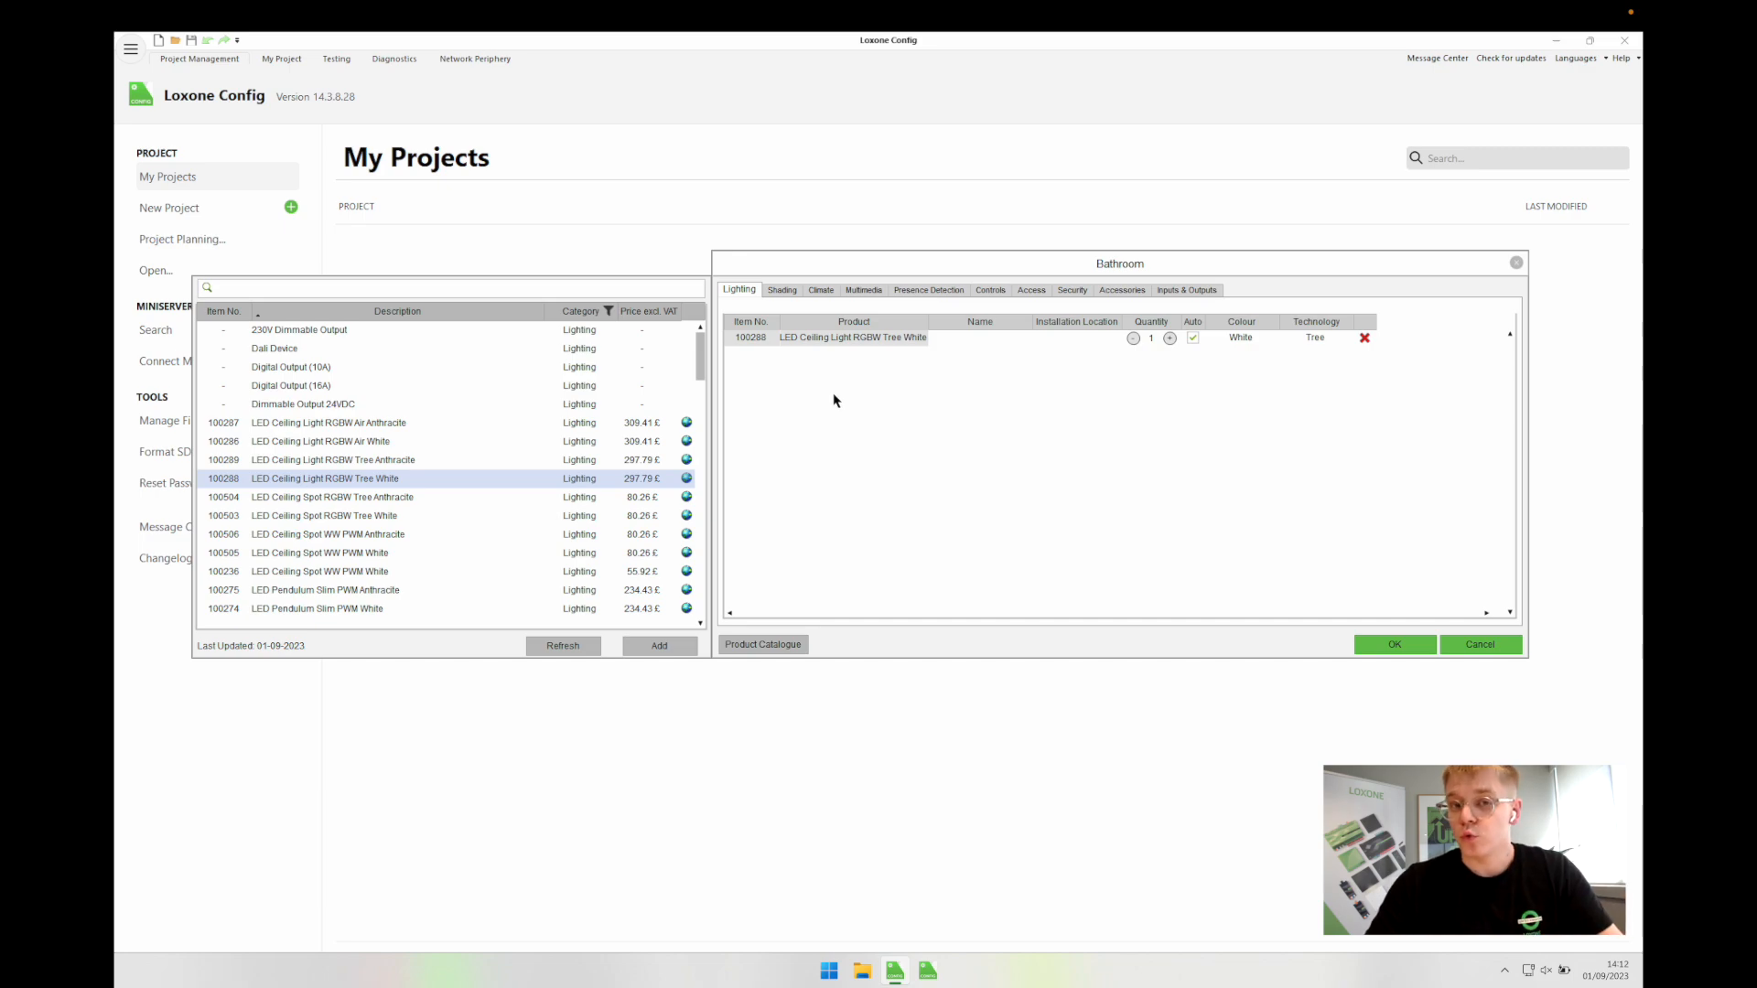
Step: Reduce the Bathroom's valve actuators to 1 with installation location Manifold
click(780, 291)
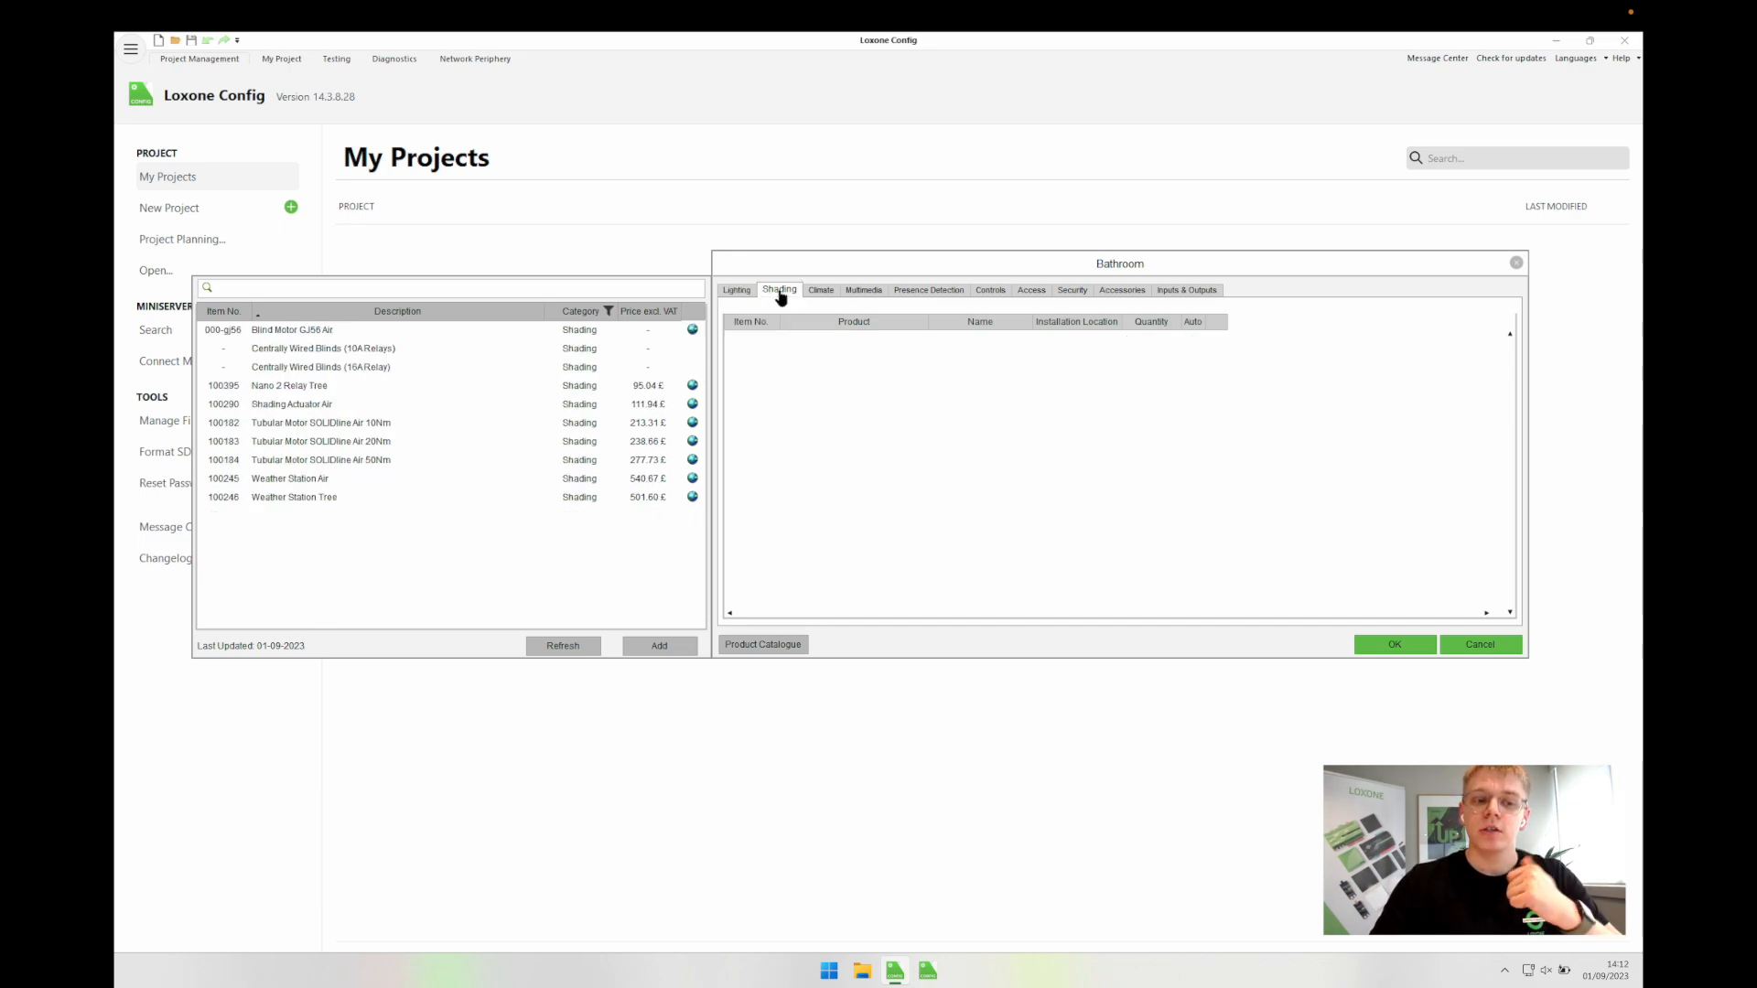
click(820, 293)
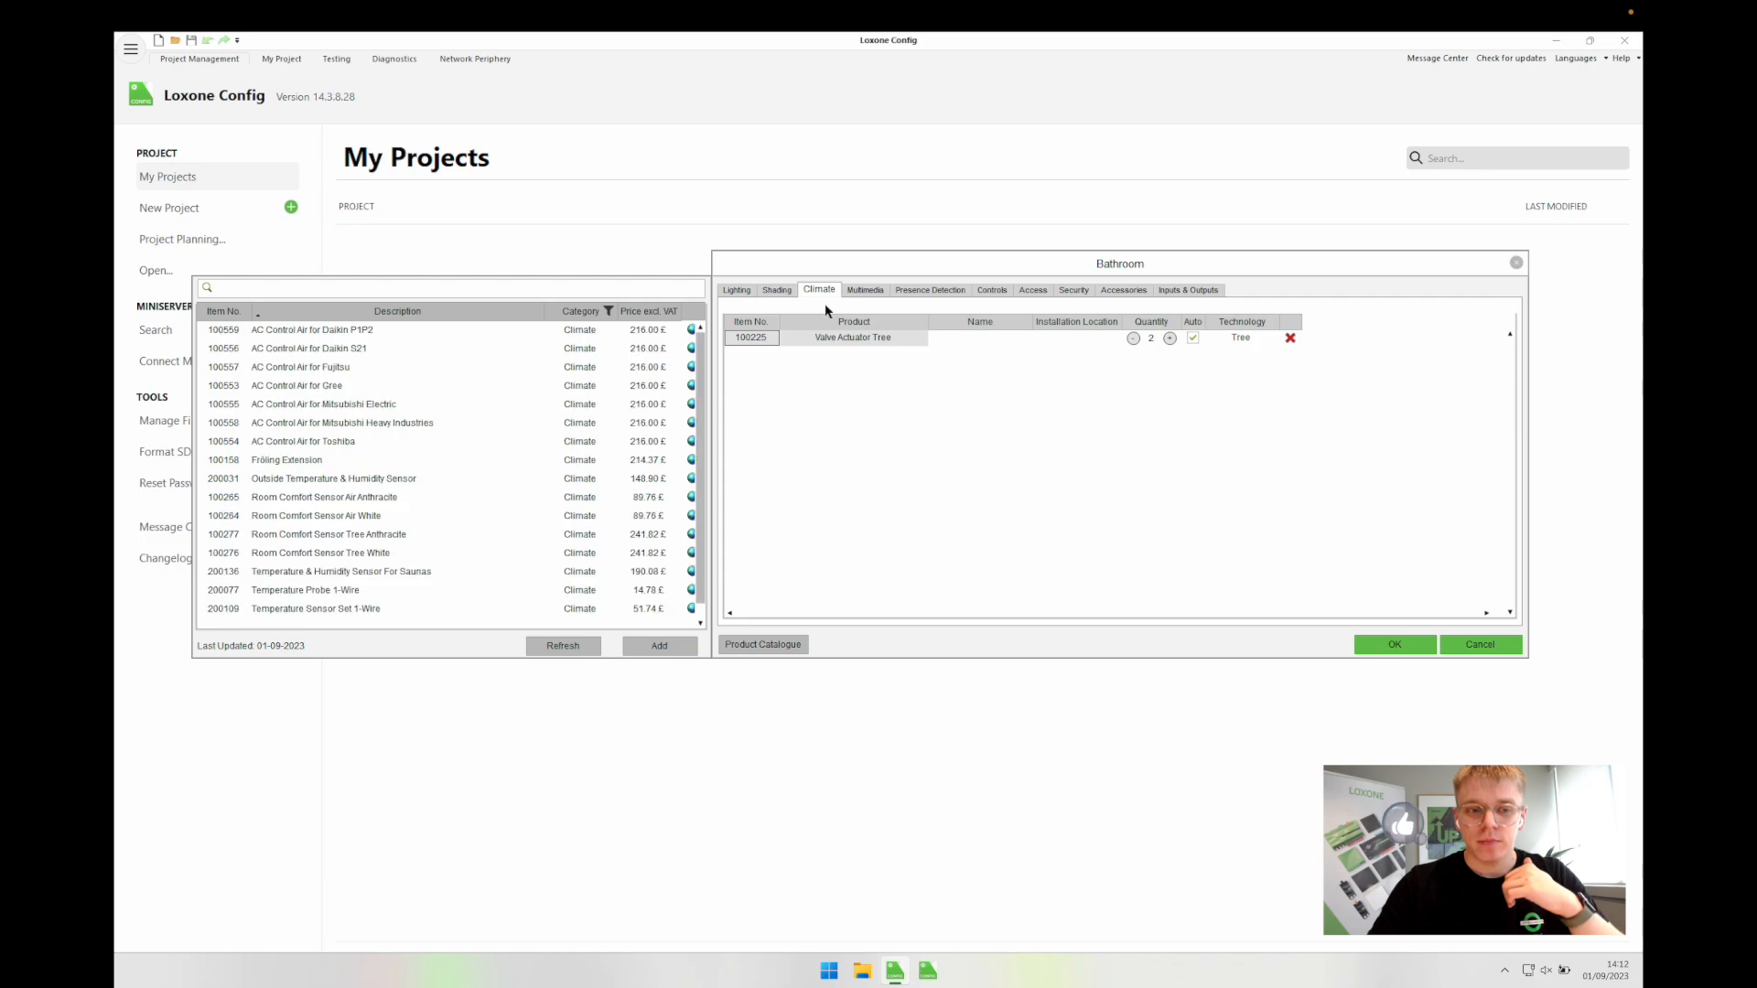
click(1132, 338)
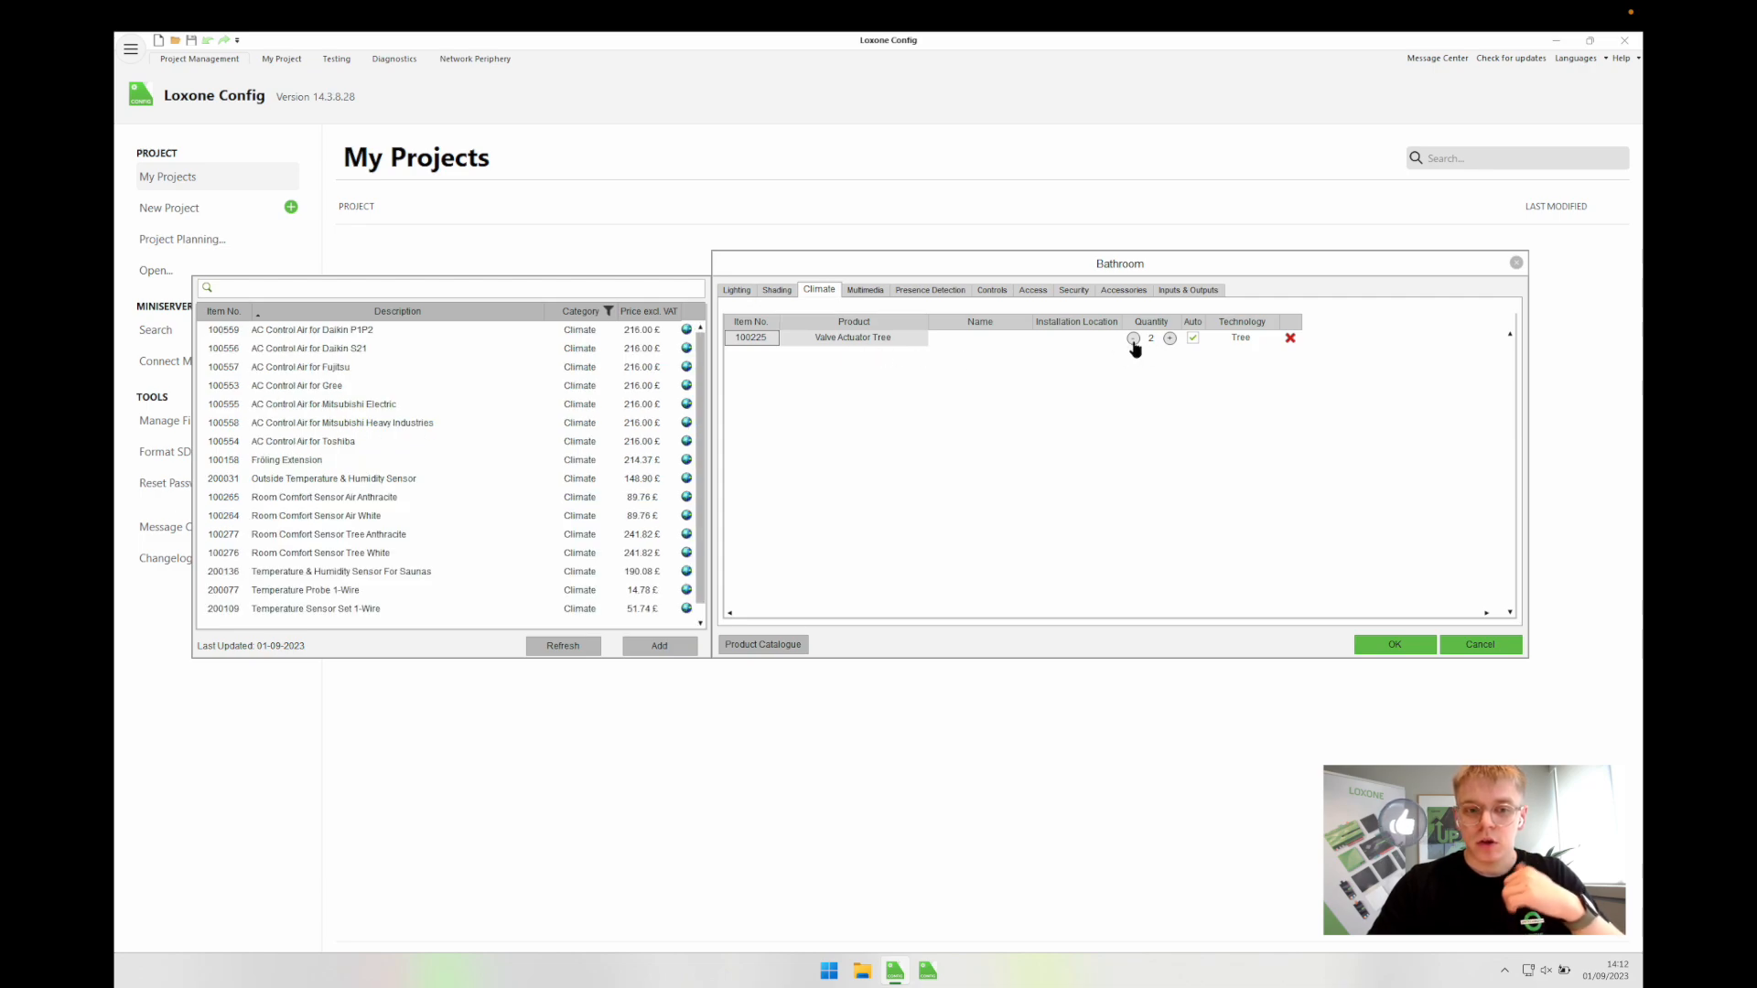
click(1074, 339)
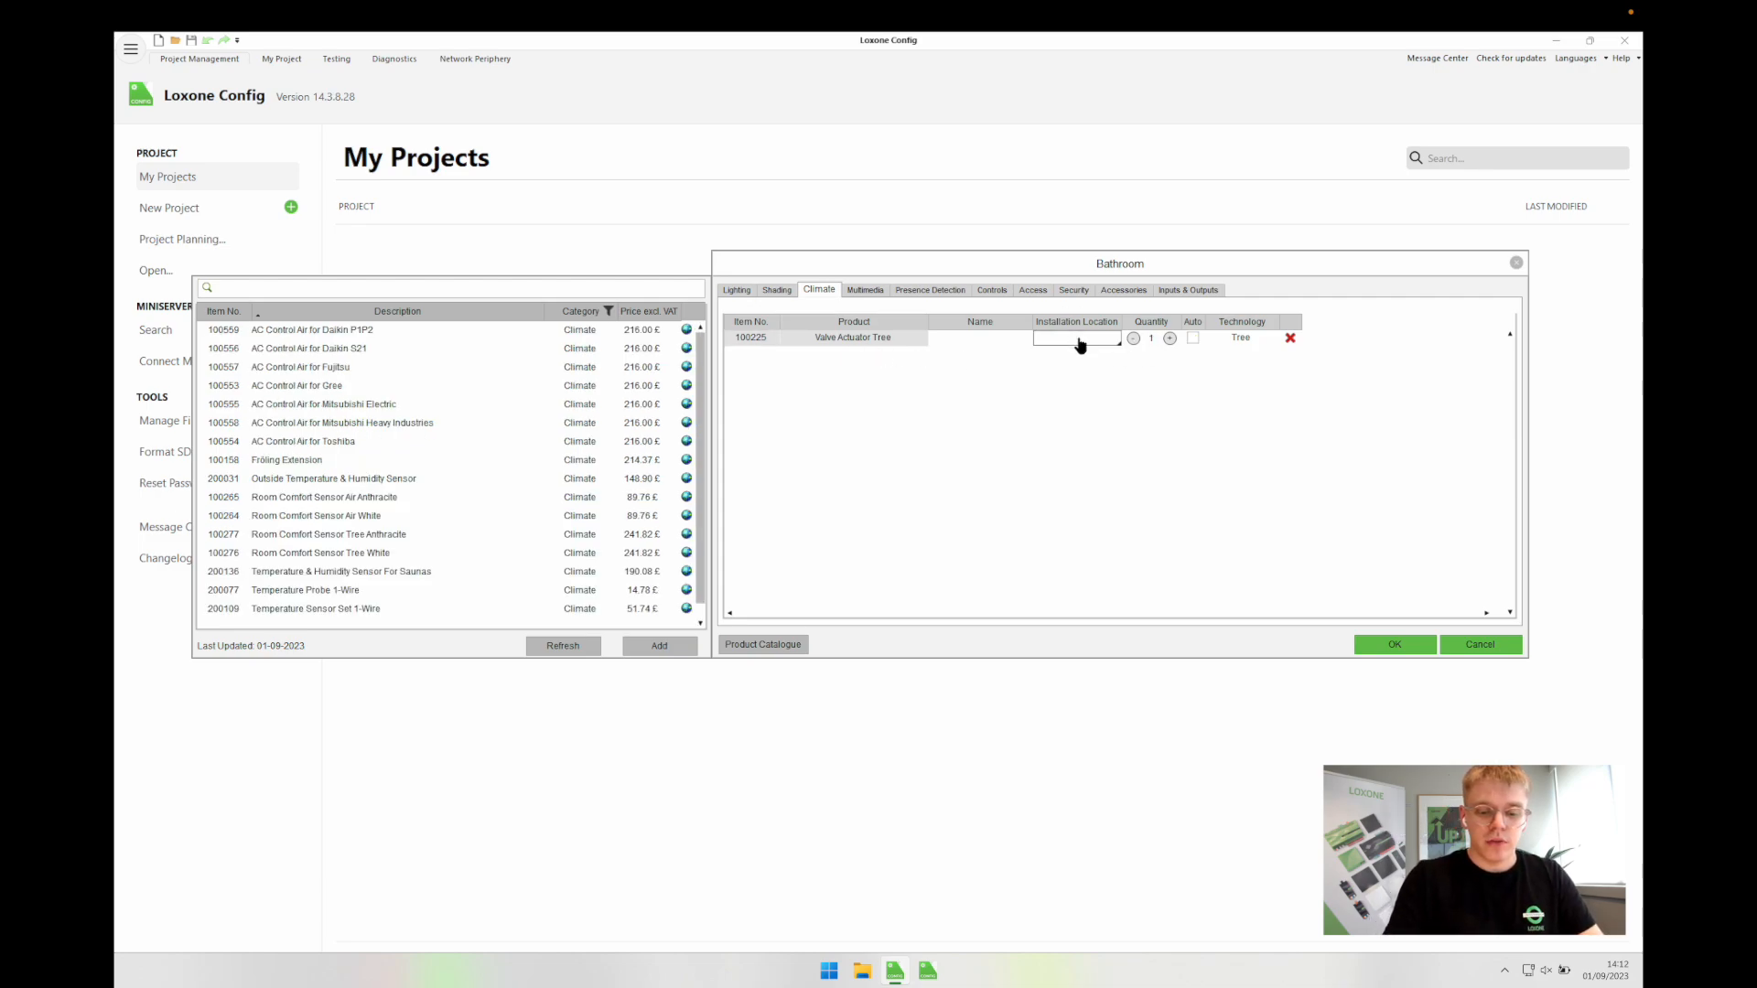
text(Manifold)
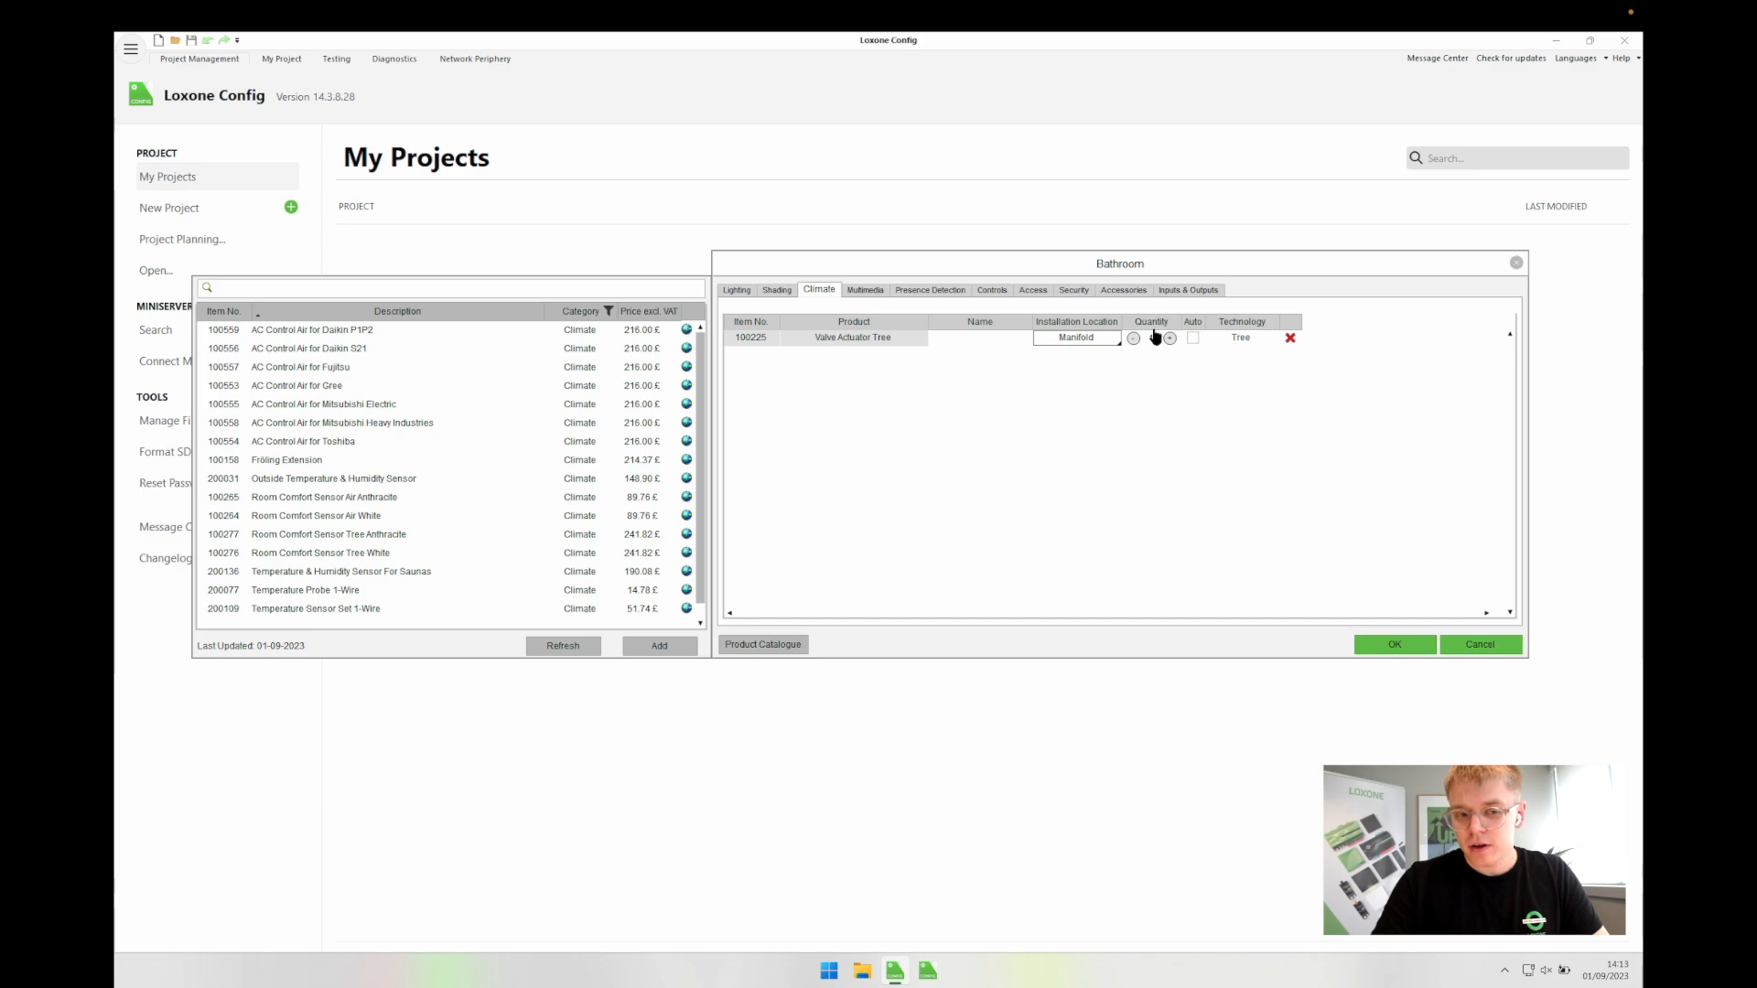
Step: Keep the Bathroom's product choices and bring its product preselection back up
click(1387, 646)
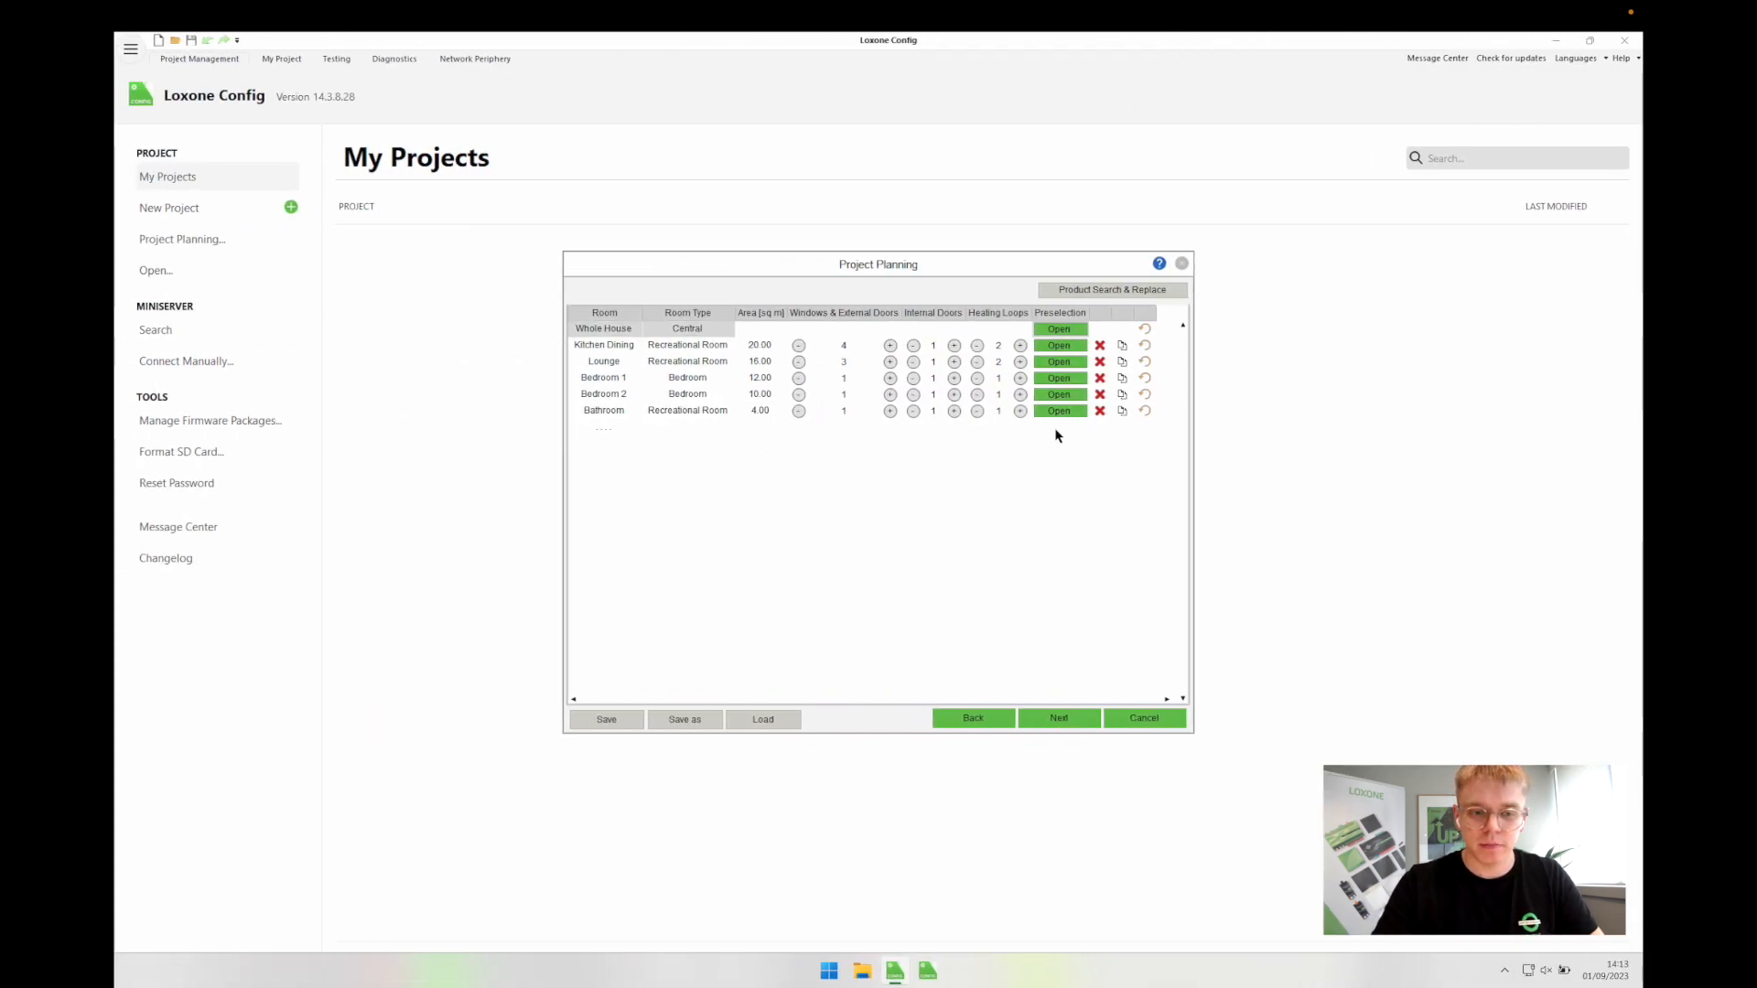
click(1058, 411)
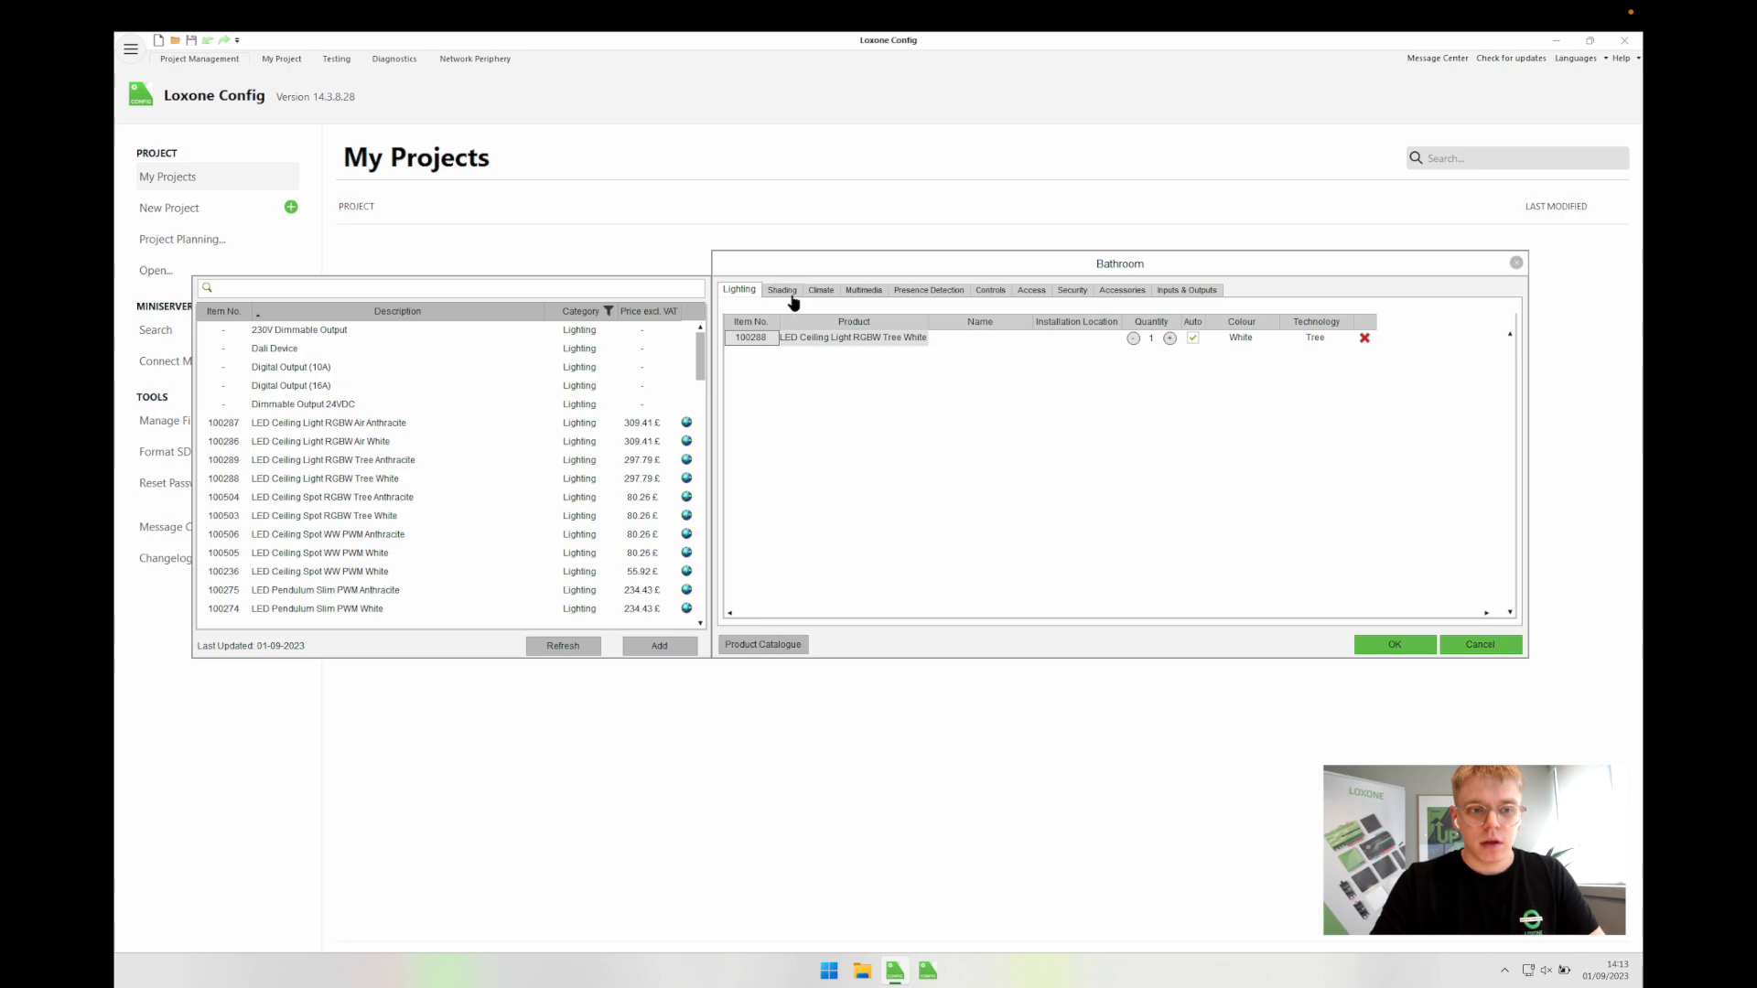
Step: Restore automatic quantity on the Bathroom's valve actuator and remove its flush-mounted presence sensor
click(821, 293)
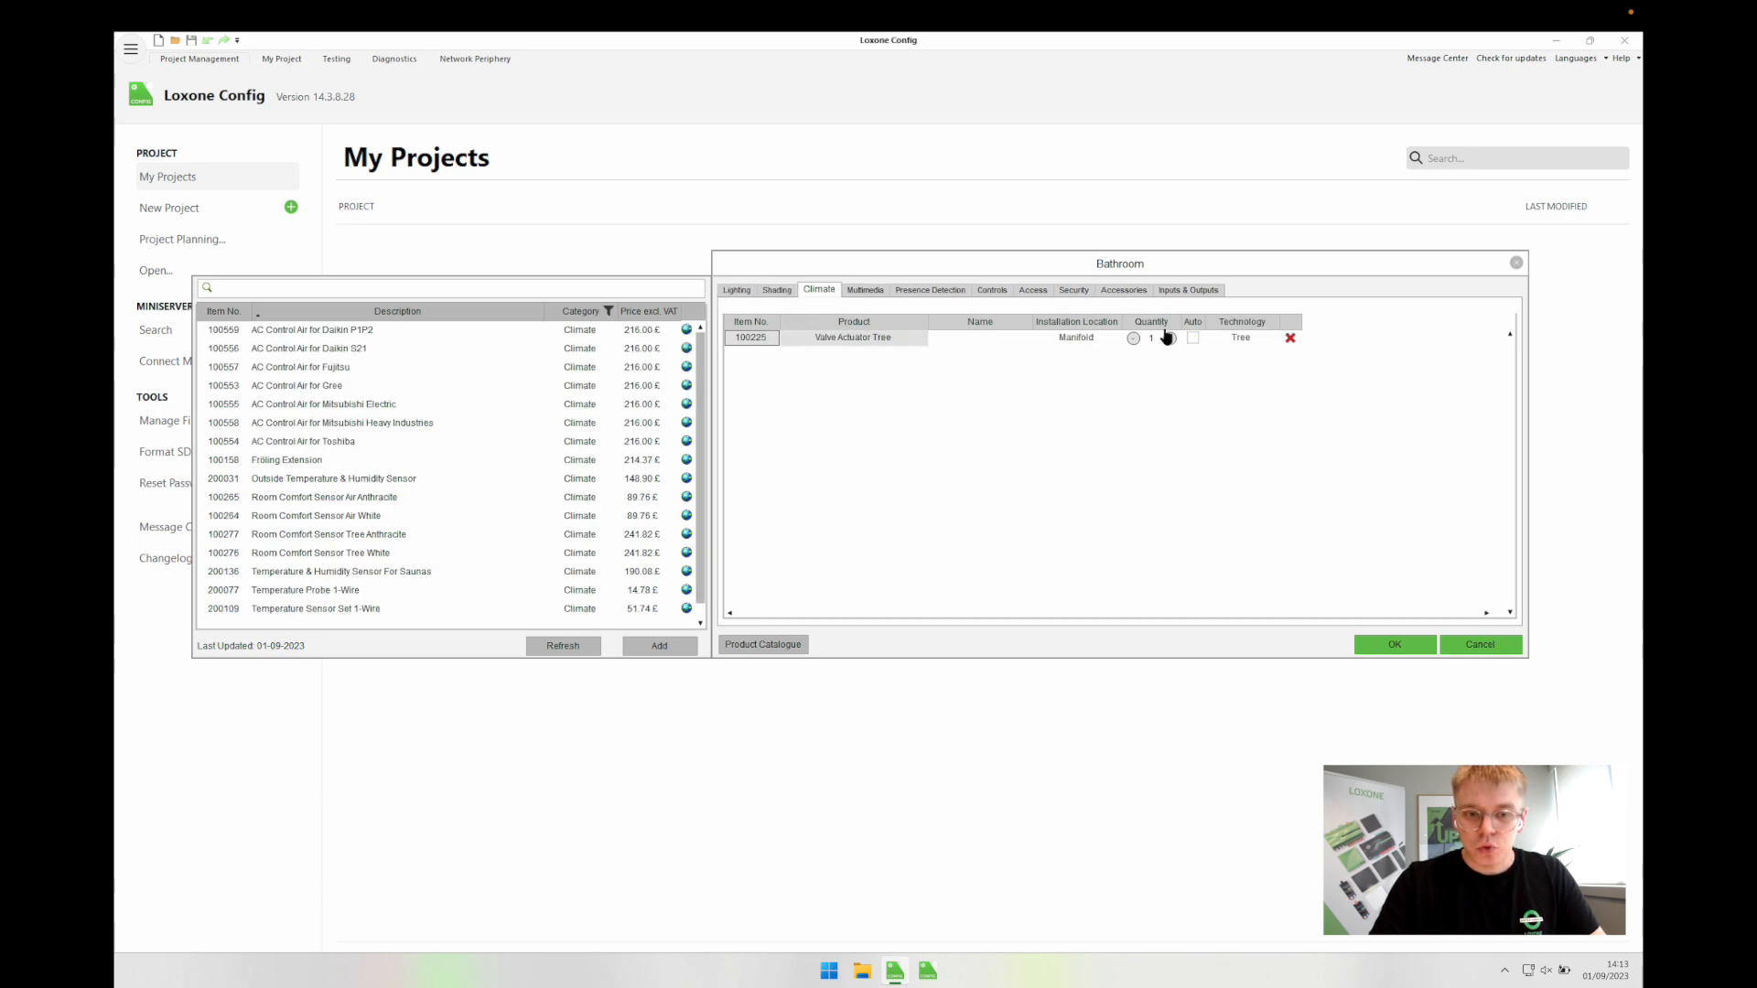
click(1193, 338)
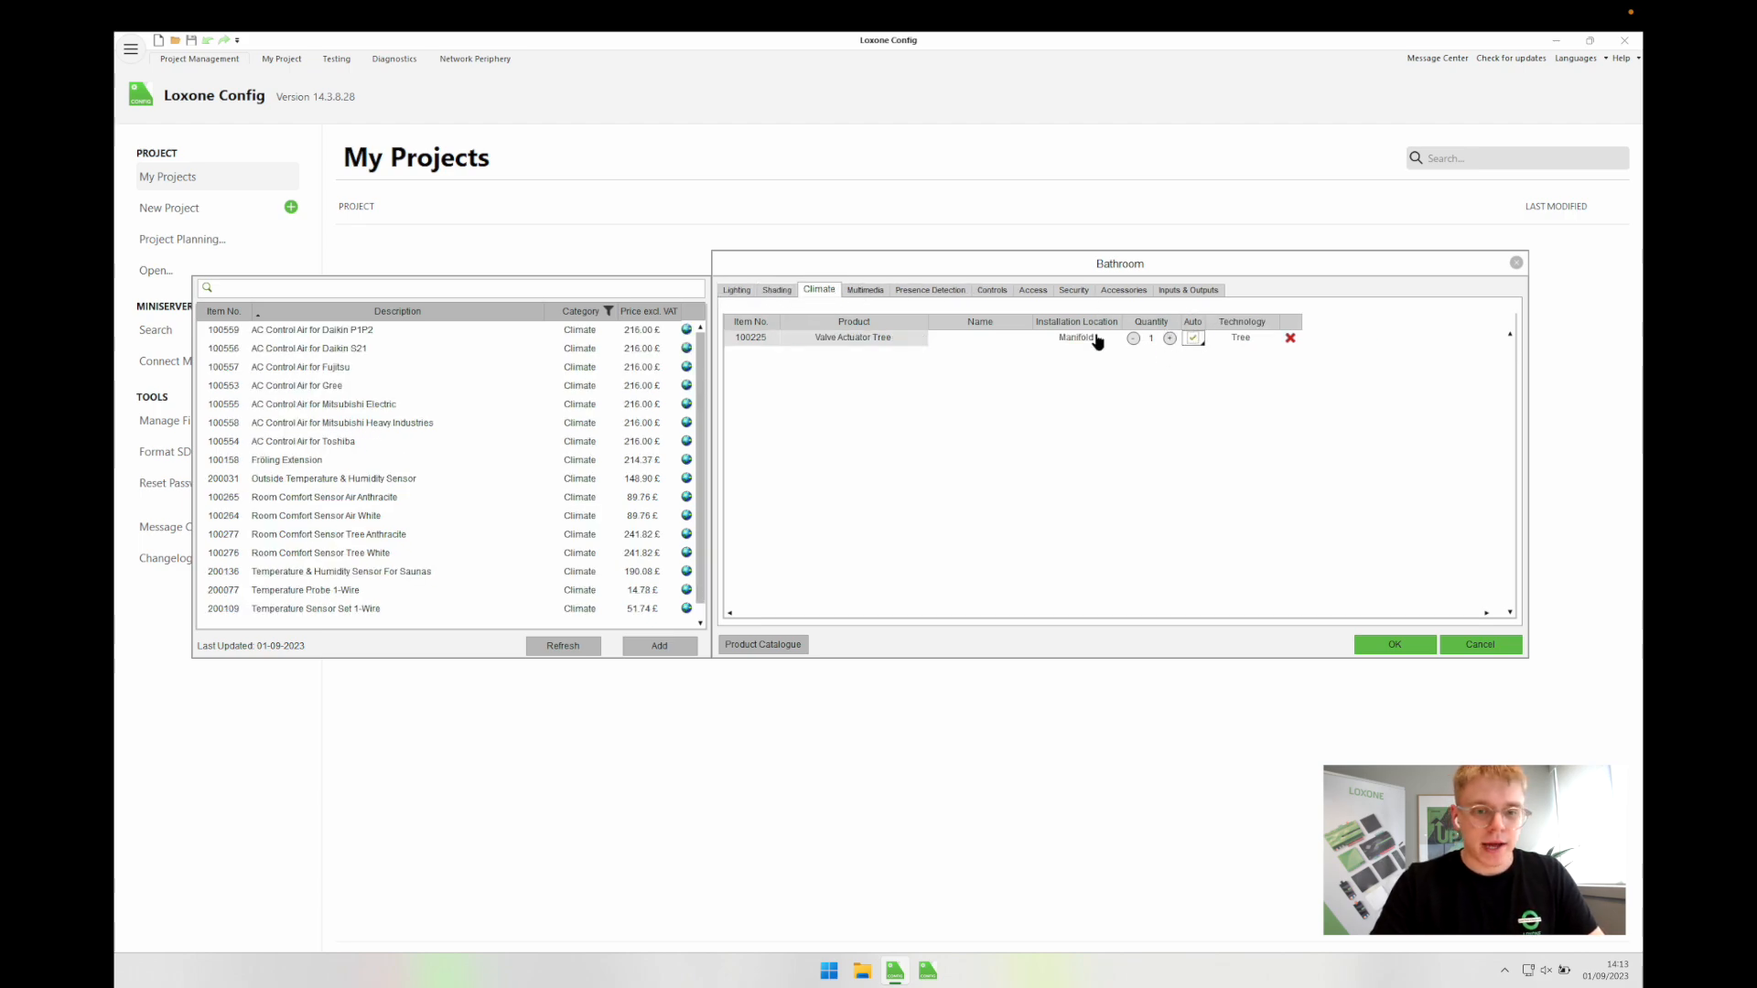
click(864, 292)
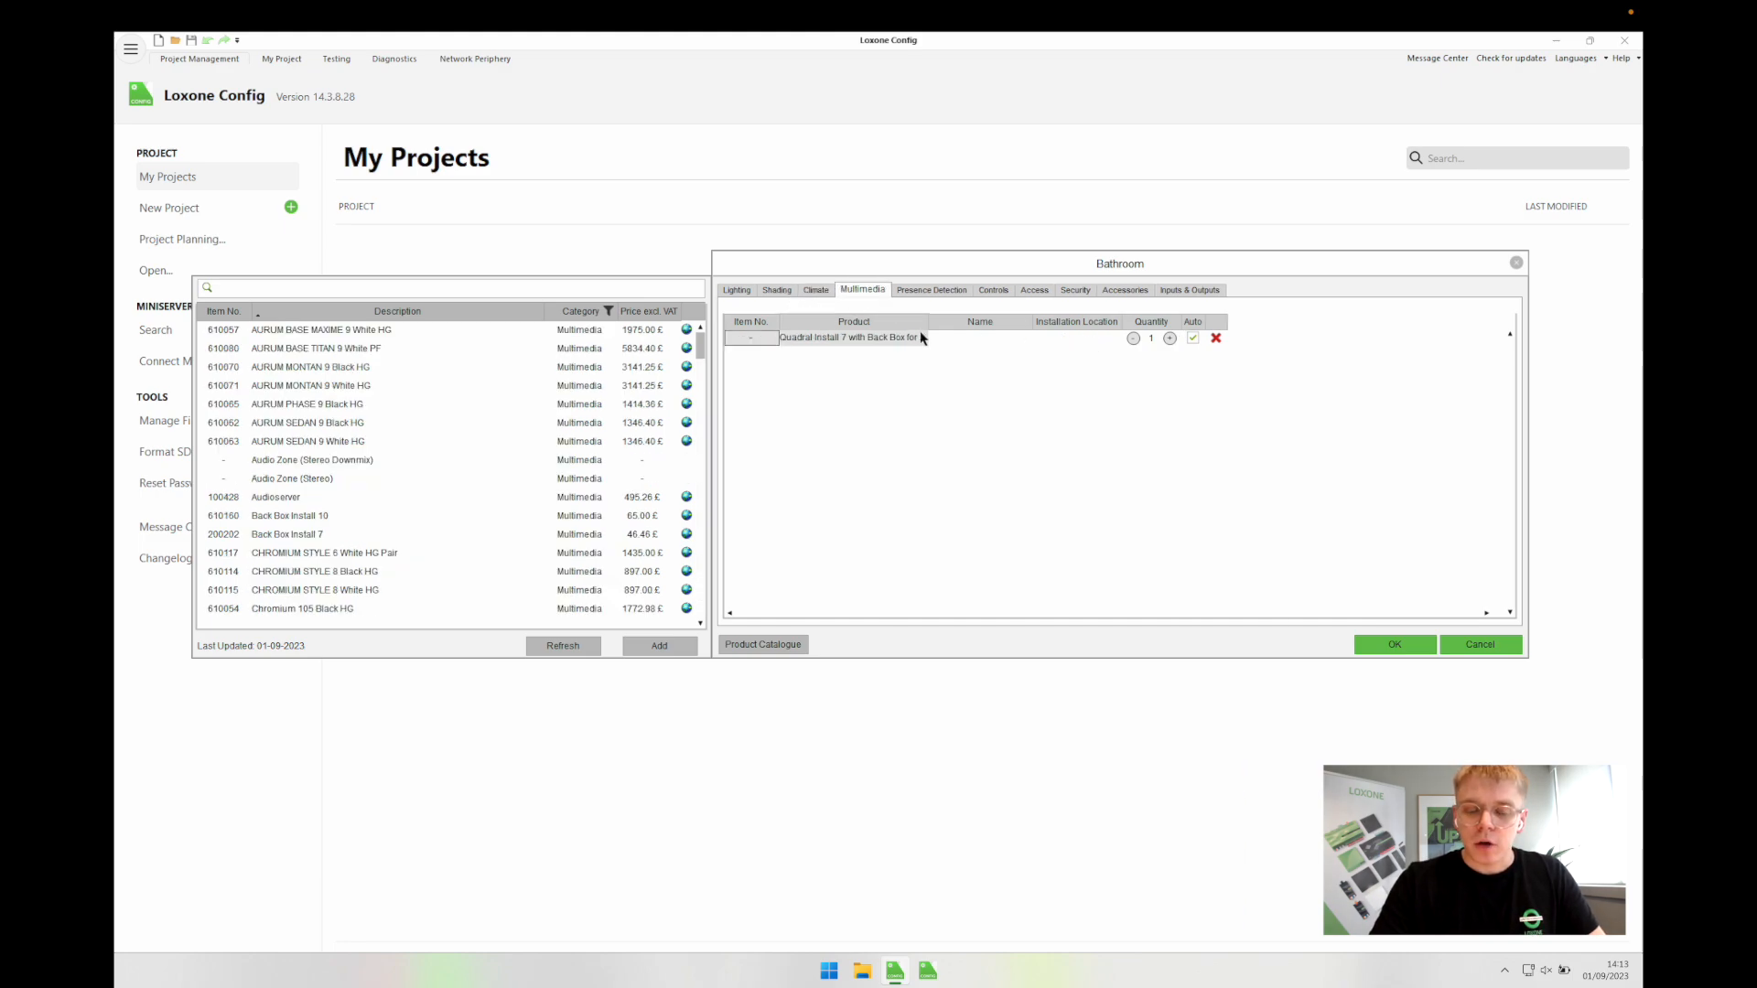
click(928, 292)
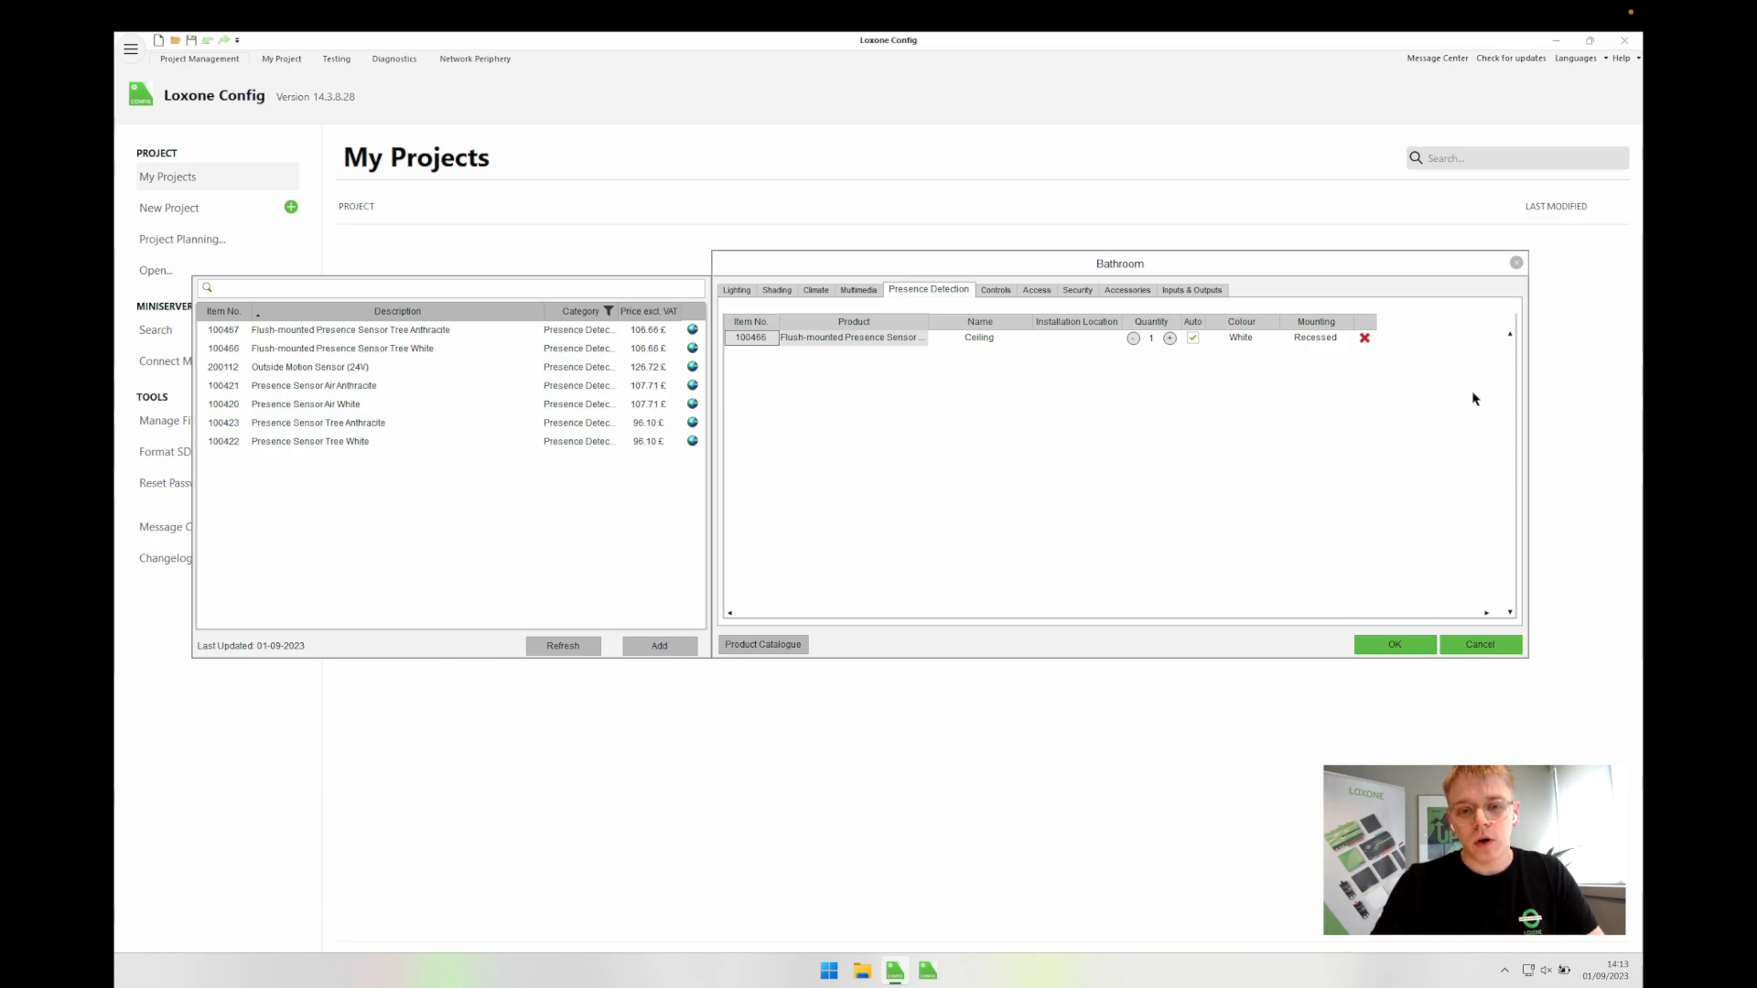
click(1364, 338)
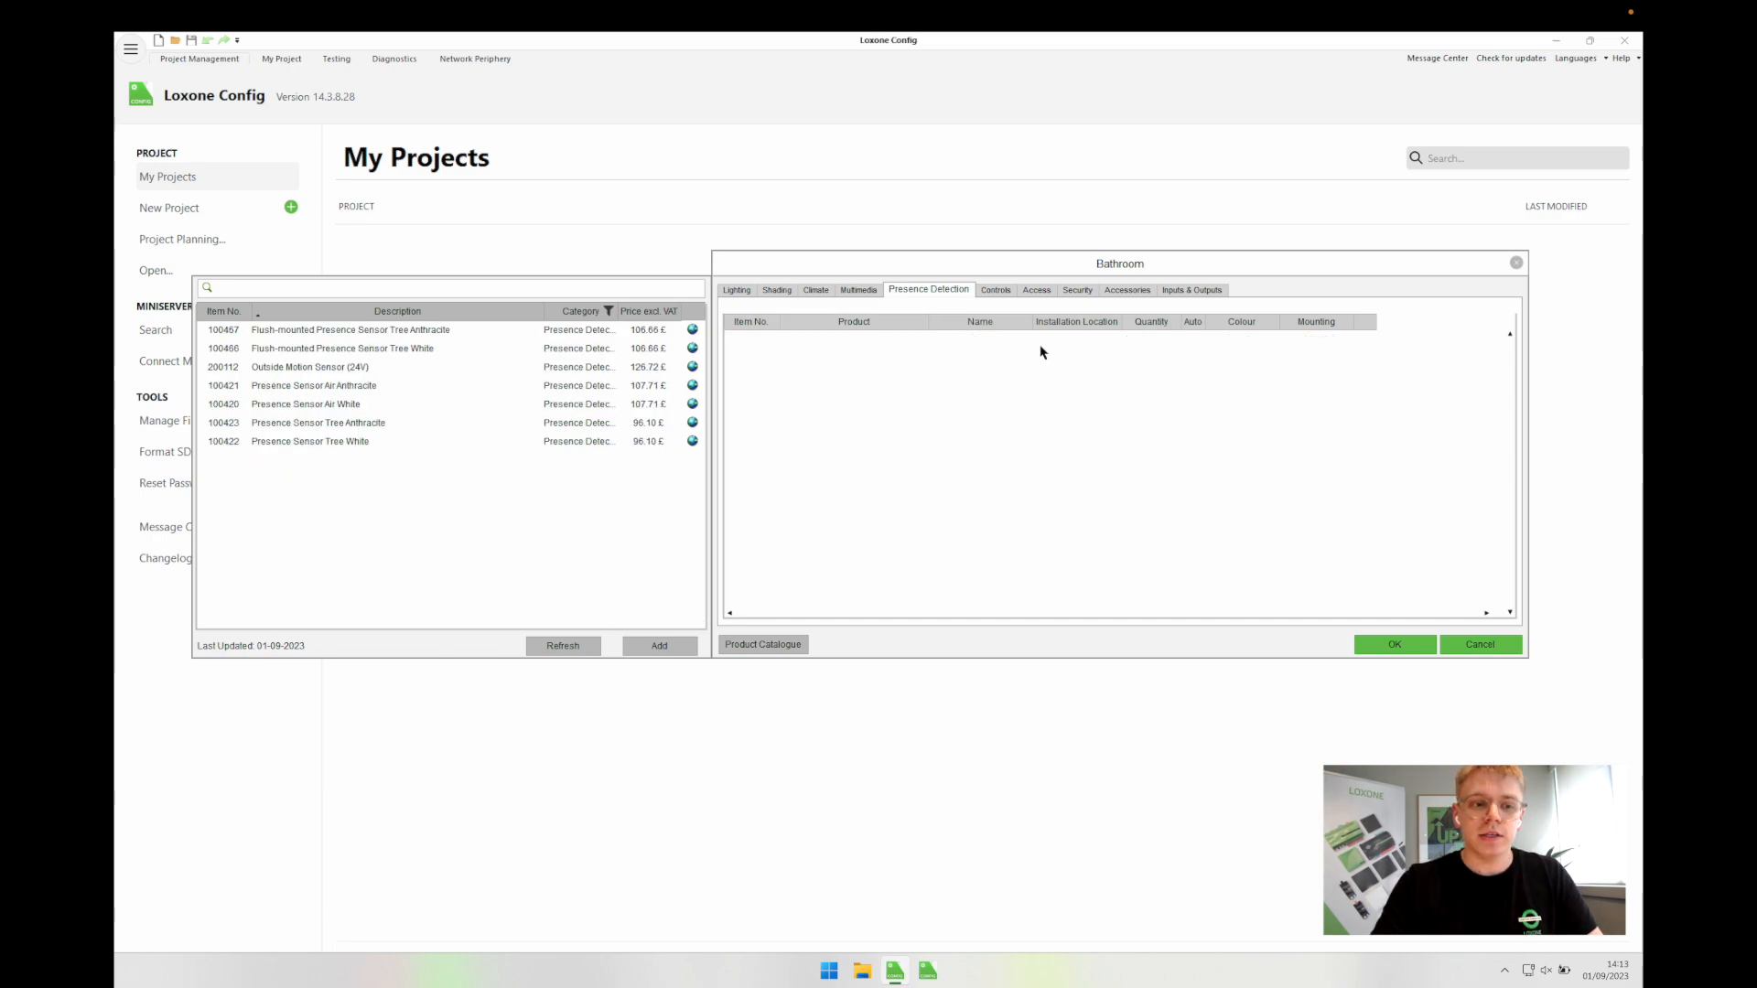
click(737, 290)
click(922, 290)
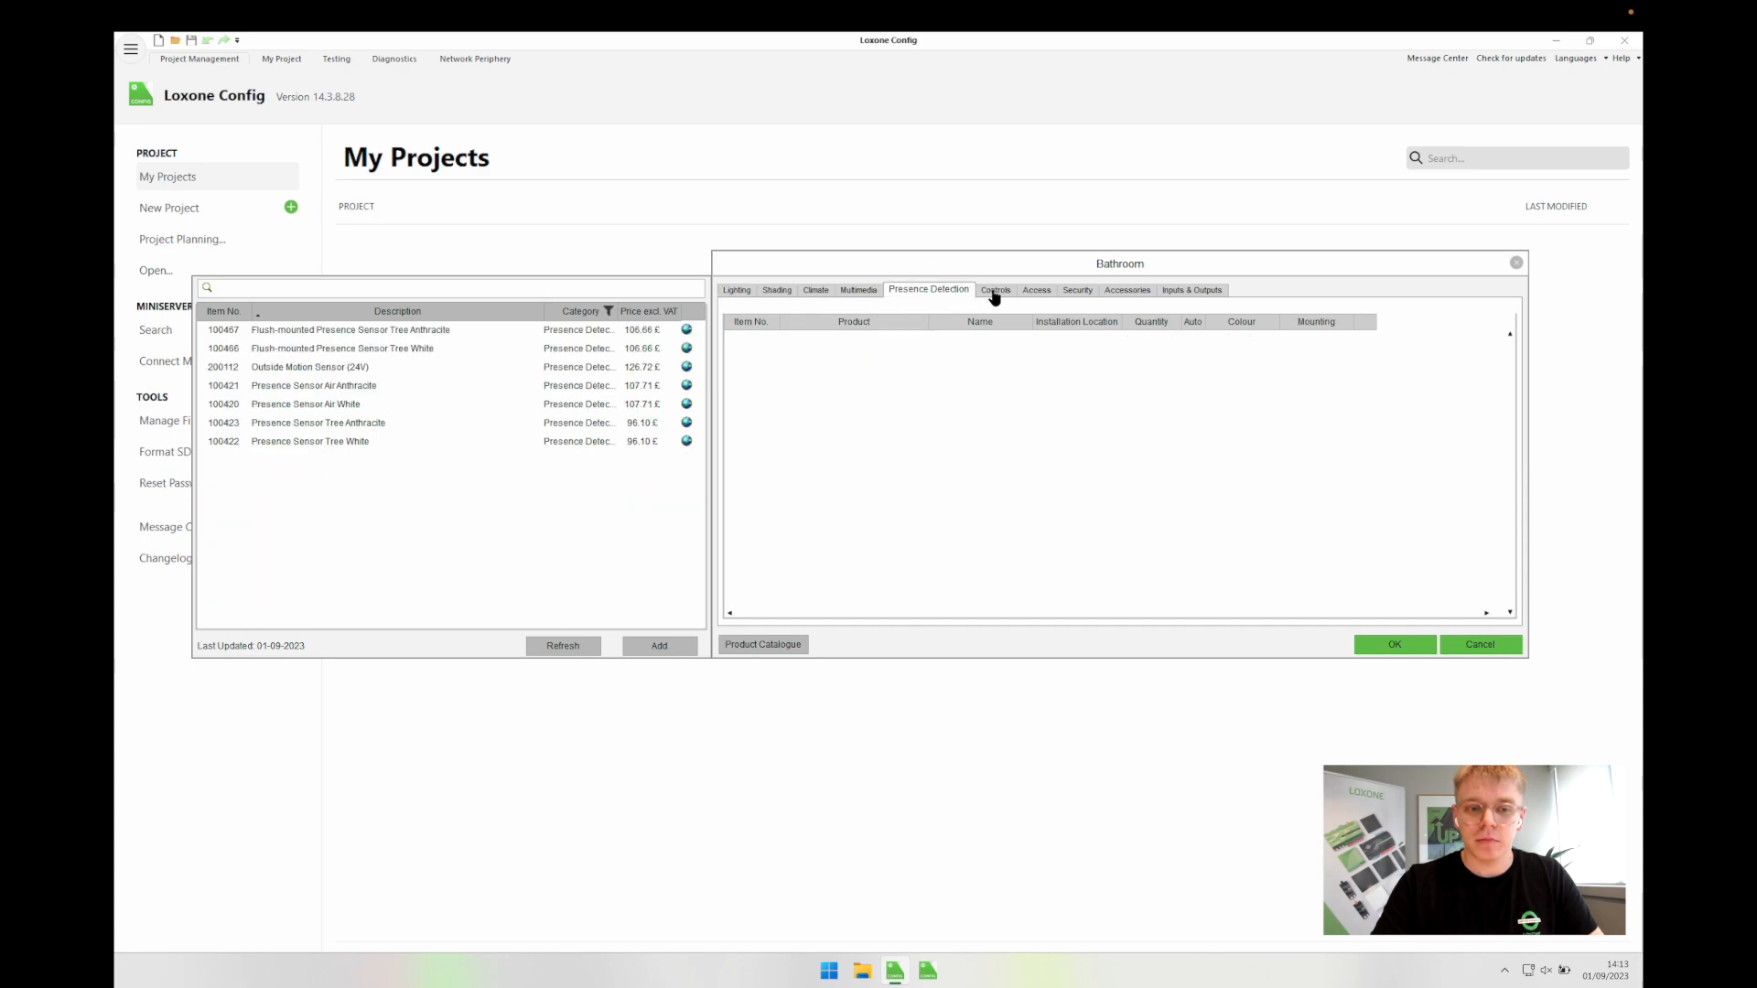
click(989, 290)
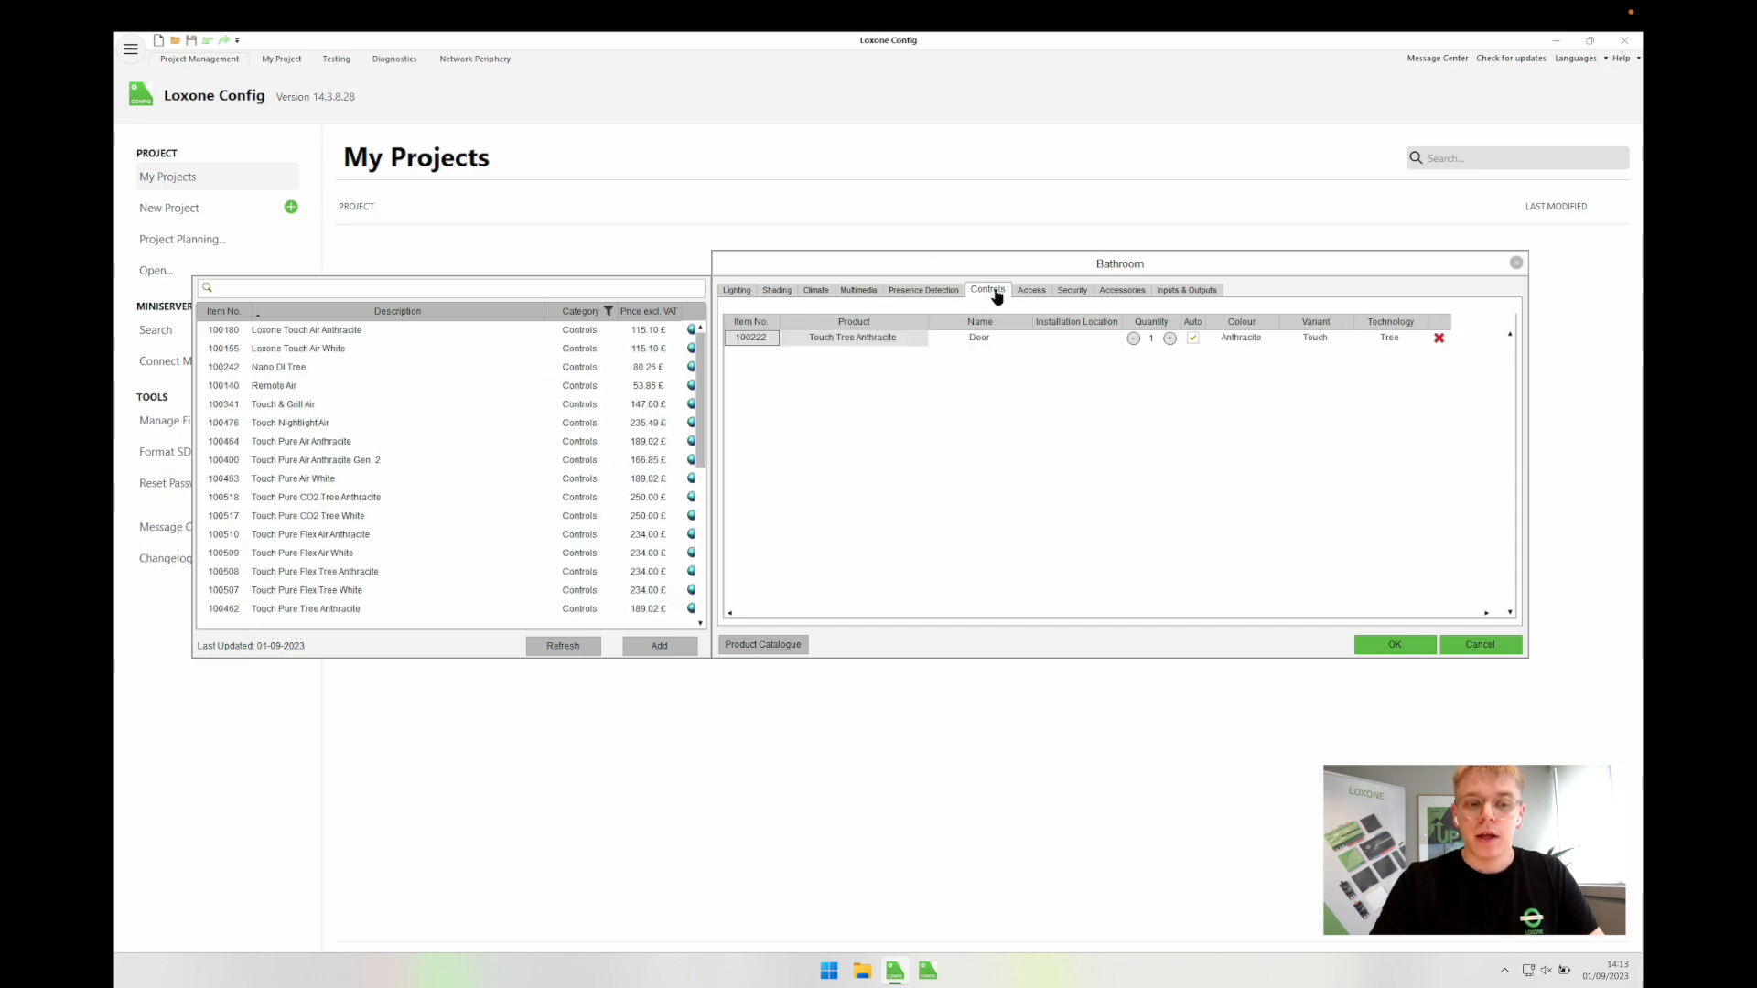
Step: Clear the Door name from the Bathroom's Touch Tree Anthracite switch
click(848, 340)
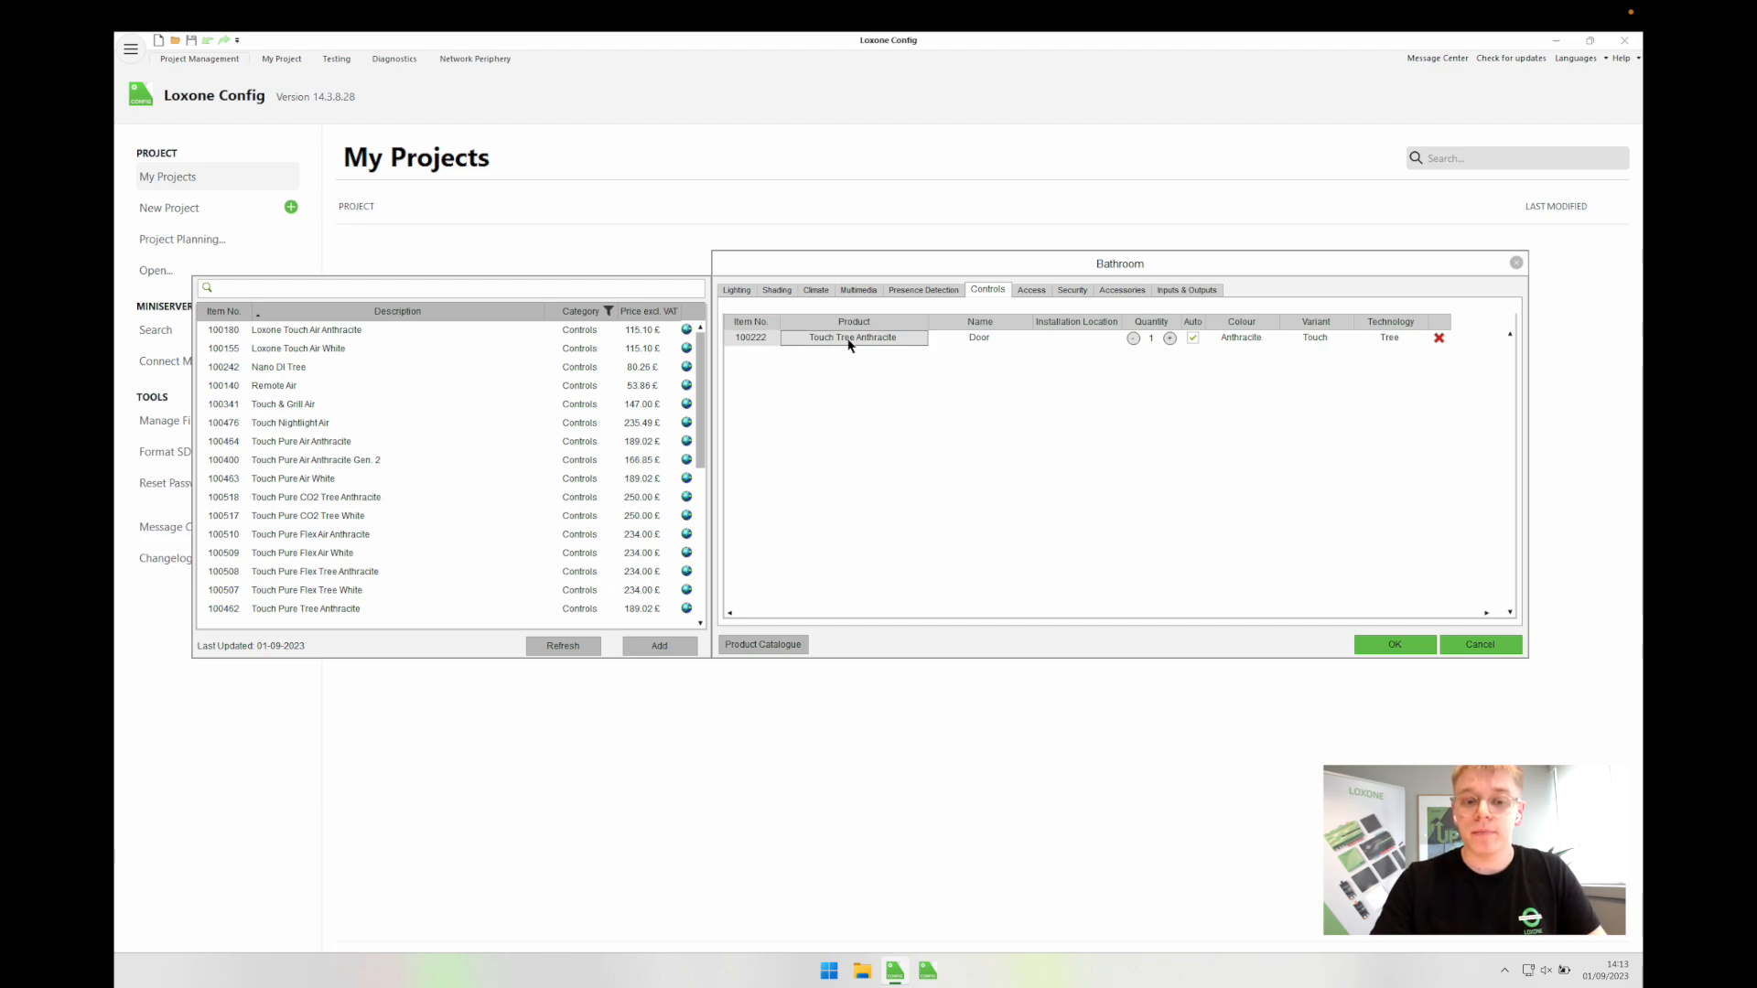
click(996, 341)
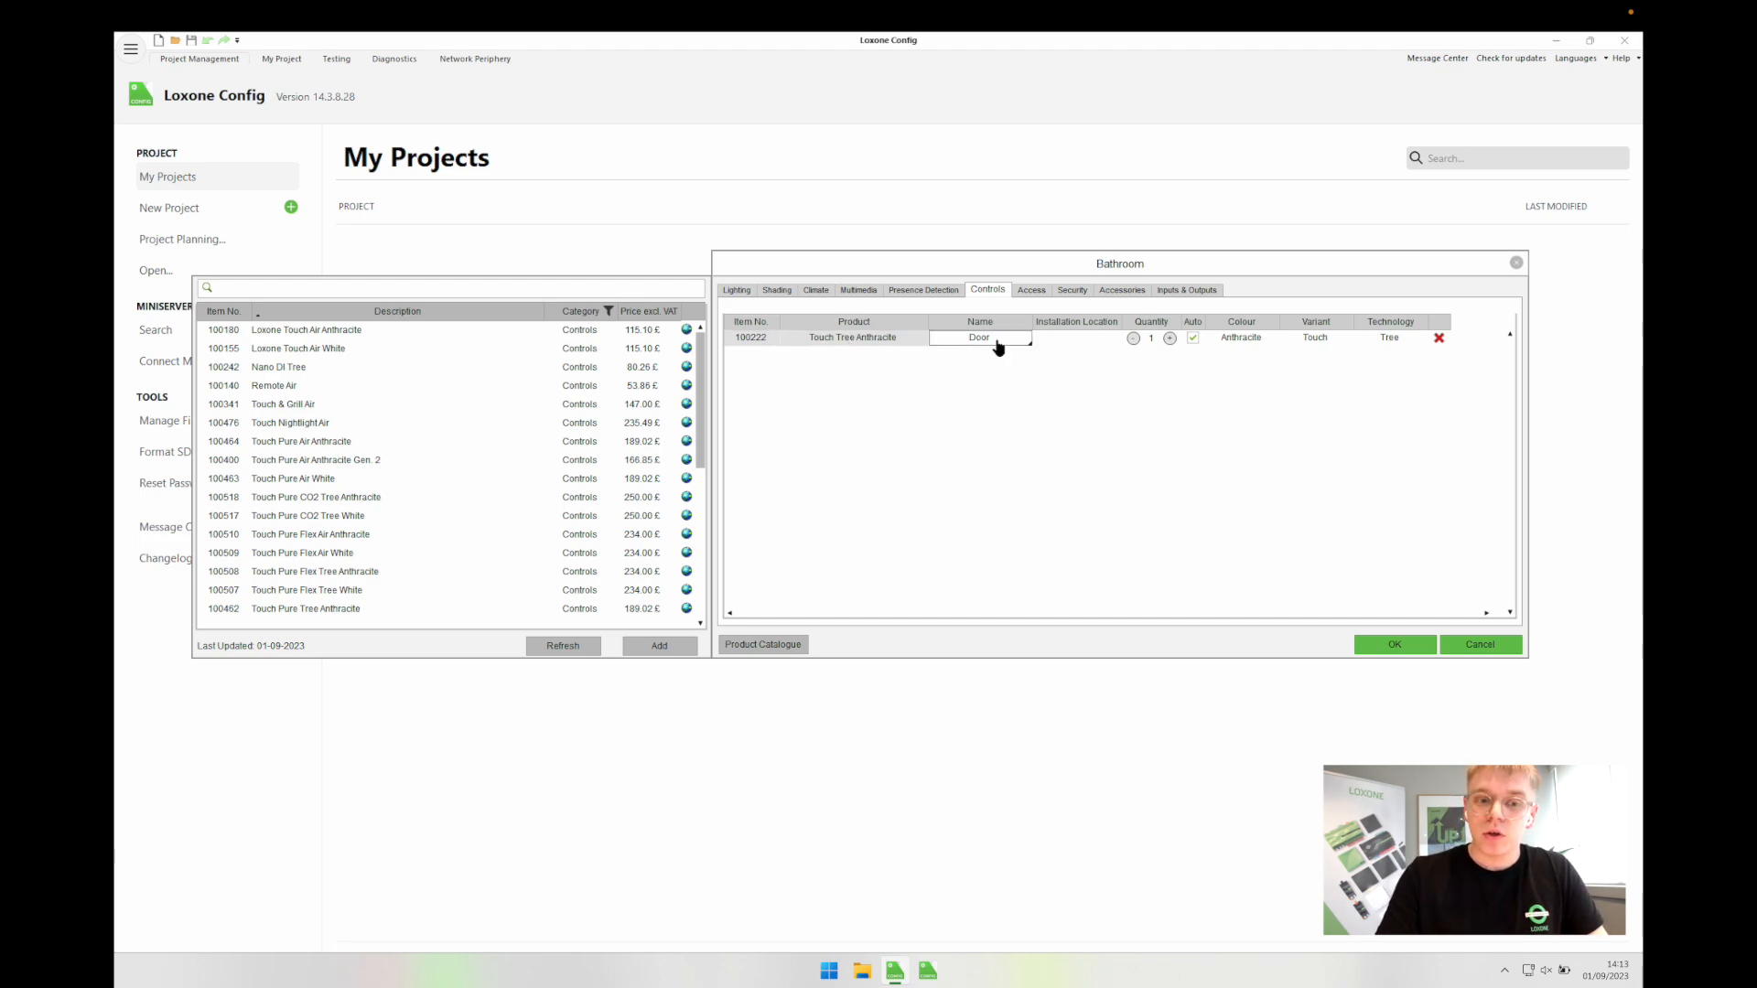
key(BackSpace)
click(970, 398)
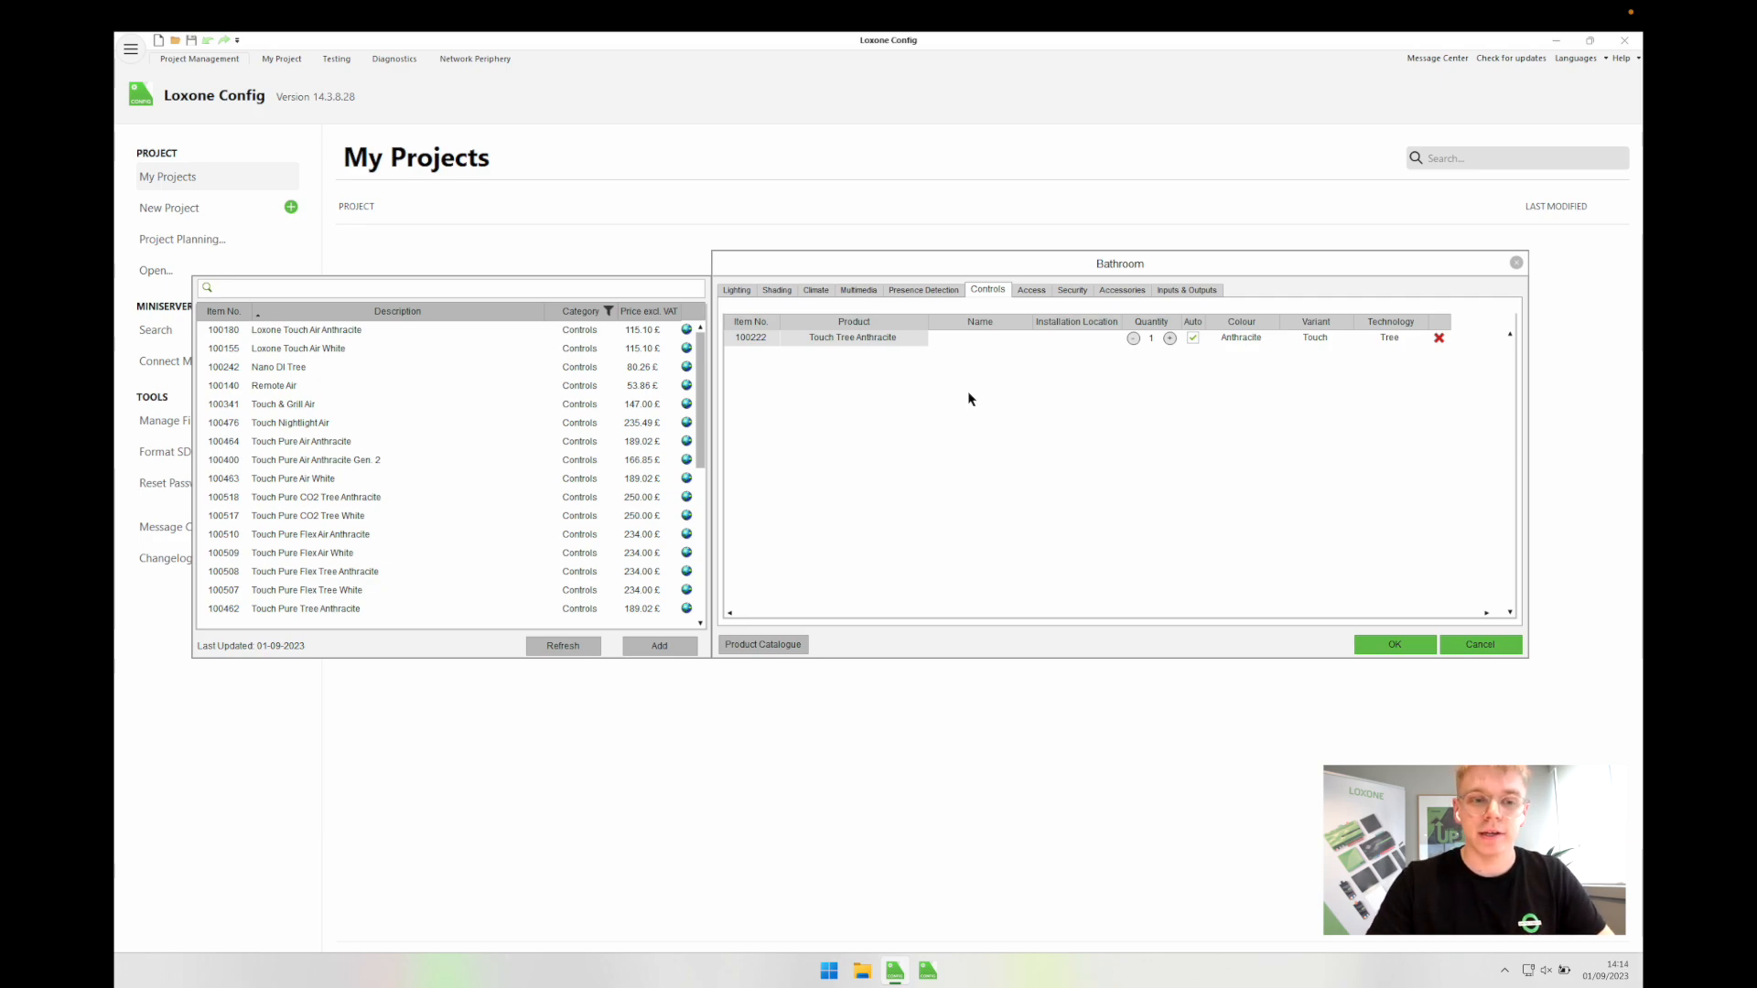
Step: Browse the Bathroom's access, security, accessories and I/O lists, ending on Lighting
click(1041, 291)
click(1065, 291)
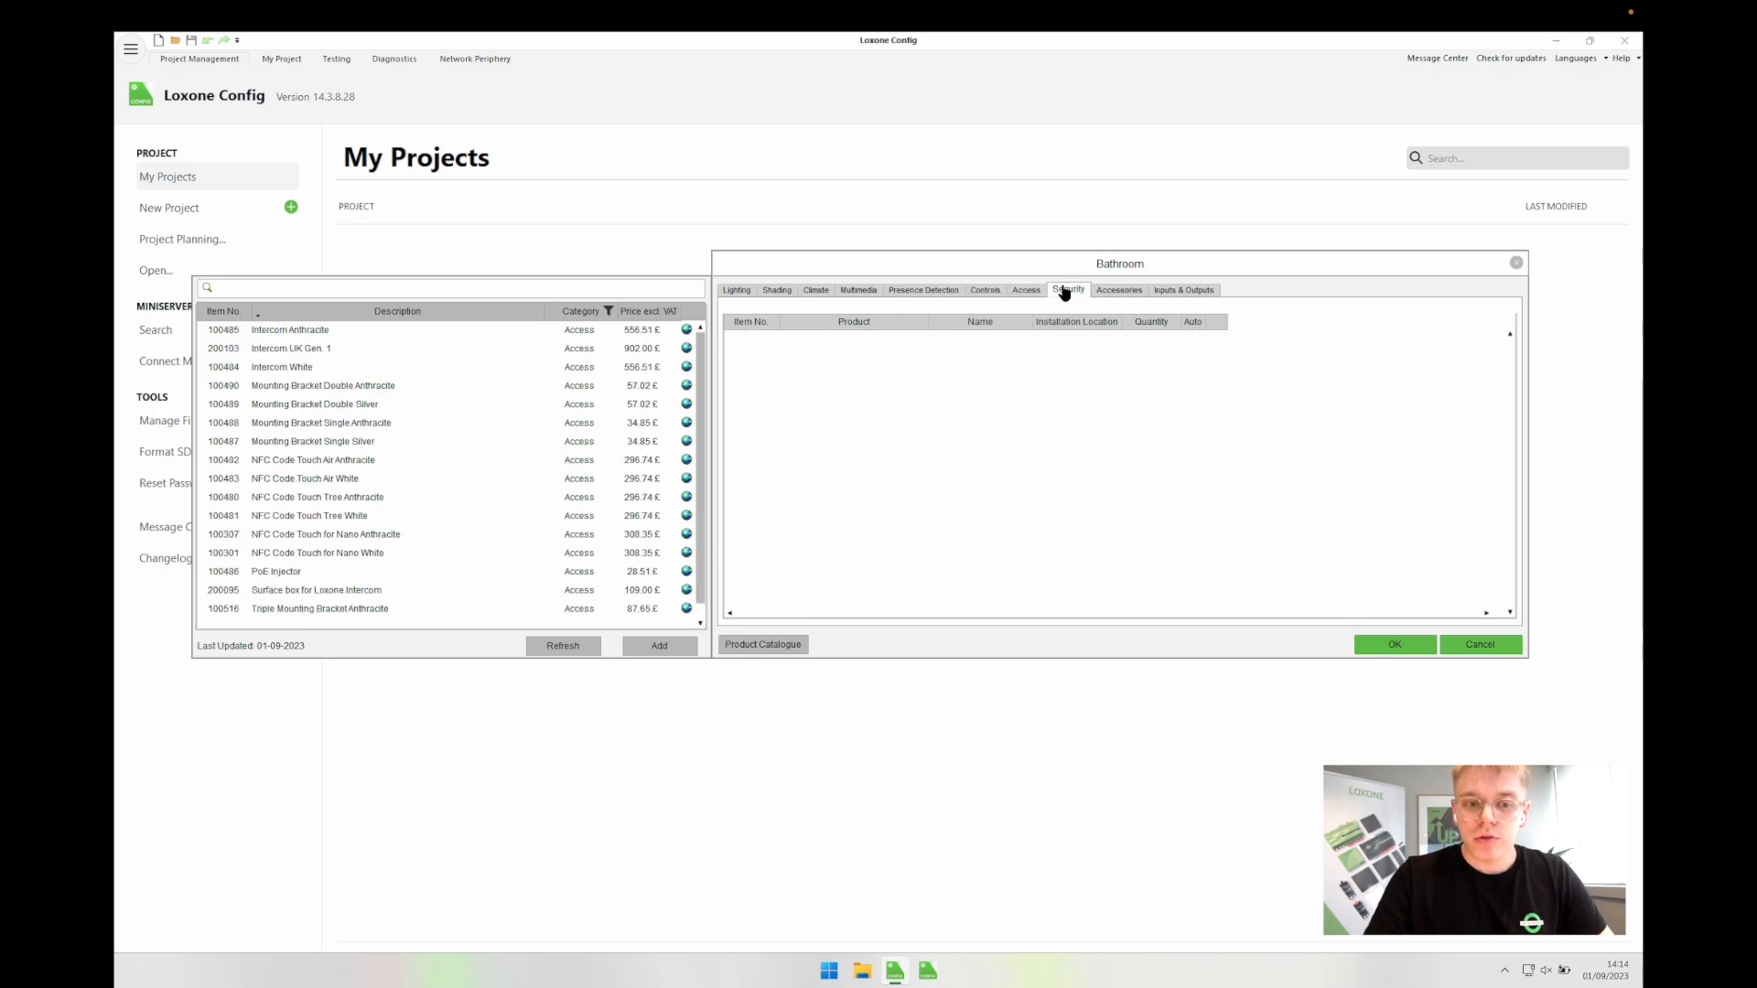
click(1115, 291)
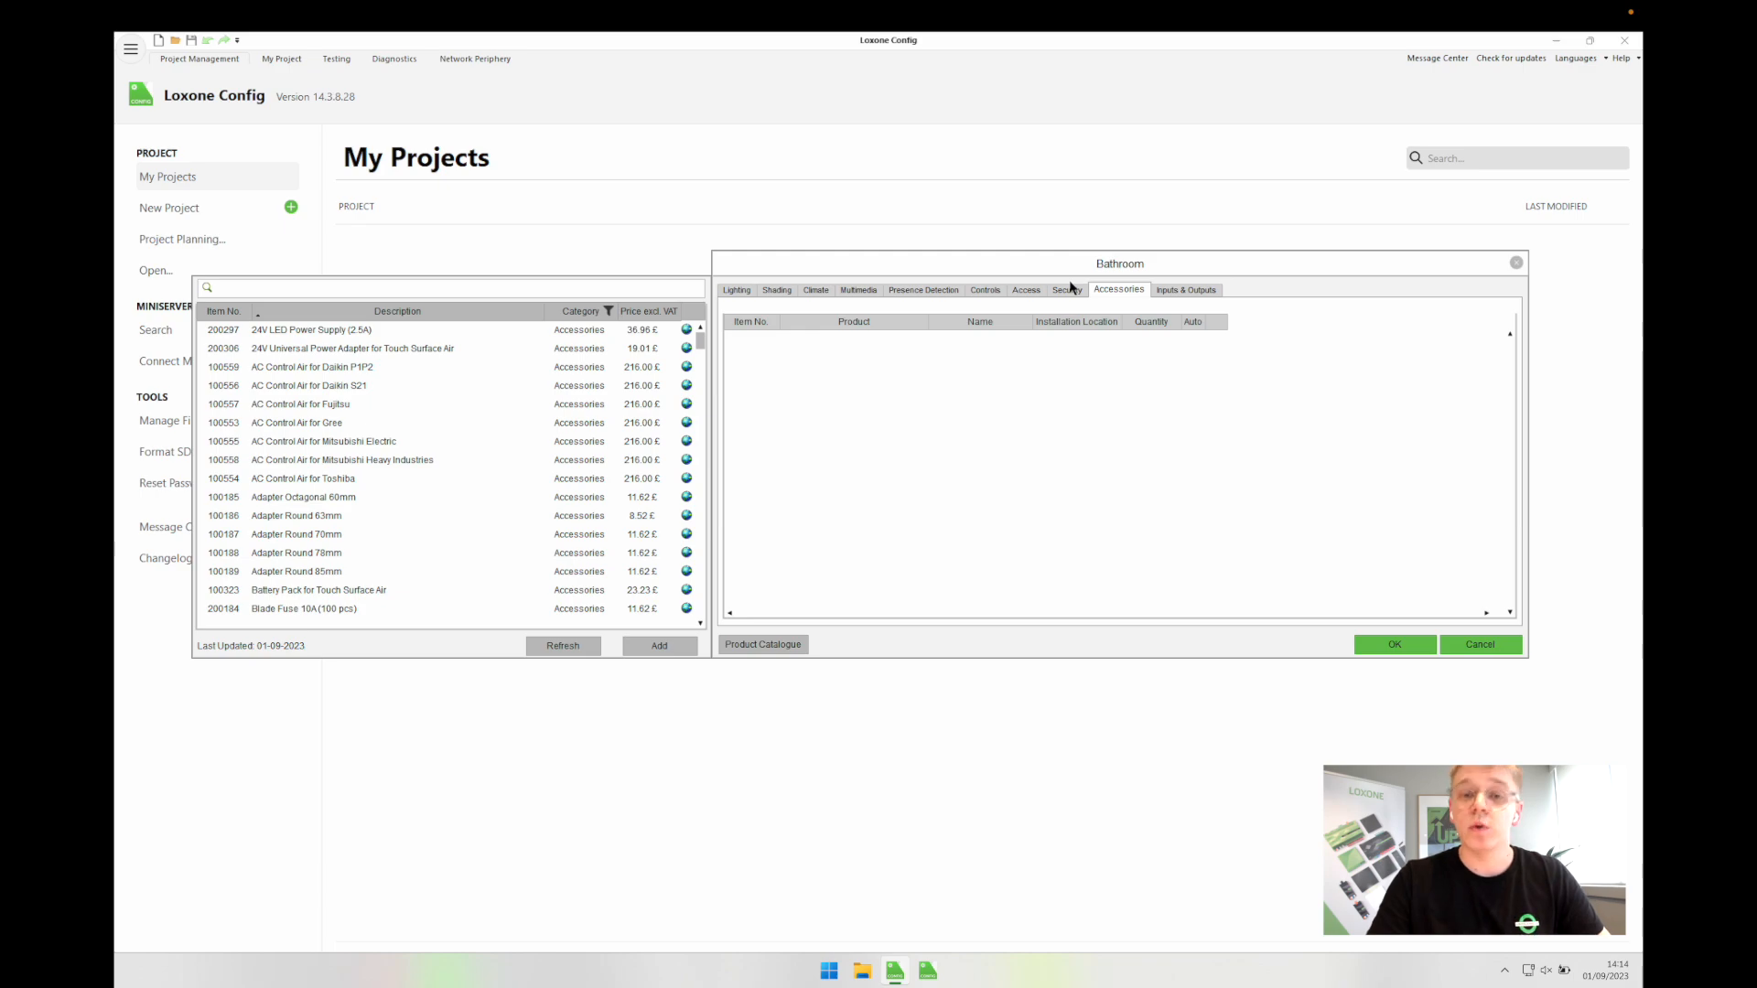
click(1161, 290)
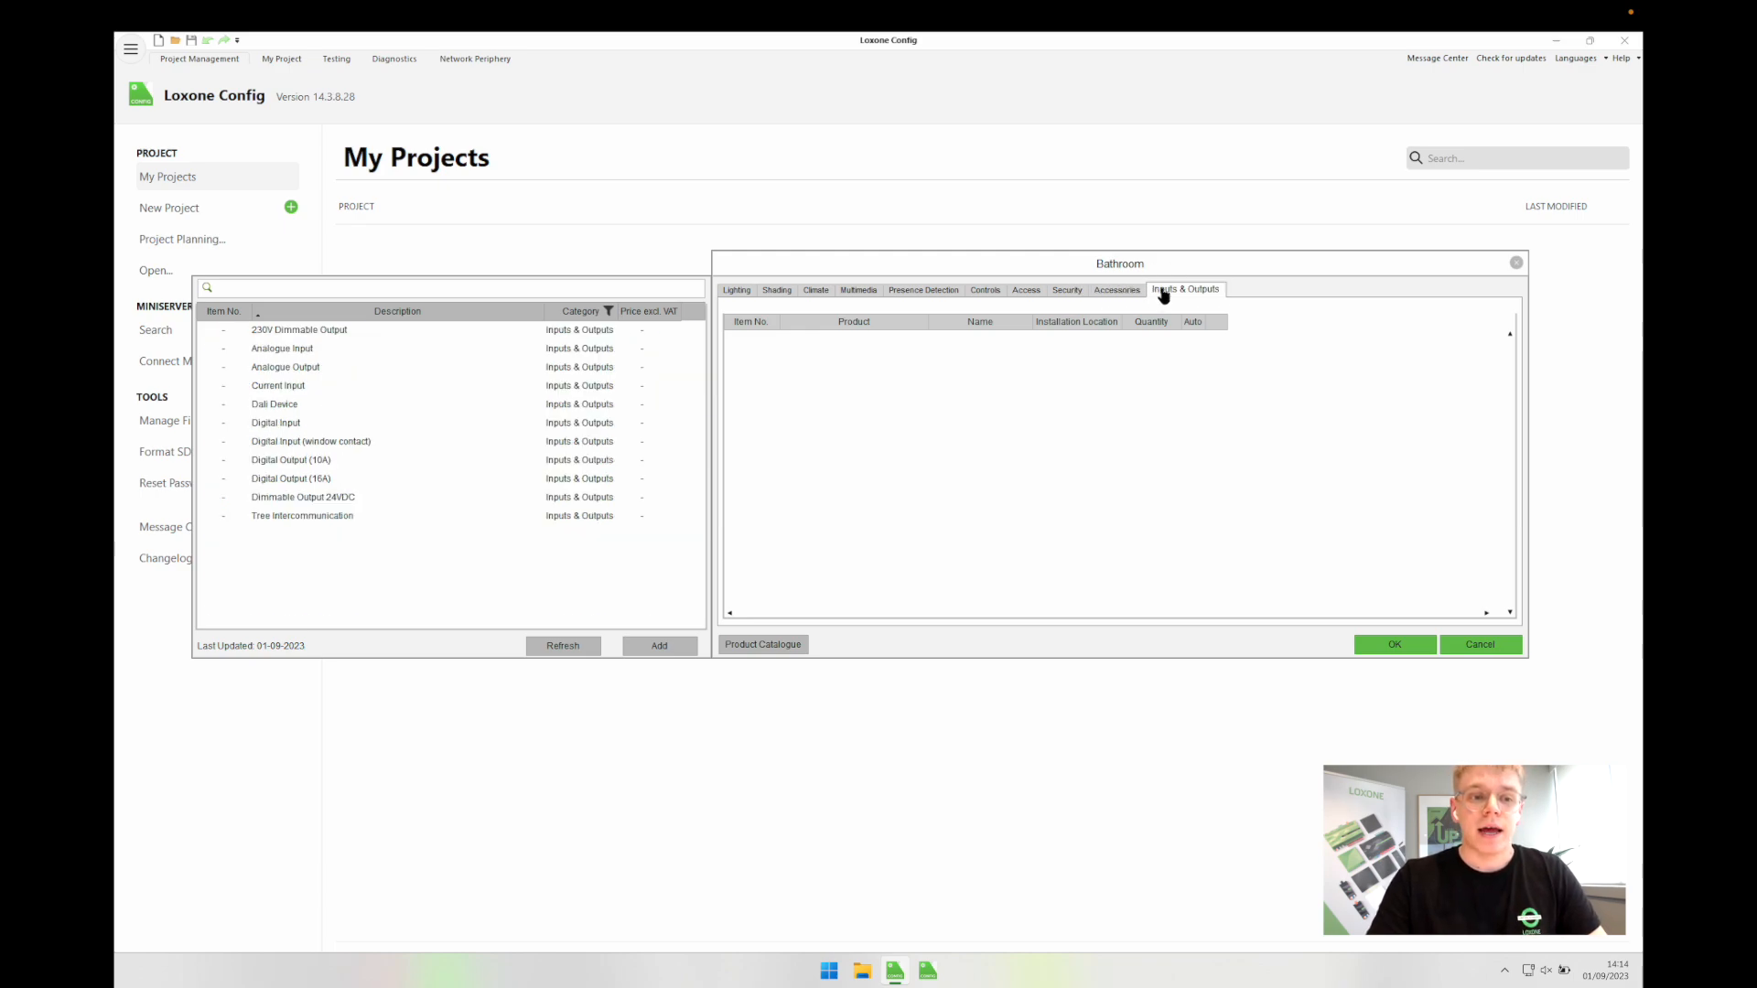
click(737, 291)
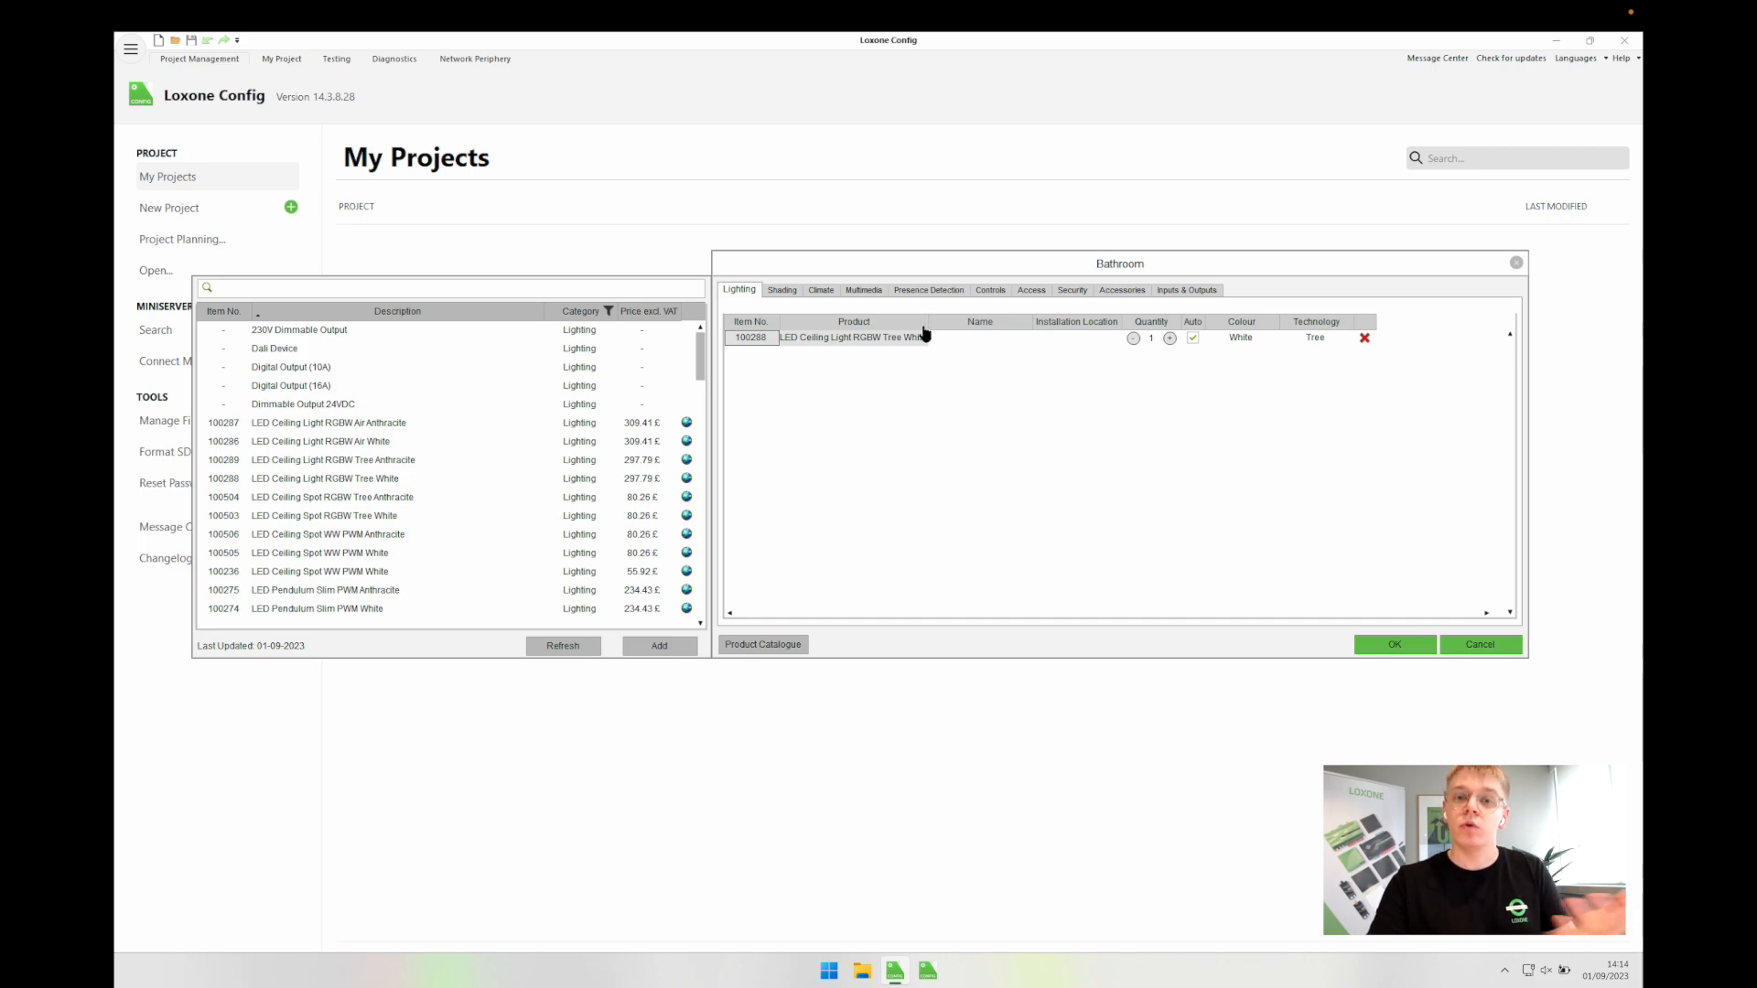
Step: Add a Digital Output (10A) named Extract Fan to the Bathroom
click(1162, 290)
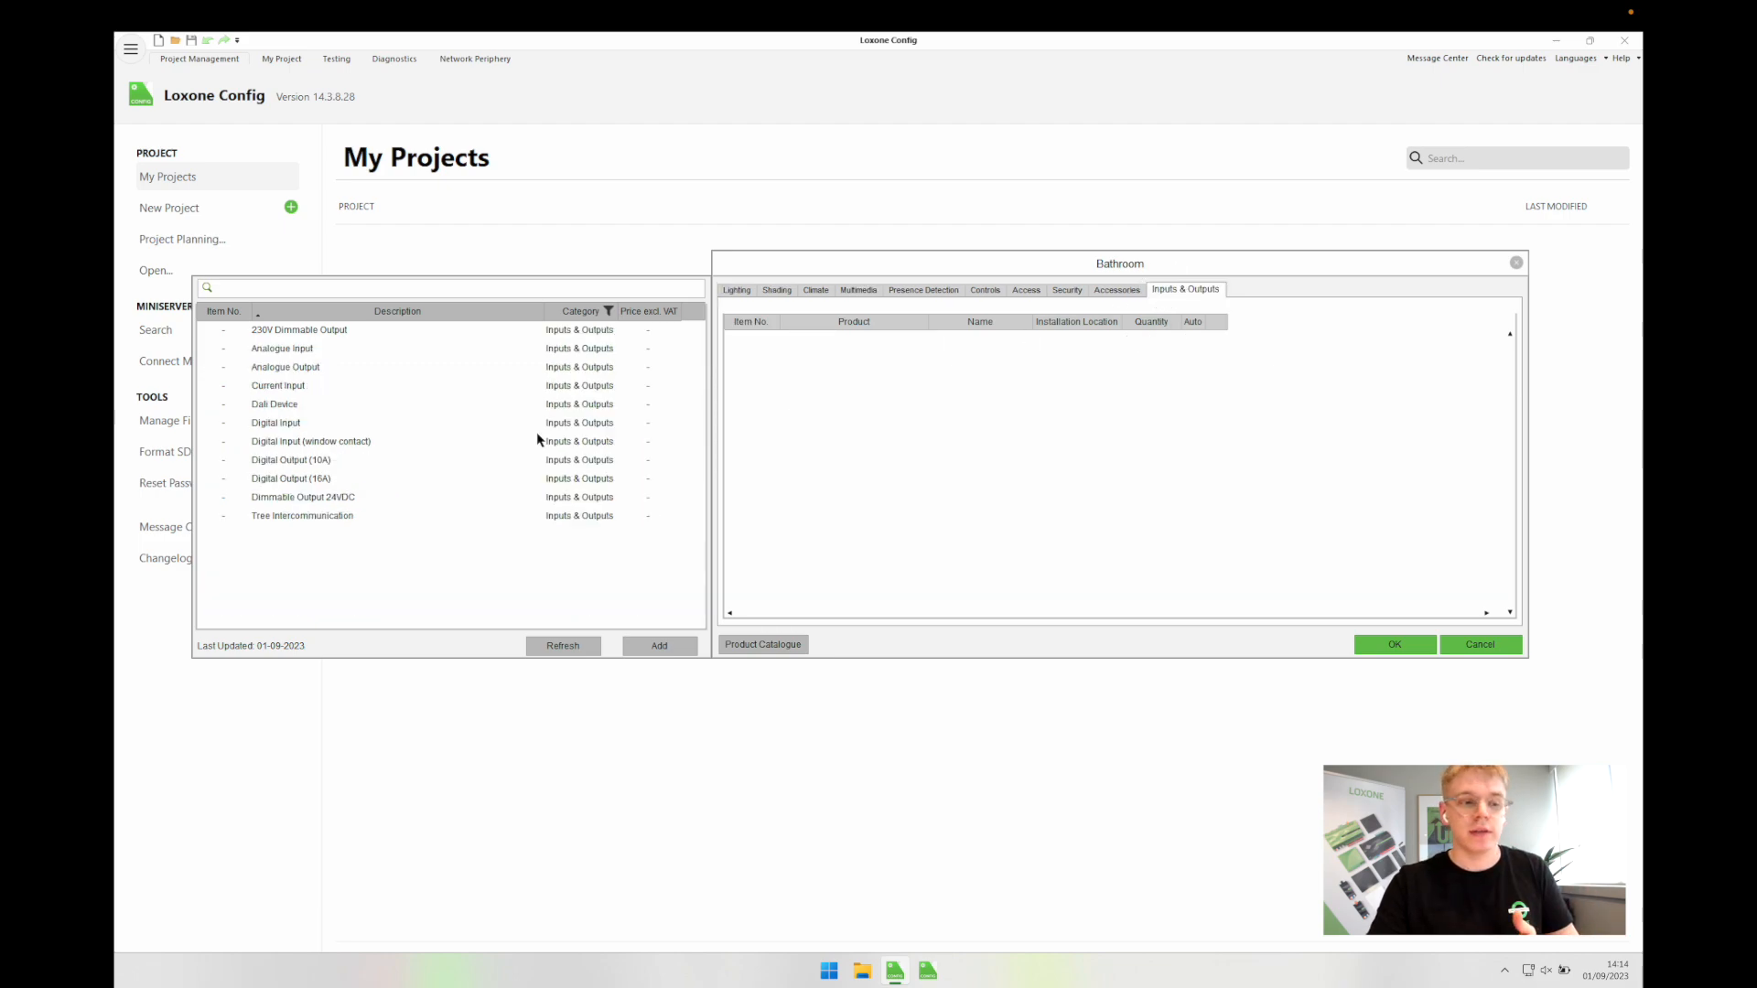
double_click(307, 464)
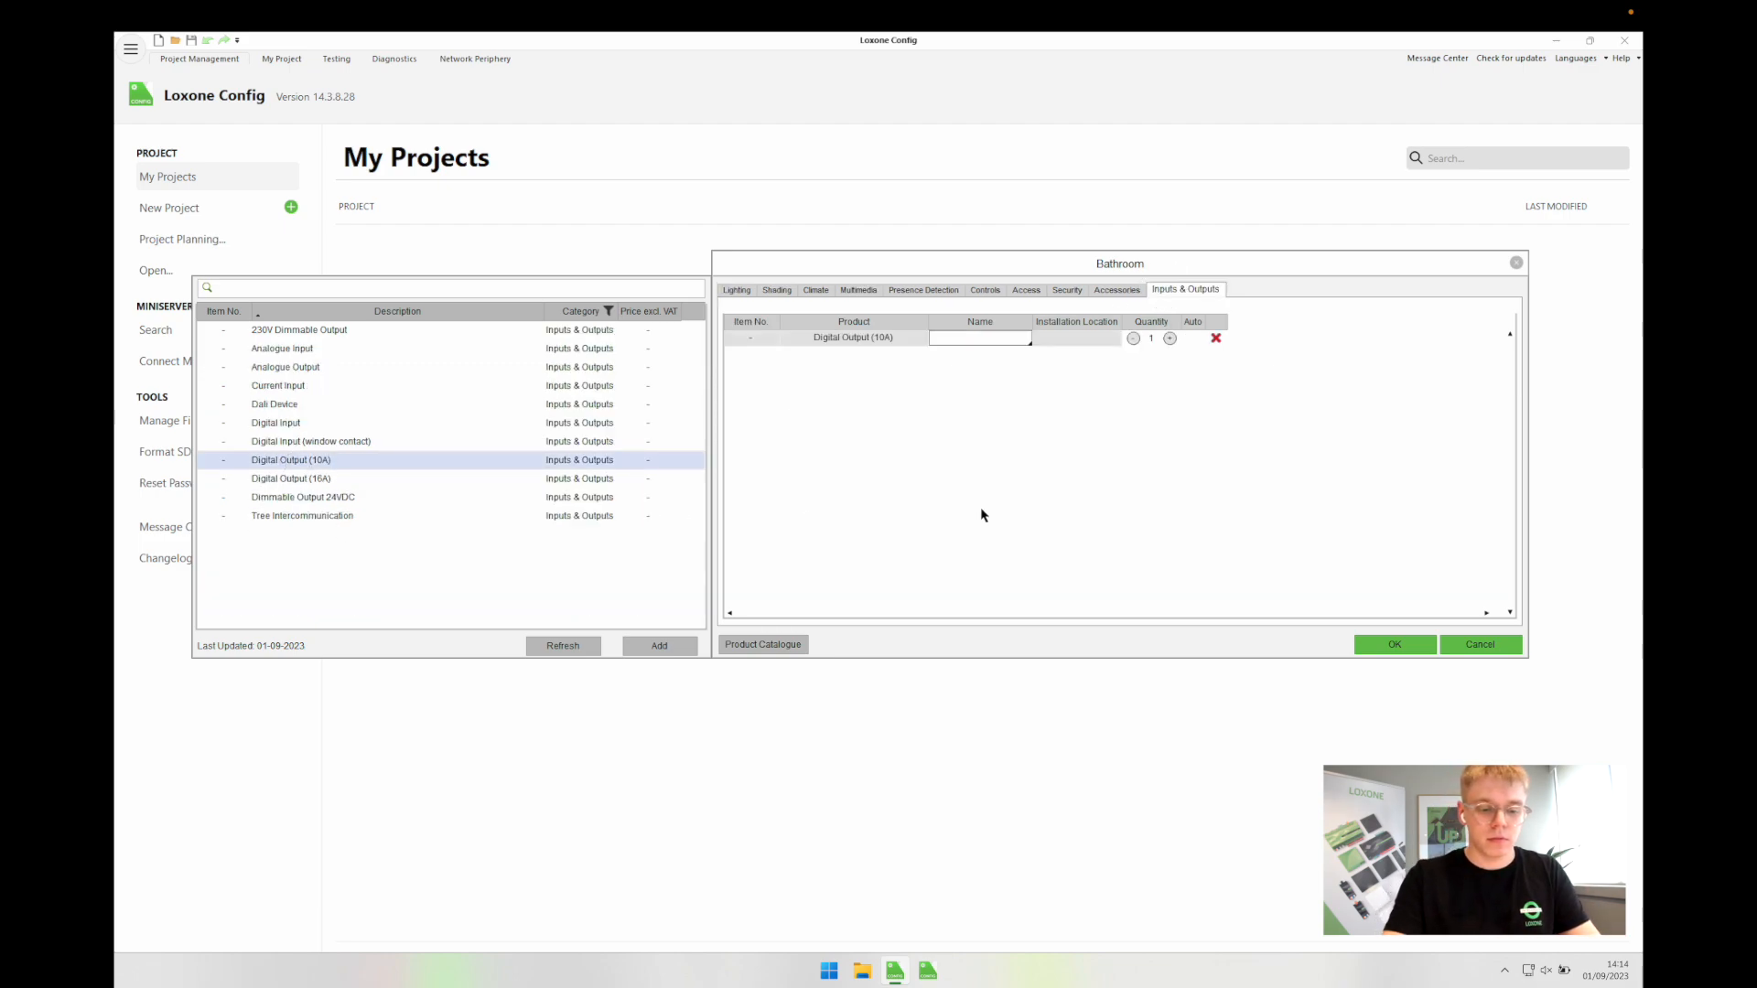
text(Extract)
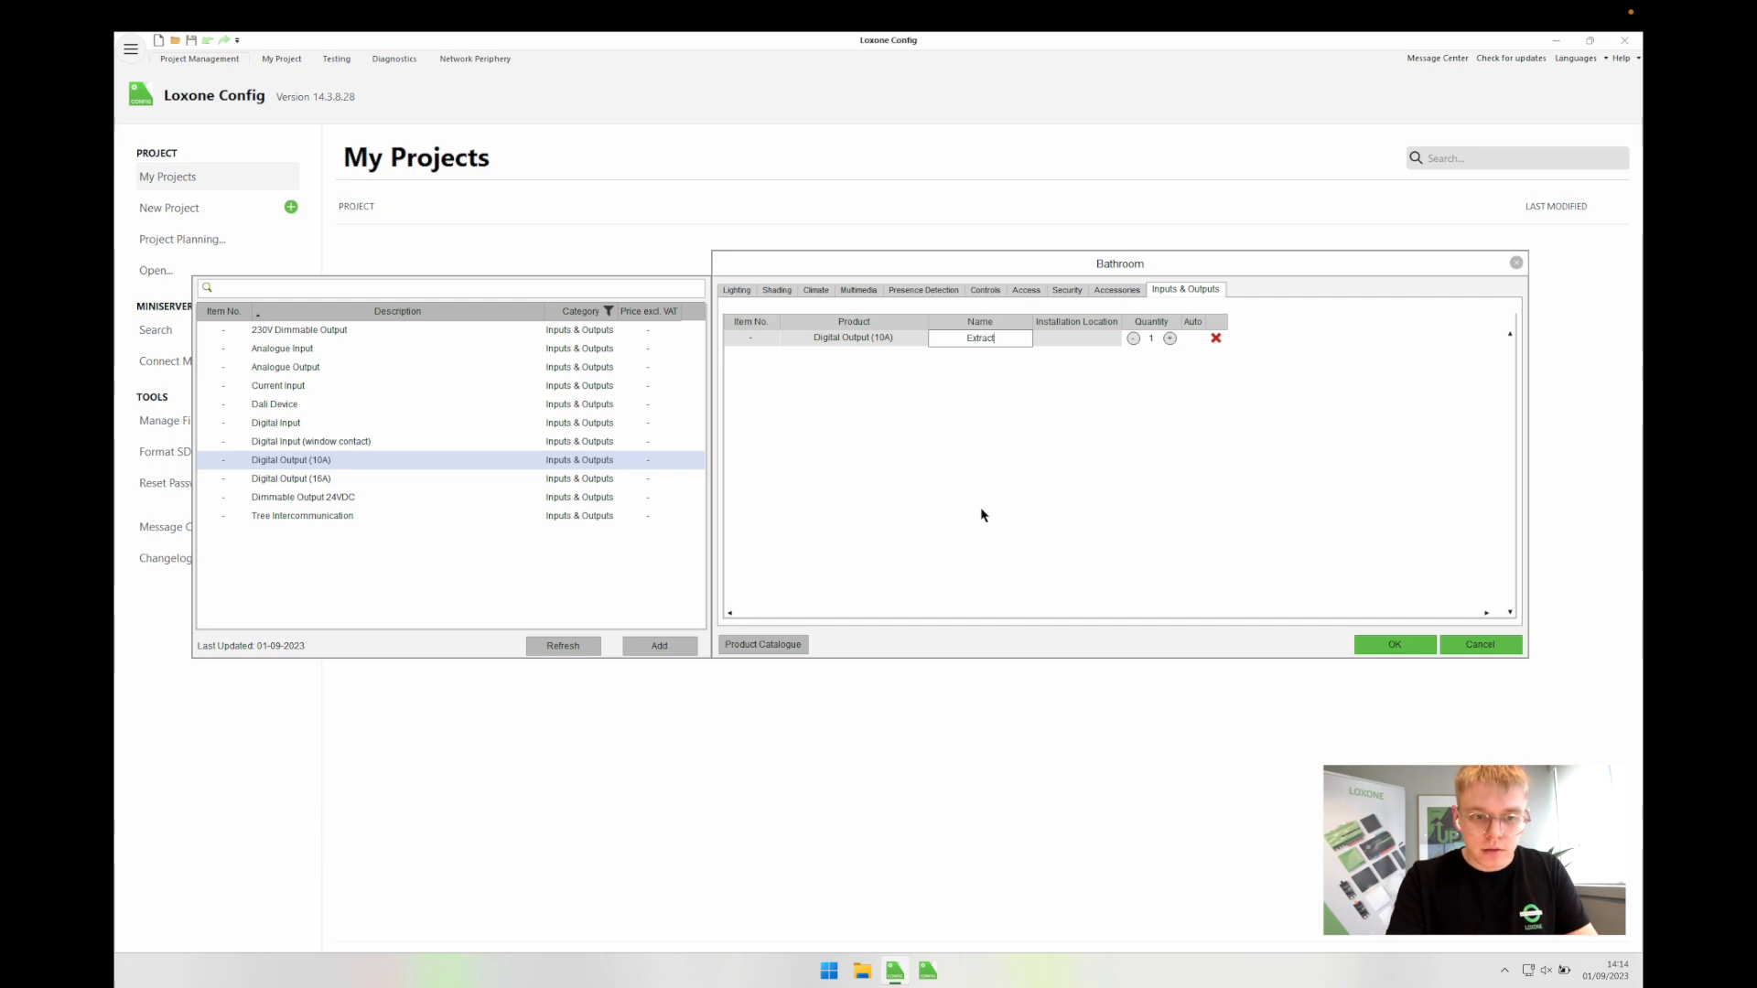
text( Fan)
key(Return)
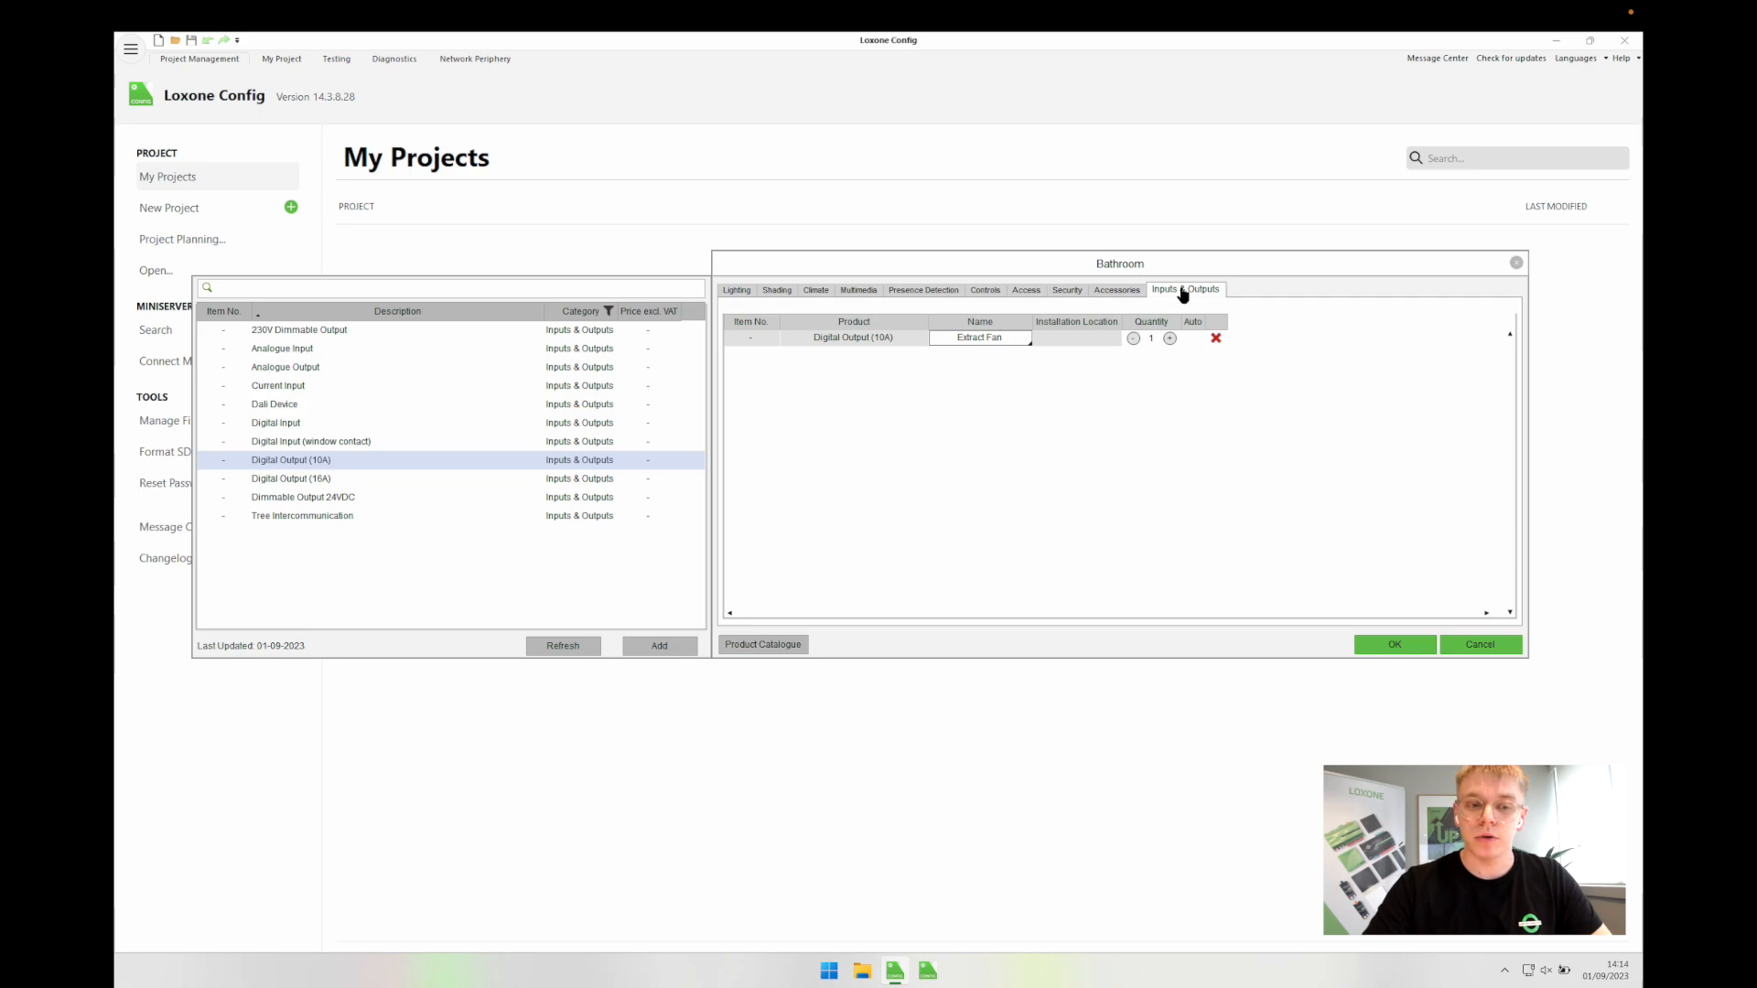
click(1114, 429)
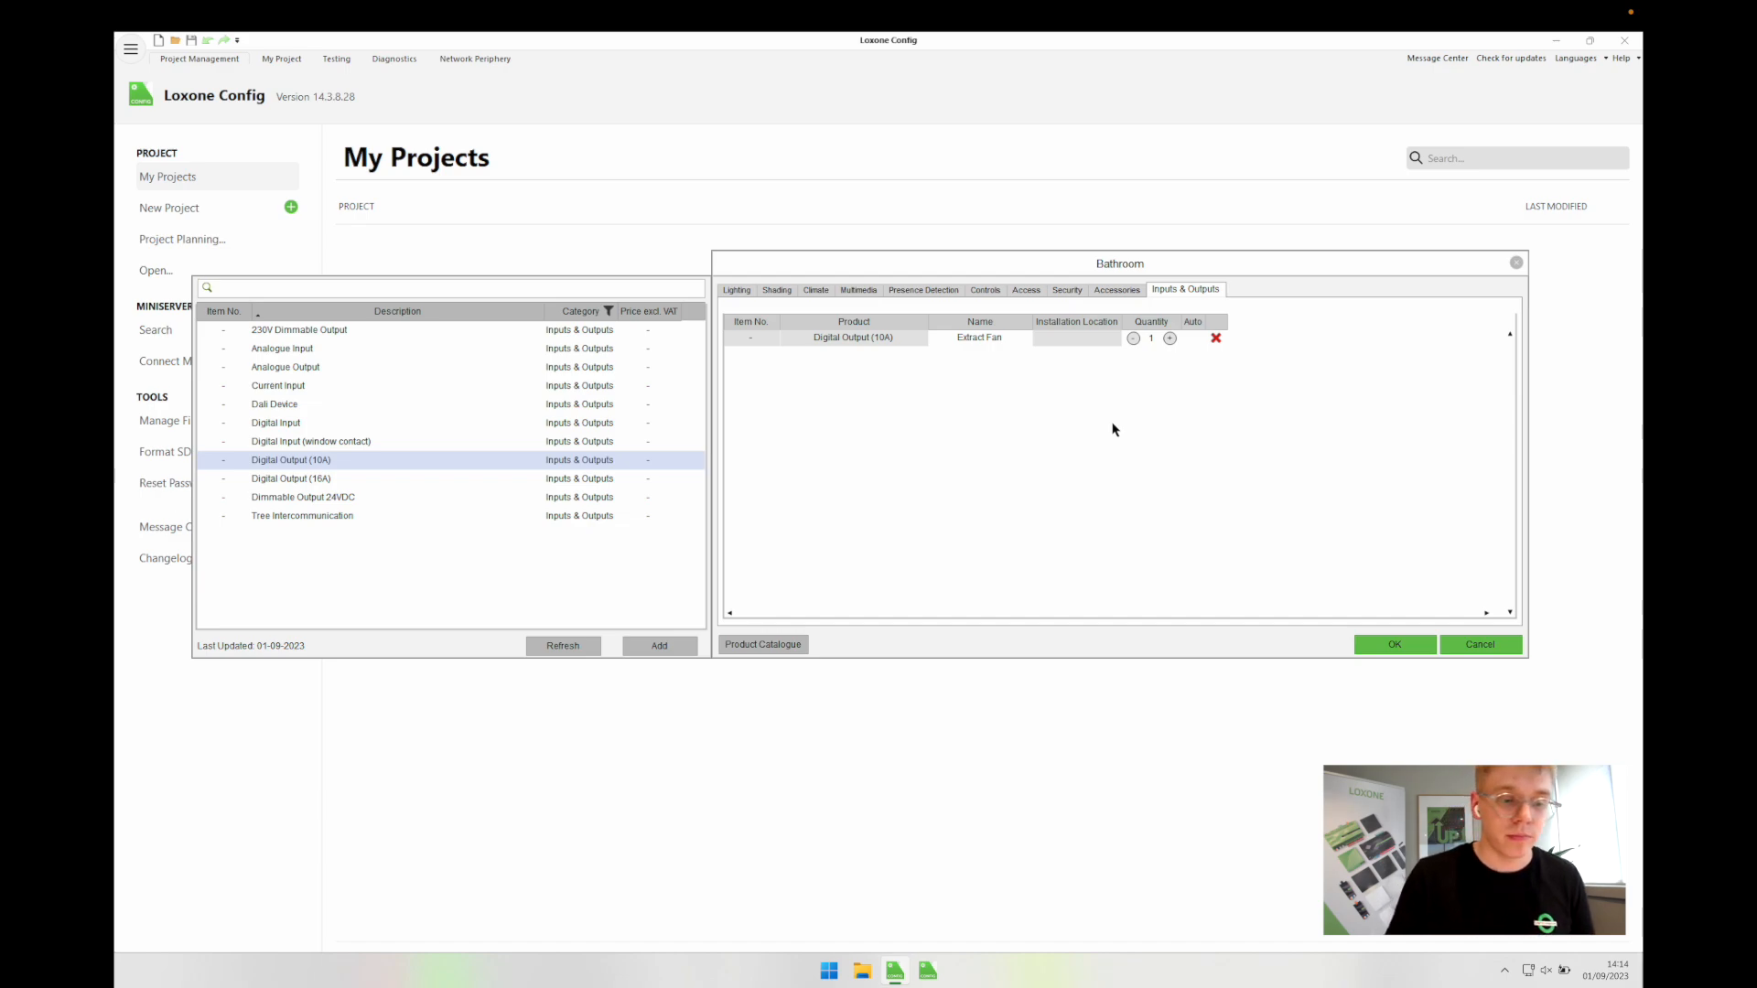
Step: Add a Digital Output (16A) named Towel Rail and check the climate valve actuator
double_click(289, 480)
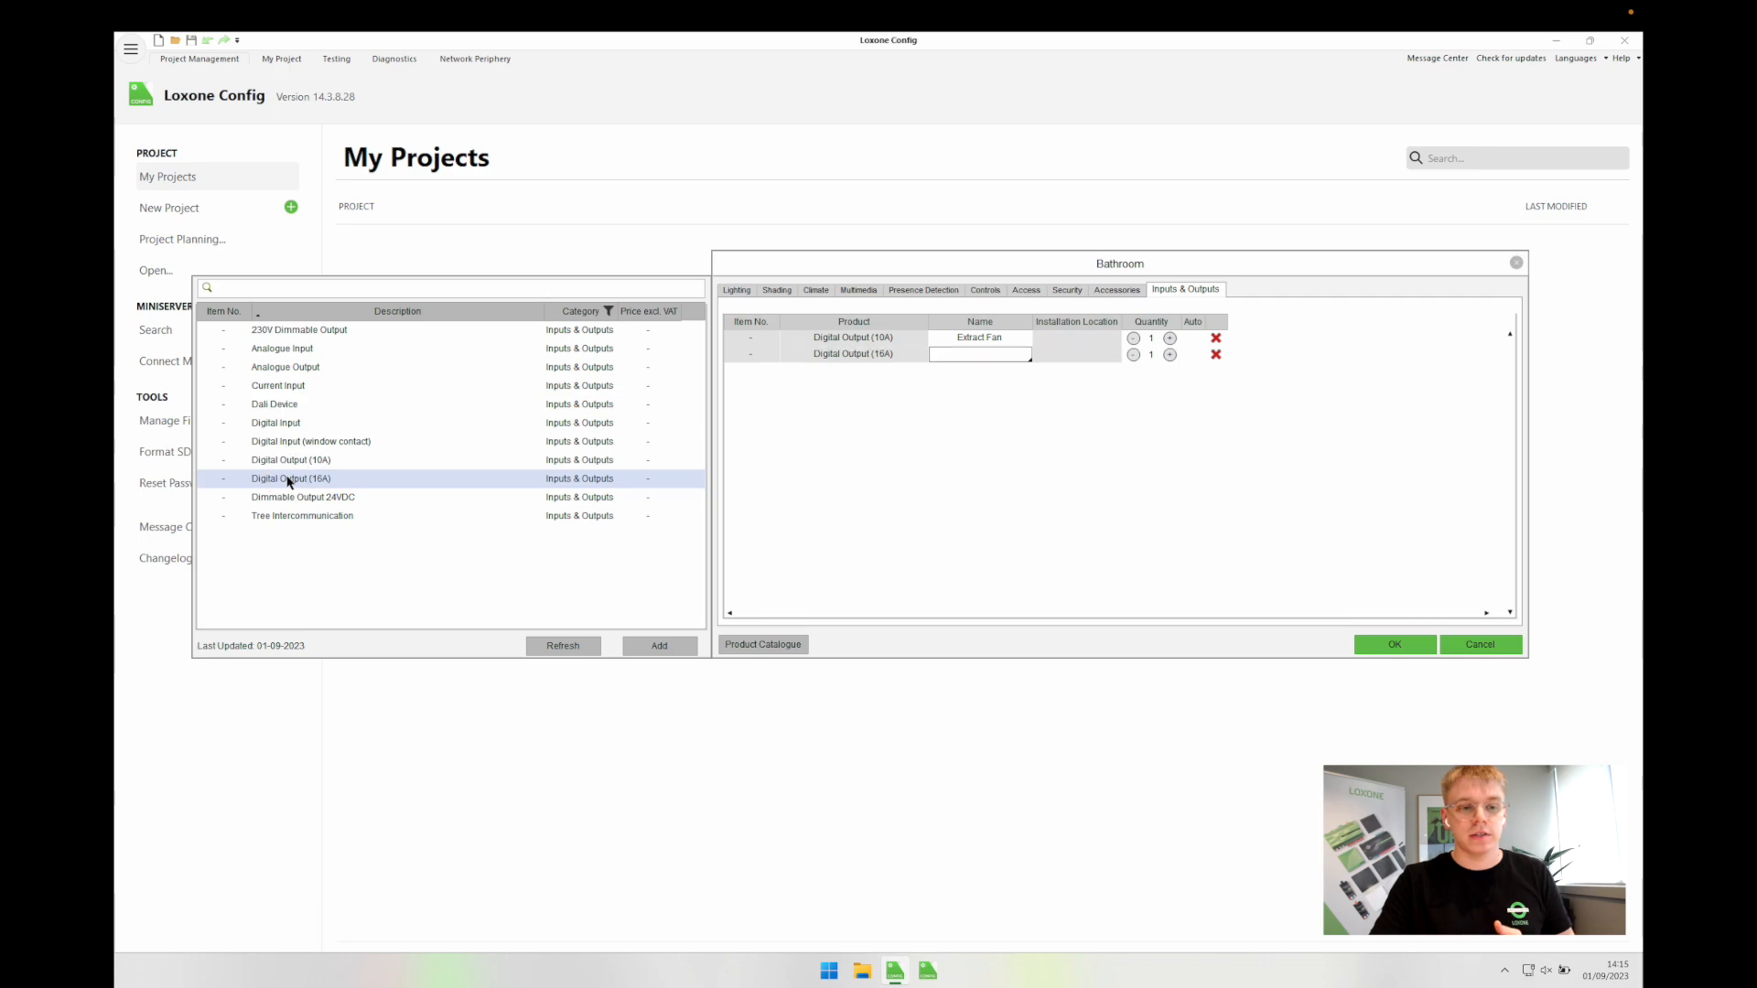
text(Towel Rail)
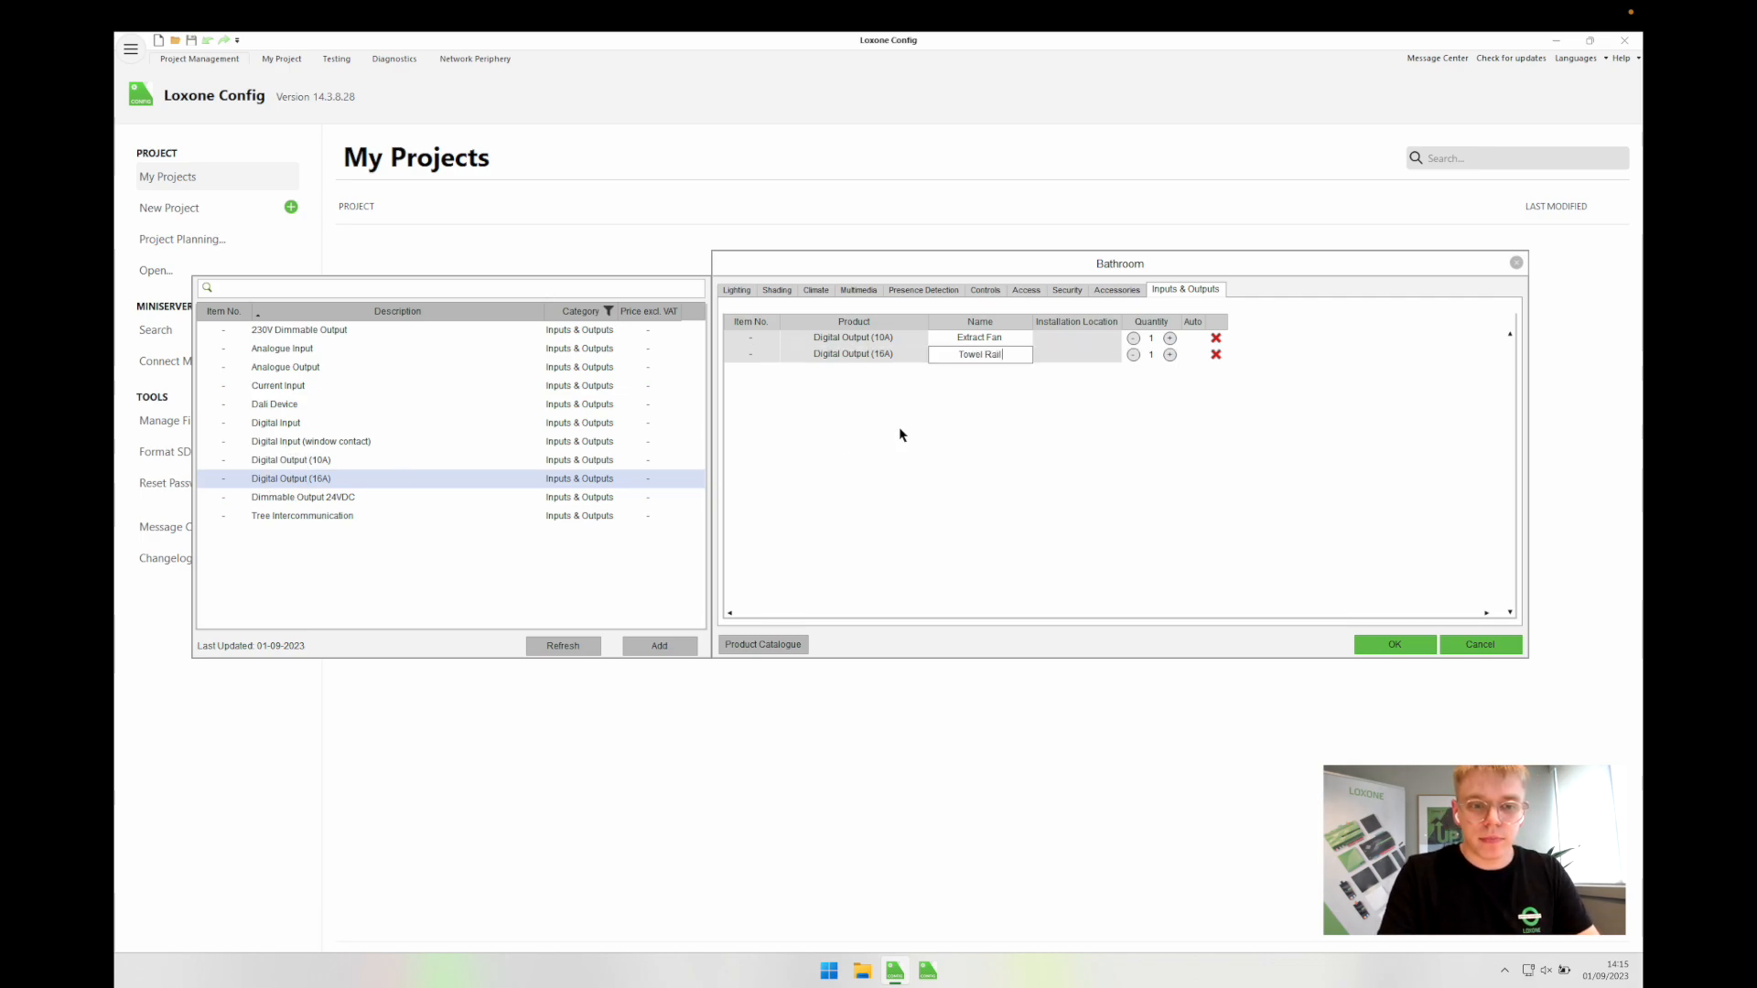
key(Return)
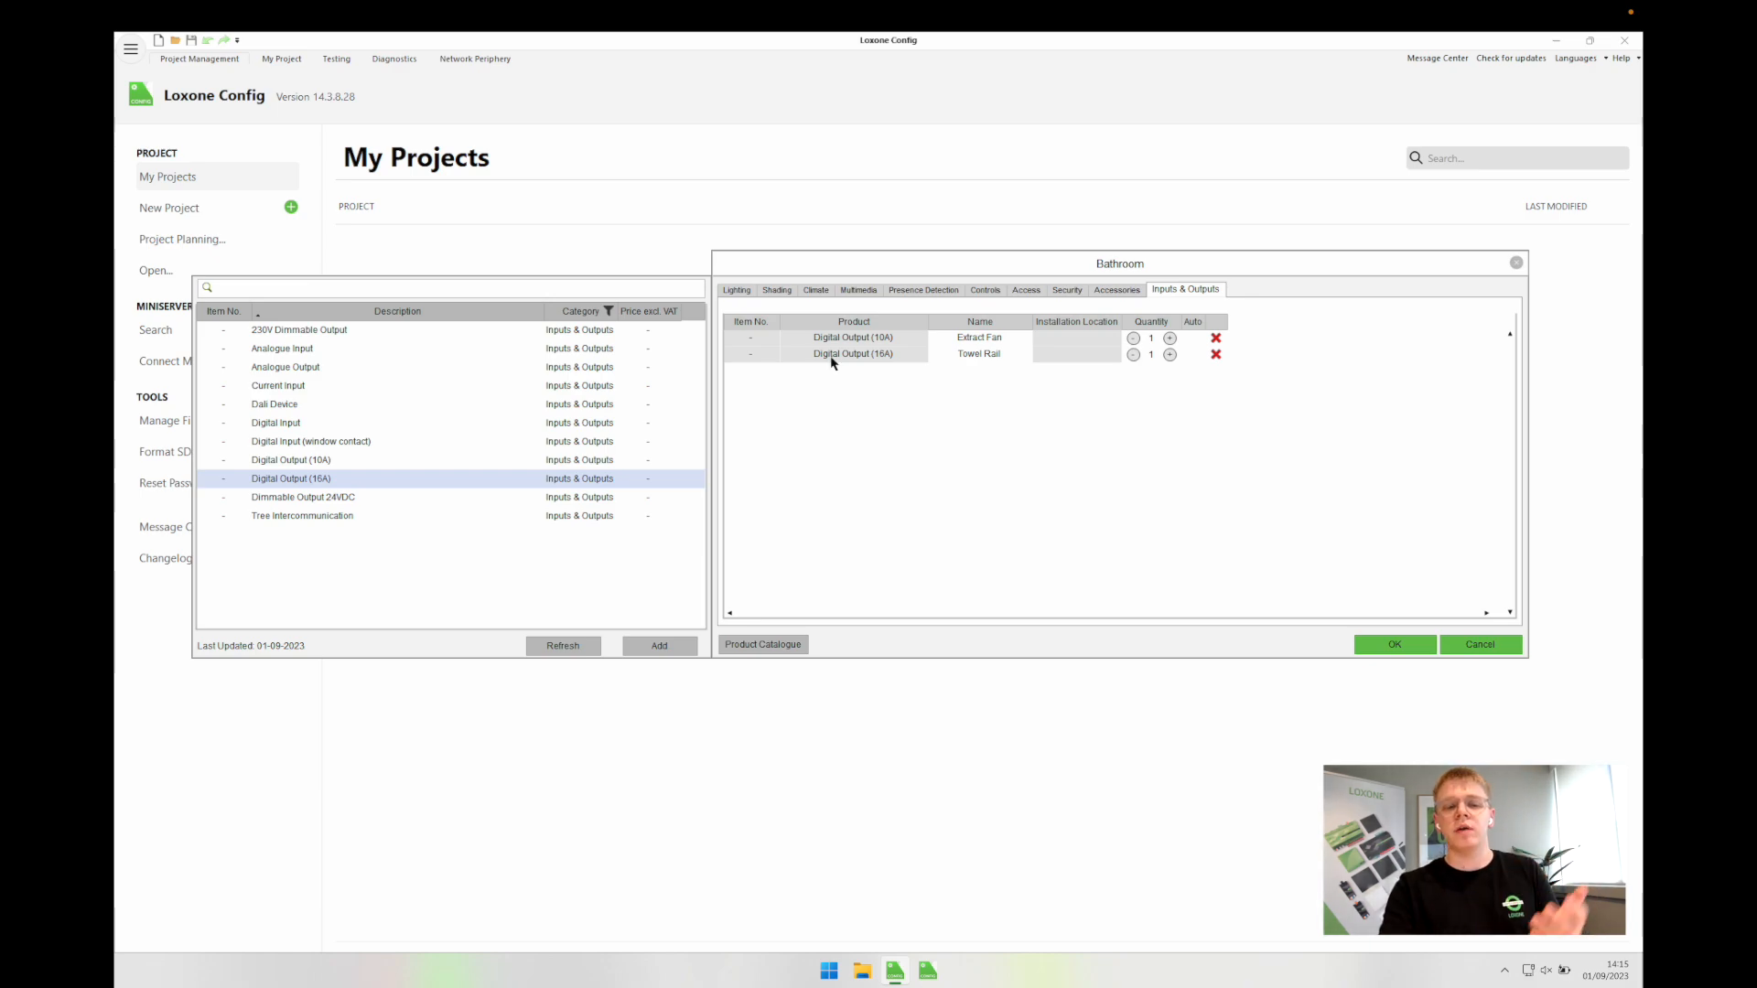
click(819, 291)
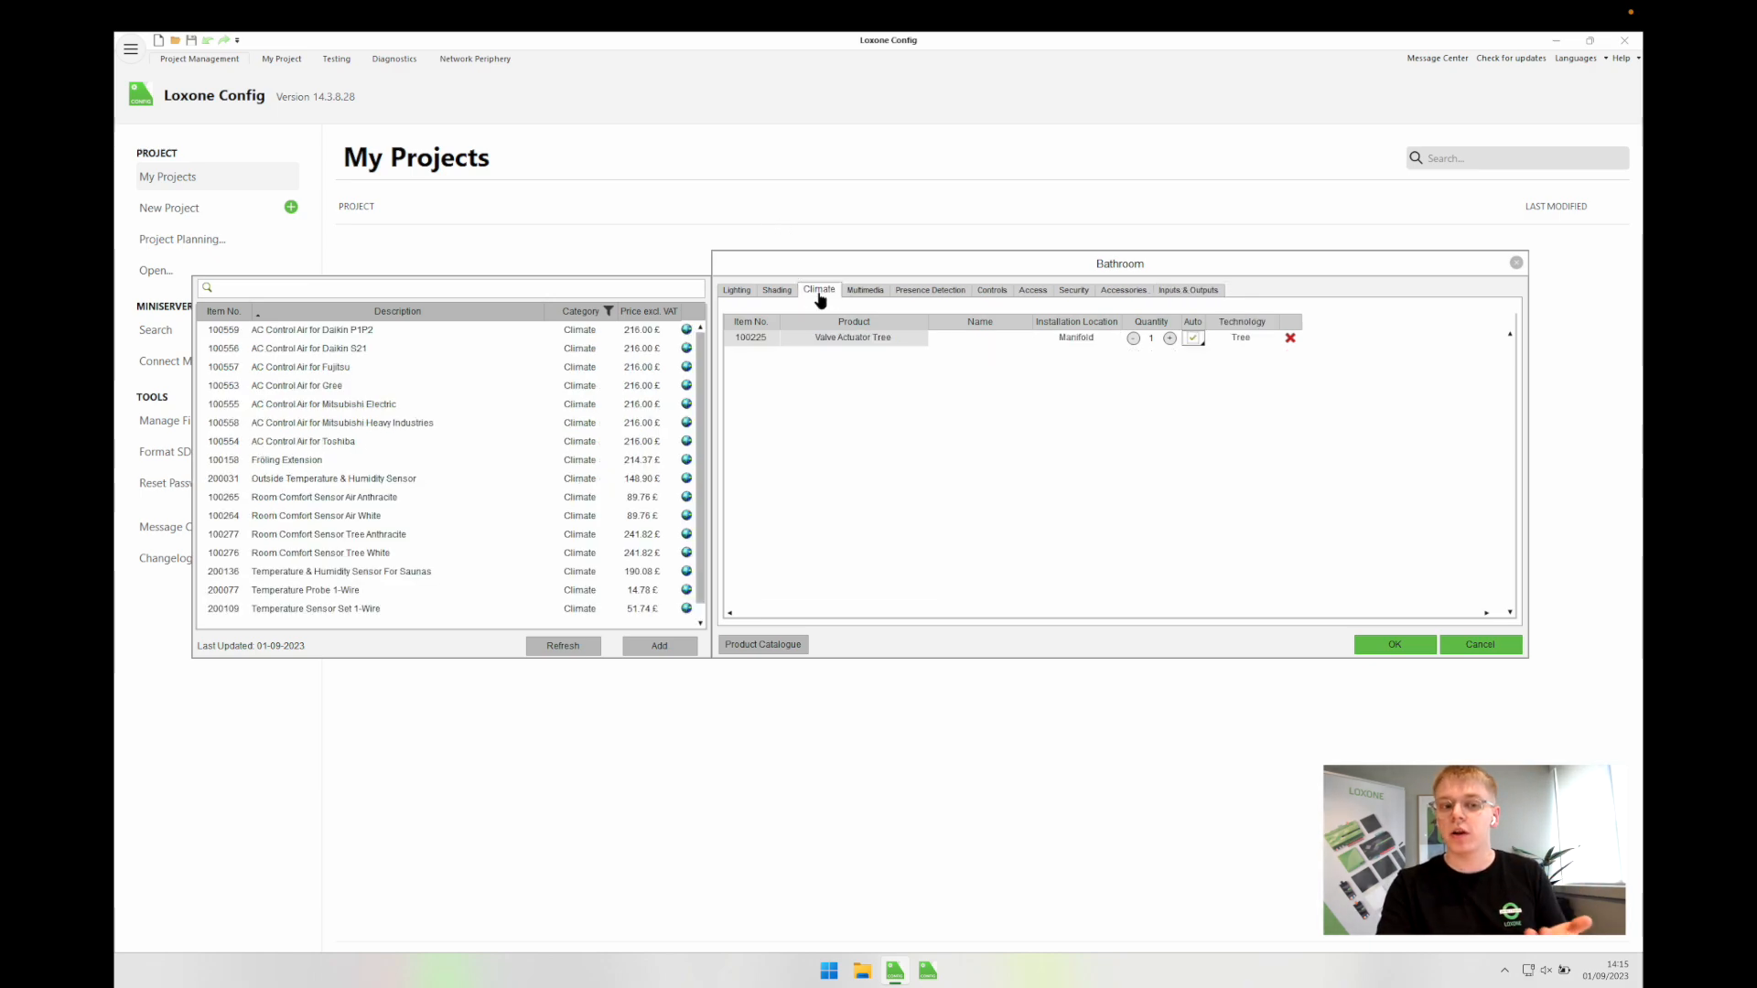
click(865, 342)
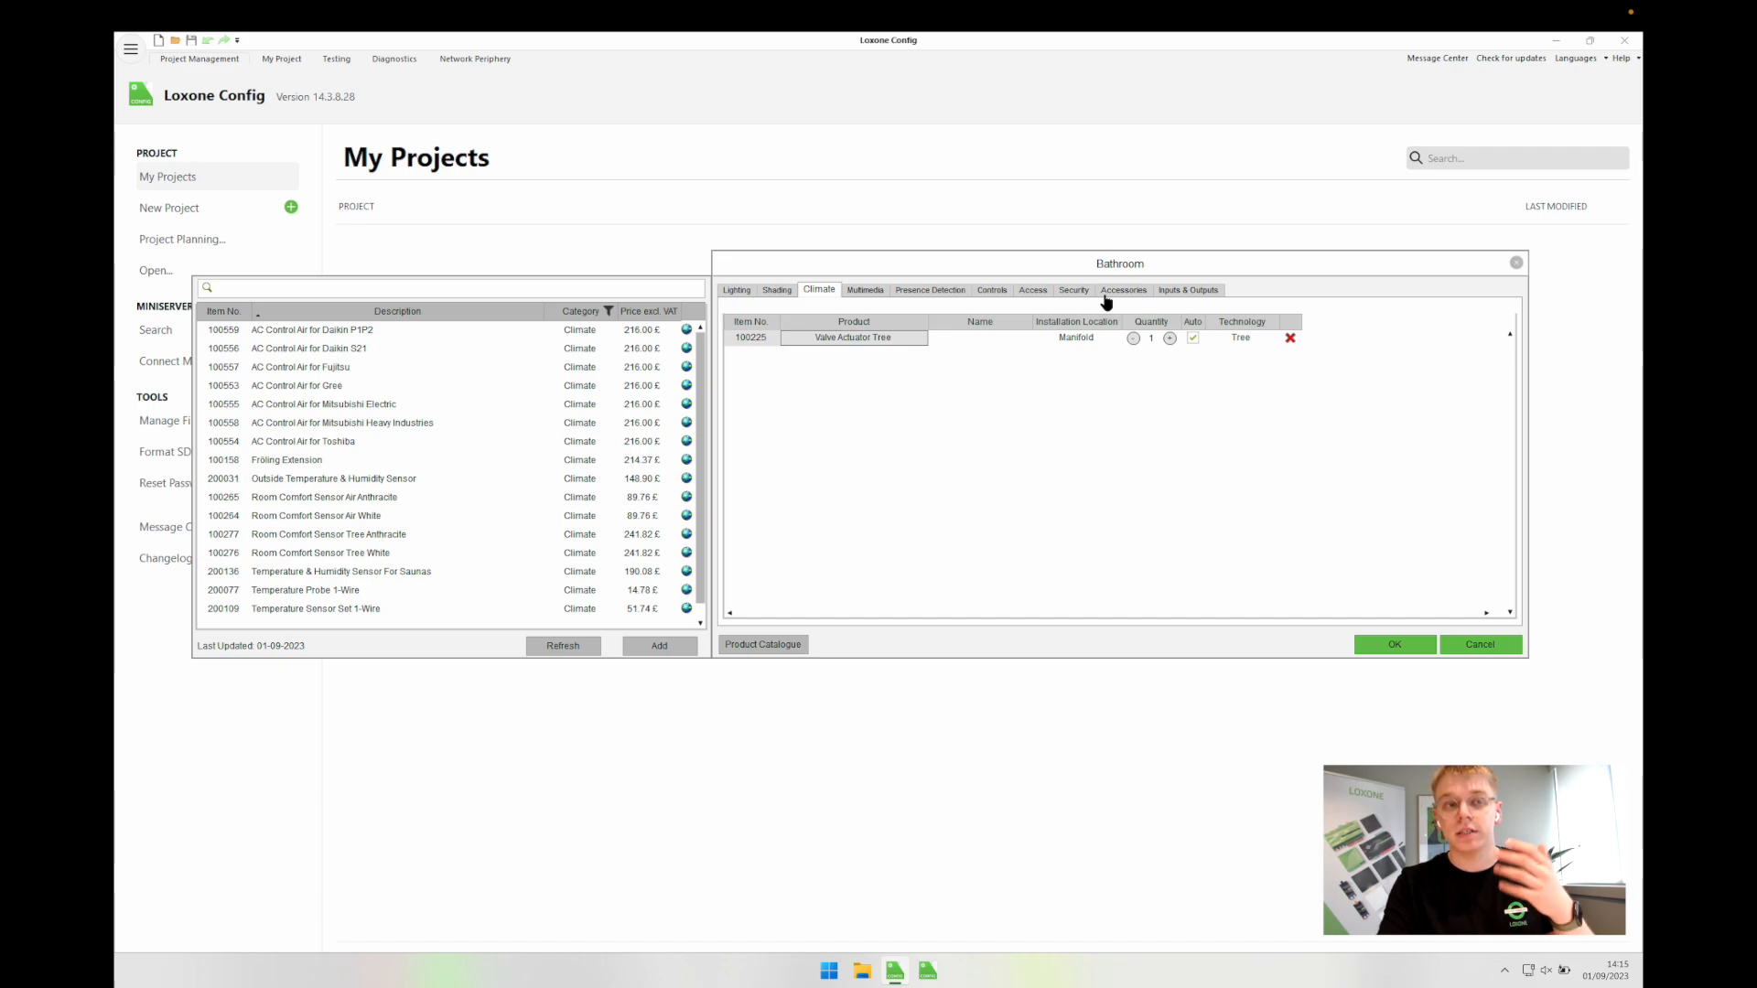
click(1187, 290)
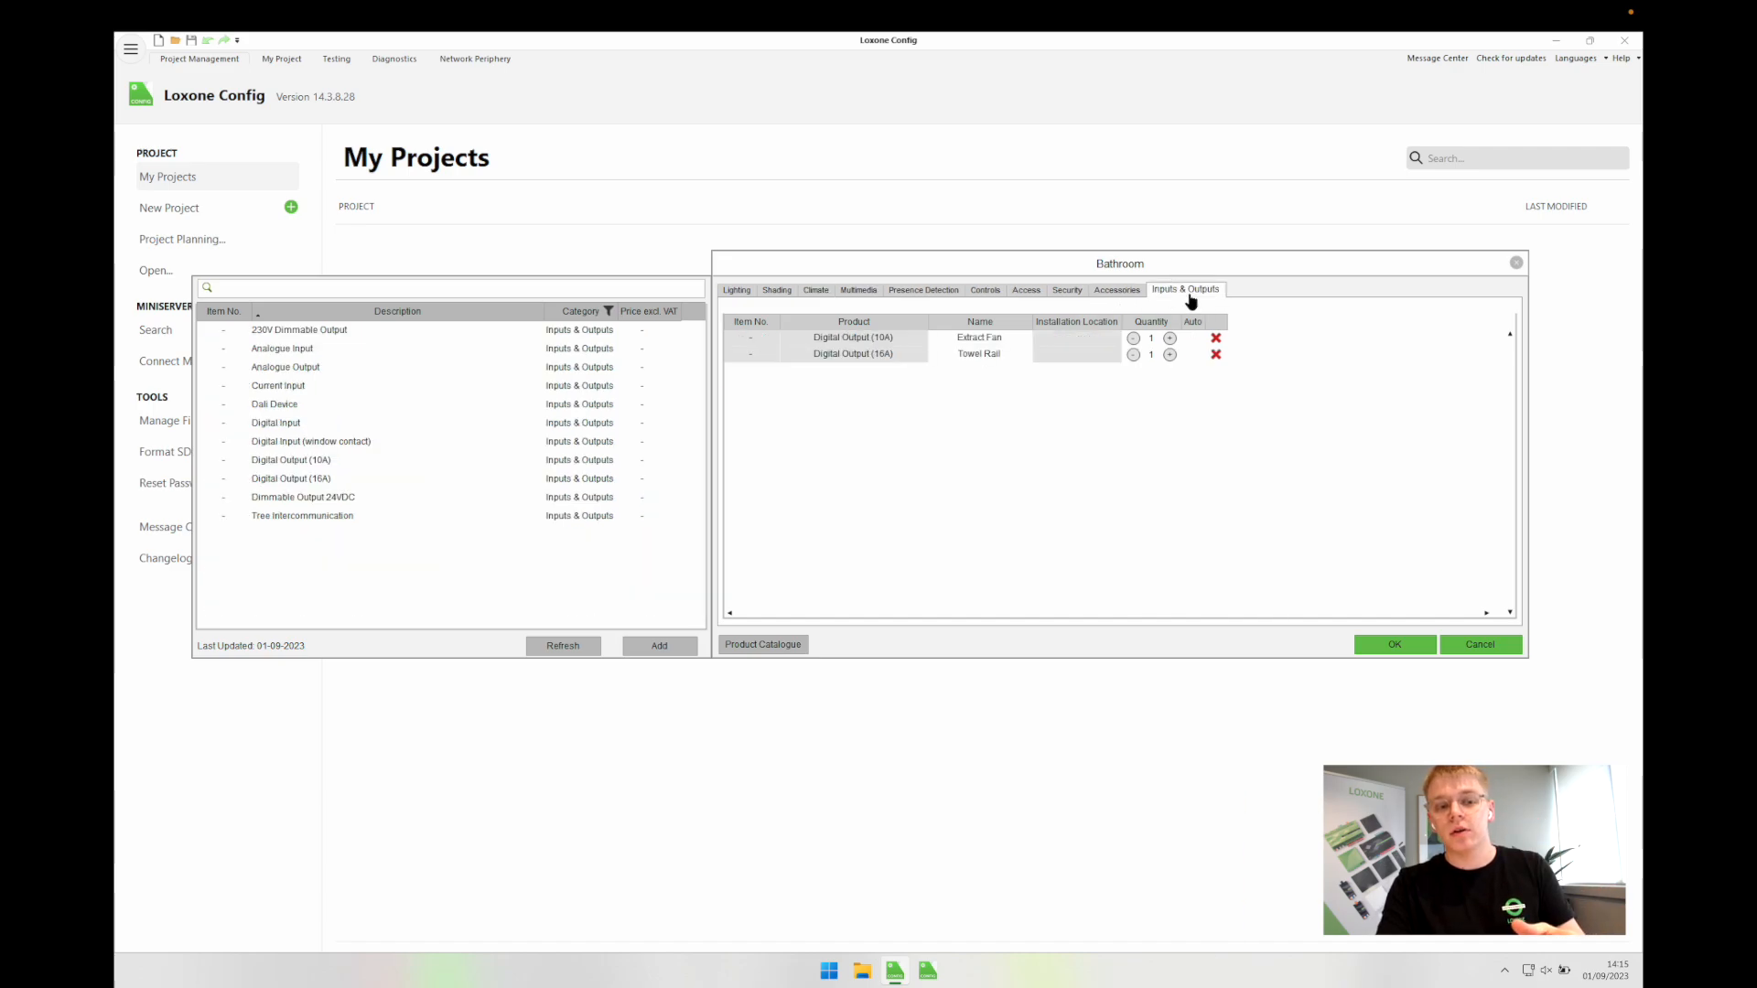
click(911, 359)
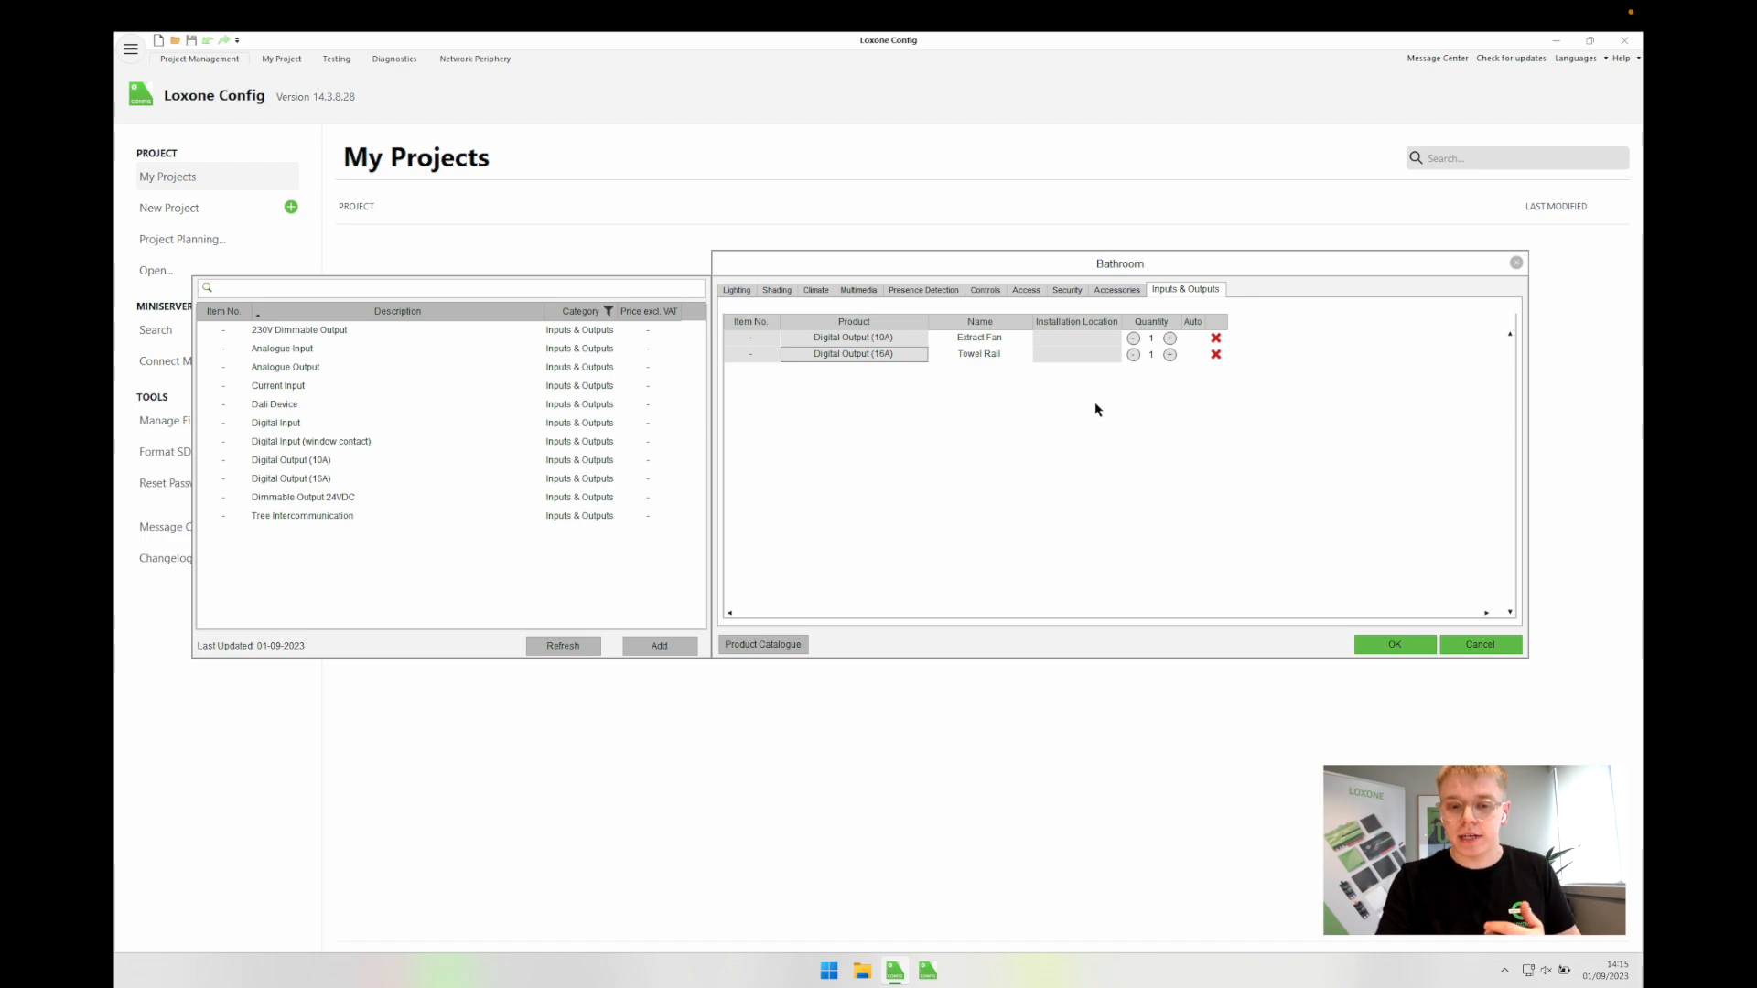
Step: Close the Bathroom products and add a Hallway room of type Thoroughfare
click(1395, 644)
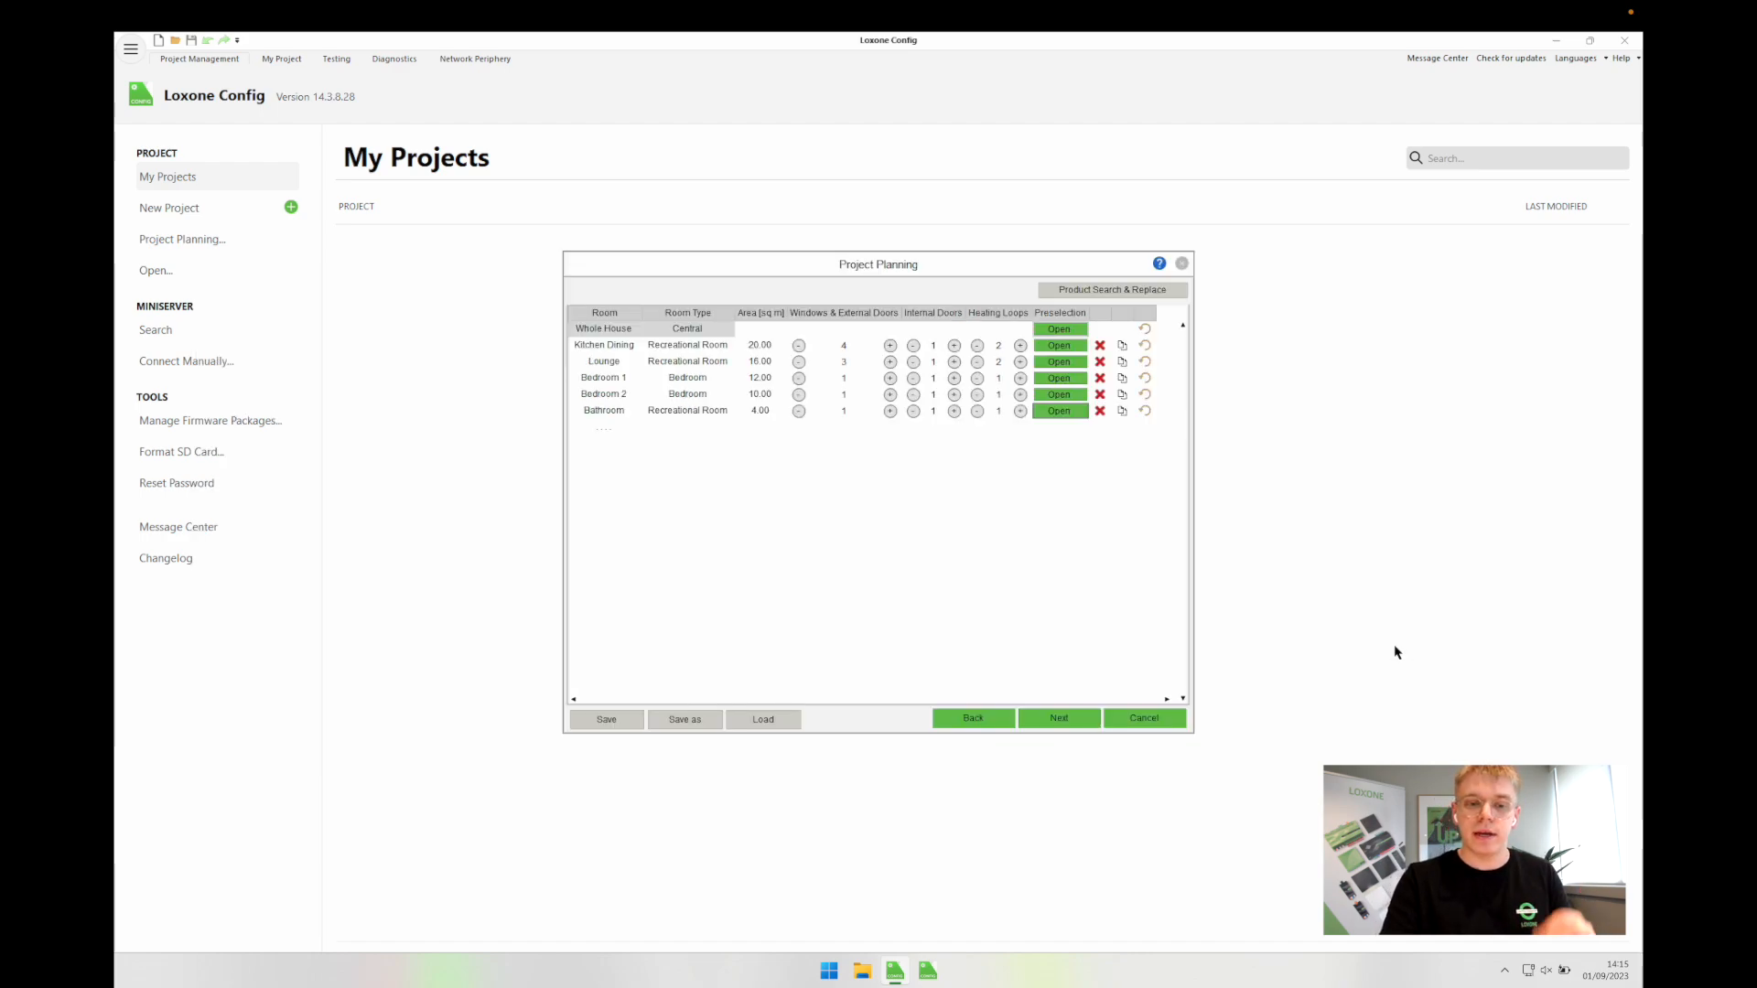
click(613, 429)
text(Hallway)
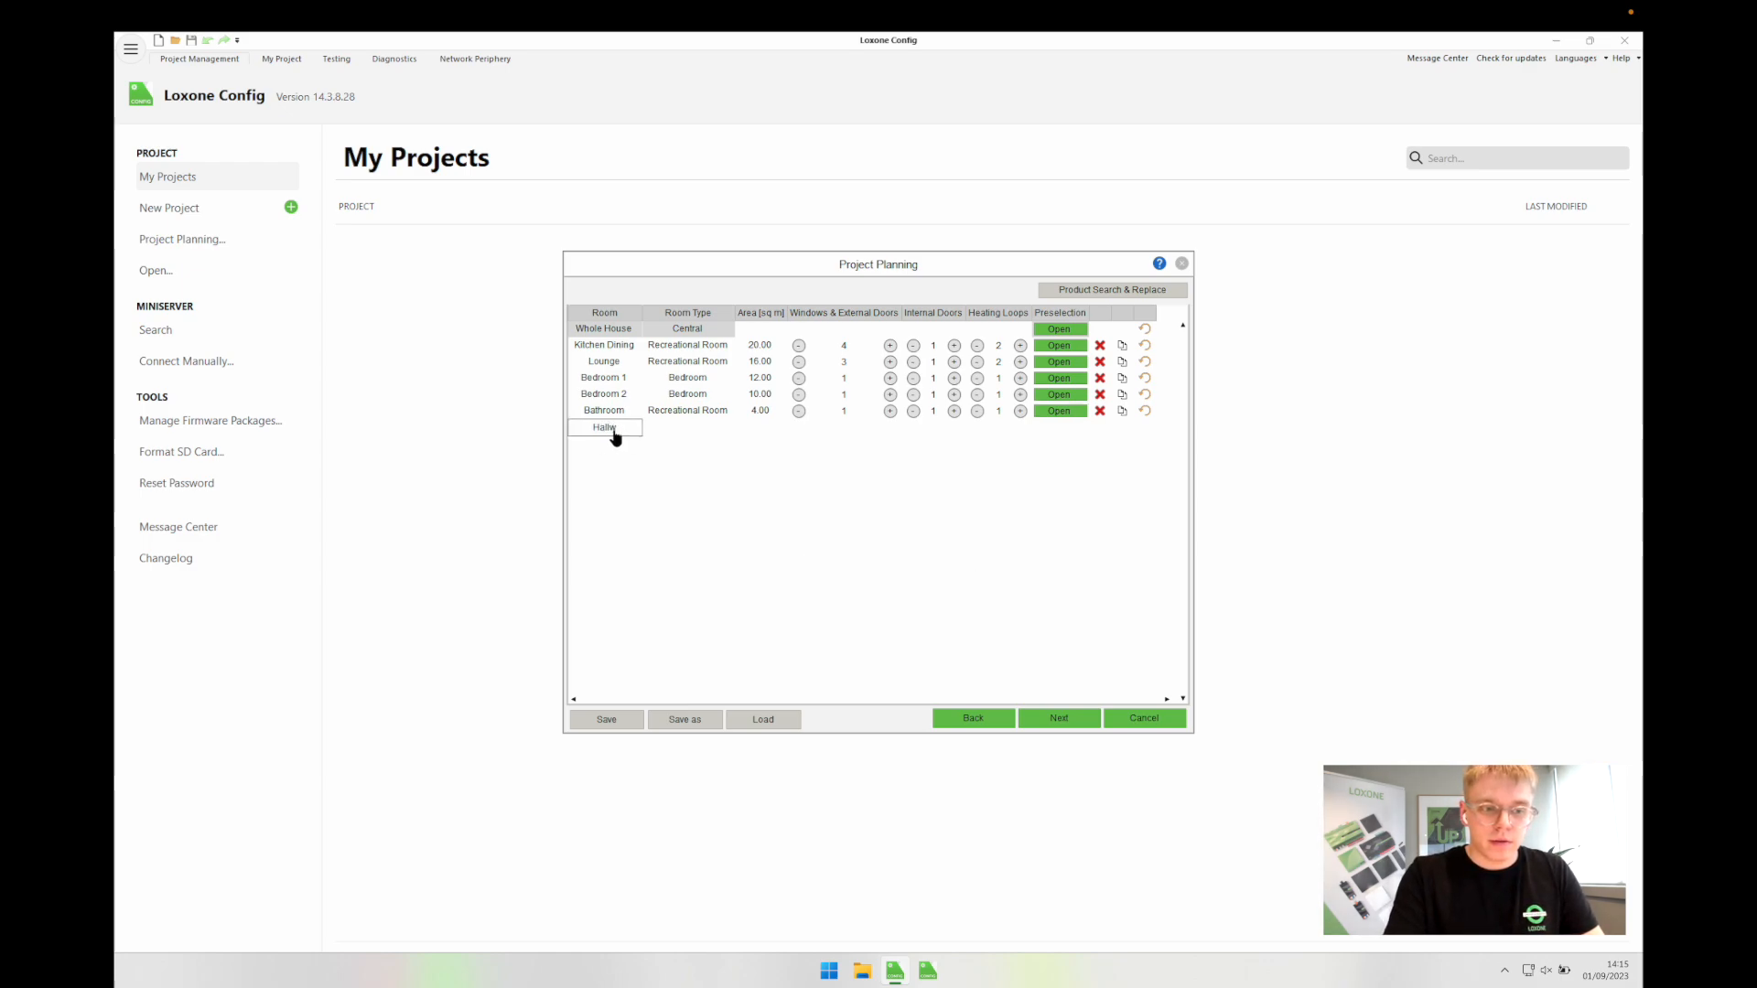
key(Return)
click(679, 474)
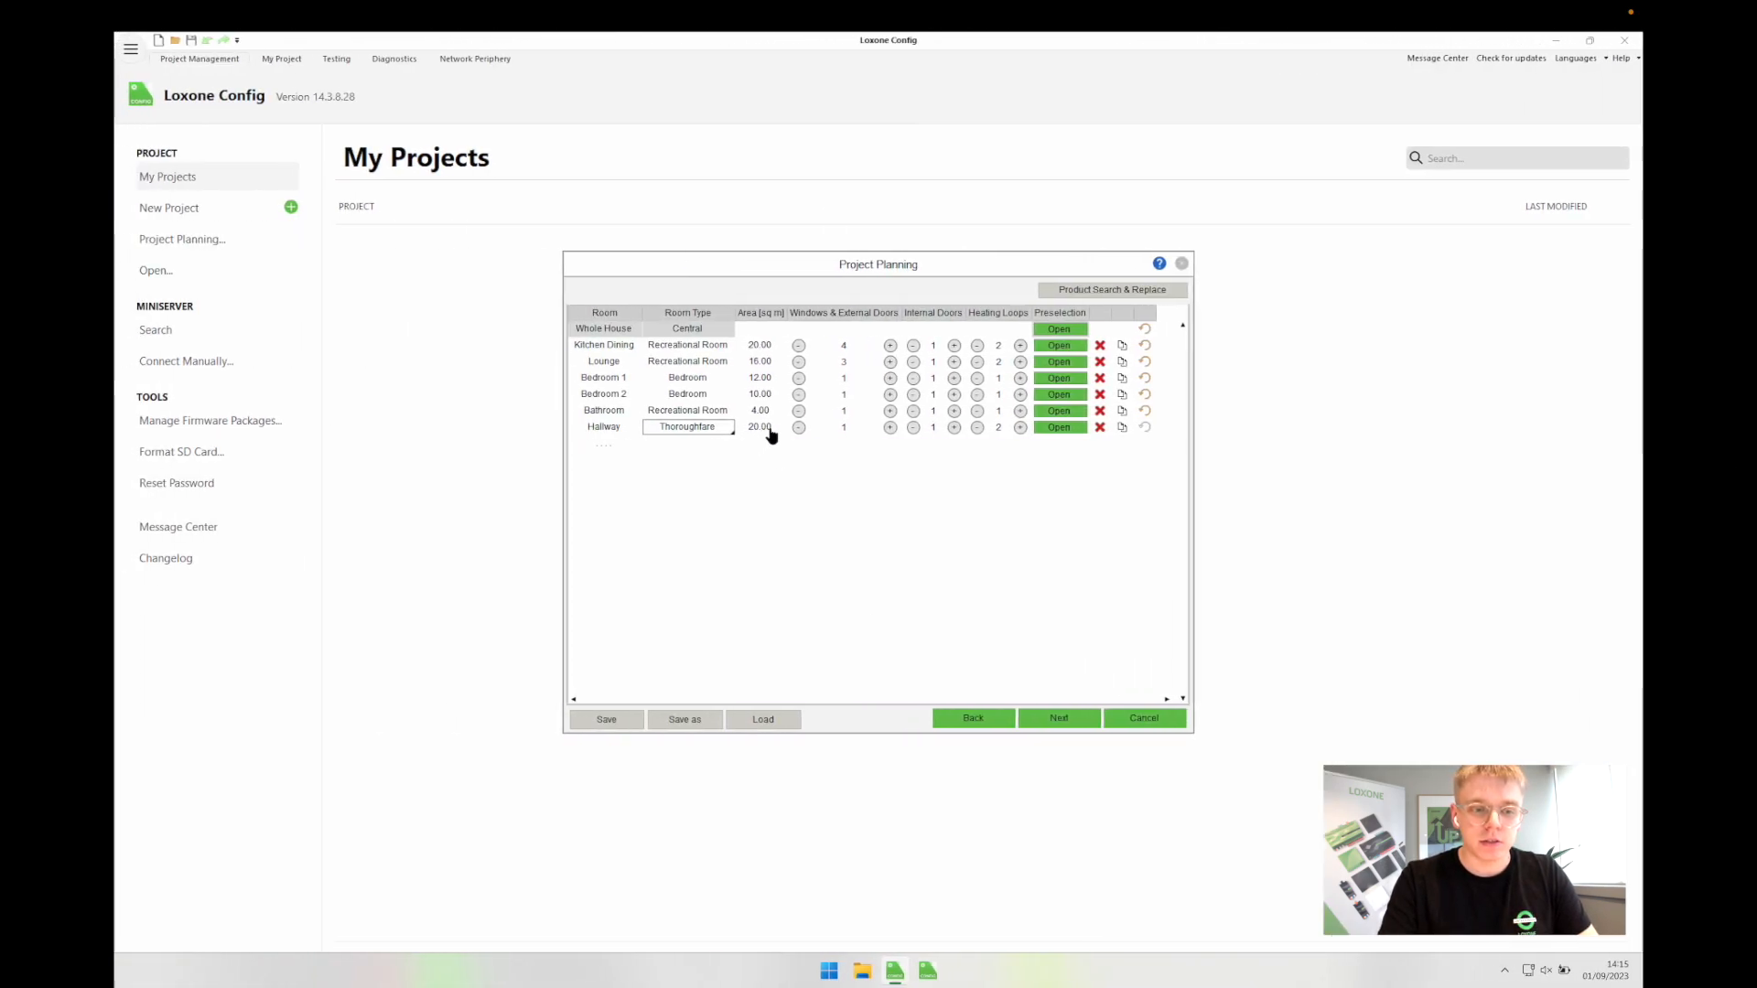
Step: Set the Hallway area to 8.00 and compare it against the floor plan
click(769, 430)
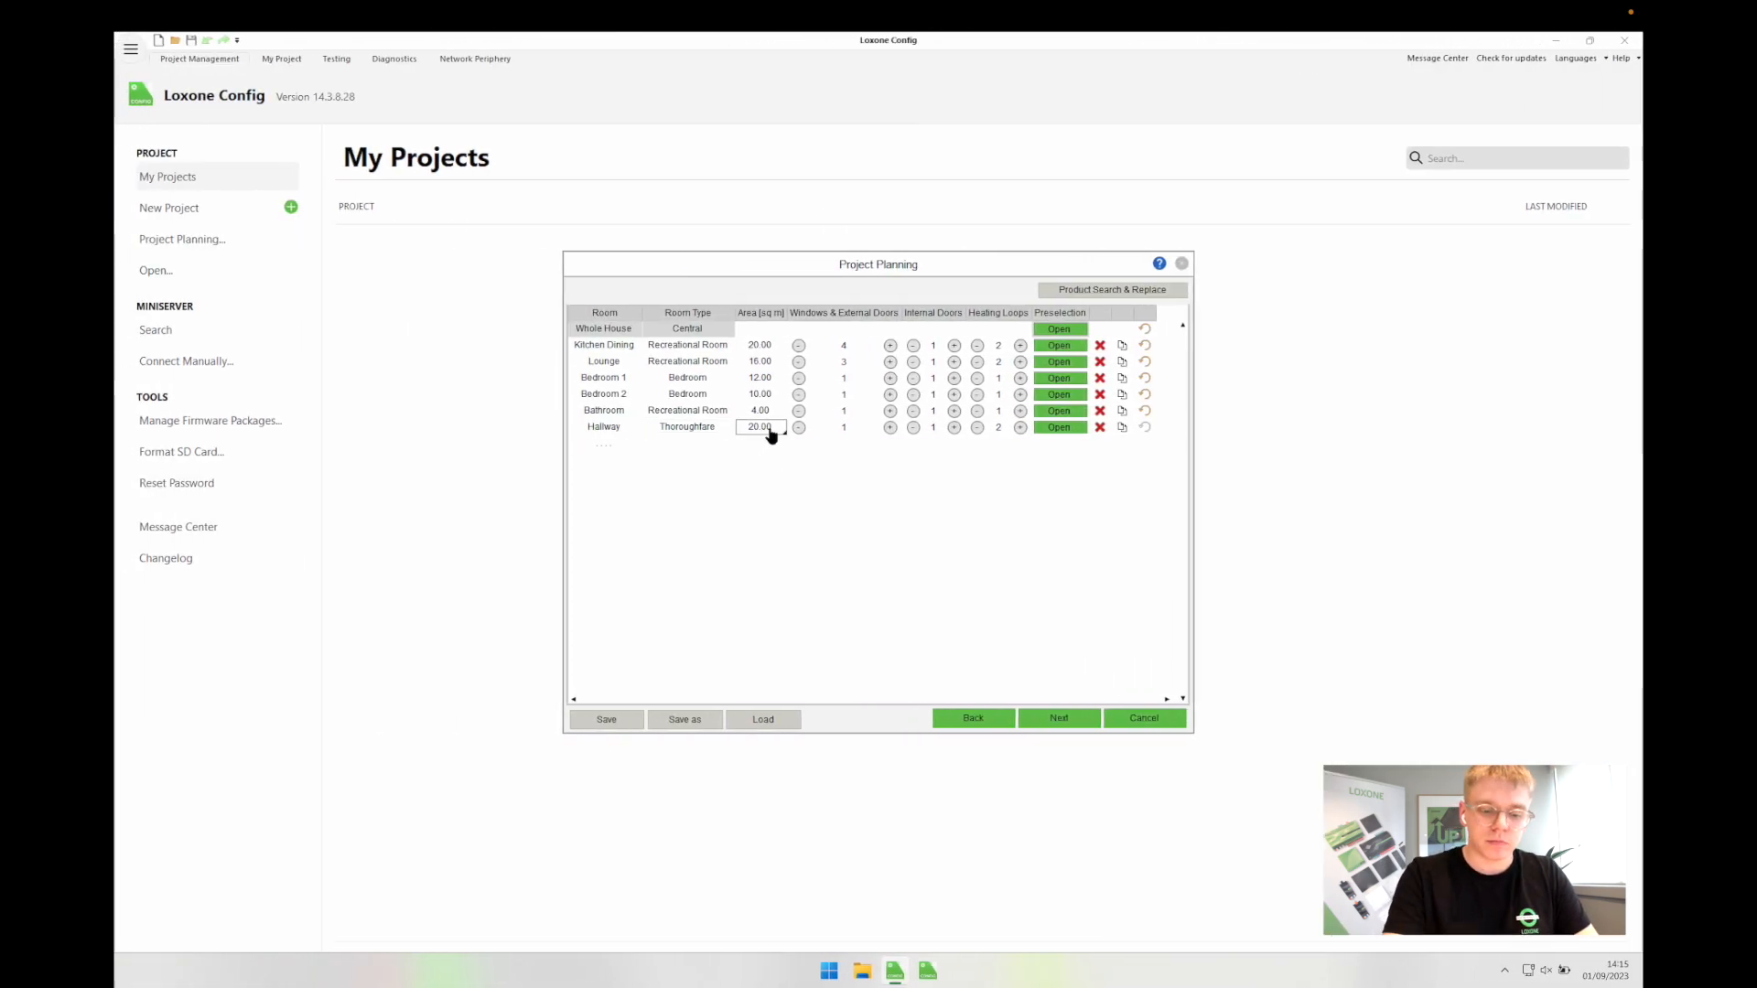
text(8)
key(Return)
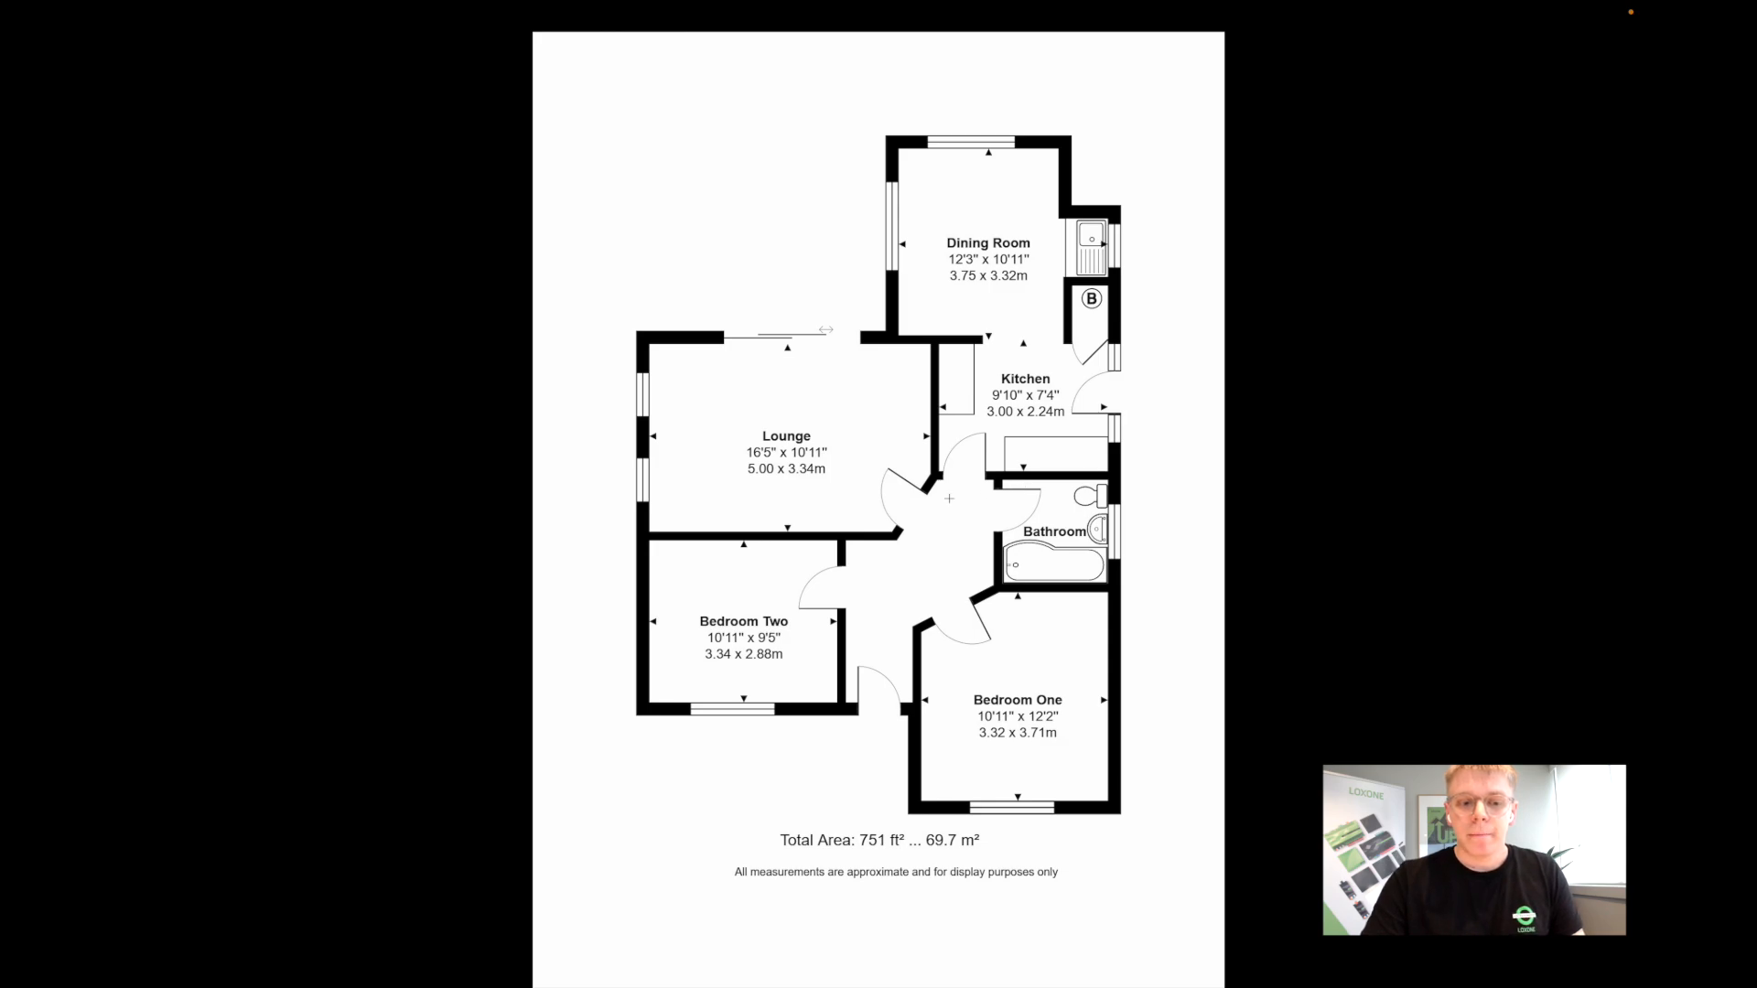
key(ctrl+Left)
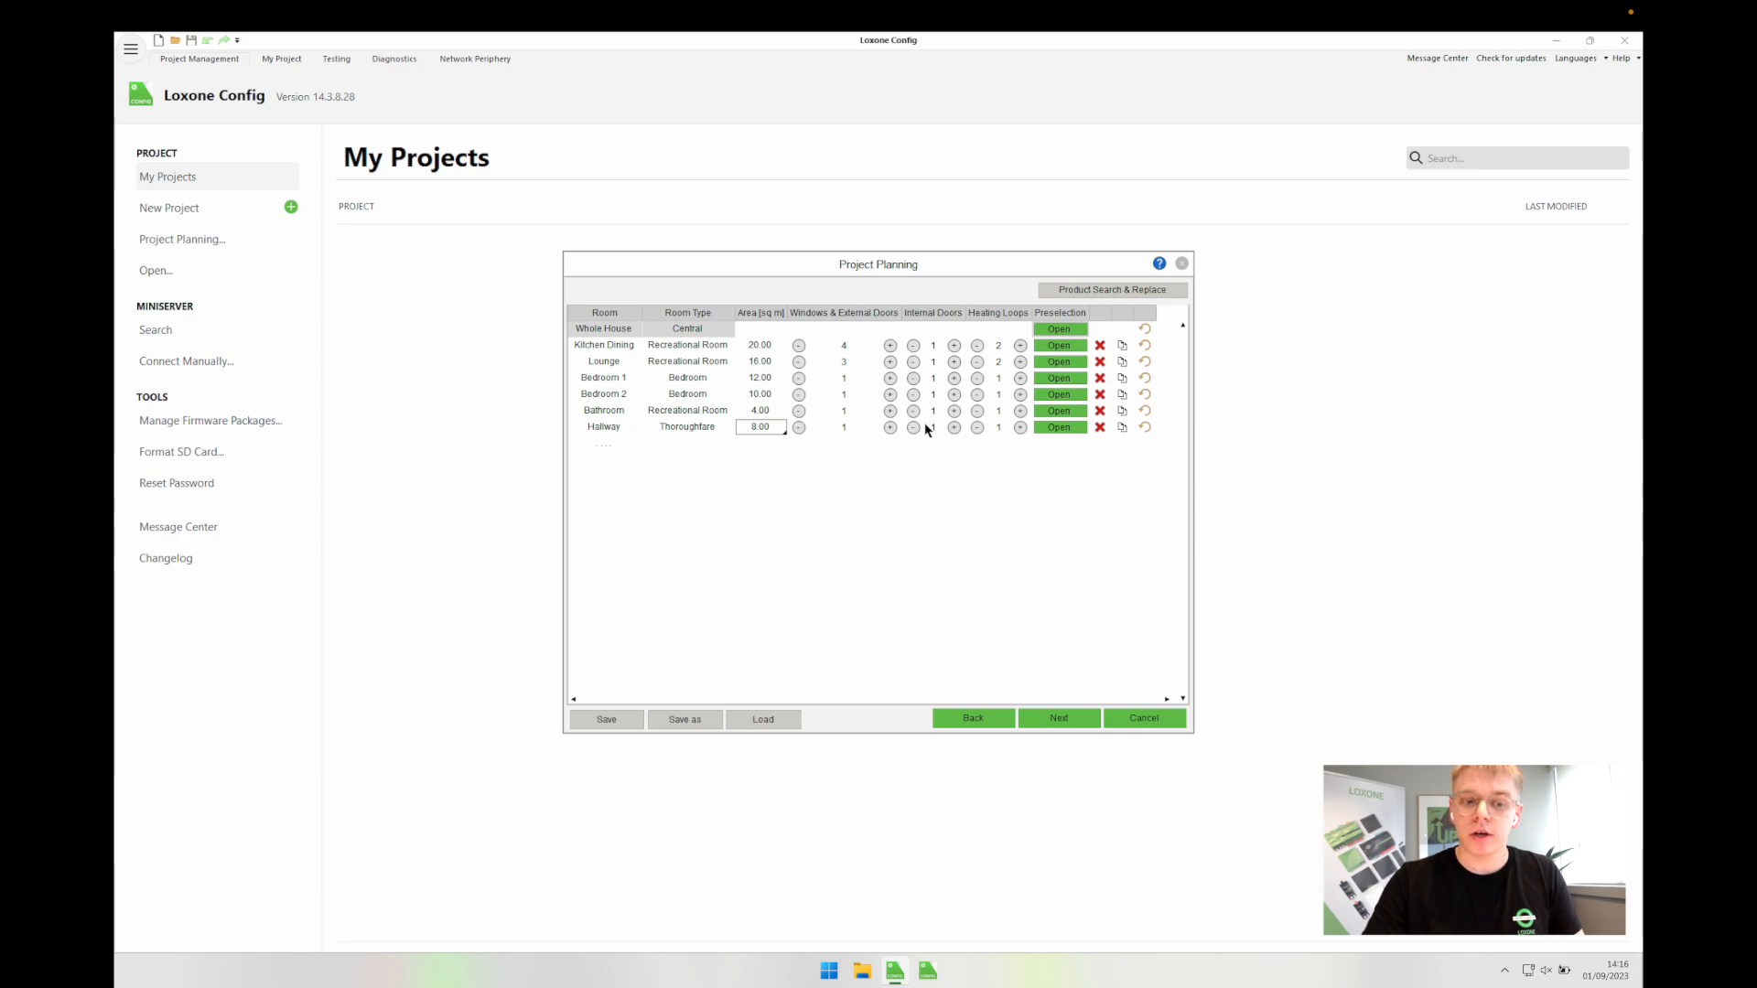
key(ctrl+Right)
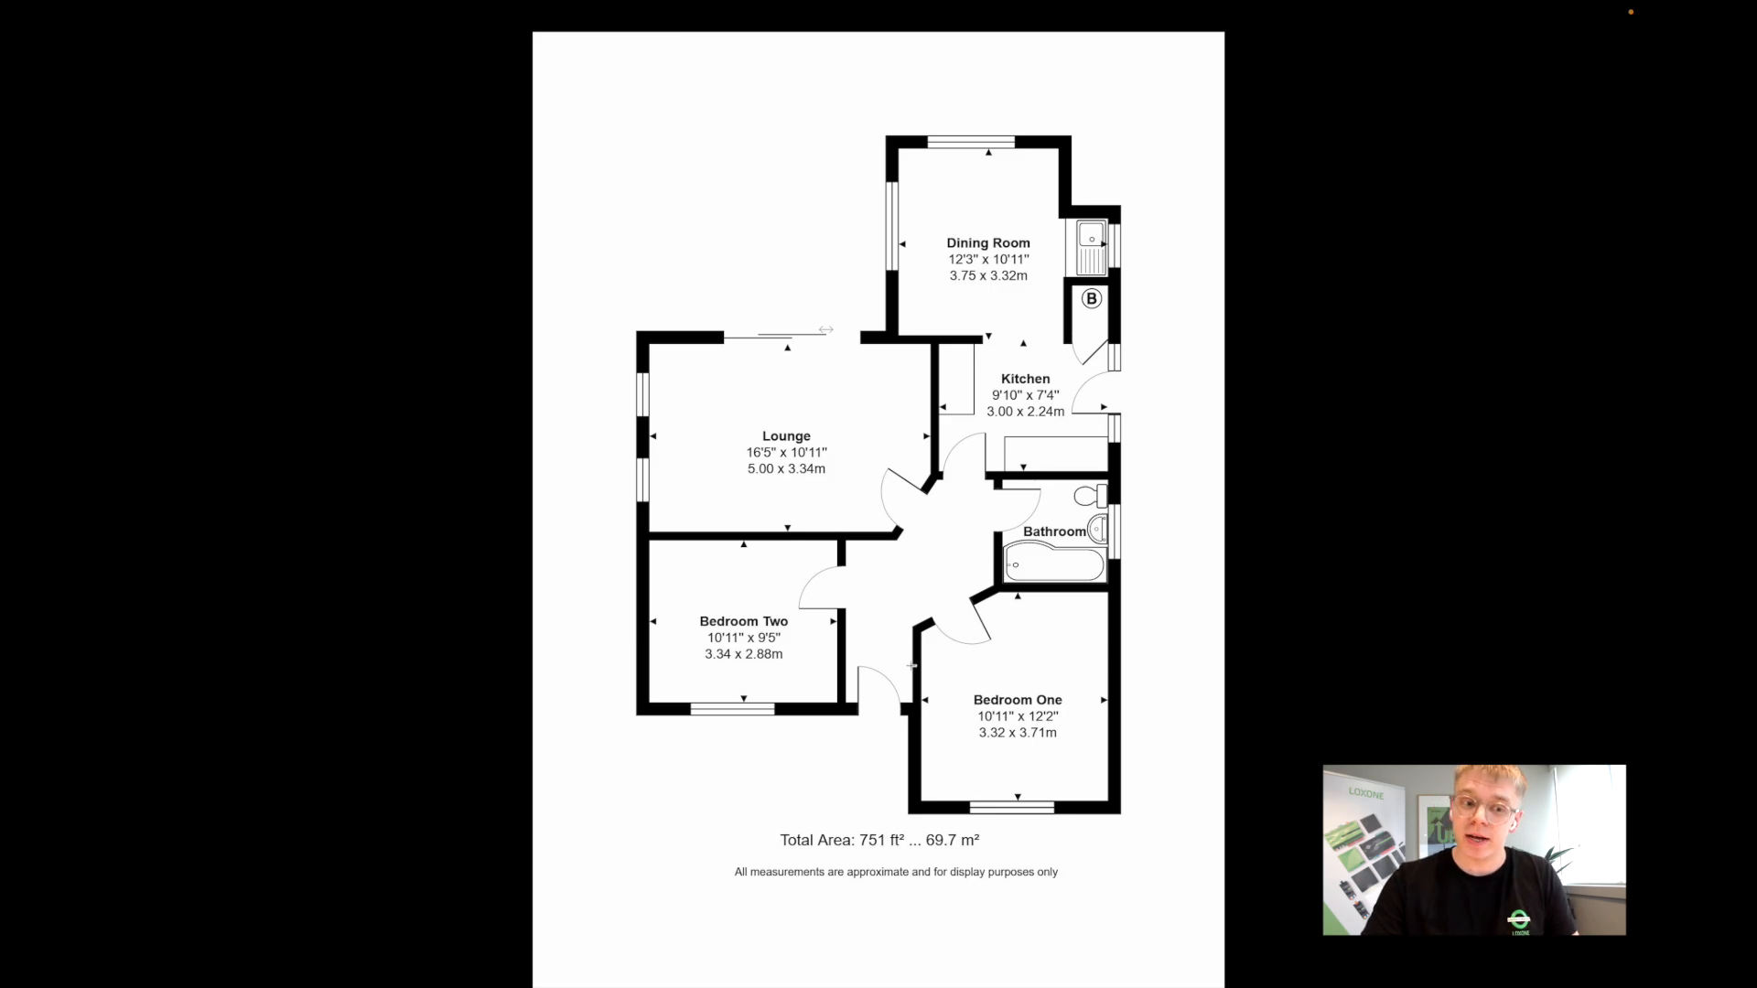
key(ctrl+super+Left)
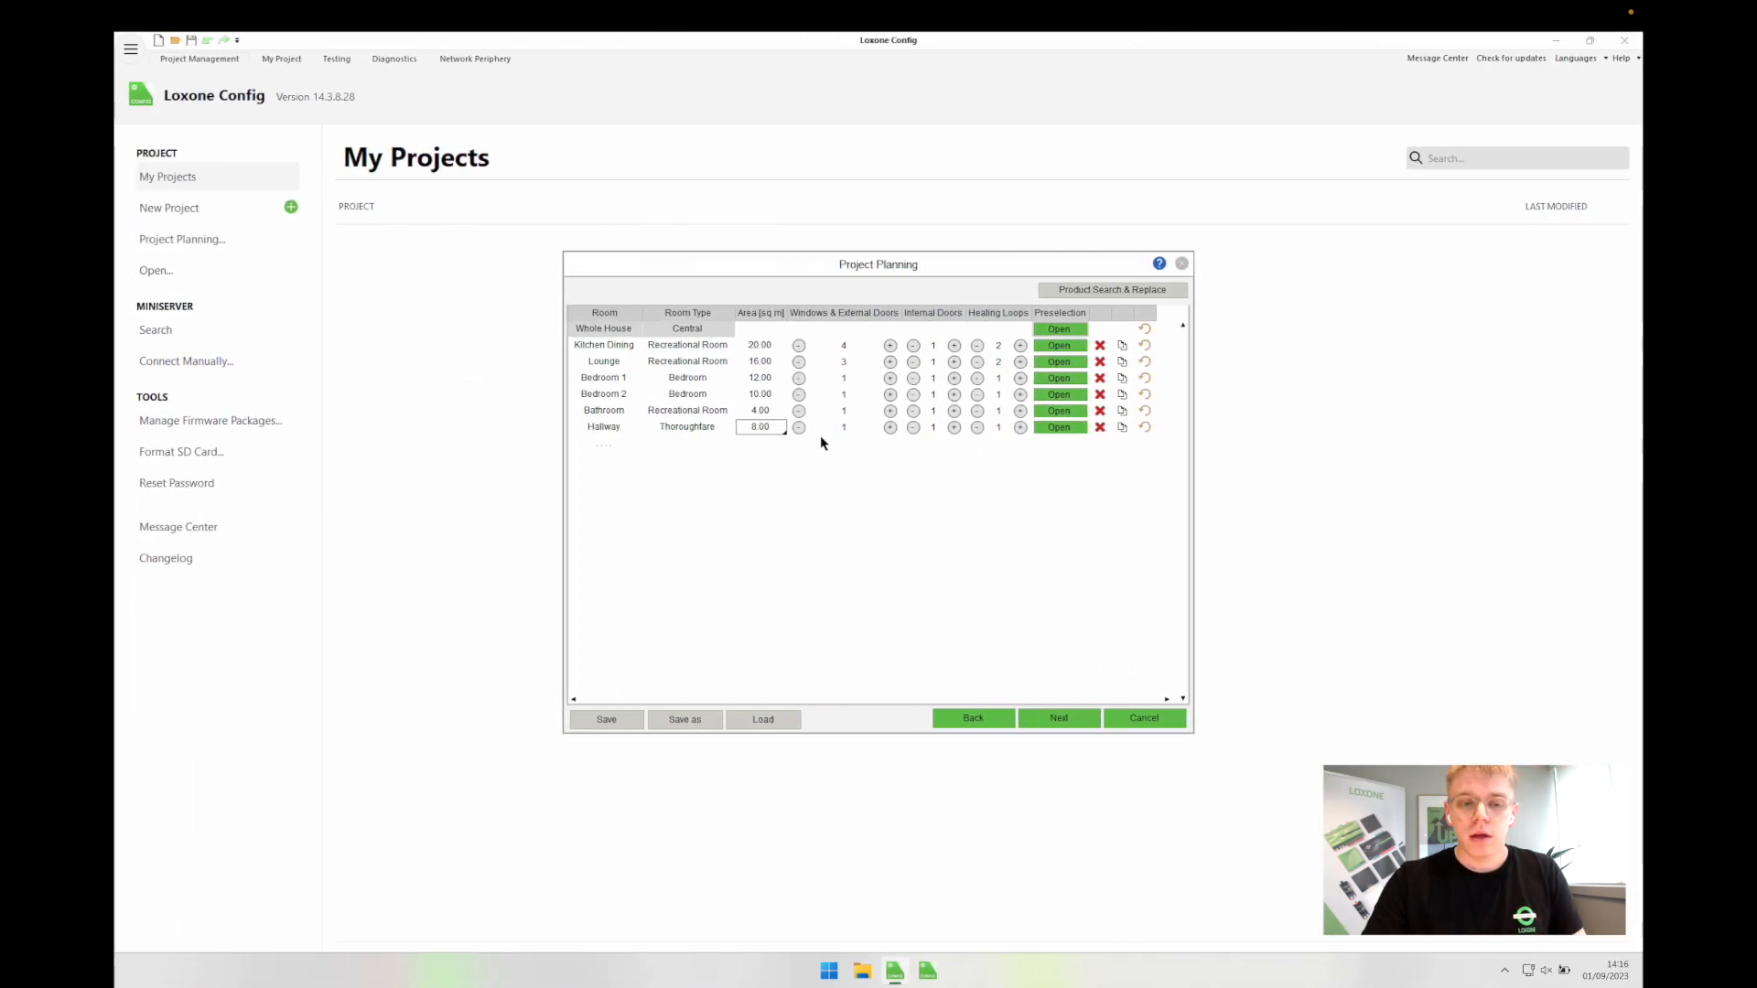
Step: Name the Hallway's 10A digital output Spots
click(1045, 427)
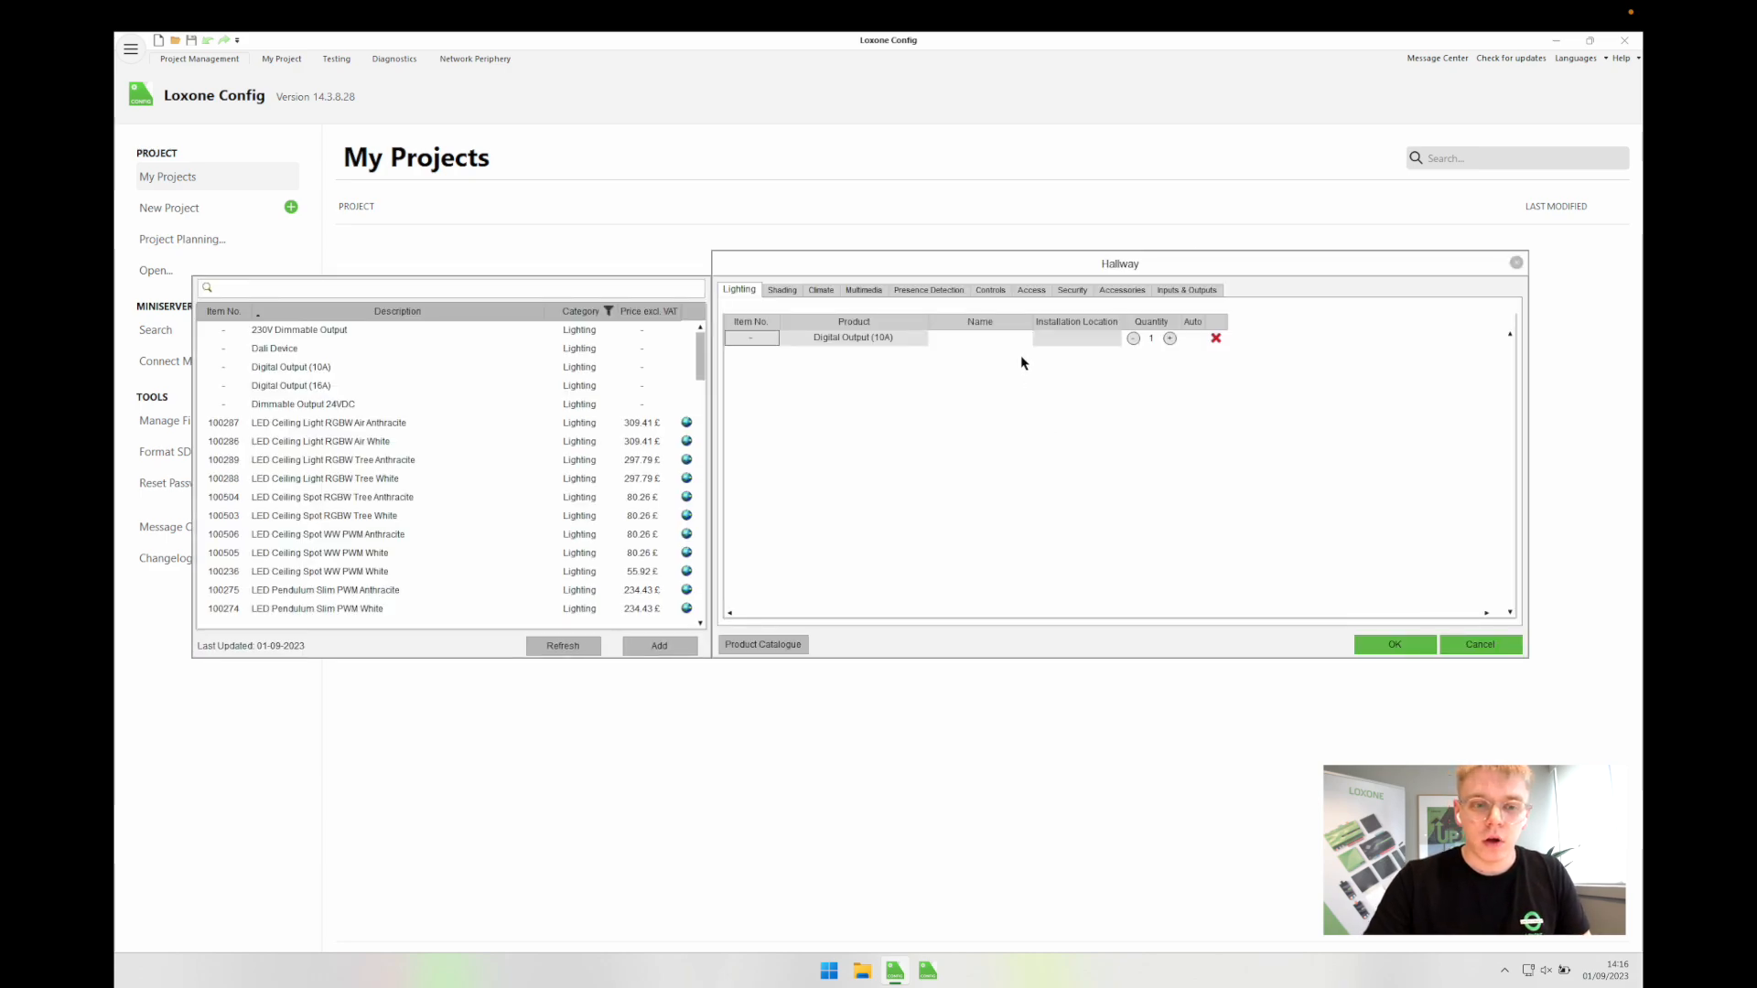
click(1003, 339)
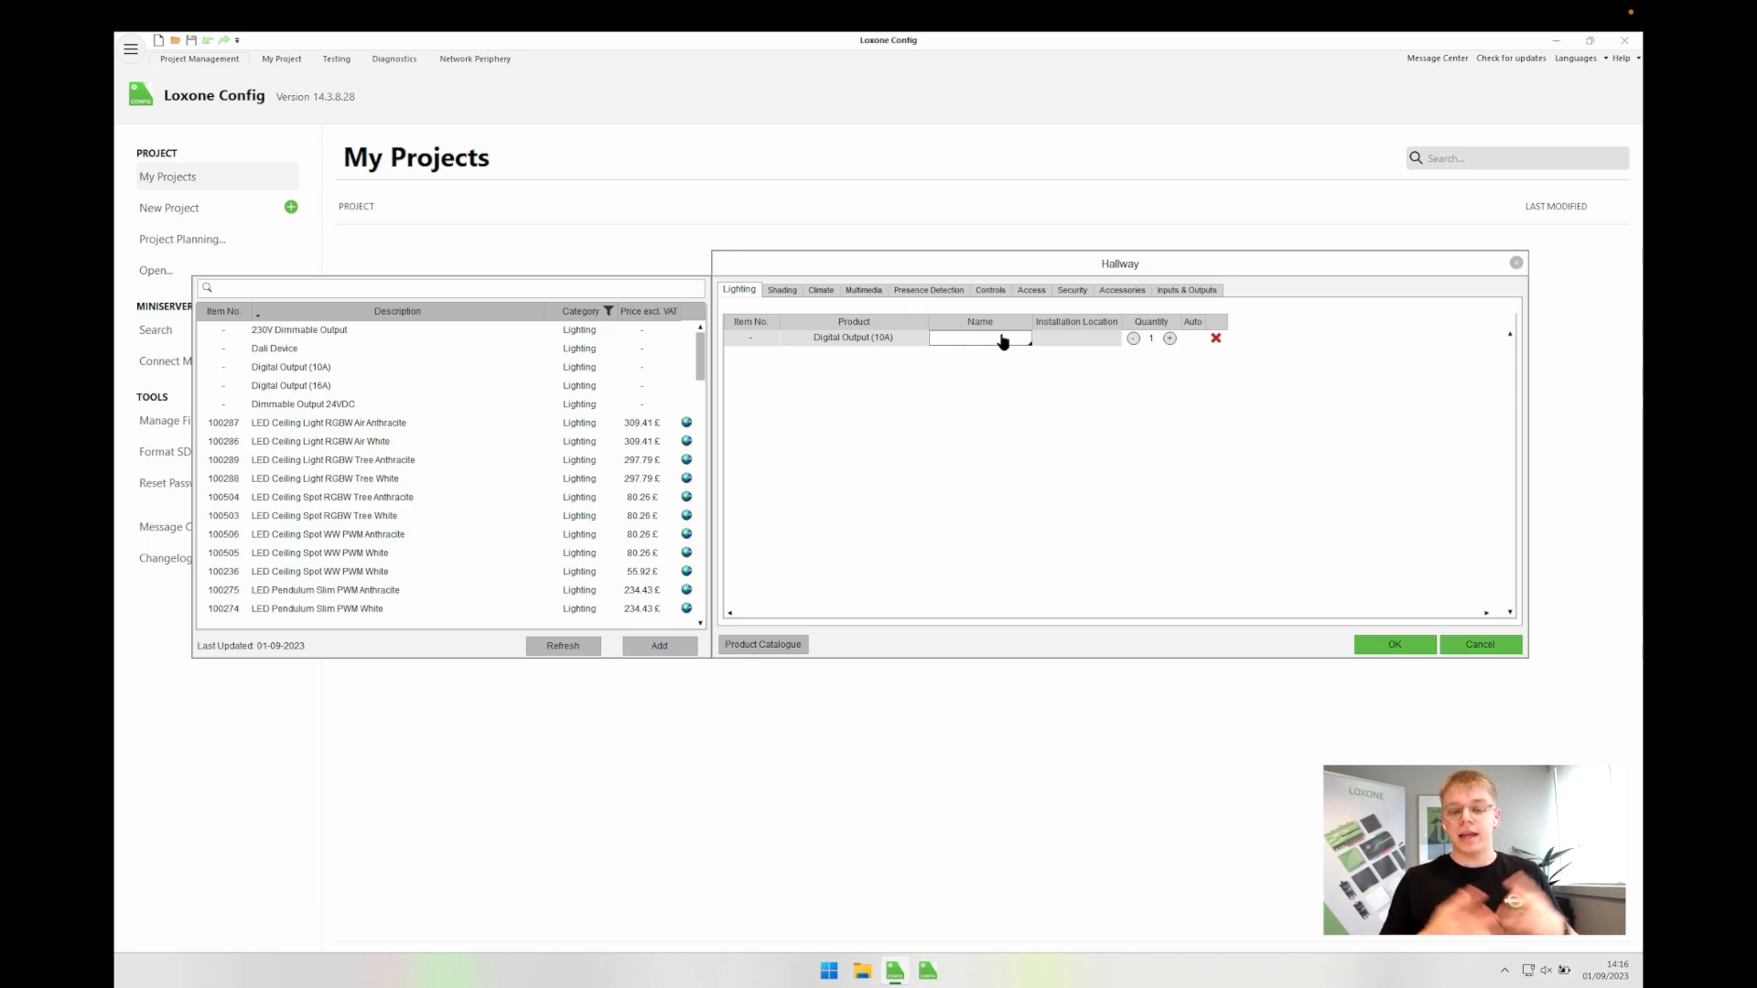
text(Spots)
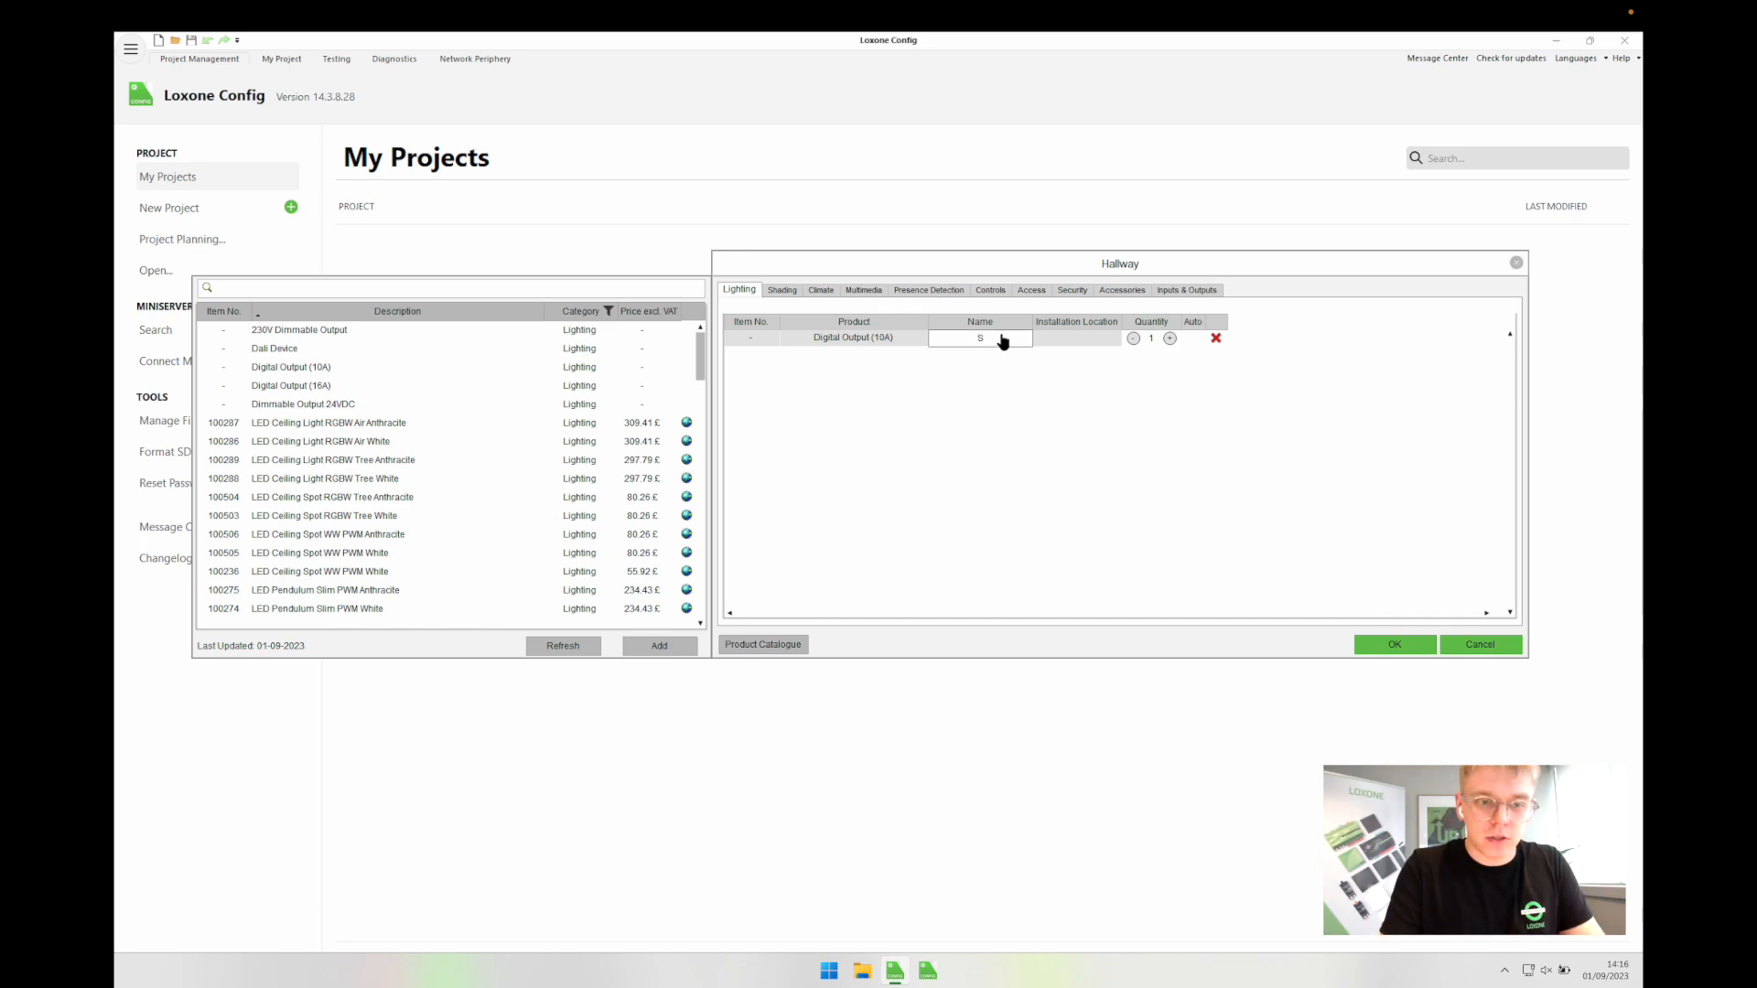
Step: Set the Hallway valve actuator's installation location to Manifold
click(780, 291)
click(825, 293)
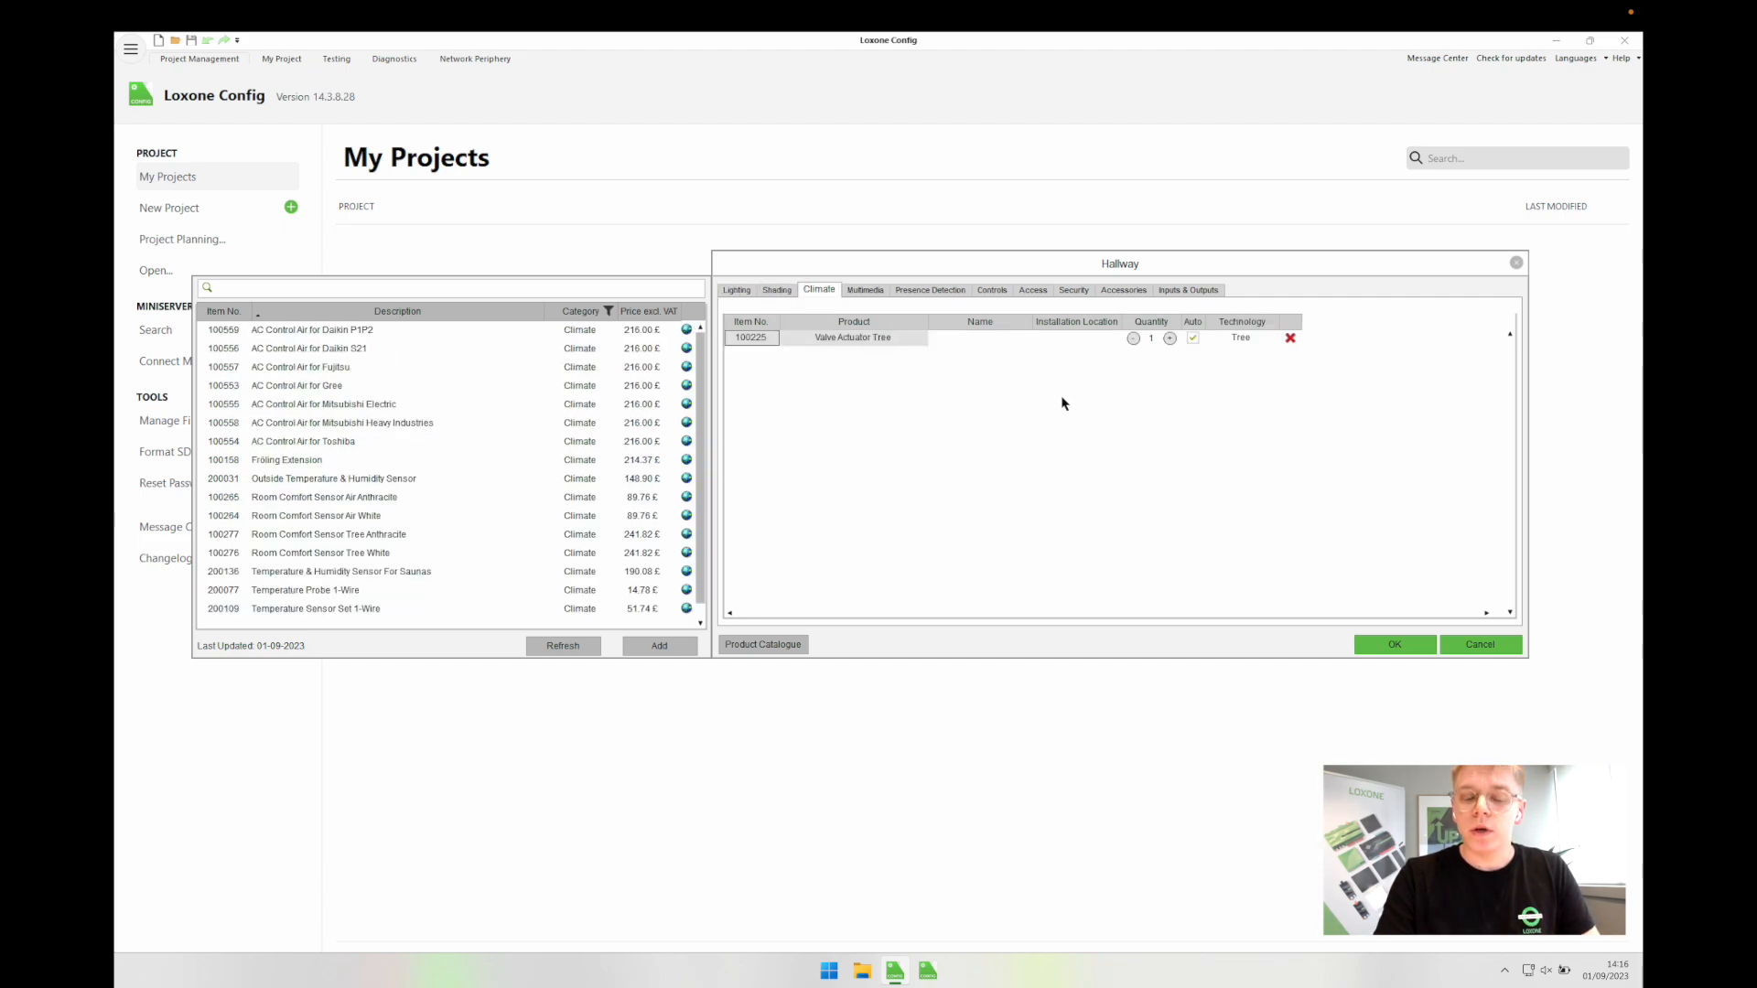
click(1078, 339)
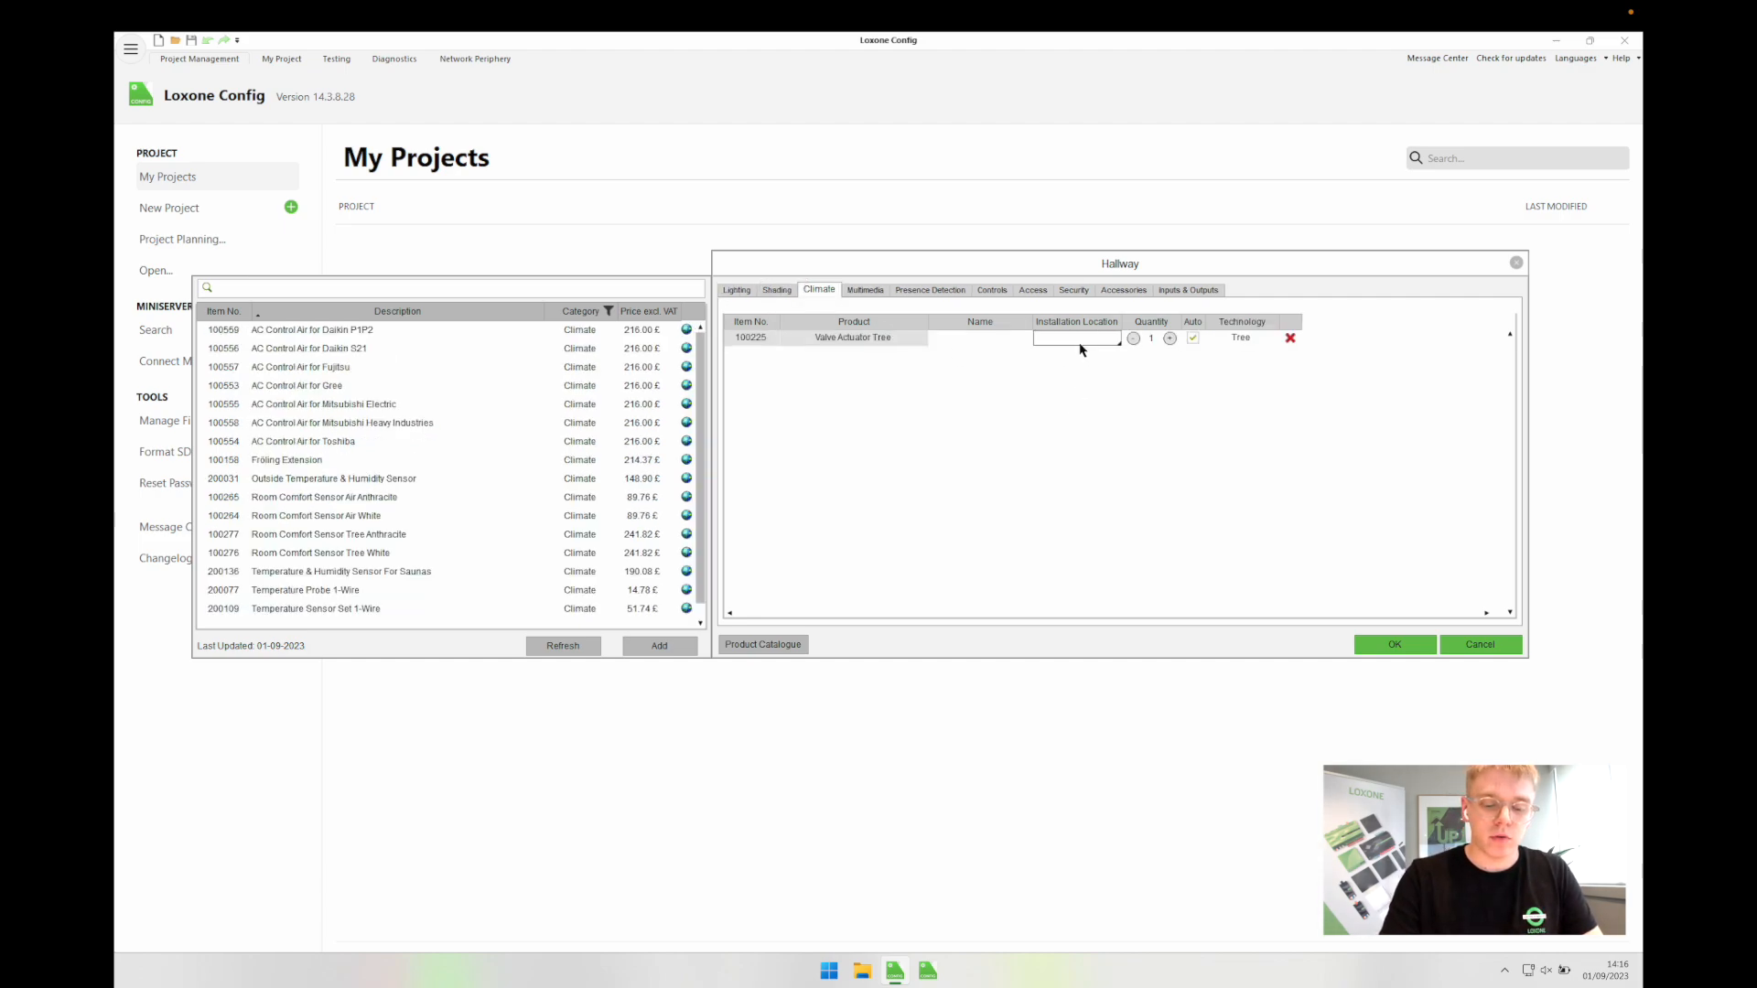
text(Manifold)
key(Return)
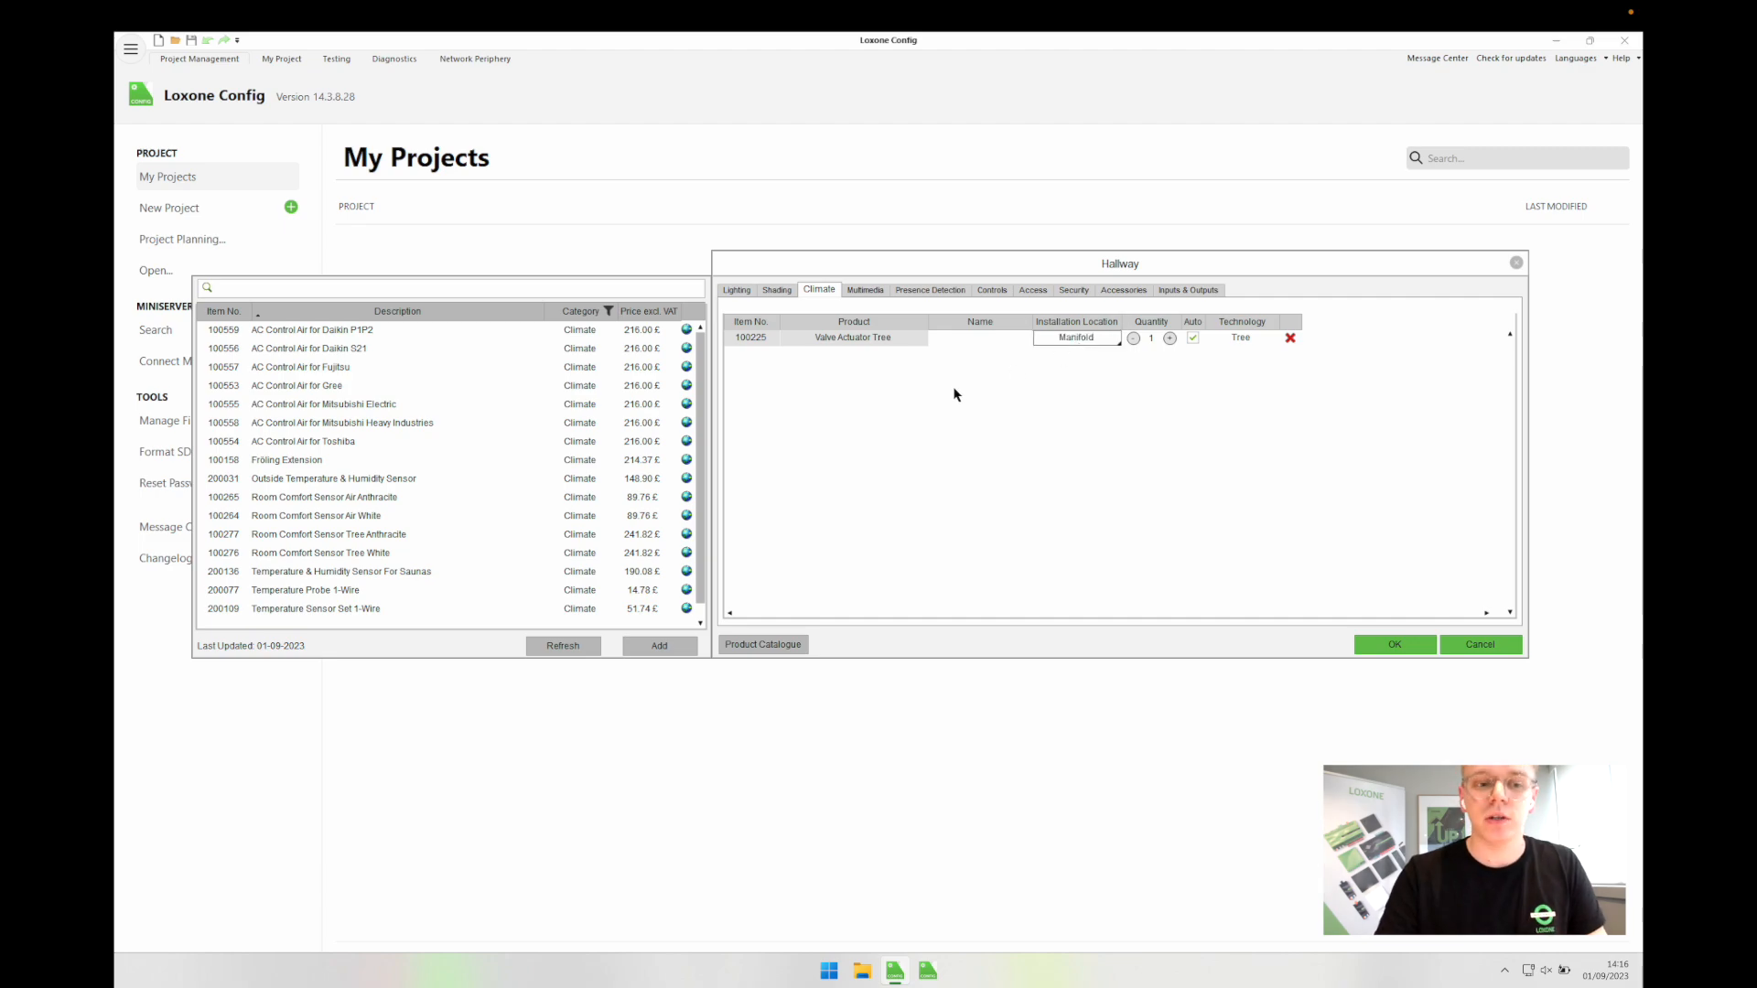
click(875, 293)
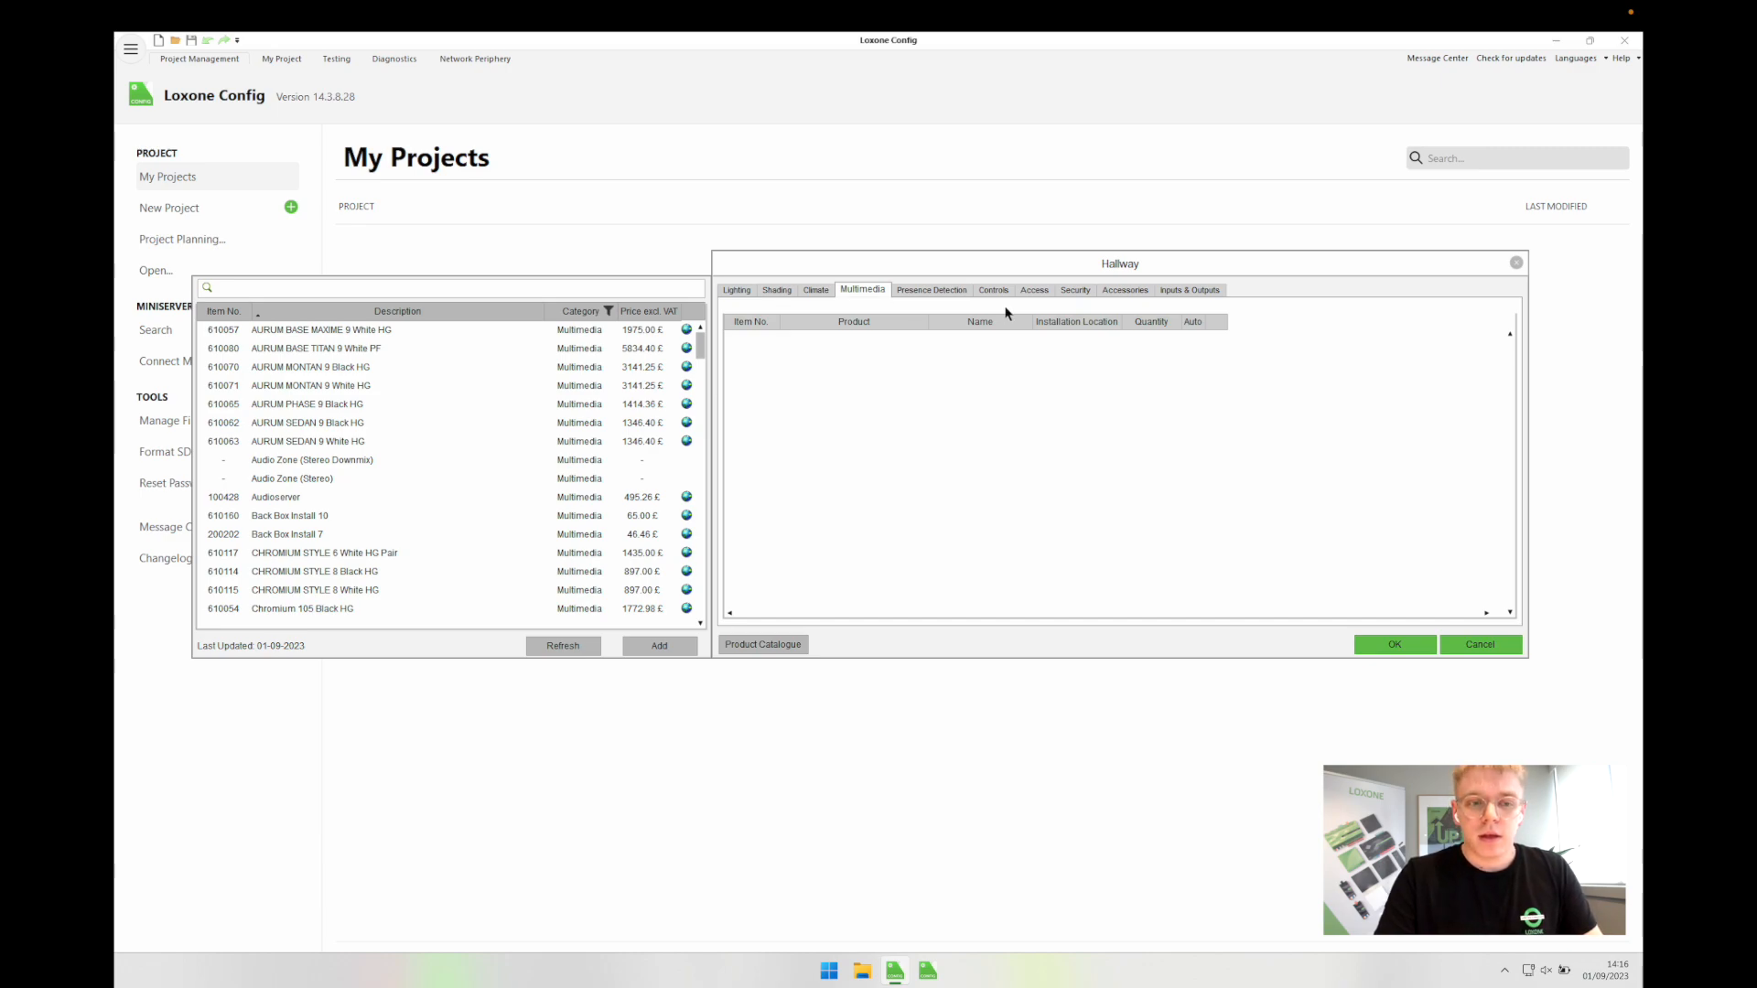
Step: Change the Hallway presence sensor's mounting to Recessed
click(932, 291)
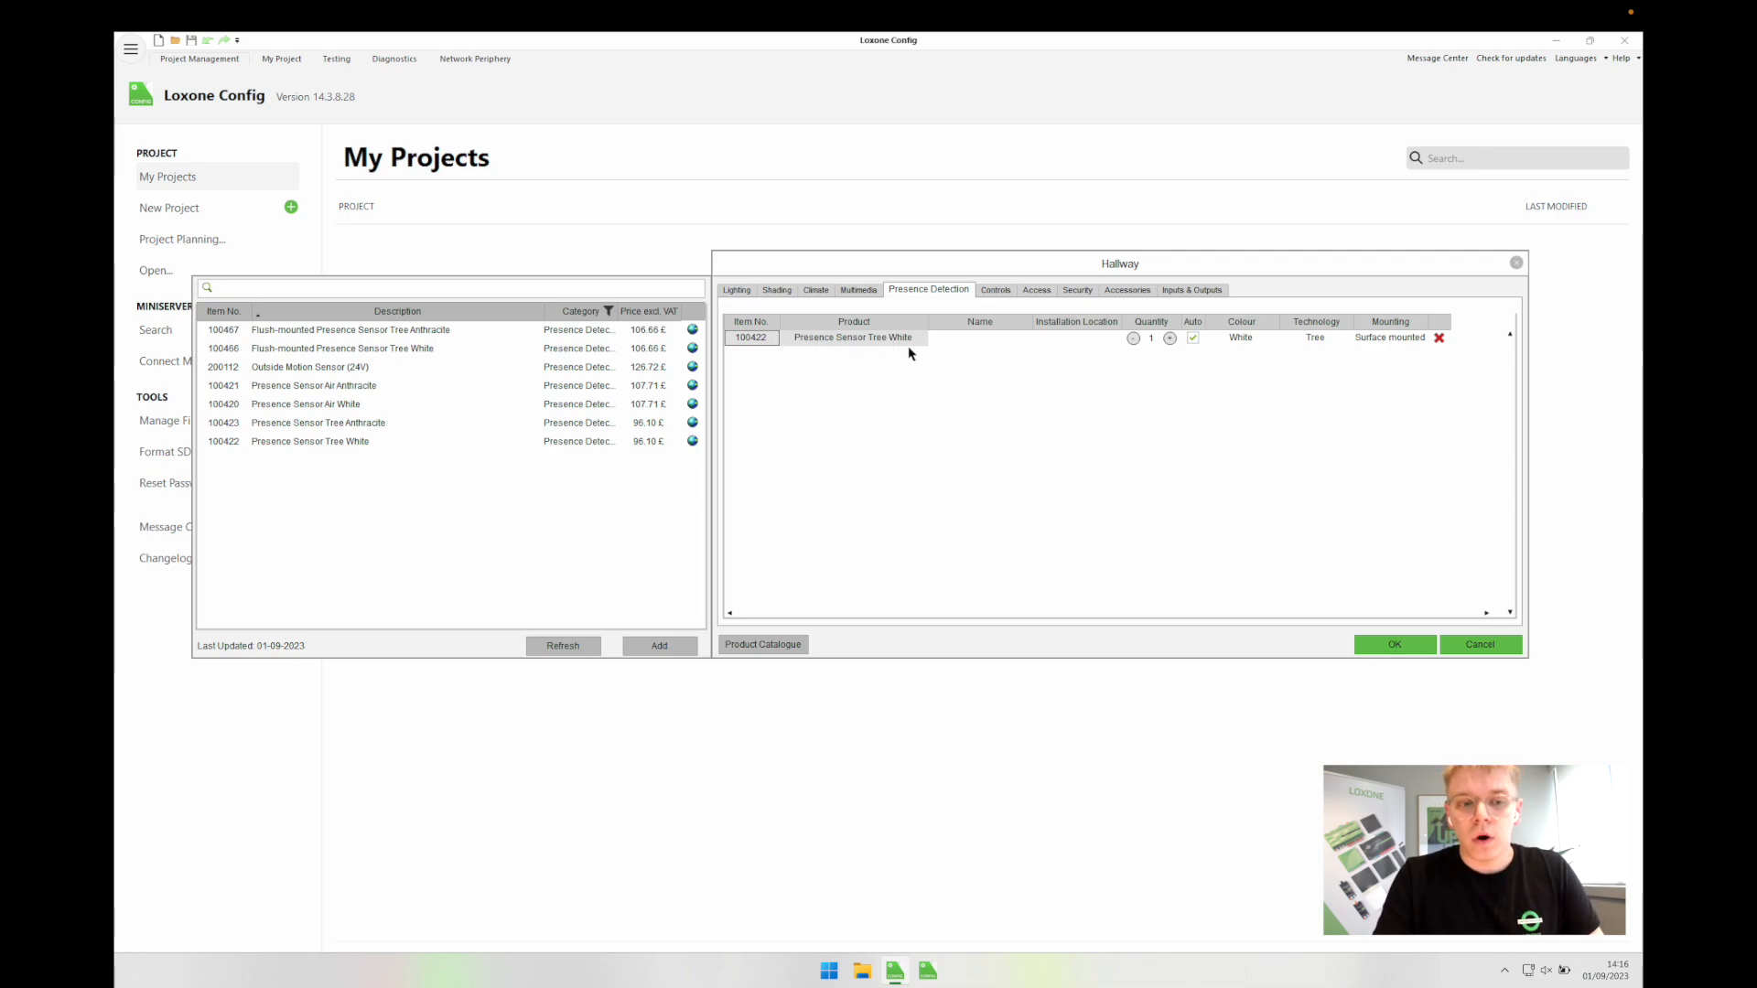
click(1377, 340)
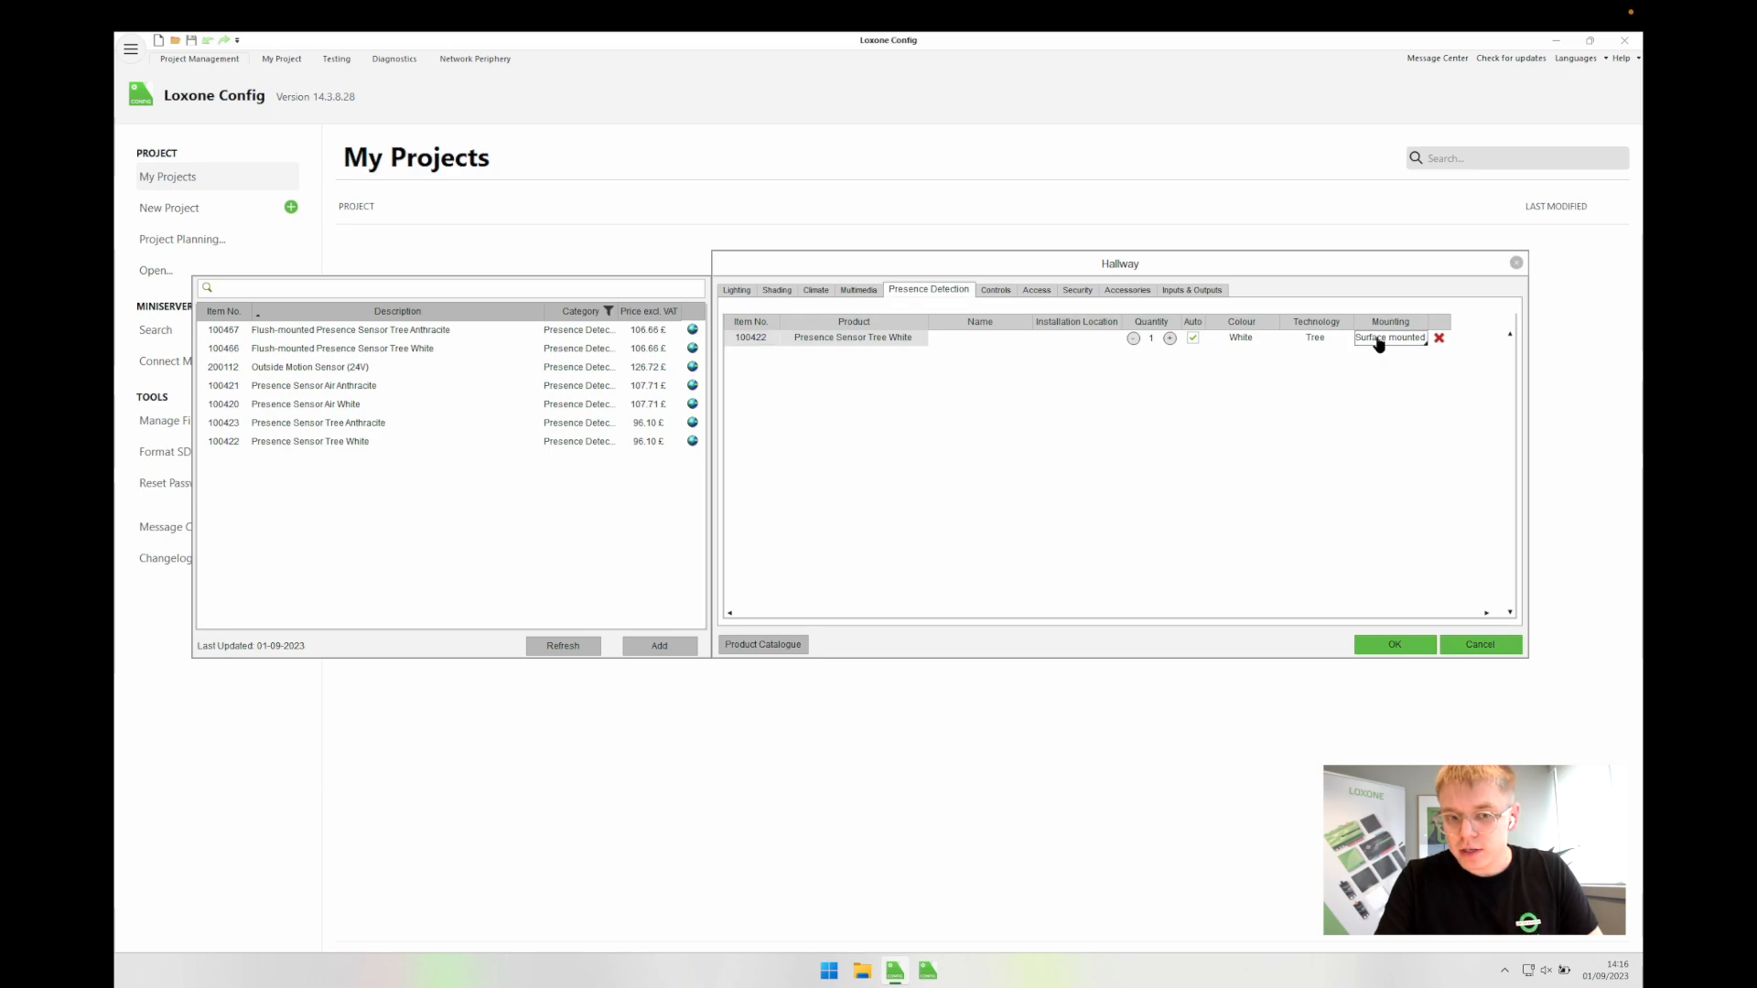
click(1379, 341)
click(1381, 354)
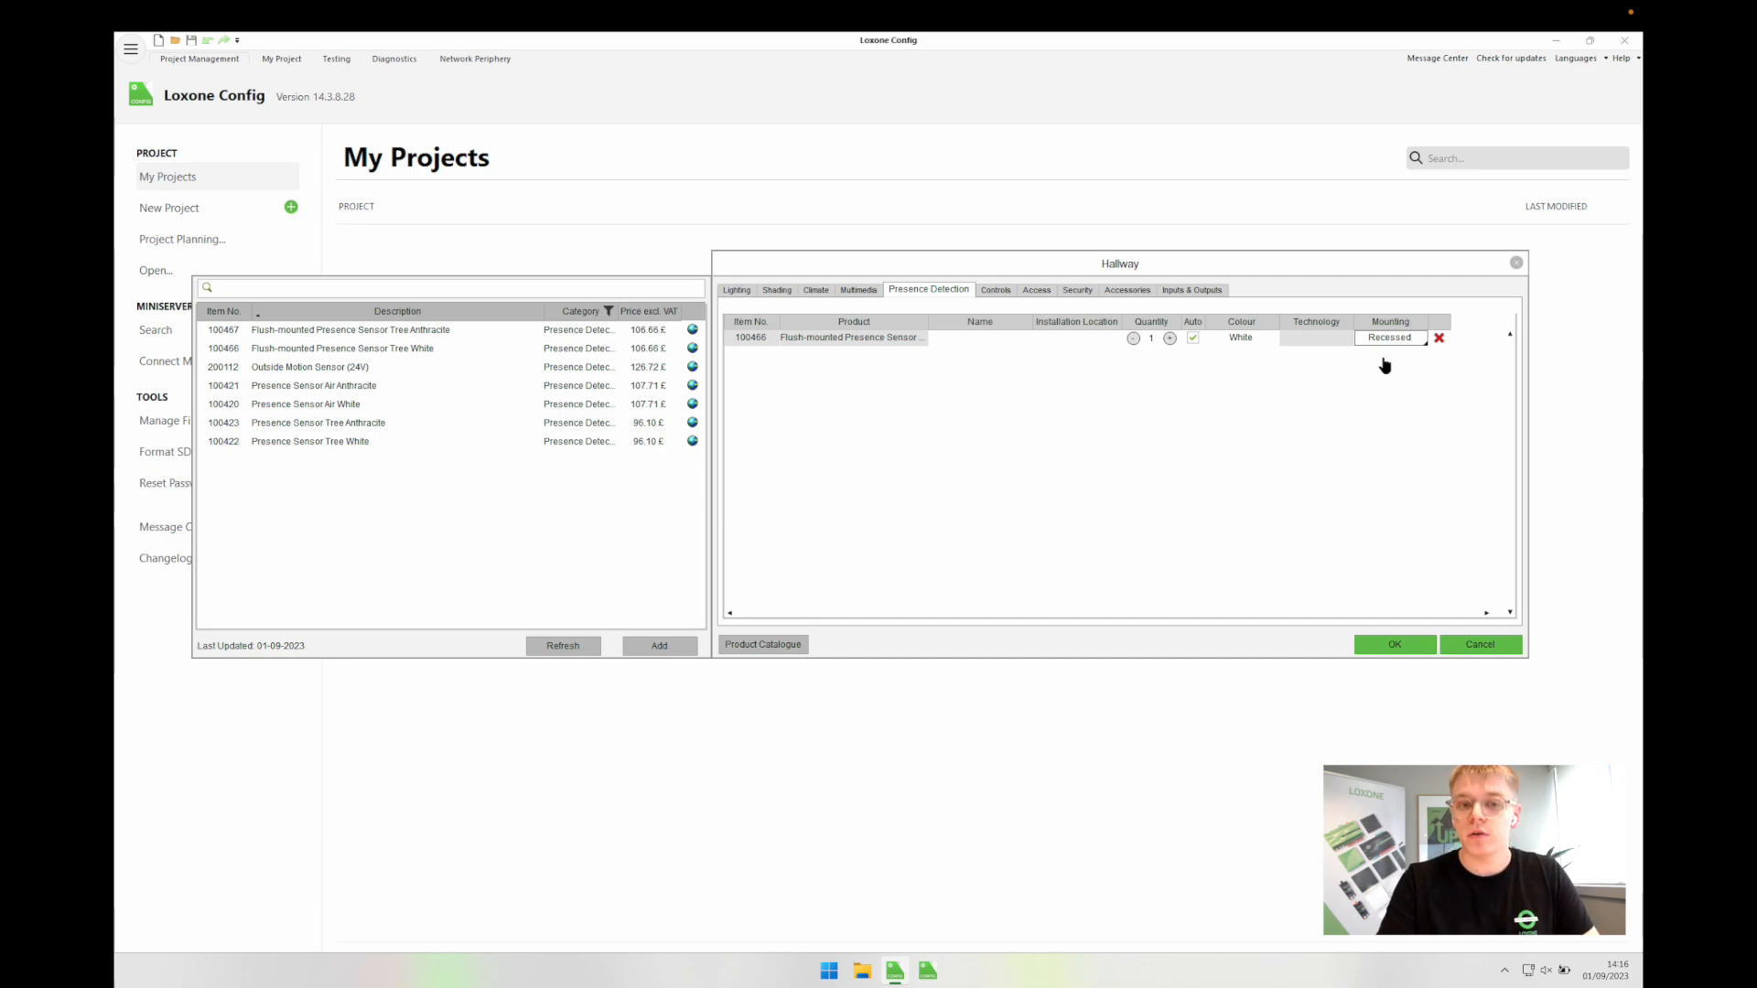
click(1385, 365)
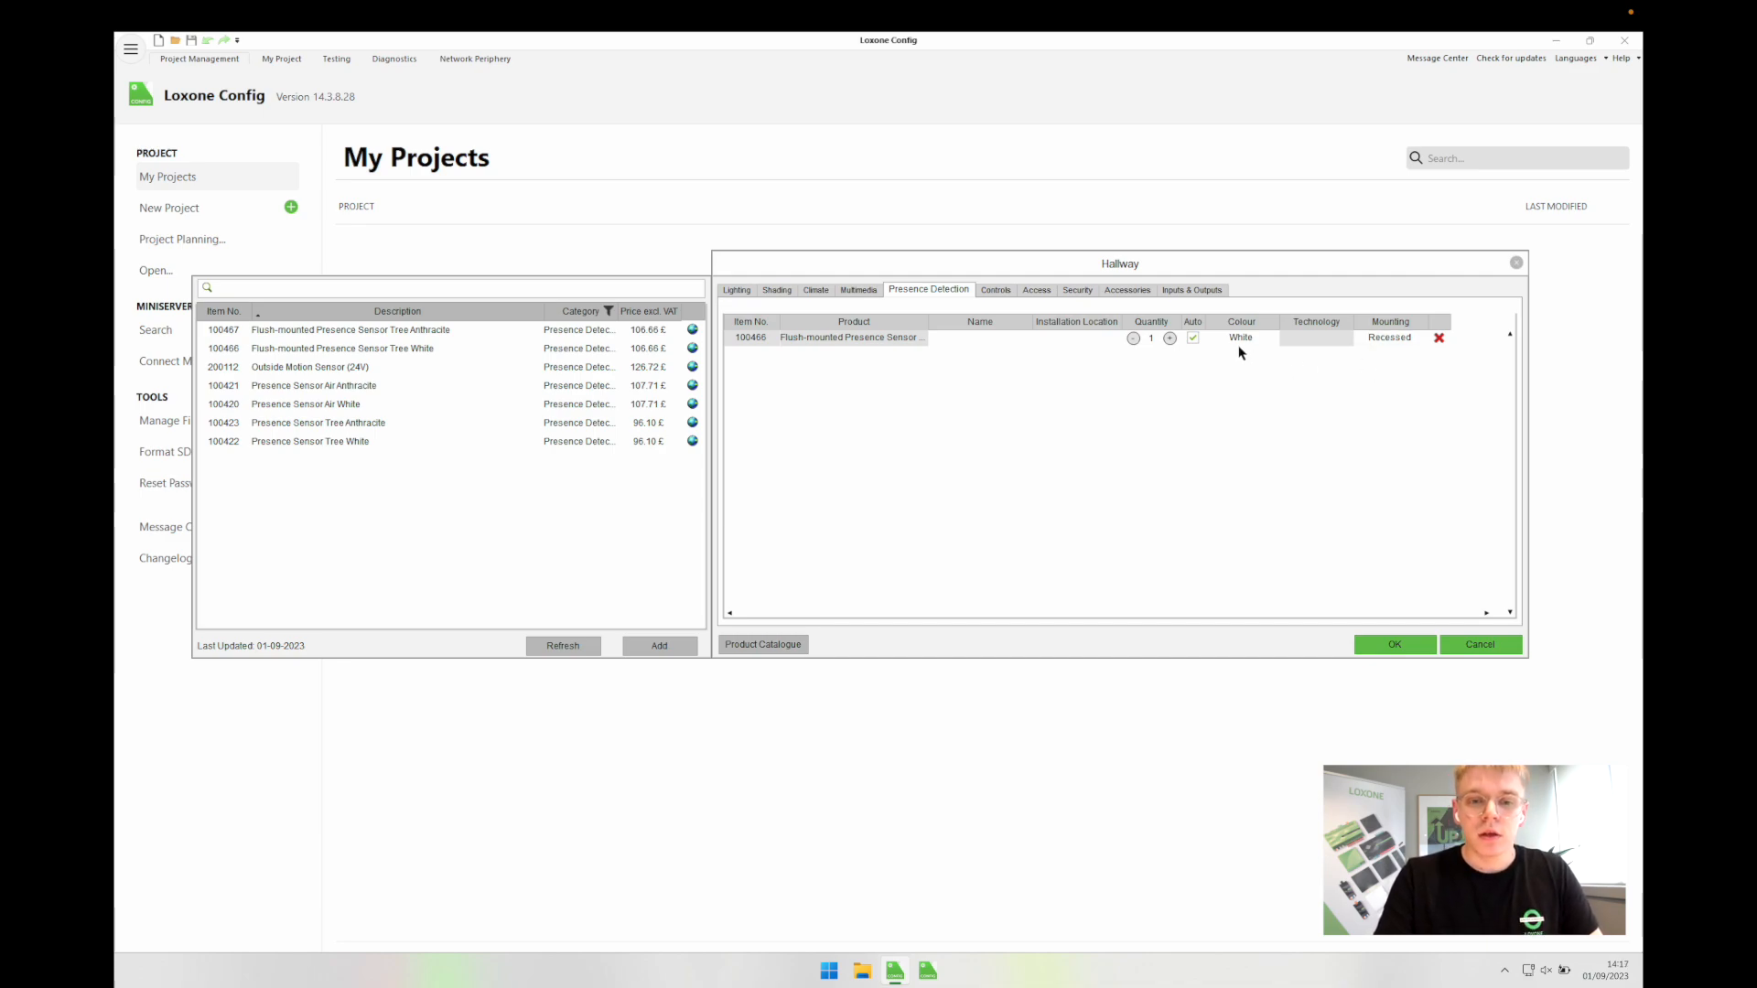
Step: Clear the Door name from the Hallway's touch switch
click(989, 291)
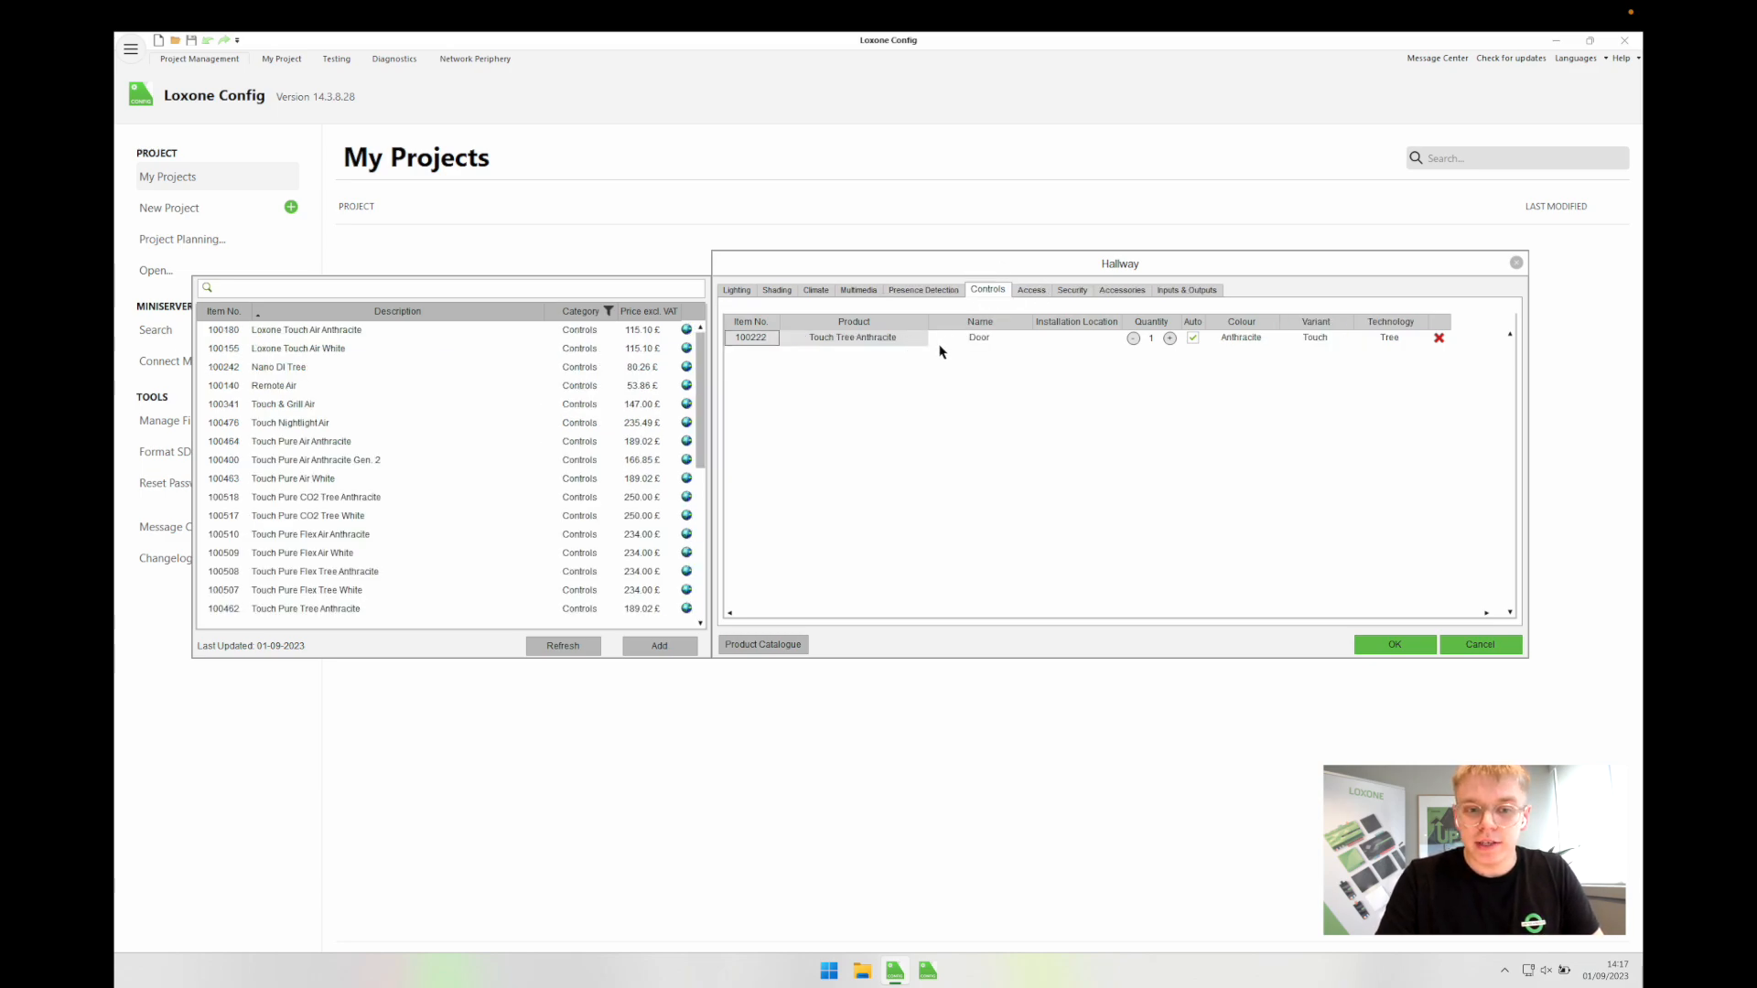
click(969, 340)
key(BackSpace)
click(996, 422)
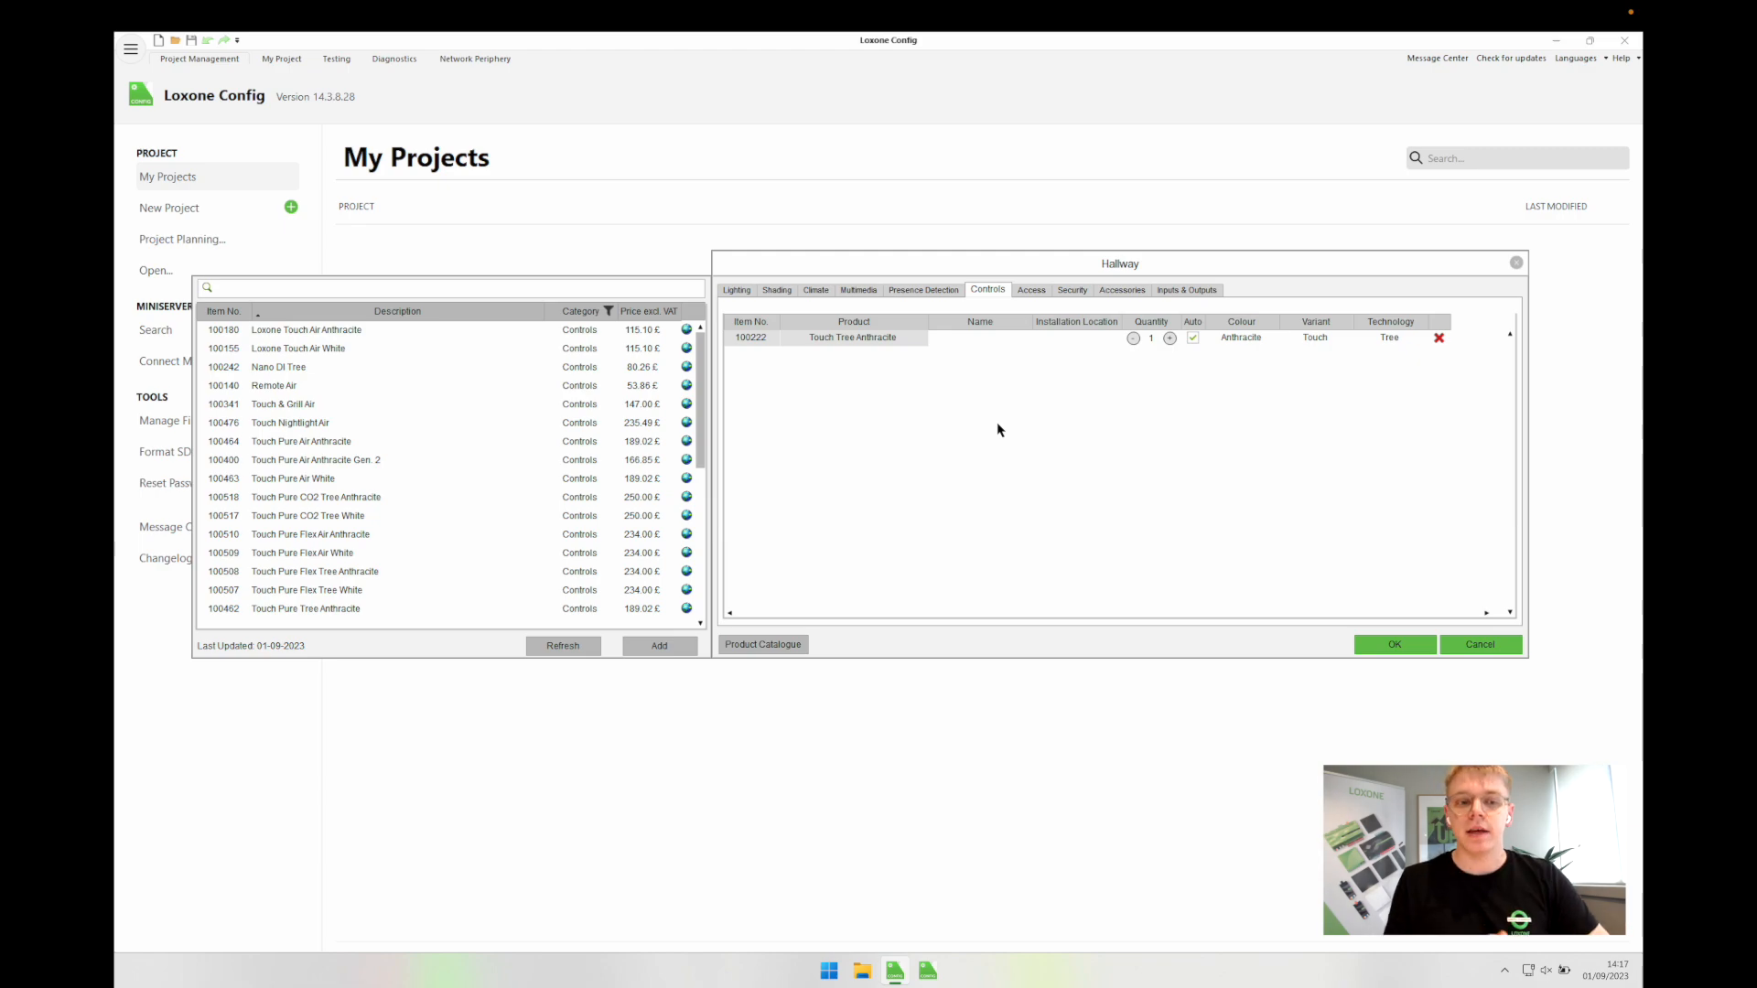
Step: Add a Digital Input (window contact) named Front Door and close the Hallway
click(1029, 291)
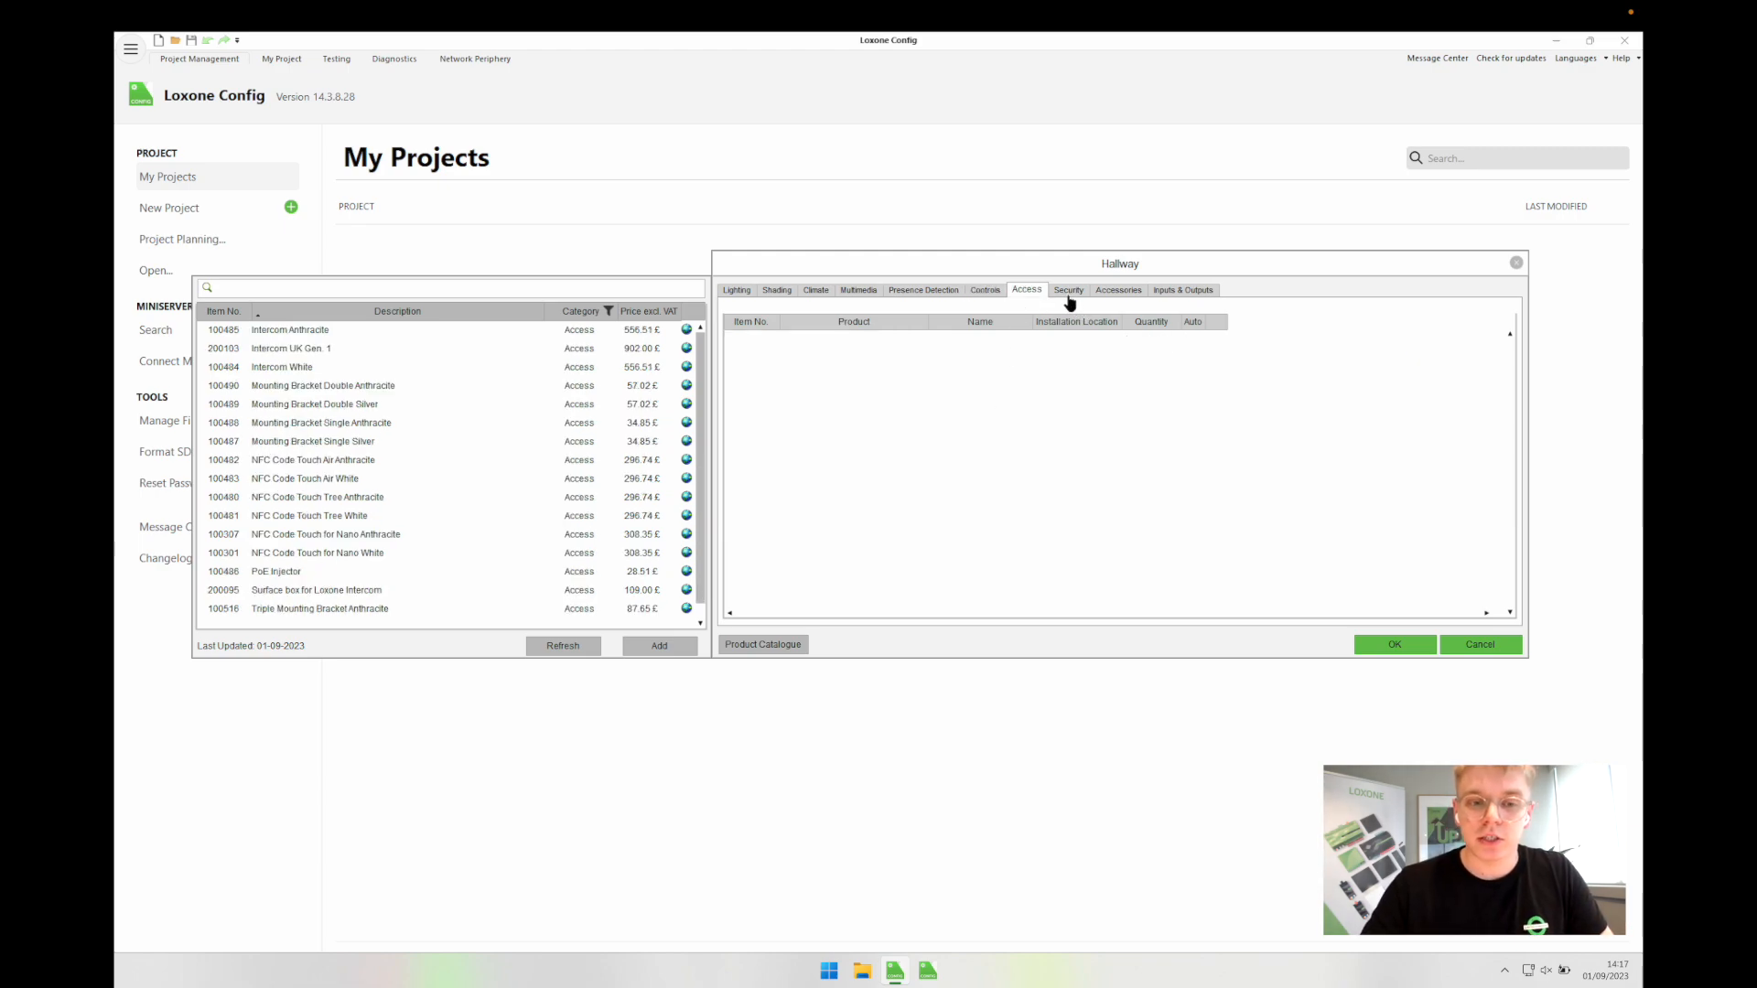
click(1069, 291)
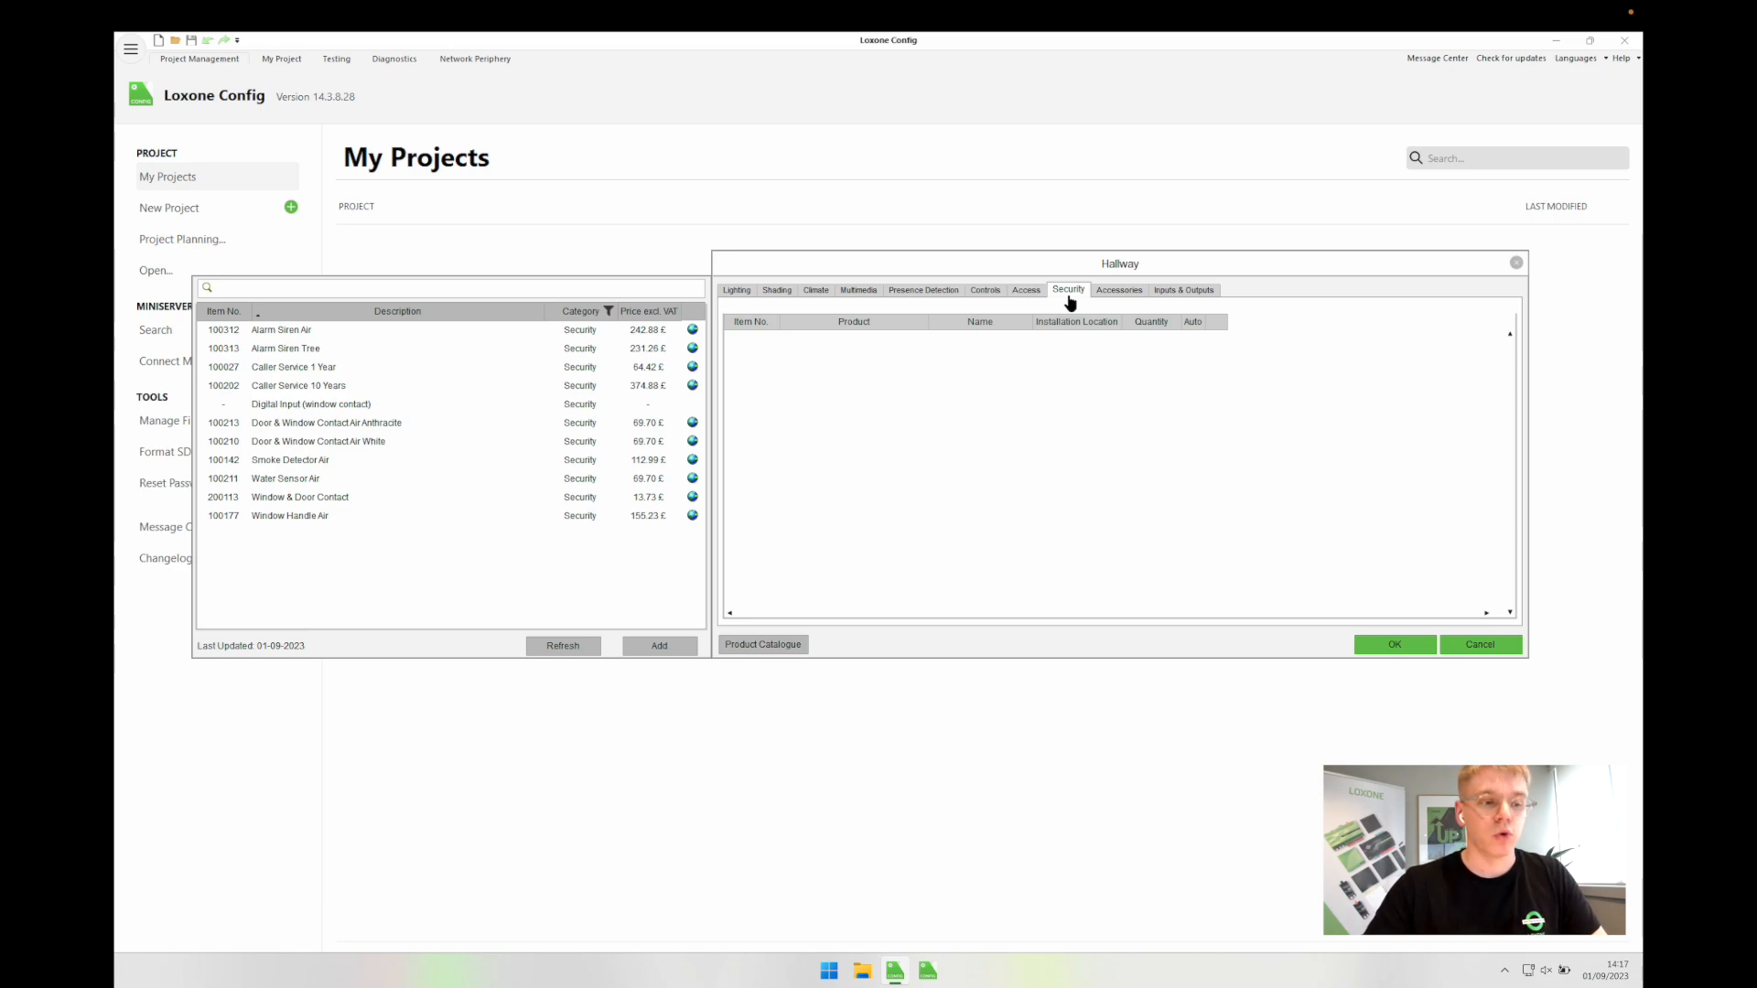
double_click(293, 405)
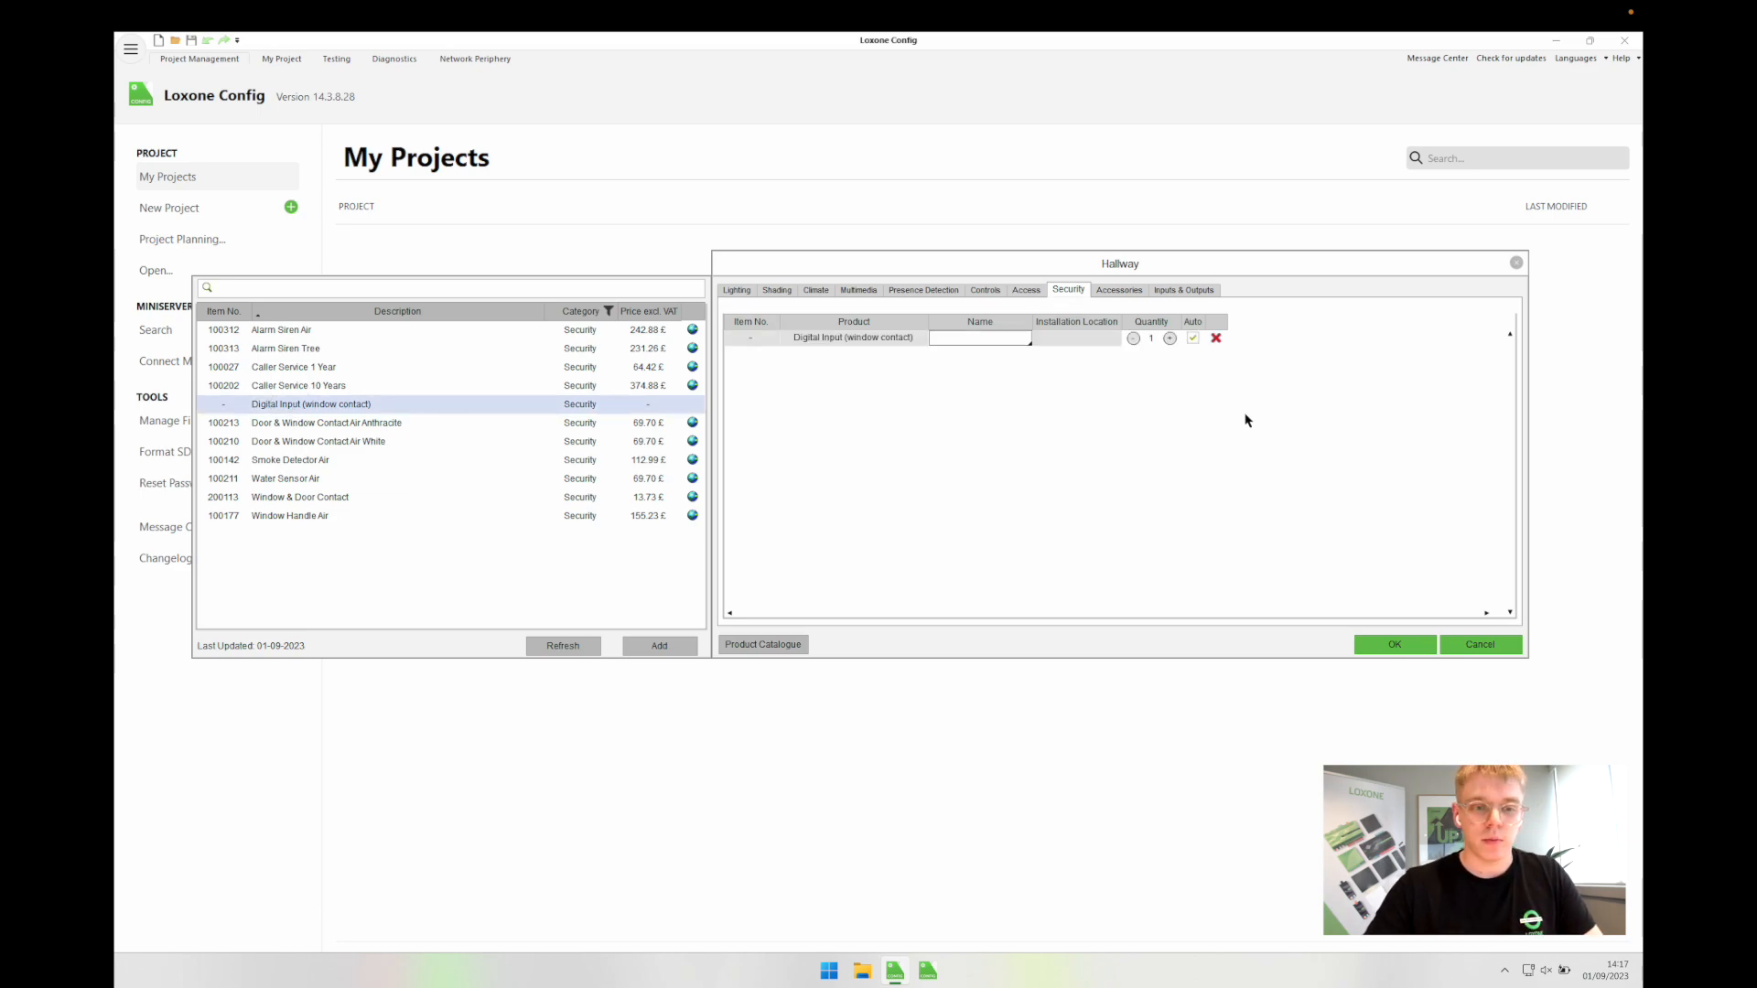
text(Front )
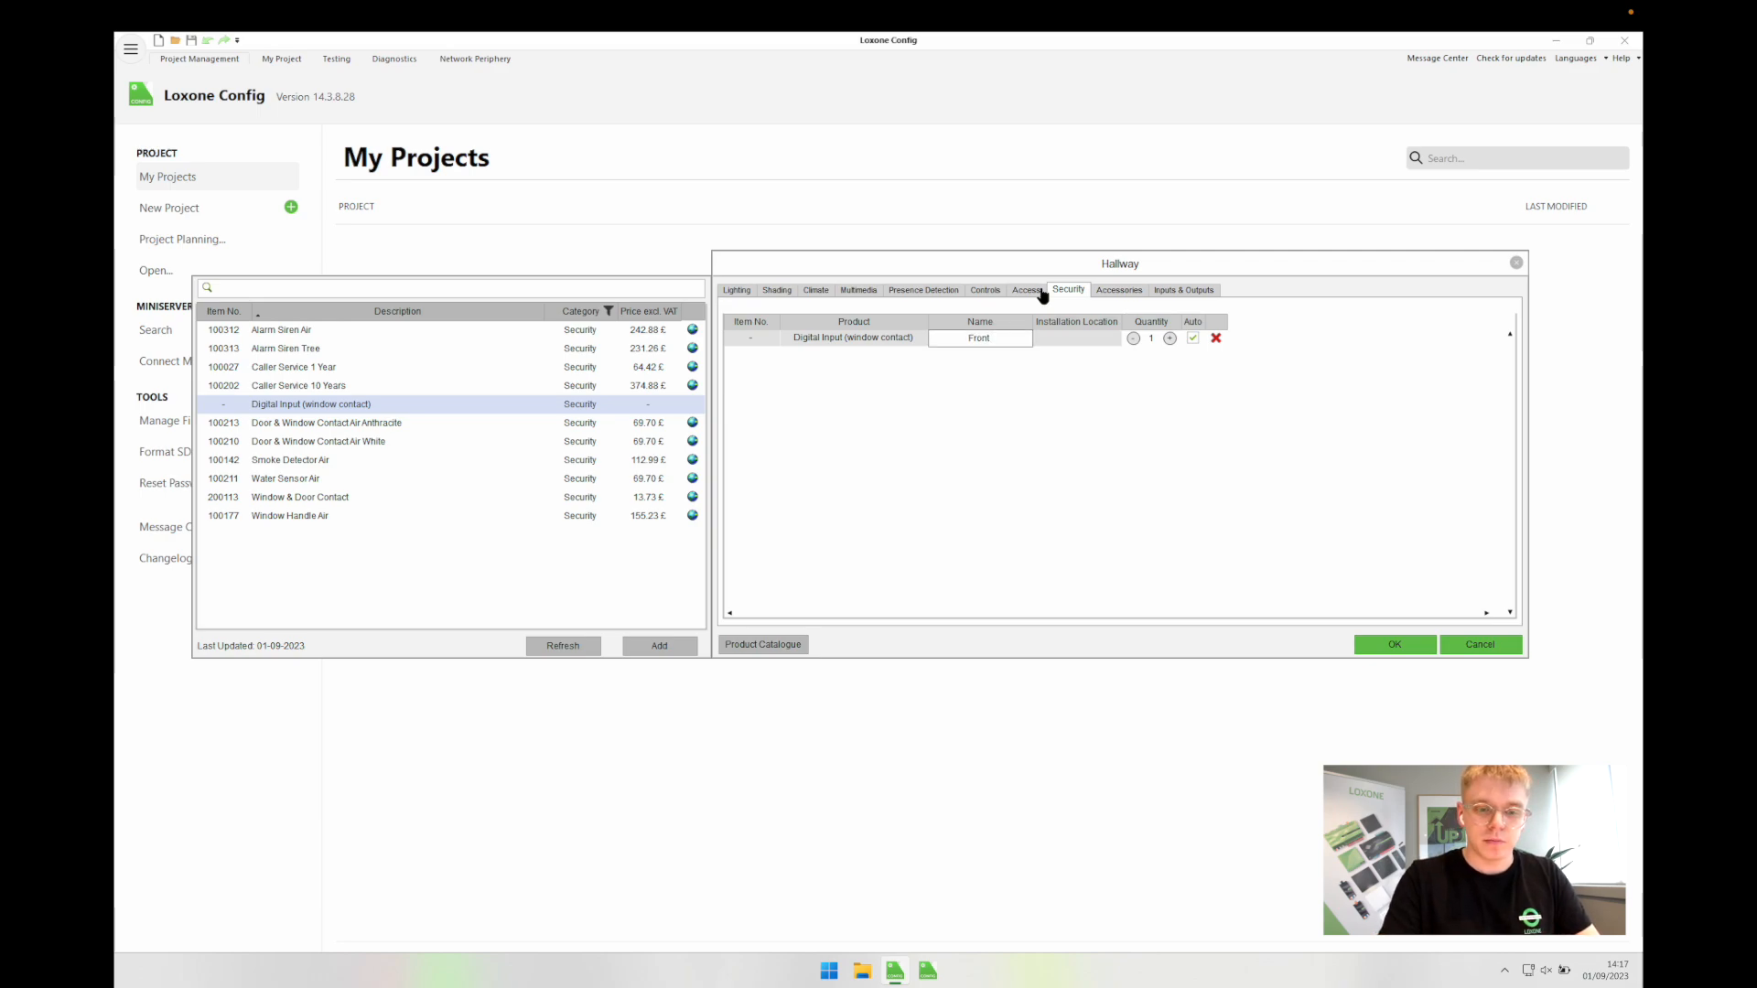
text(Door)
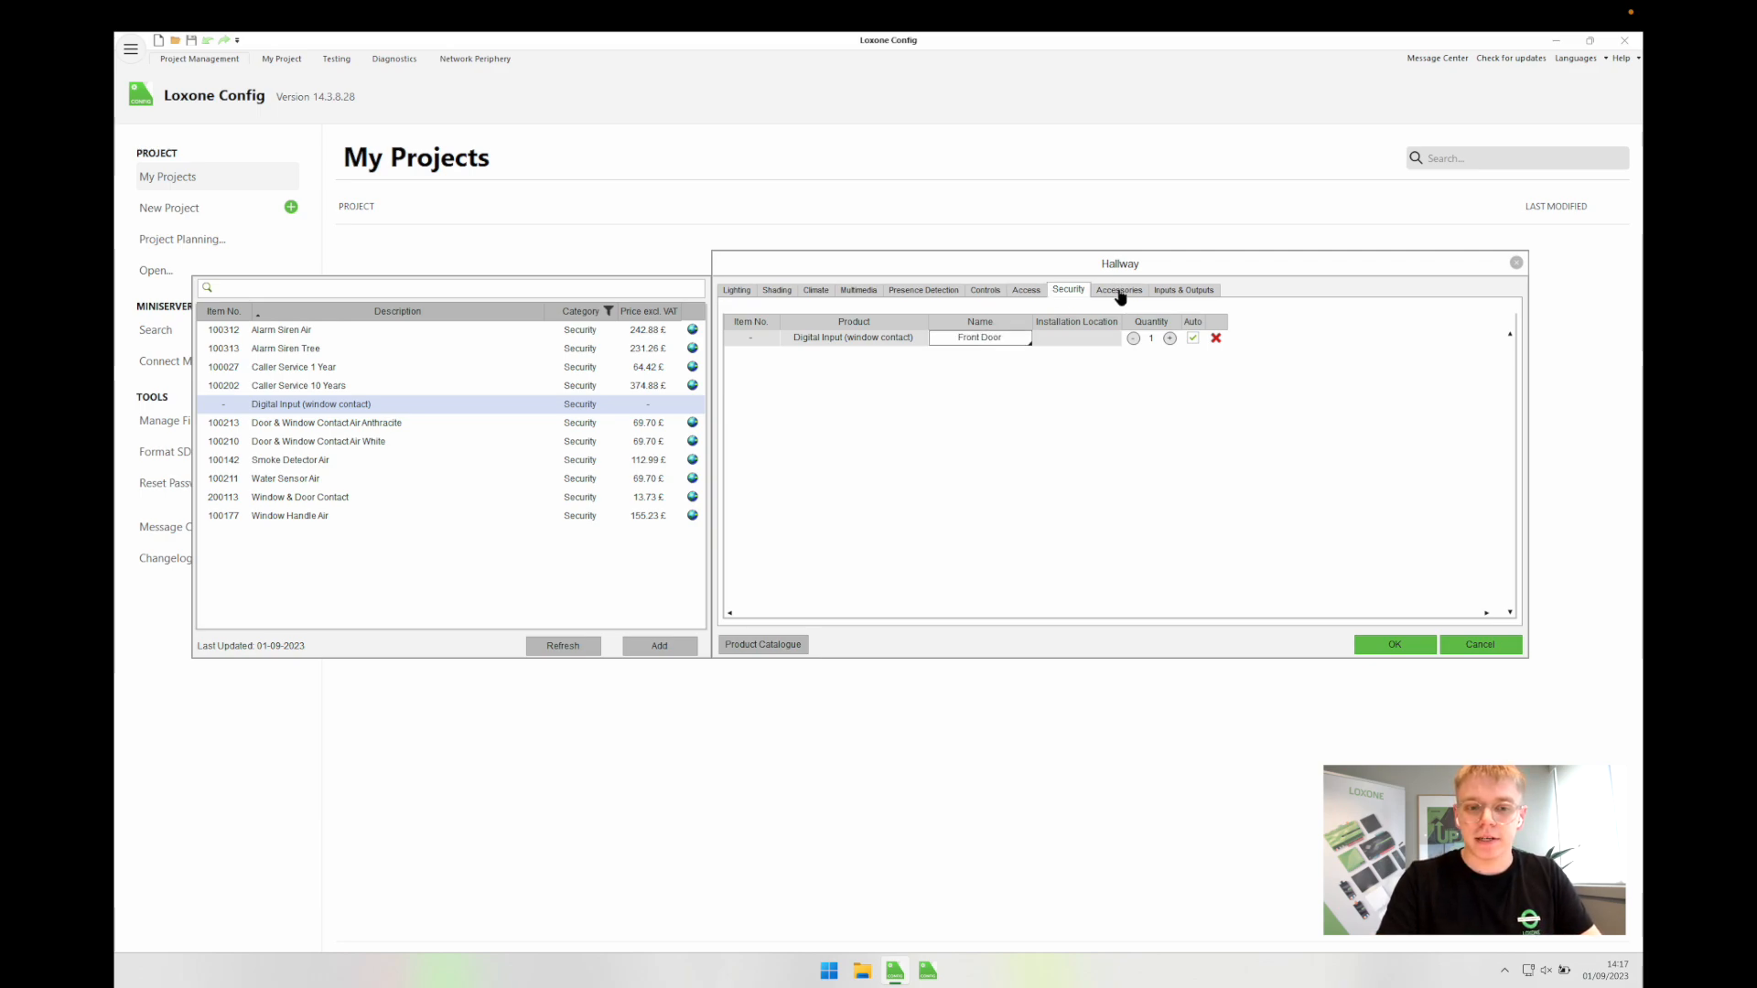
click(1373, 645)
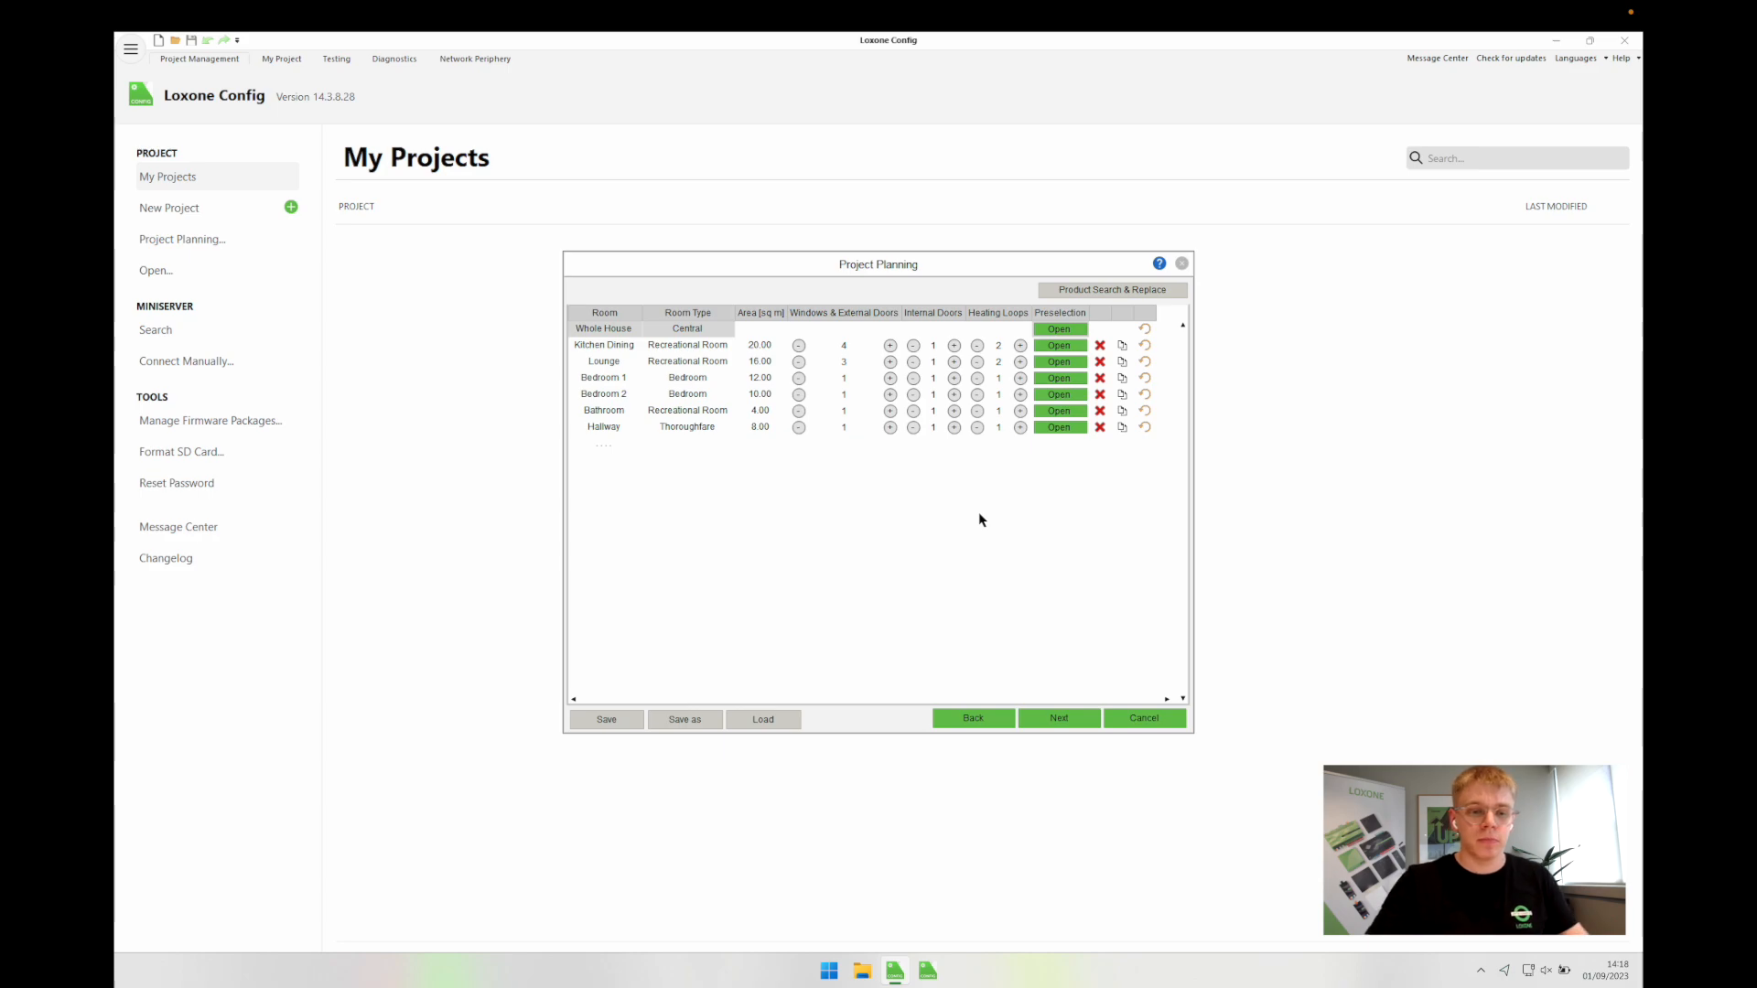
Step: Add a new room named Outside with room type Other
double_click(607, 444)
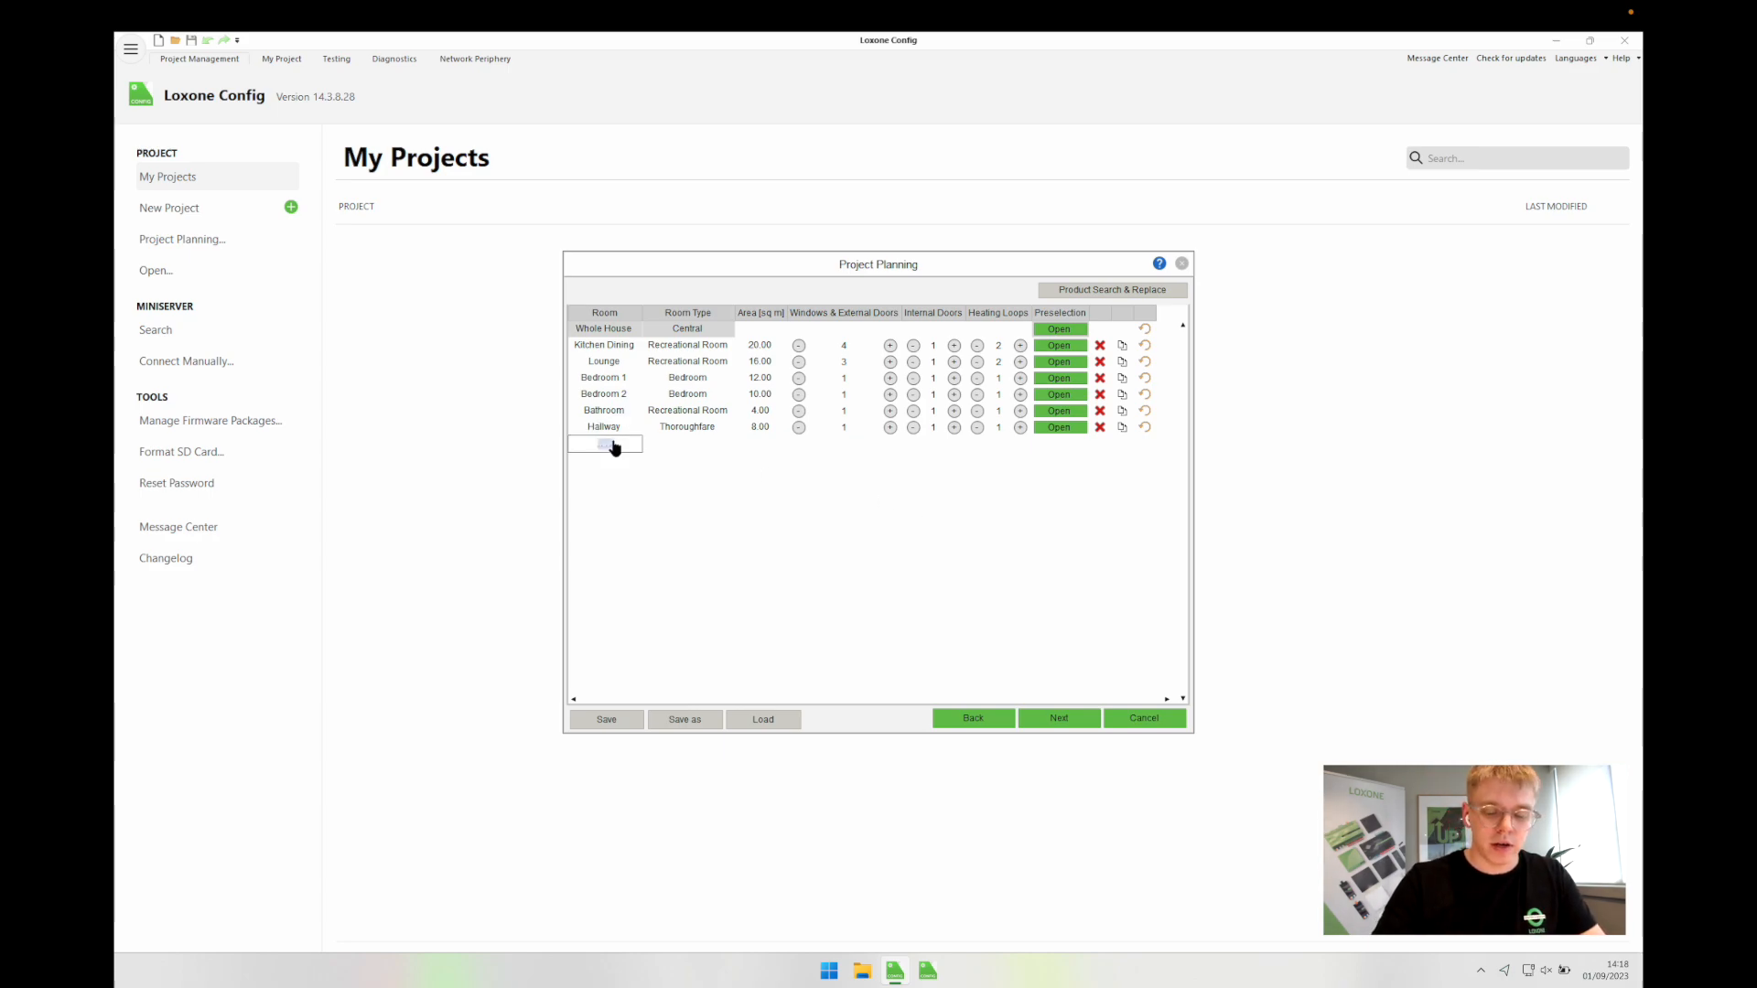
text(Outside)
key(Tab)
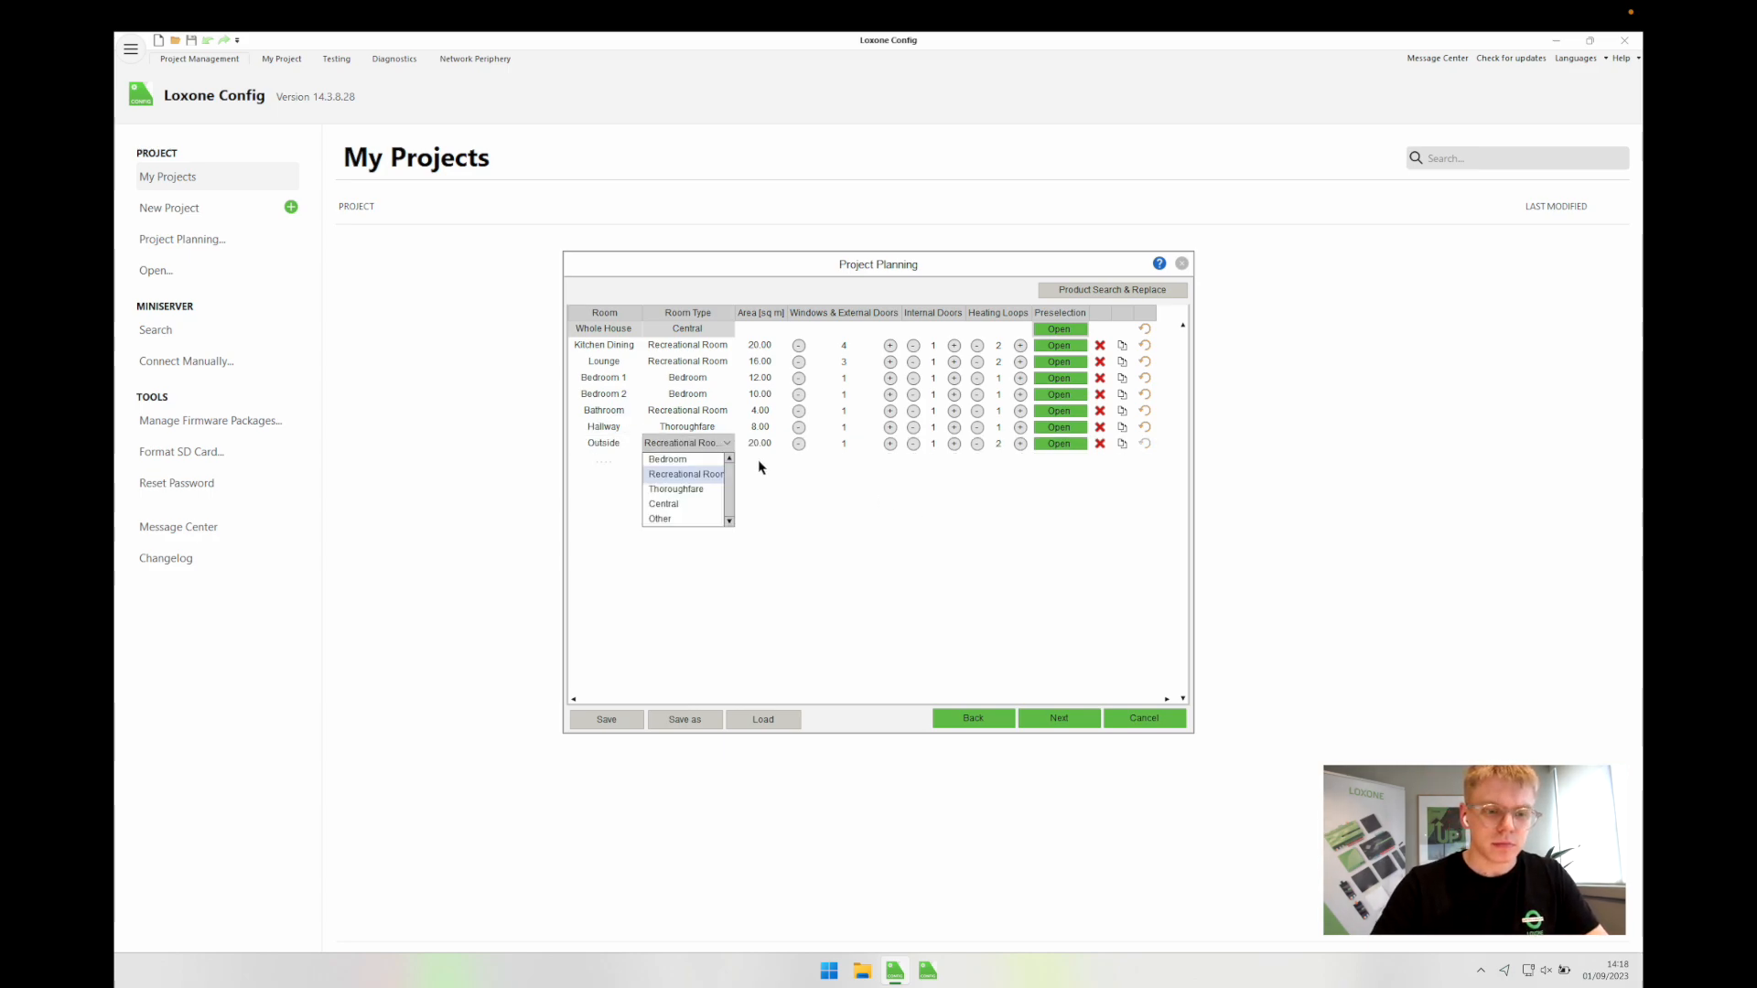
click(660, 519)
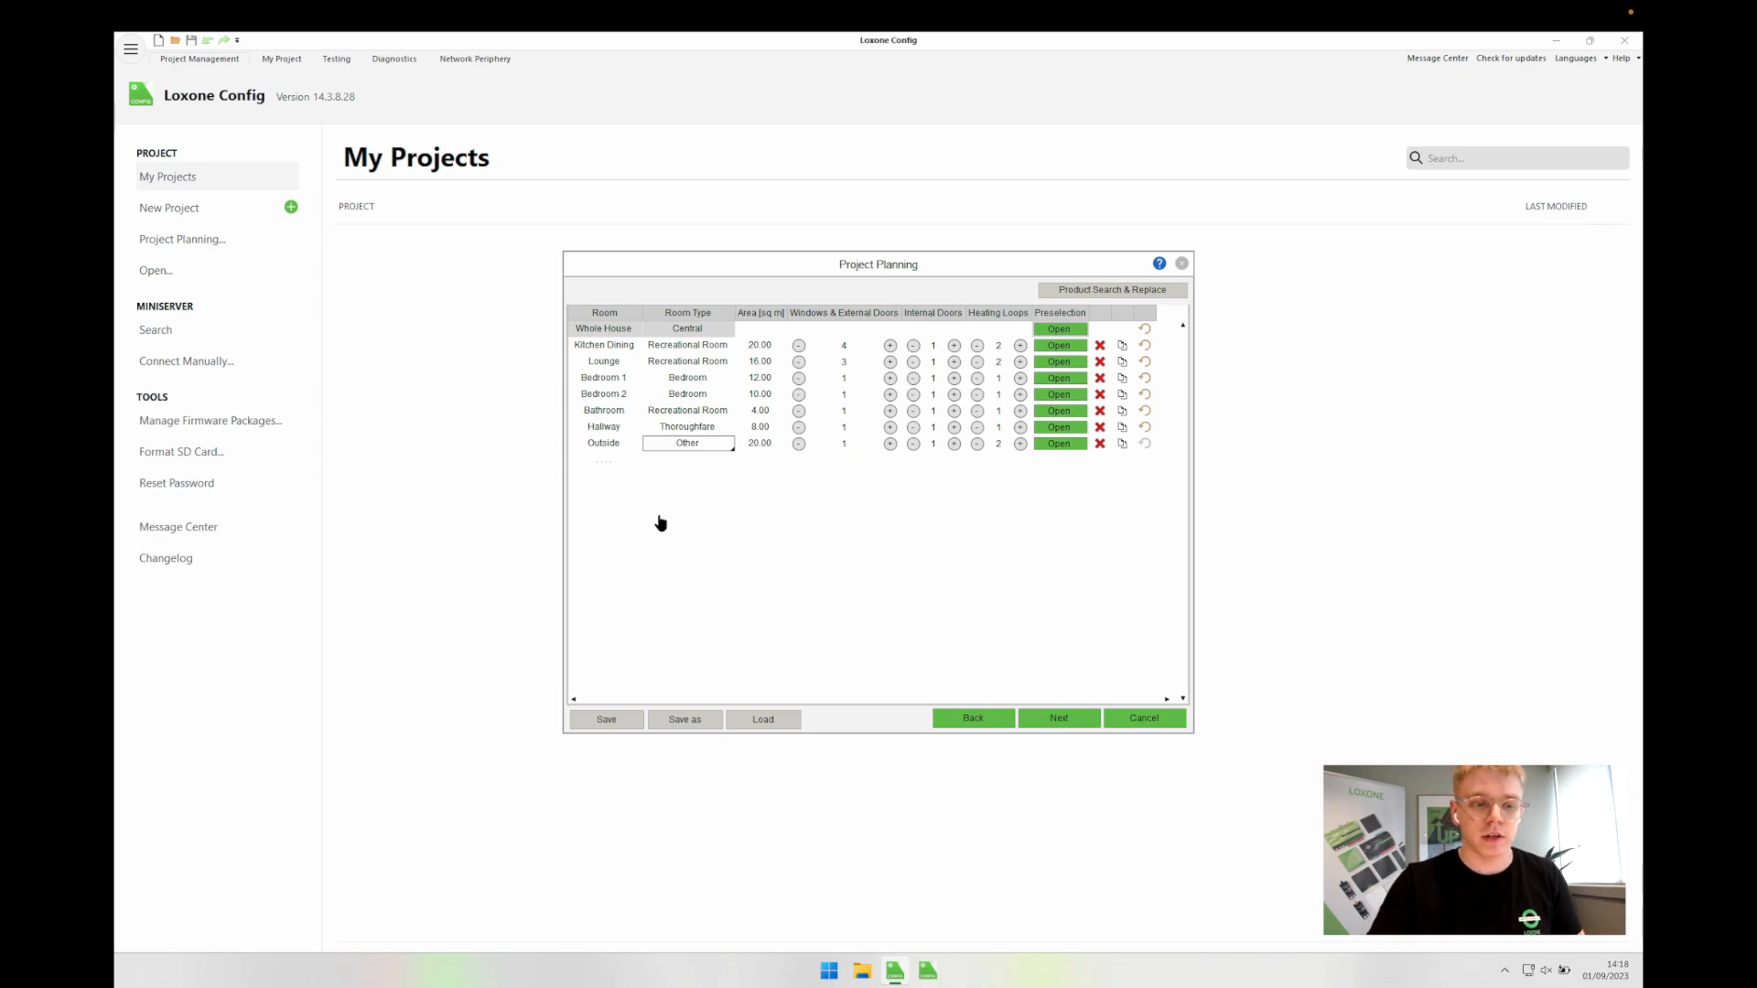
Step: Set Outside's area, windows/external doors, internal doors and heating loops all to 0
click(763, 446)
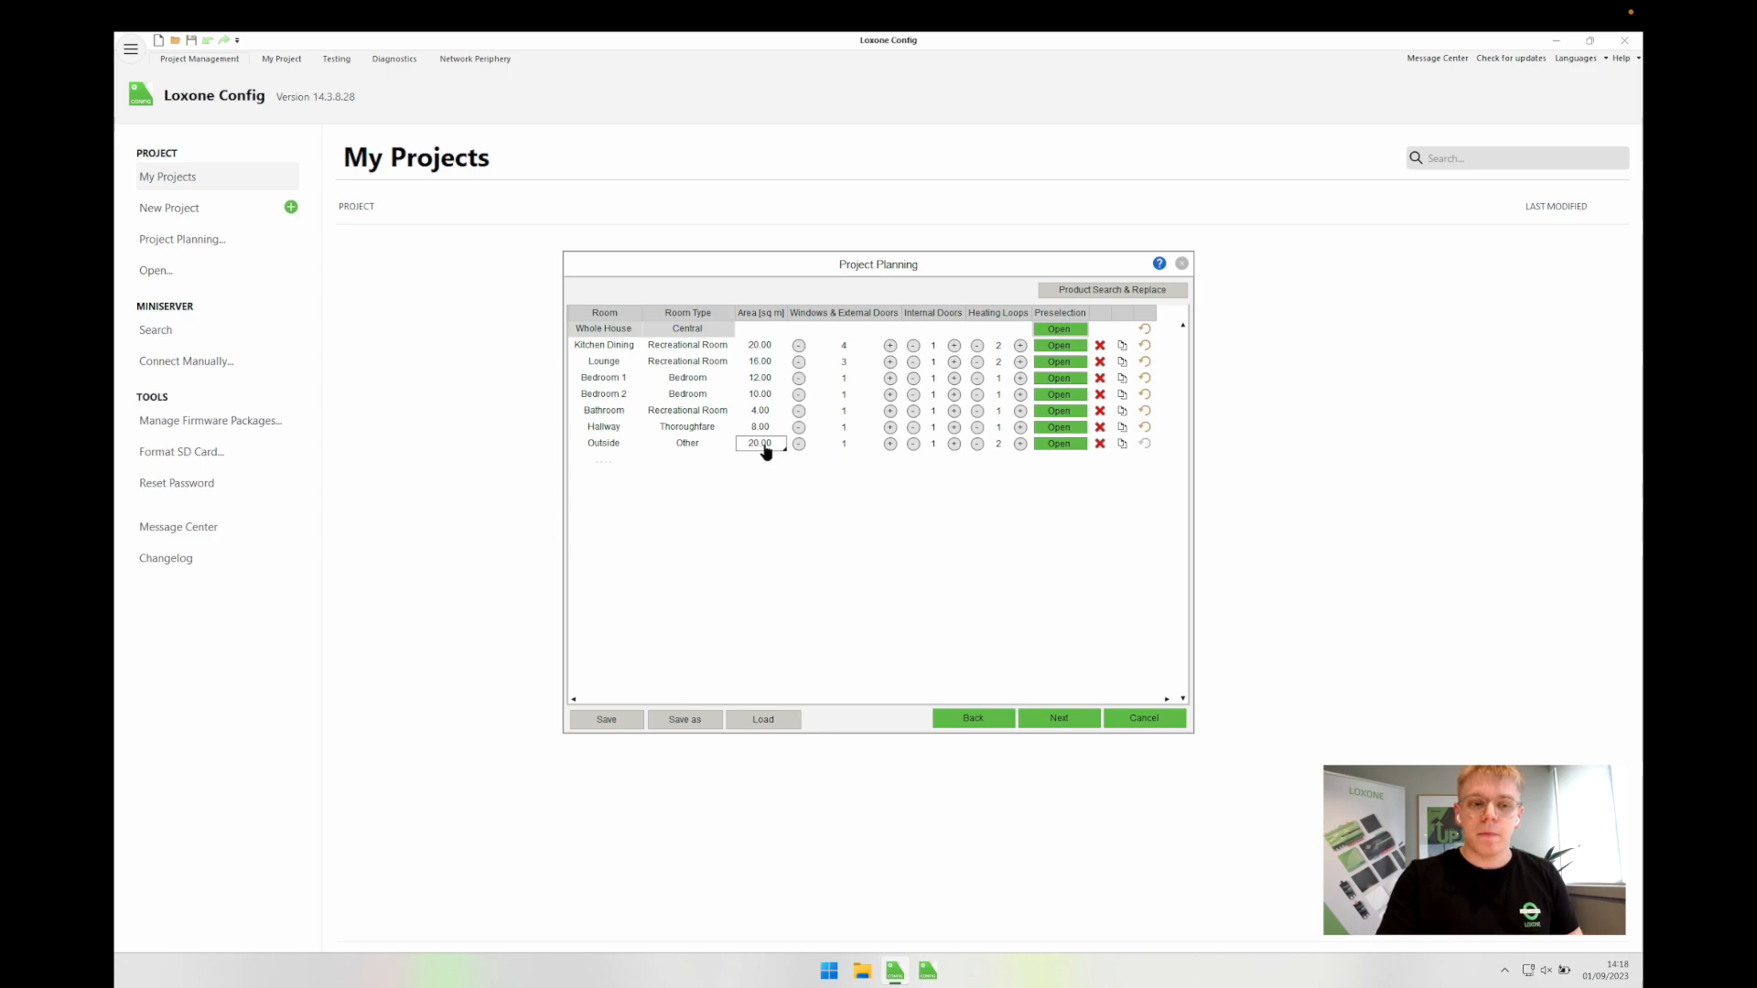
text(0)
click(796, 481)
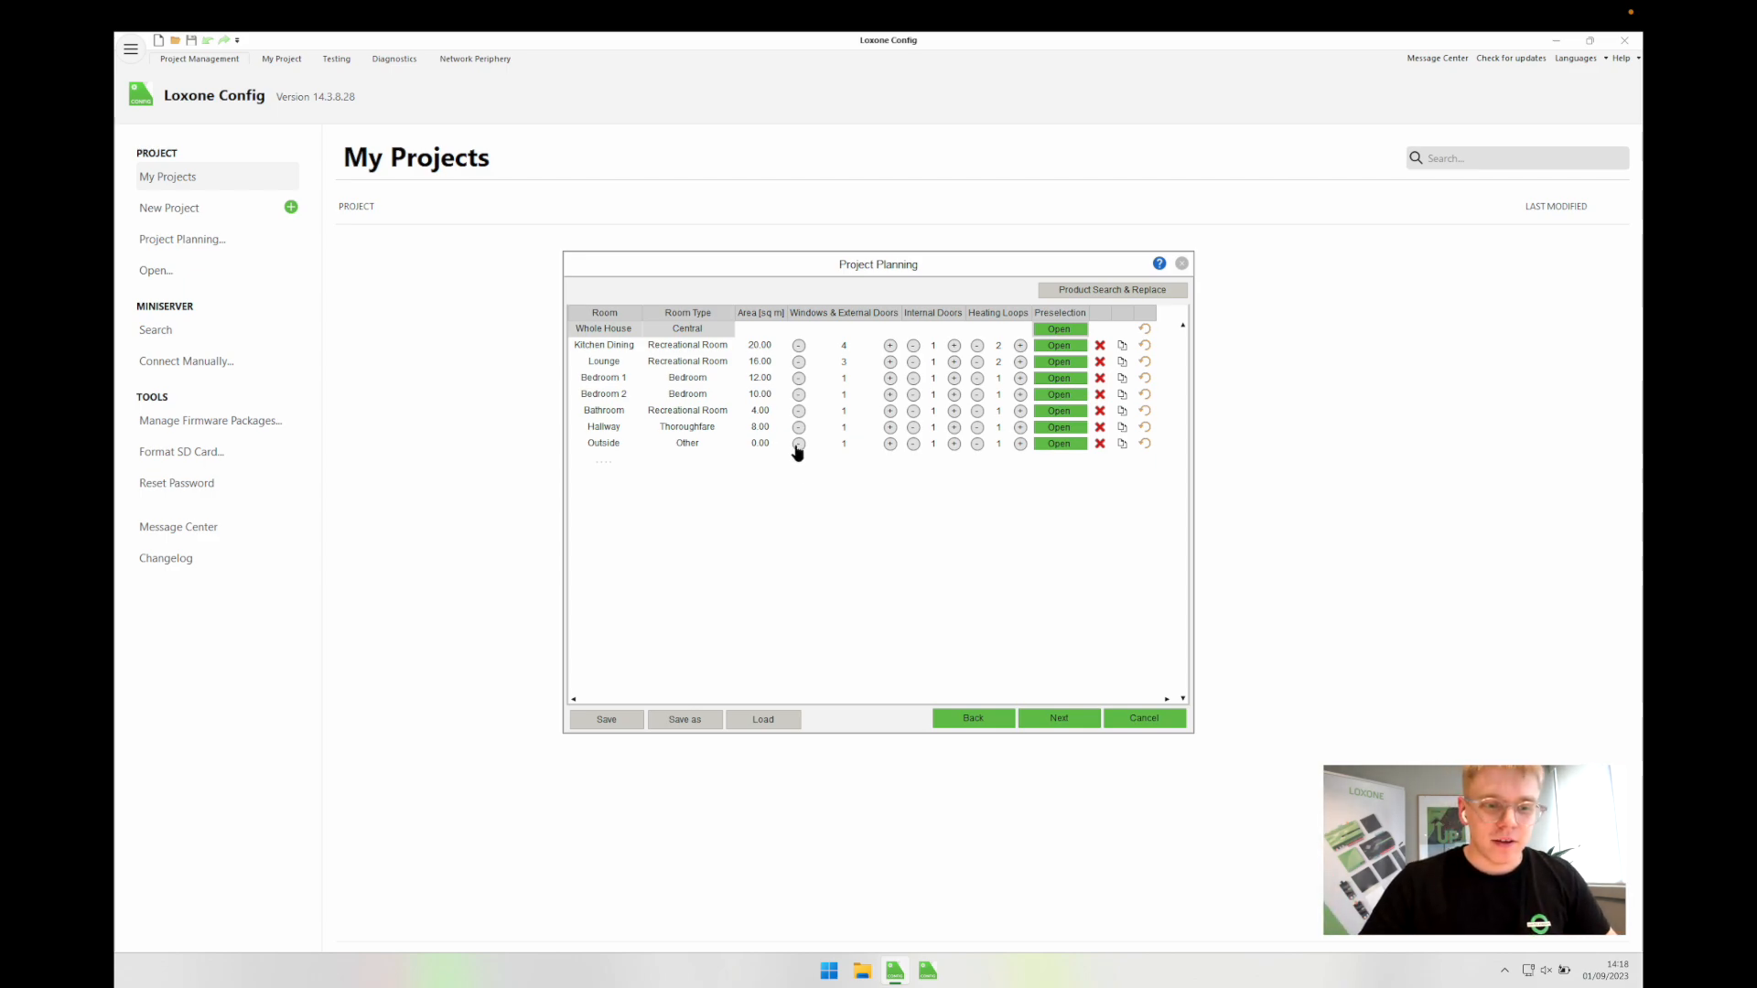
click(798, 445)
click(913, 444)
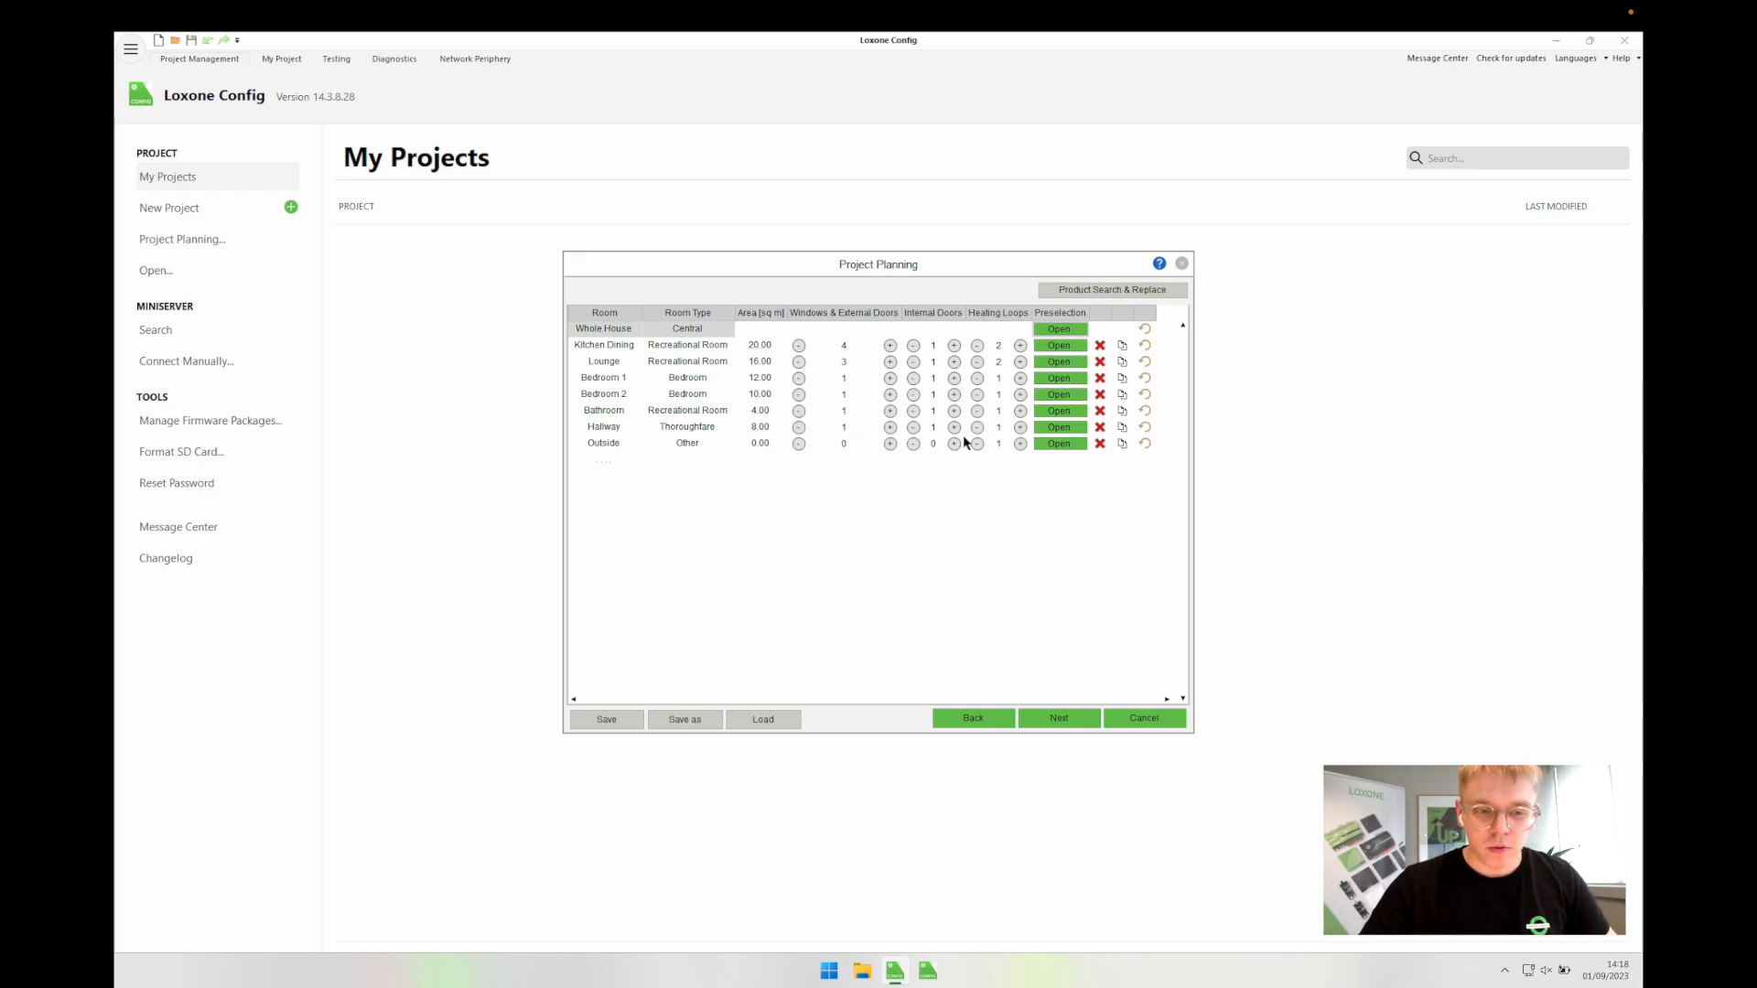
click(976, 445)
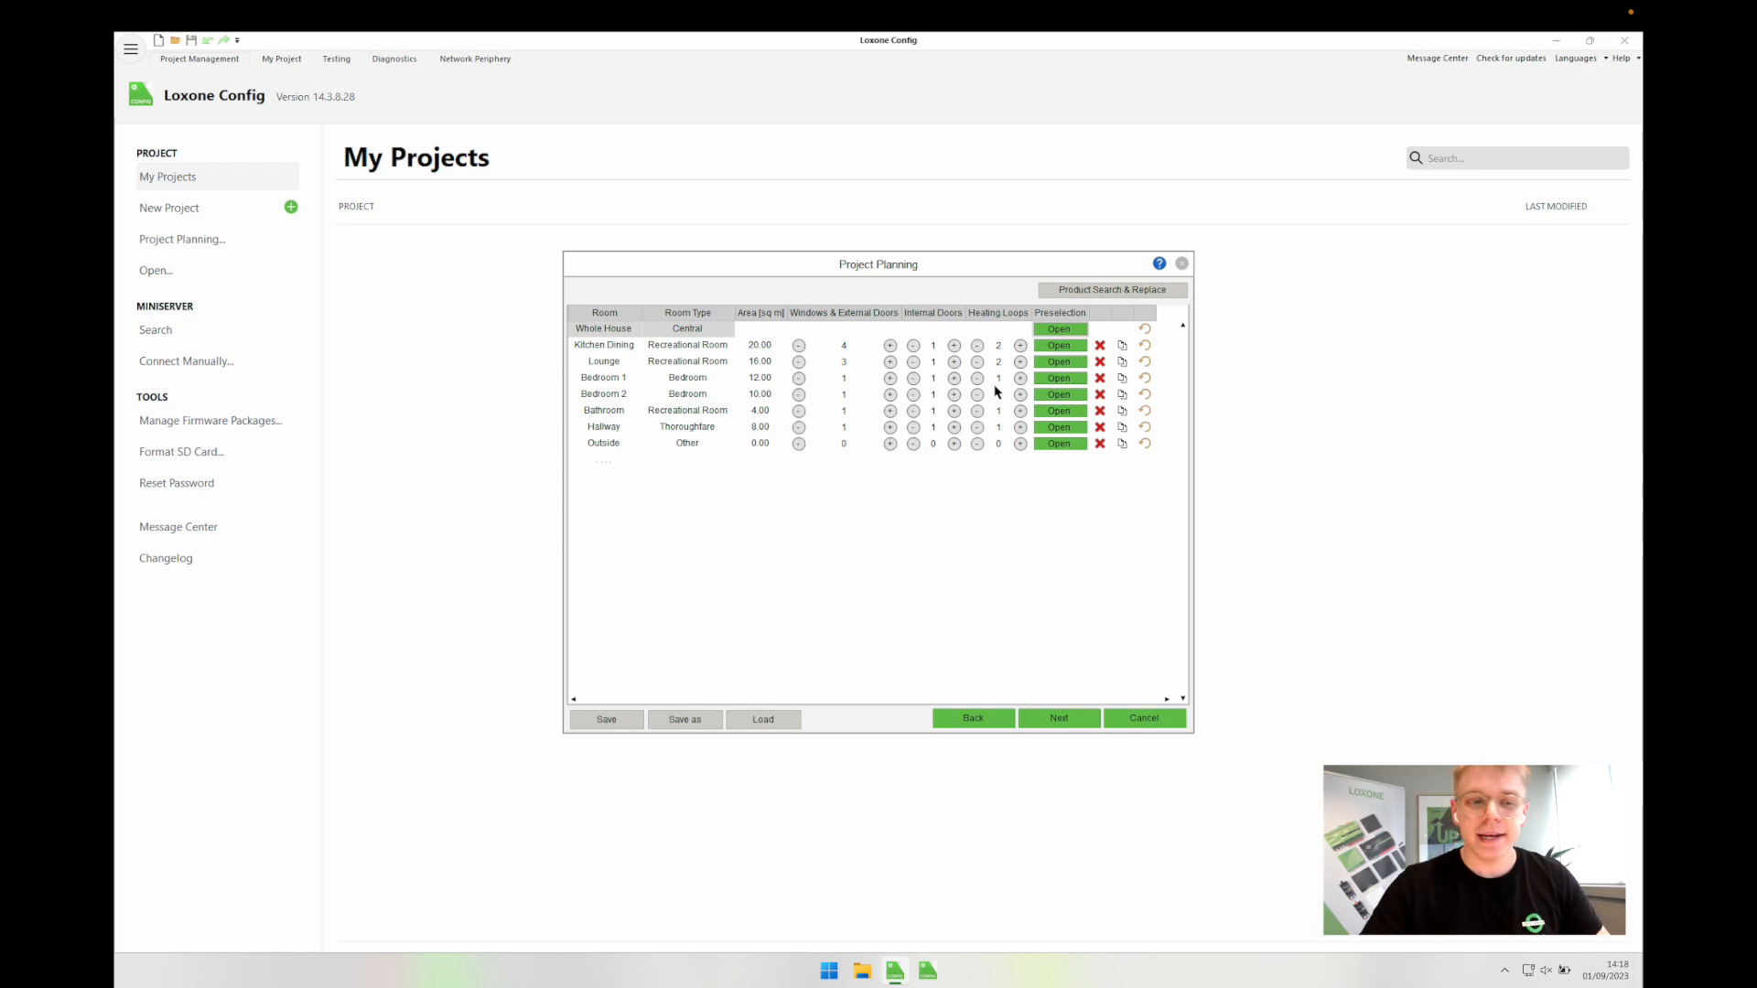
Step: Raise Outside's Digital Output (10A) quantity to 2
click(1059, 445)
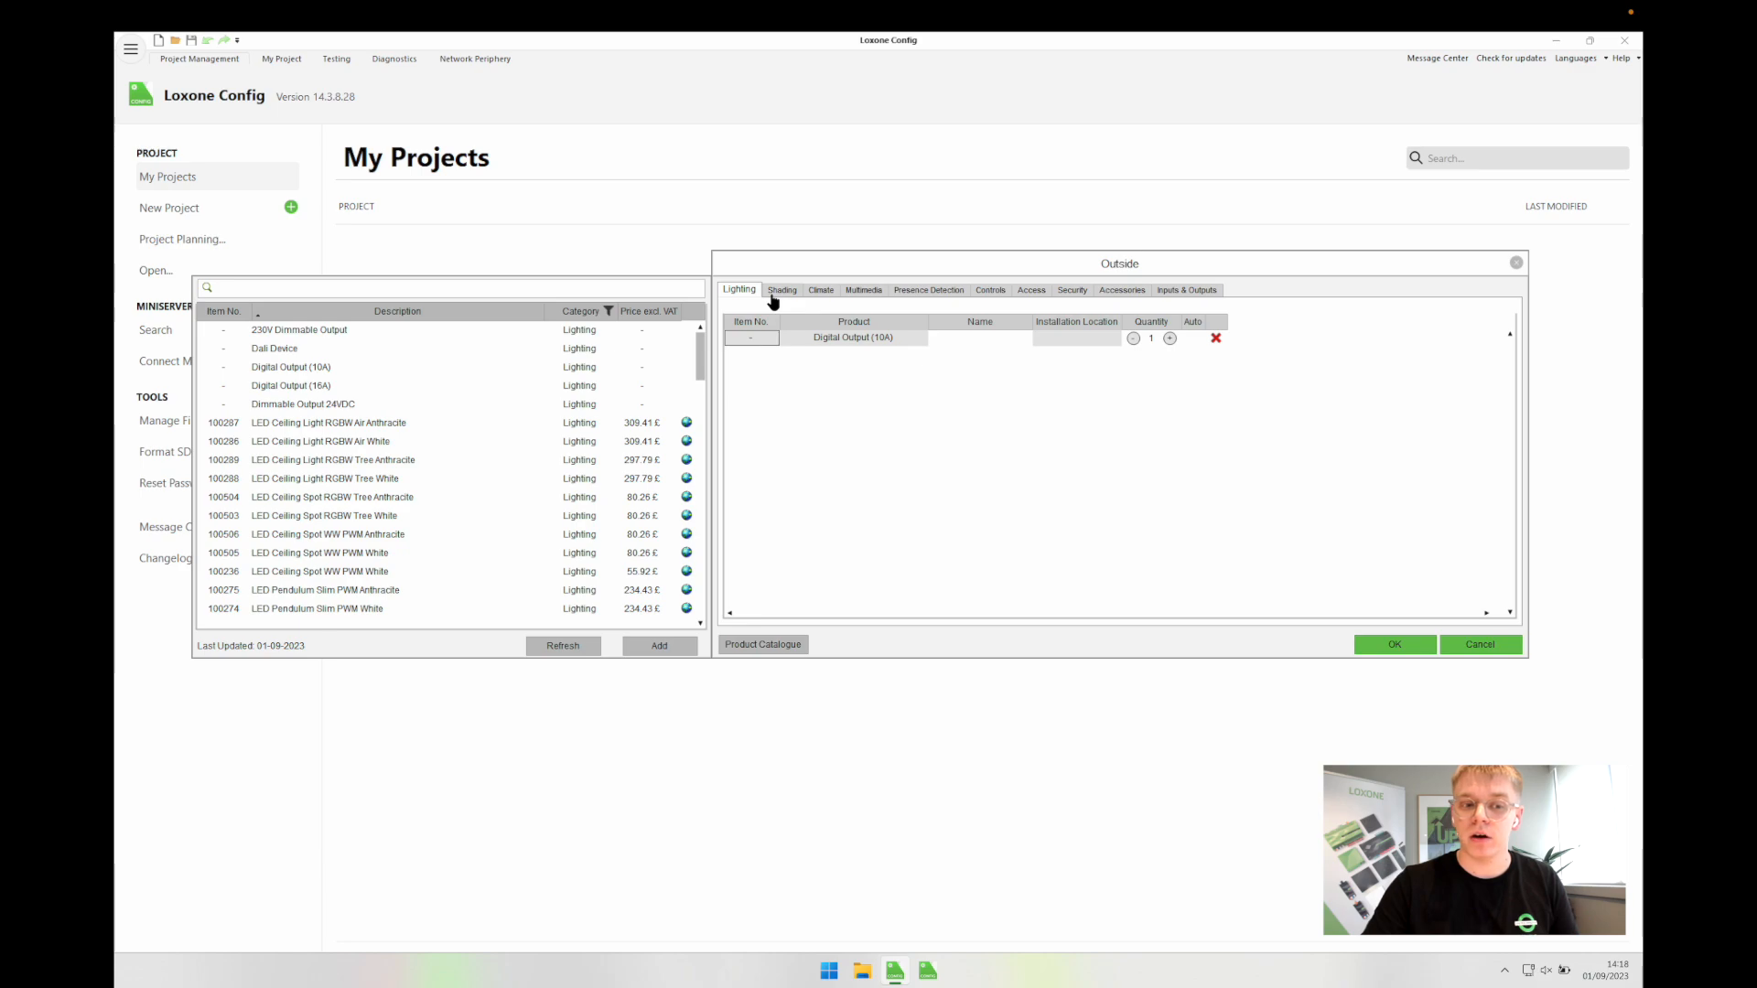
click(1170, 339)
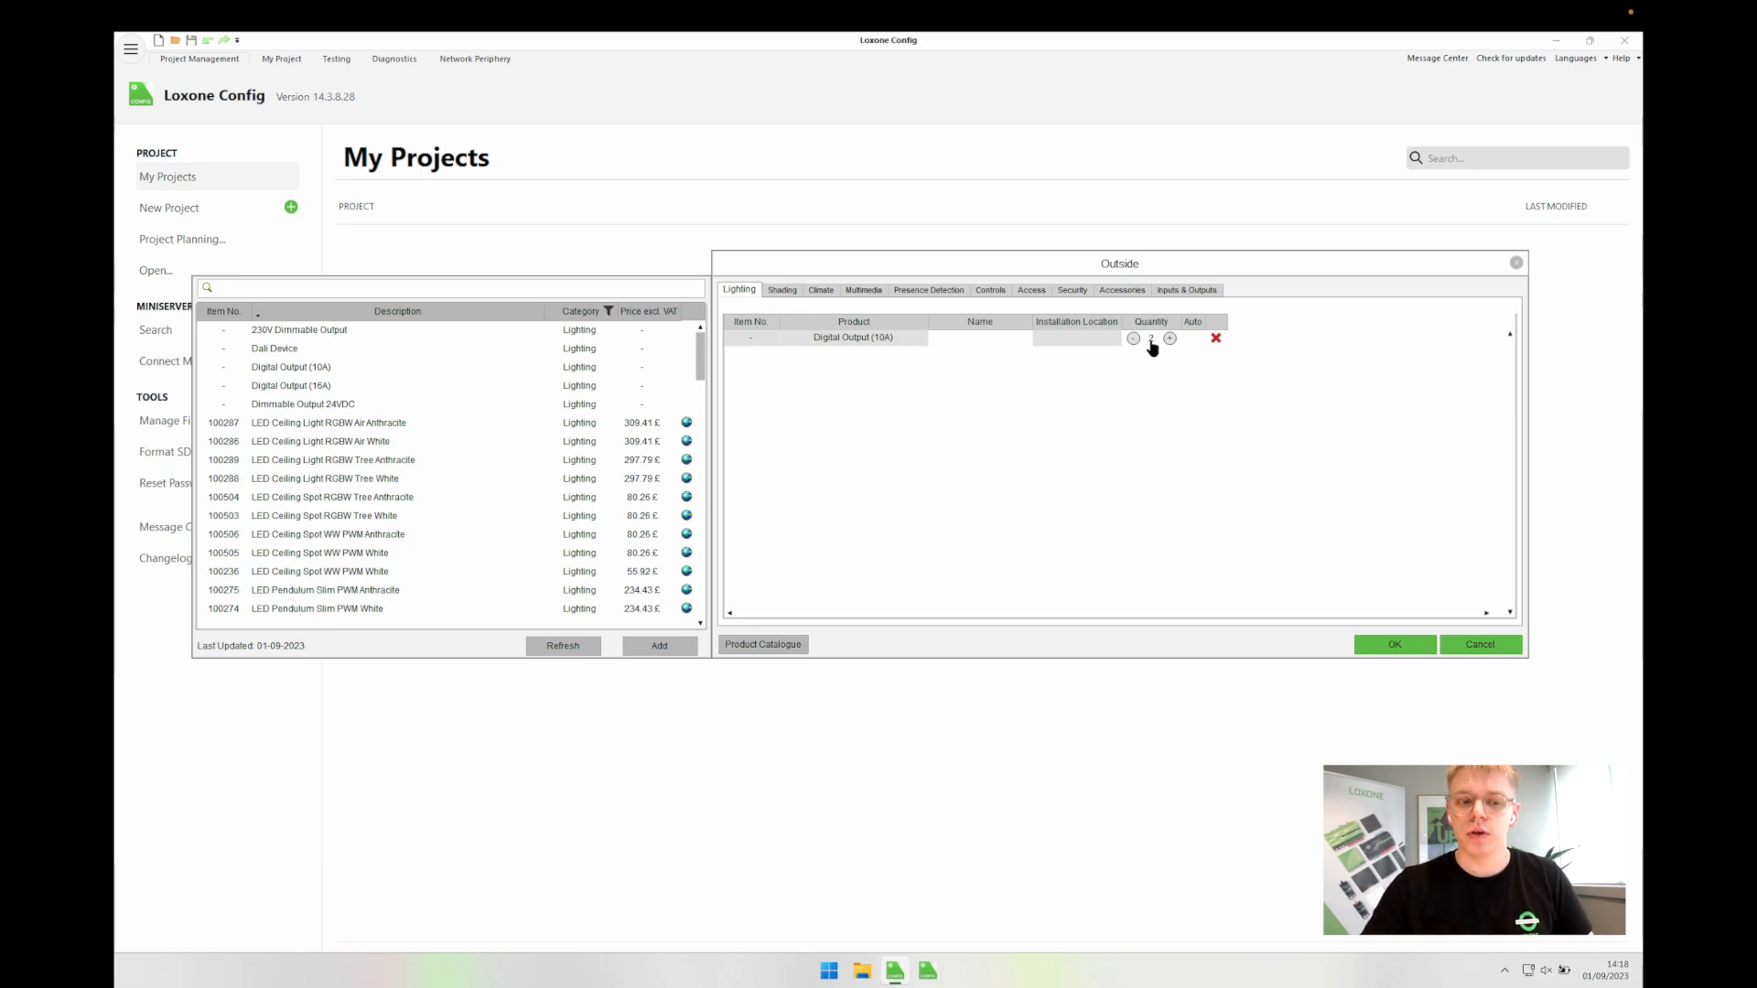
click(973, 338)
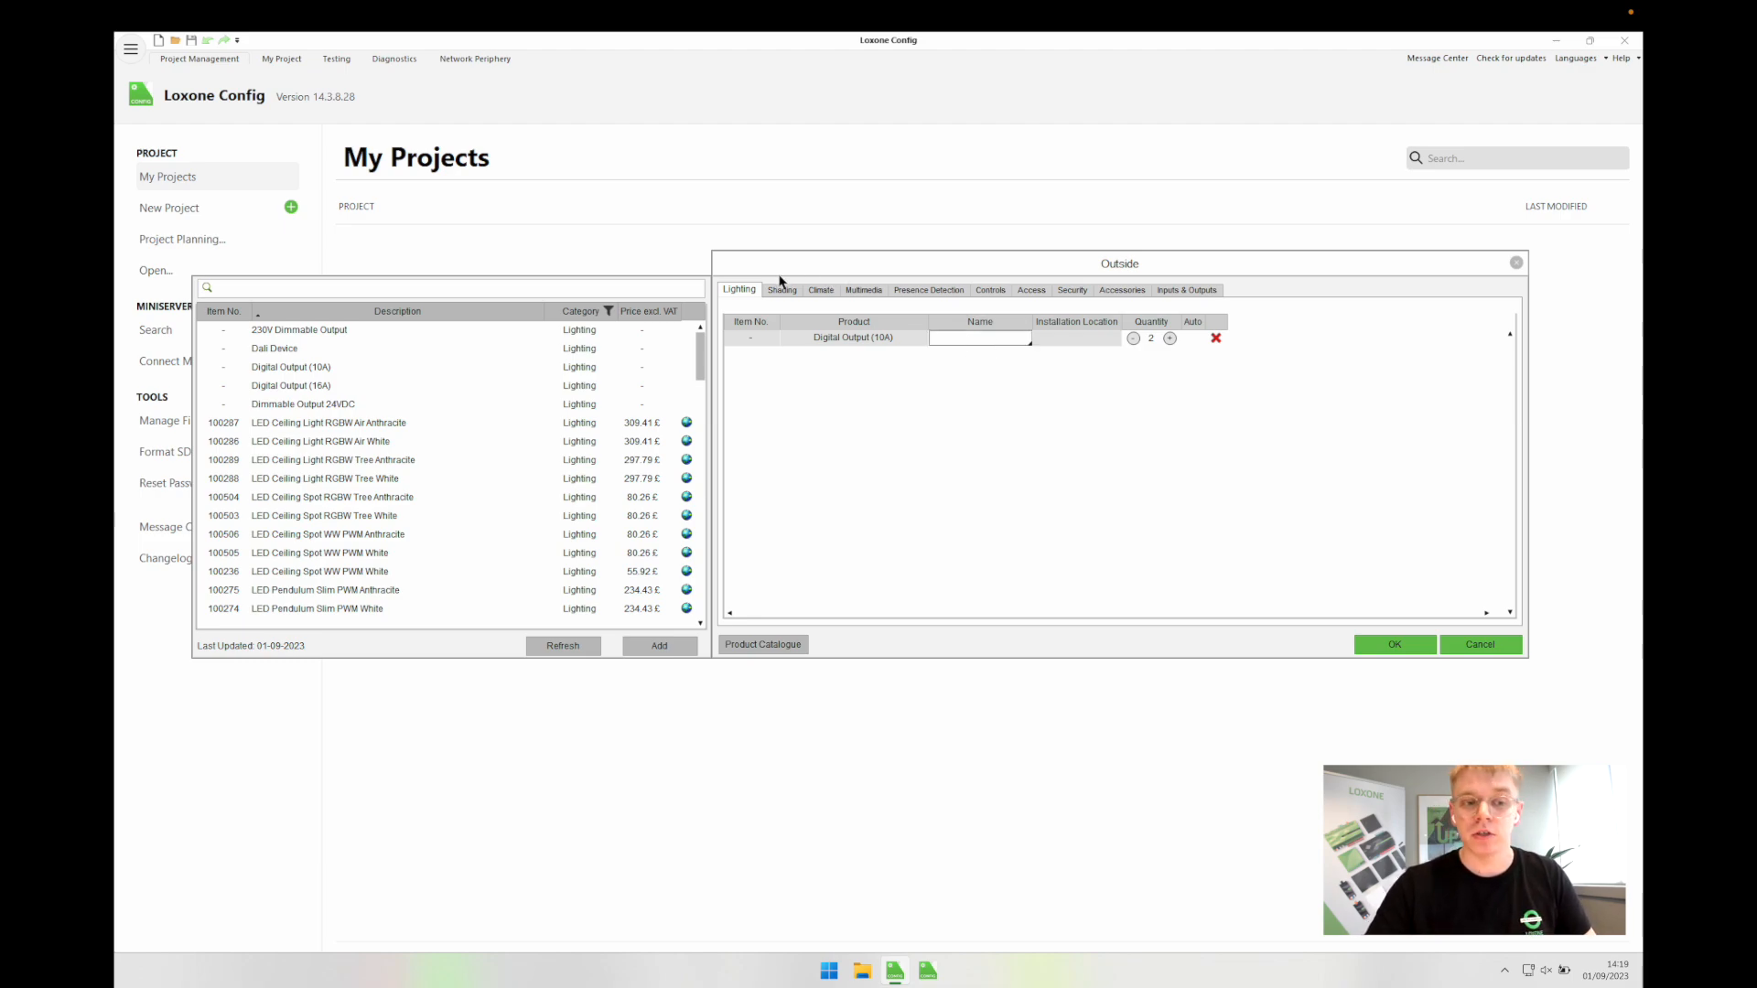
Step: Remove the Valve Actuator Tree, Presence Sensor Tree White and Touch Tree Anthracite from Outside
click(818, 290)
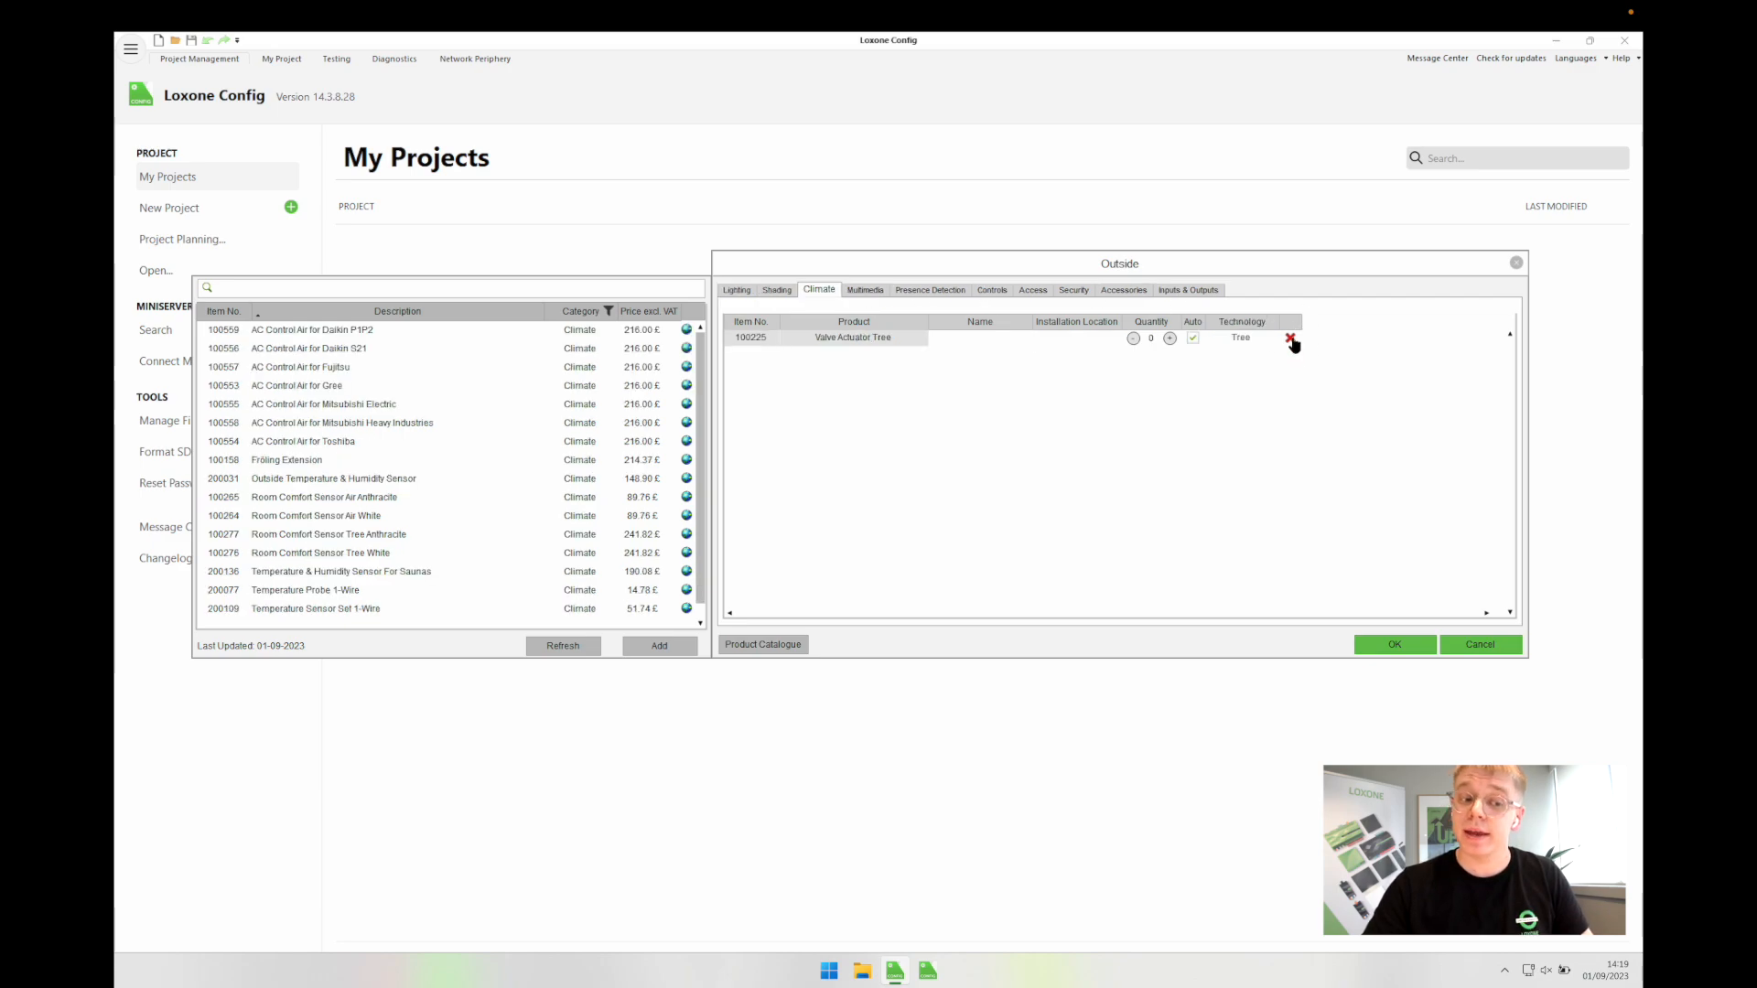
click(1290, 339)
click(867, 293)
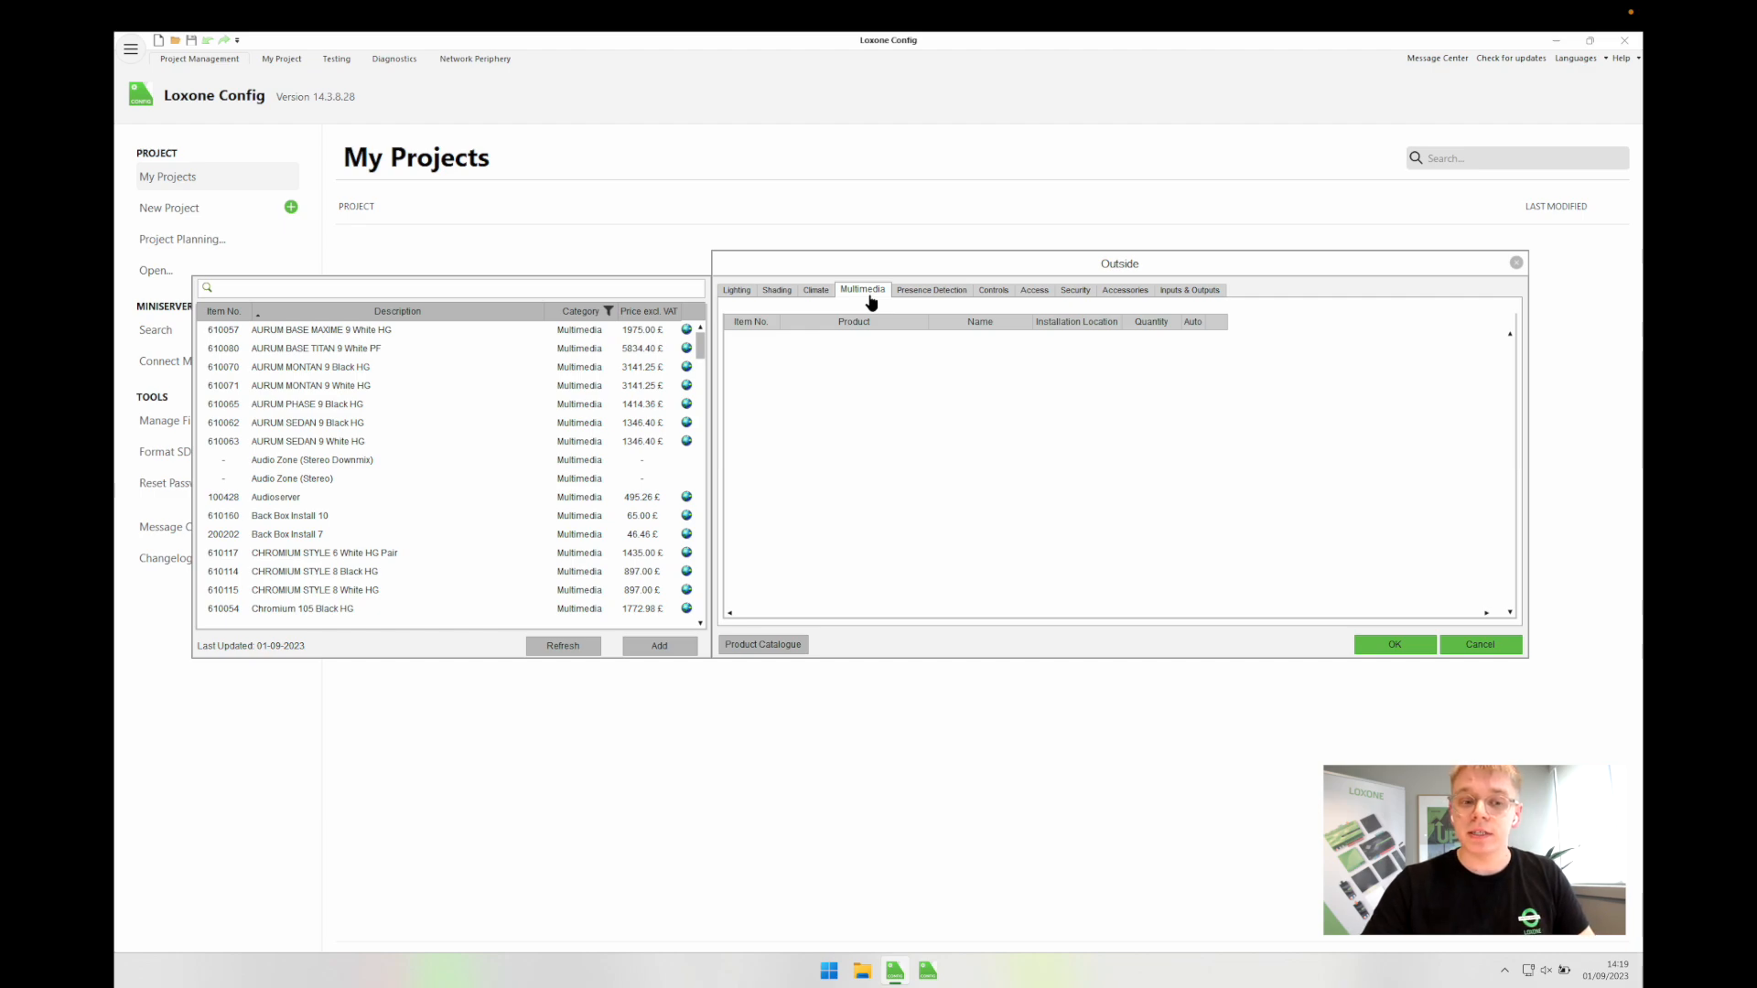
click(927, 294)
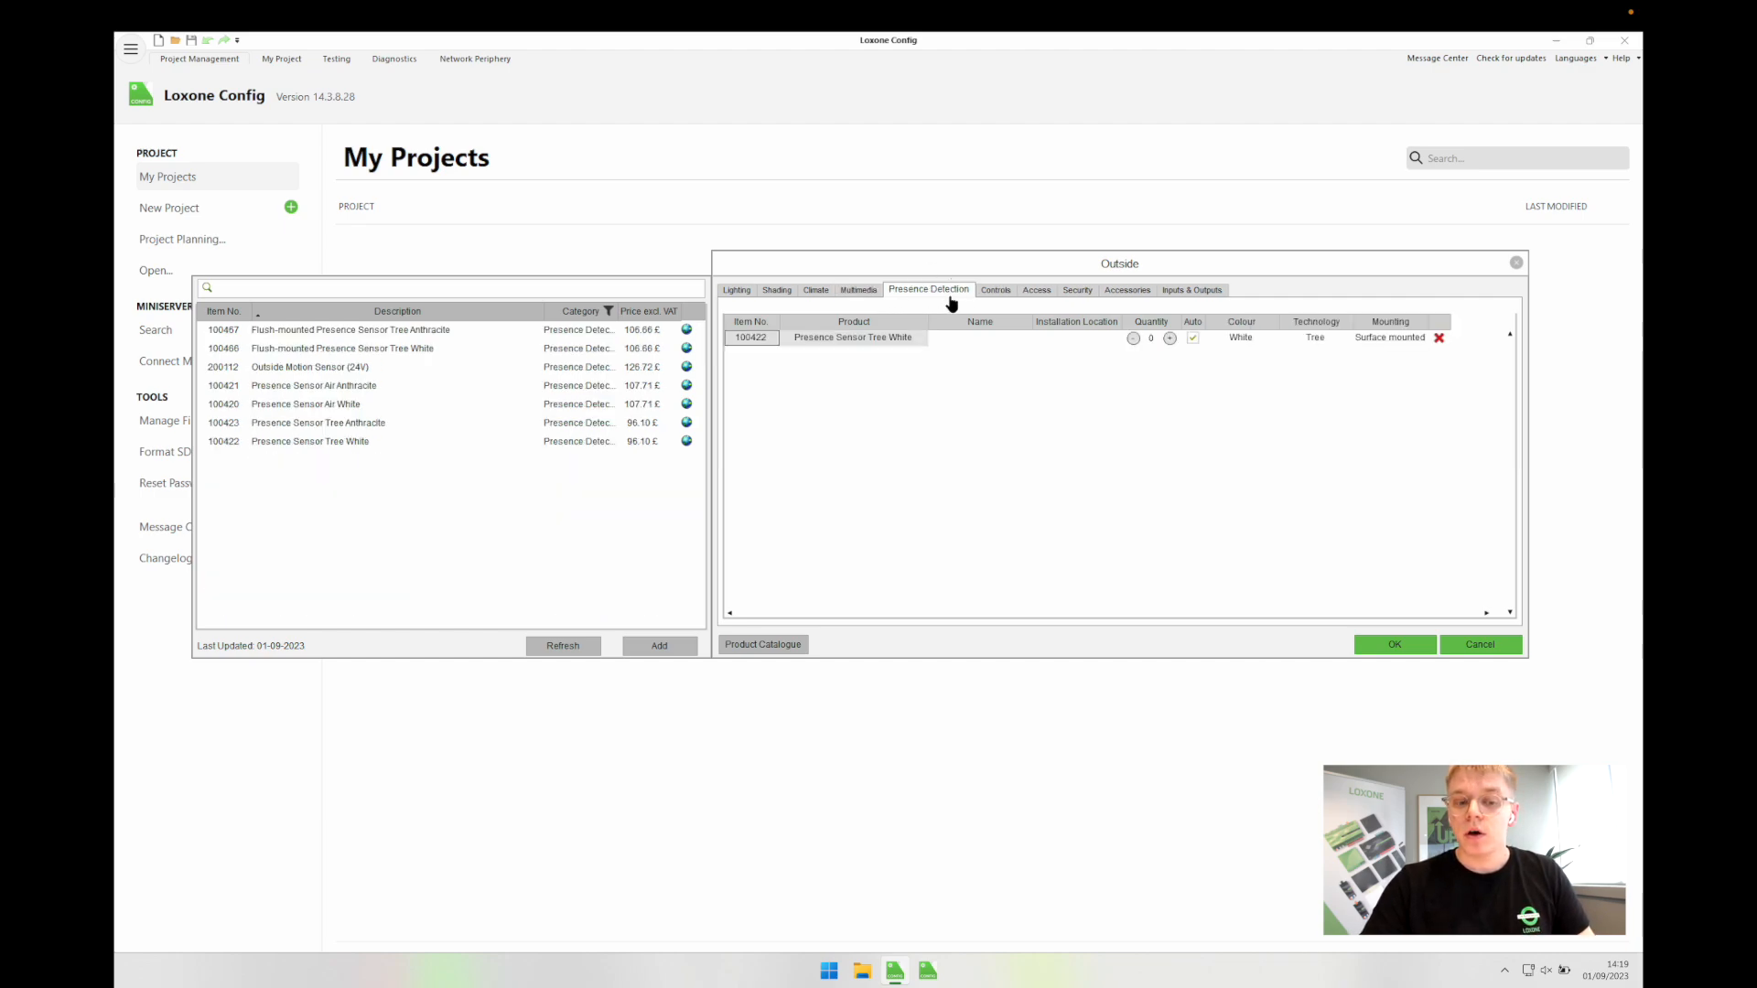
click(1438, 338)
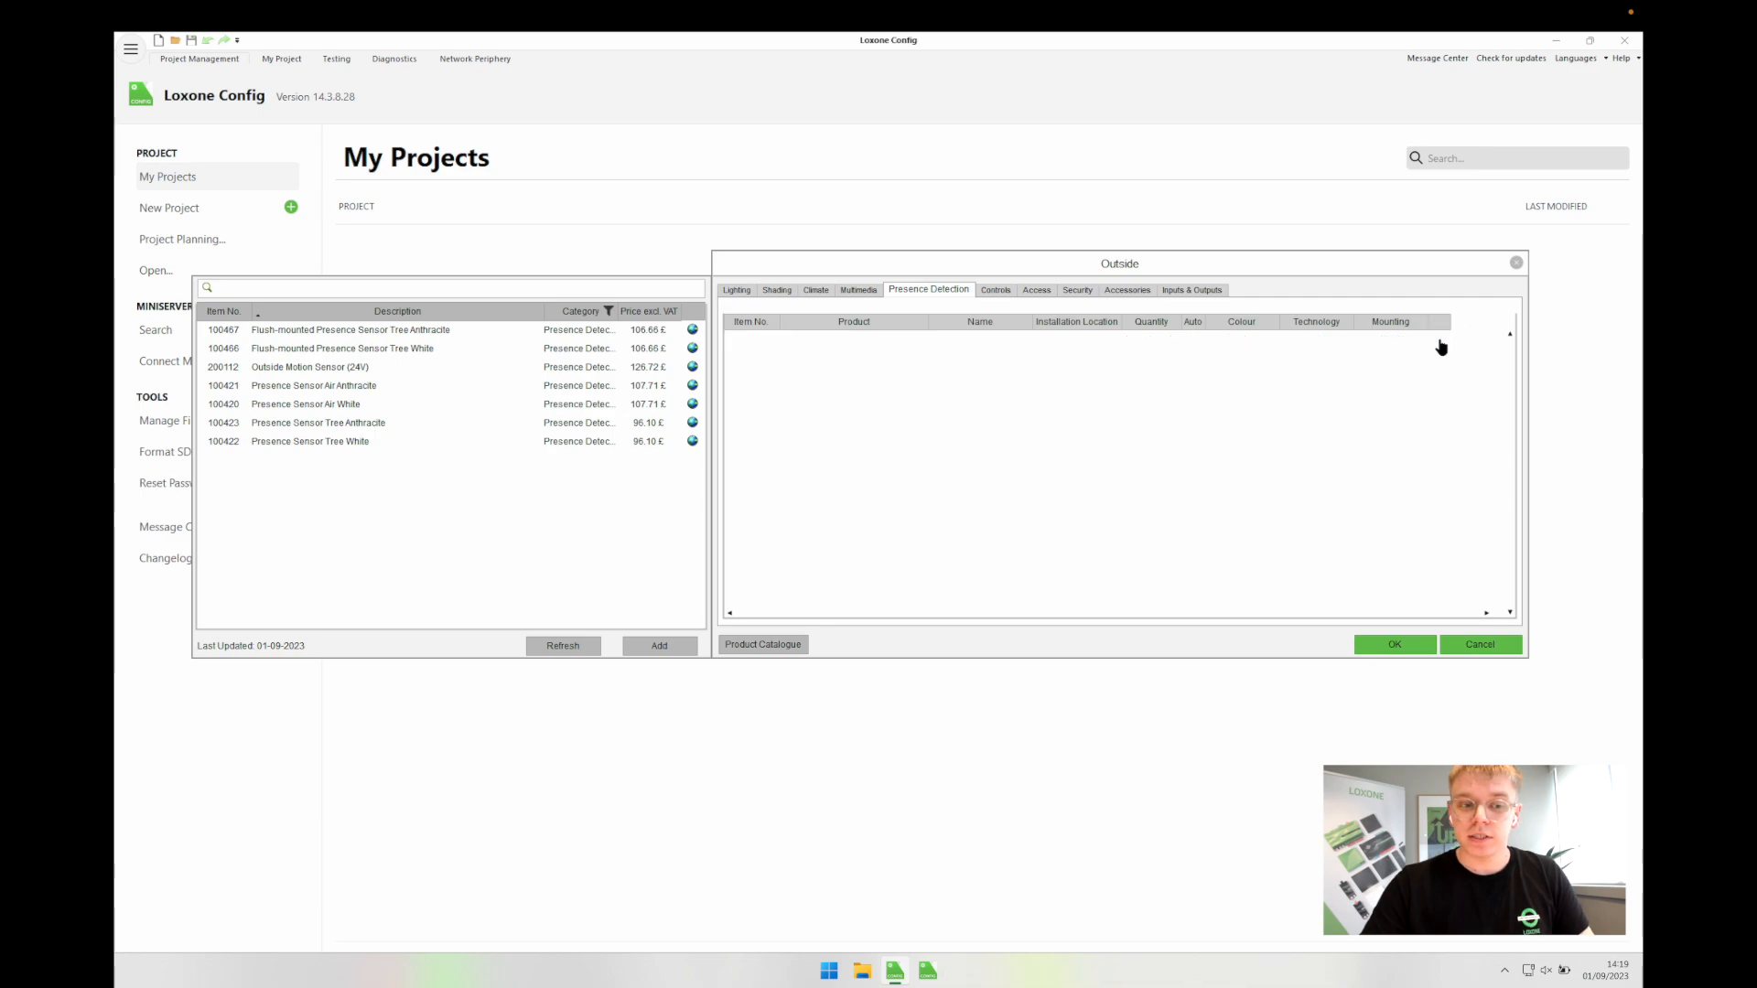
click(1007, 293)
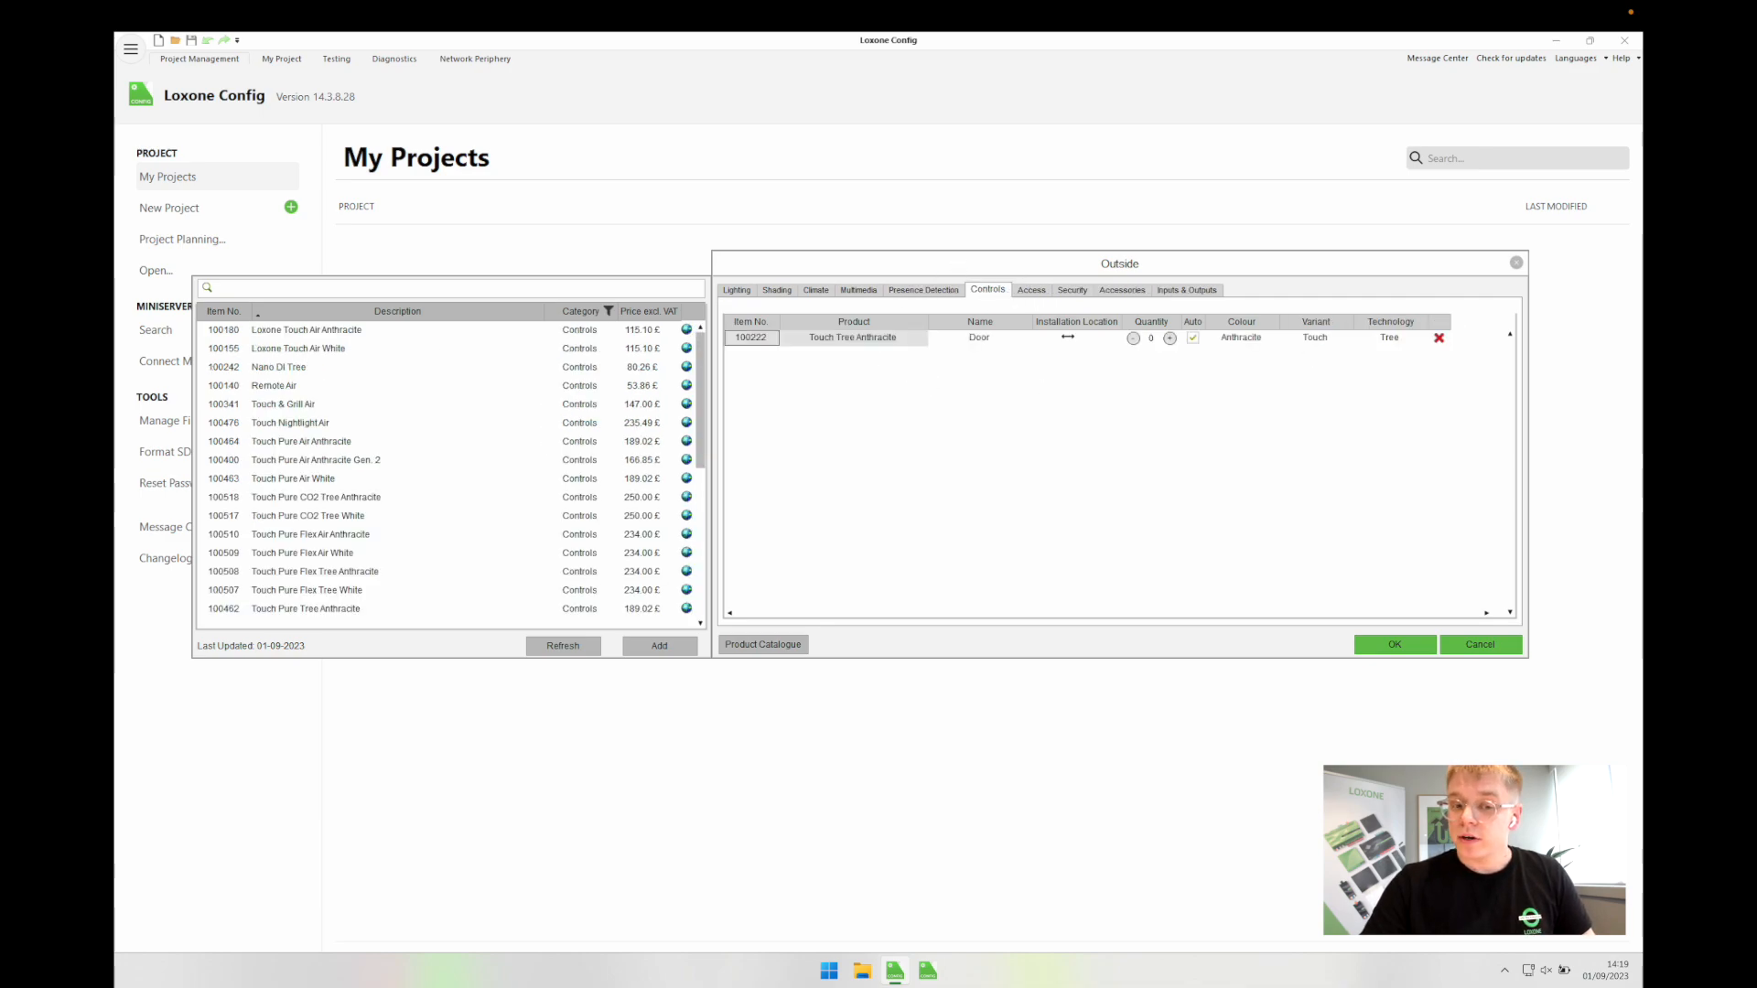
click(1438, 338)
click(1032, 293)
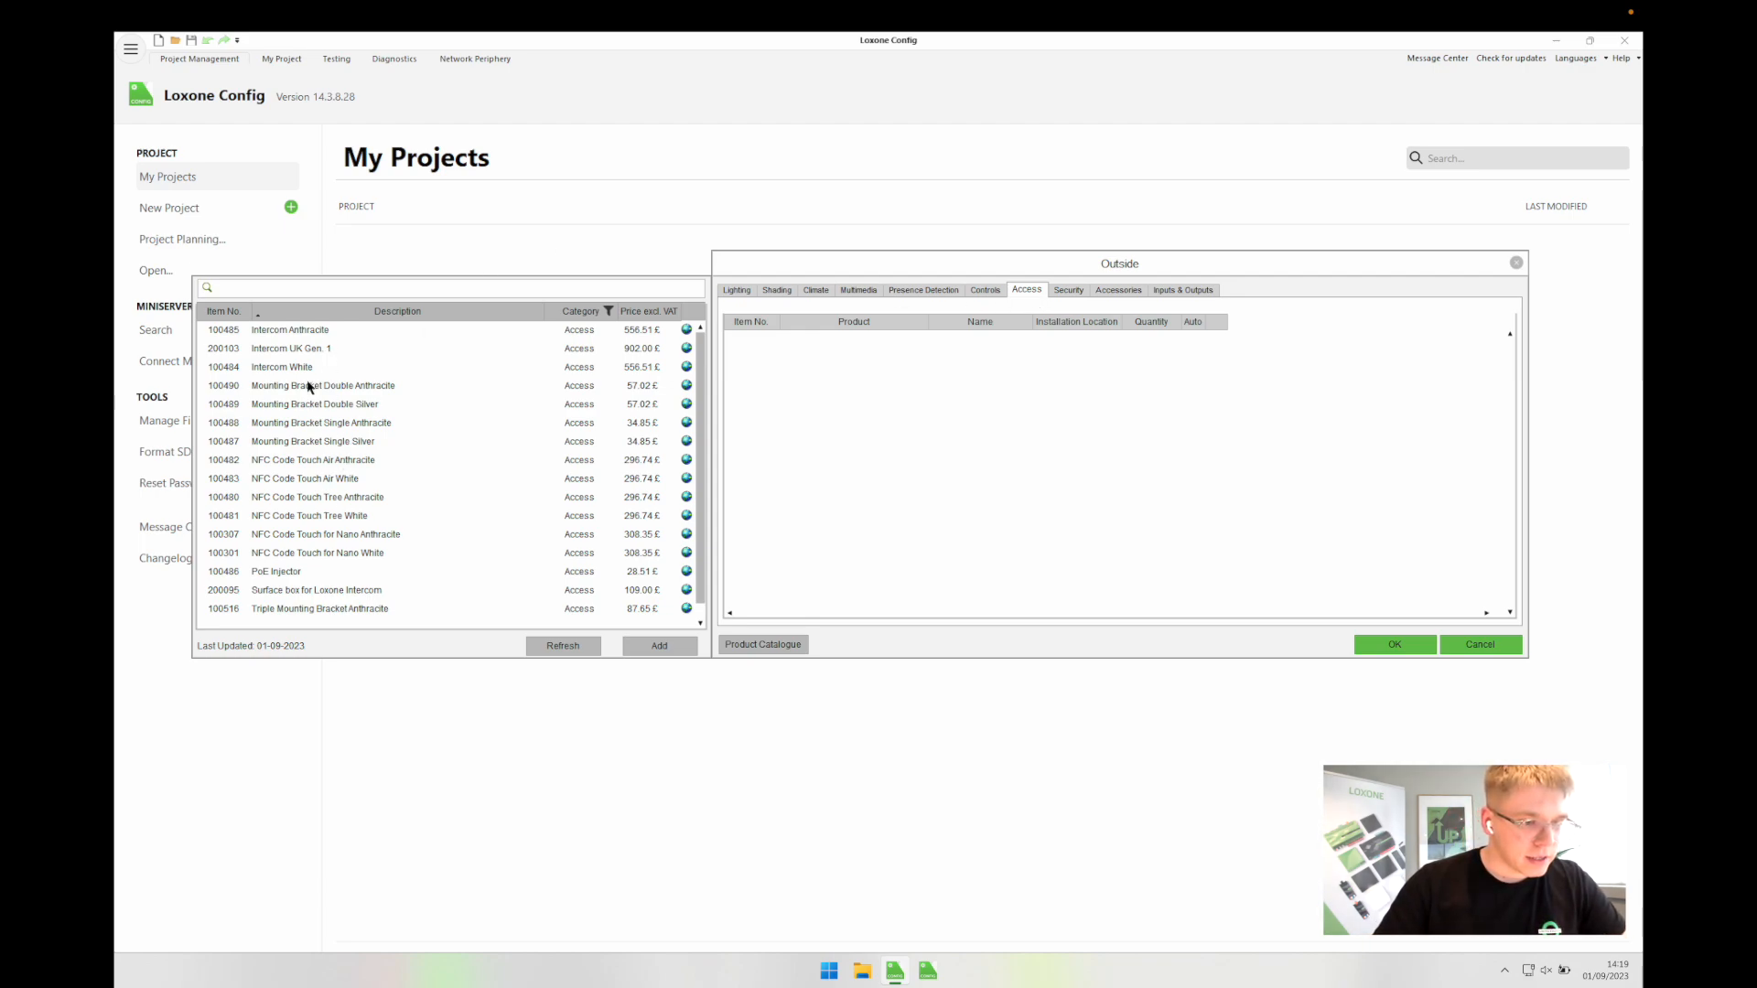
Step: Add an Intercom, NFC Code Touch Tree and Mounting Bracket Double, all Anthracite, to Outside
double_click(302, 331)
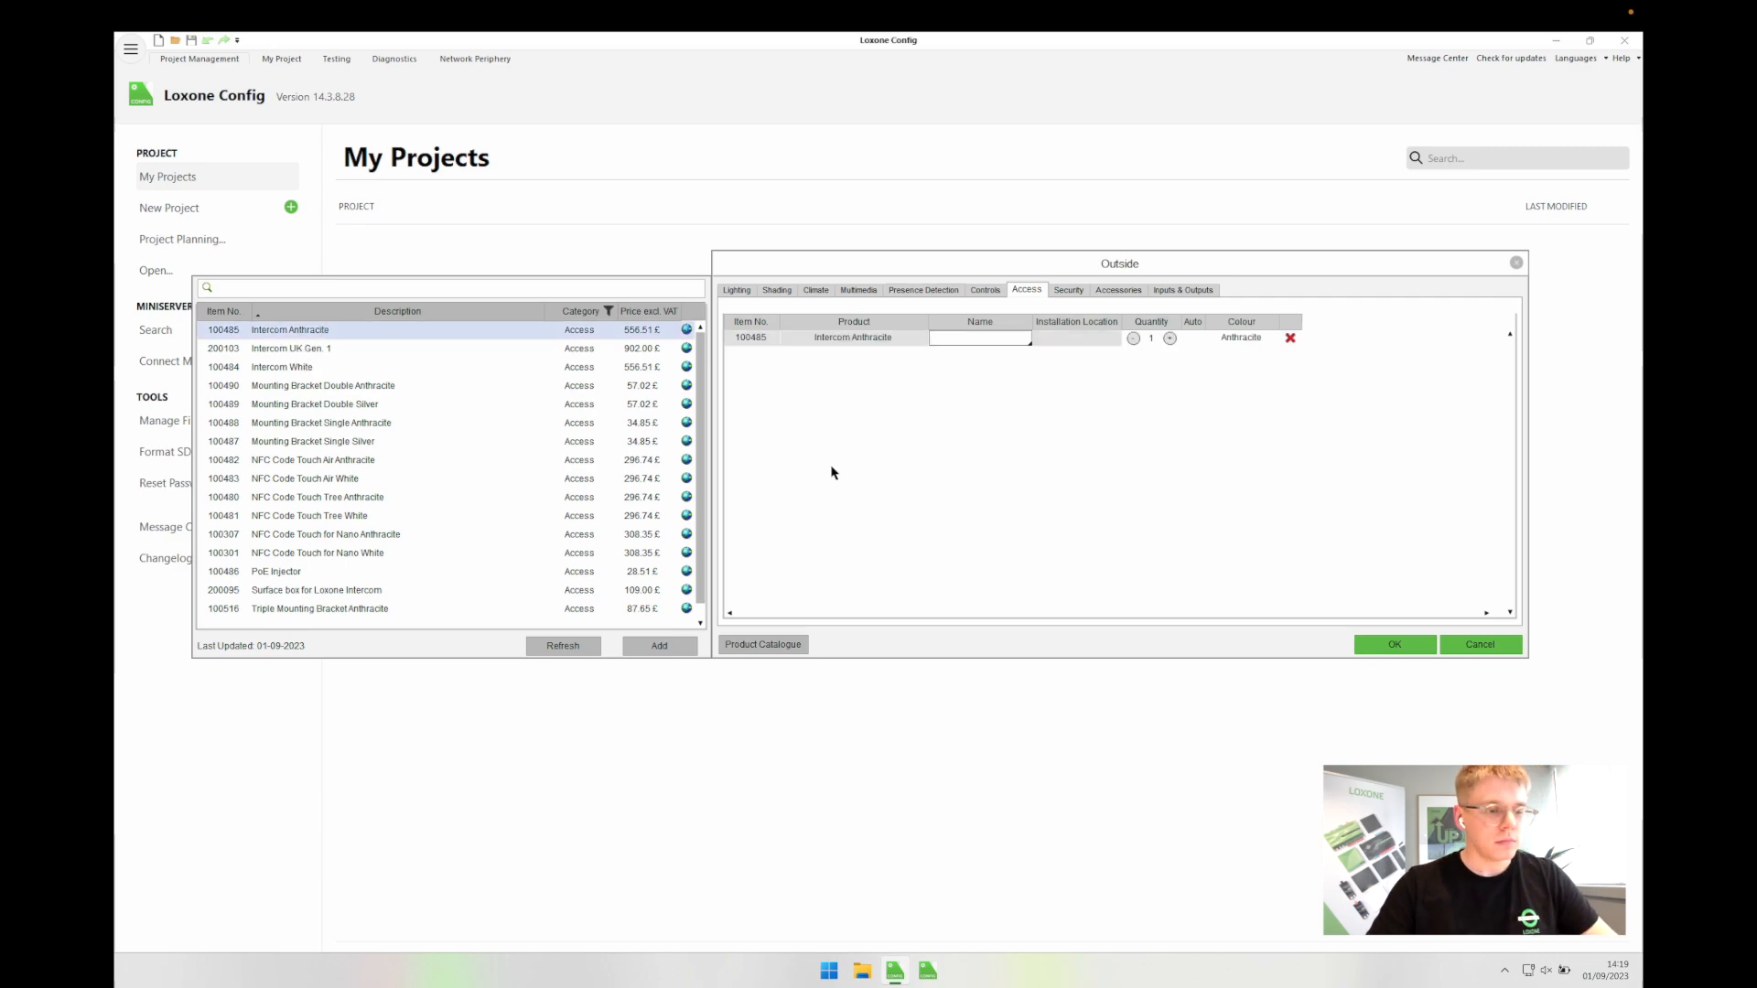
double_click(357, 500)
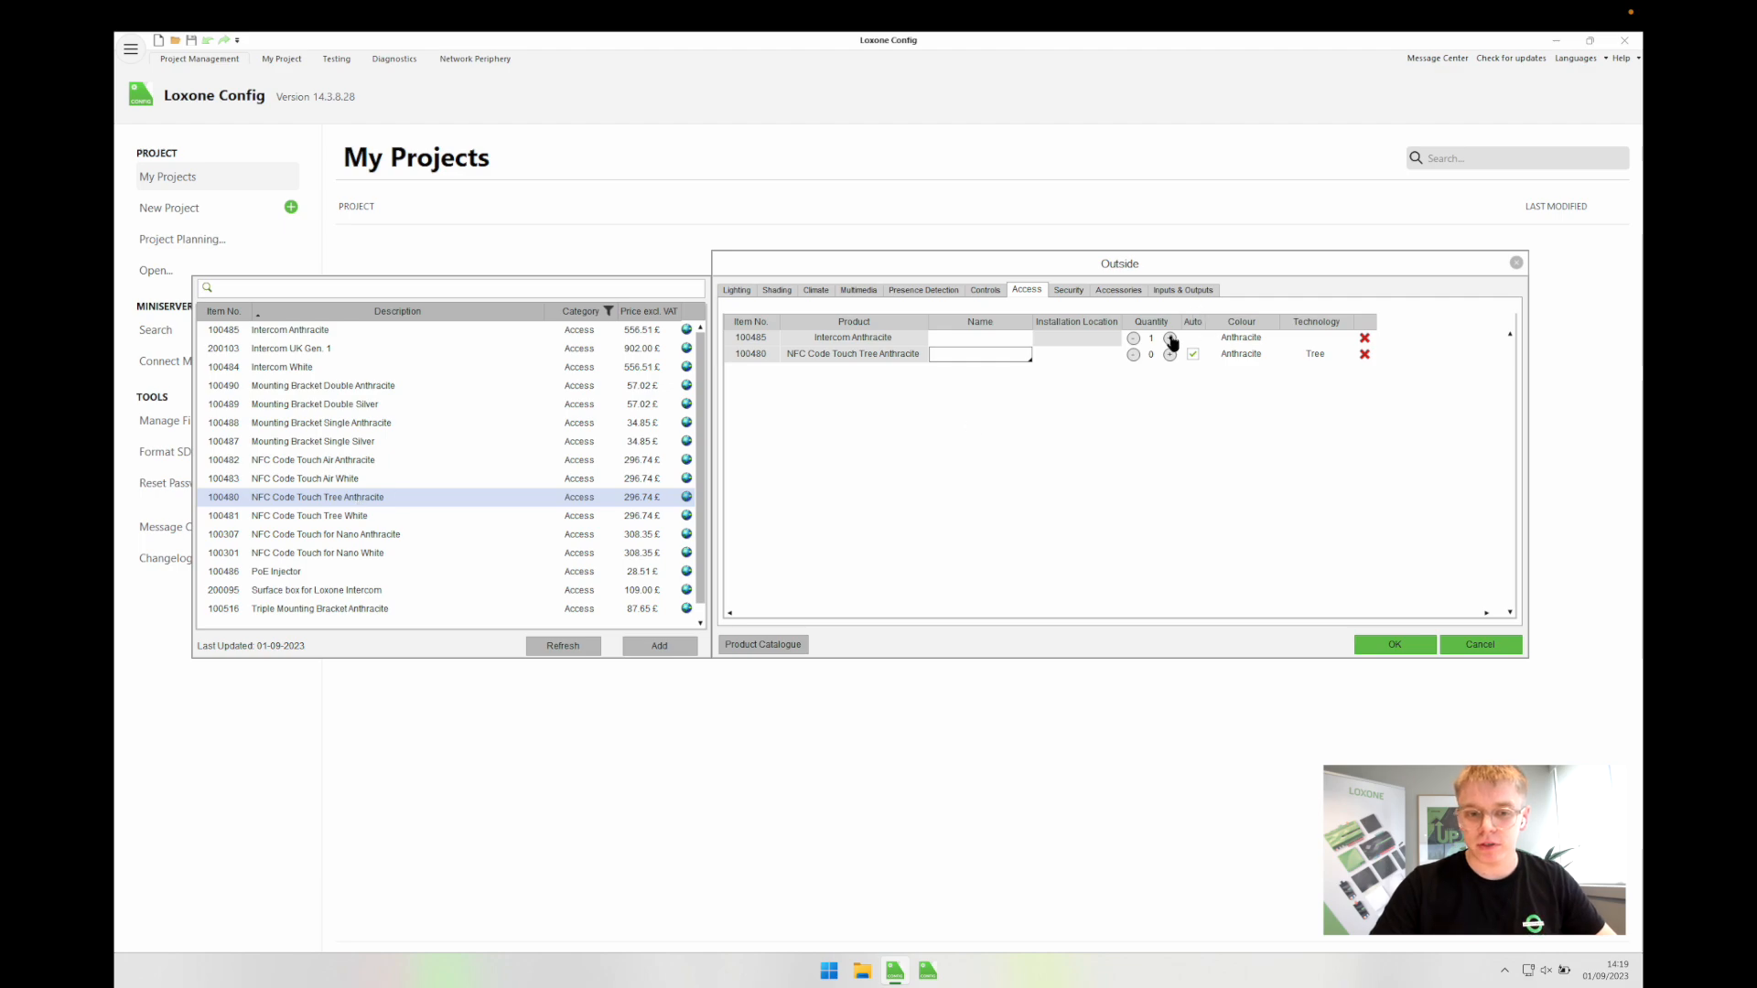
click(1171, 355)
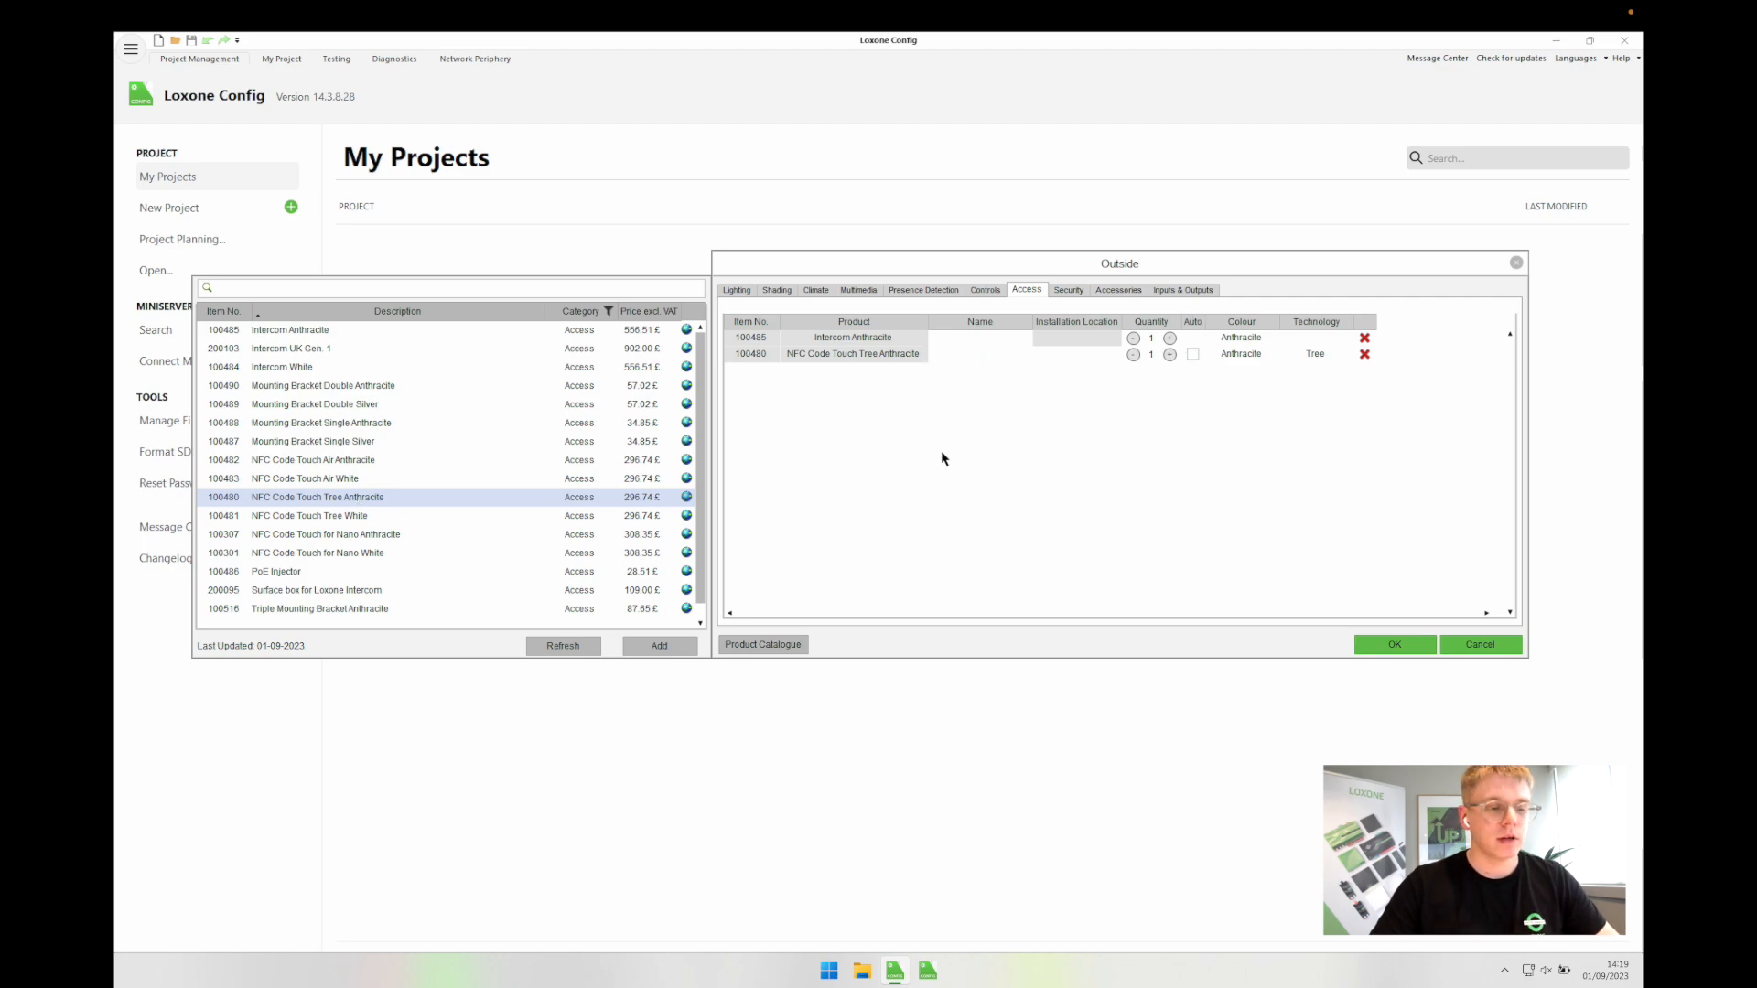
click(313, 387)
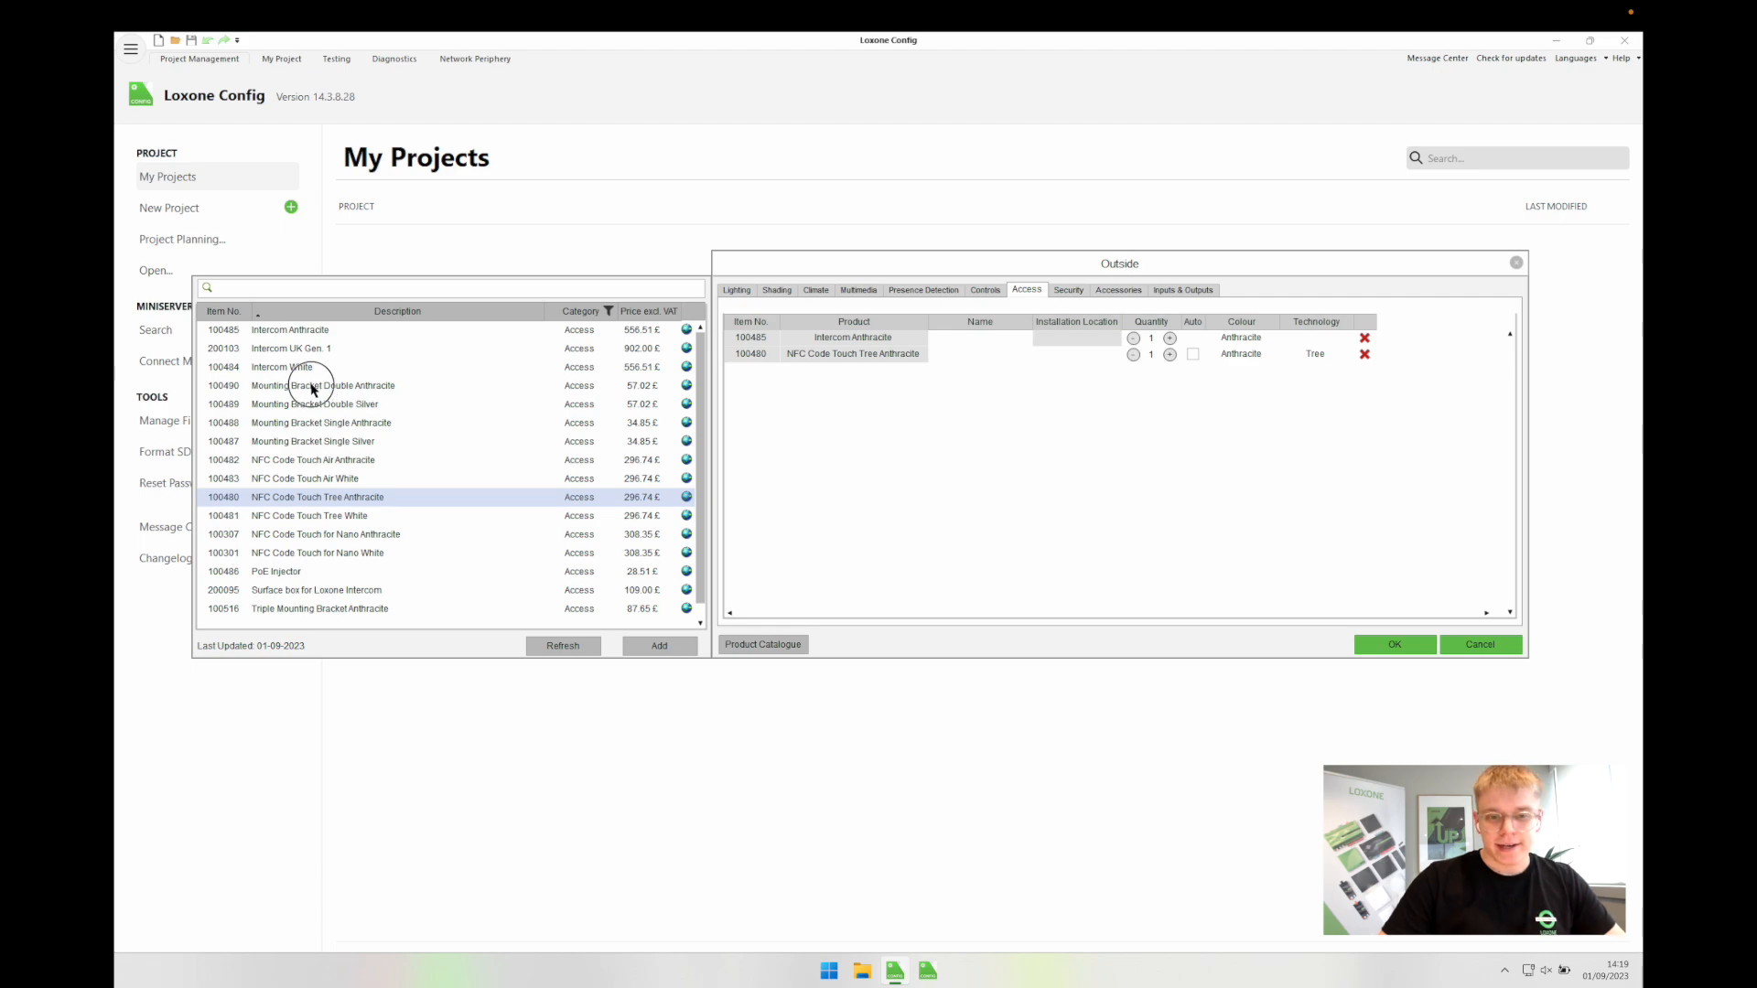
drag(313, 387, 777, 464)
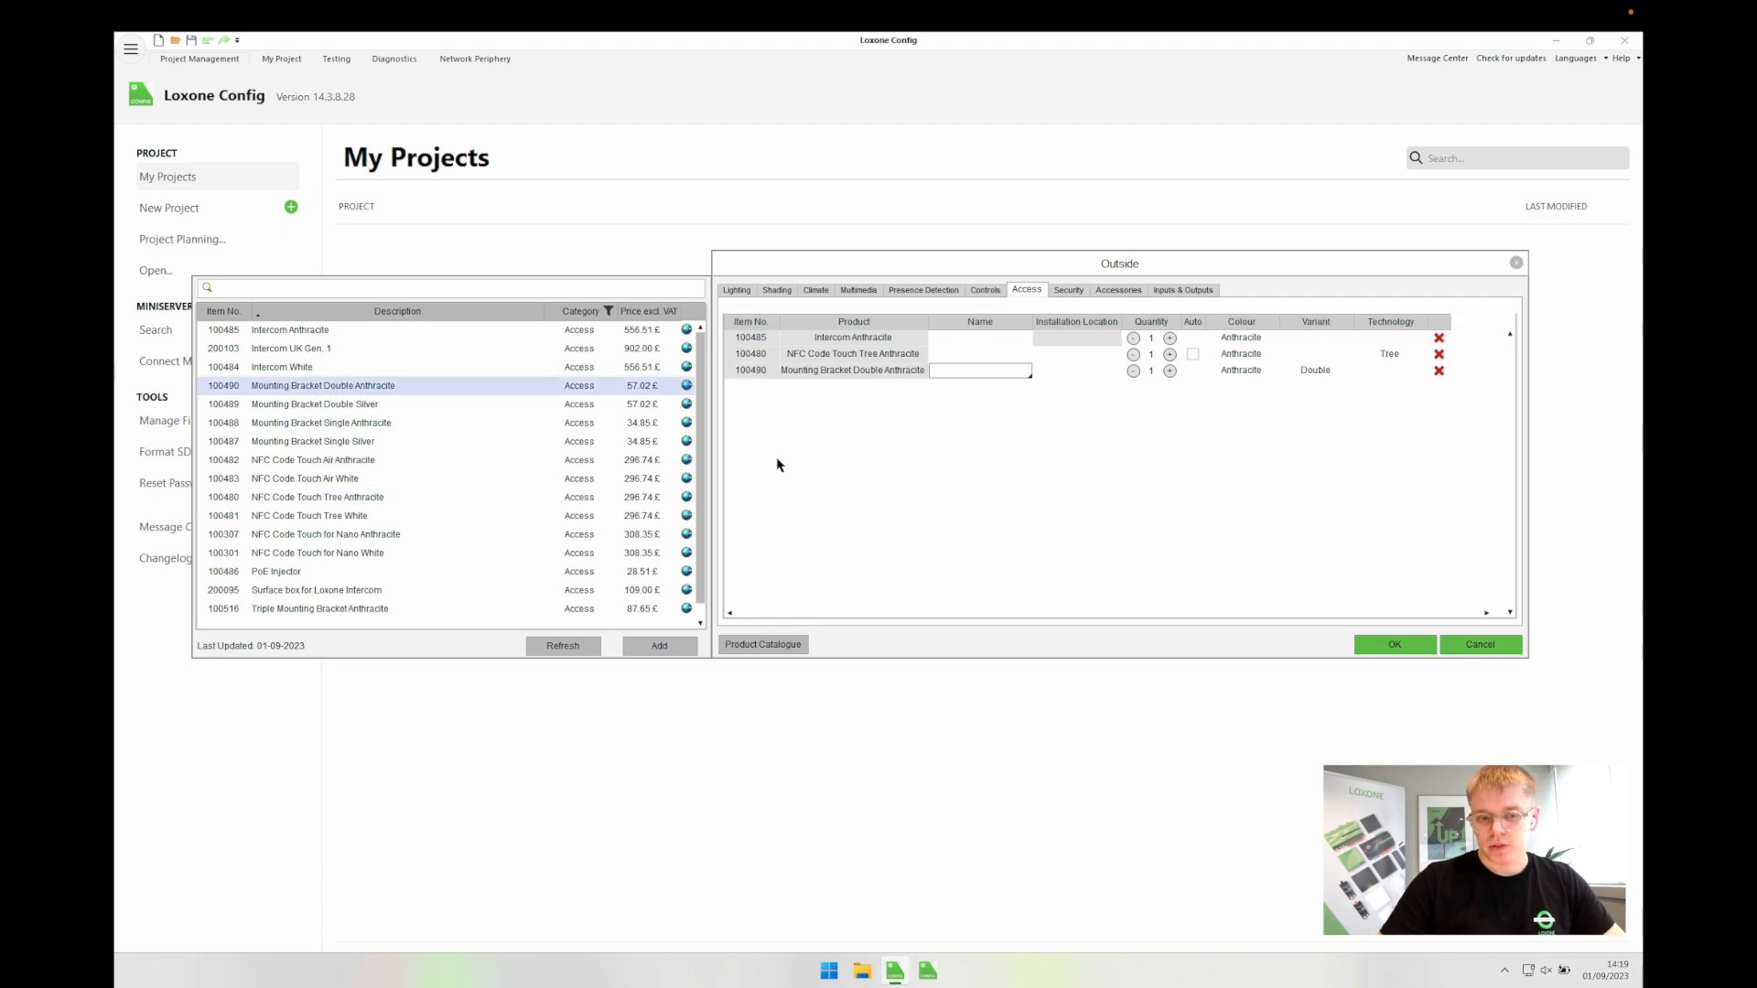
click(837, 356)
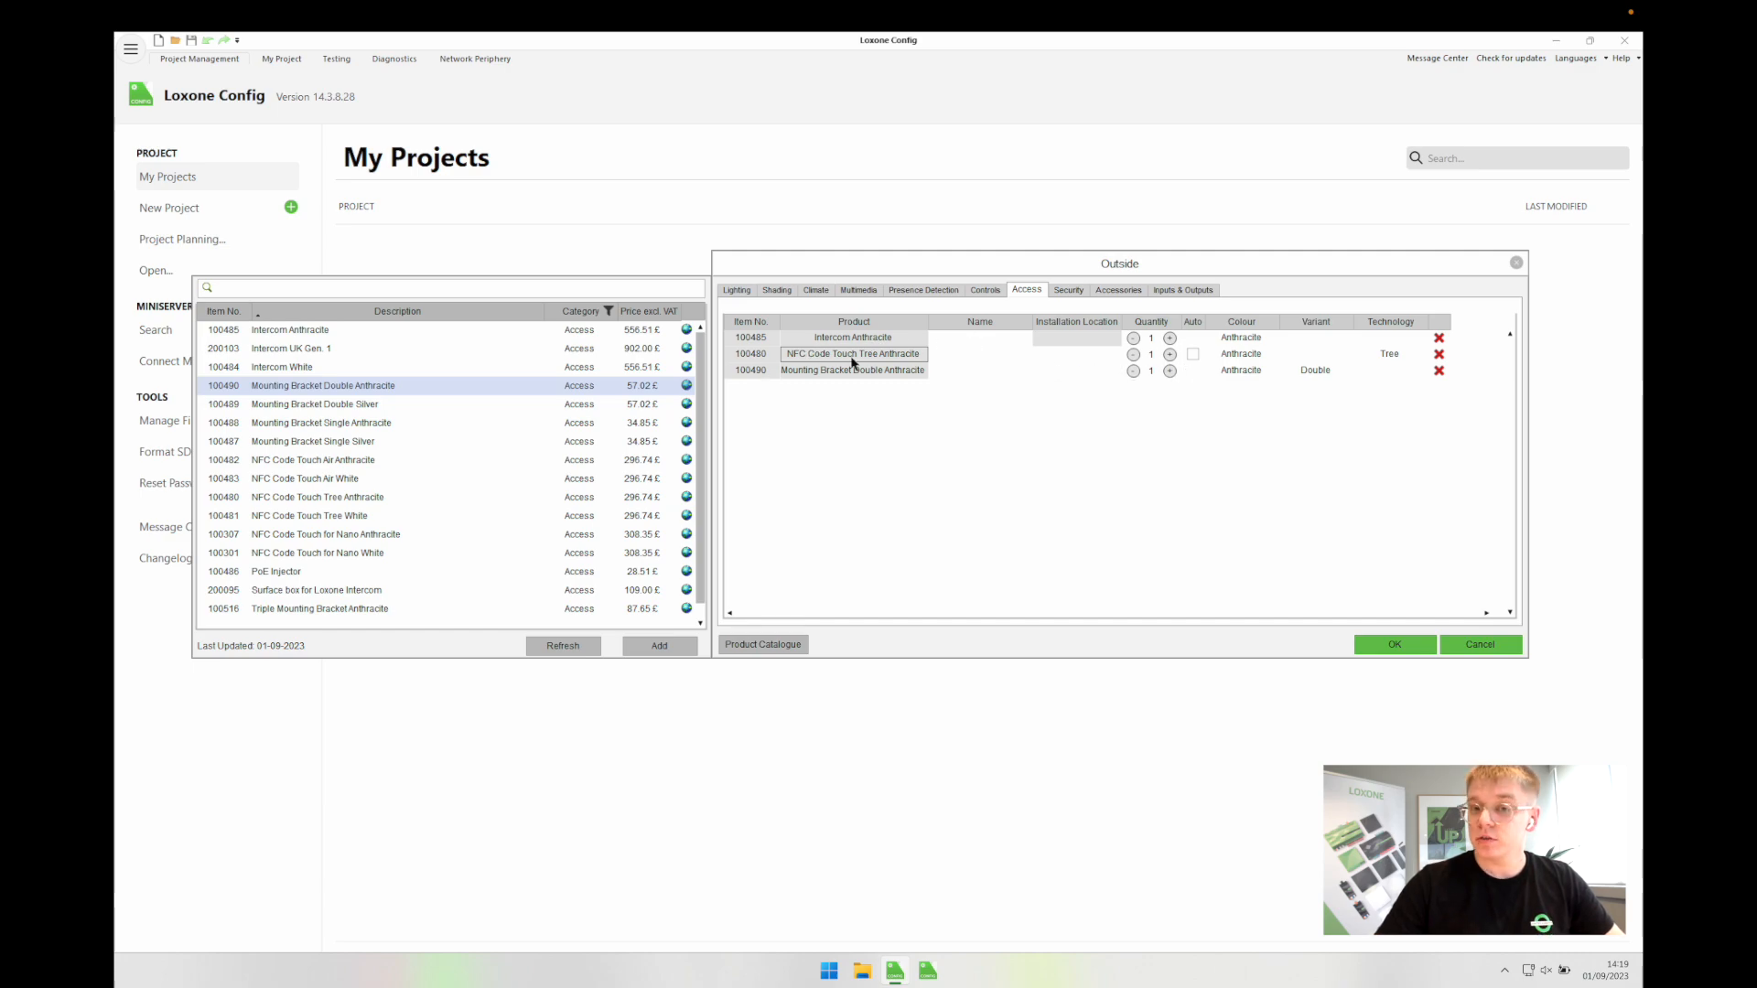
Step: Fix the NFC Code Touch Tree quantity at 1 instead of automatic
click(1192, 354)
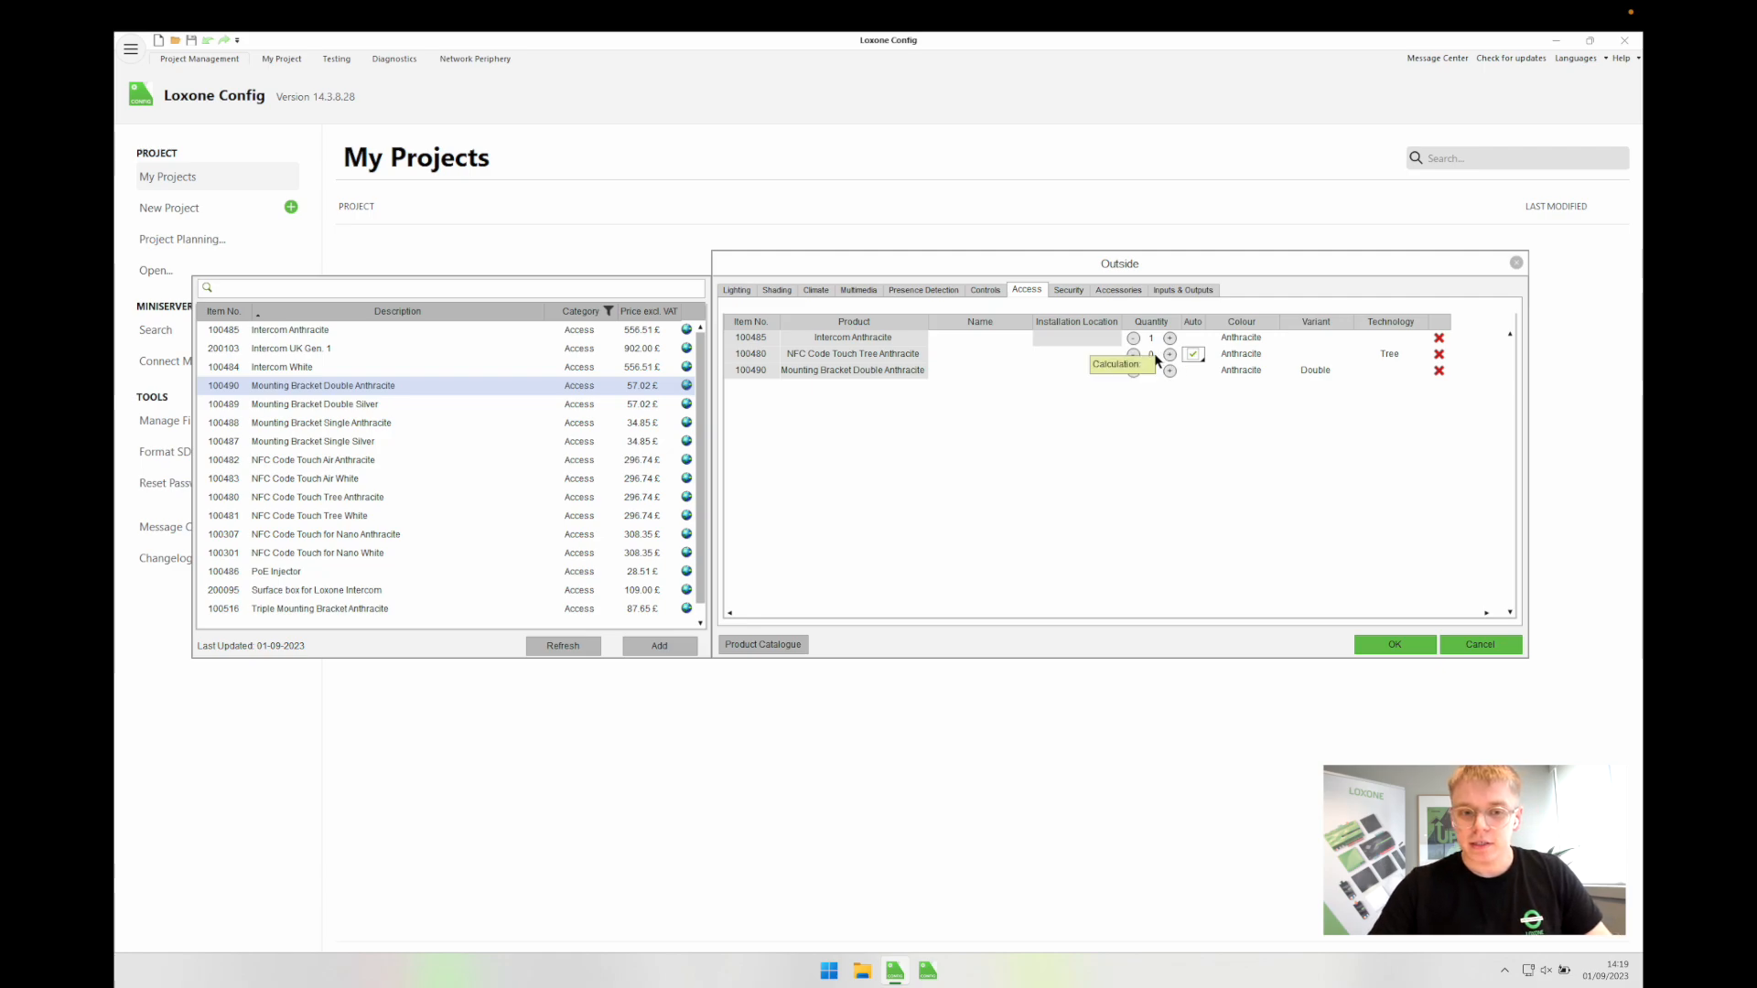
click(1192, 354)
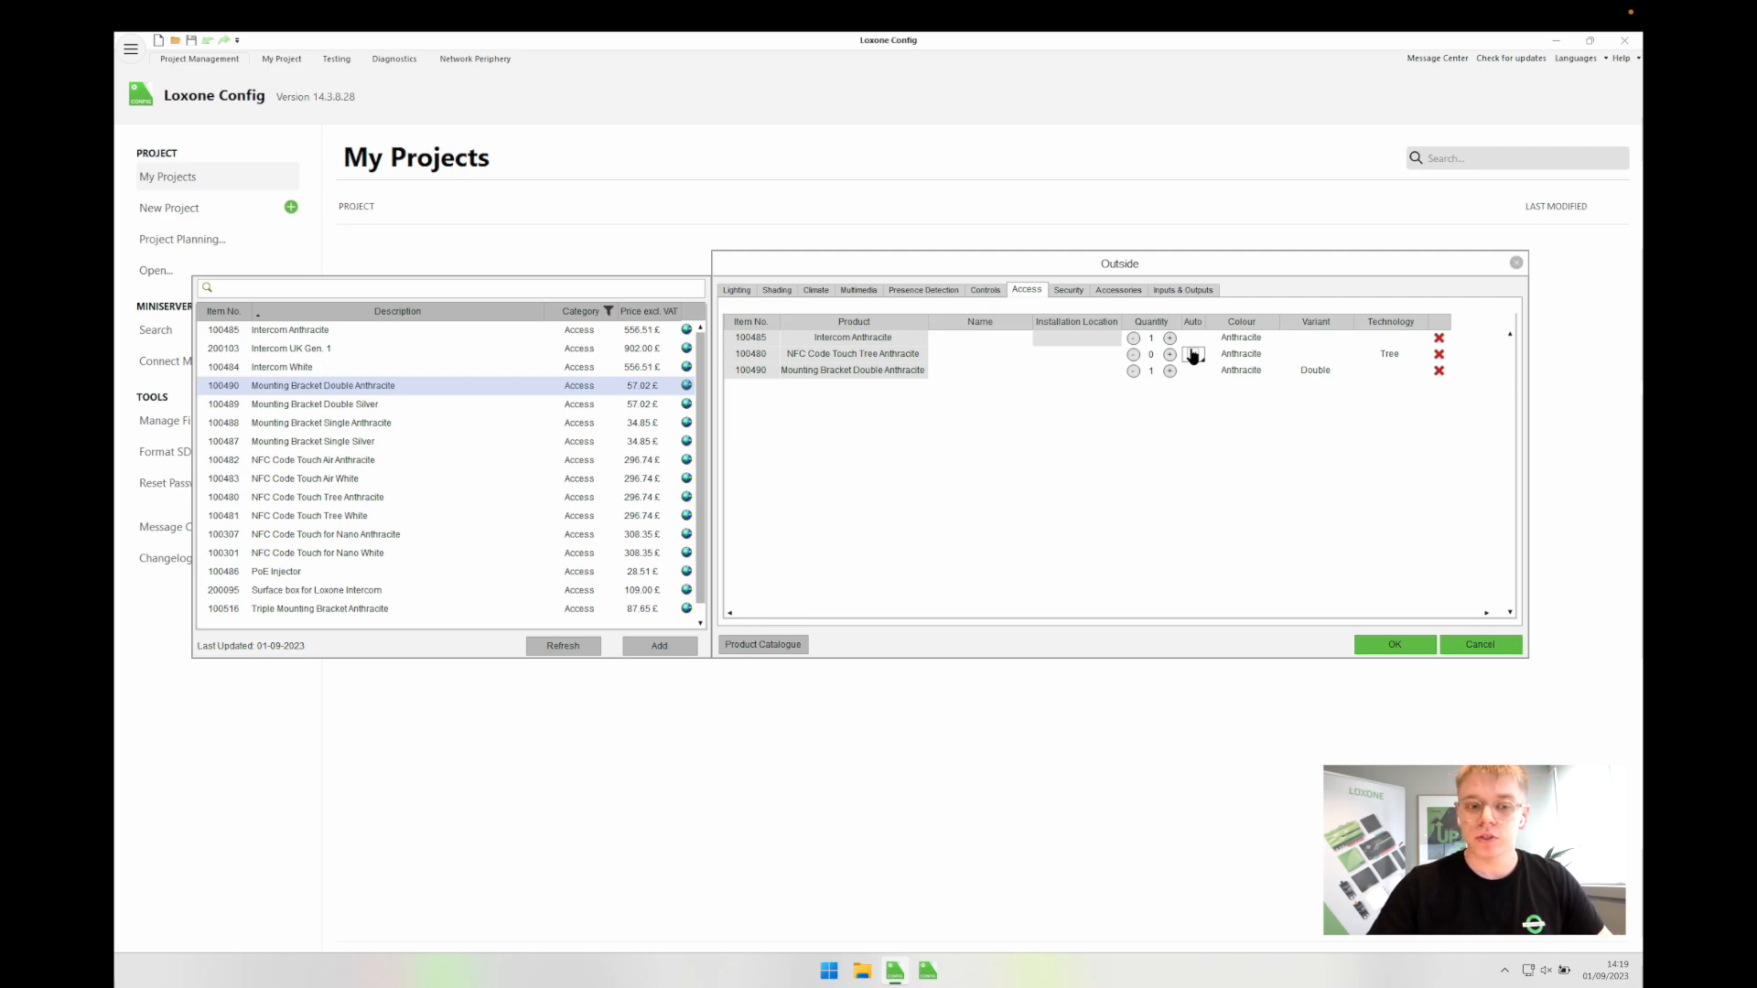
click(1193, 354)
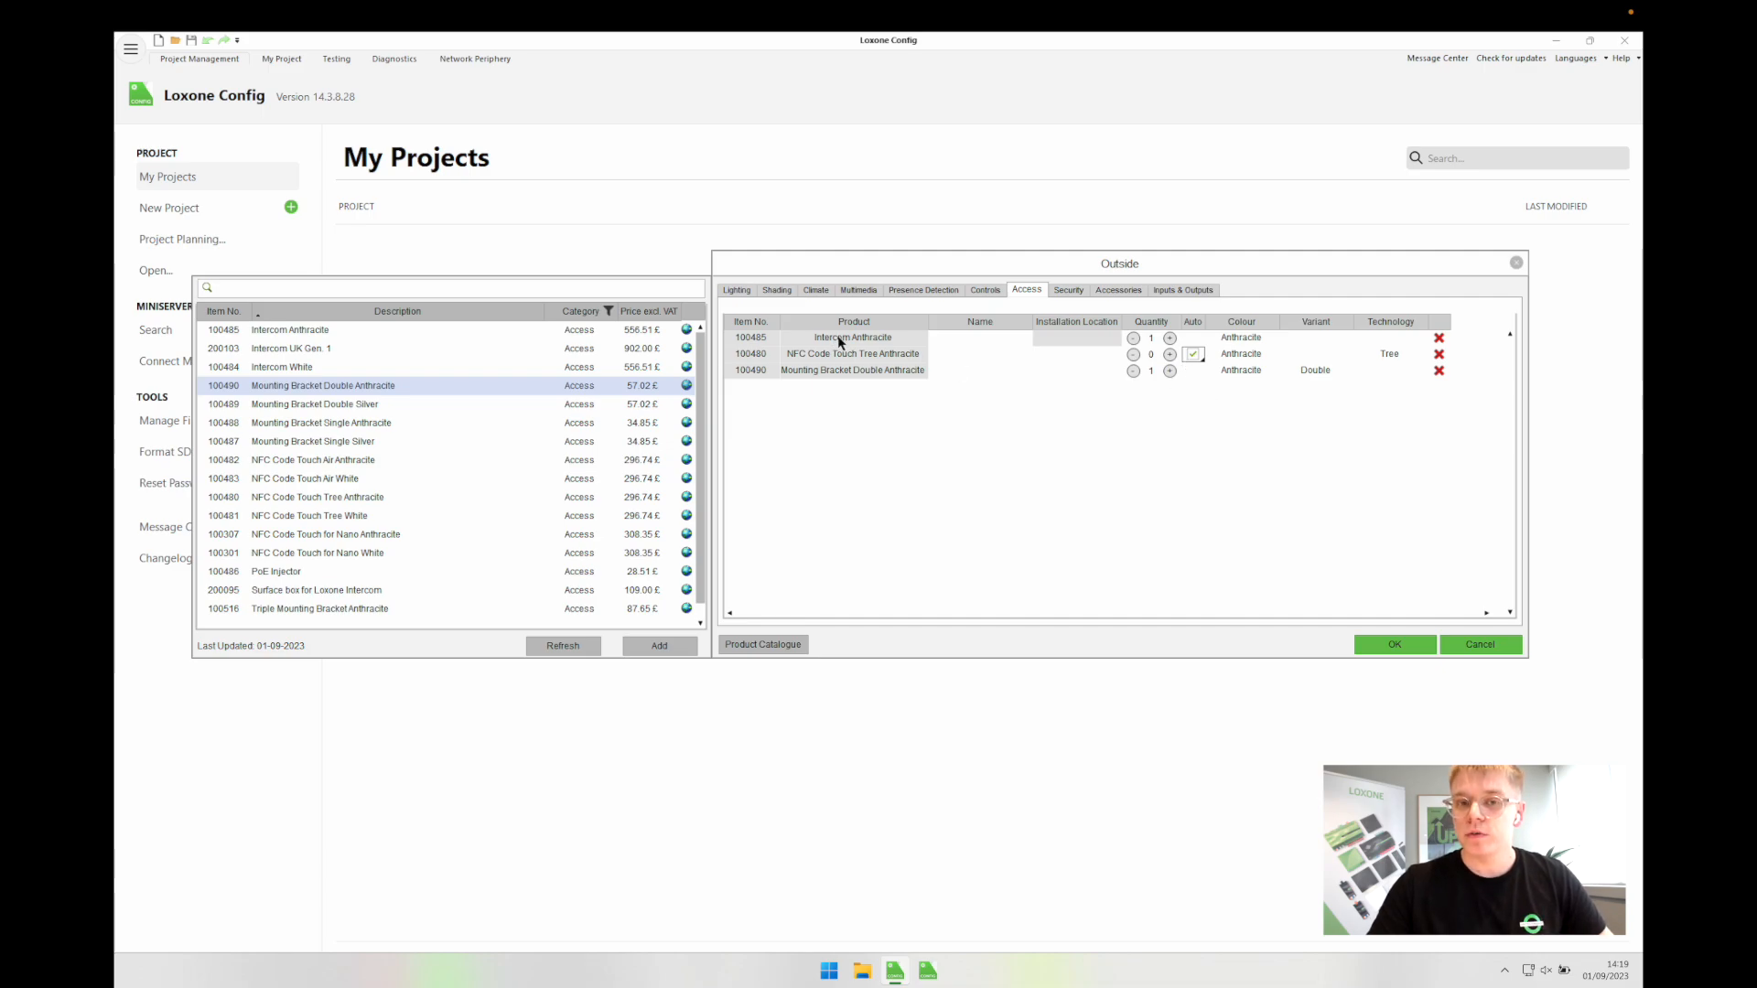
click(1169, 354)
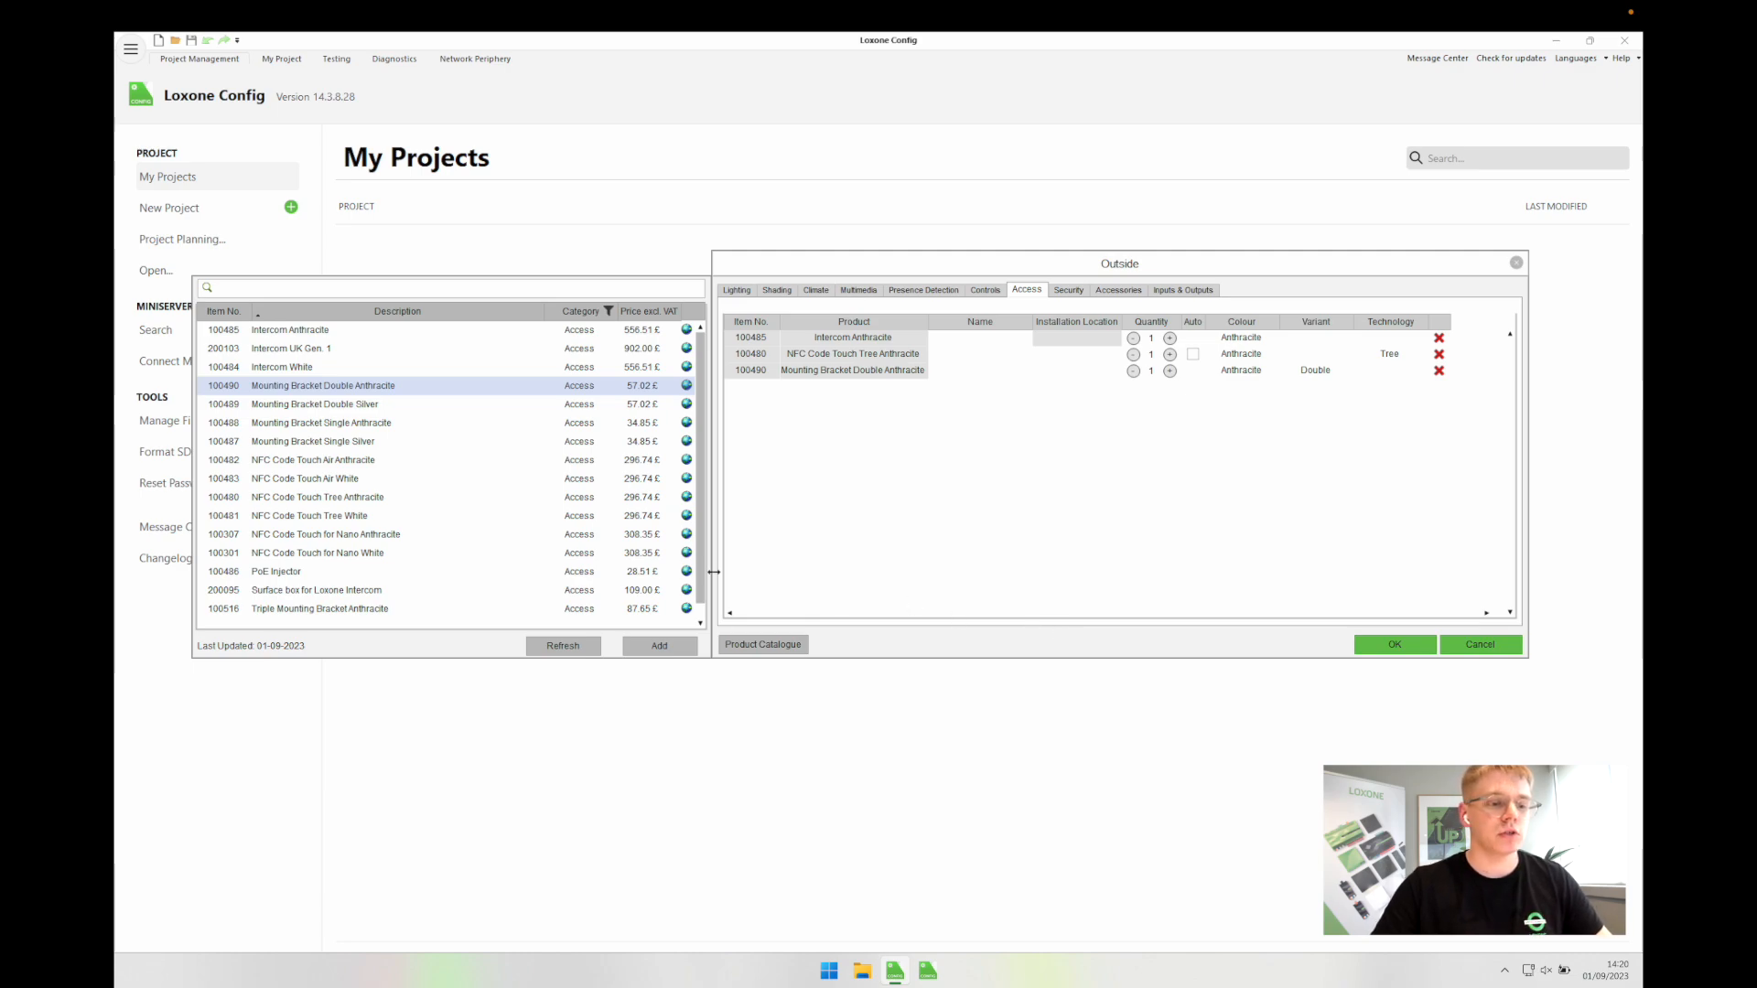
Step: Add an unnamed PoE Injector, then search 'digital' for a 10A output named Door Lock
double_click(294, 572)
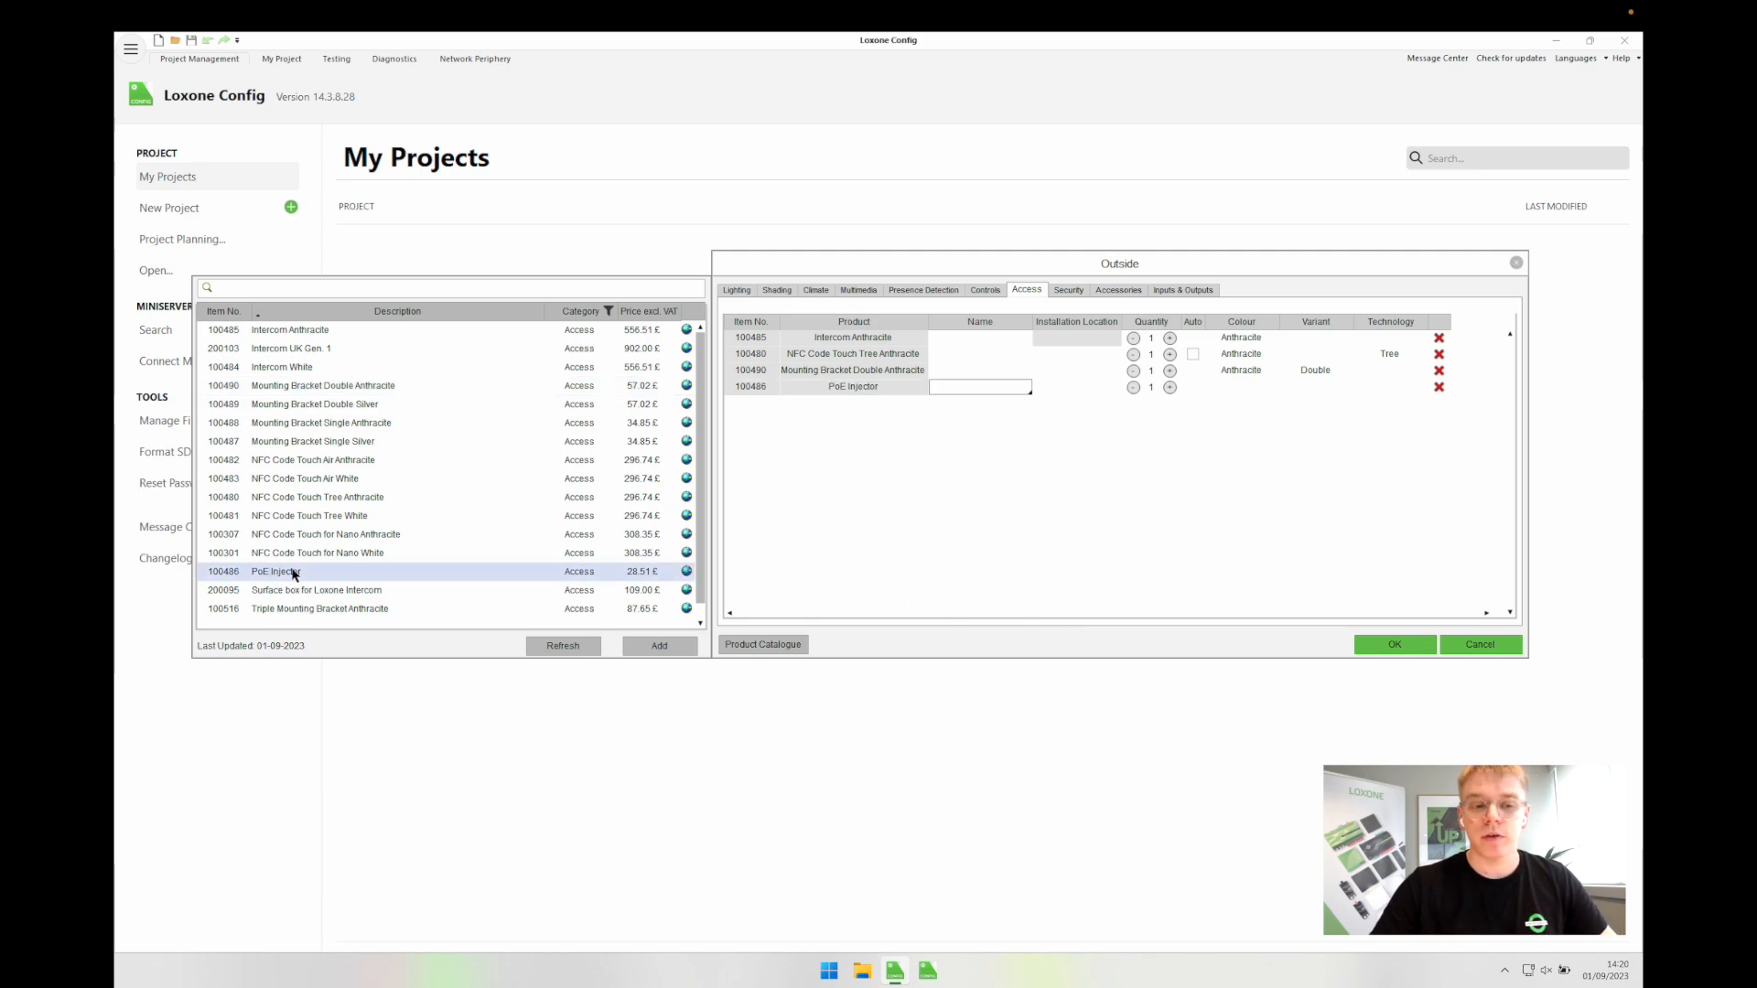
click(900, 527)
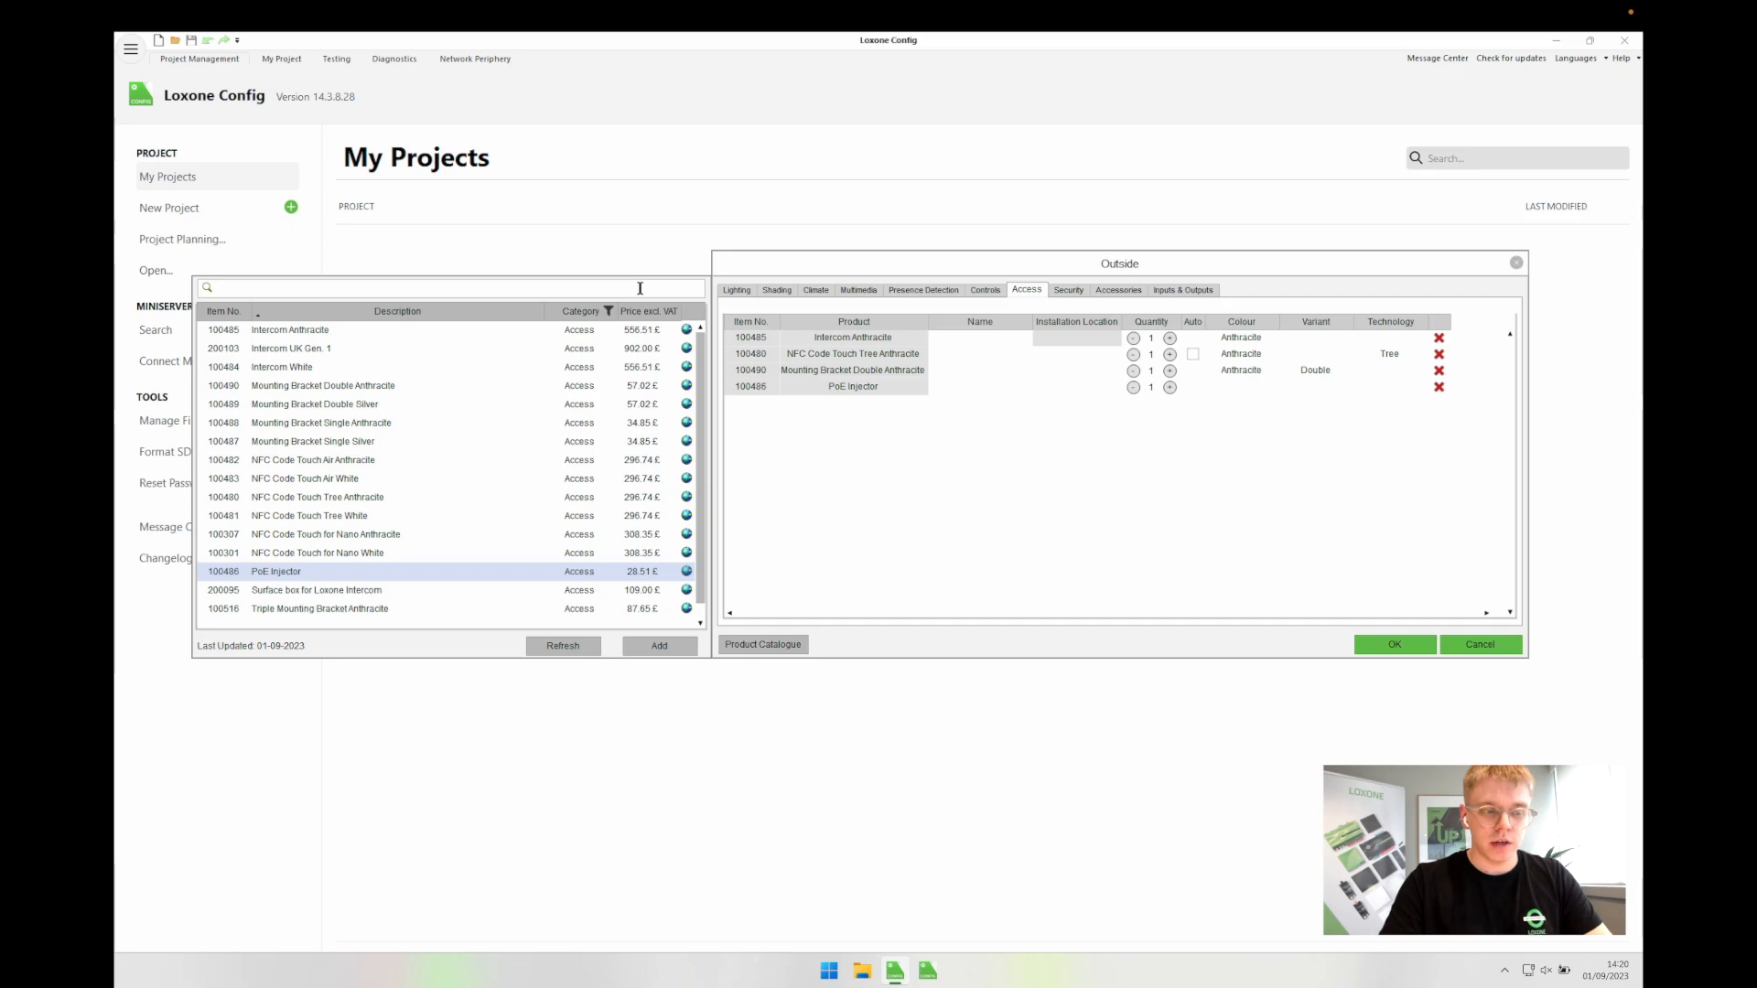
text(digita)
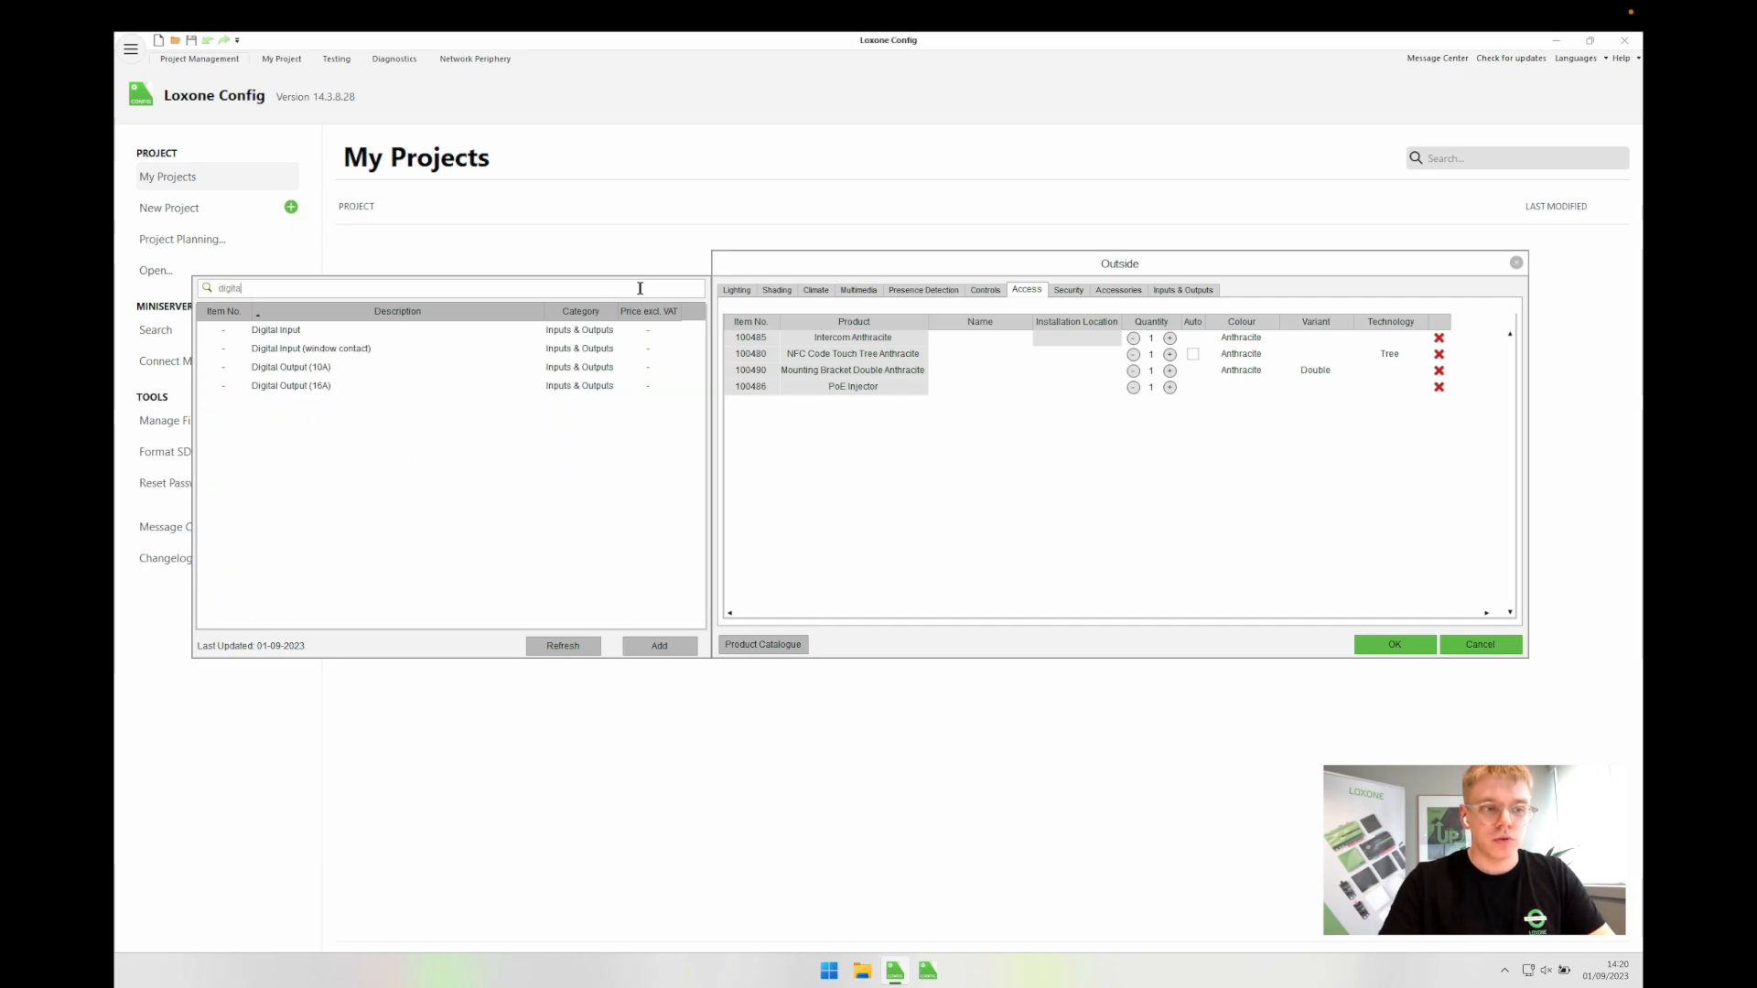
text(l)
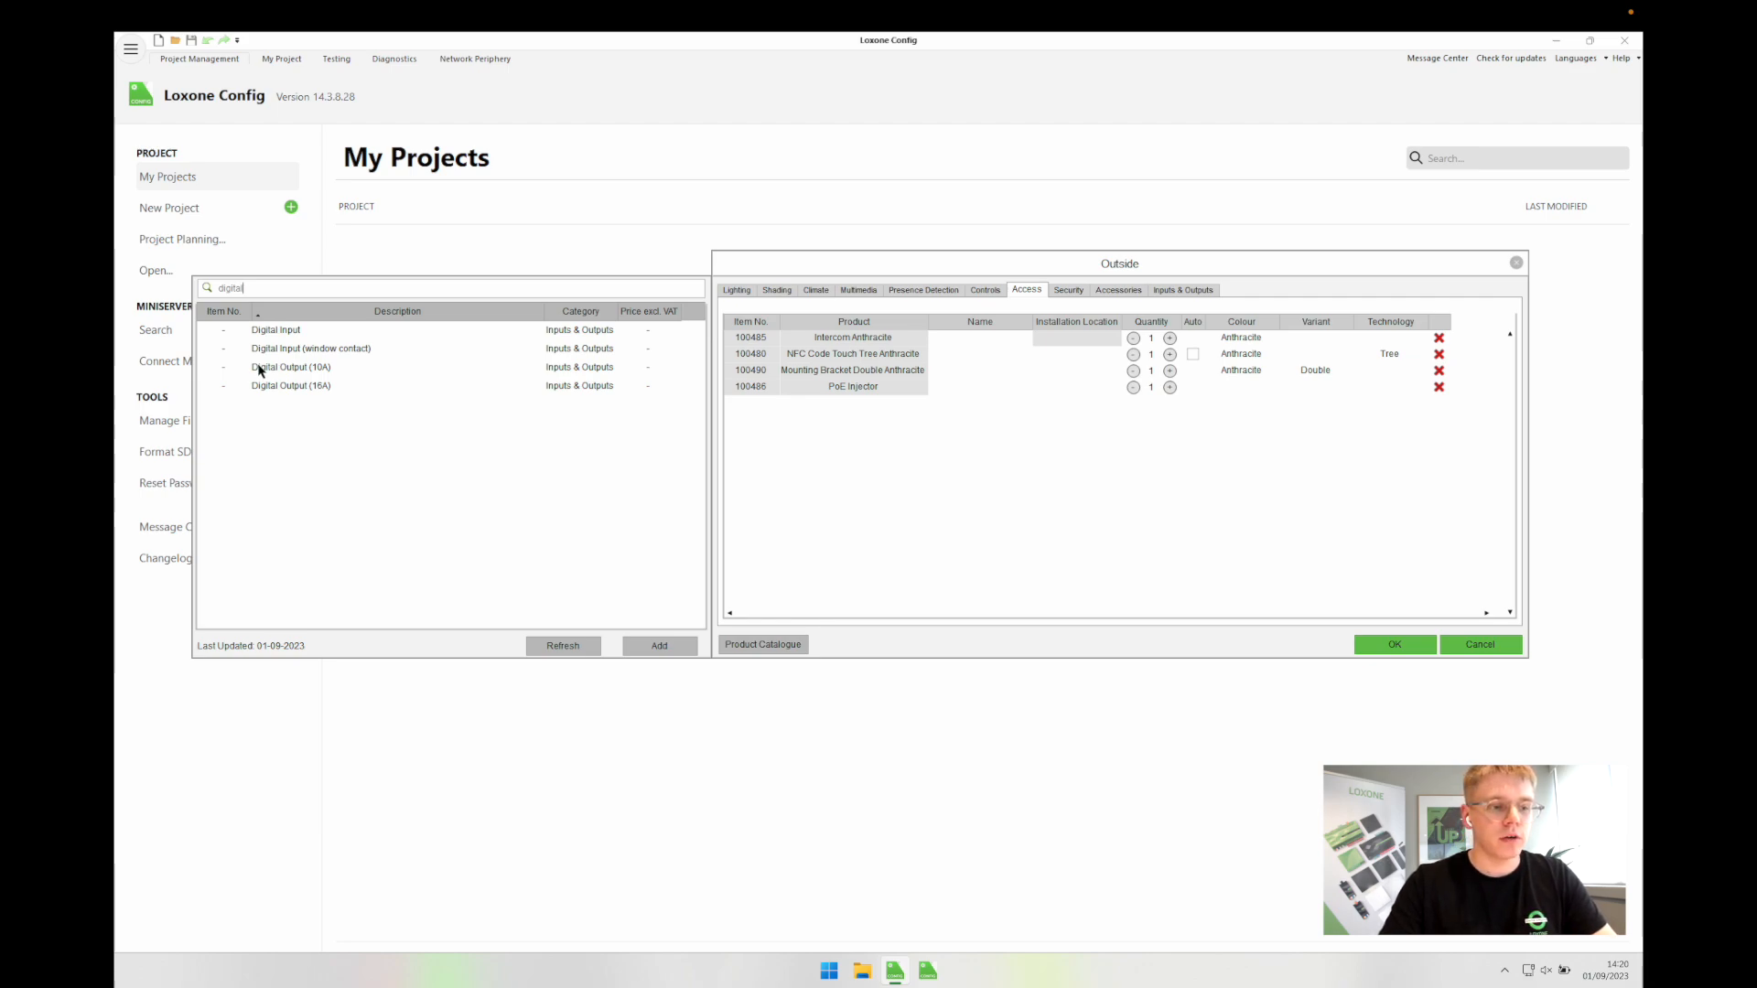
double_click(317, 375)
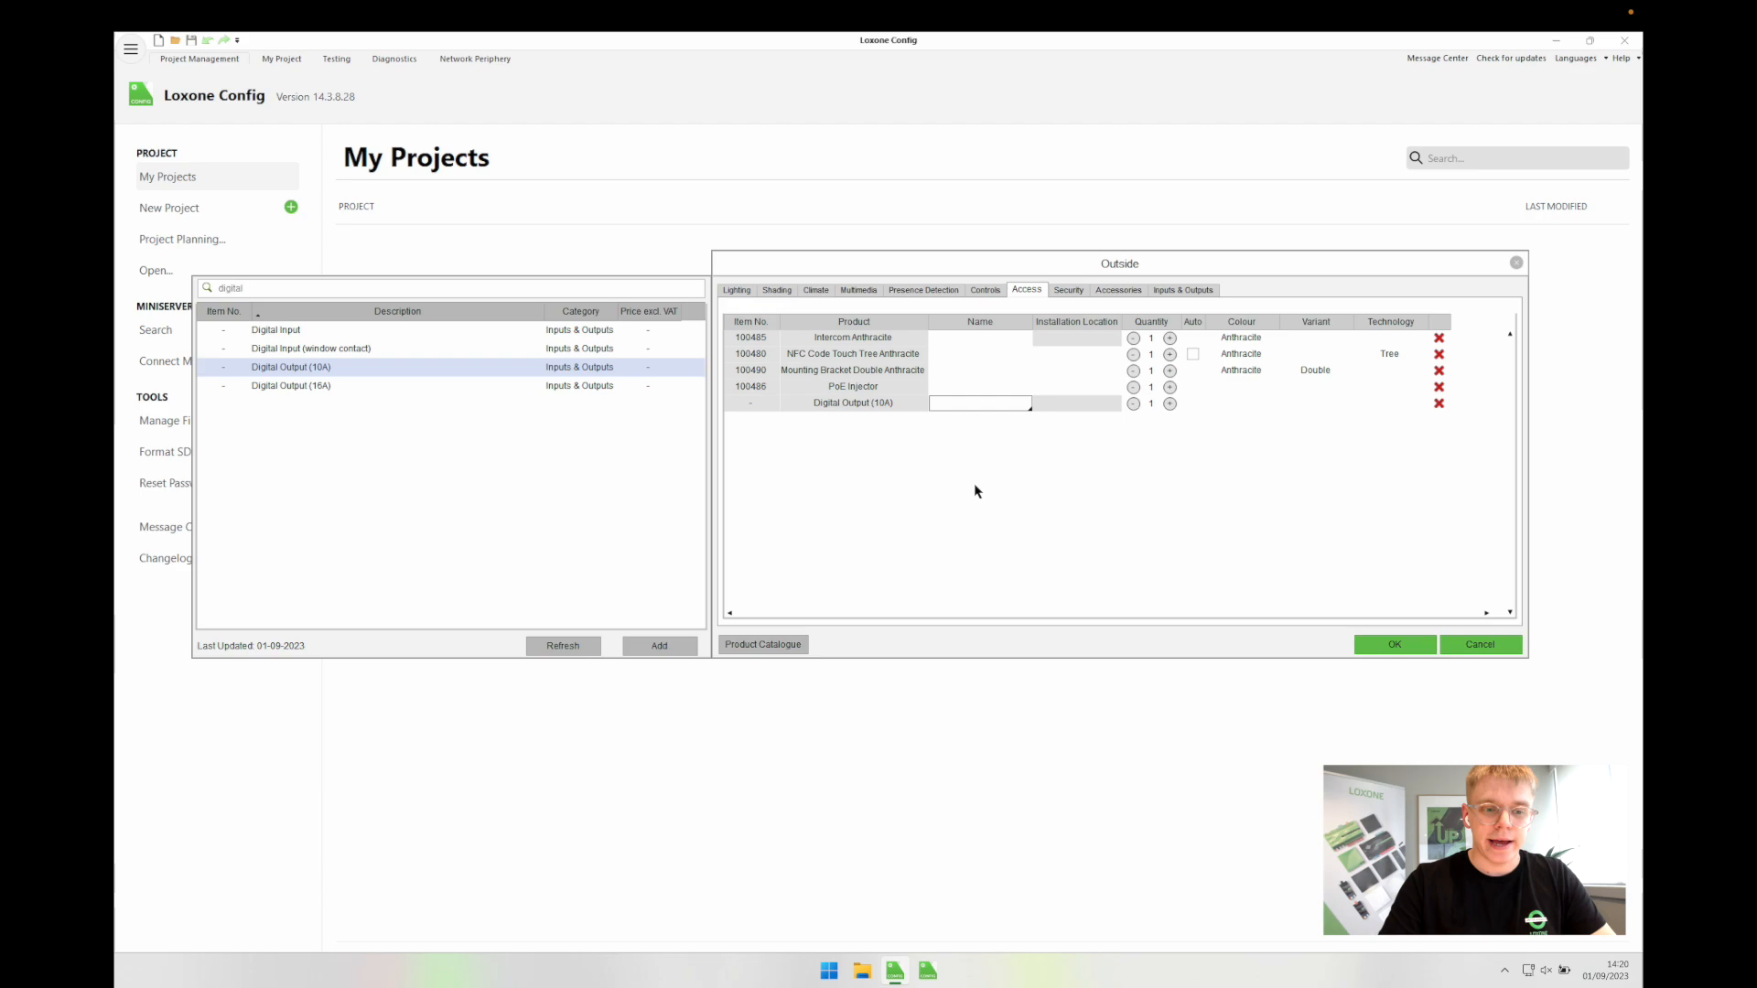
click(978, 403)
text(Door Lock)
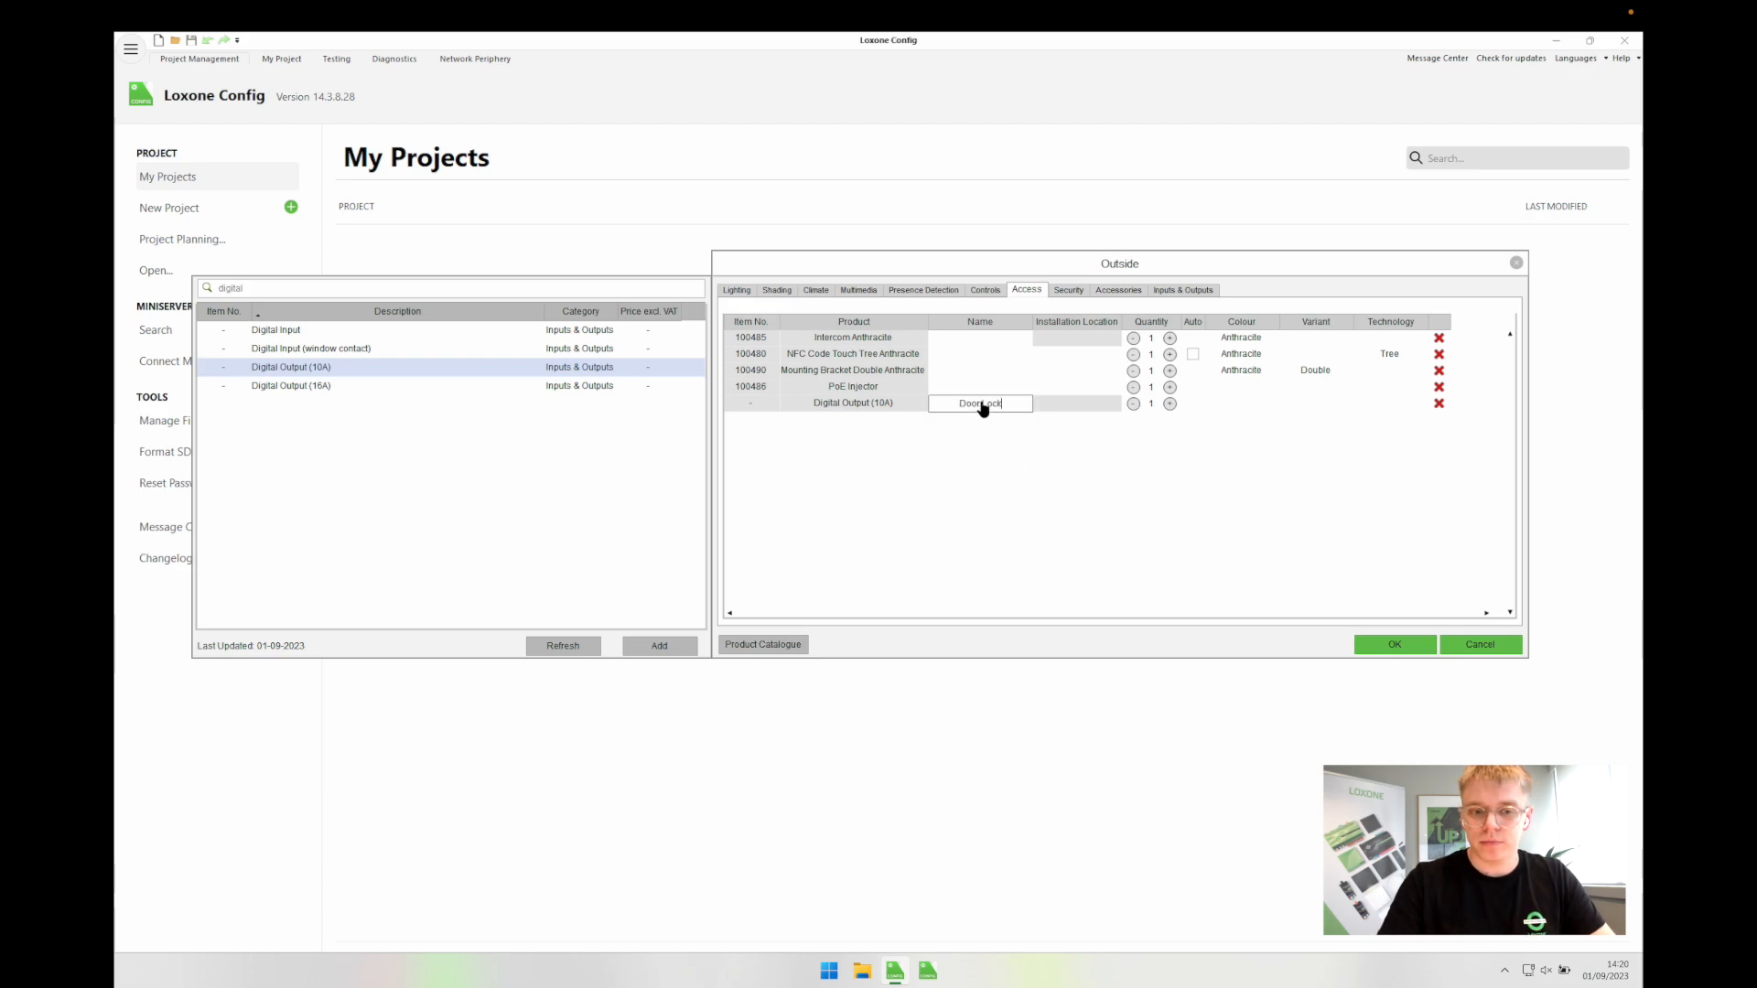
click(1042, 459)
Step: Add an Alarm Siren Tree from the Security products to the Outside room and confirm
click(1068, 291)
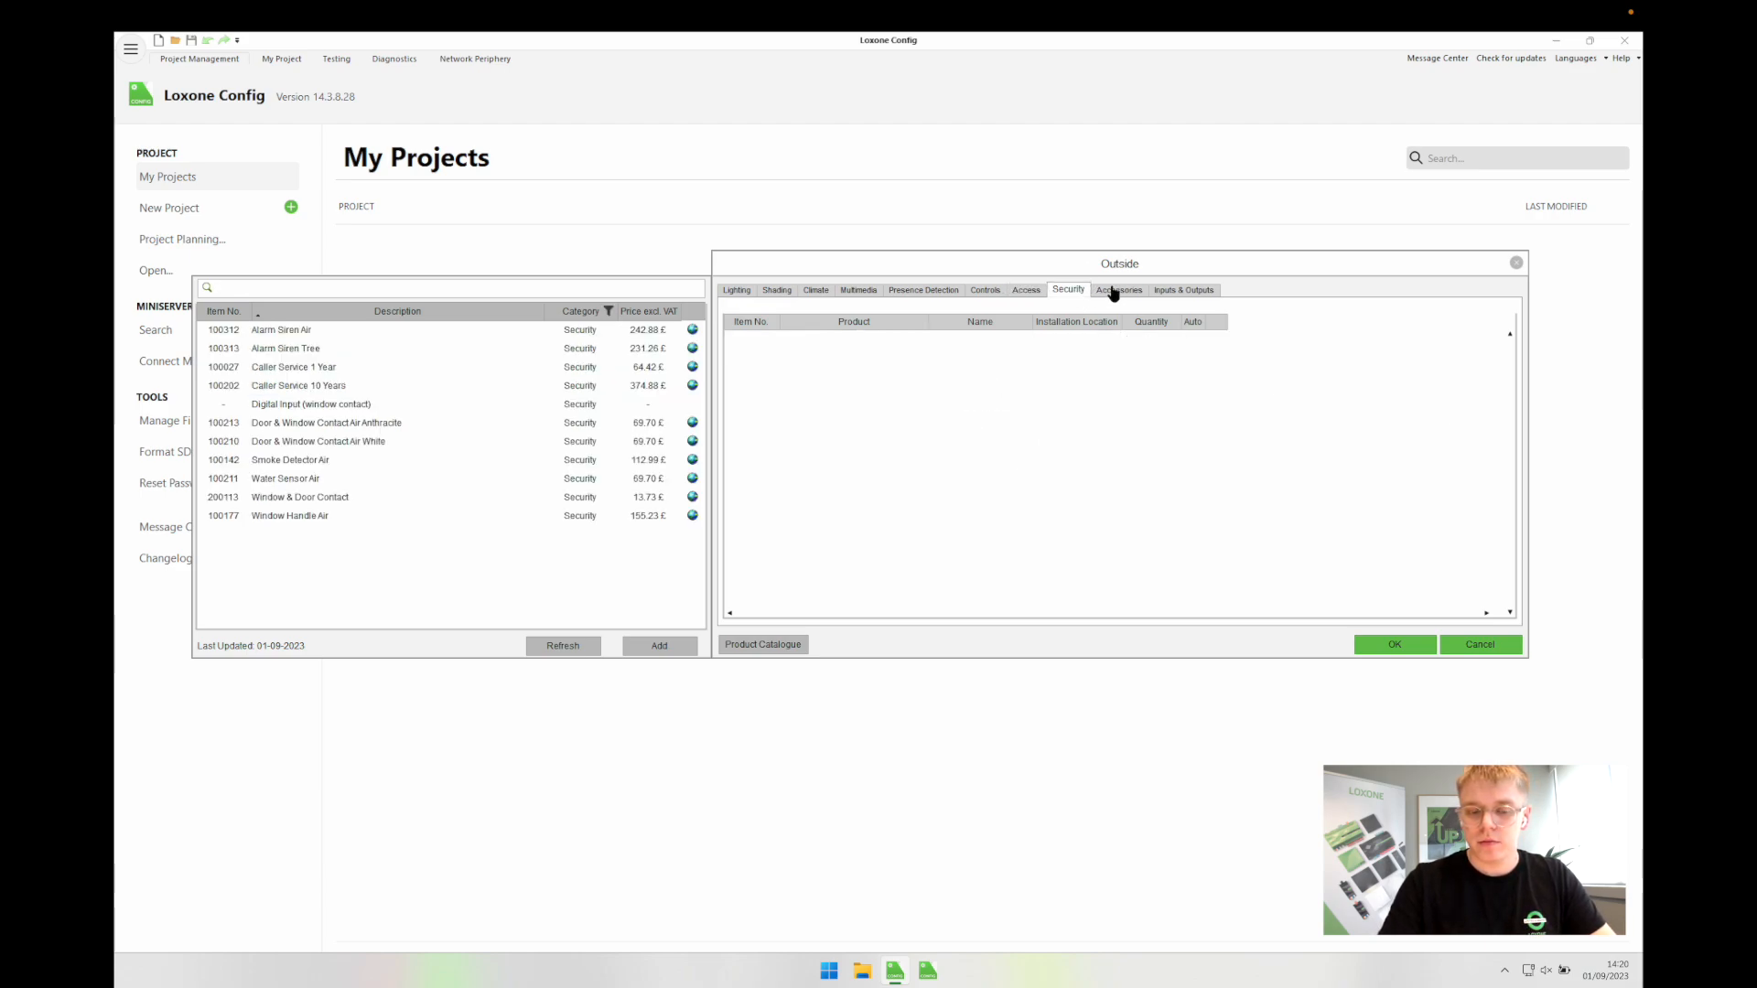
click(1114, 290)
click(1177, 291)
click(1105, 292)
click(1182, 291)
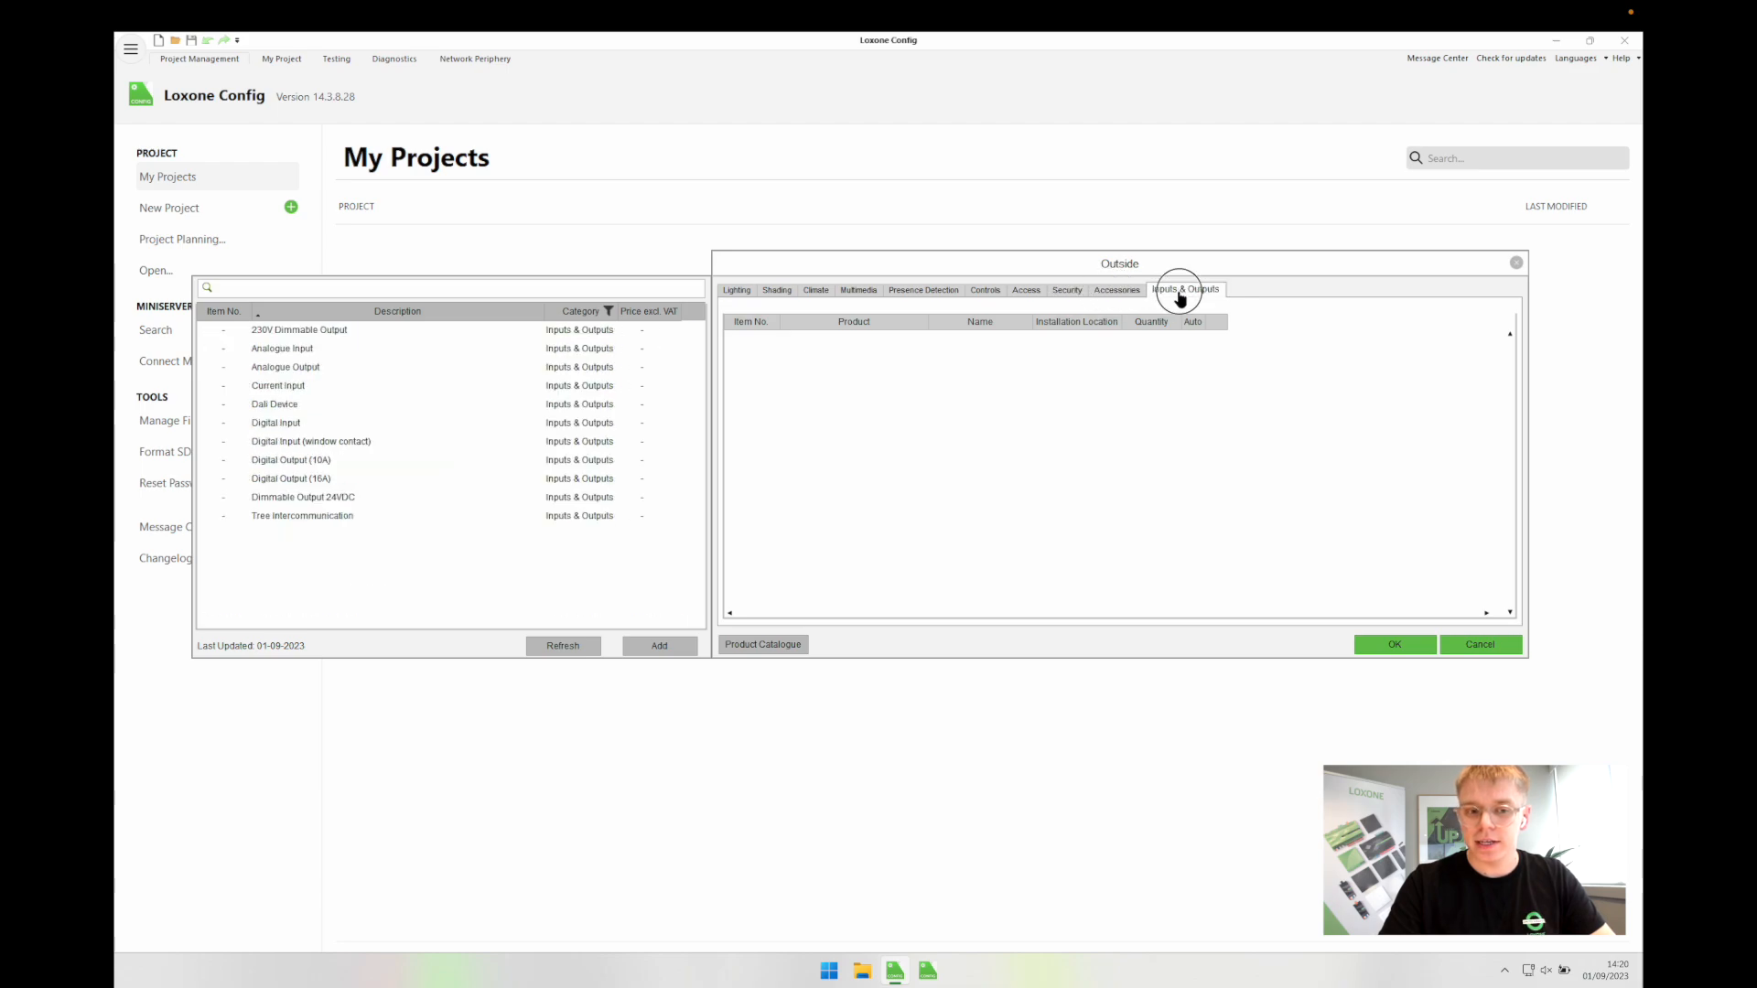
click(1068, 290)
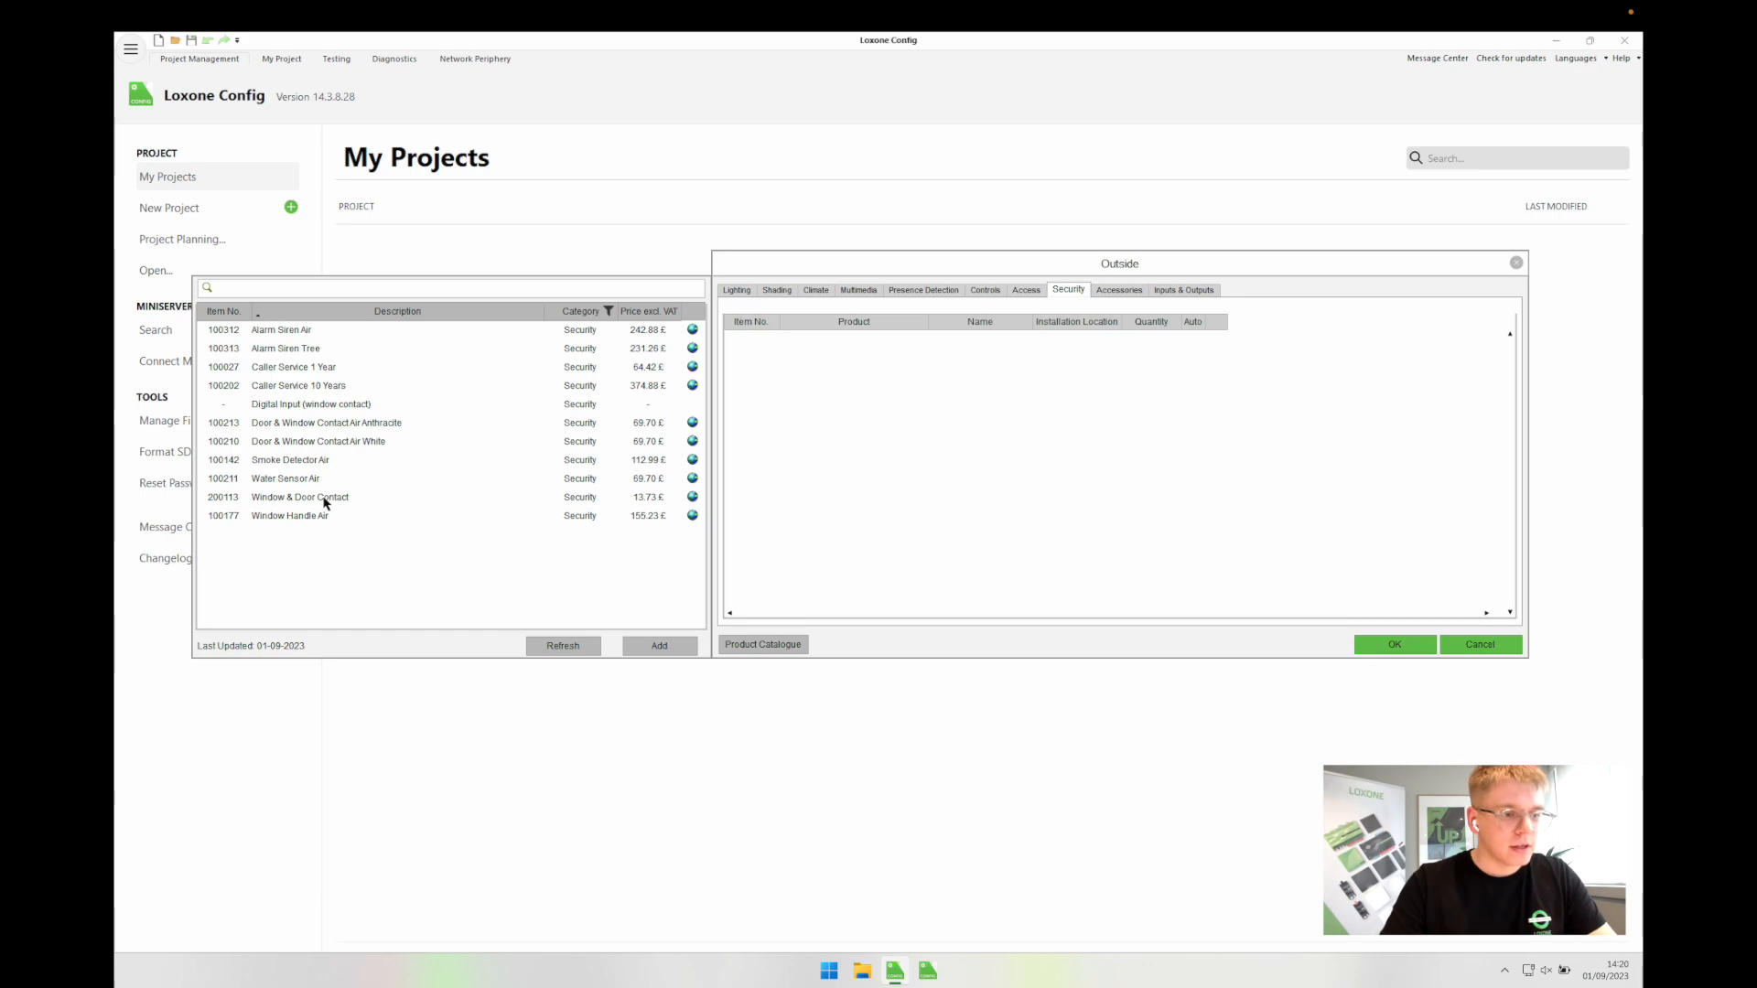
double_click(317, 348)
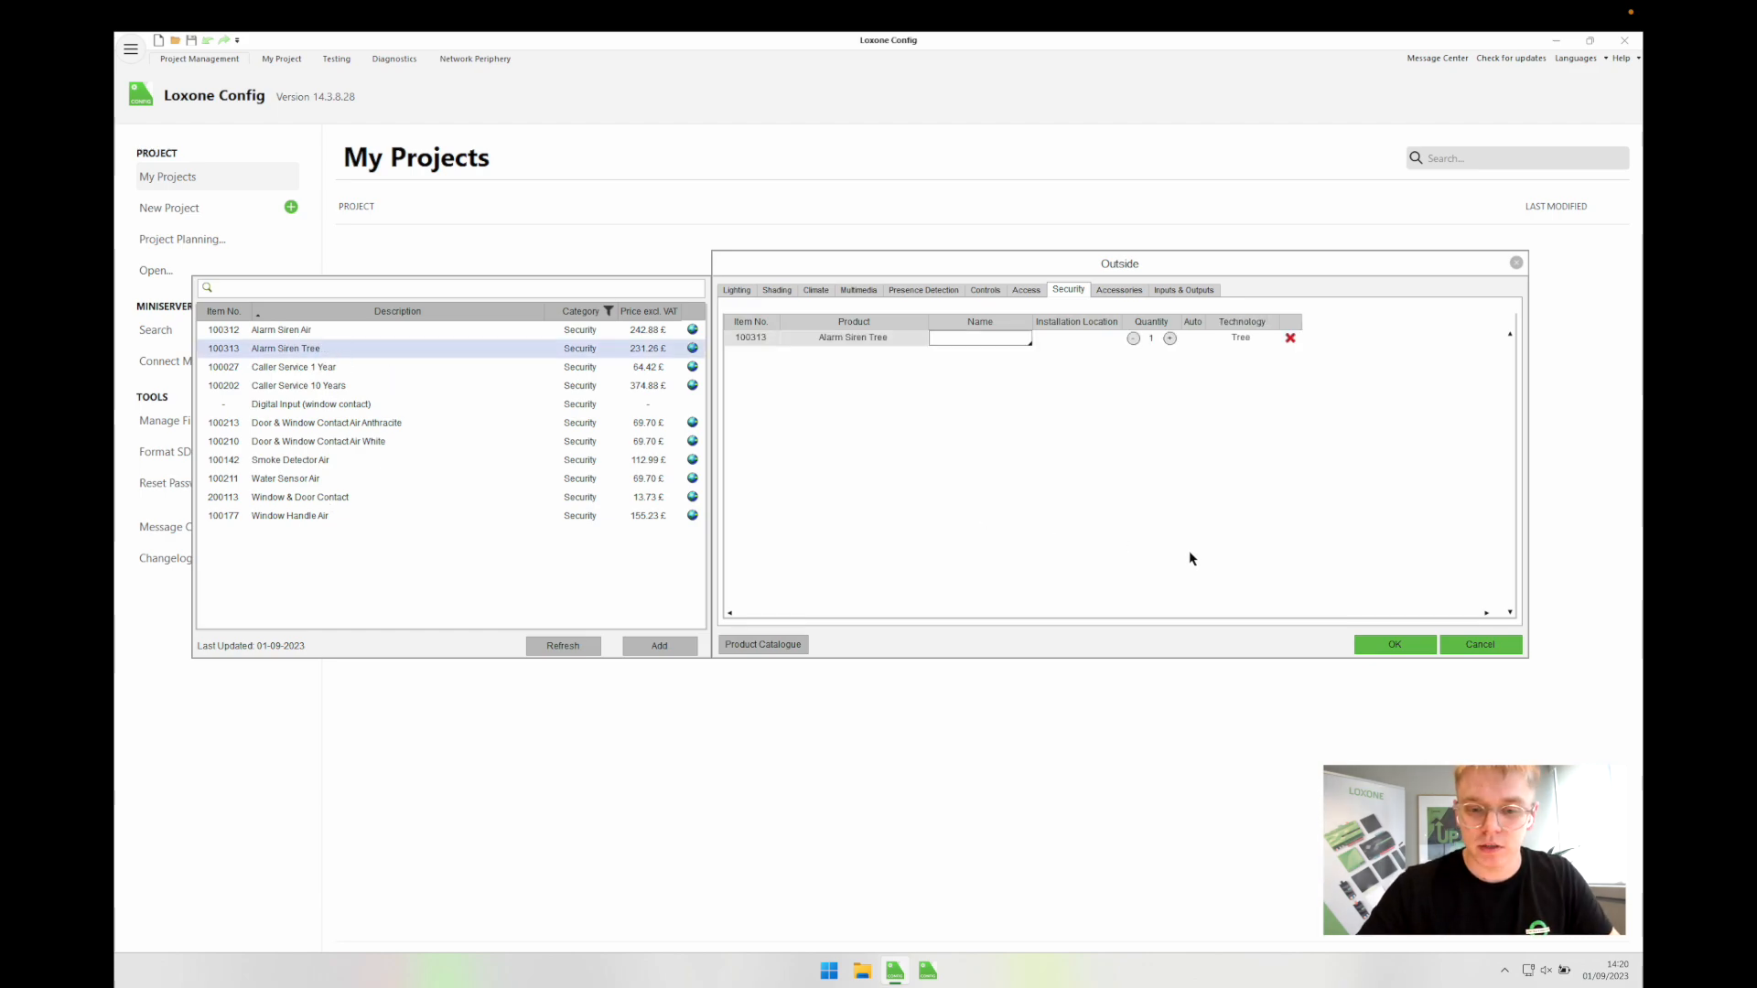
click(1379, 650)
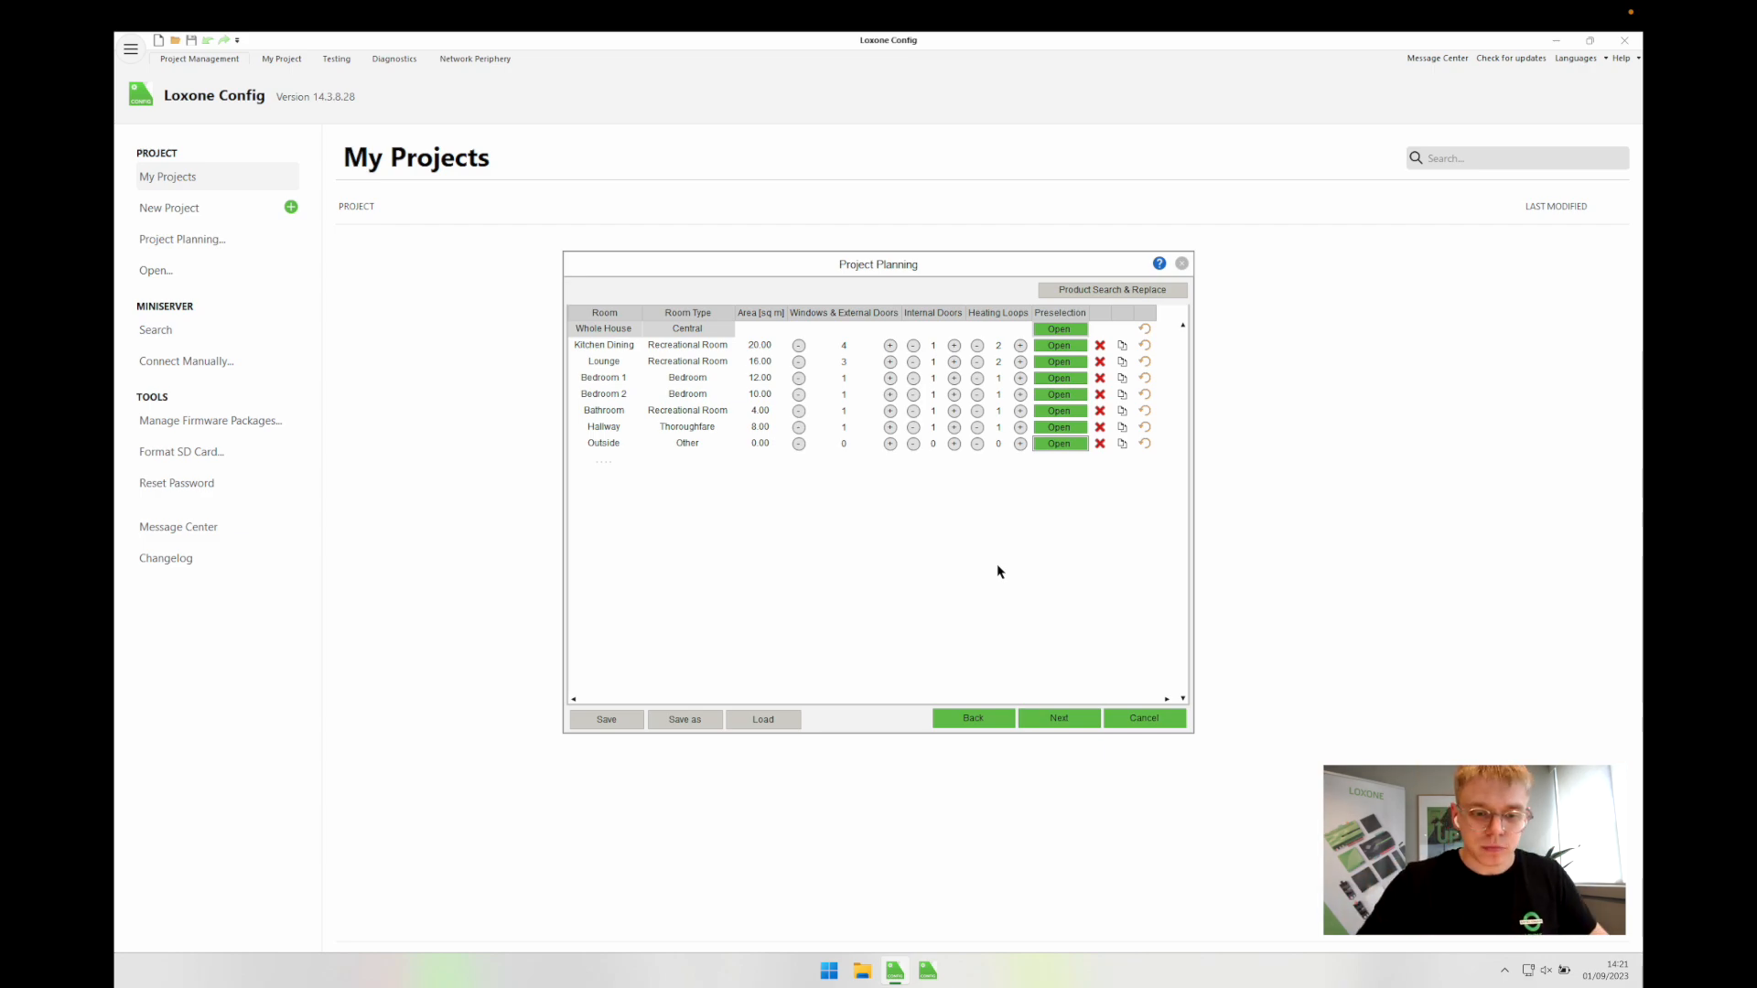
Step: Advance the plan to the Power Supply step showing 40.00 A available
click(1059, 718)
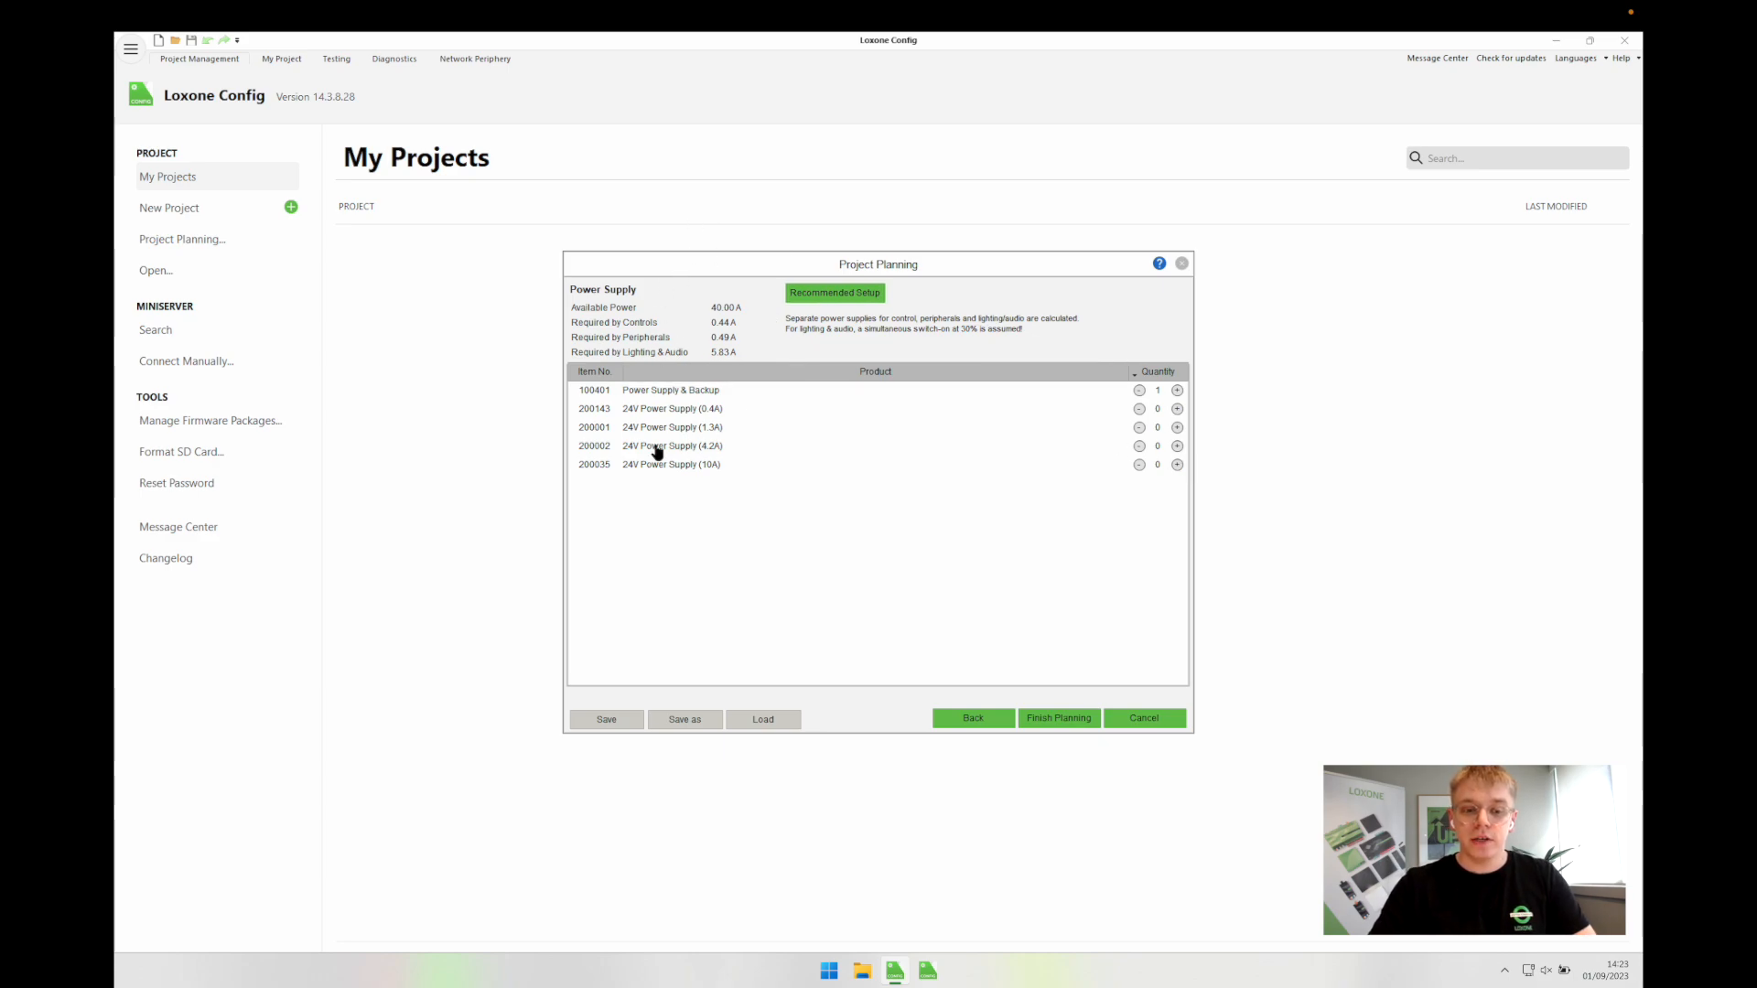
Step: Finish planning and save the plan as an .LxPlan file in the Mac home drive's Desktop
click(1041, 719)
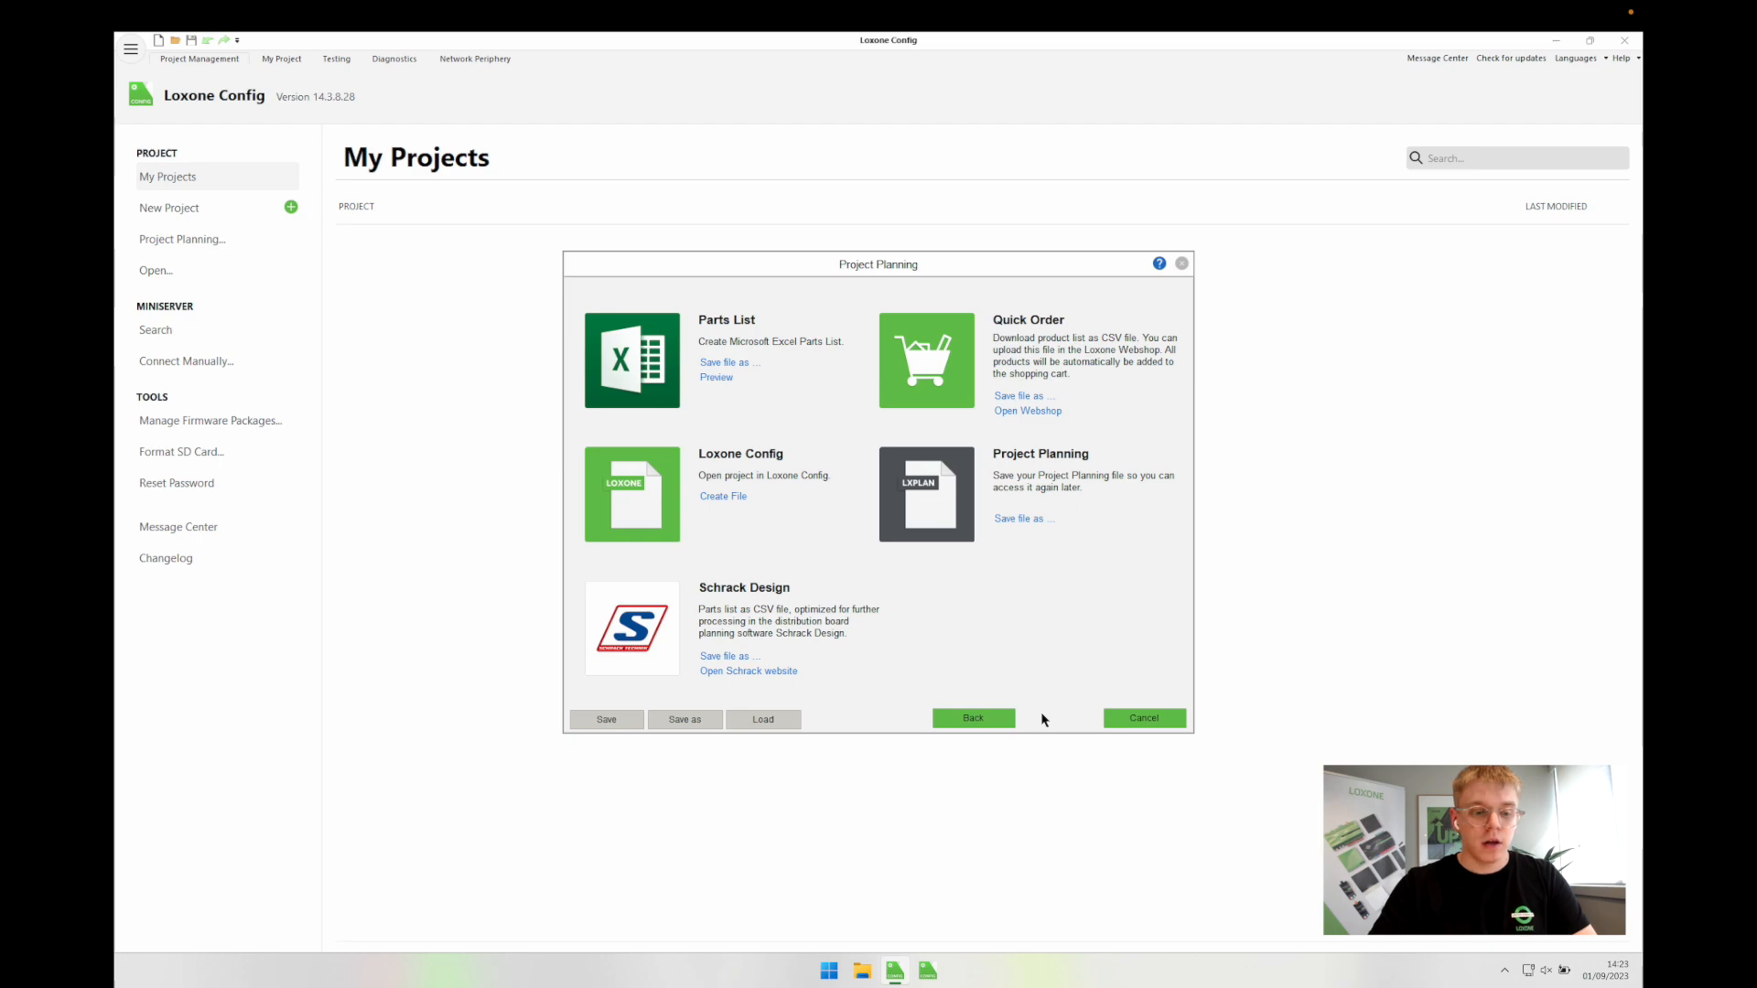
click(677, 721)
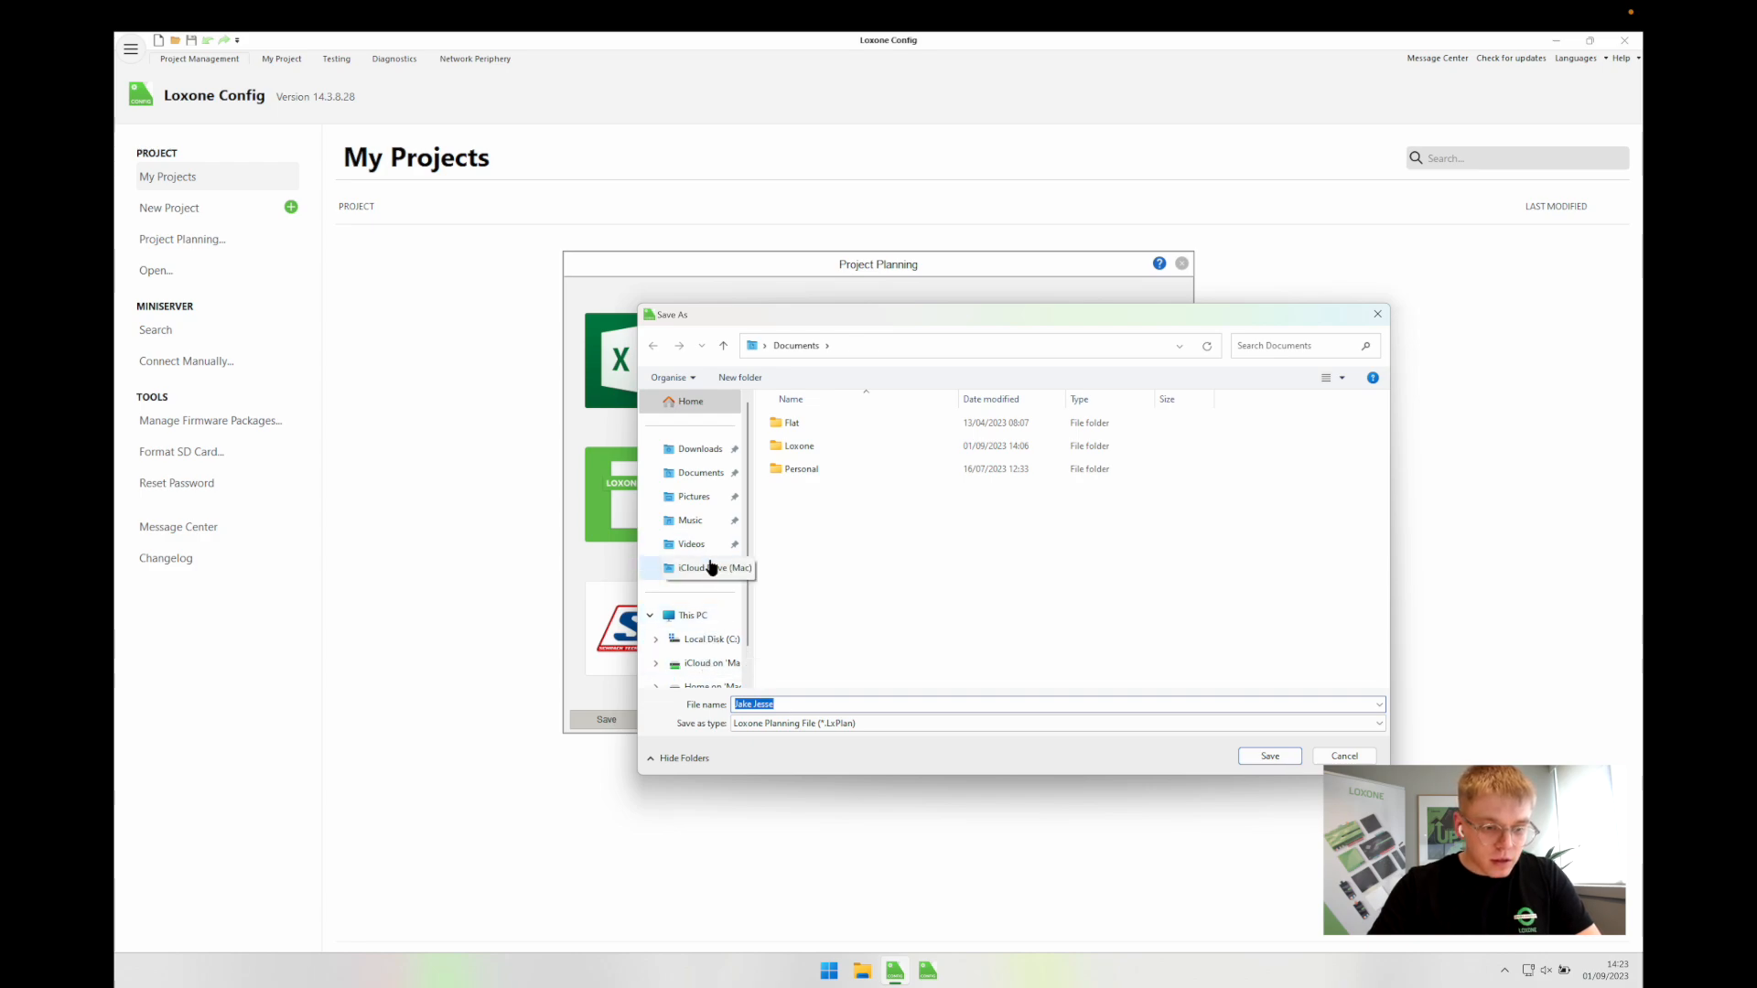
click(706, 685)
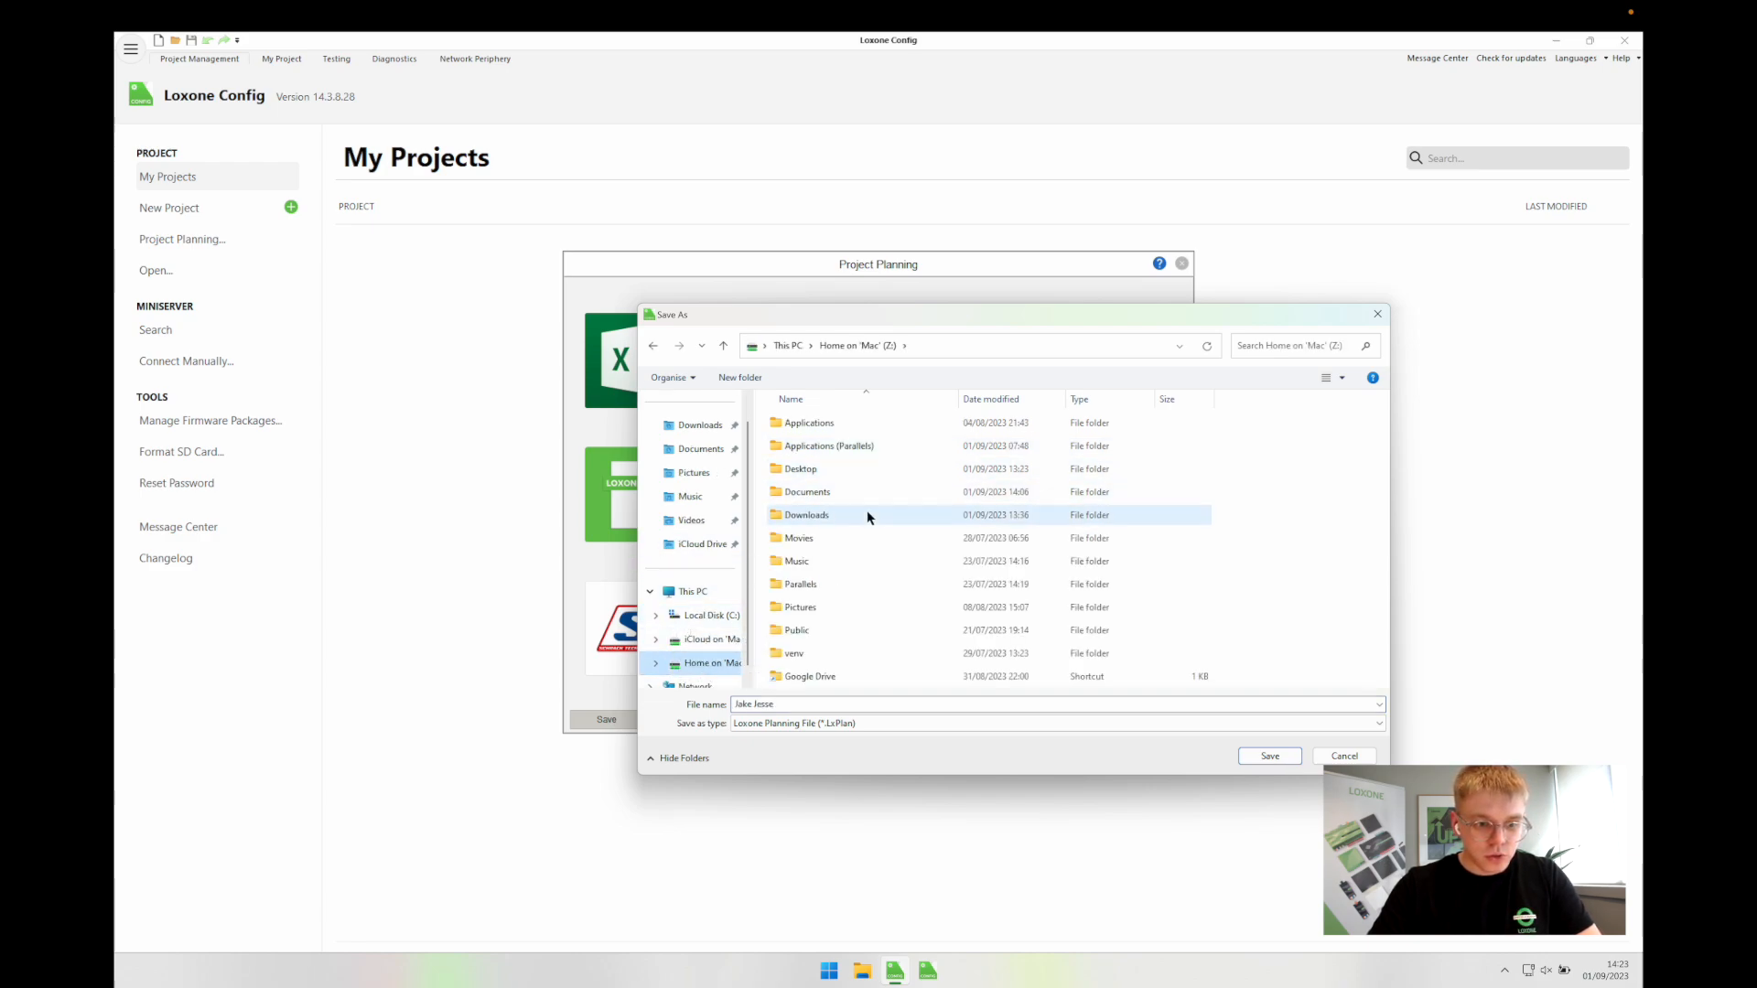
double_click(837, 469)
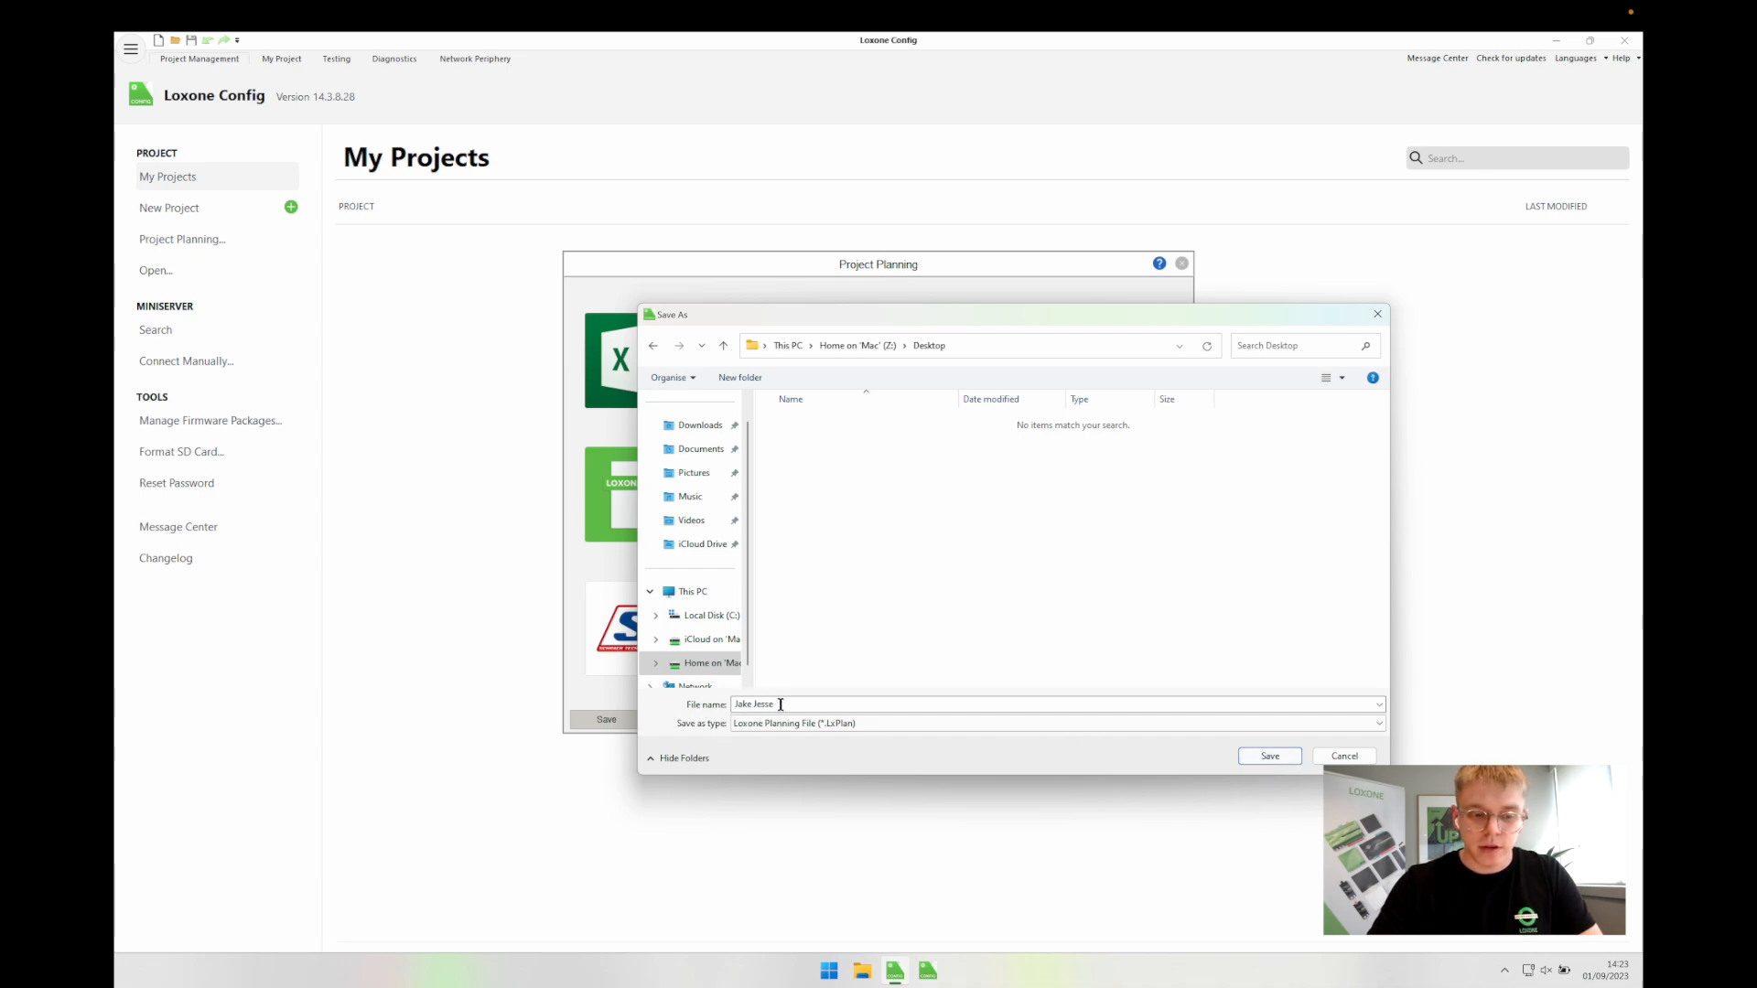
drag(781, 704, 681, 704)
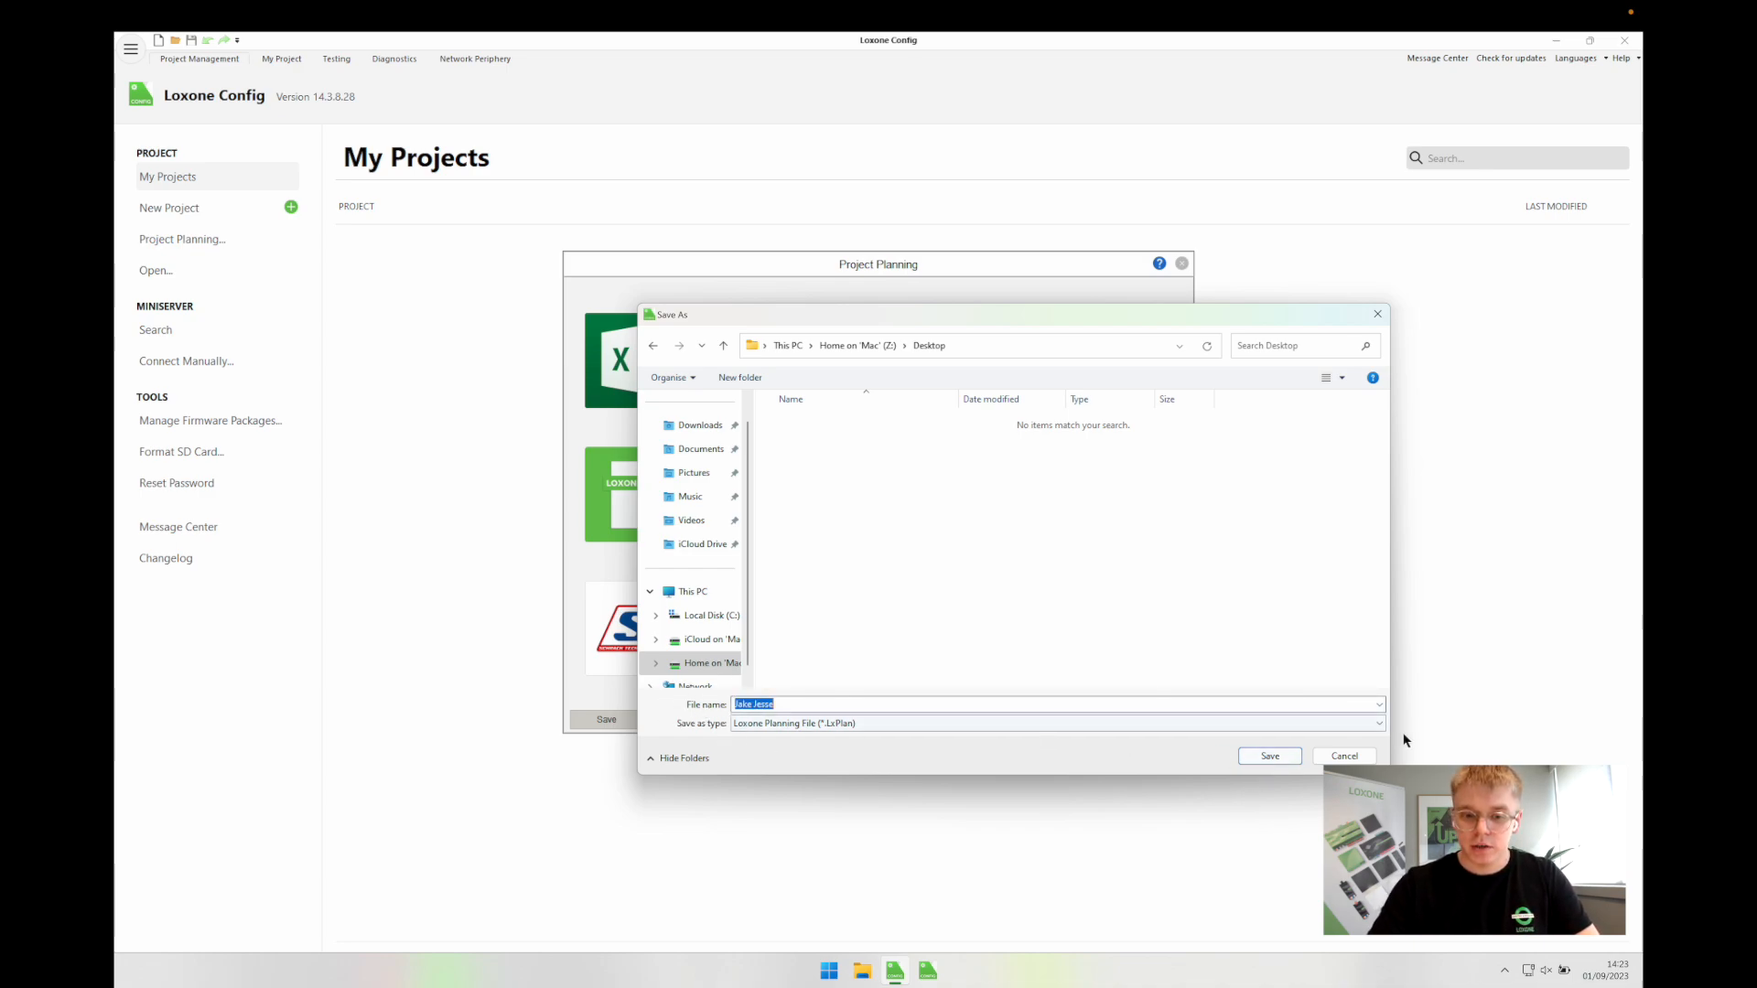
click(1270, 755)
Step: Step back to the customer and project details page, then advance again through the room pages
click(981, 714)
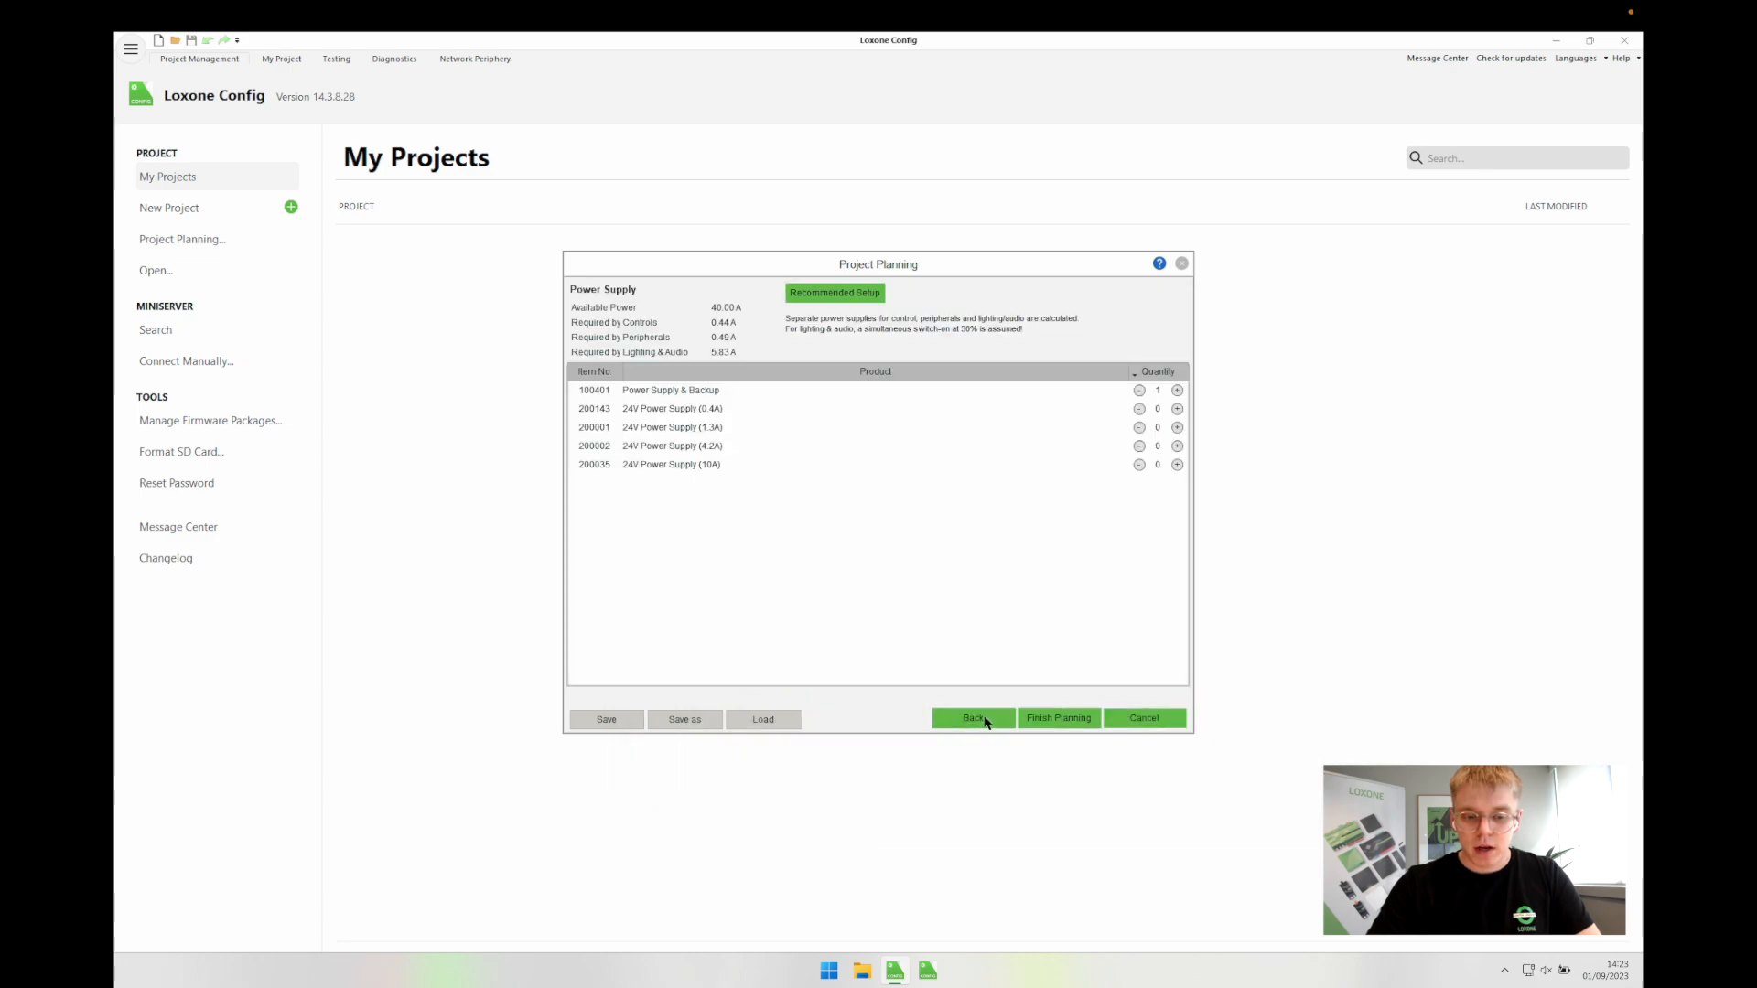
click(973, 717)
click(968, 721)
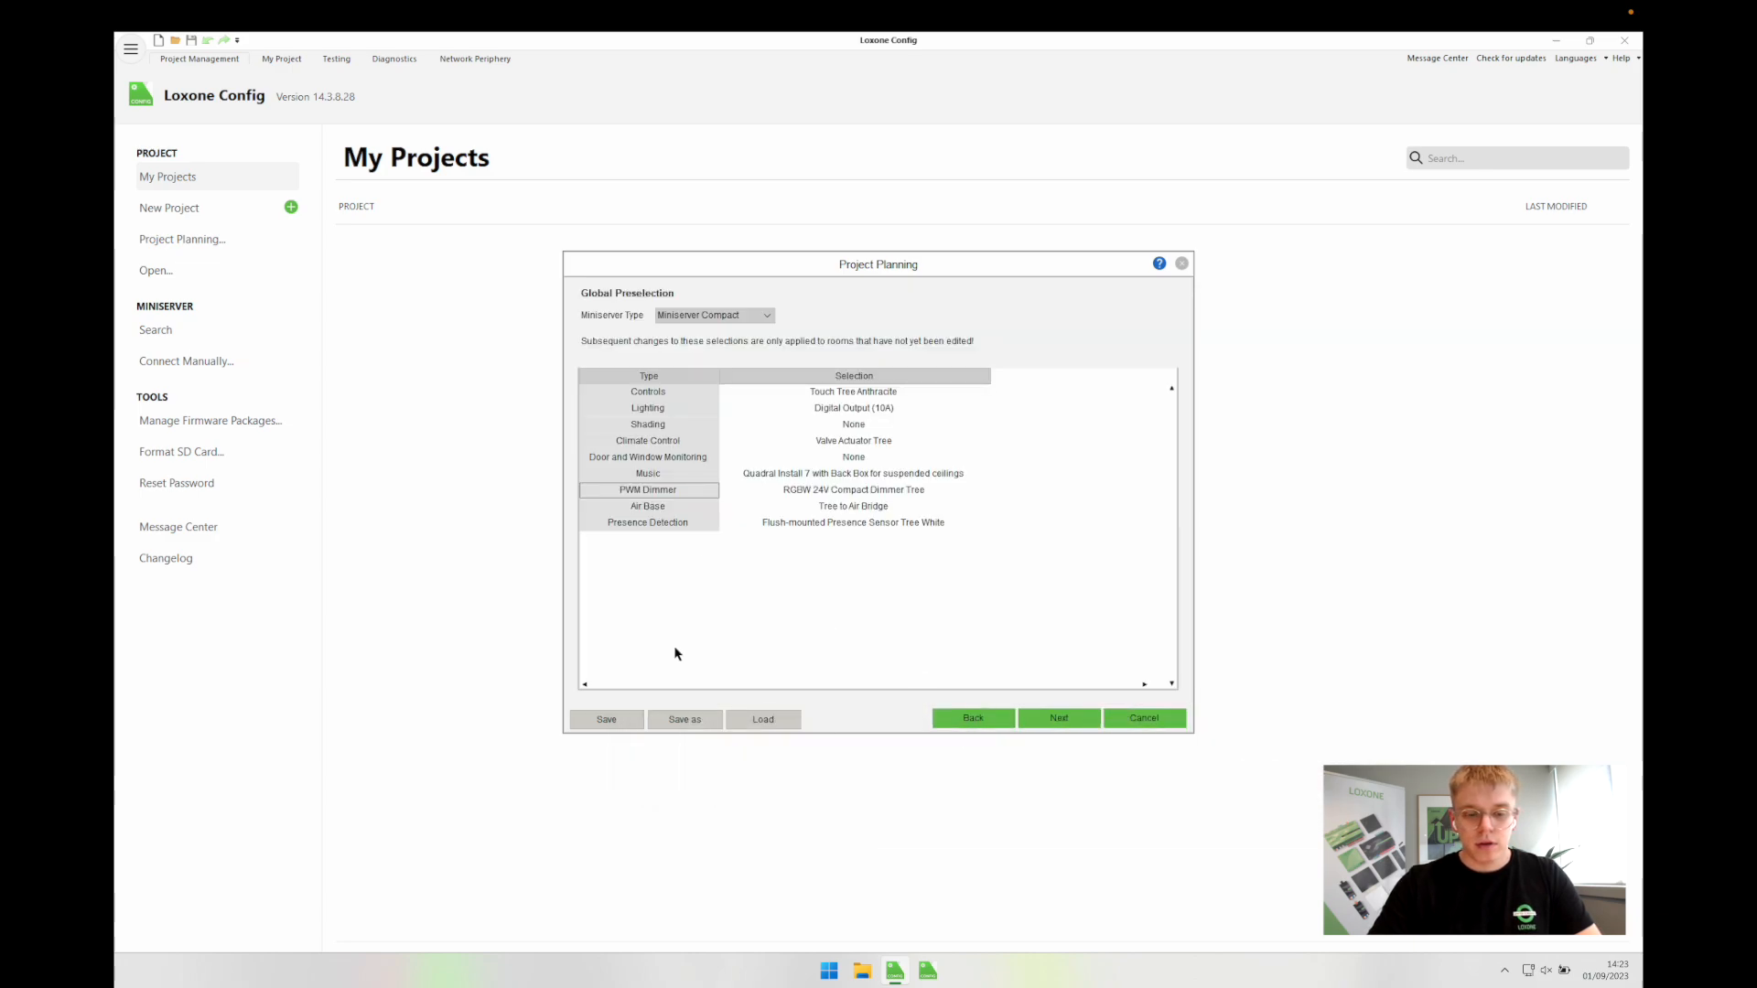
click(965, 718)
click(631, 464)
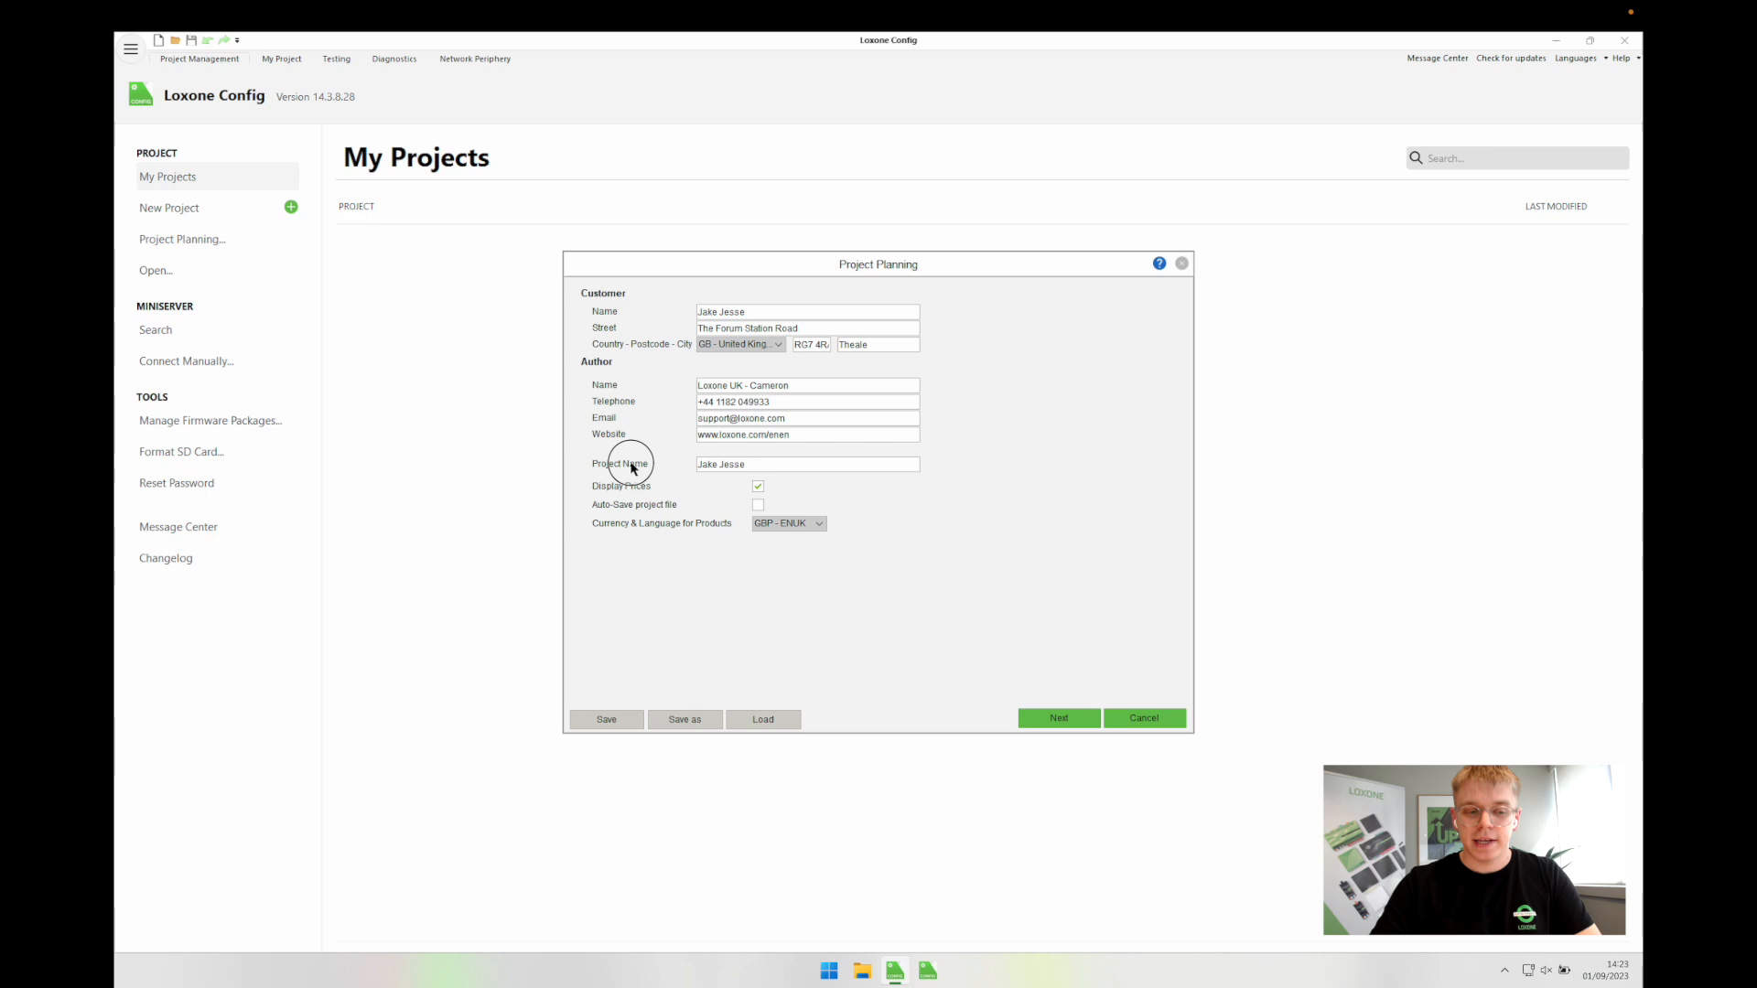
double_click(769, 468)
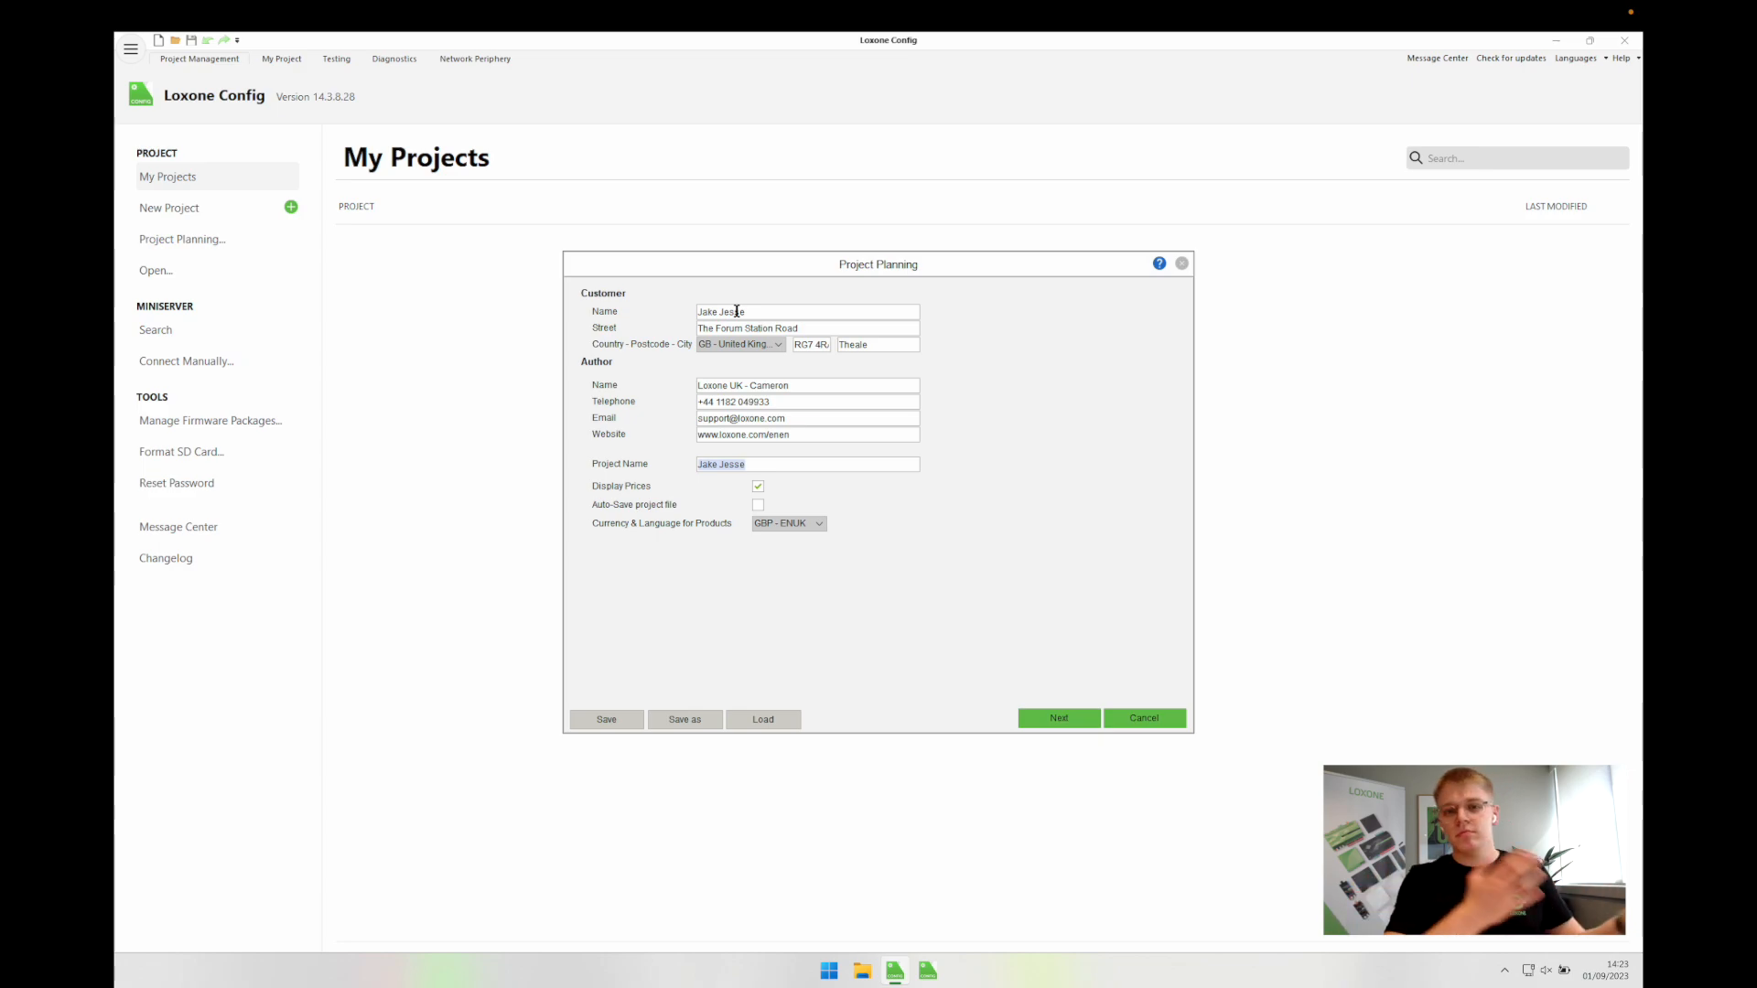
click(1060, 719)
click(1063, 720)
Step: Finish planning and save the Parts List as an Excel file on the Desktop
click(1061, 719)
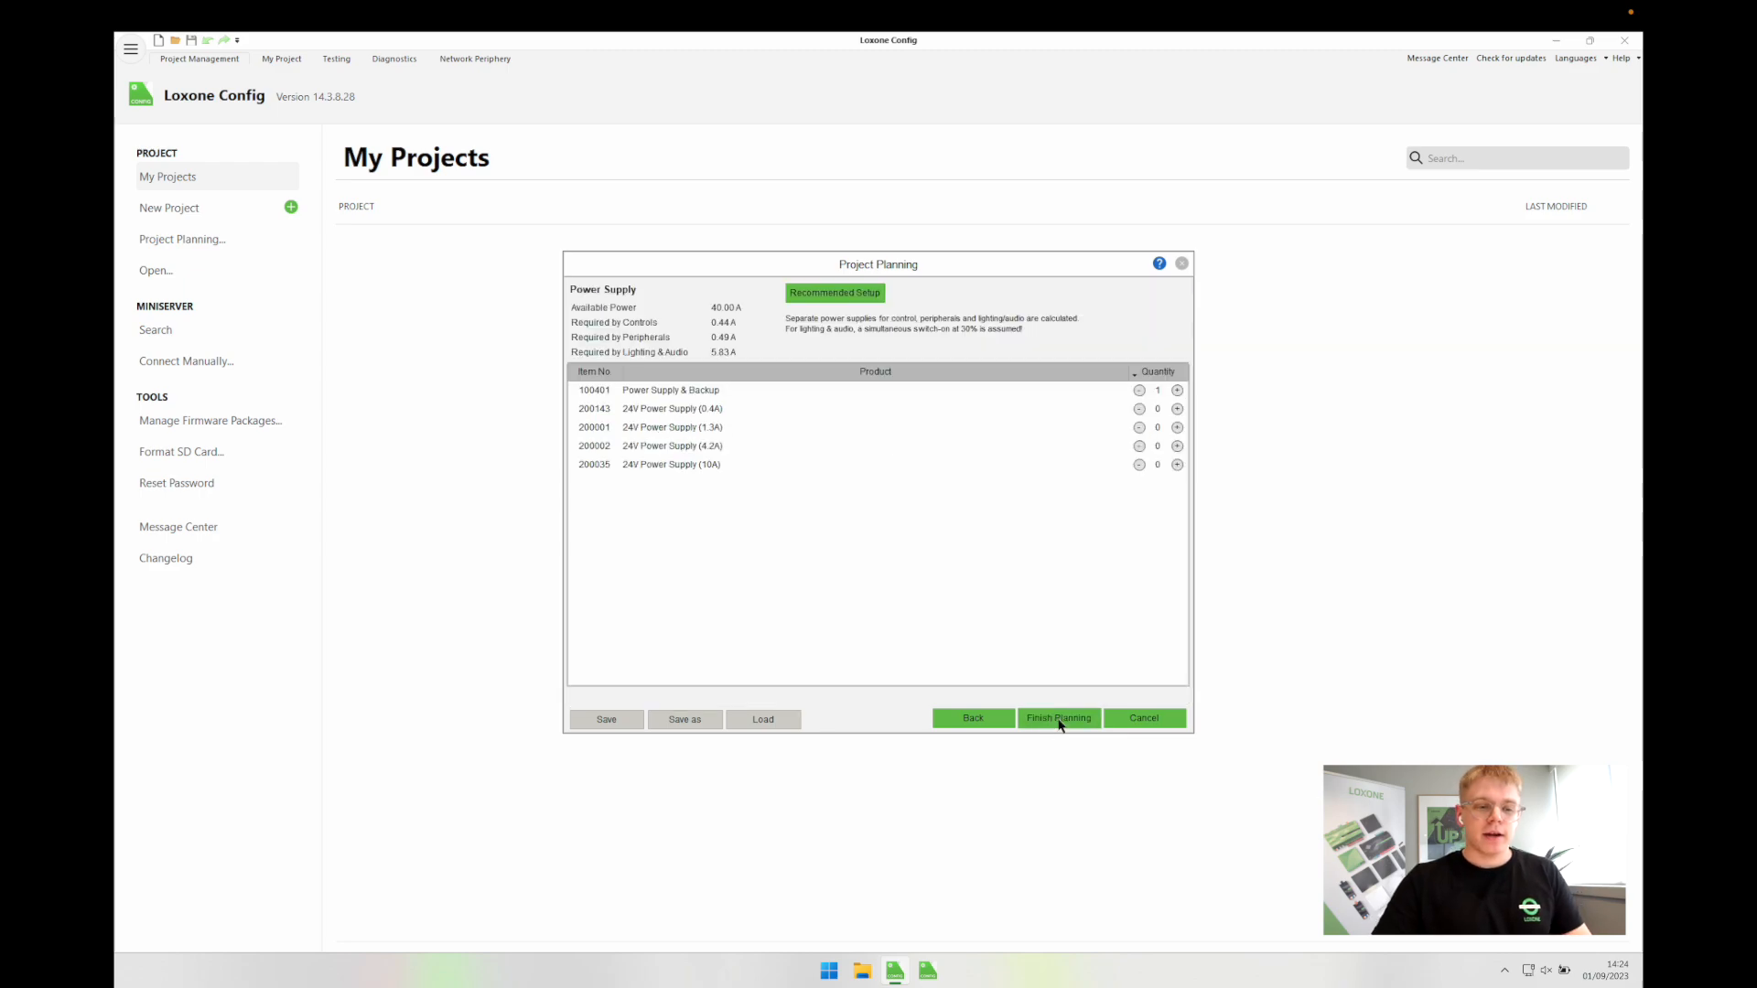
click(1061, 719)
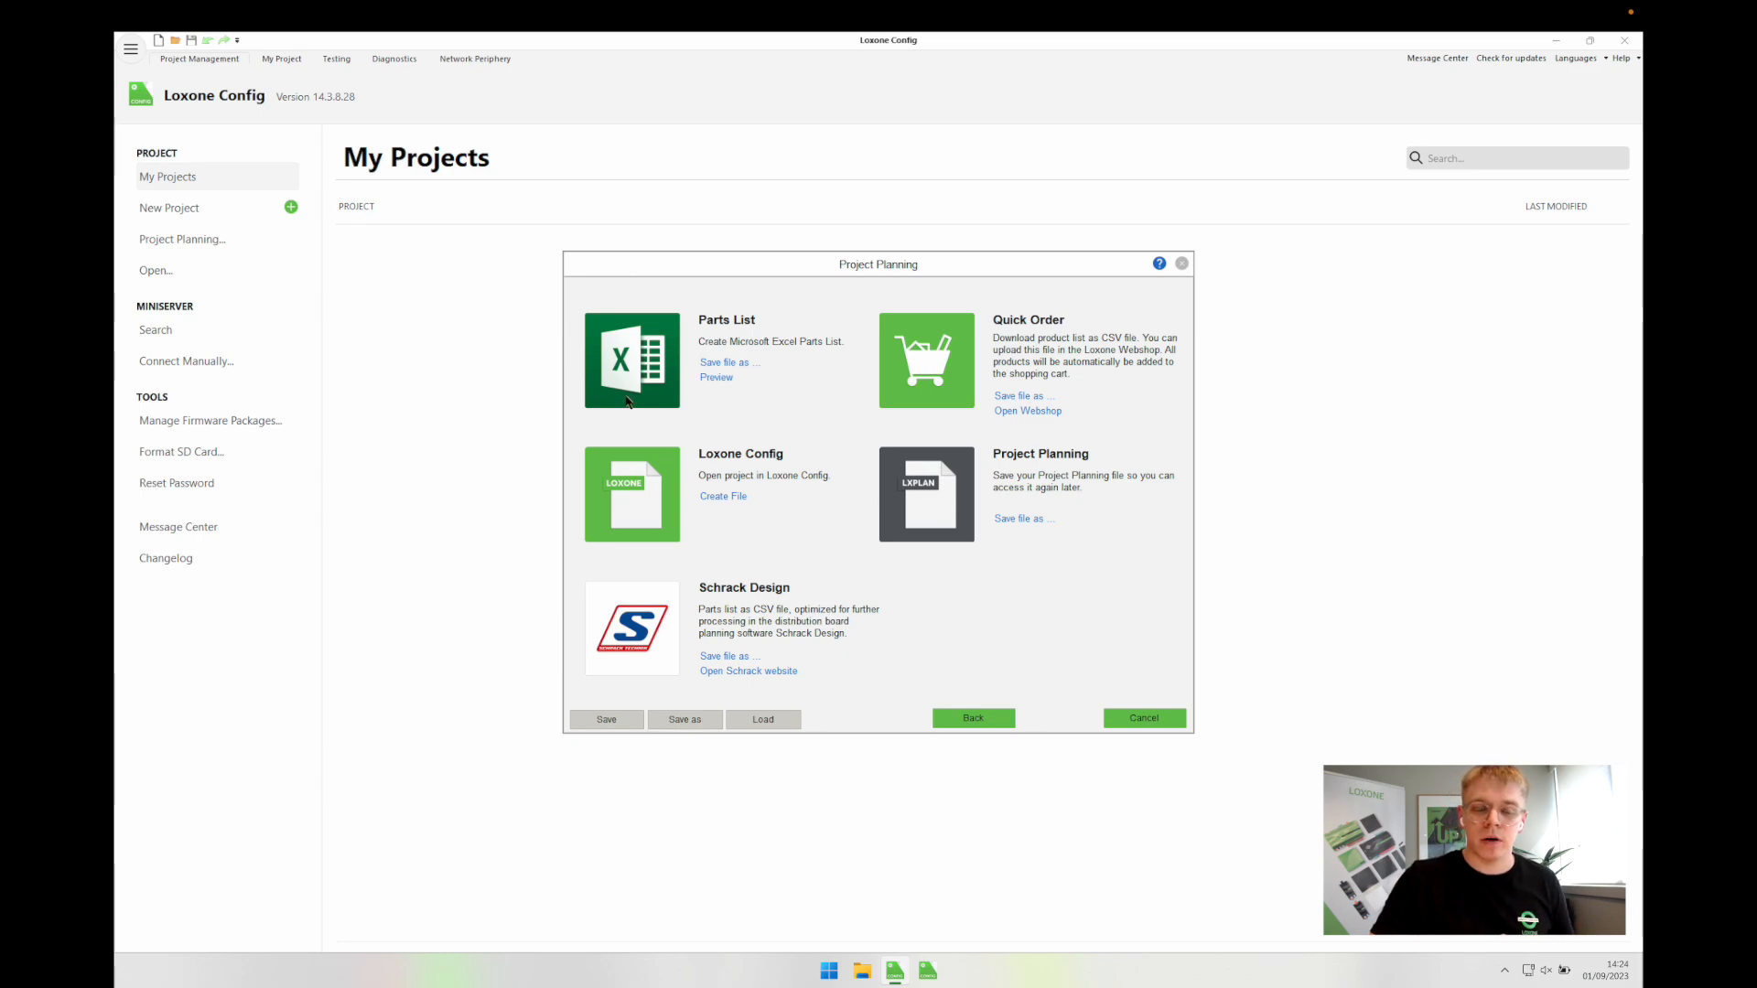
click(724, 364)
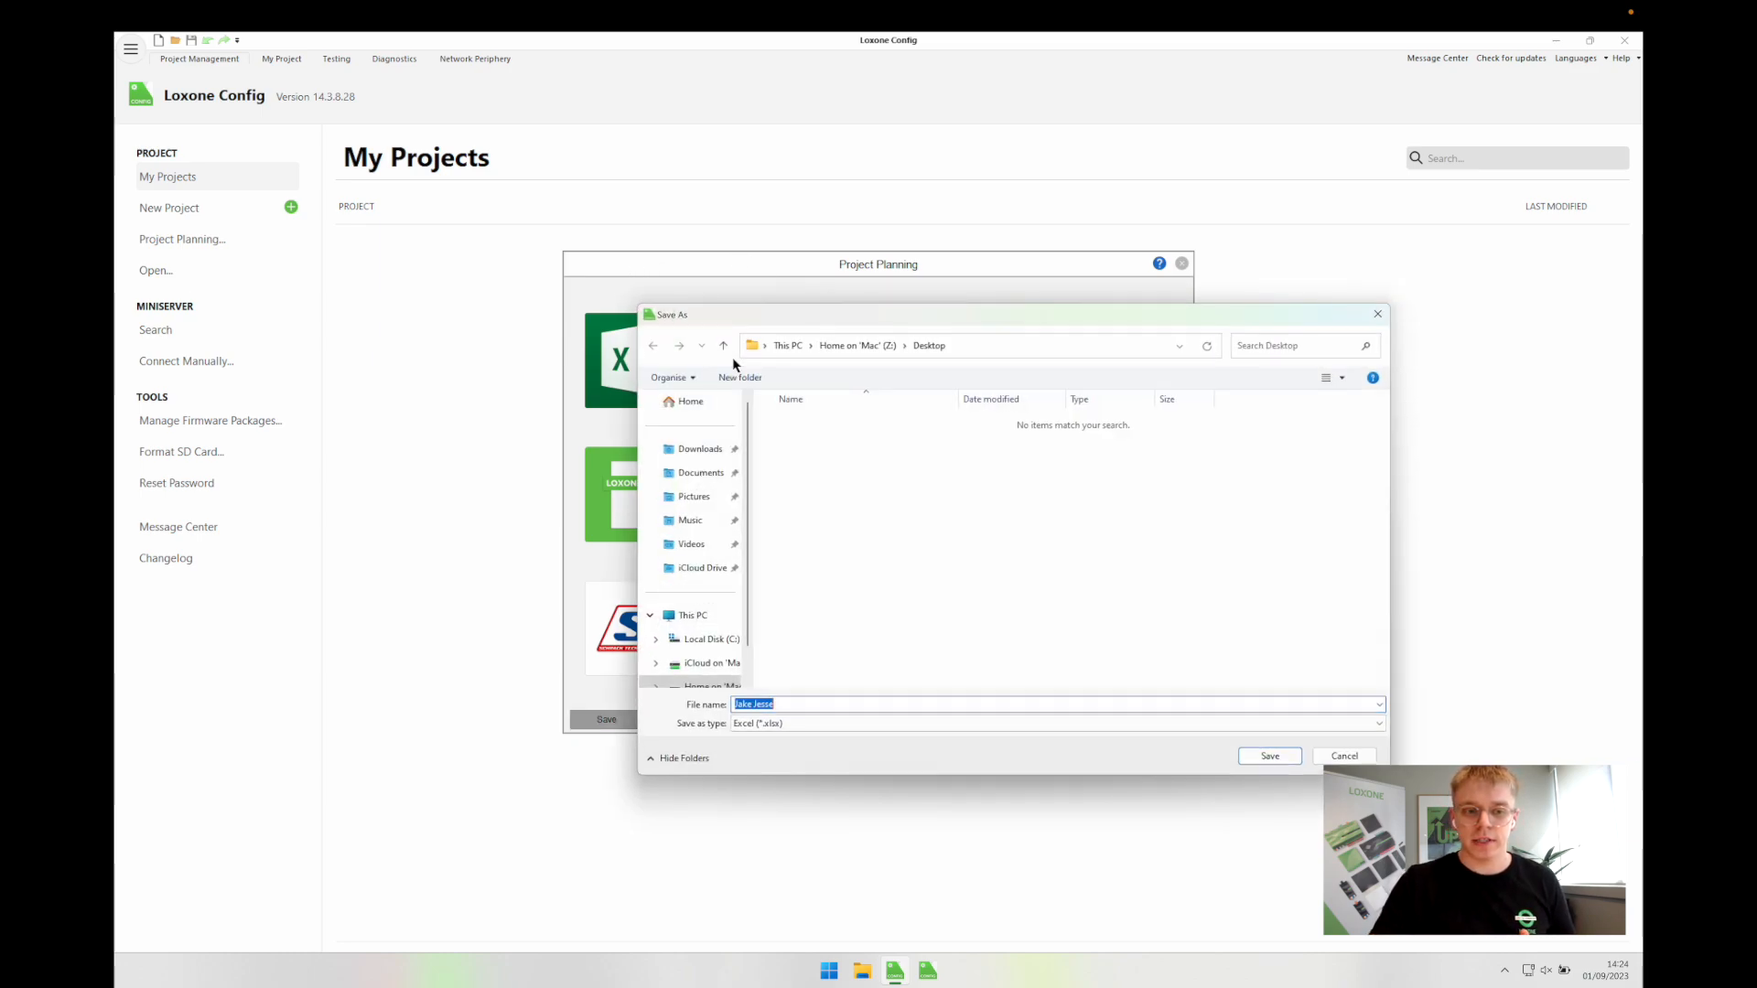
click(1259, 757)
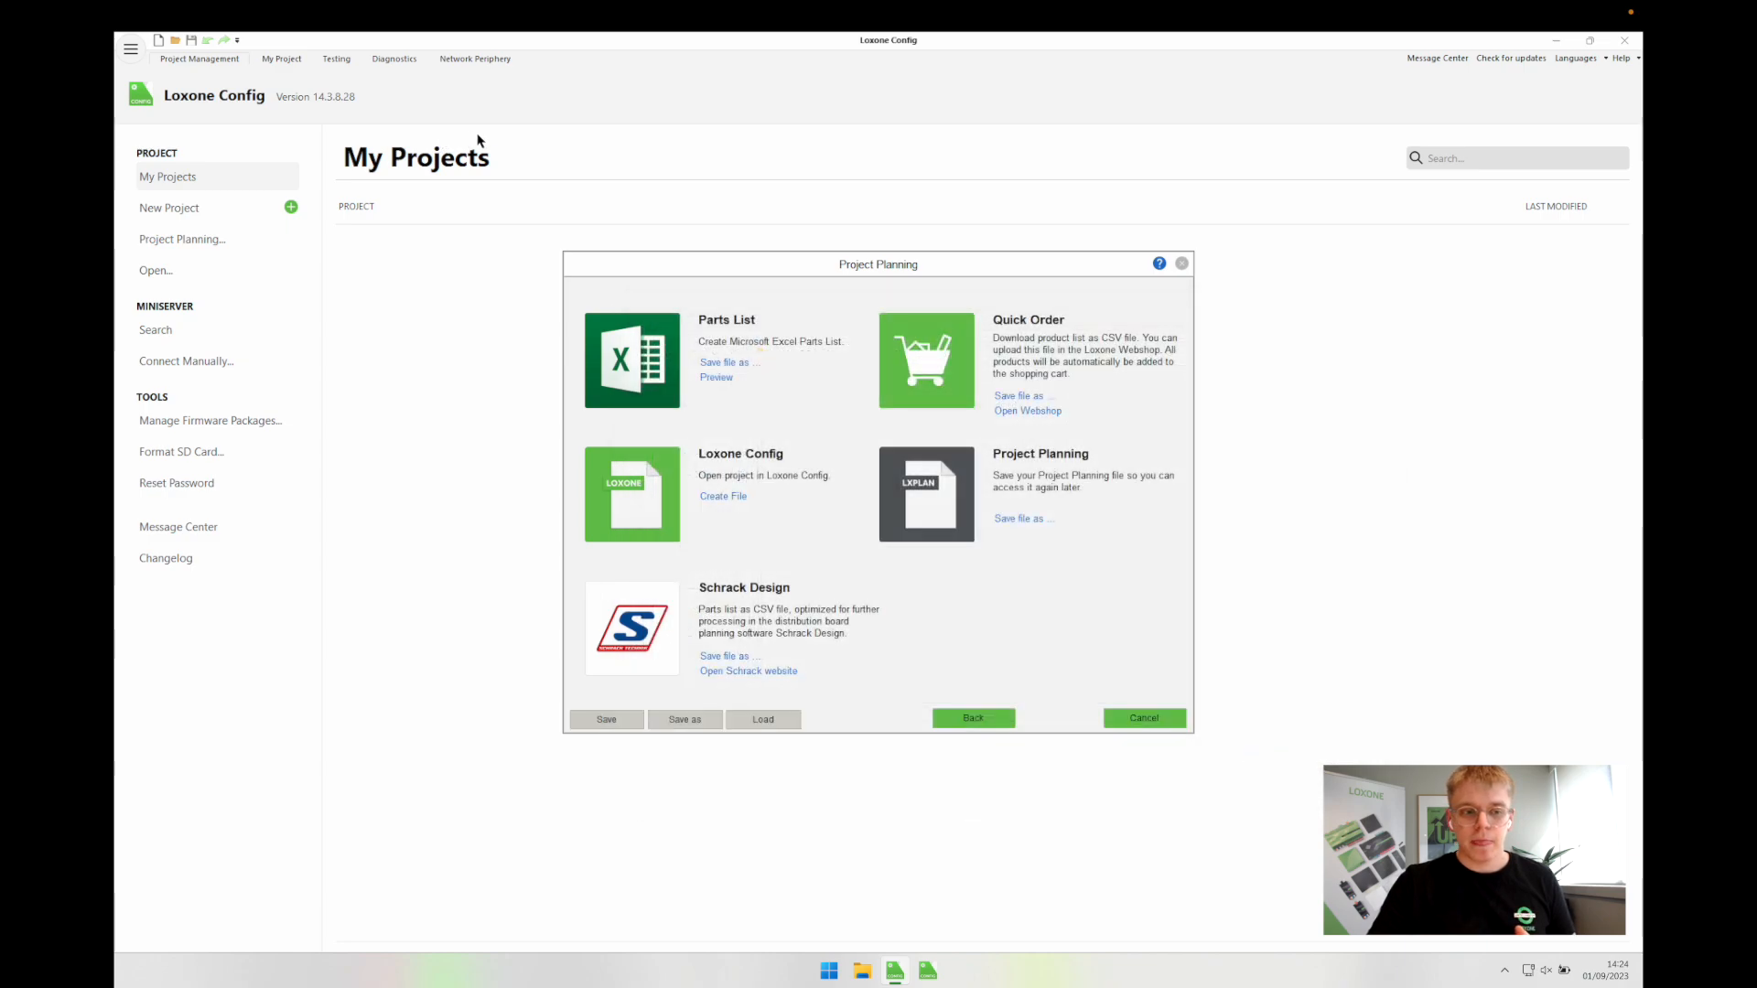
Step: Preview the Parts List in Excel, enlarge and zoom it, and inspect E25's Total excl. VAT formula
click(727, 378)
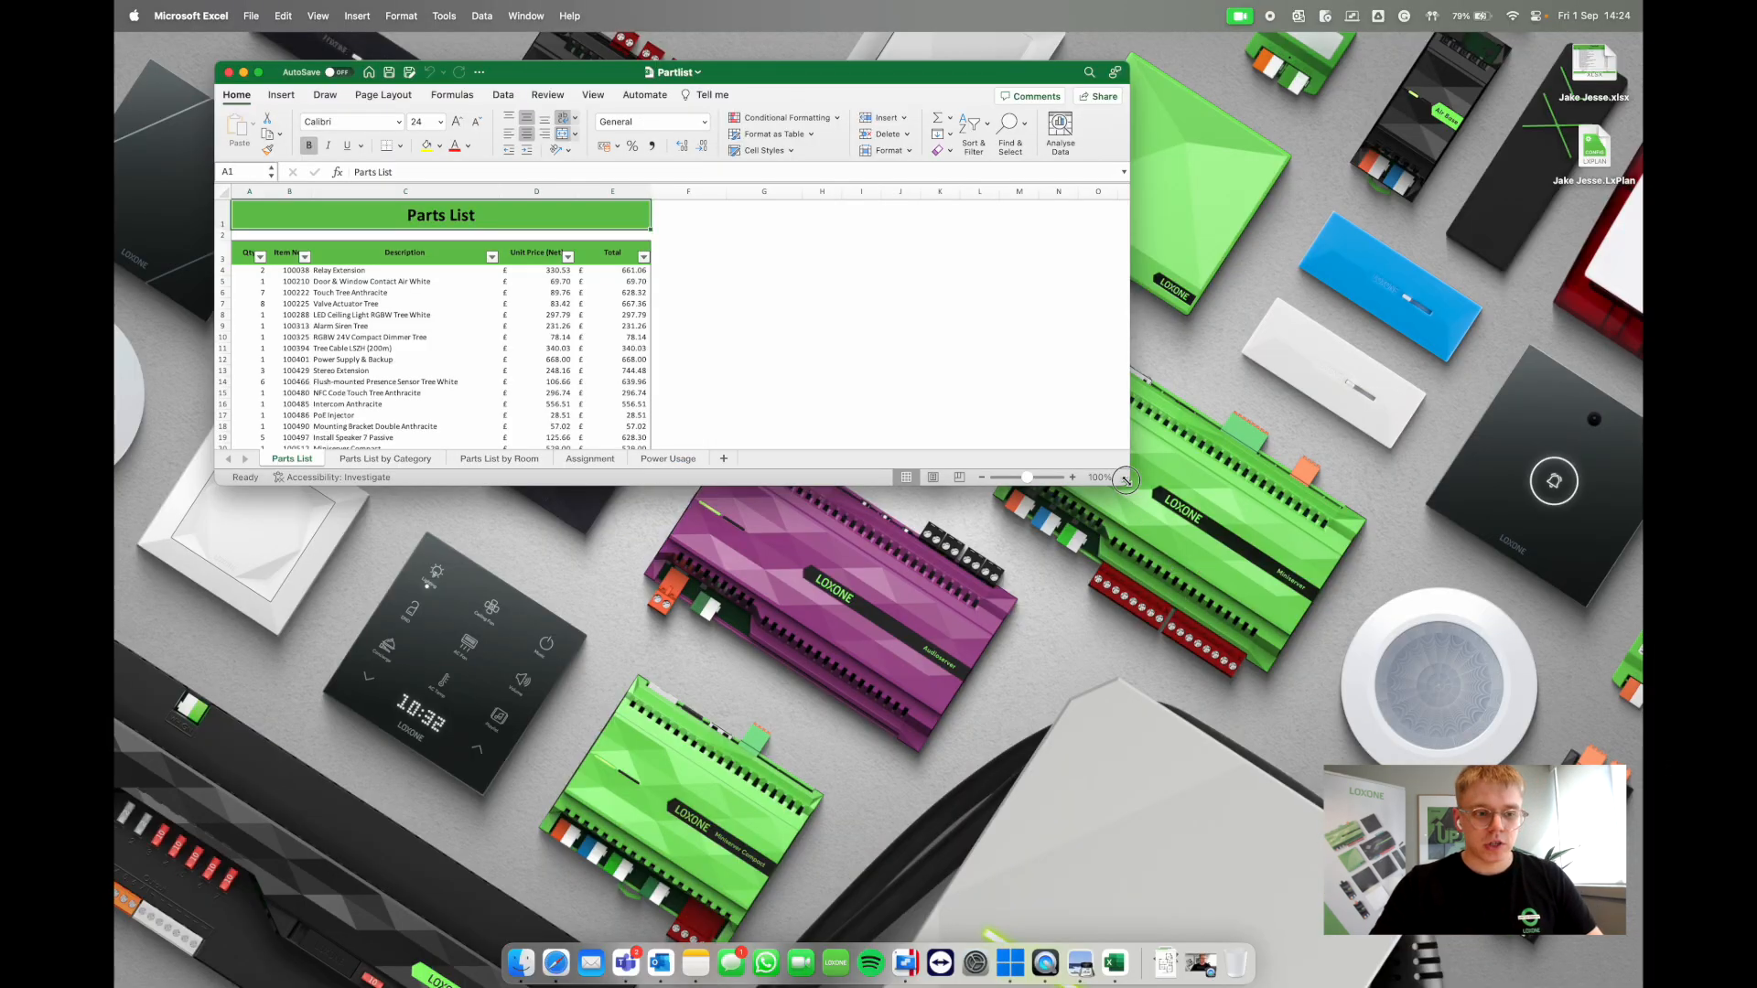
drag(1127, 483, 1397, 766)
scroll(723, 568, up, 2)
scroll(723, 568, up, 2)
scroll(723, 568, left, 2)
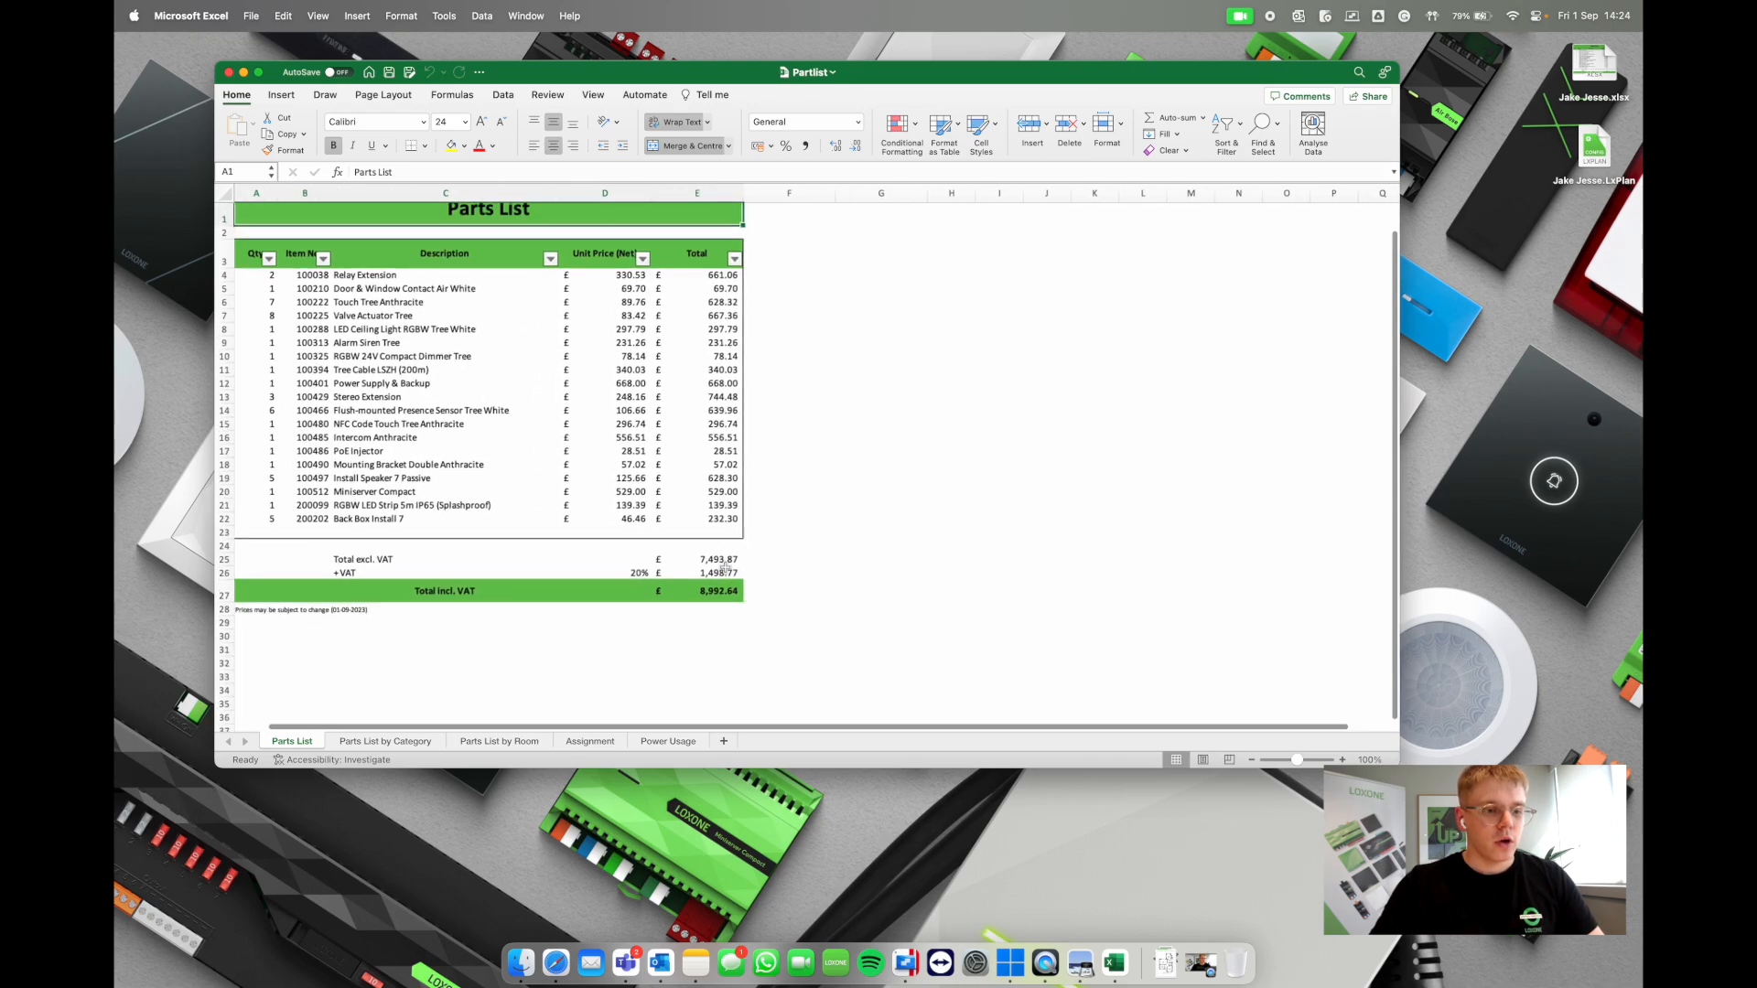
scroll(731, 565, up, 2)
scroll(732, 566, up, 2)
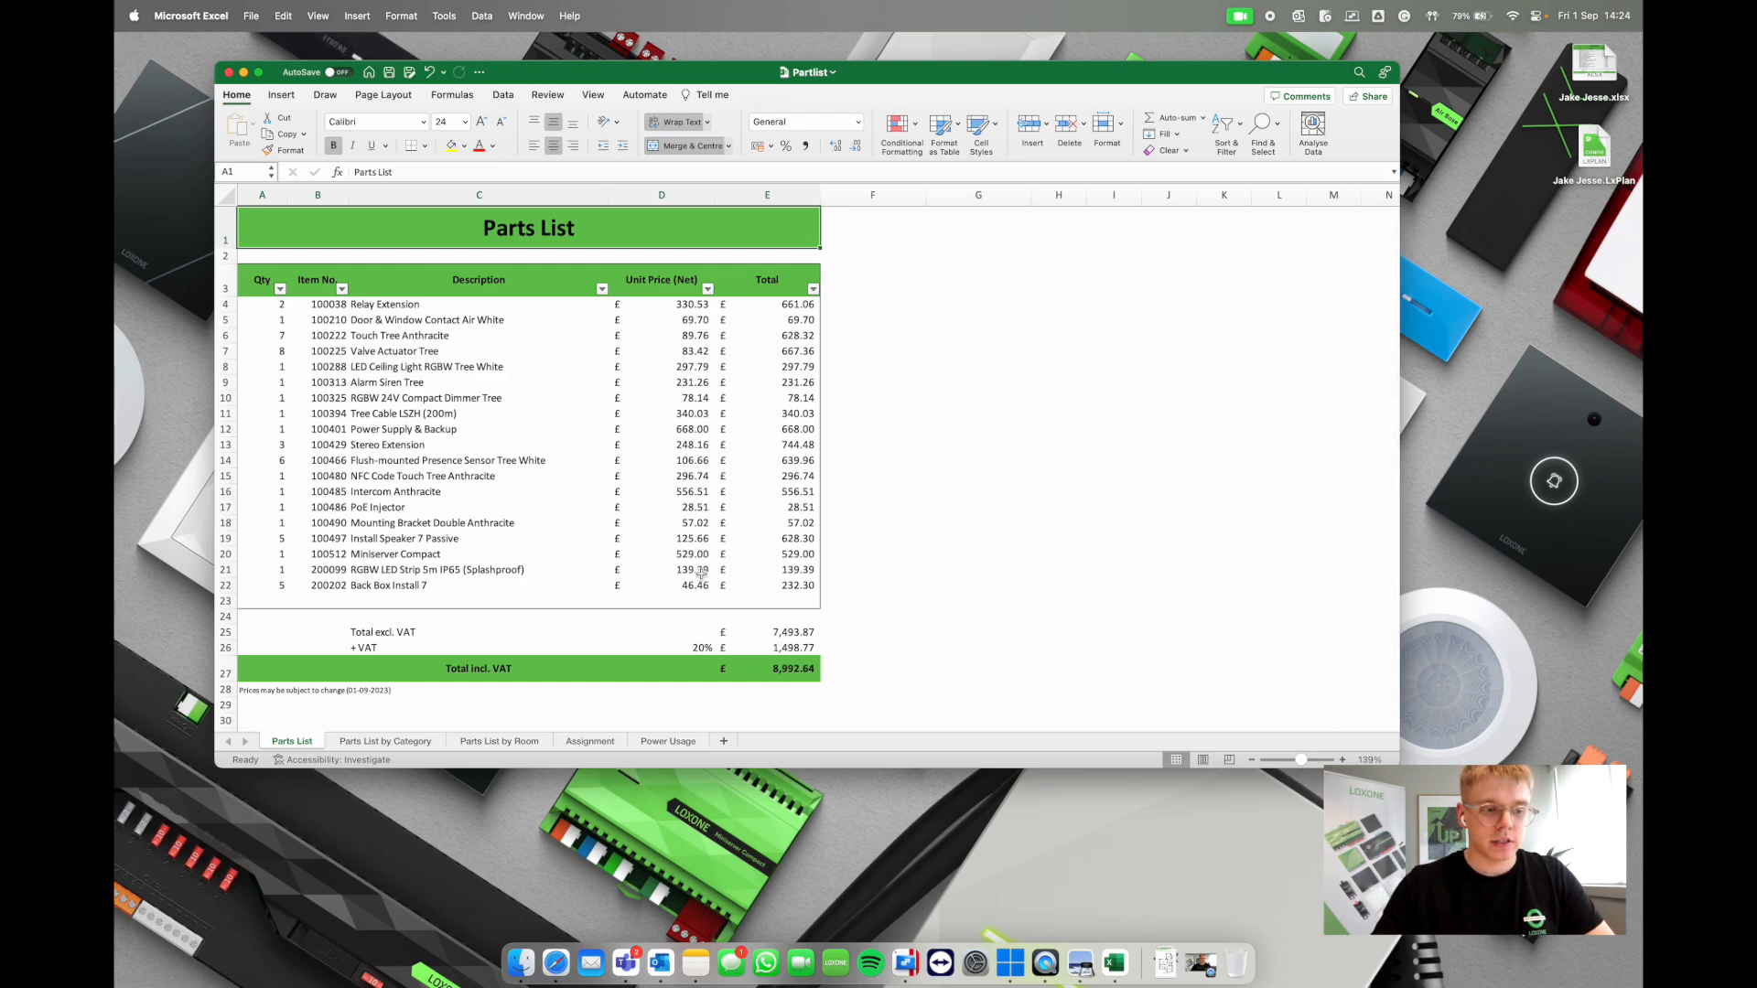
click(798, 631)
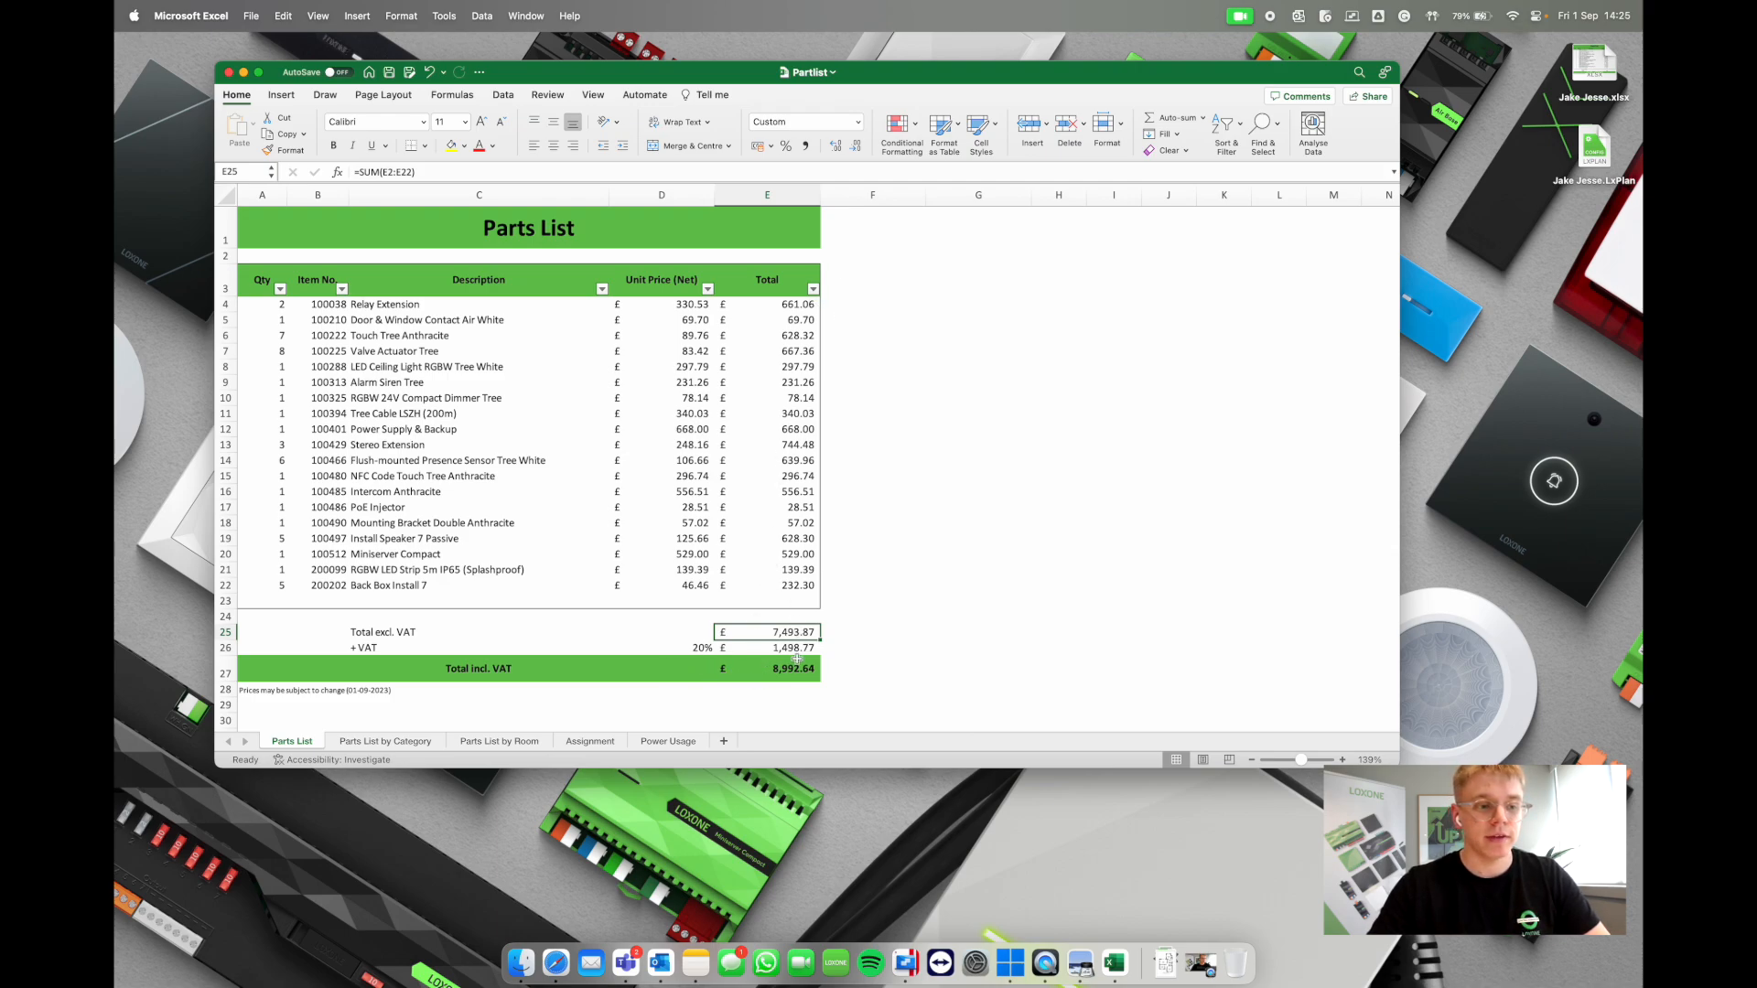
Step: Browse the Parts List by Category and by Room sheets, then review the Assignment sheet's Tree Devices IO usage
click(348, 742)
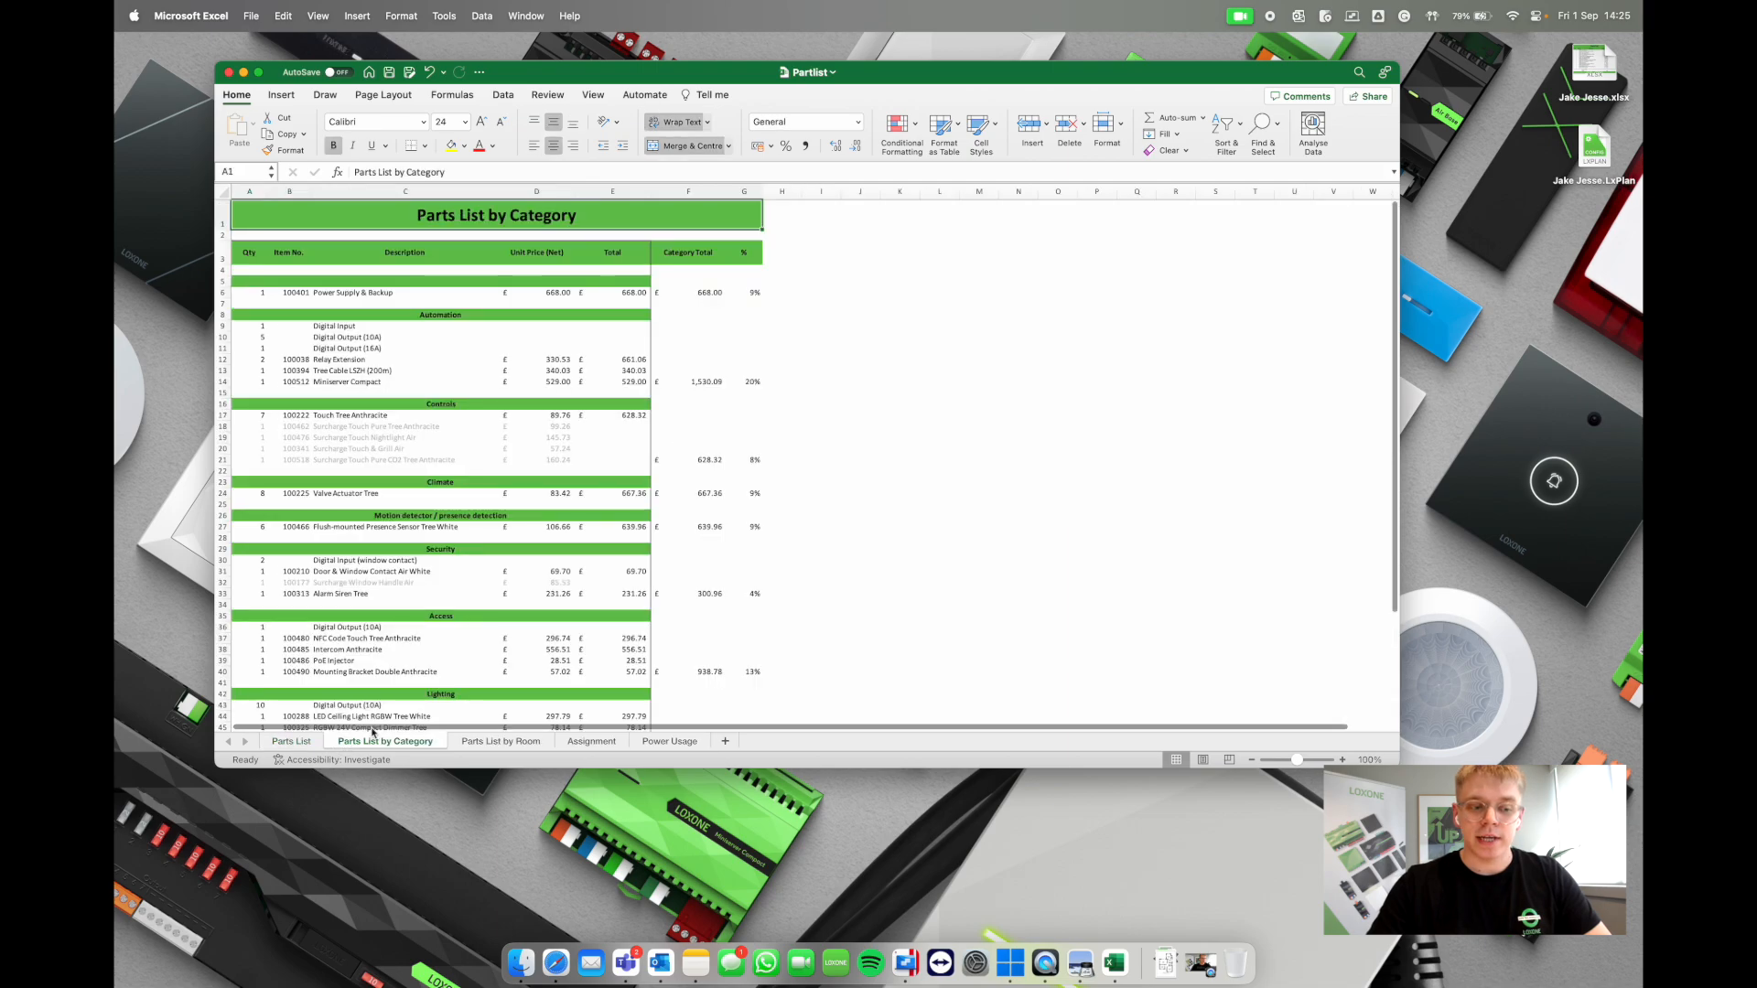
click(477, 743)
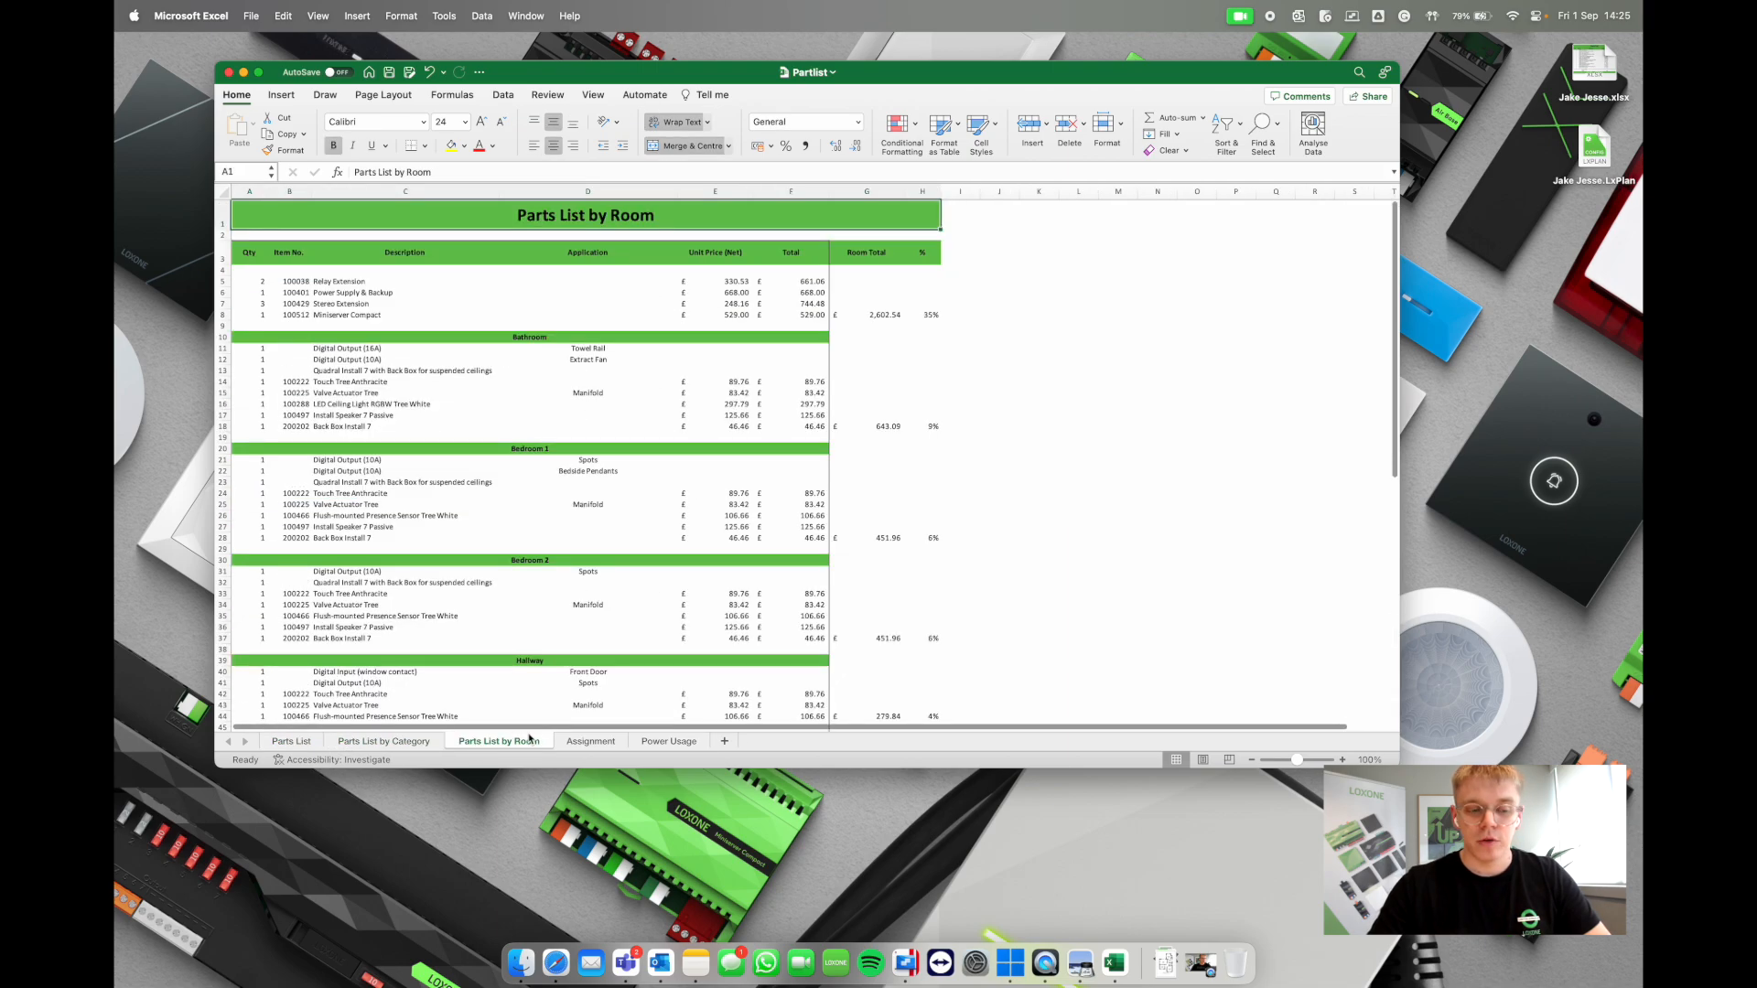
click(586, 741)
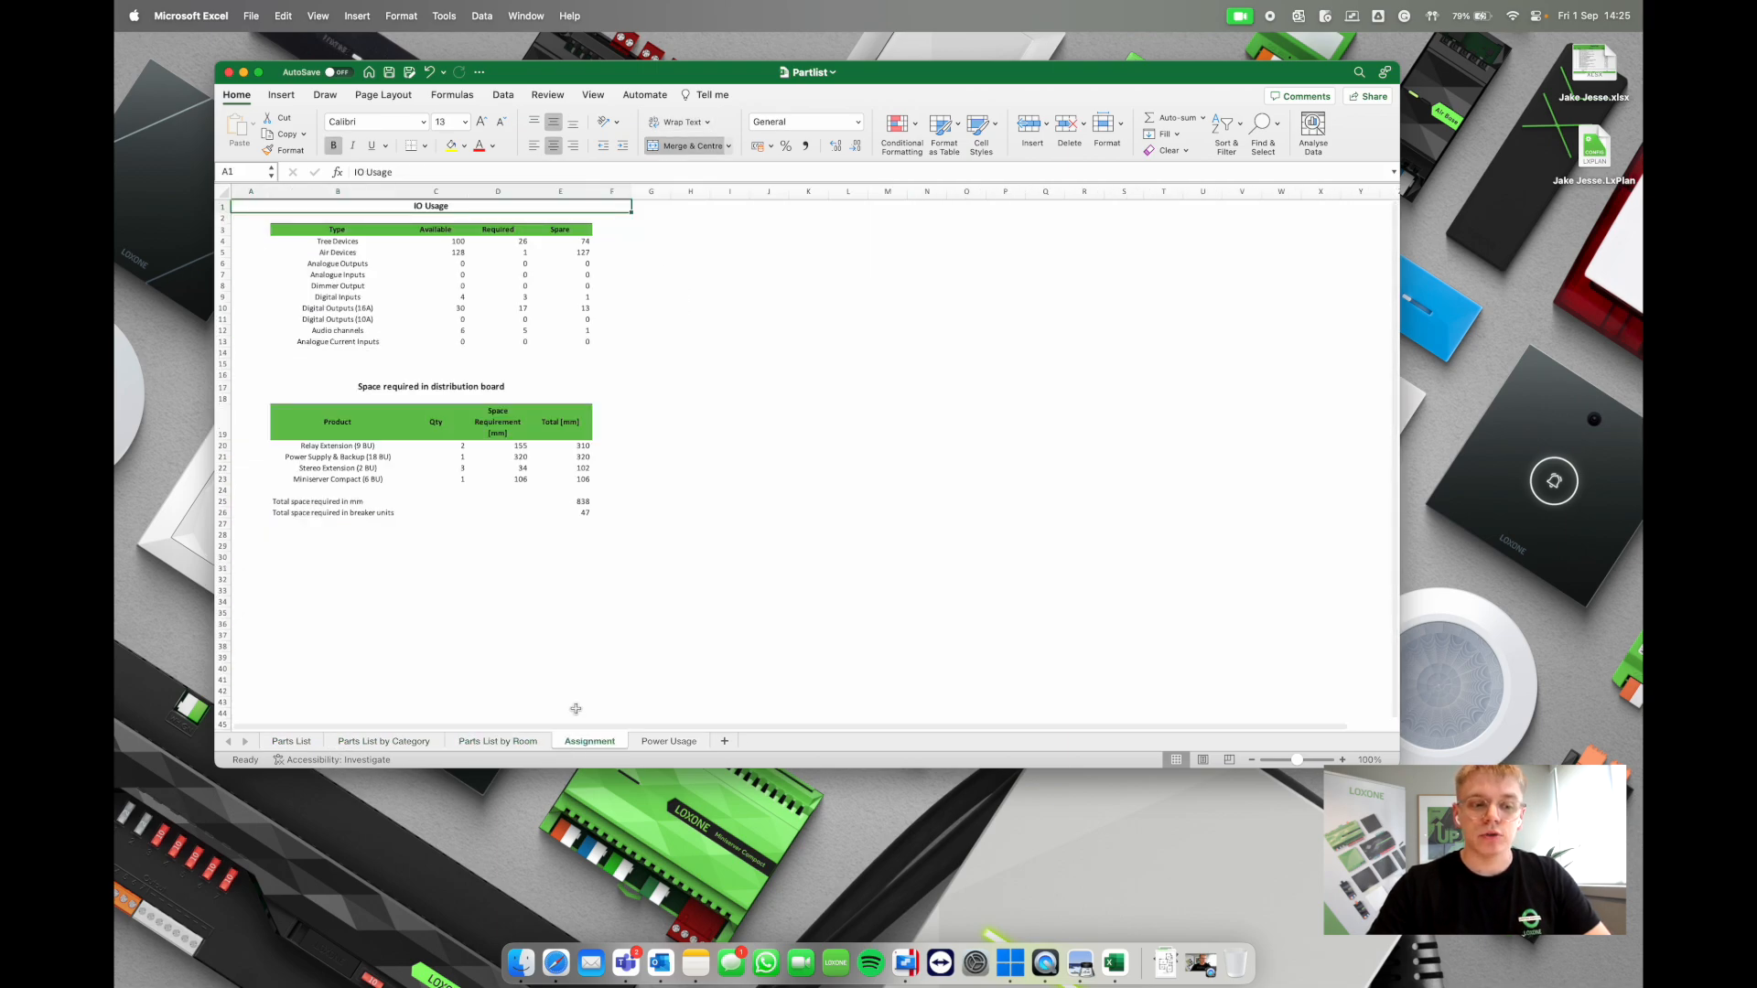
scroll(438, 275, up, 5)
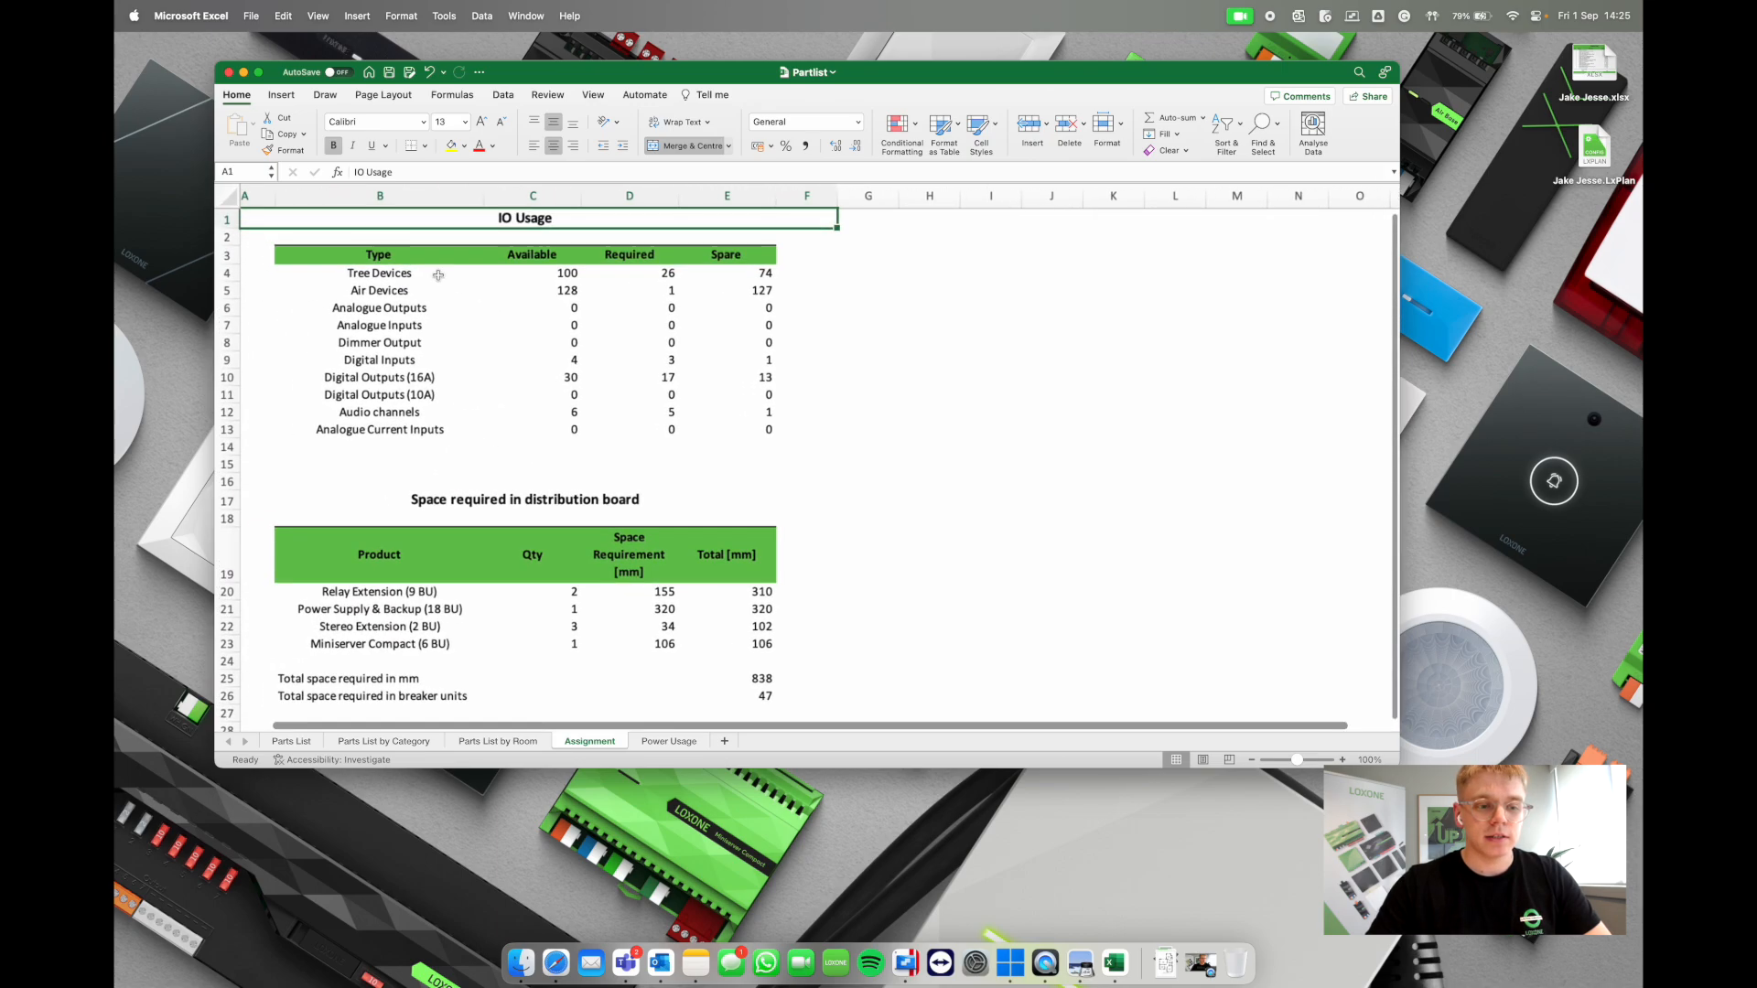
scroll(438, 275, up, 4)
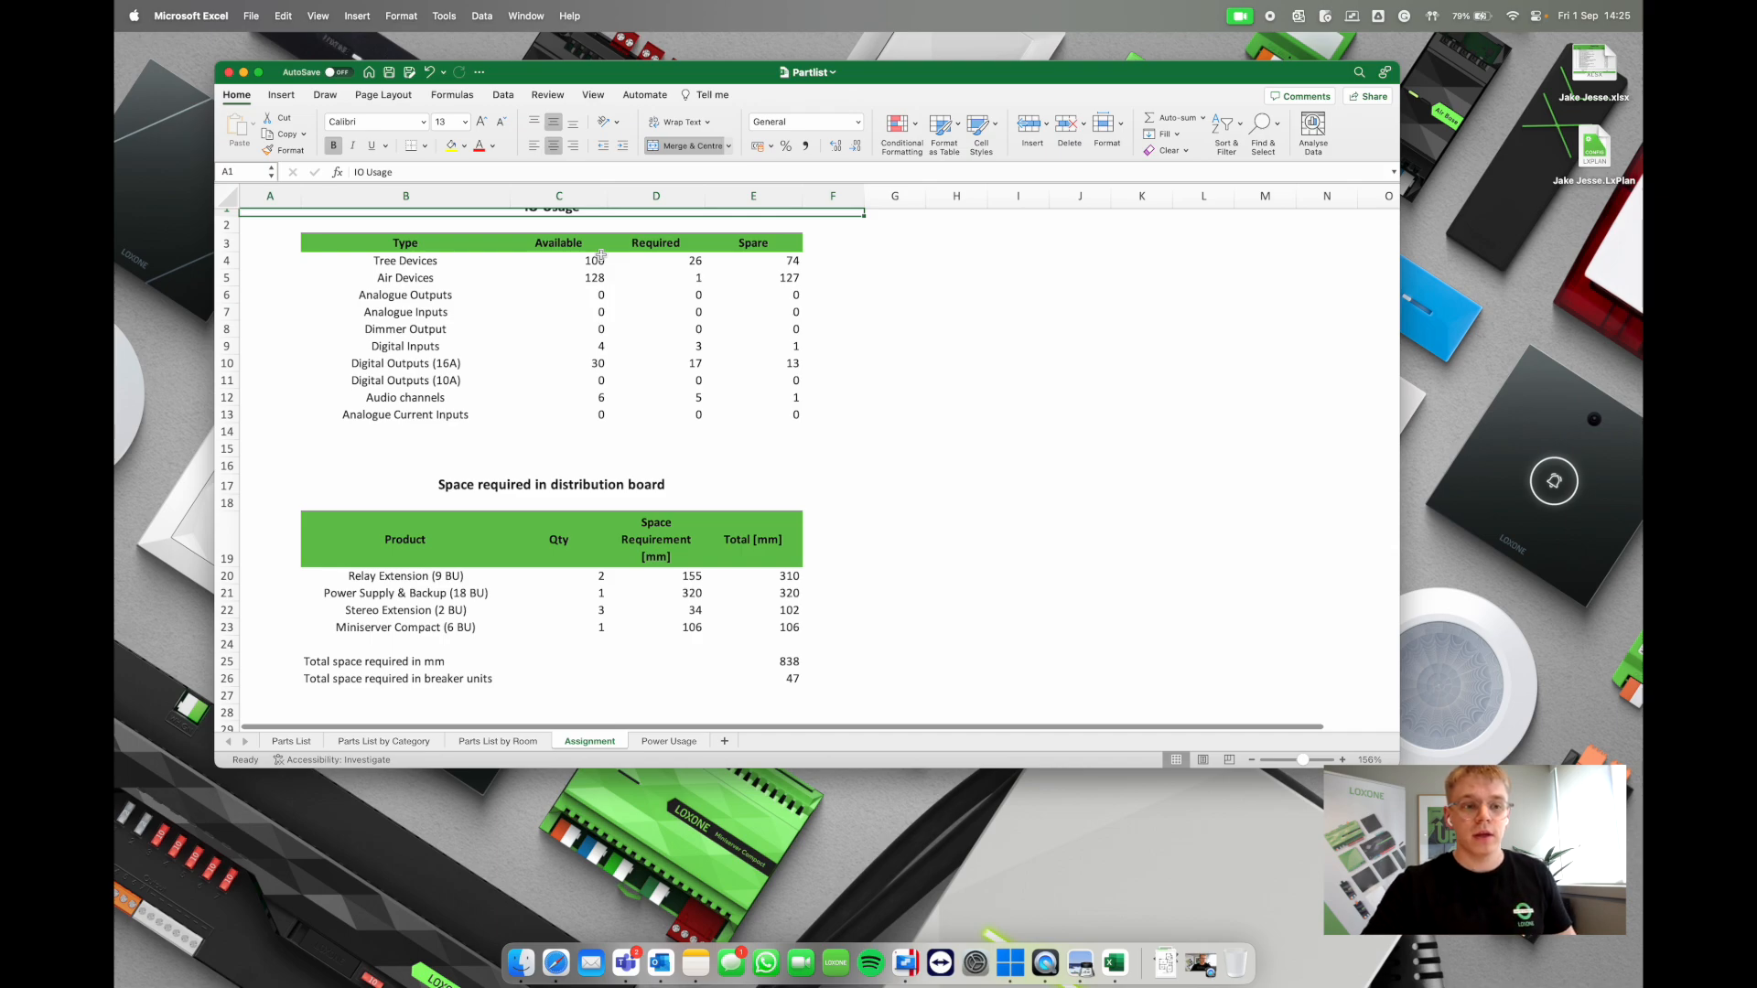
click(688, 263)
click(806, 260)
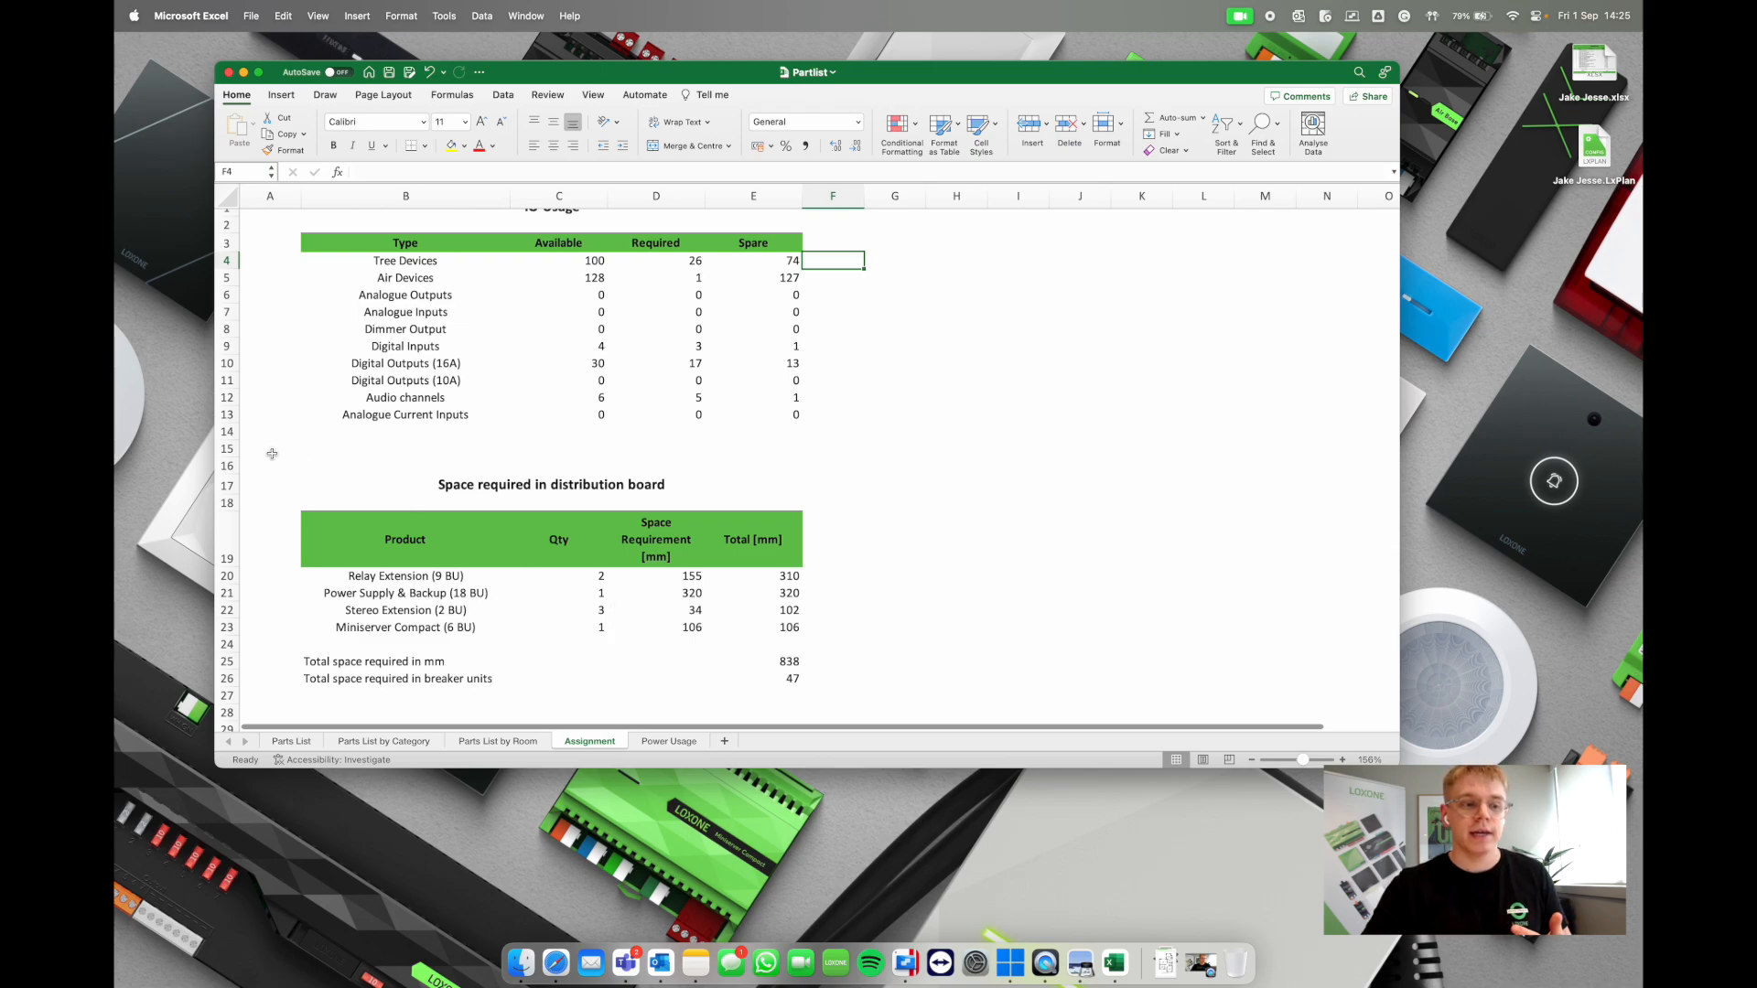
Step: Review the distribution board space rows, from Relay Extension to Miniserver Compact, totalling 838 mm
drag(311, 473, 829, 687)
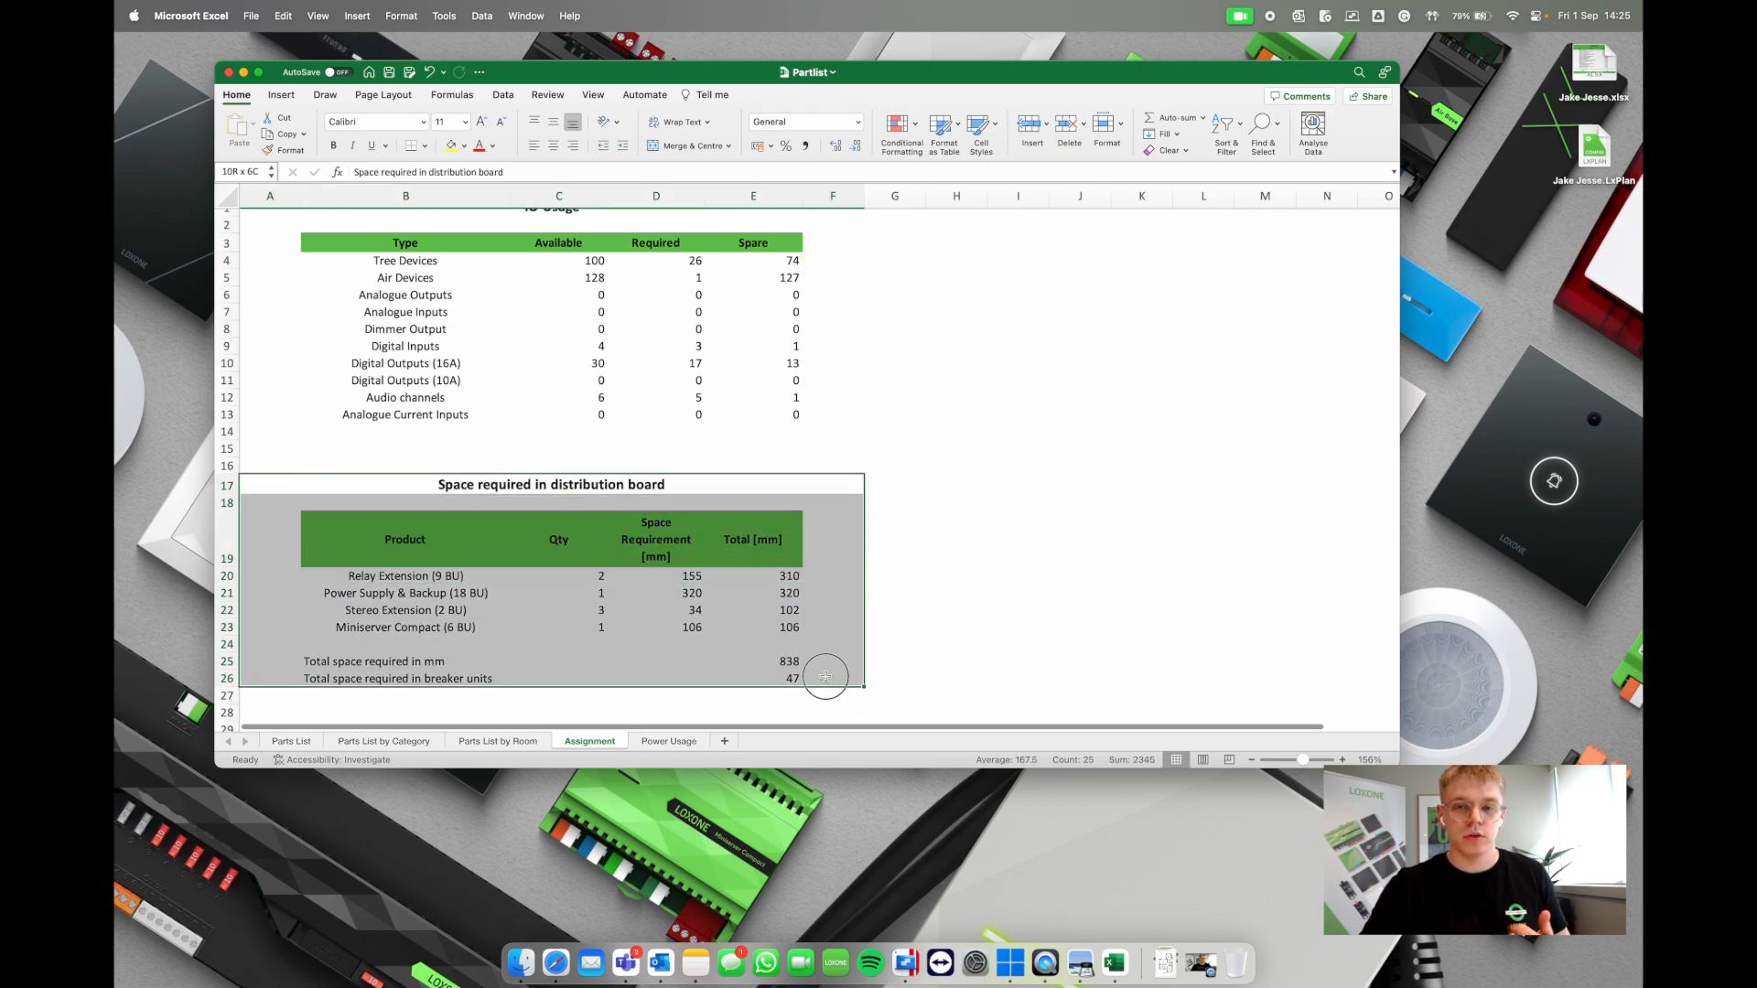
click(1017, 609)
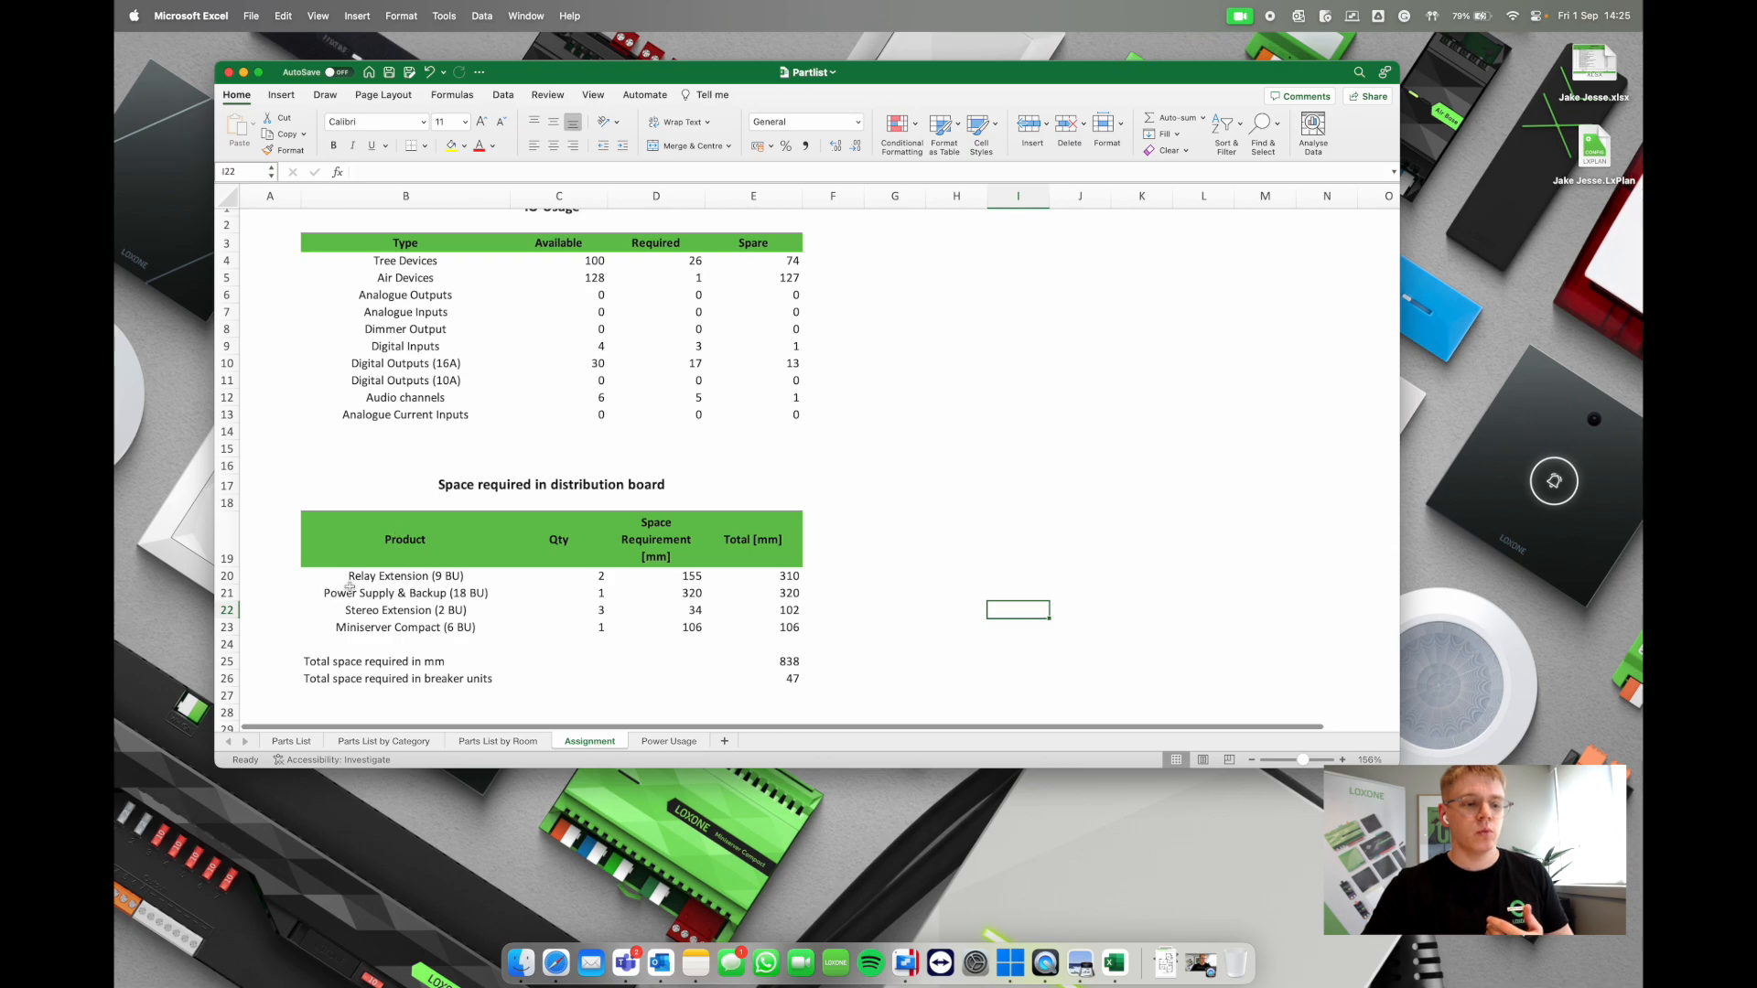
click(384, 626)
click(389, 611)
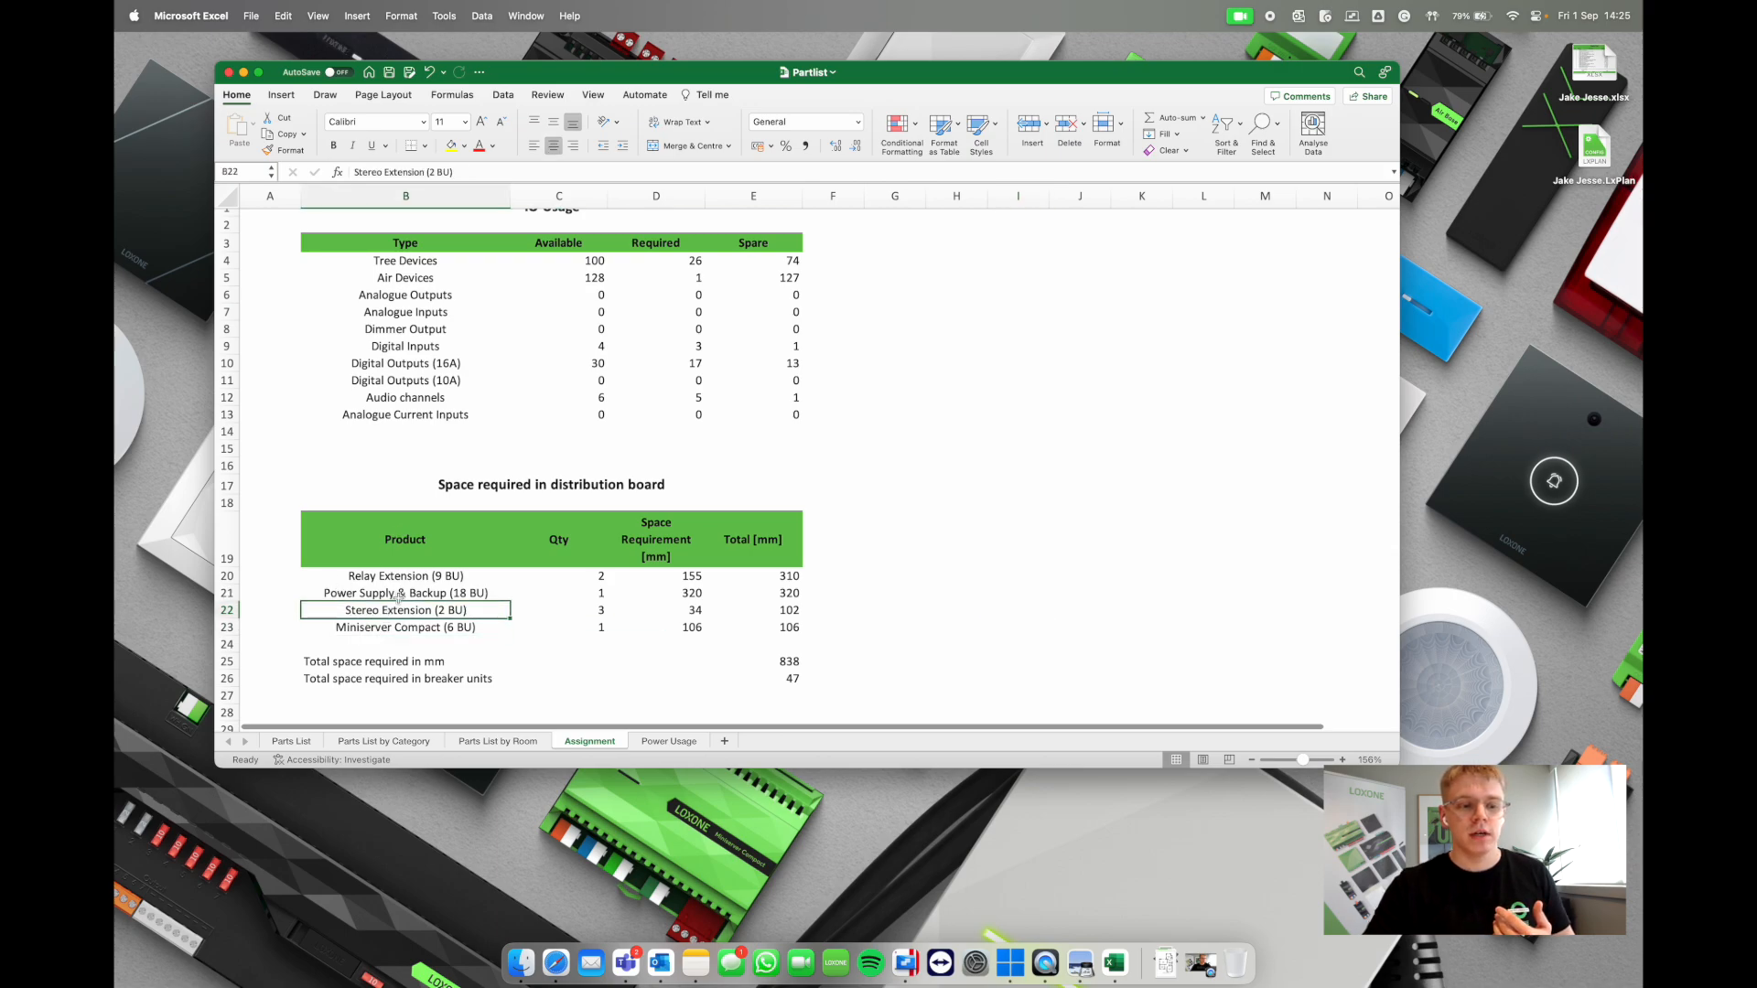
click(401, 595)
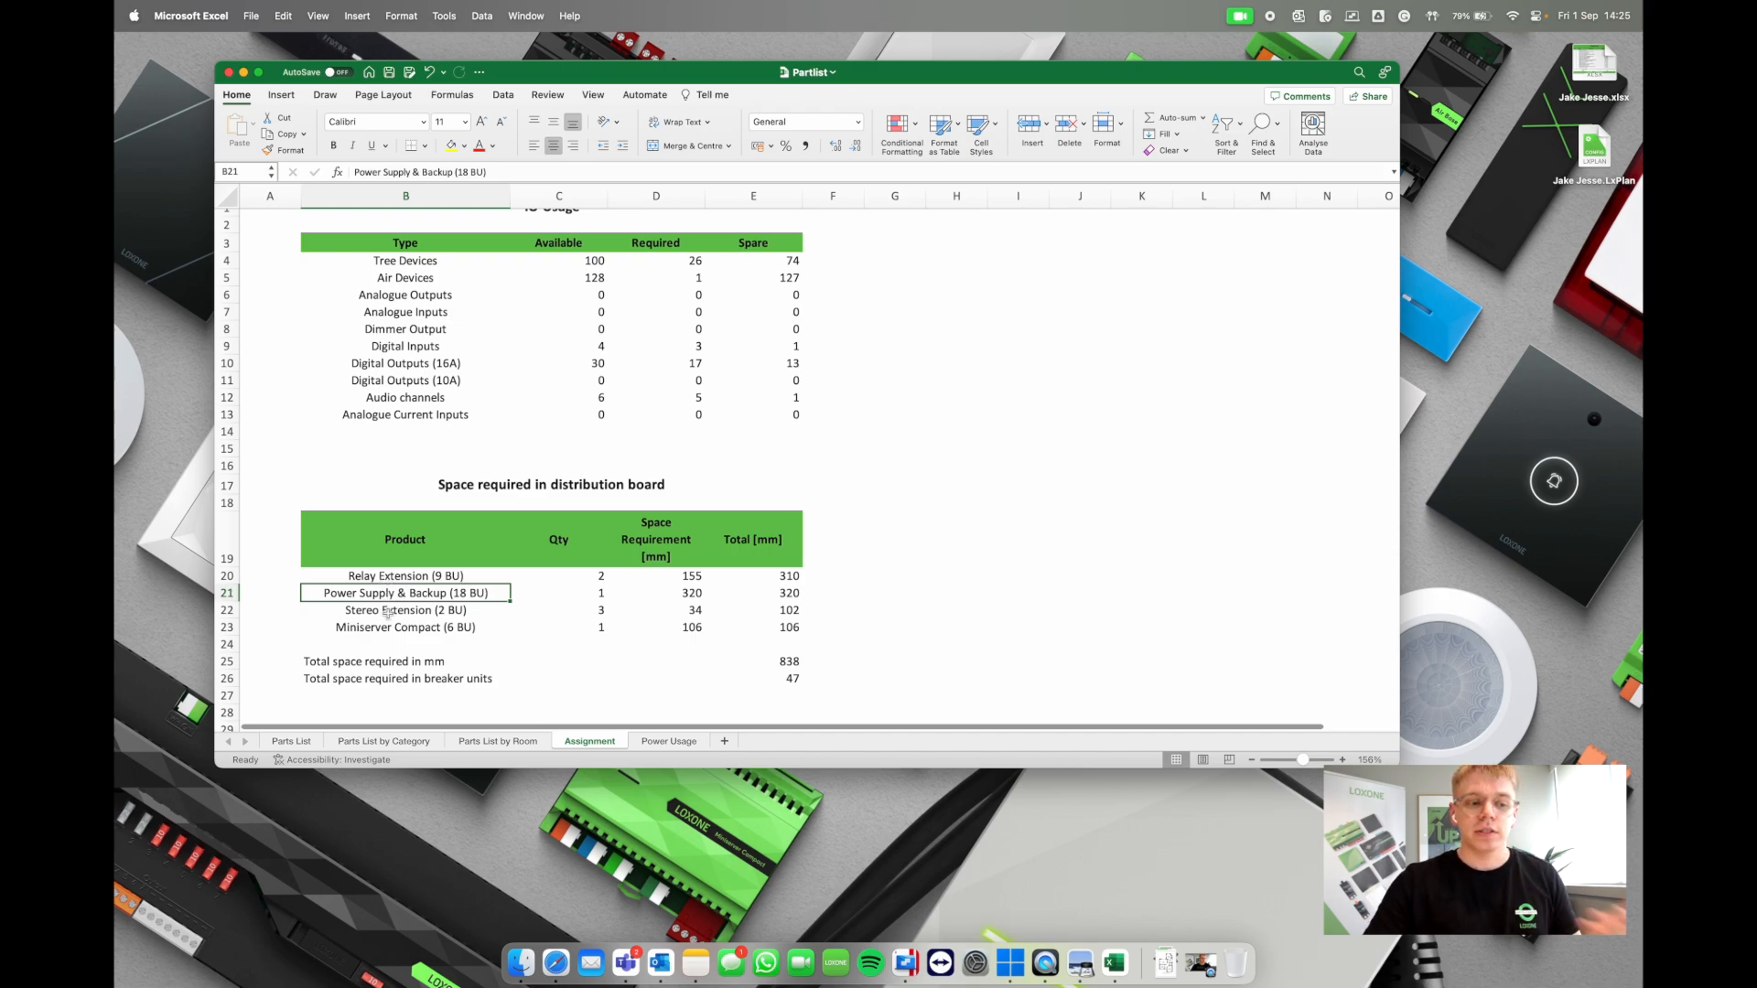
click(387, 611)
click(382, 594)
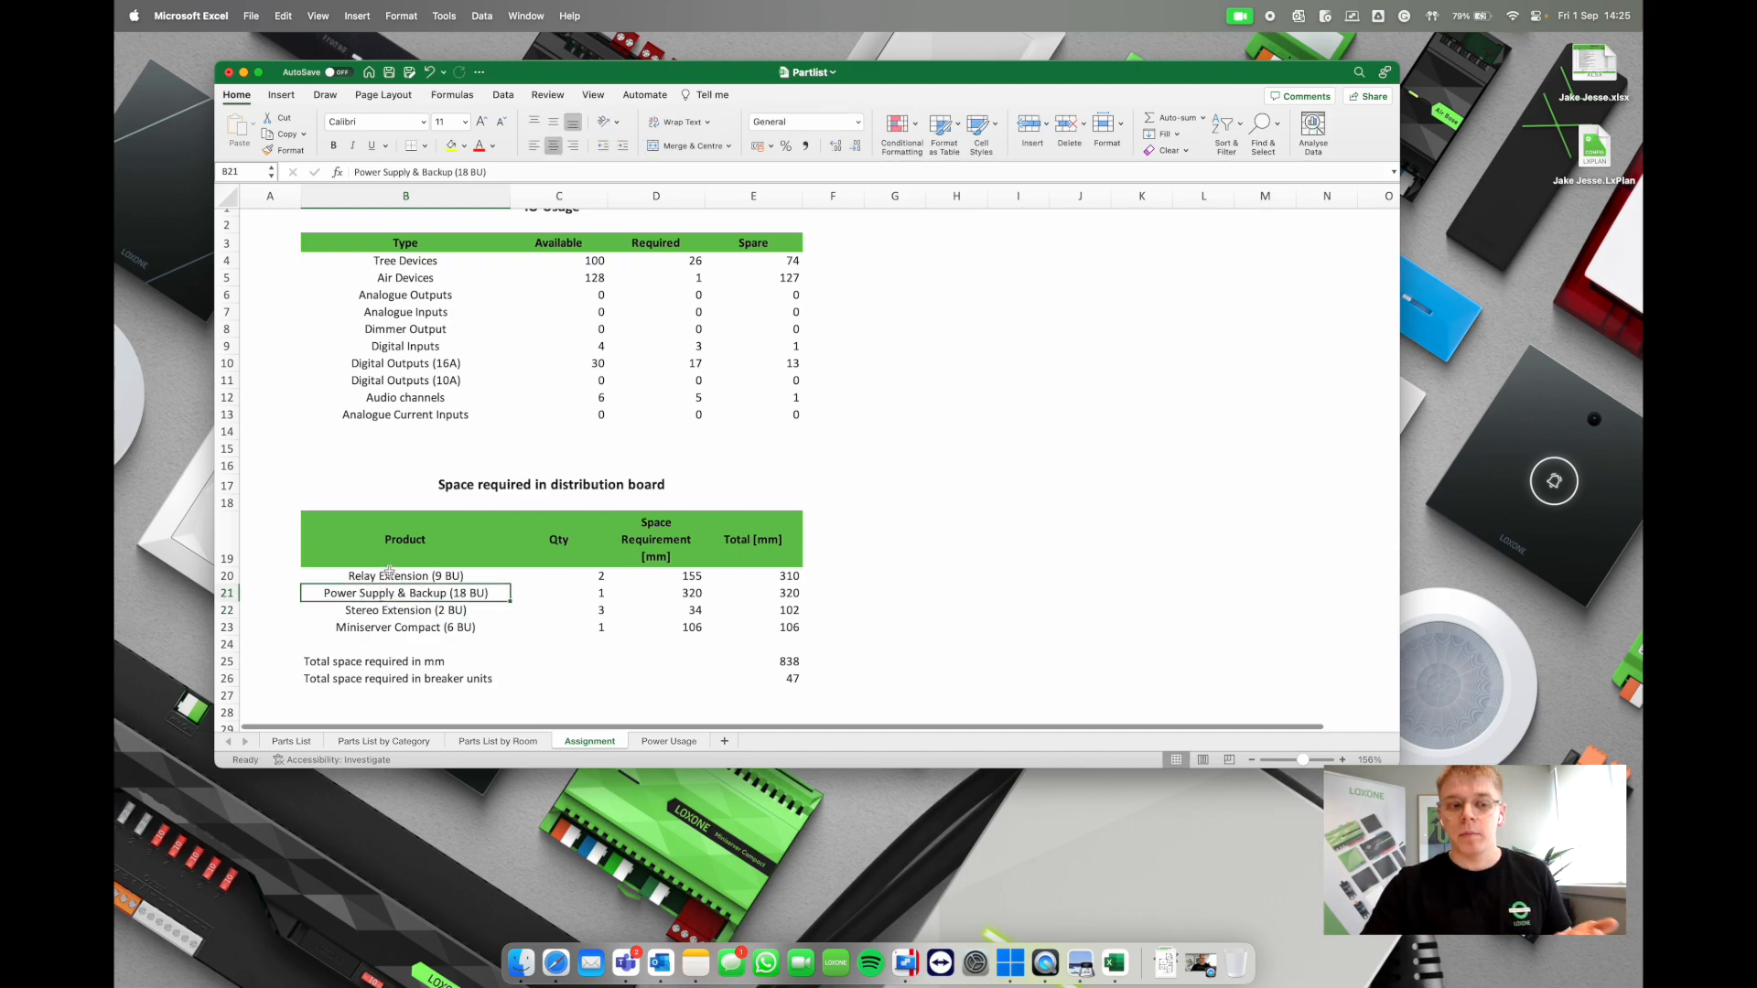
click(450, 577)
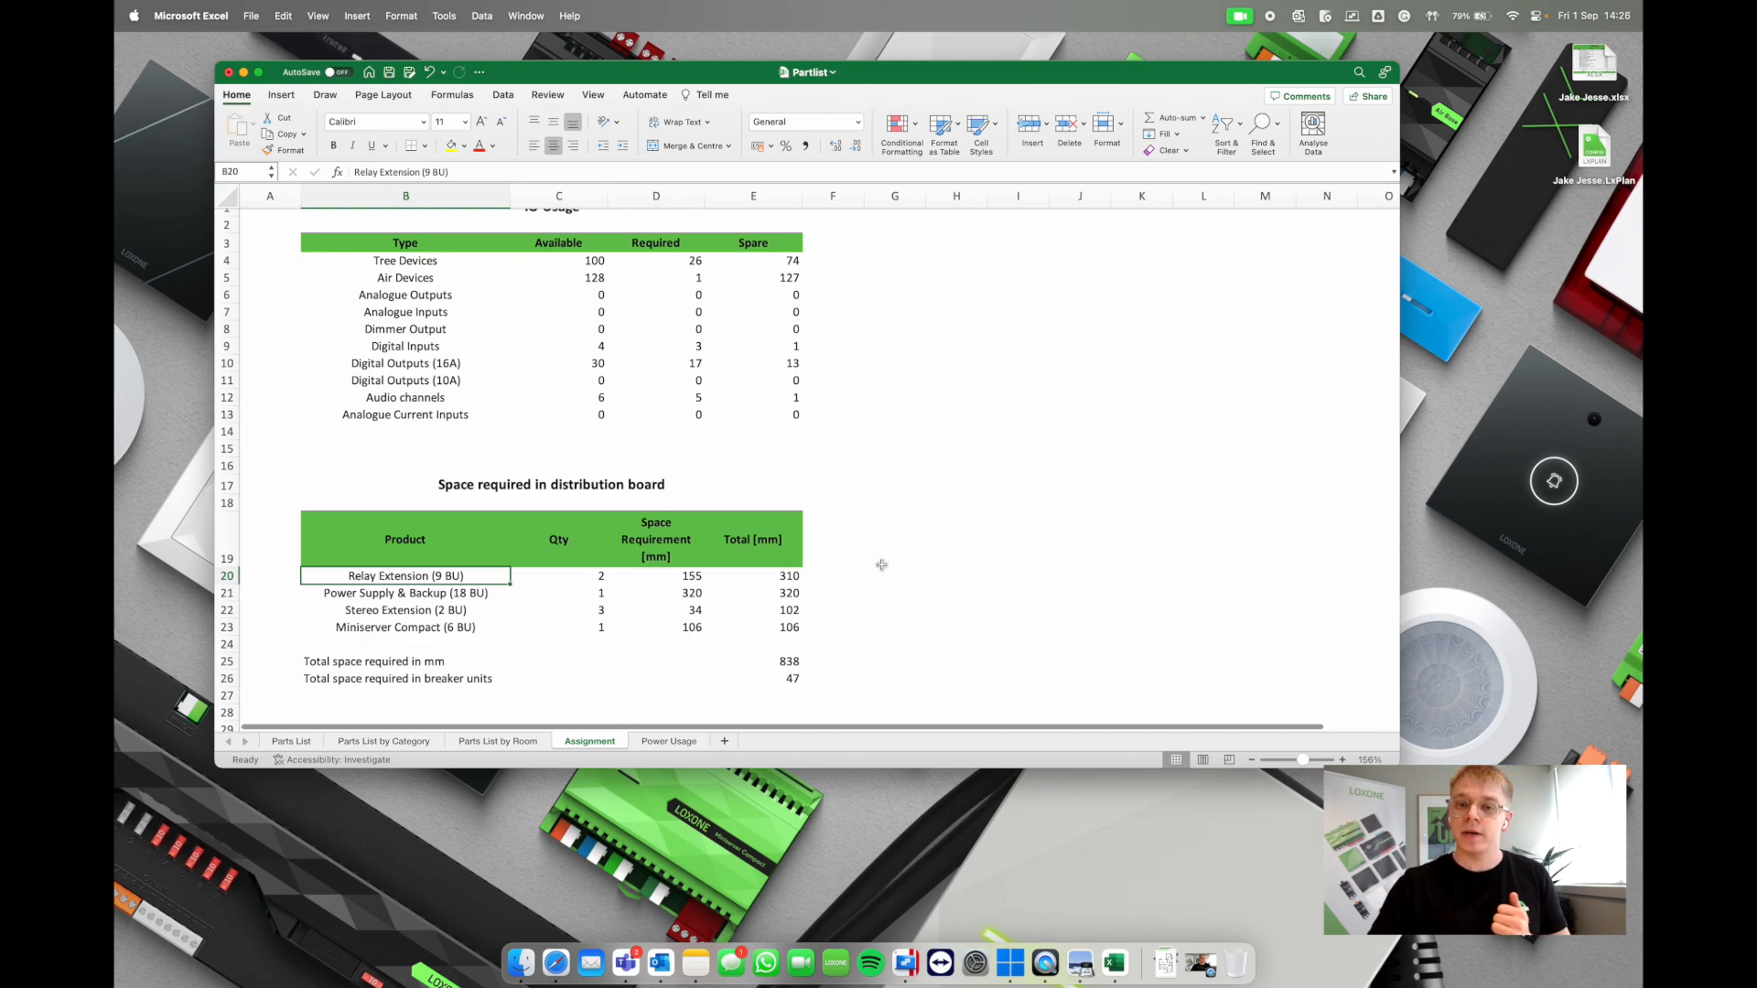
click(635, 689)
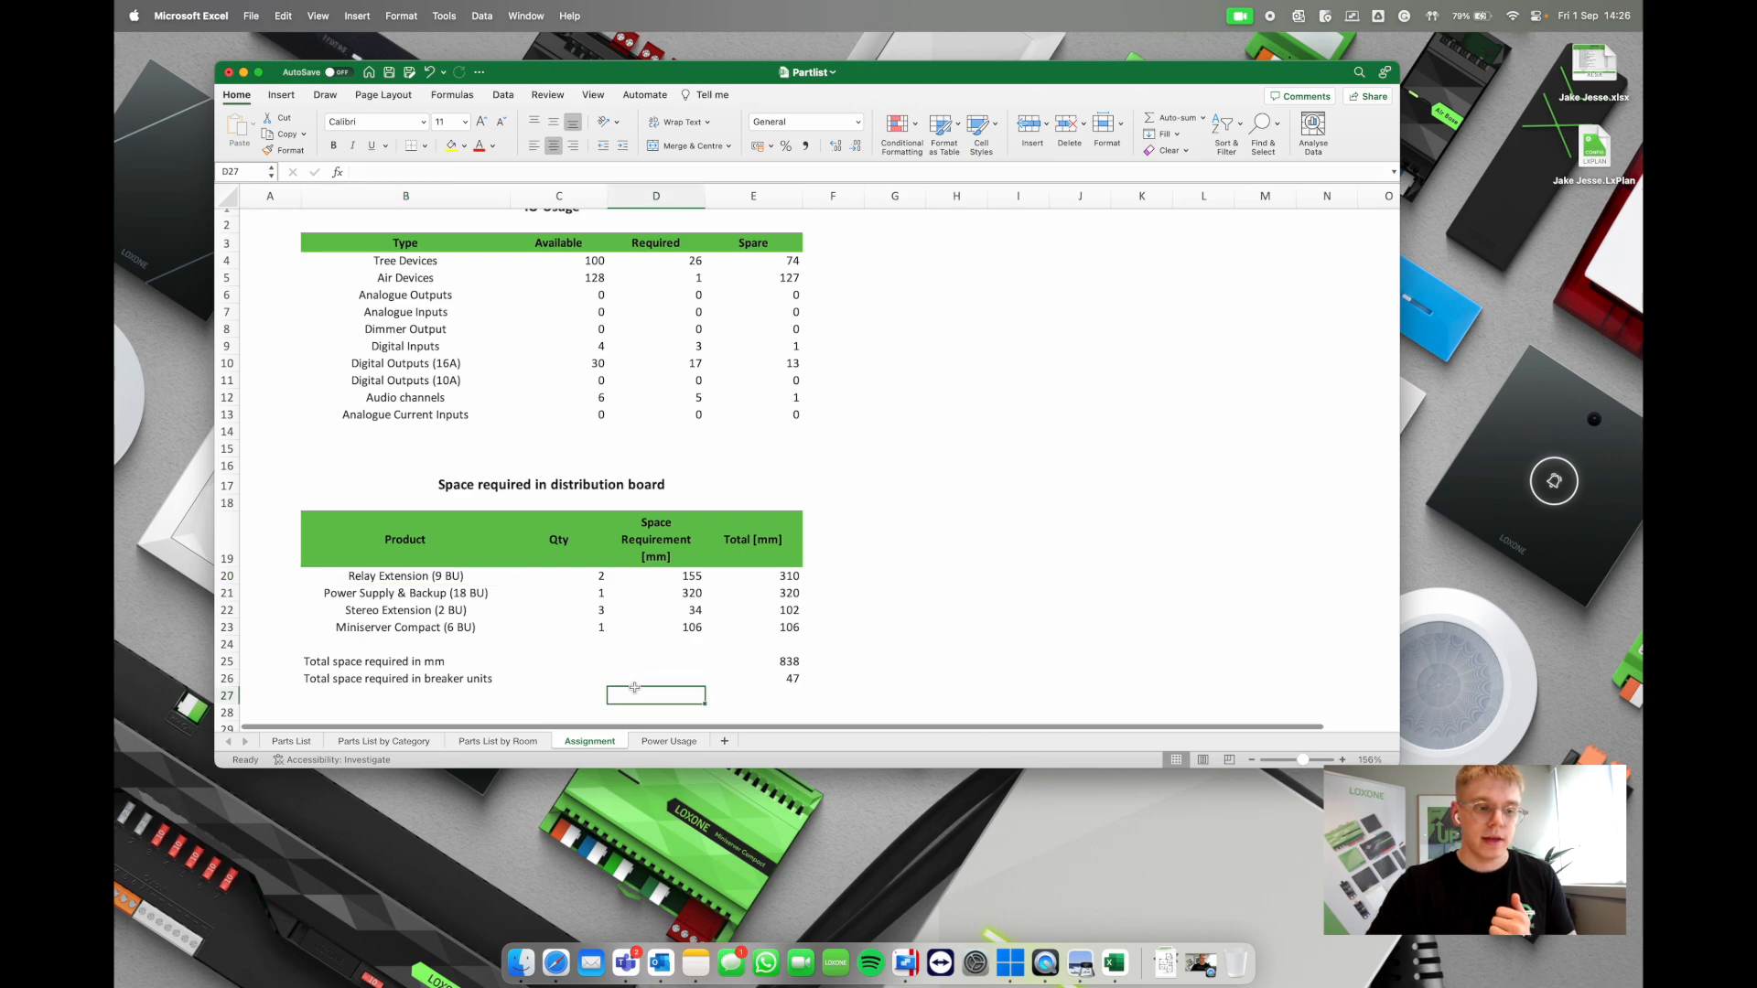
click(672, 742)
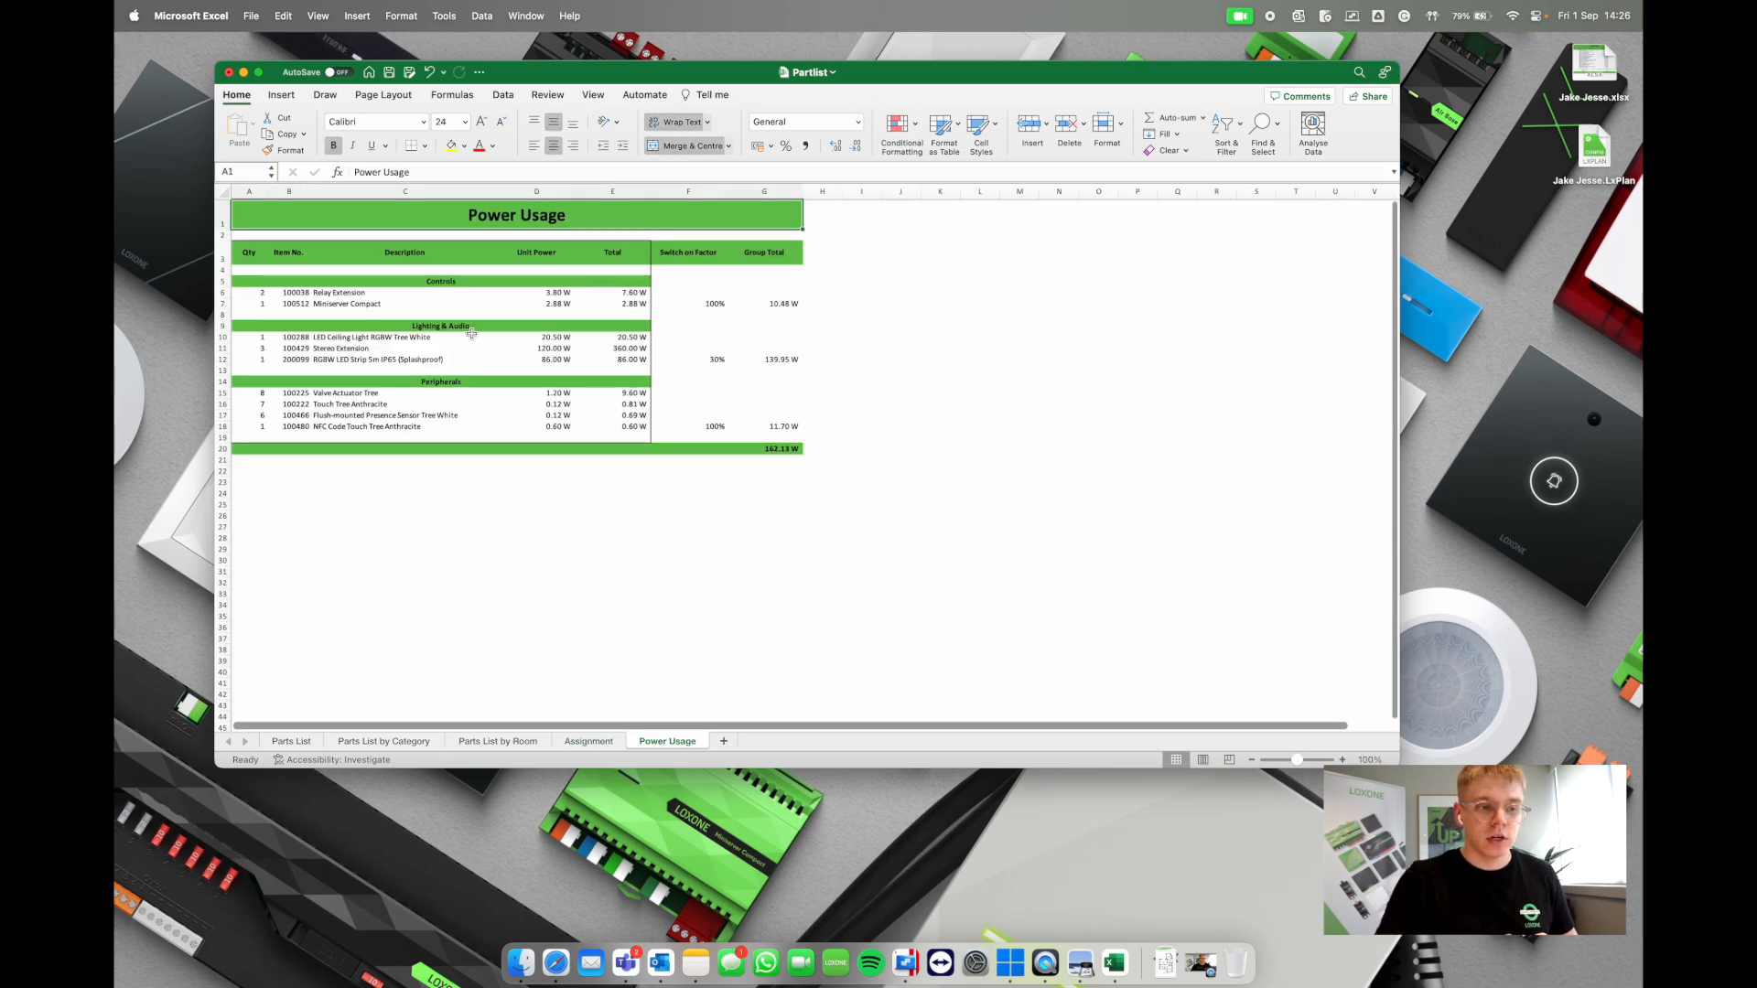
Step: Inspect the Power Usage formulas in G7, F12 and G20 (162.13 W total), then return to Loxone Config
scroll(472, 333, up, 5)
scroll(472, 333, up, 3)
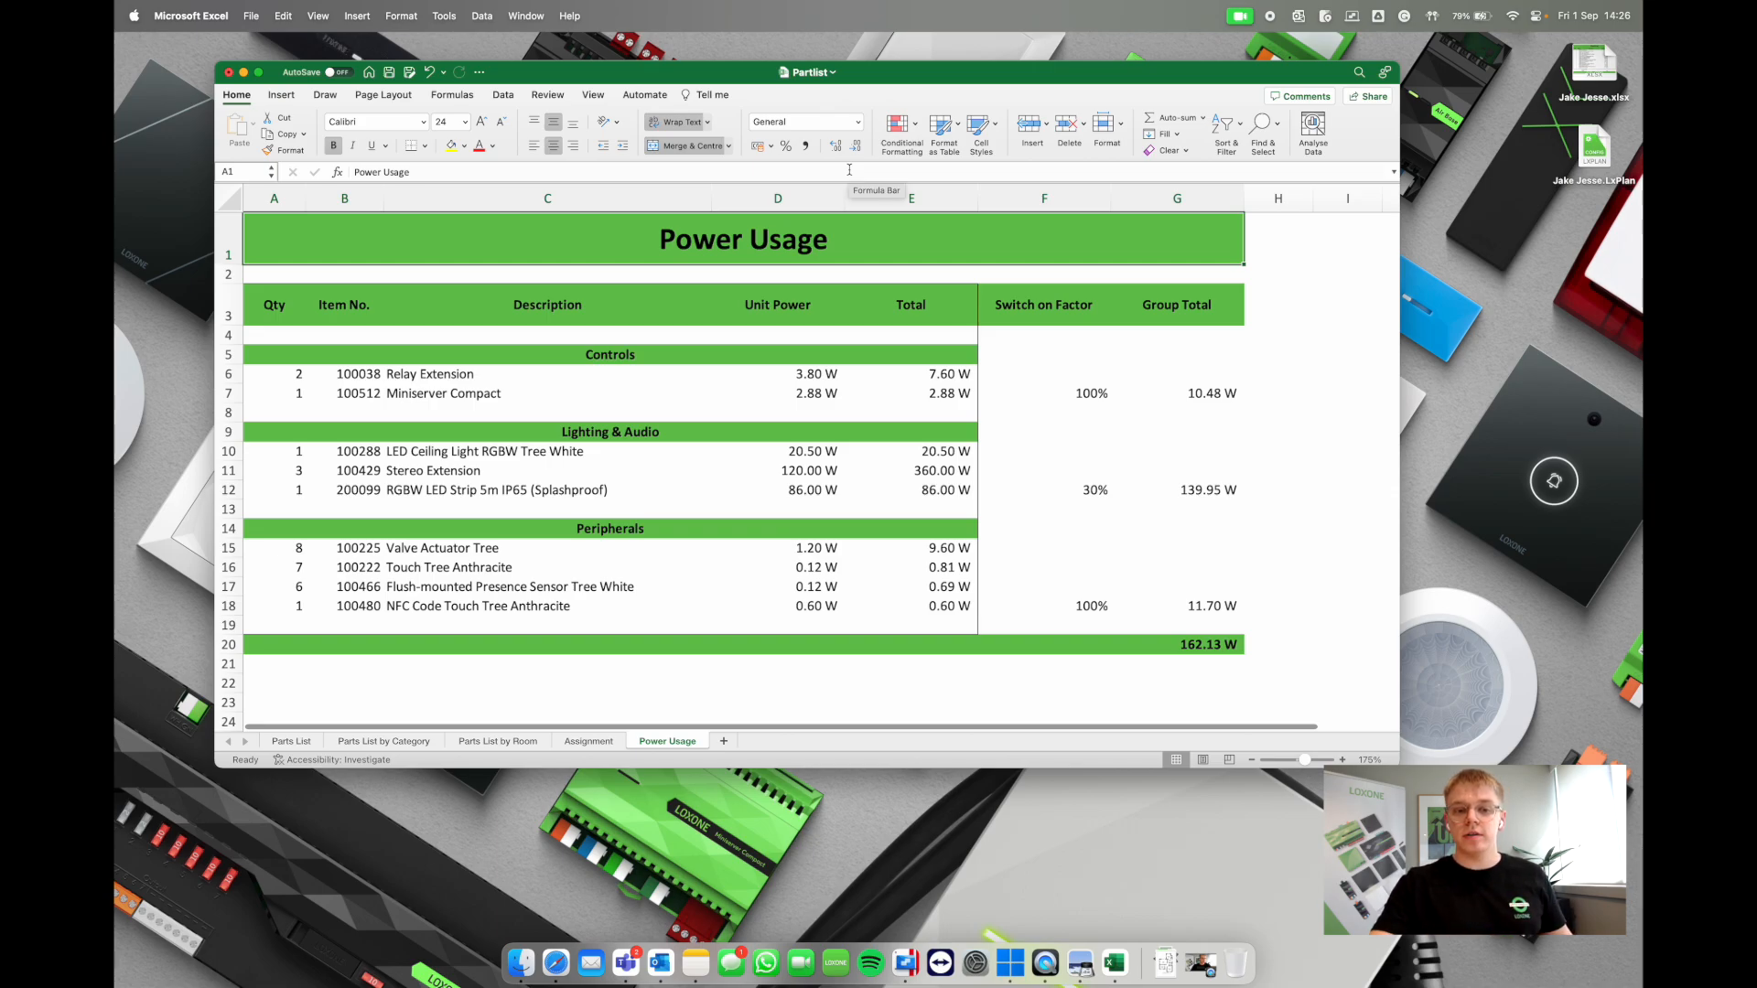
click(1215, 395)
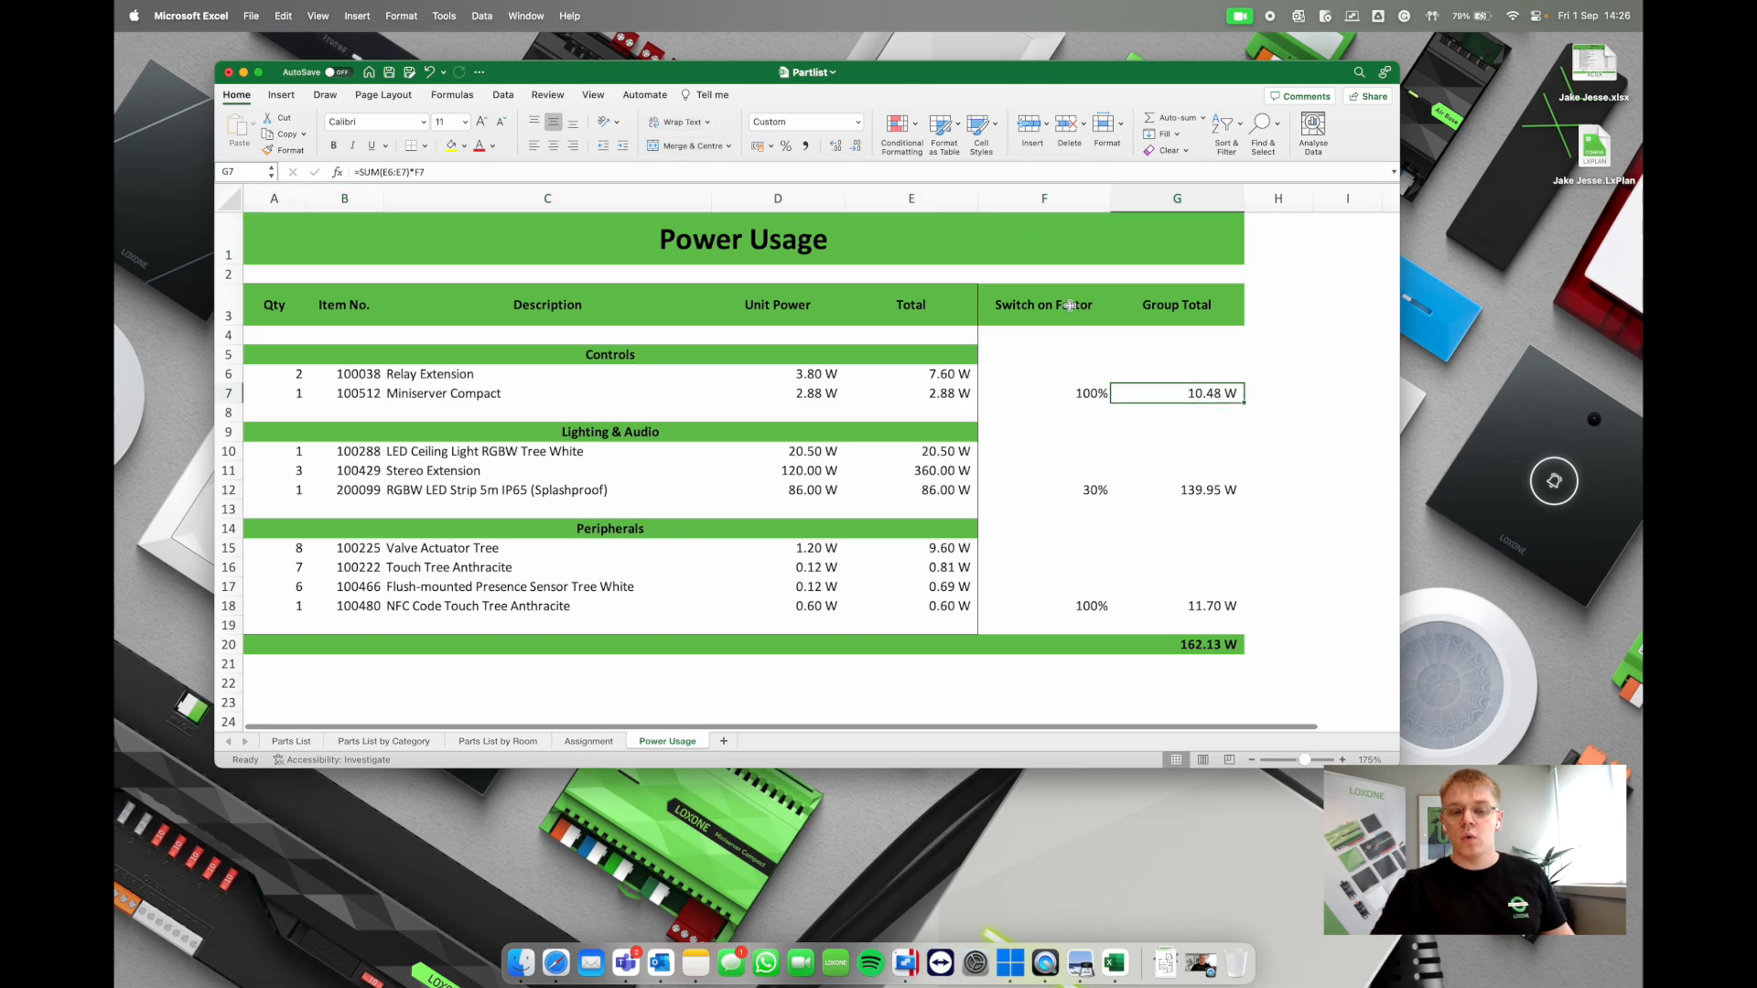
click(1071, 490)
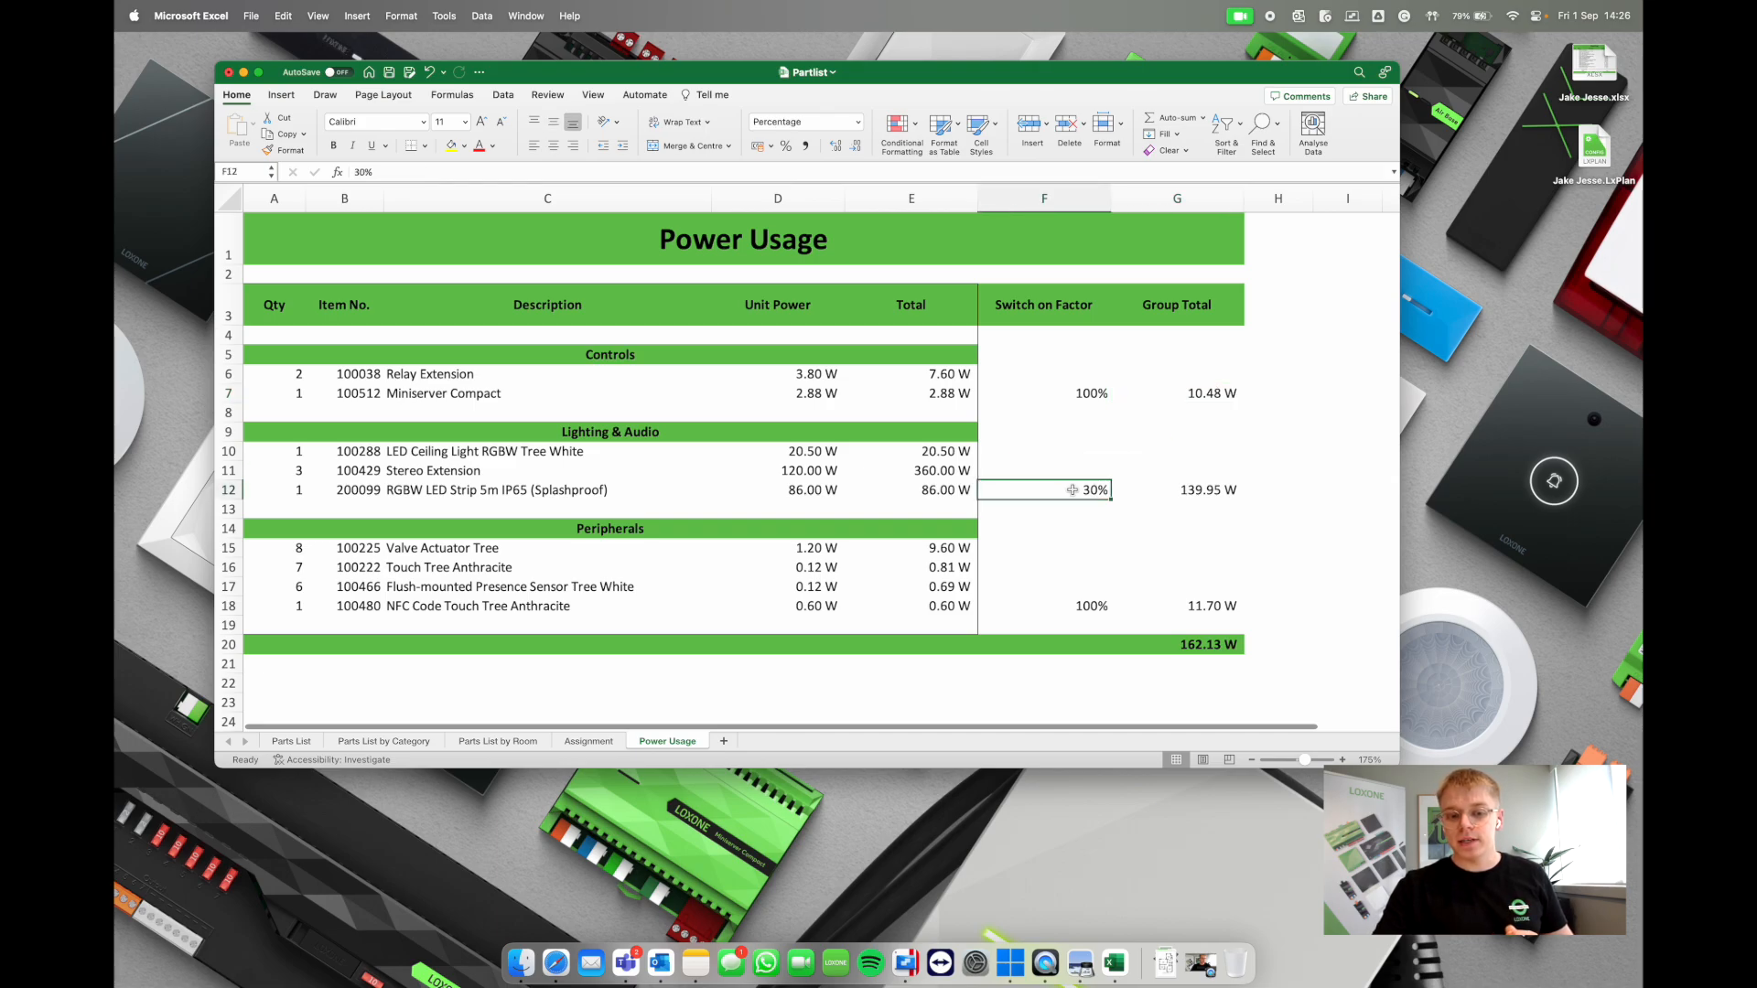
click(1208, 645)
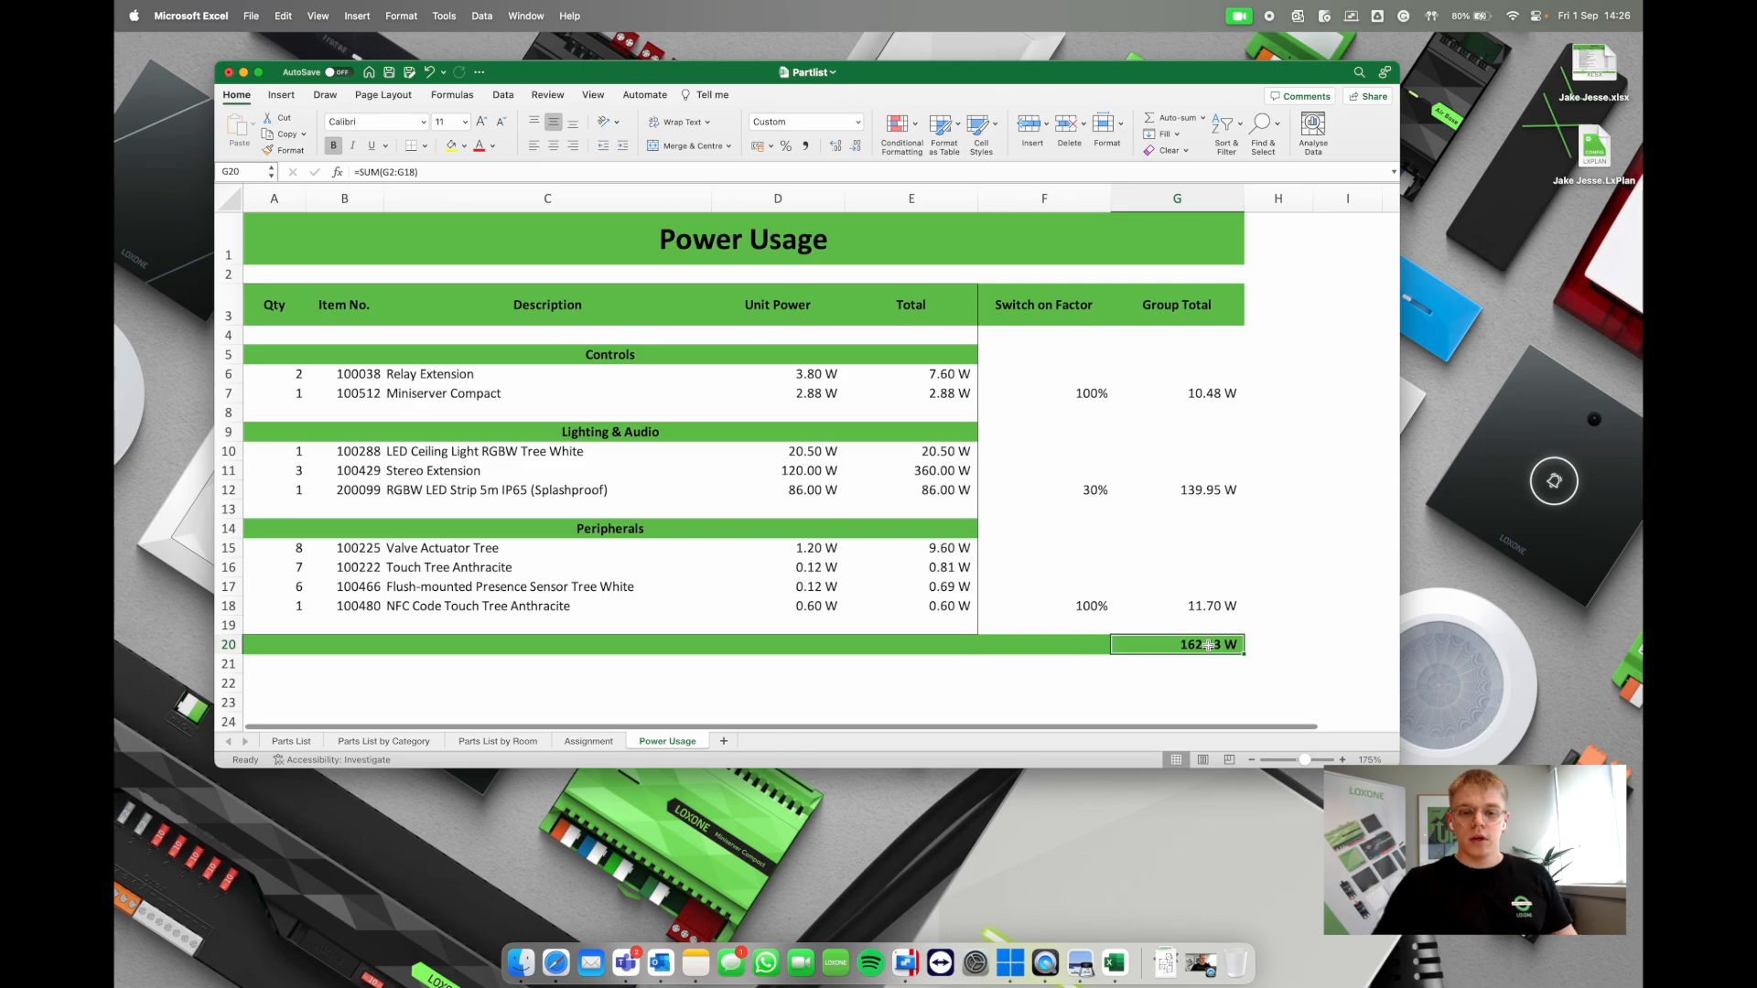
click(317, 743)
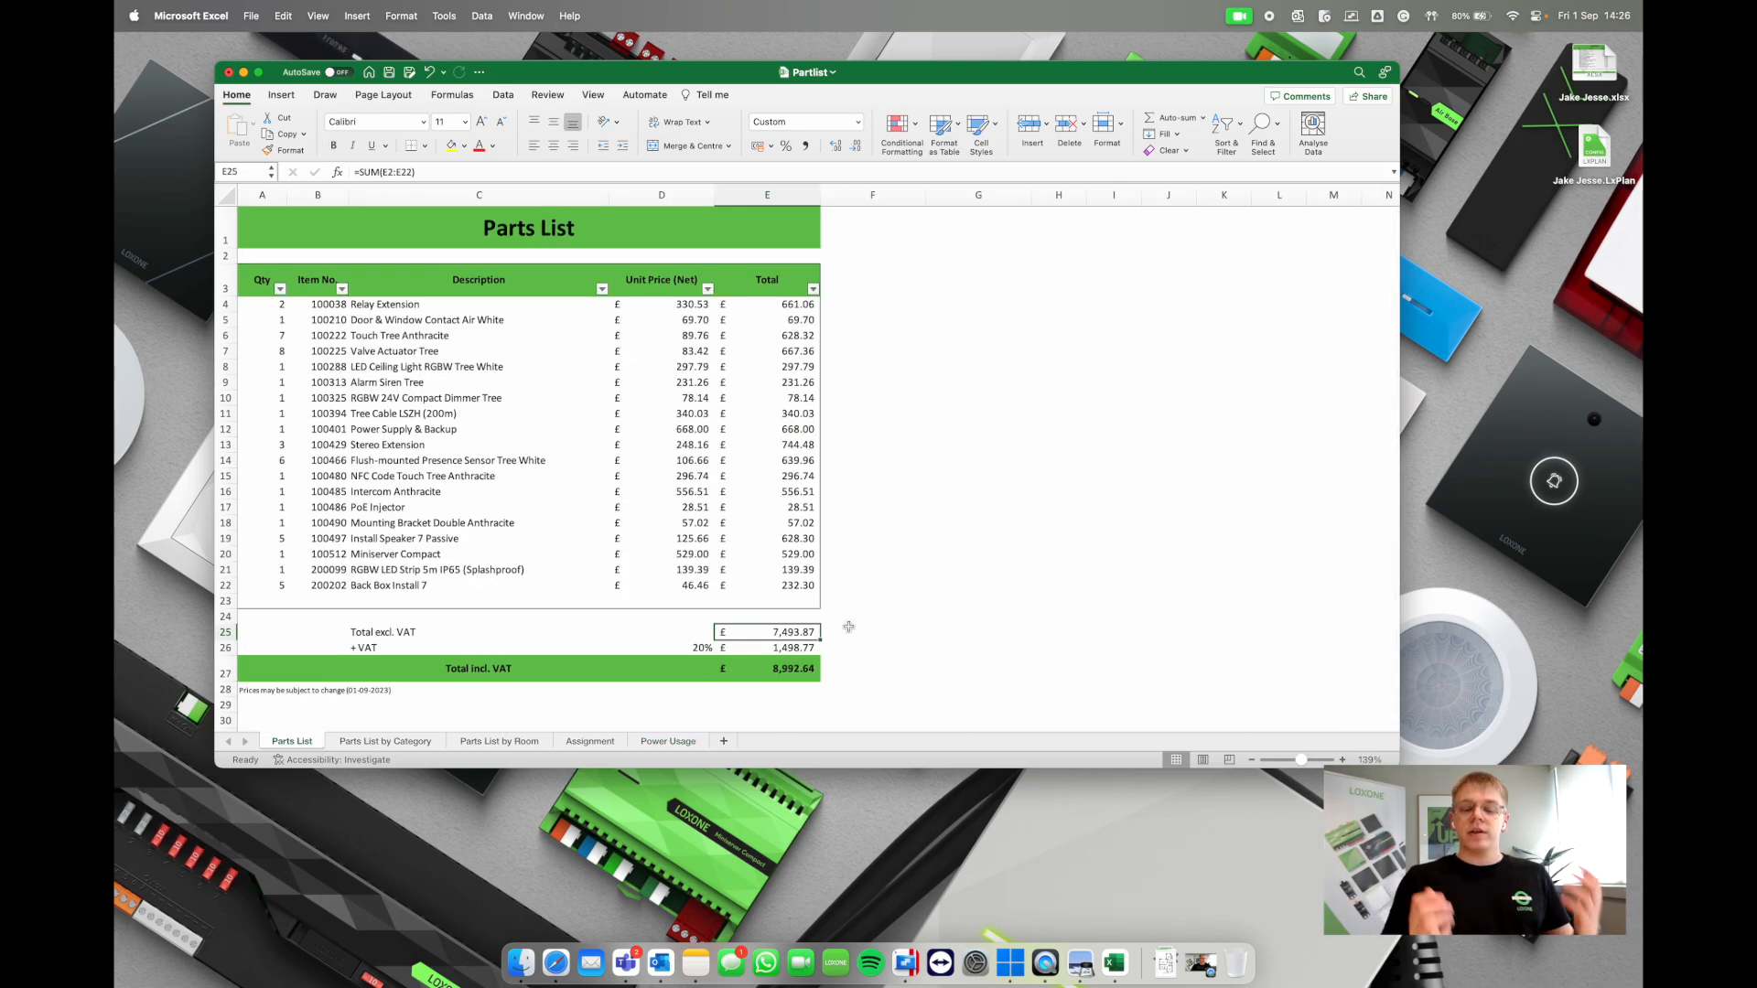
key(ctrl+Right)
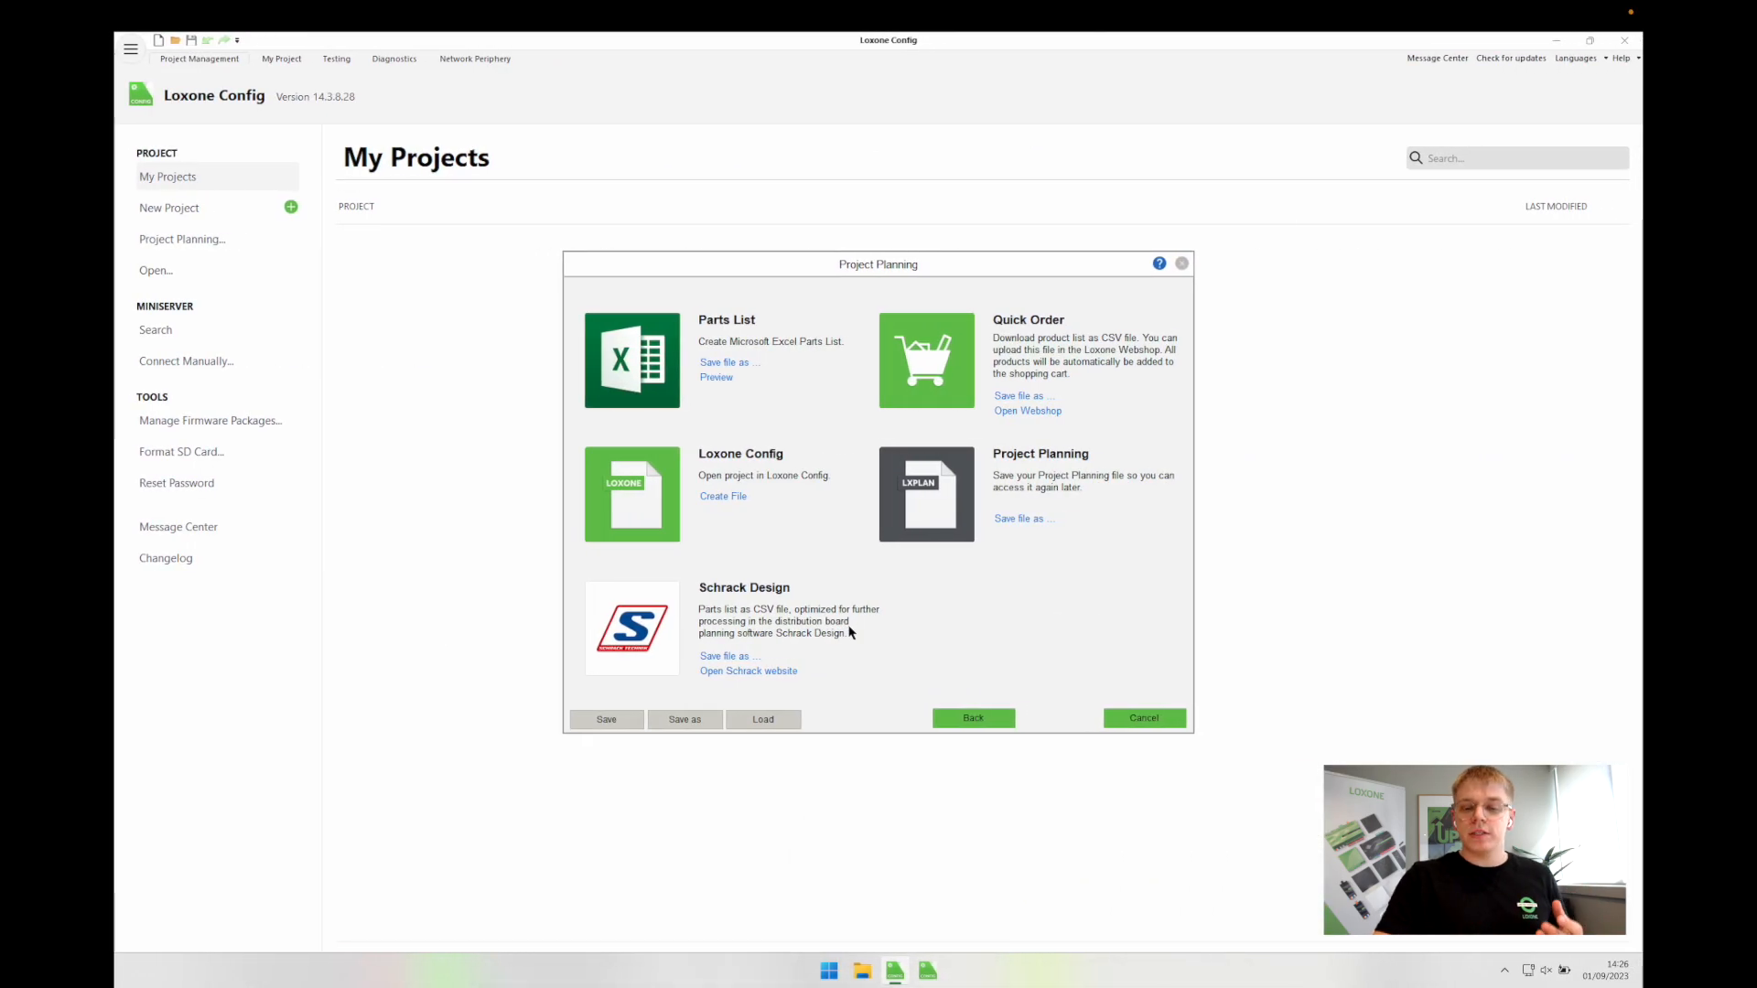